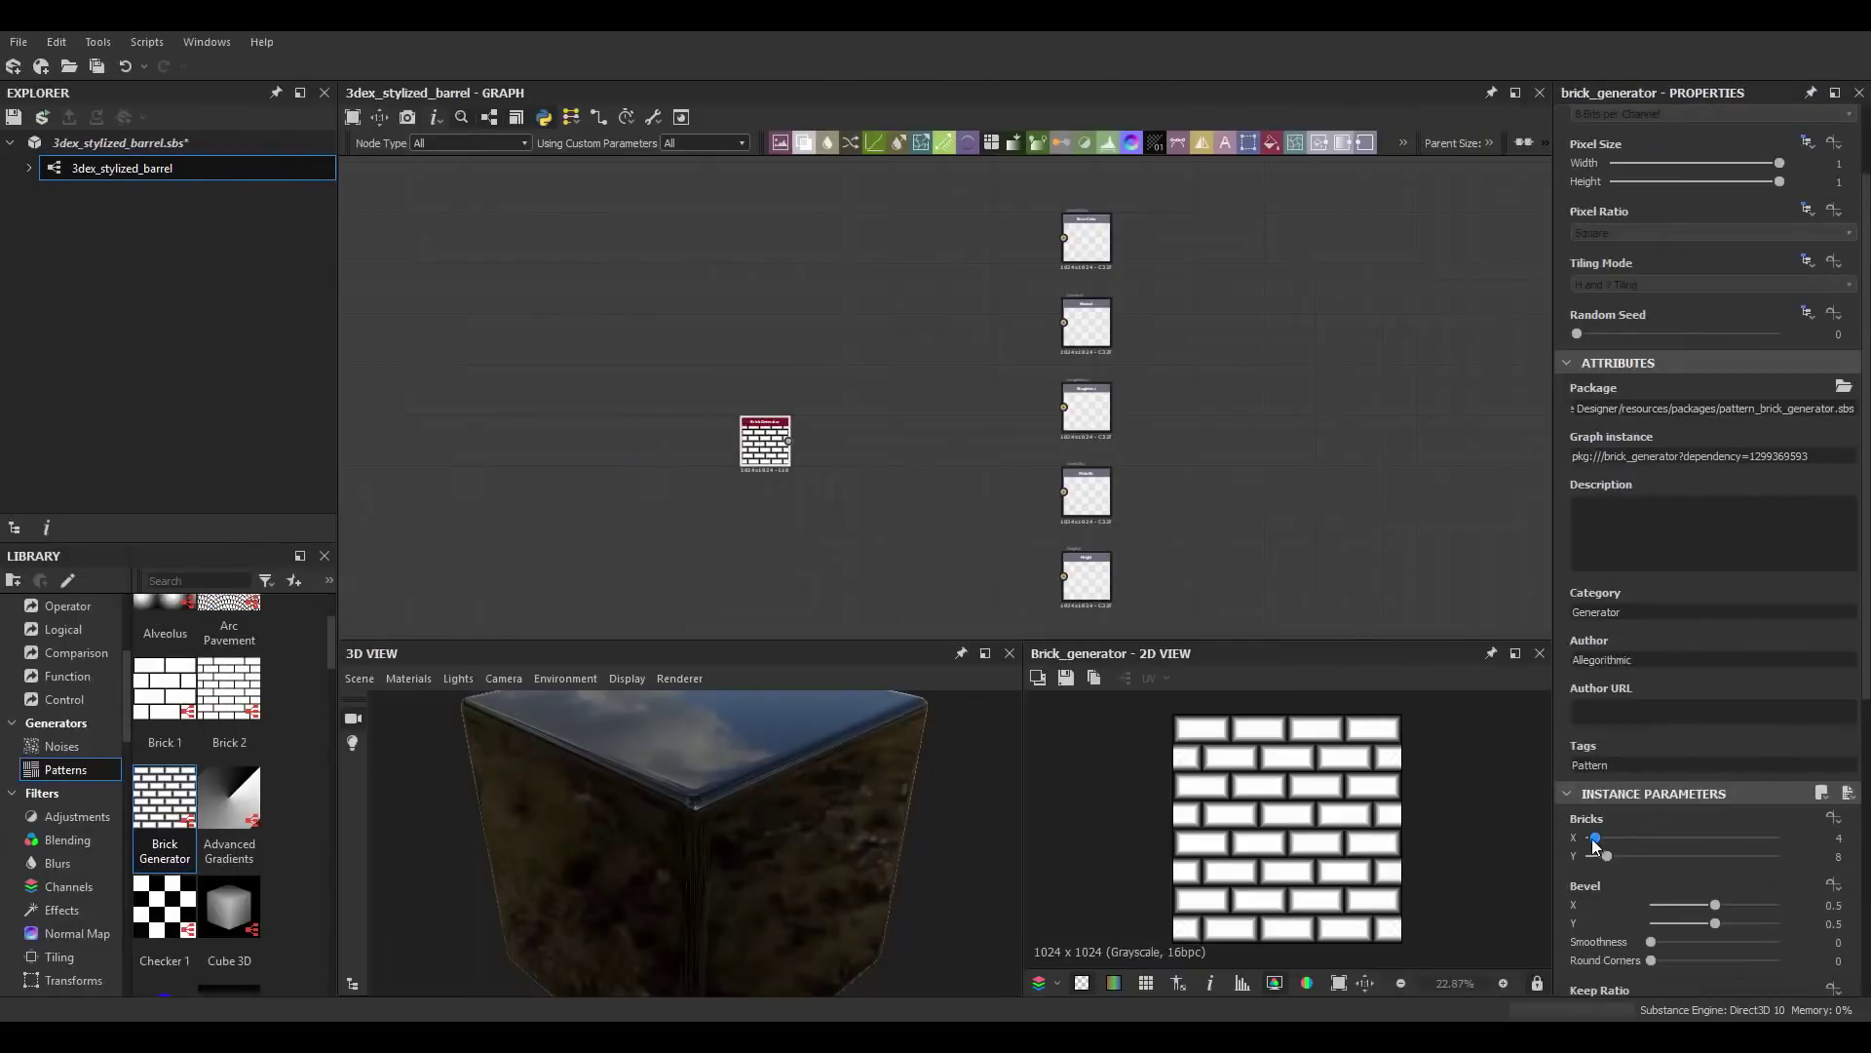
Step: Reduce the Brick Generator's bricks per row and slightly widen its middle size
drag(1595, 838, 1578, 839)
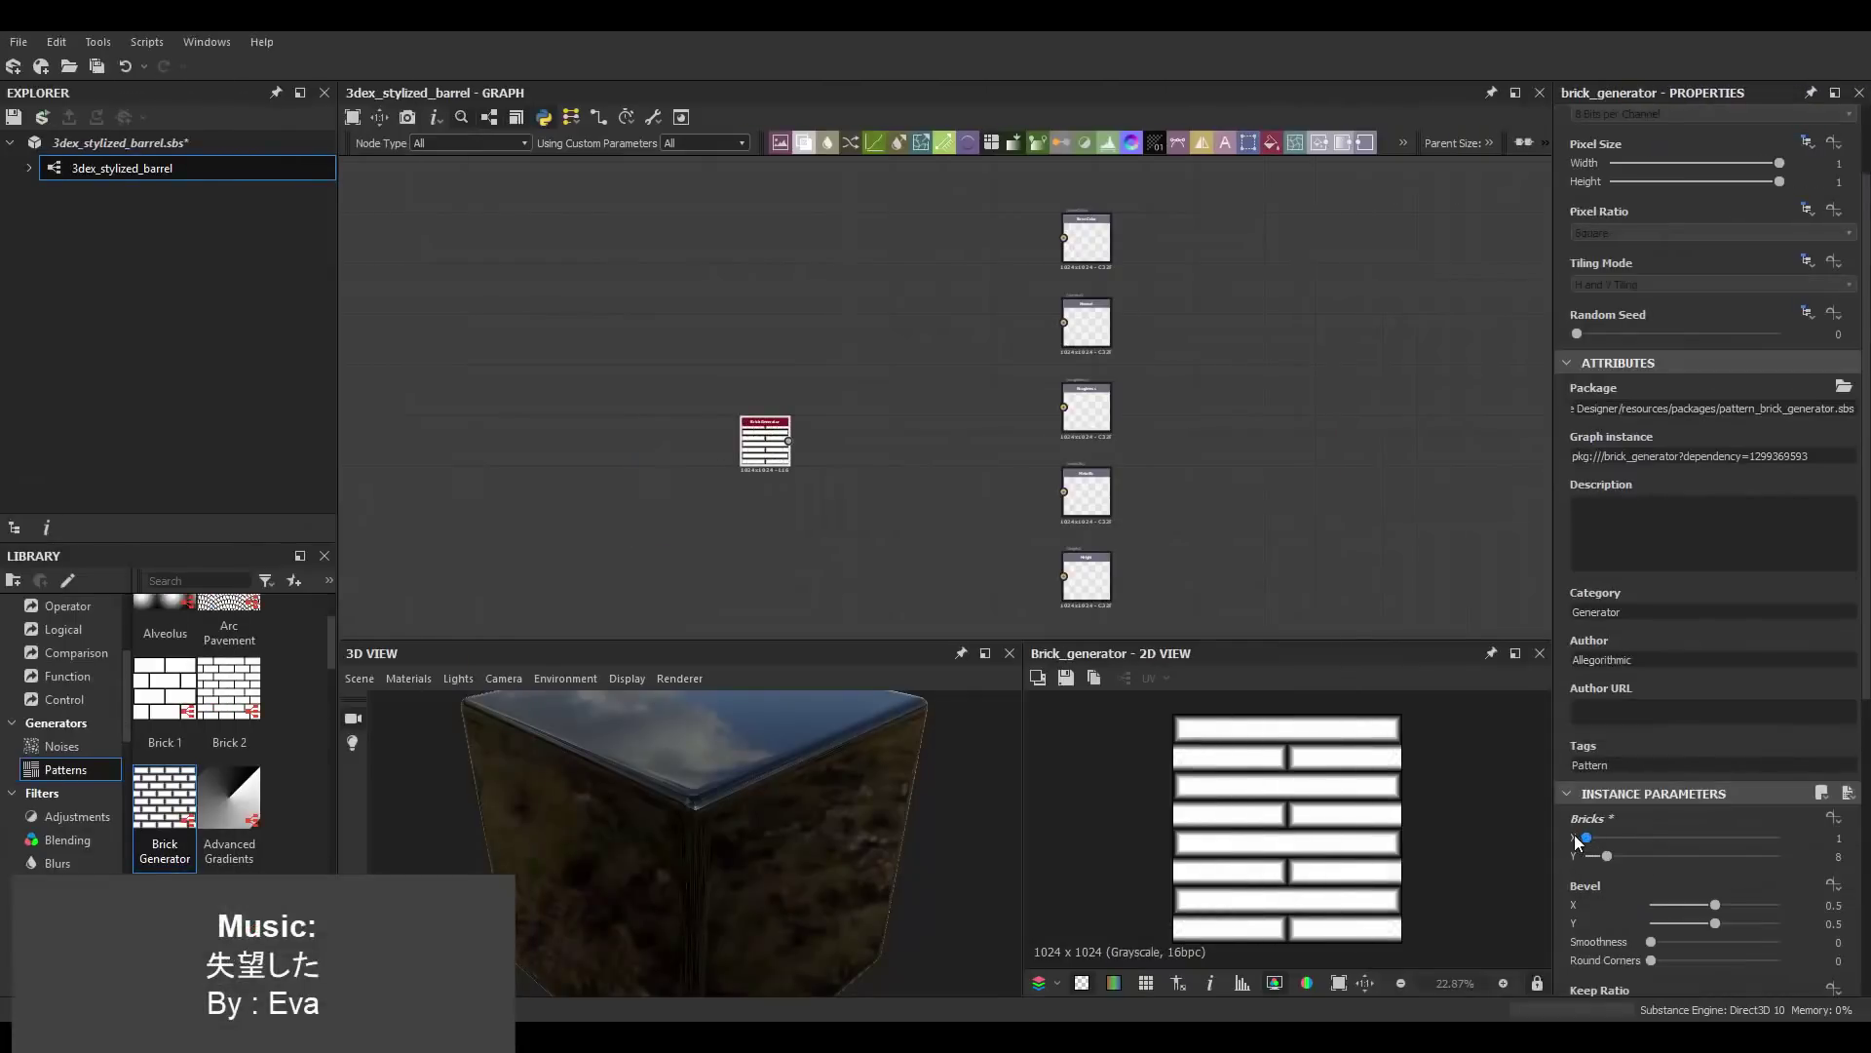
drag(1645, 907, 1651, 905)
scroll(1705, 682, down, 5)
drag(1604, 848, 1587, 848)
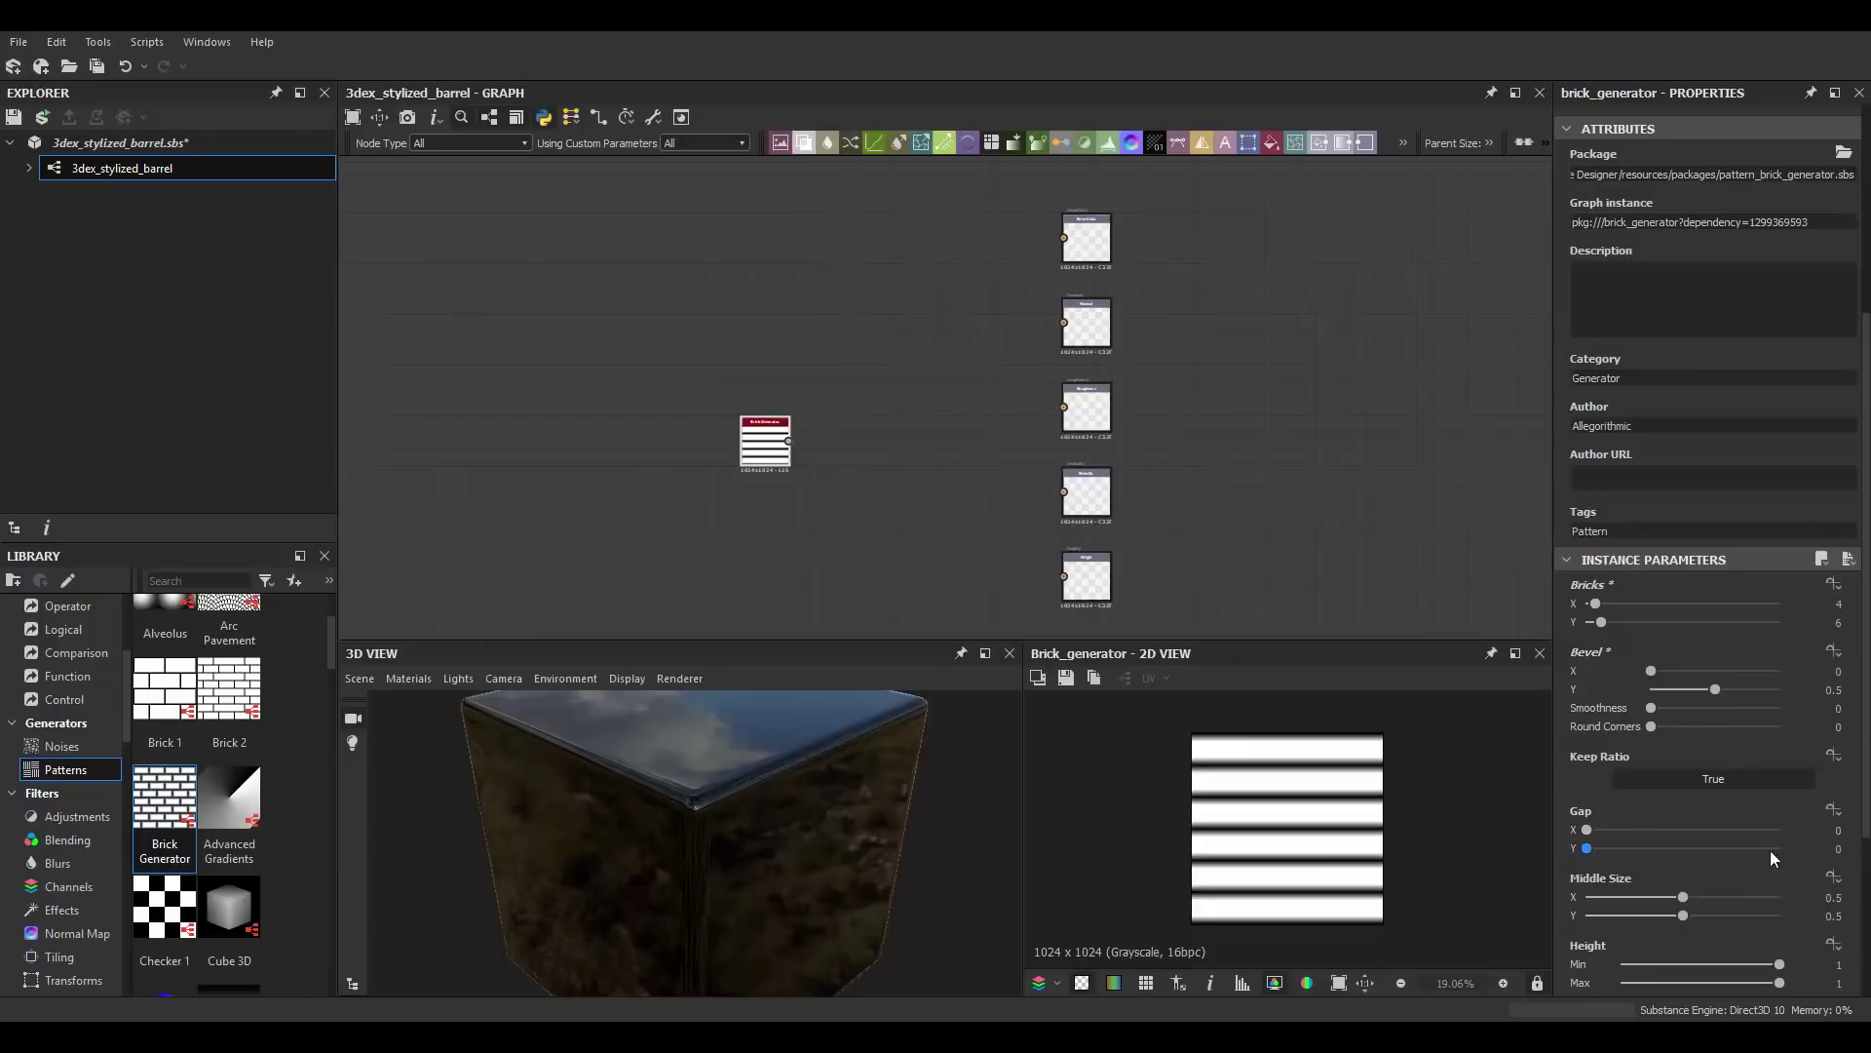
drag(1643, 896, 1648, 896)
scroll(1267, 828, up, 3)
Step: Switch the 3D preview mesh to a cylinder
middle_drag(950, 408, 1025, 444)
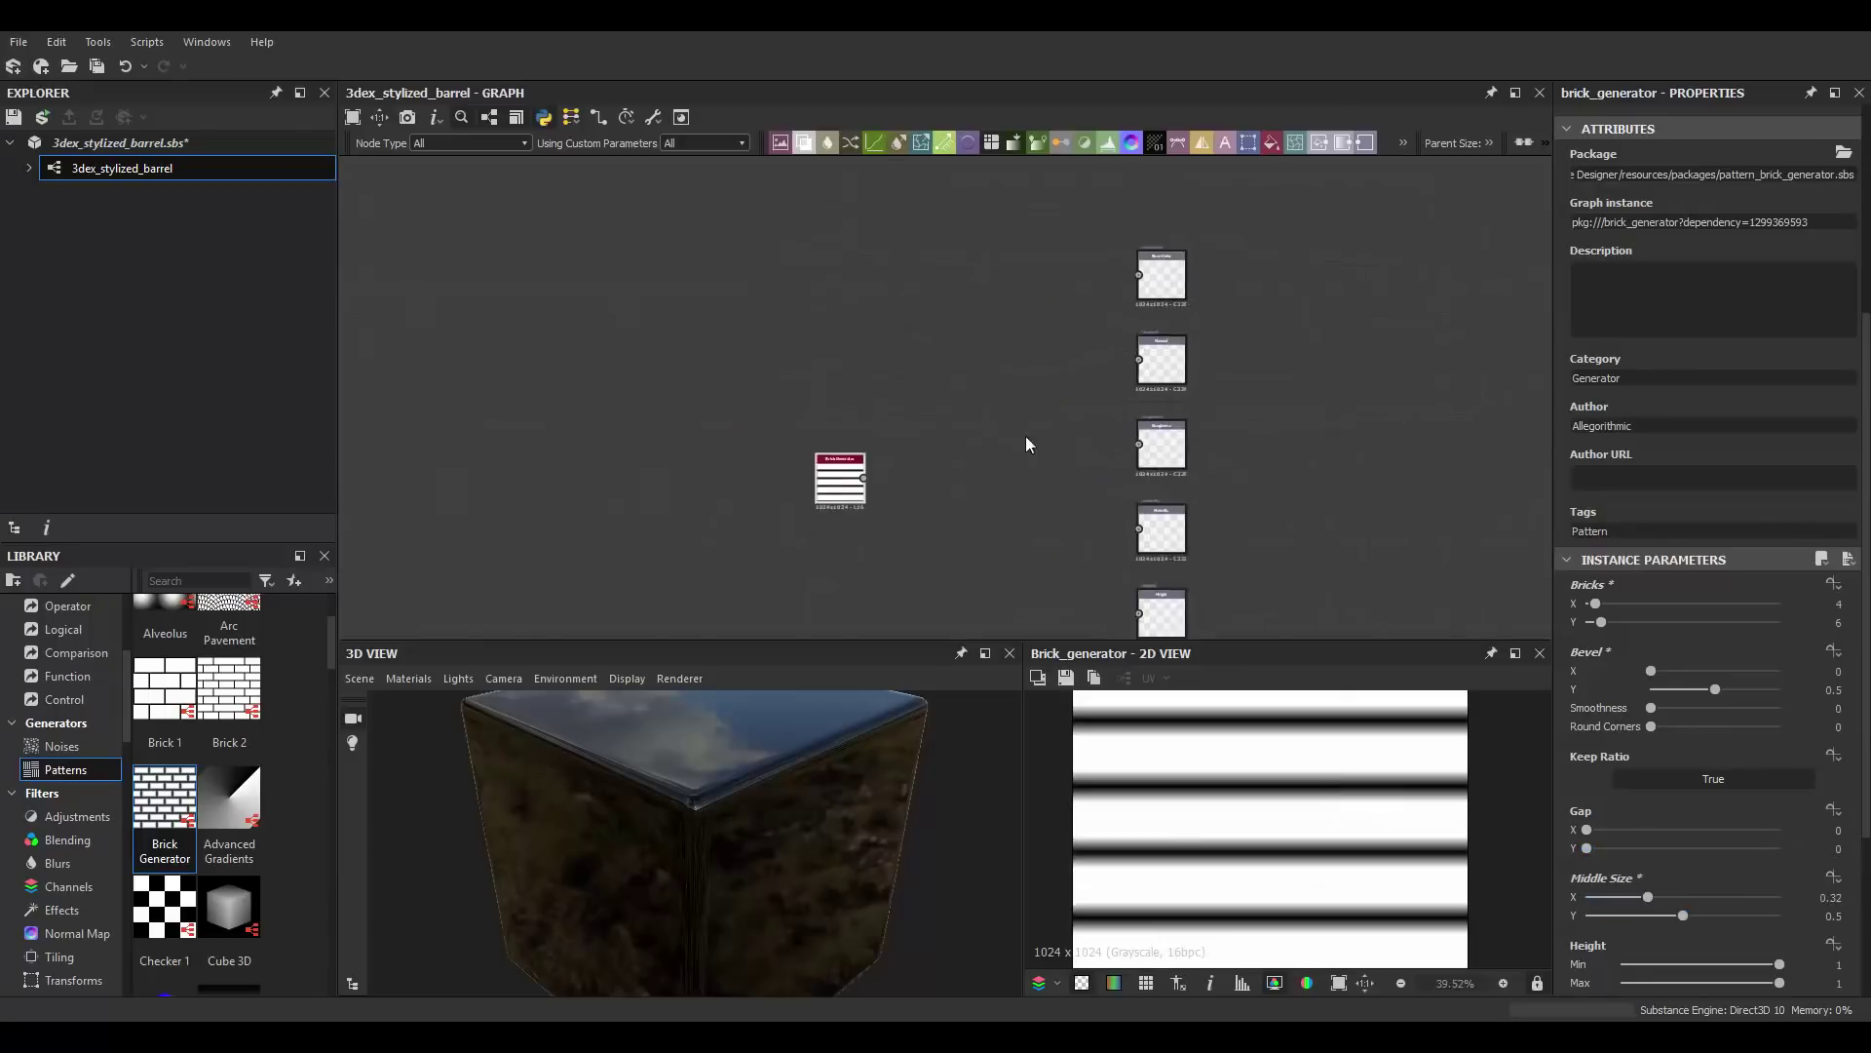
right_click(434, 704)
click(409, 897)
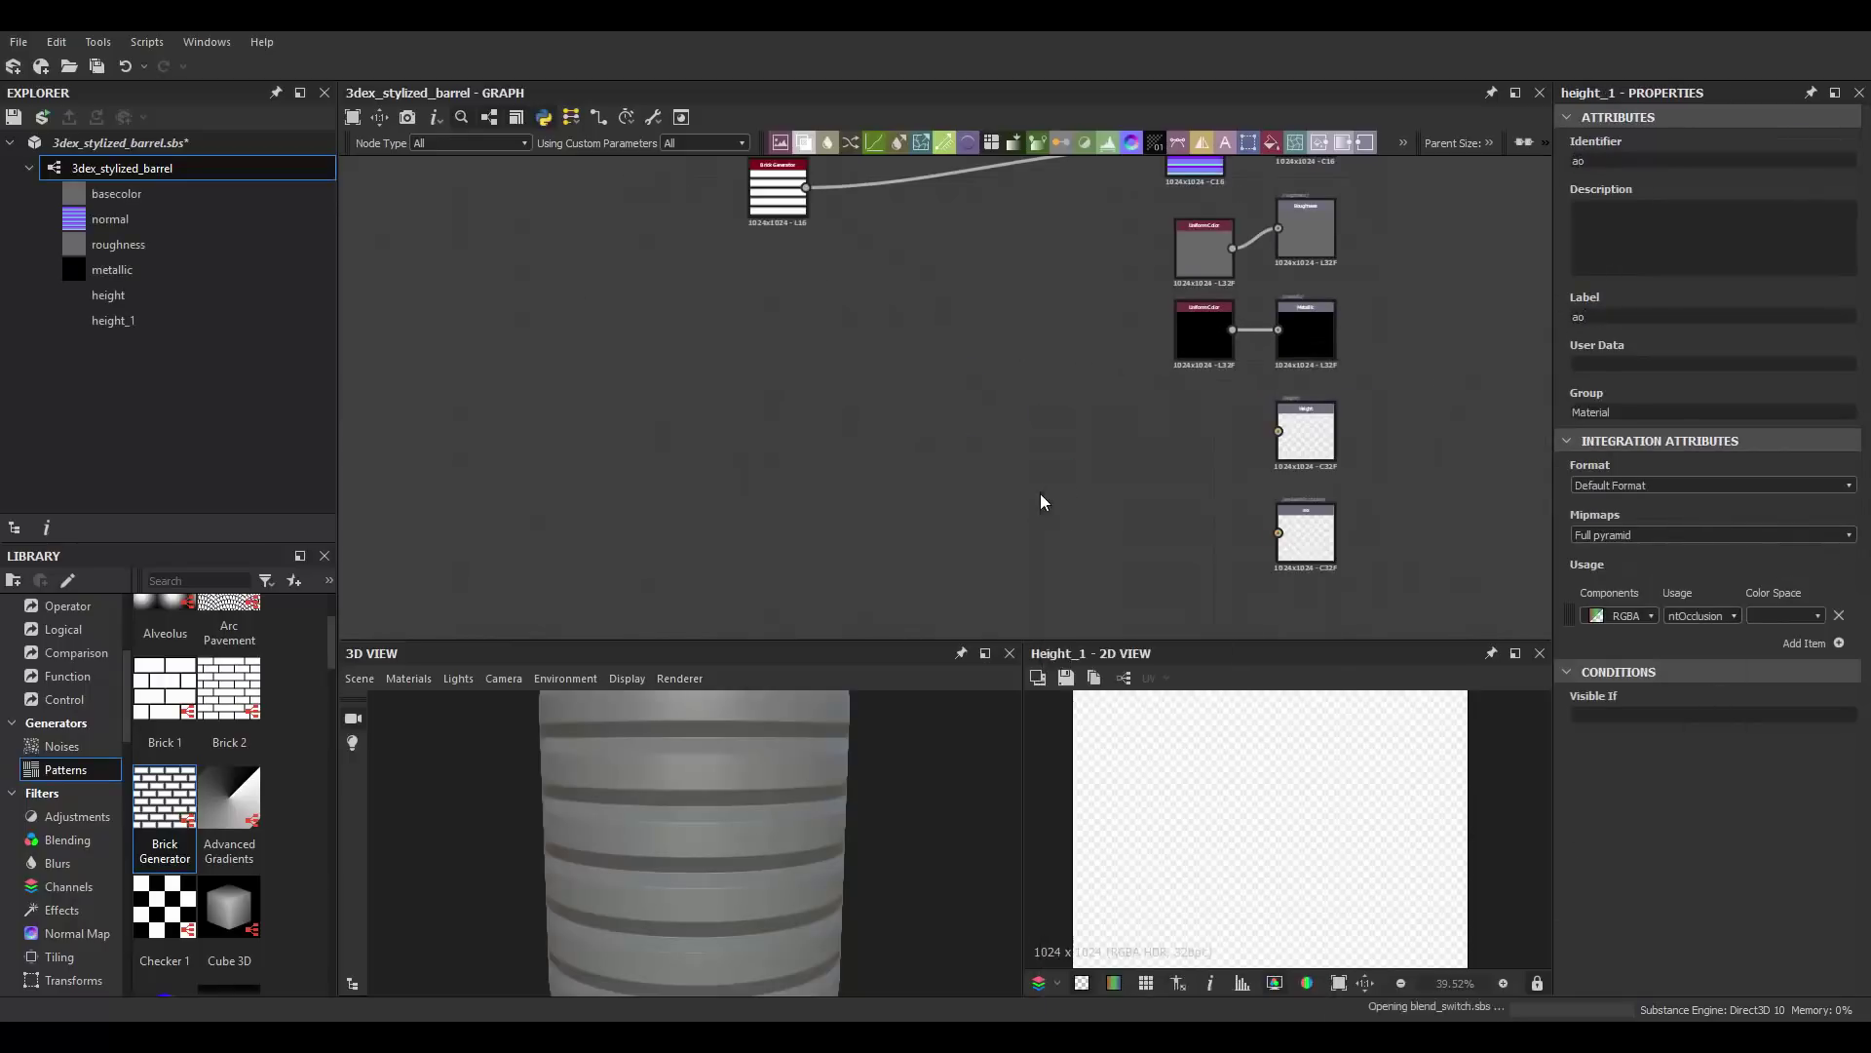
Step: Rotate the plank stripes to run vertically and check them on the barrel
drag(1421, 741, 1375, 962)
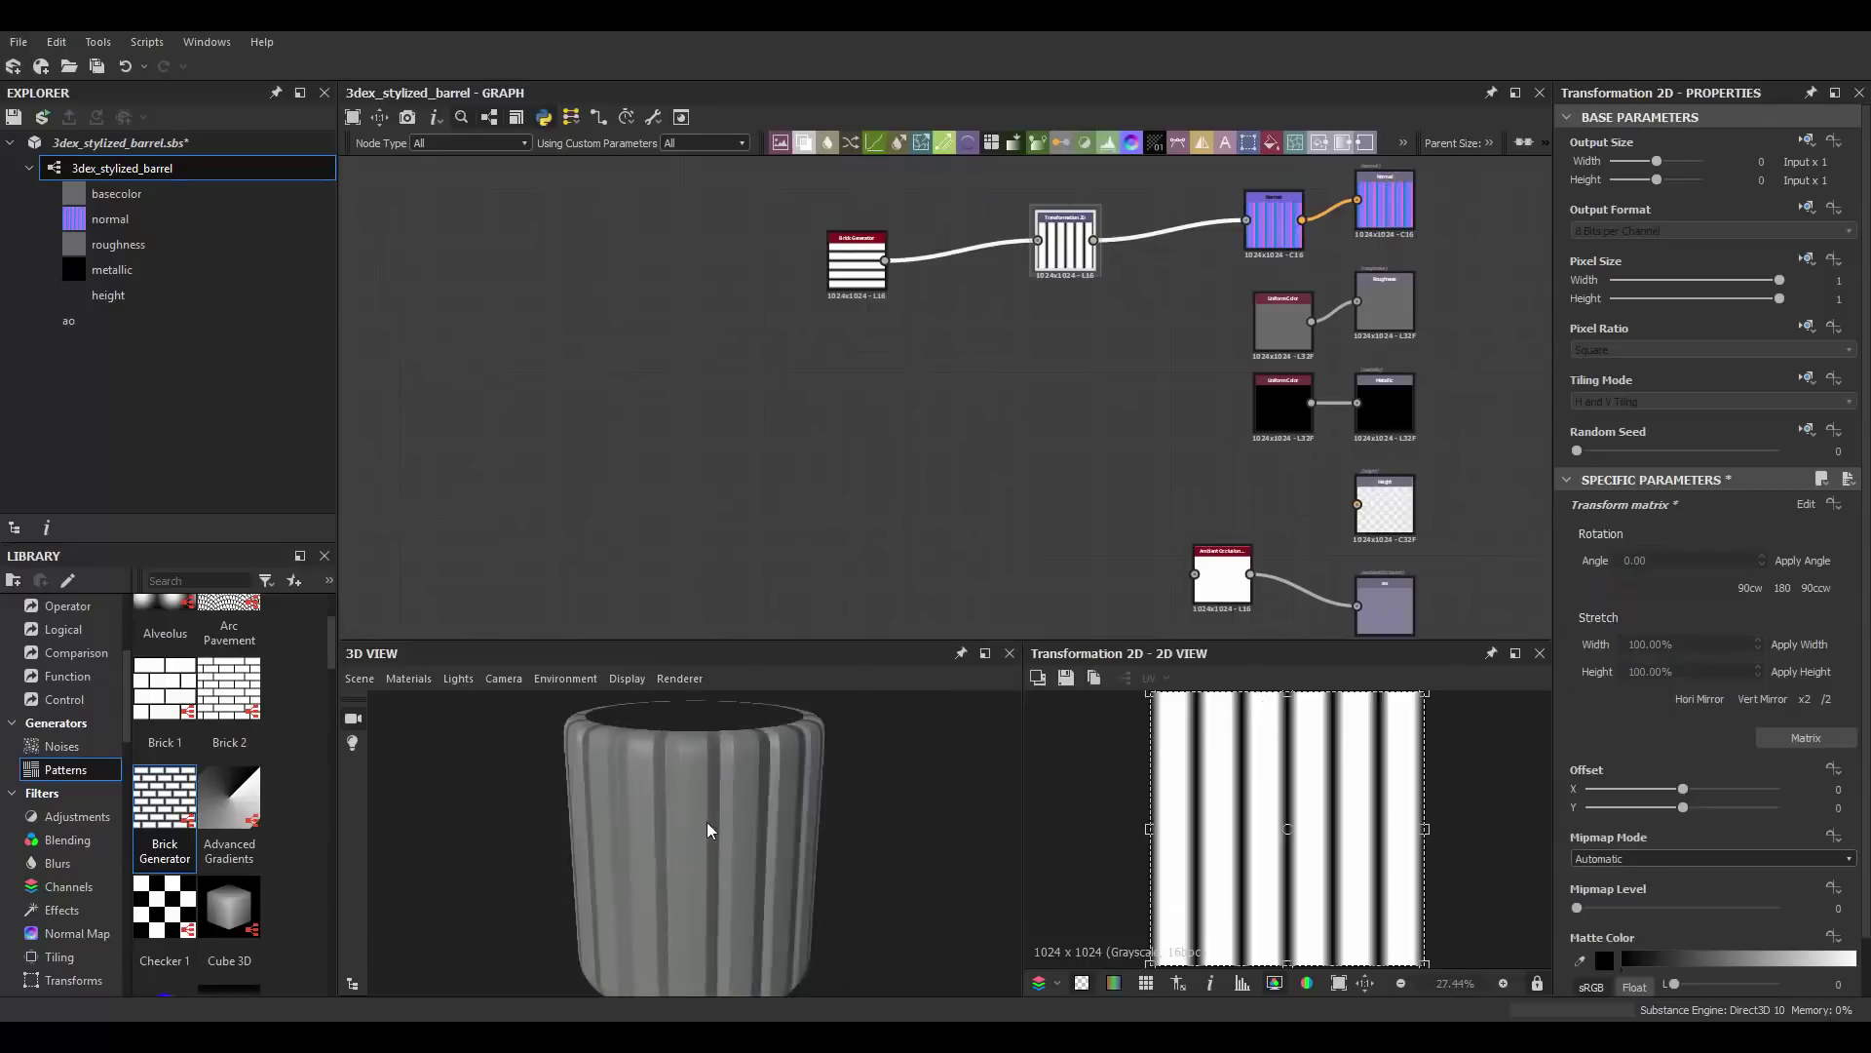
drag(706, 822, 752, 810)
scroll(979, 300, up, 2)
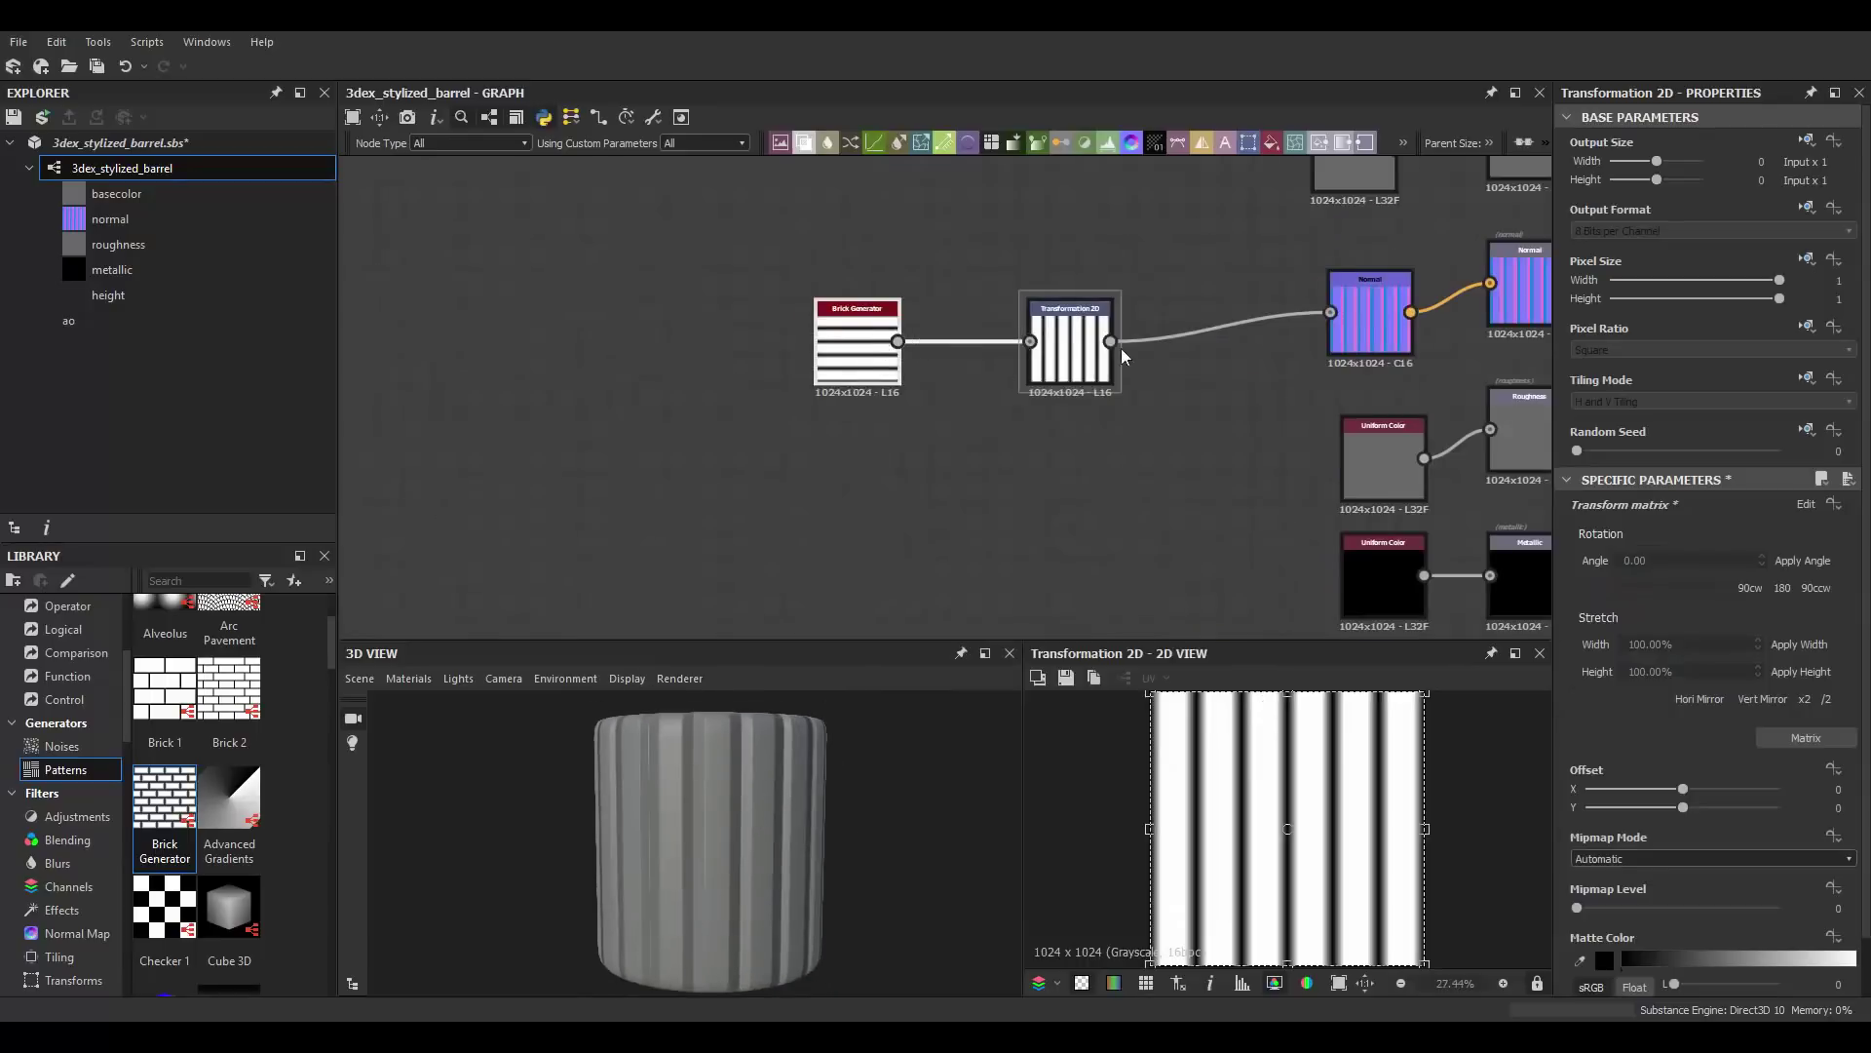
scroll(1120, 347, down, 1)
Step: Feed the rotated stripes into an ambient occlusion node with radius about 0.3
drag(1034, 209, 1156, 614)
middle_drag(1251, 579, 1165, 386)
click(826, 809)
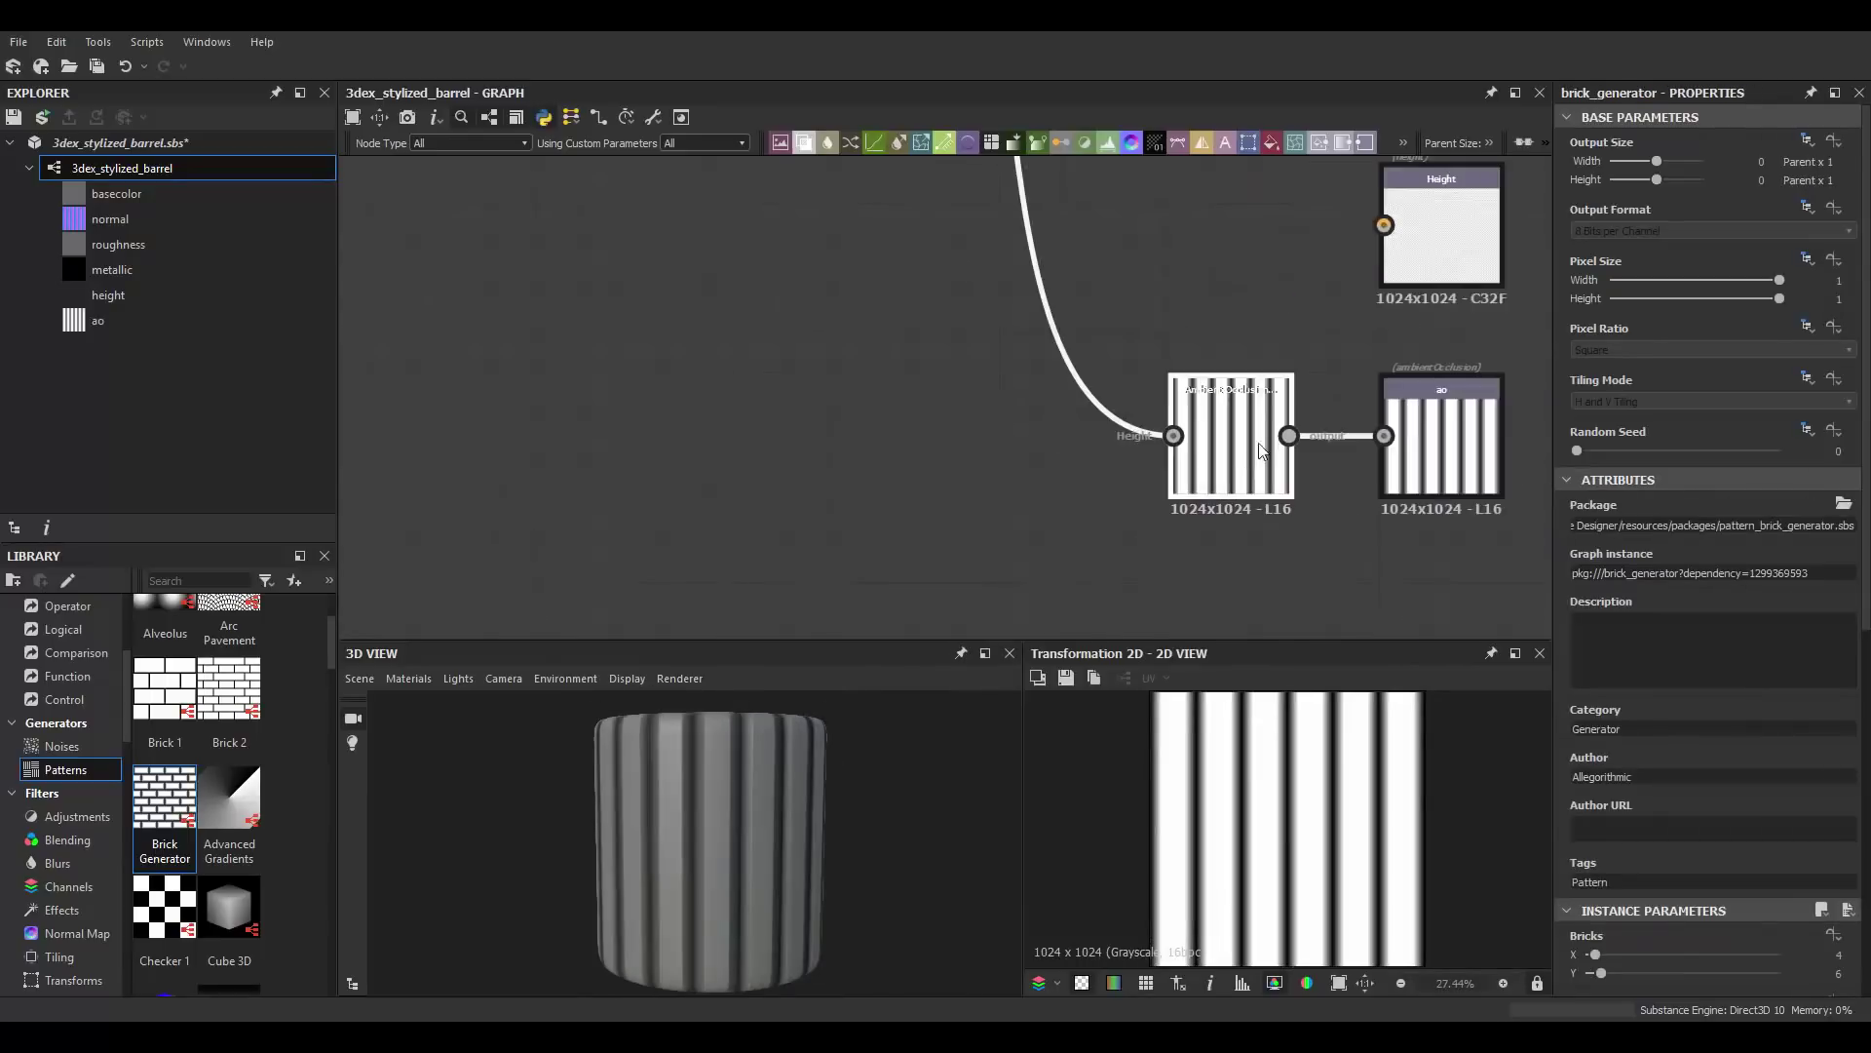
click(1231, 439)
drag(1623, 882, 1640, 880)
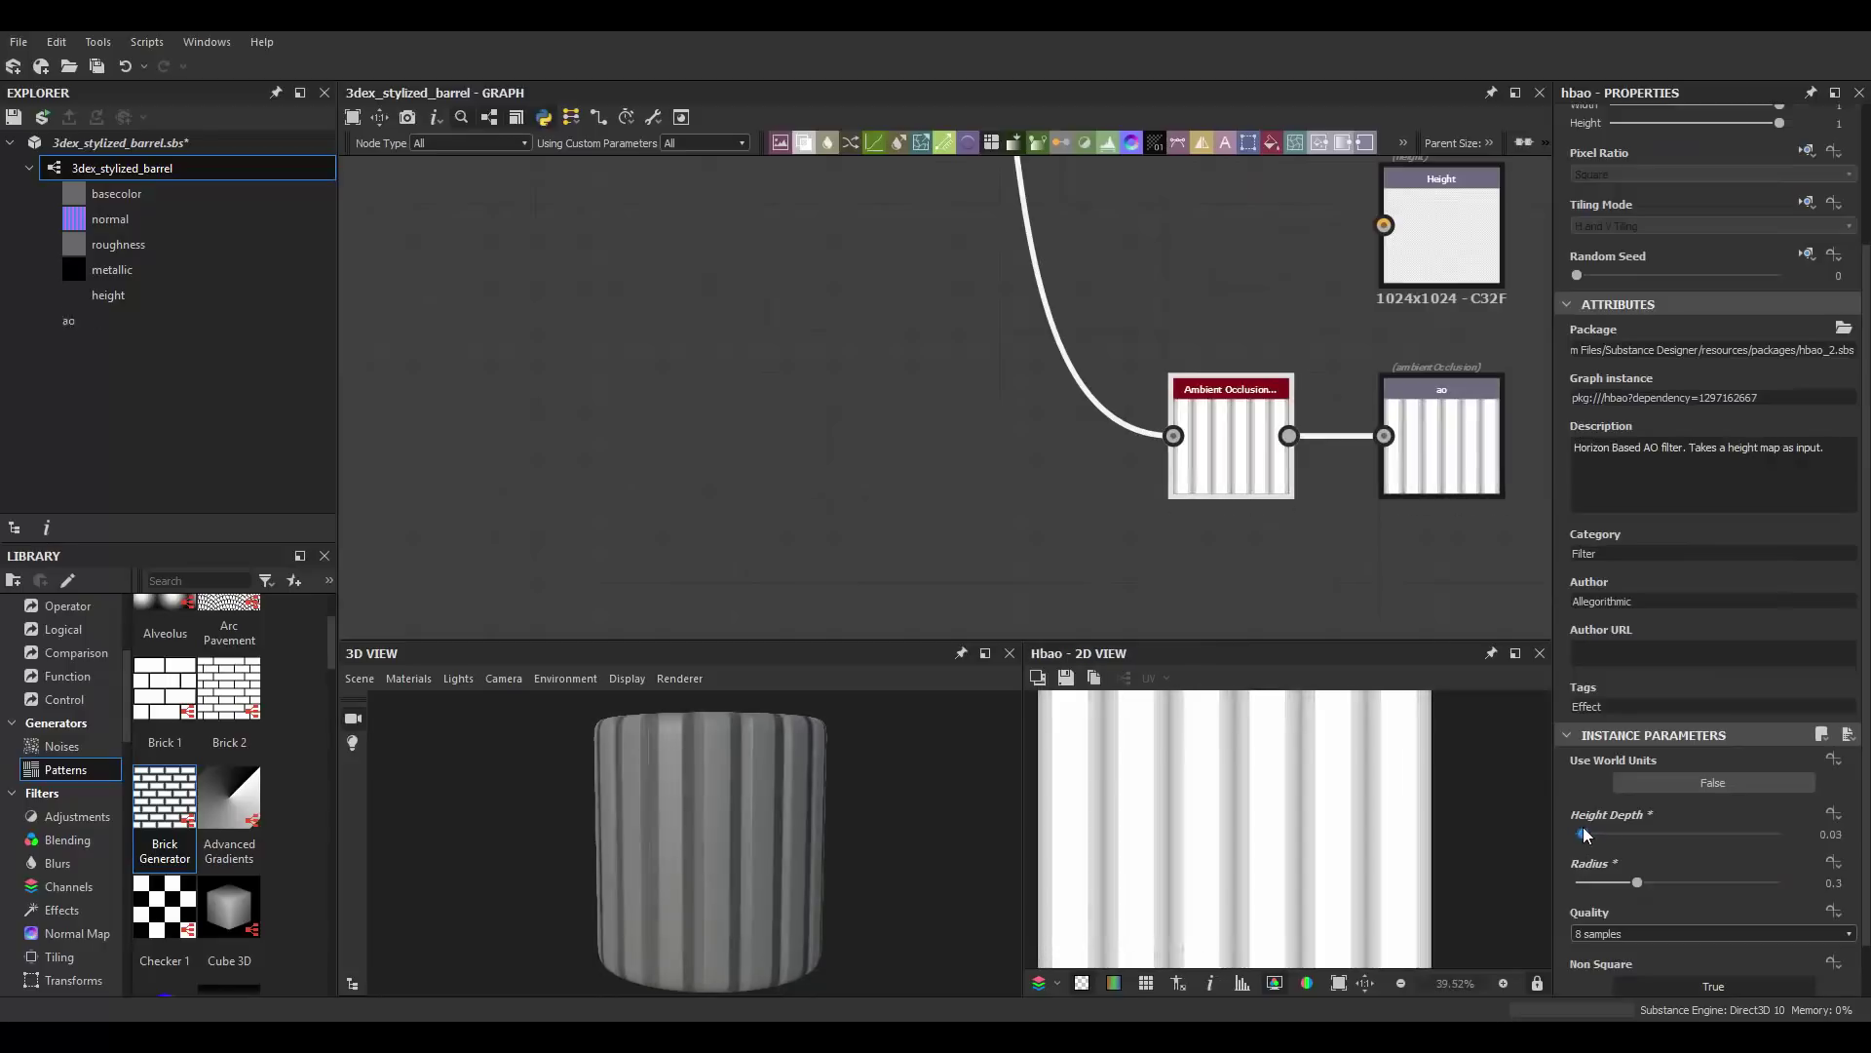
Step: Refine the Brick Generator's middle size, slope X near zero, and offset
double_click(731, 410)
scroll(1421, 869, up, 2)
scroll(1641, 835, down, 2)
drag(1641, 839, 1606, 838)
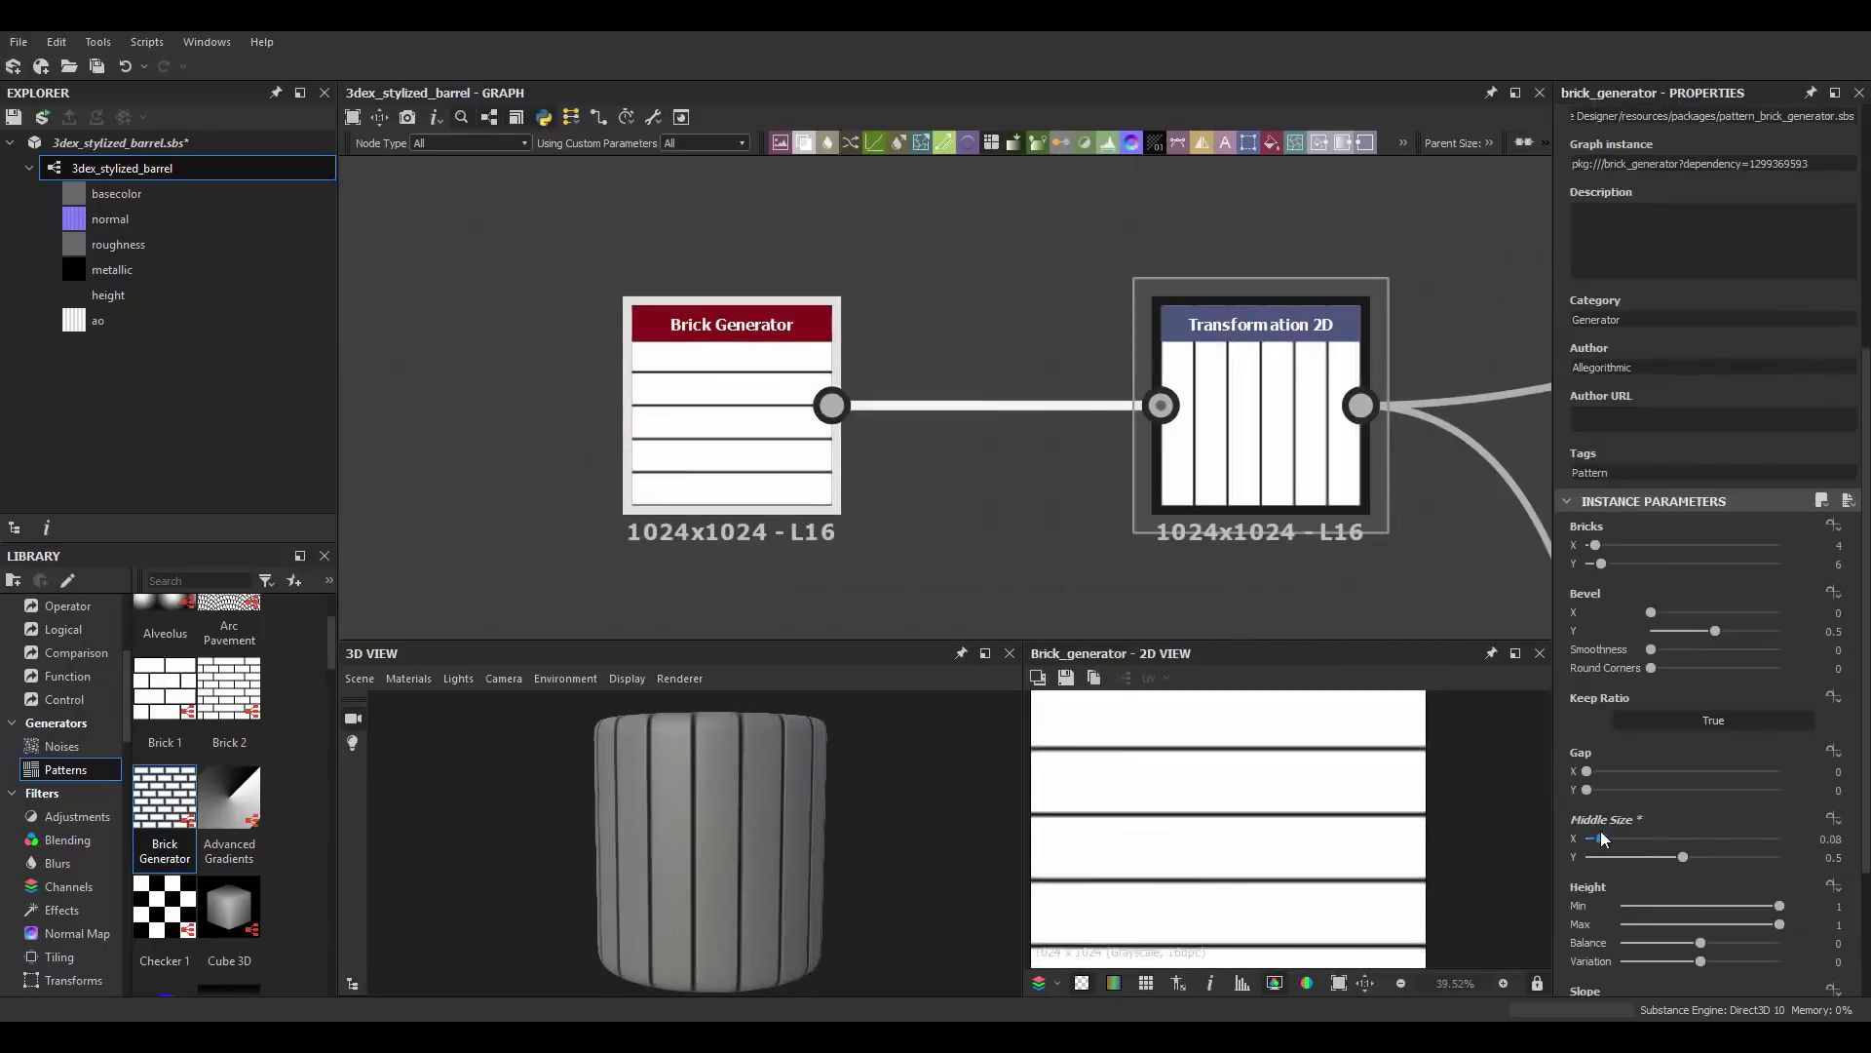
scroll(758, 809, up, 2)
scroll(757, 809, up, 1)
scroll(1704, 860, down, 2)
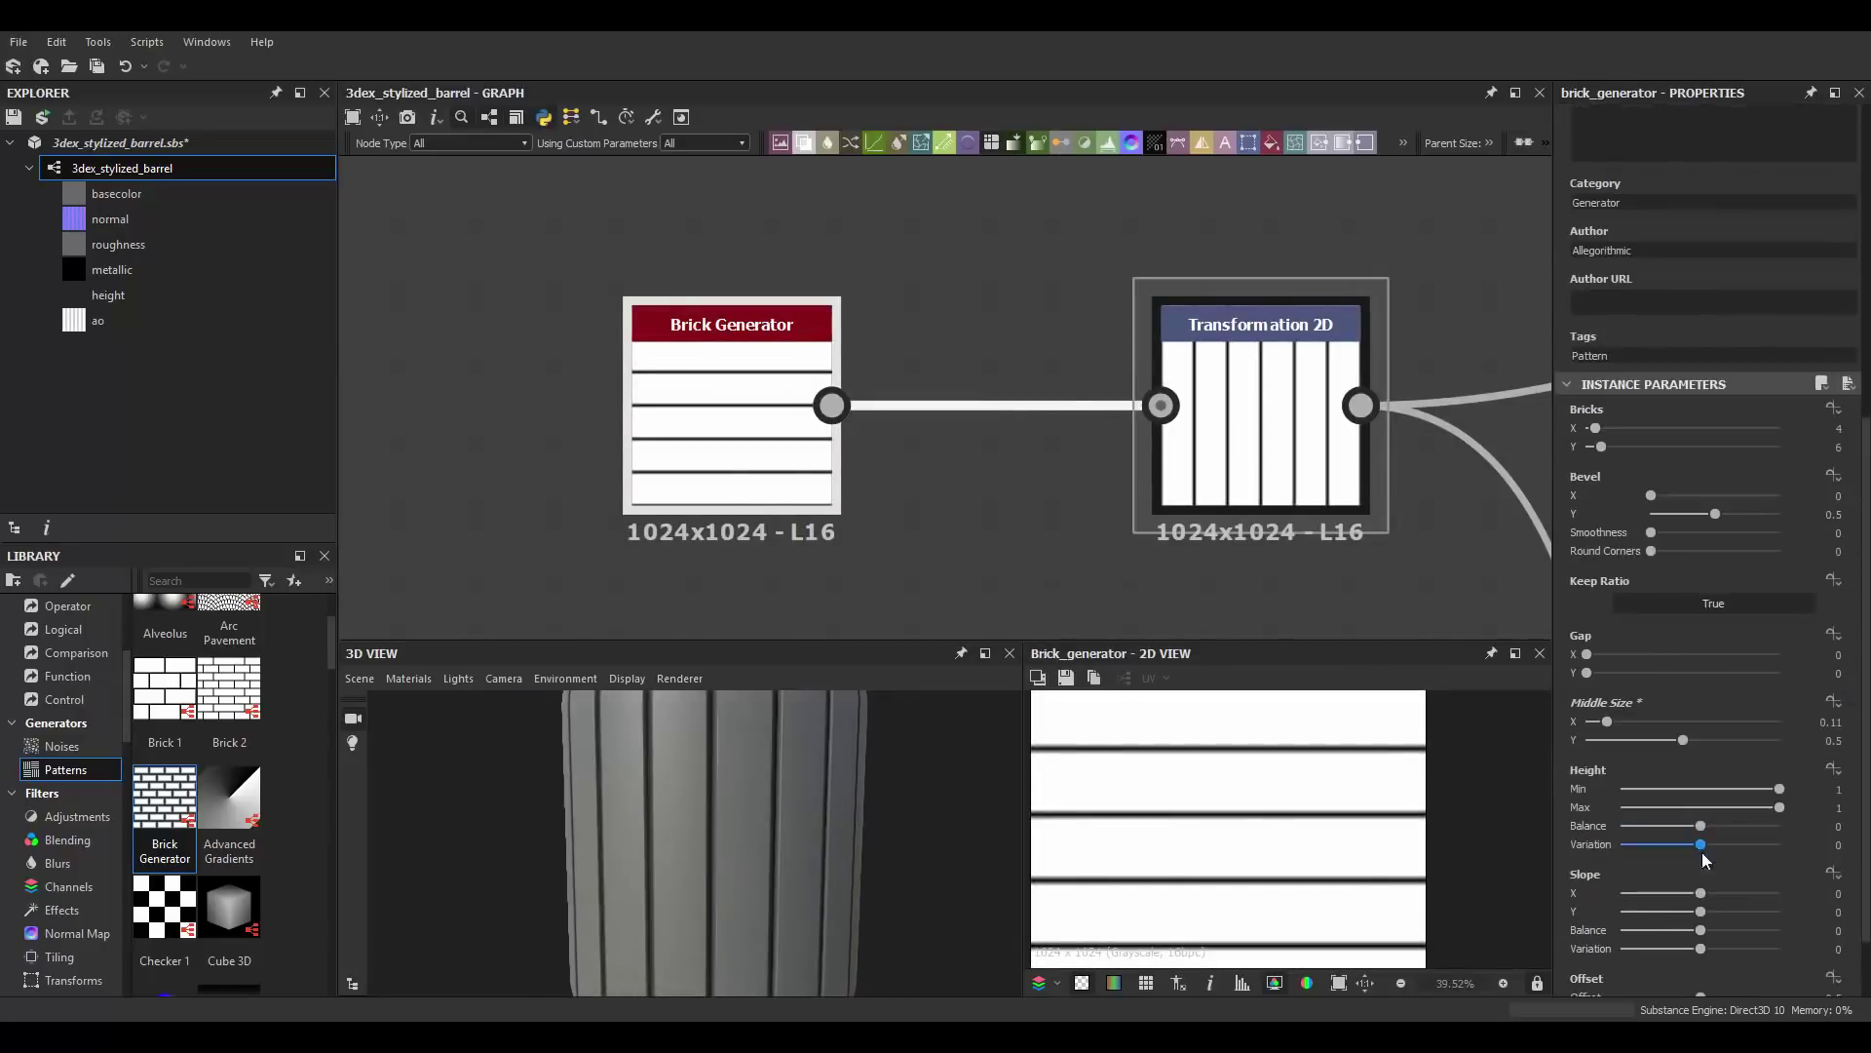
drag(1686, 892, 1713, 860)
scroll(1703, 877, down, 2)
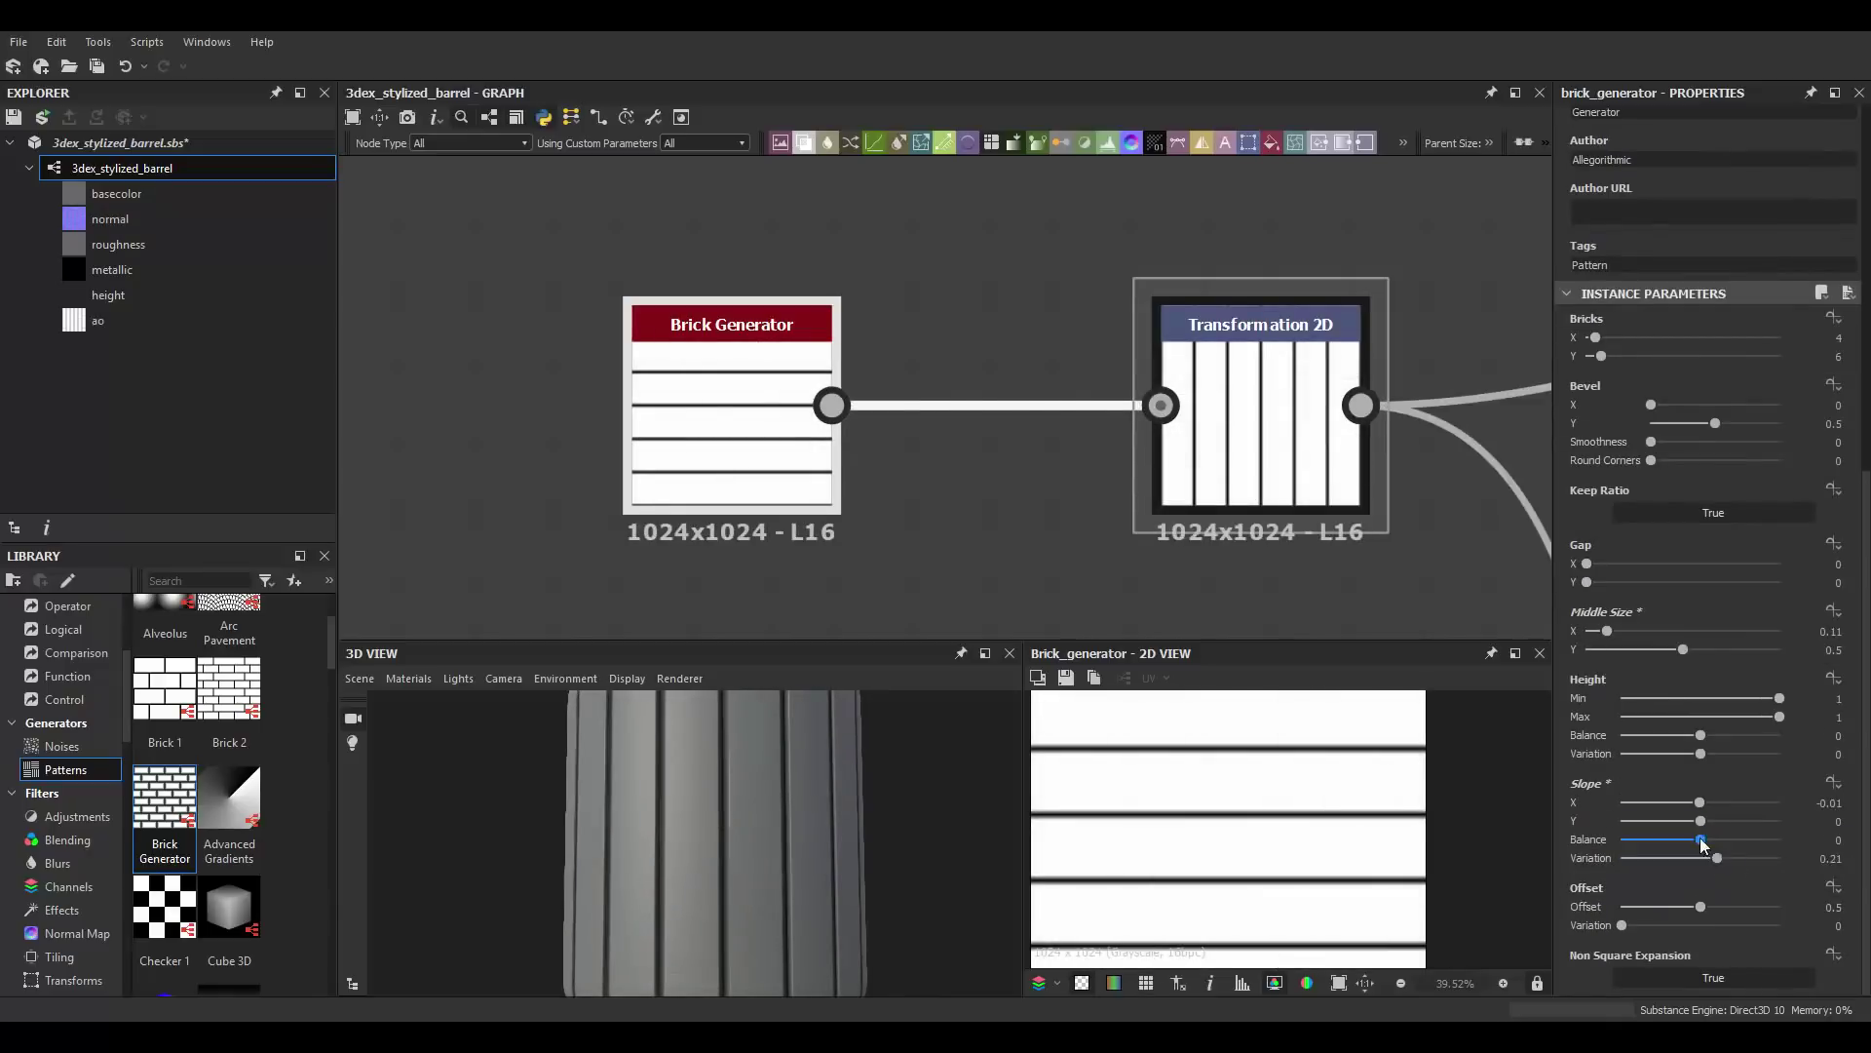
scroll(1370, 870, down, 2)
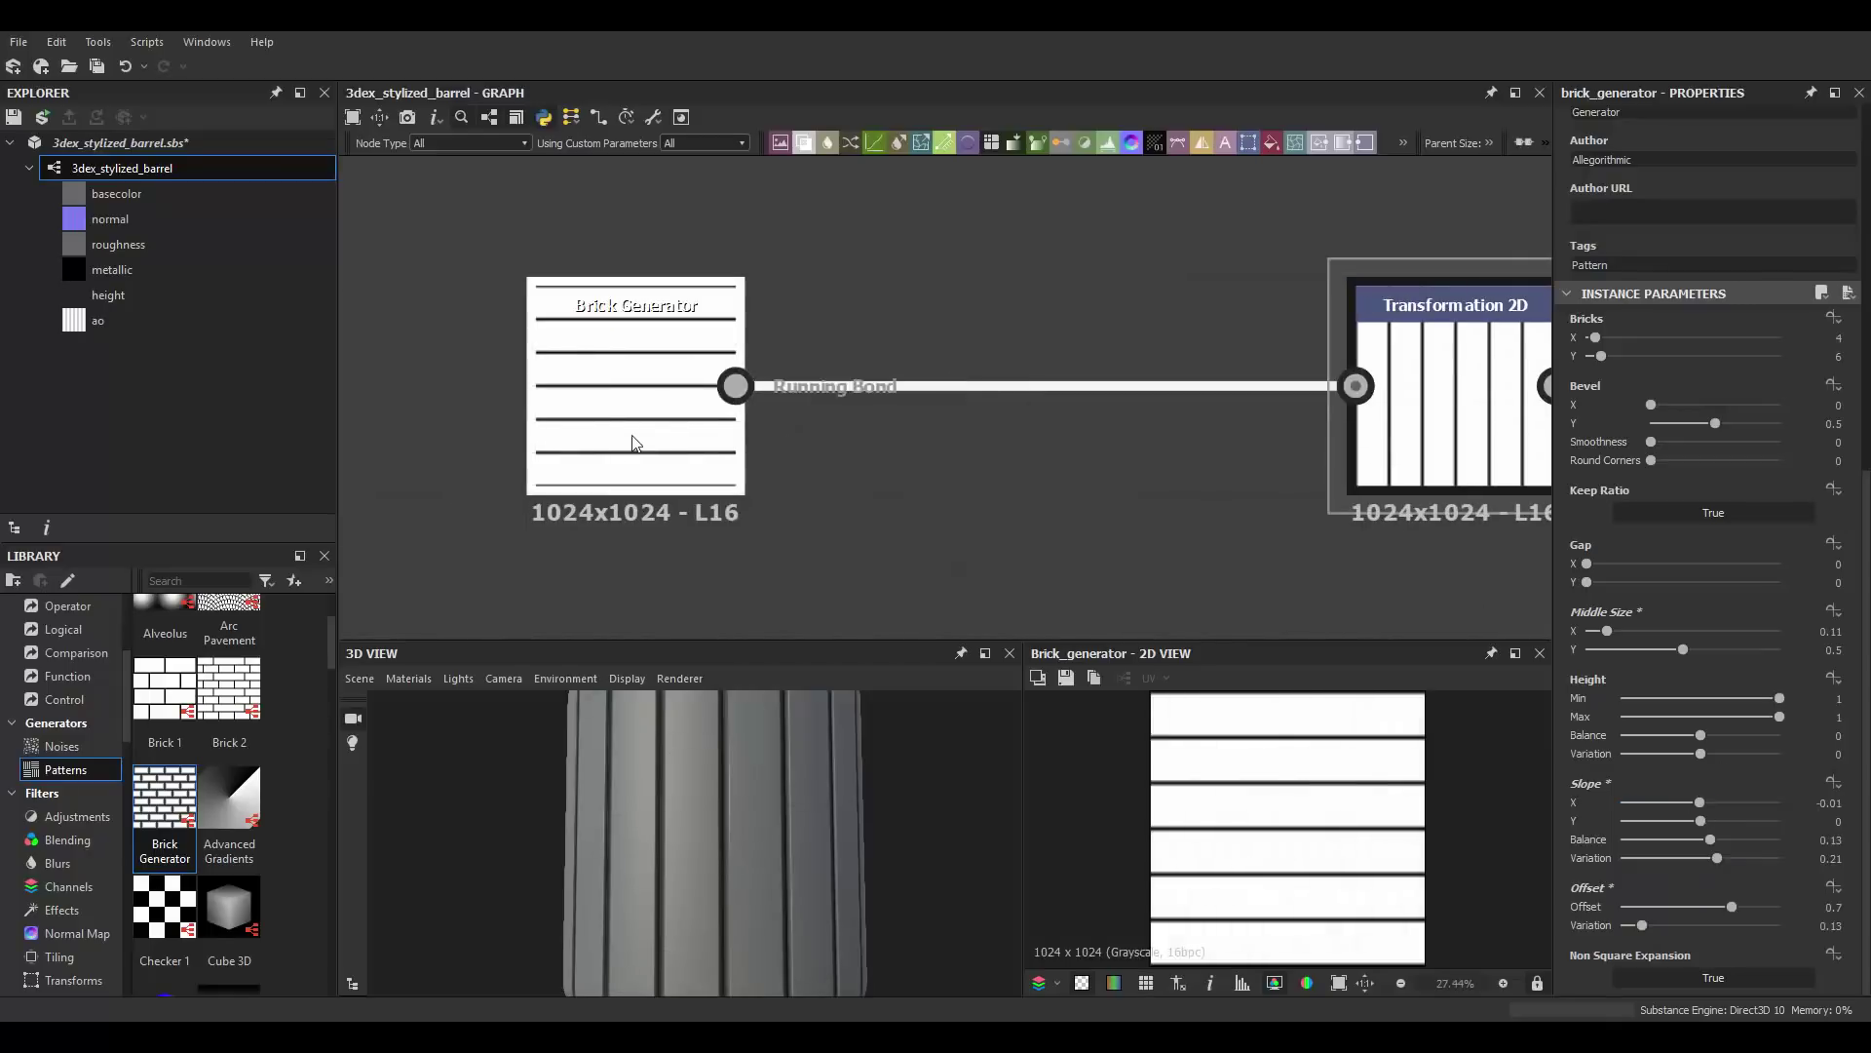
Step: Duplicate the Brick Generator and give the copy slope X 0.35
key(ctrl+d)
drag(1699, 802, 1728, 802)
scroll(1681, 502, up, 1)
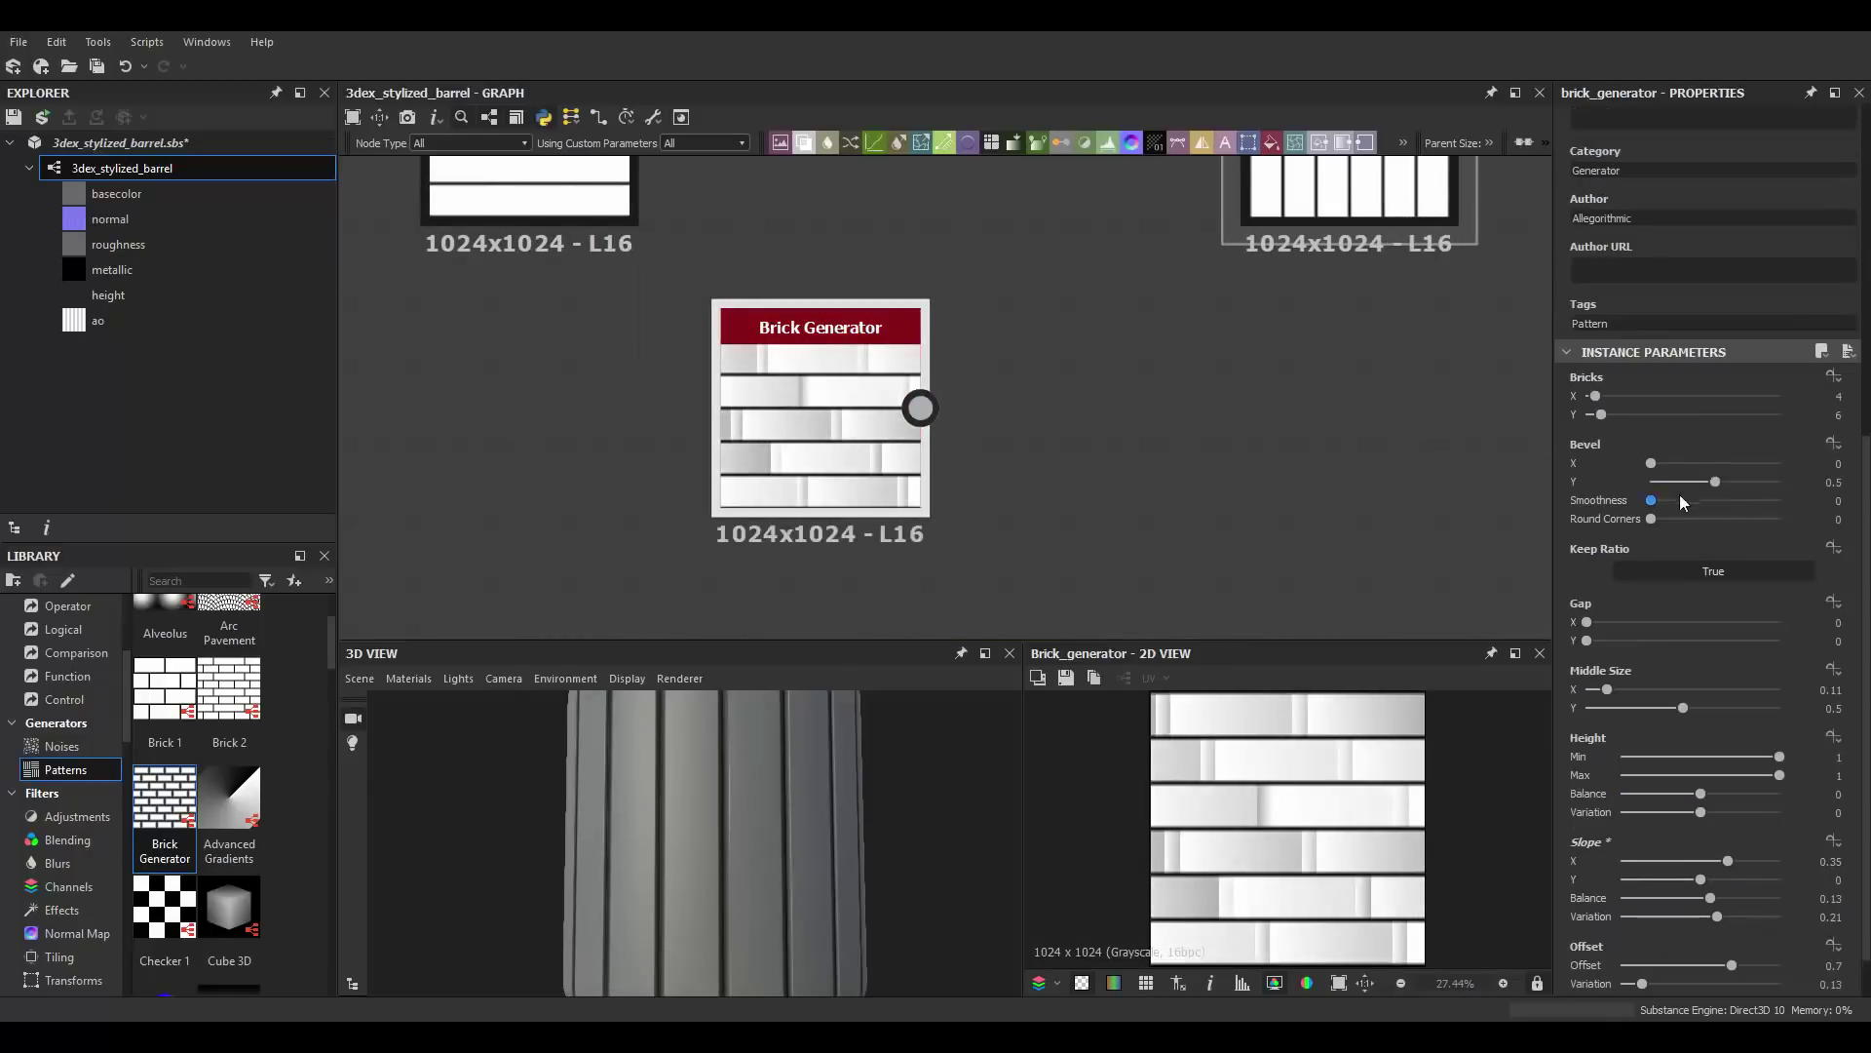
Step: Insert a Bevel between the original Brick Generator and its rotation
scroll(1017, 325, down, 2)
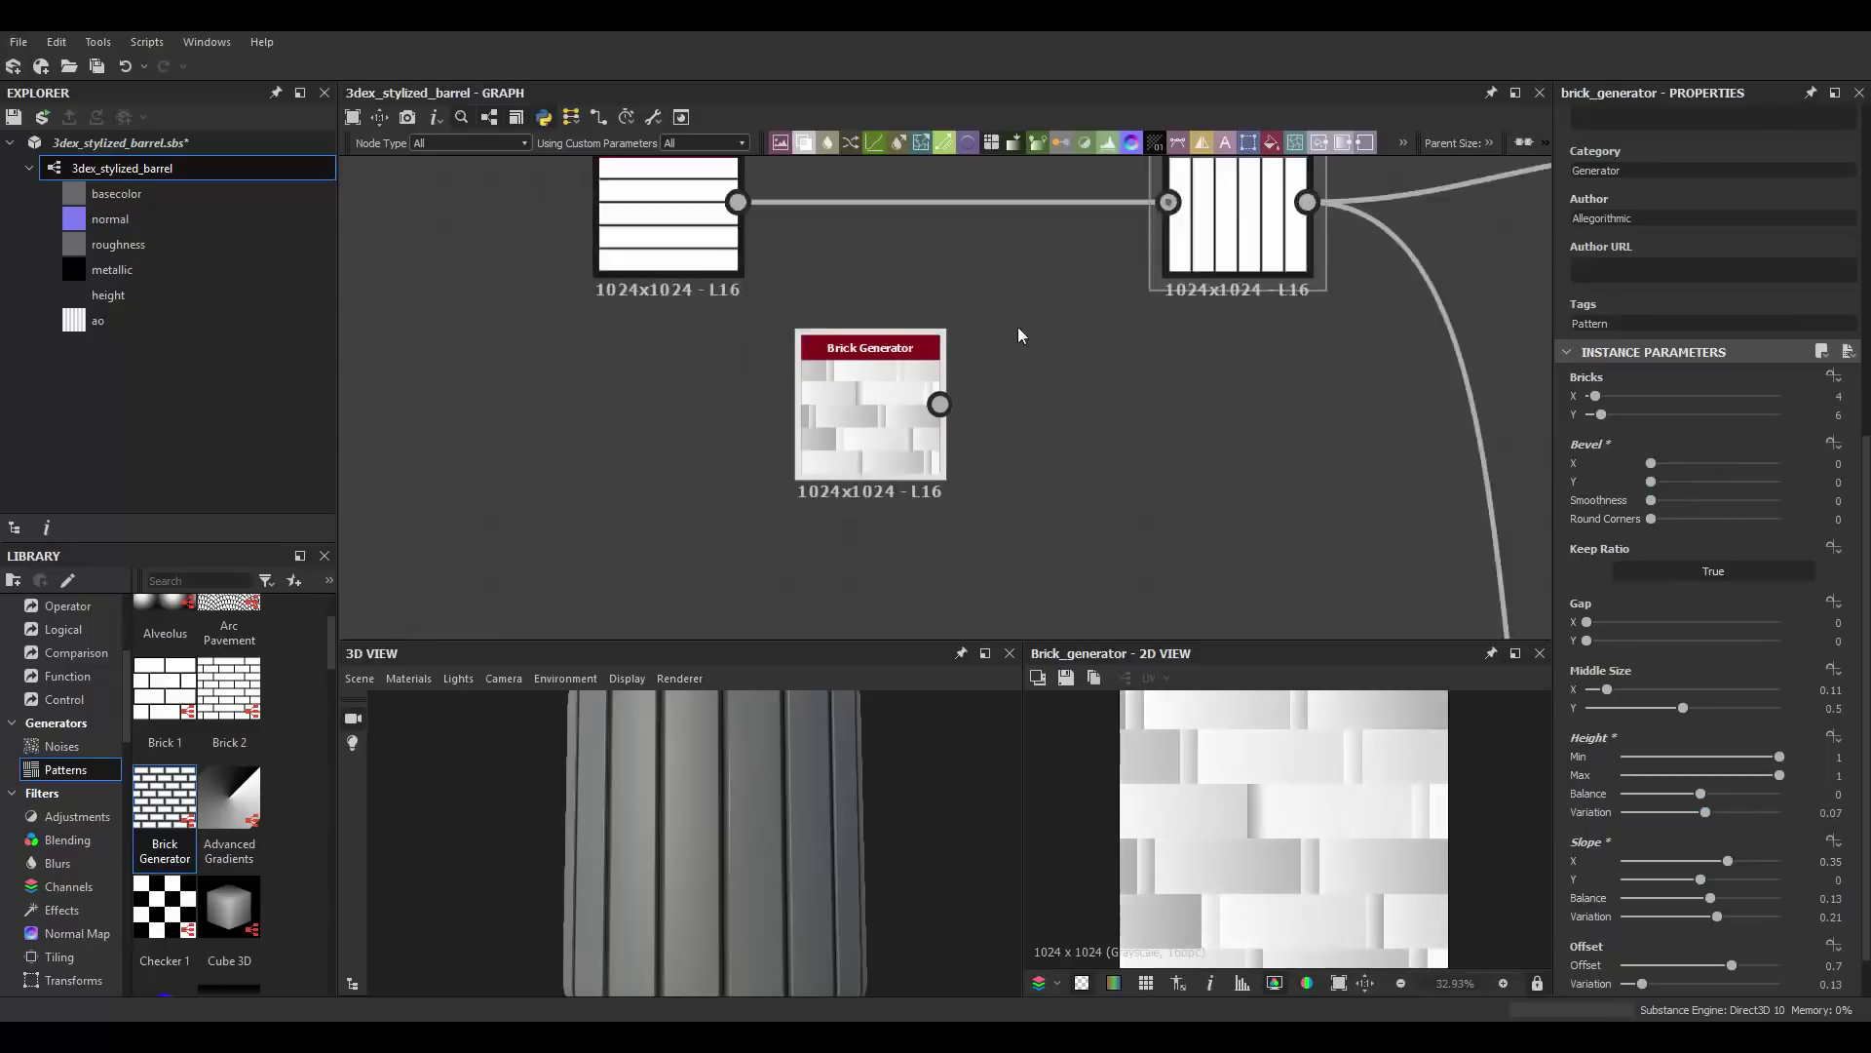
double_click(809, 326)
key(space)
text(bevel)
key(Return)
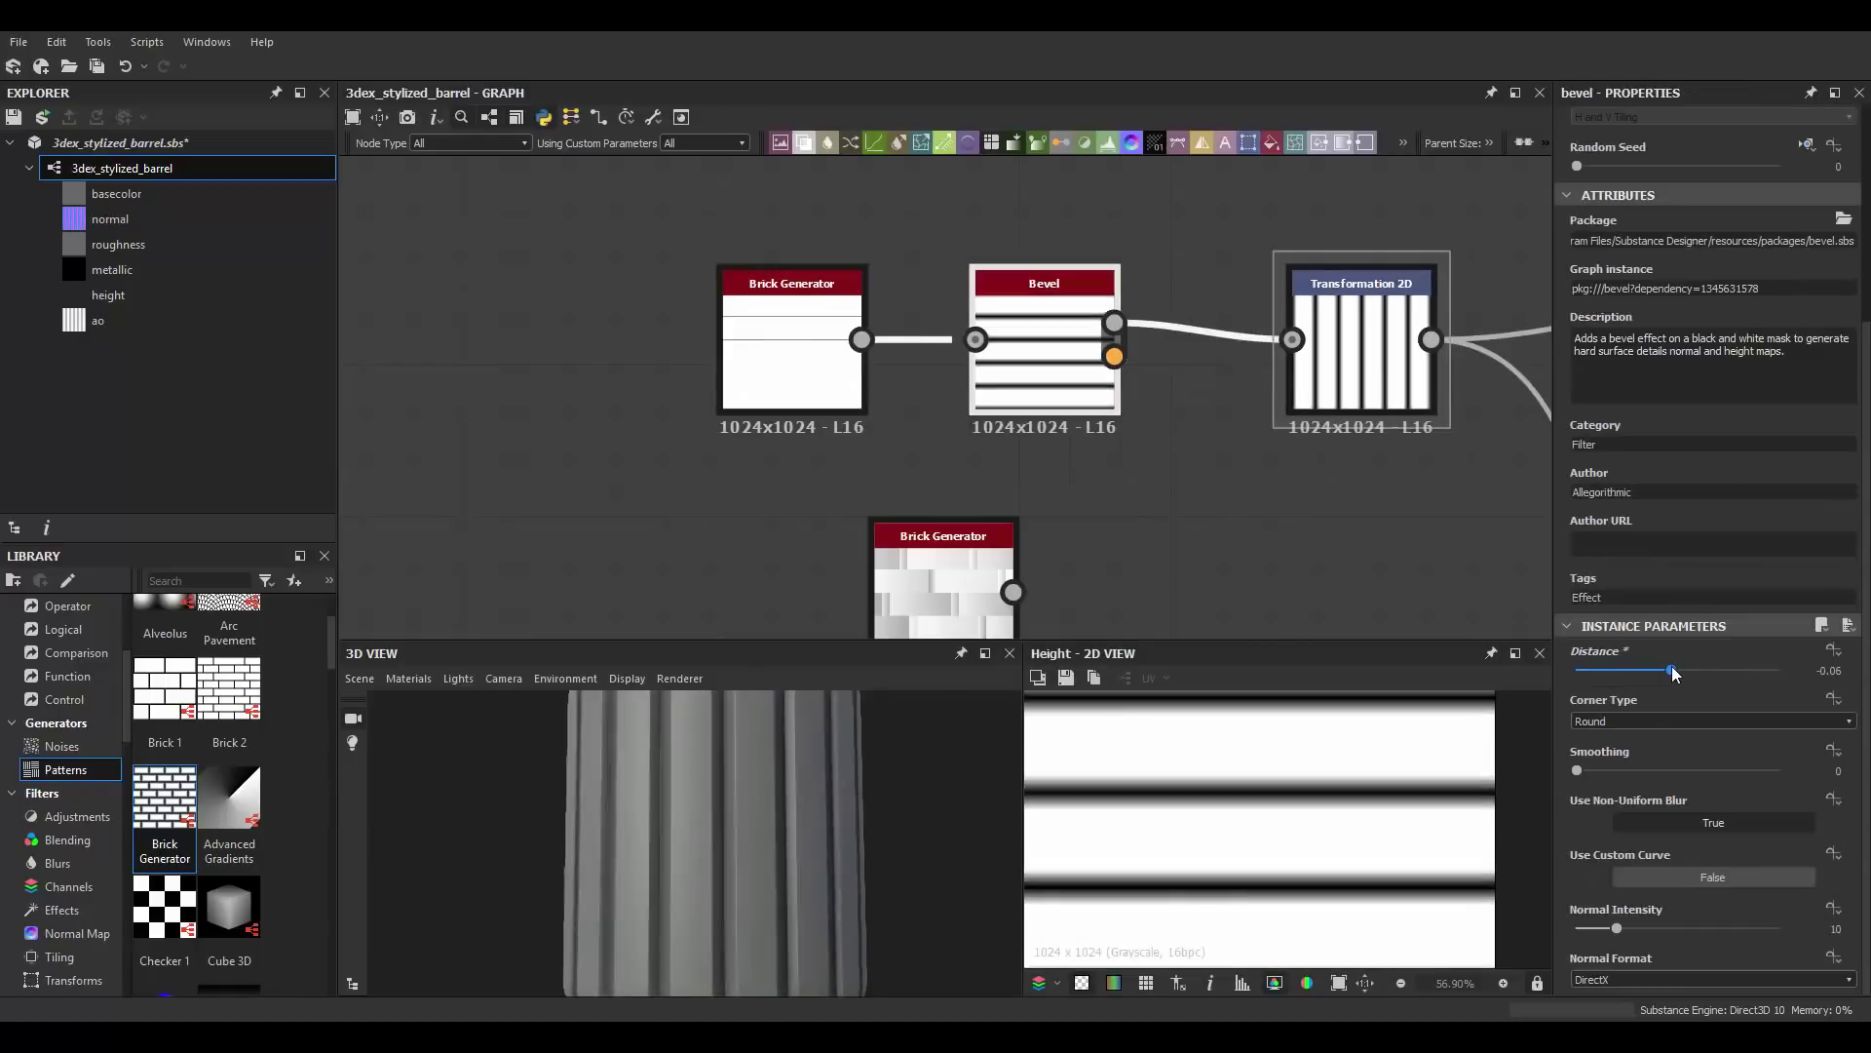
Step: Add a Transformation 2D for the second bricks and a Blend combining both chains
scroll(600, 388, down, 2)
key(ctrl+v)
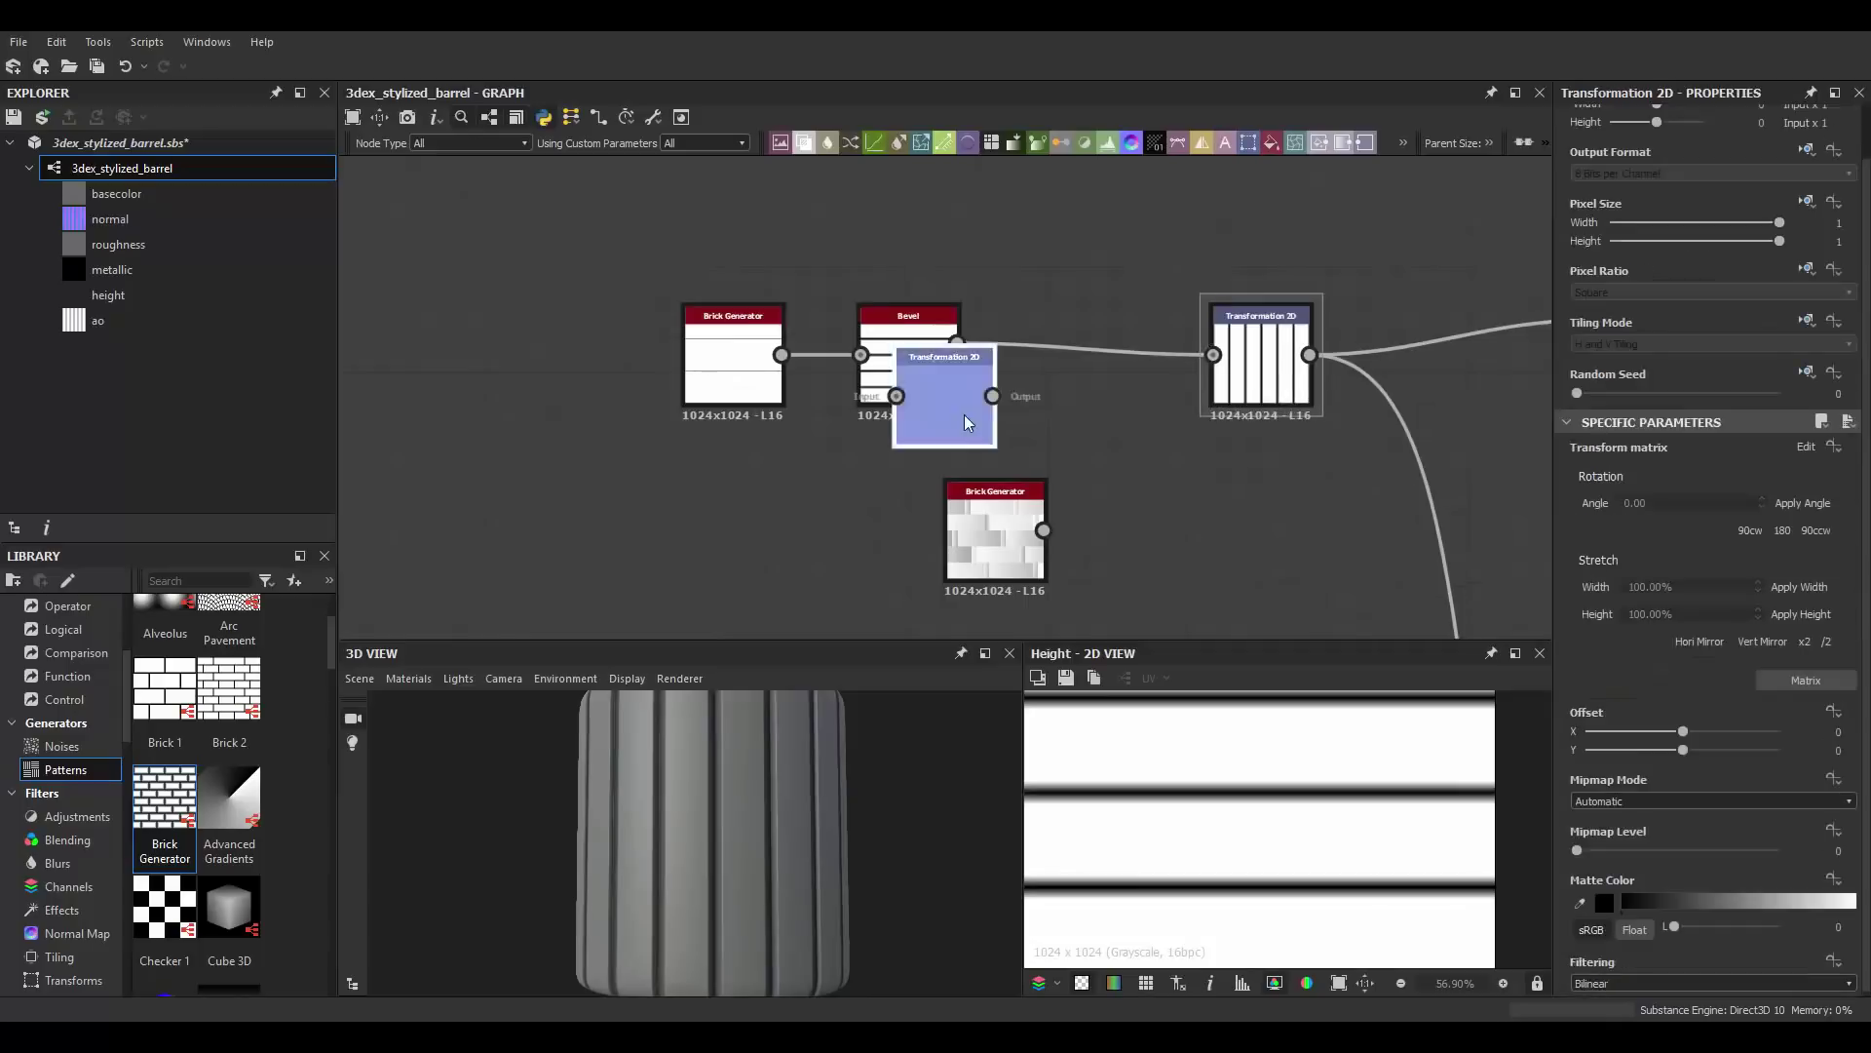
key(space)
click(1268, 435)
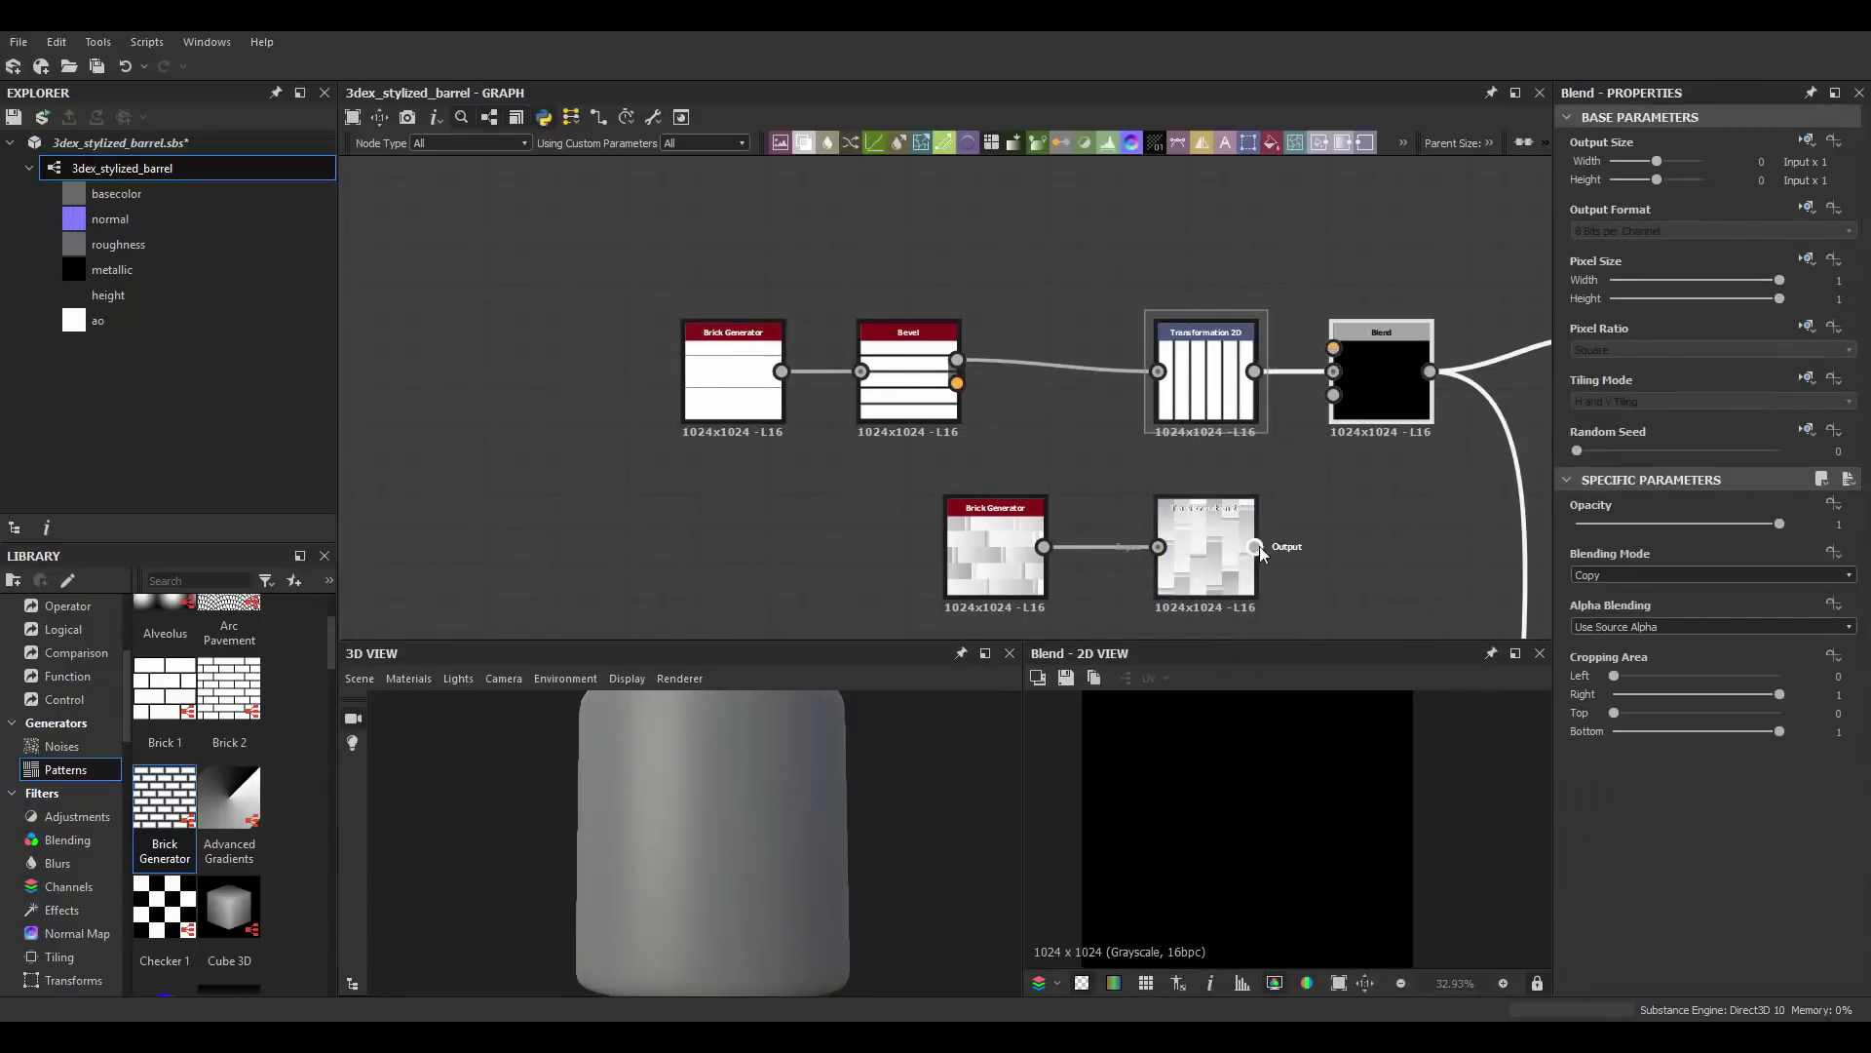
Step: Slope-blur the second brick chain using Clouds 2 as the slope input
middle_drag(1255, 578, 1235, 466)
scroll(1238, 488, up, 2)
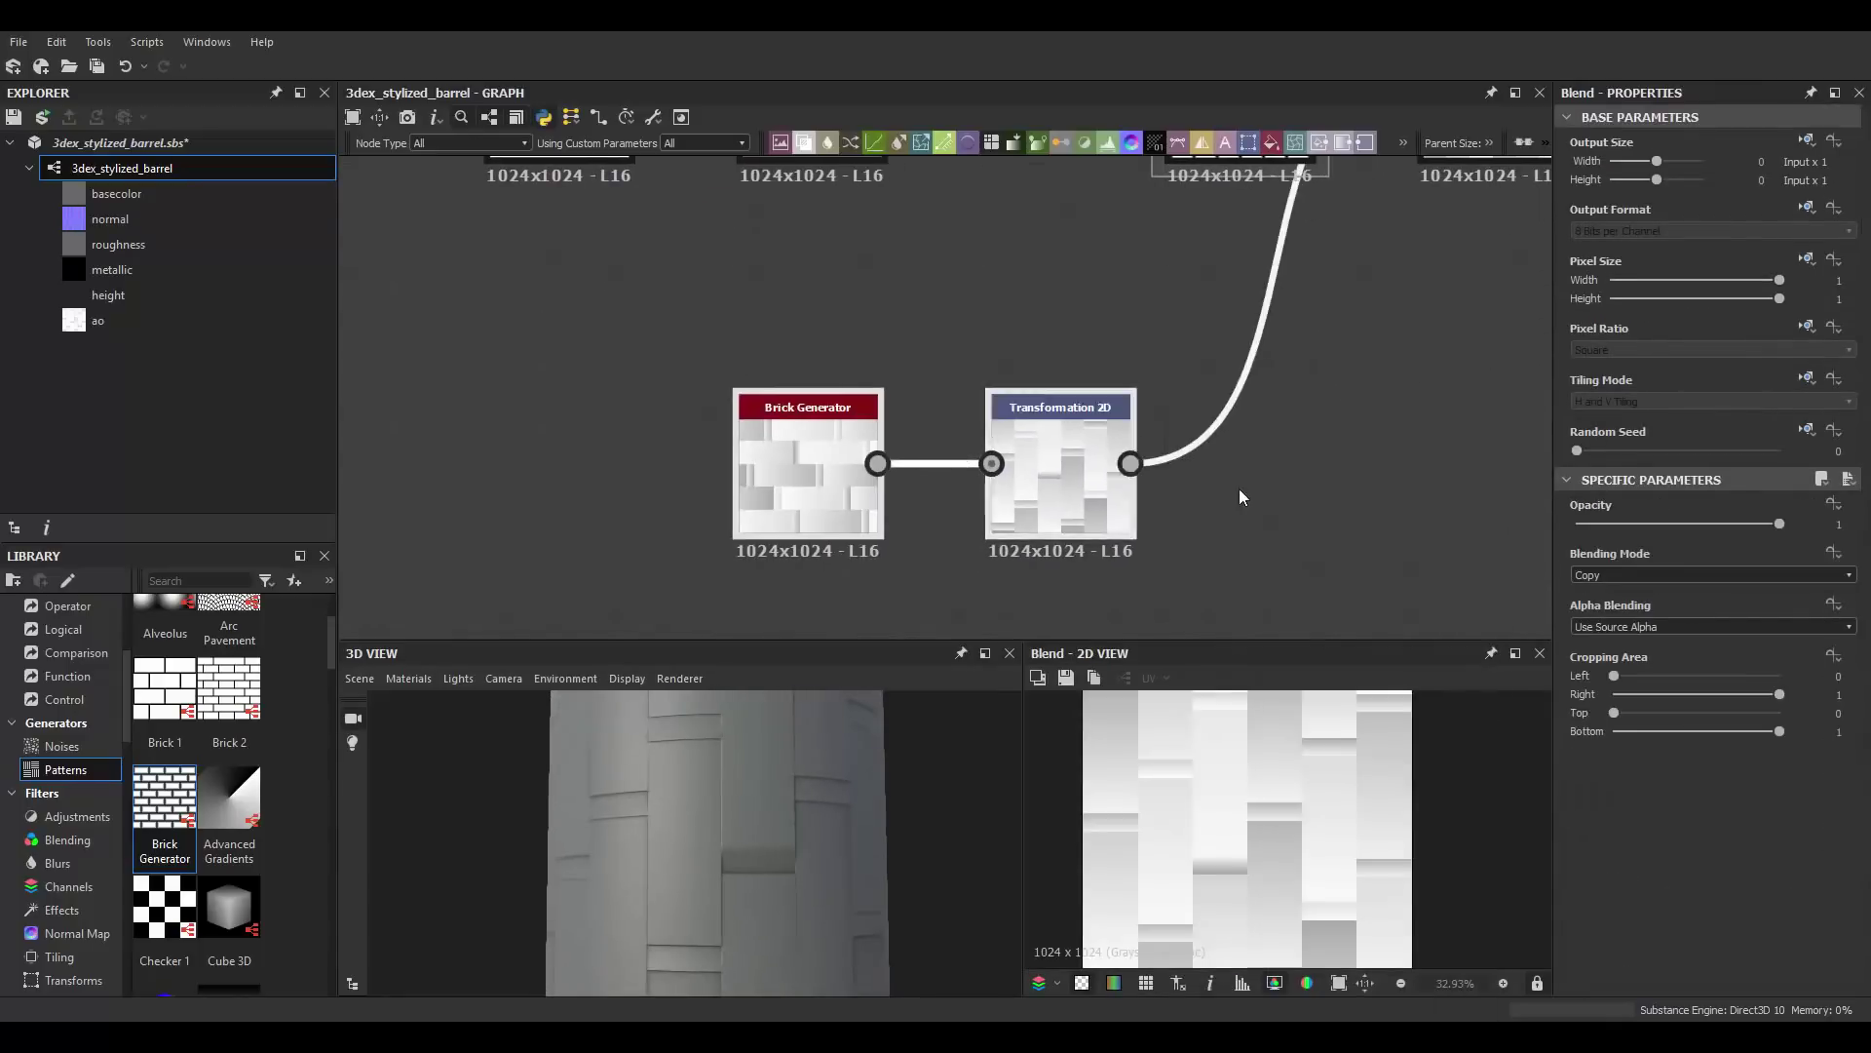
mouse_move(1130, 463)
mouse_down()
mouse_move(1197, 421)
mouse_move(1174, 421)
mouse_up()
click(1231, 459)
text(clo)
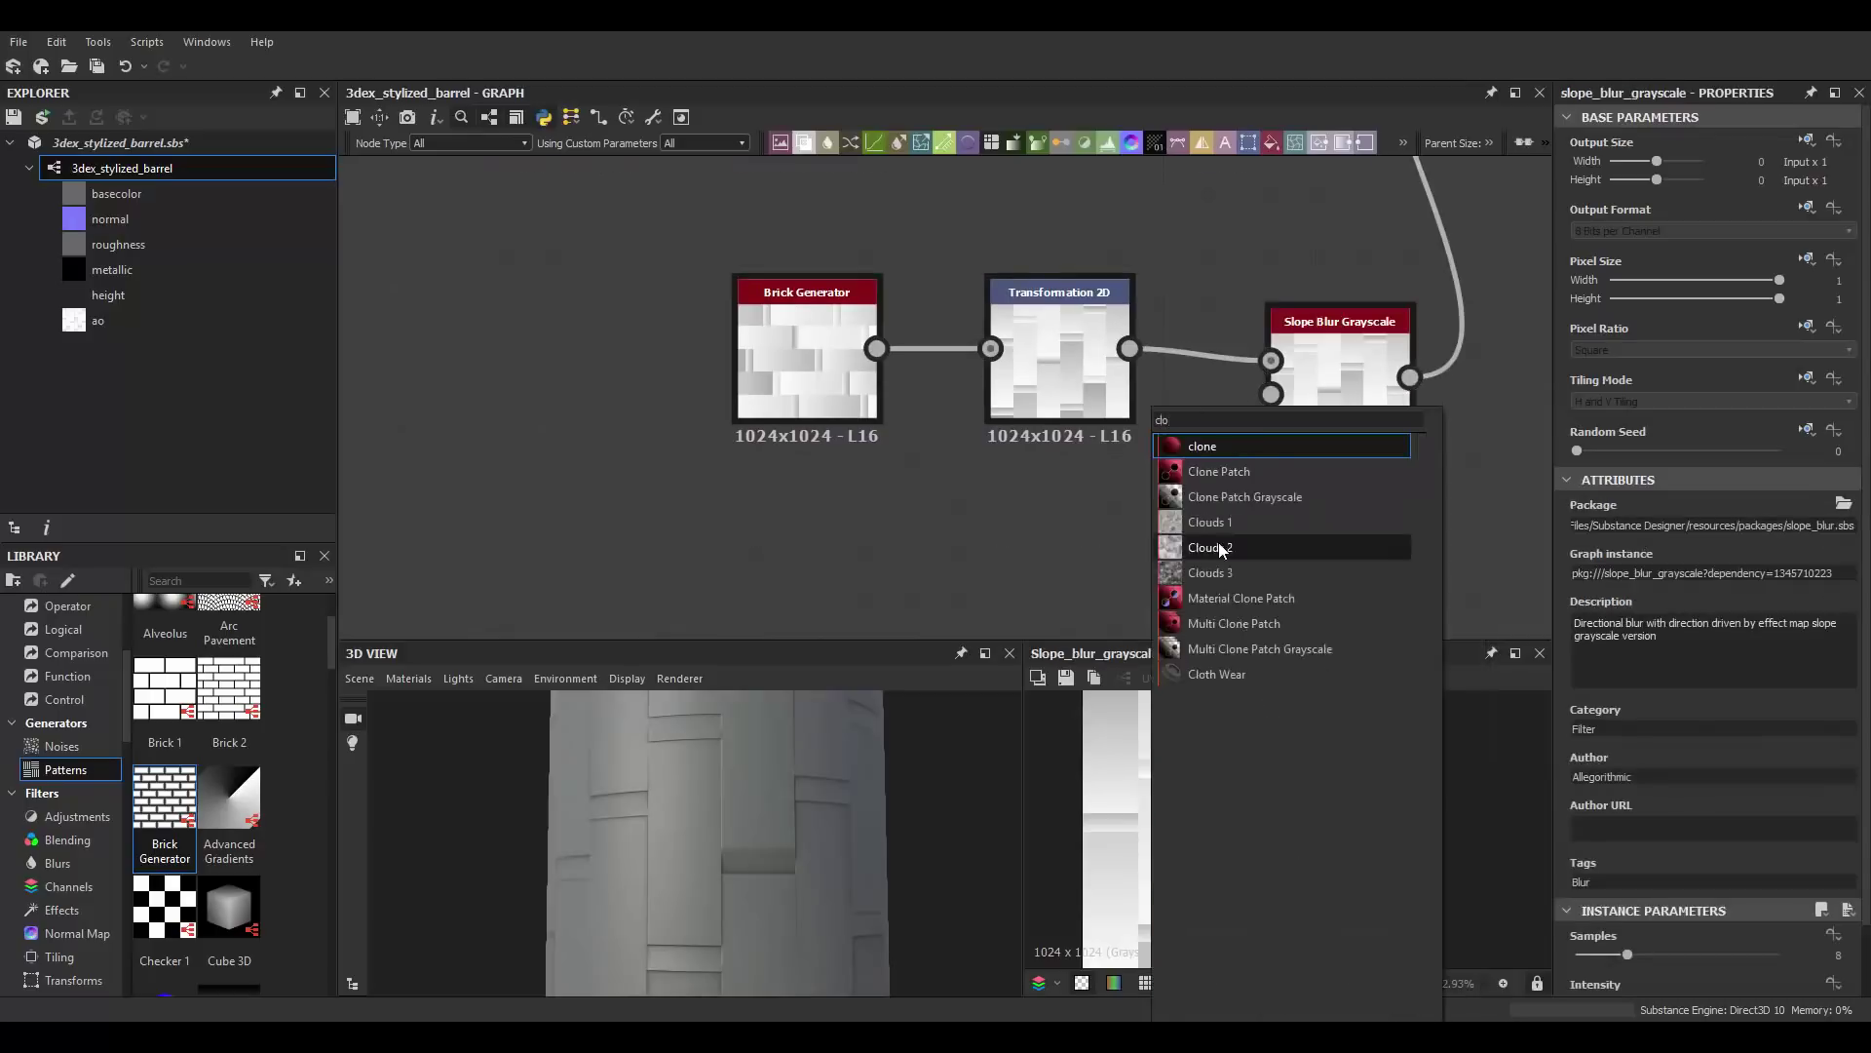
click(1223, 543)
double_click(1333, 419)
drag(1627, 933, 1784, 933)
scroll(1672, 887, down, 1)
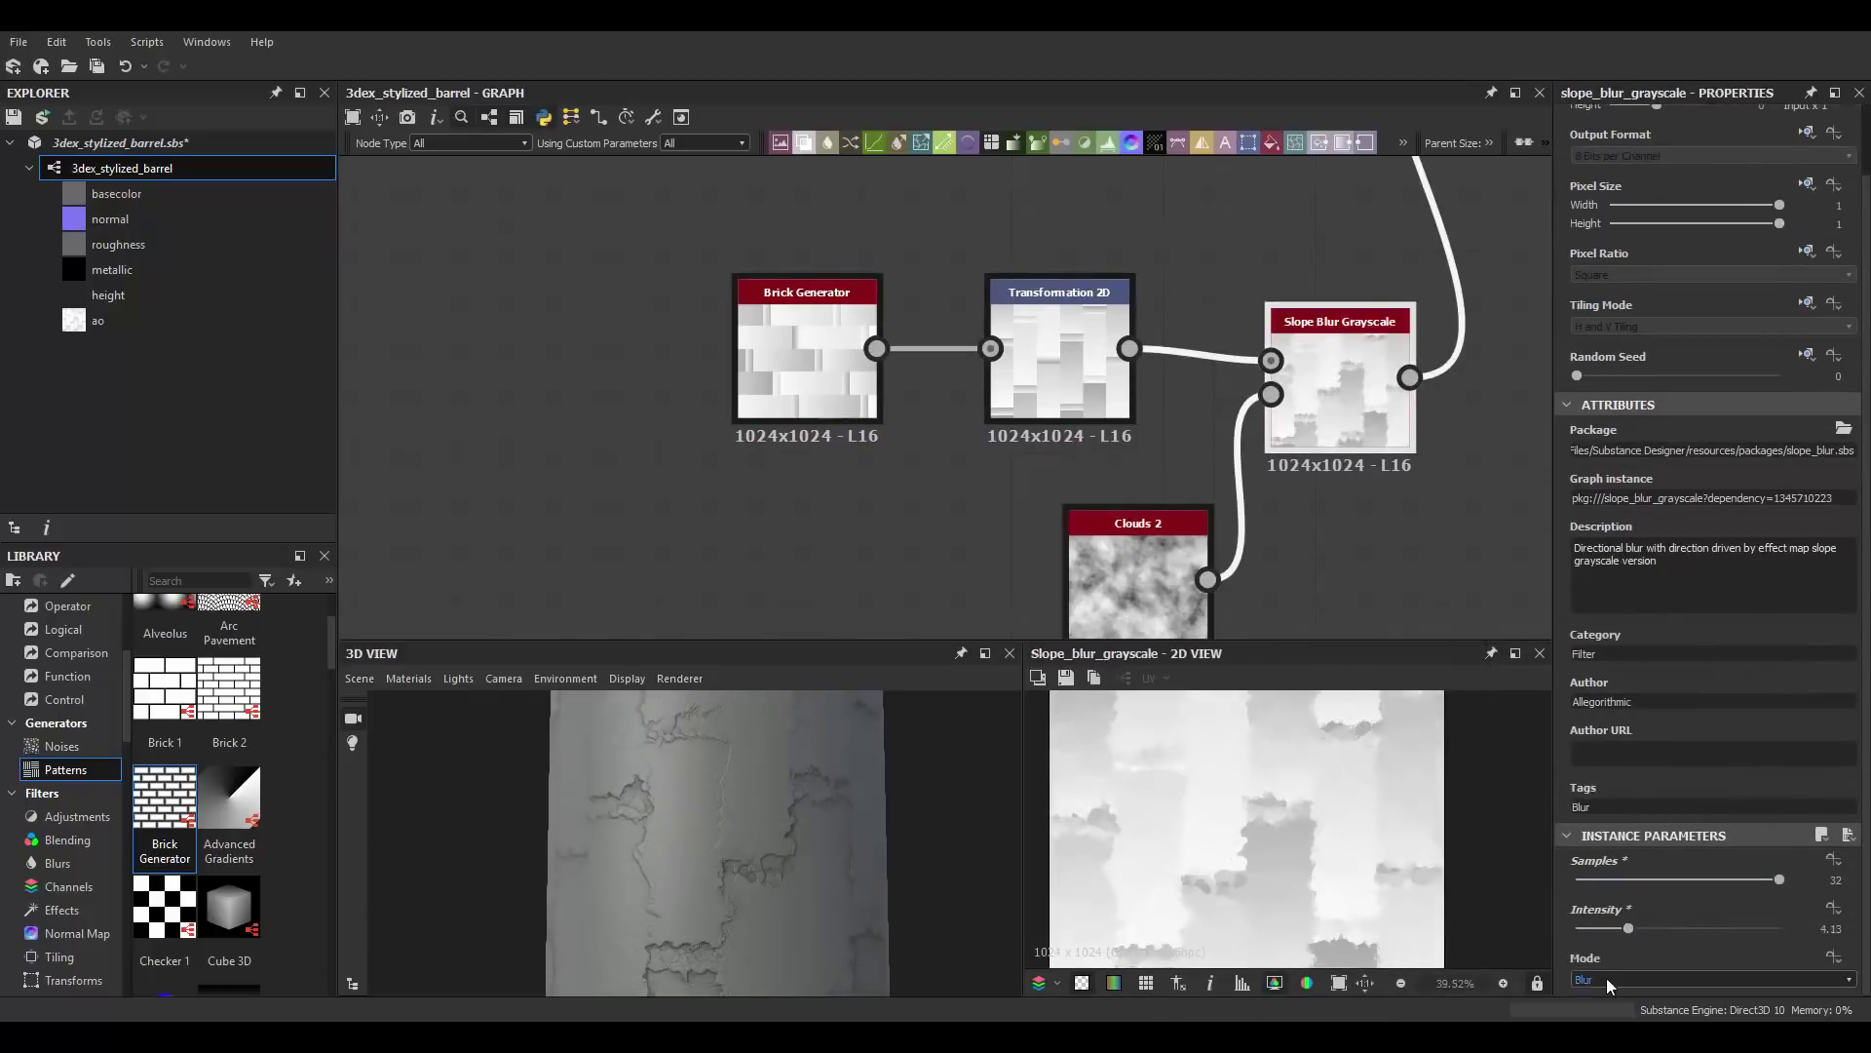
Step: Set the Blend to Multiply at about 0.15 opacity
middle_drag(1365, 292, 1045, 564)
double_click(1149, 282)
click(1656, 576)
click(1618, 598)
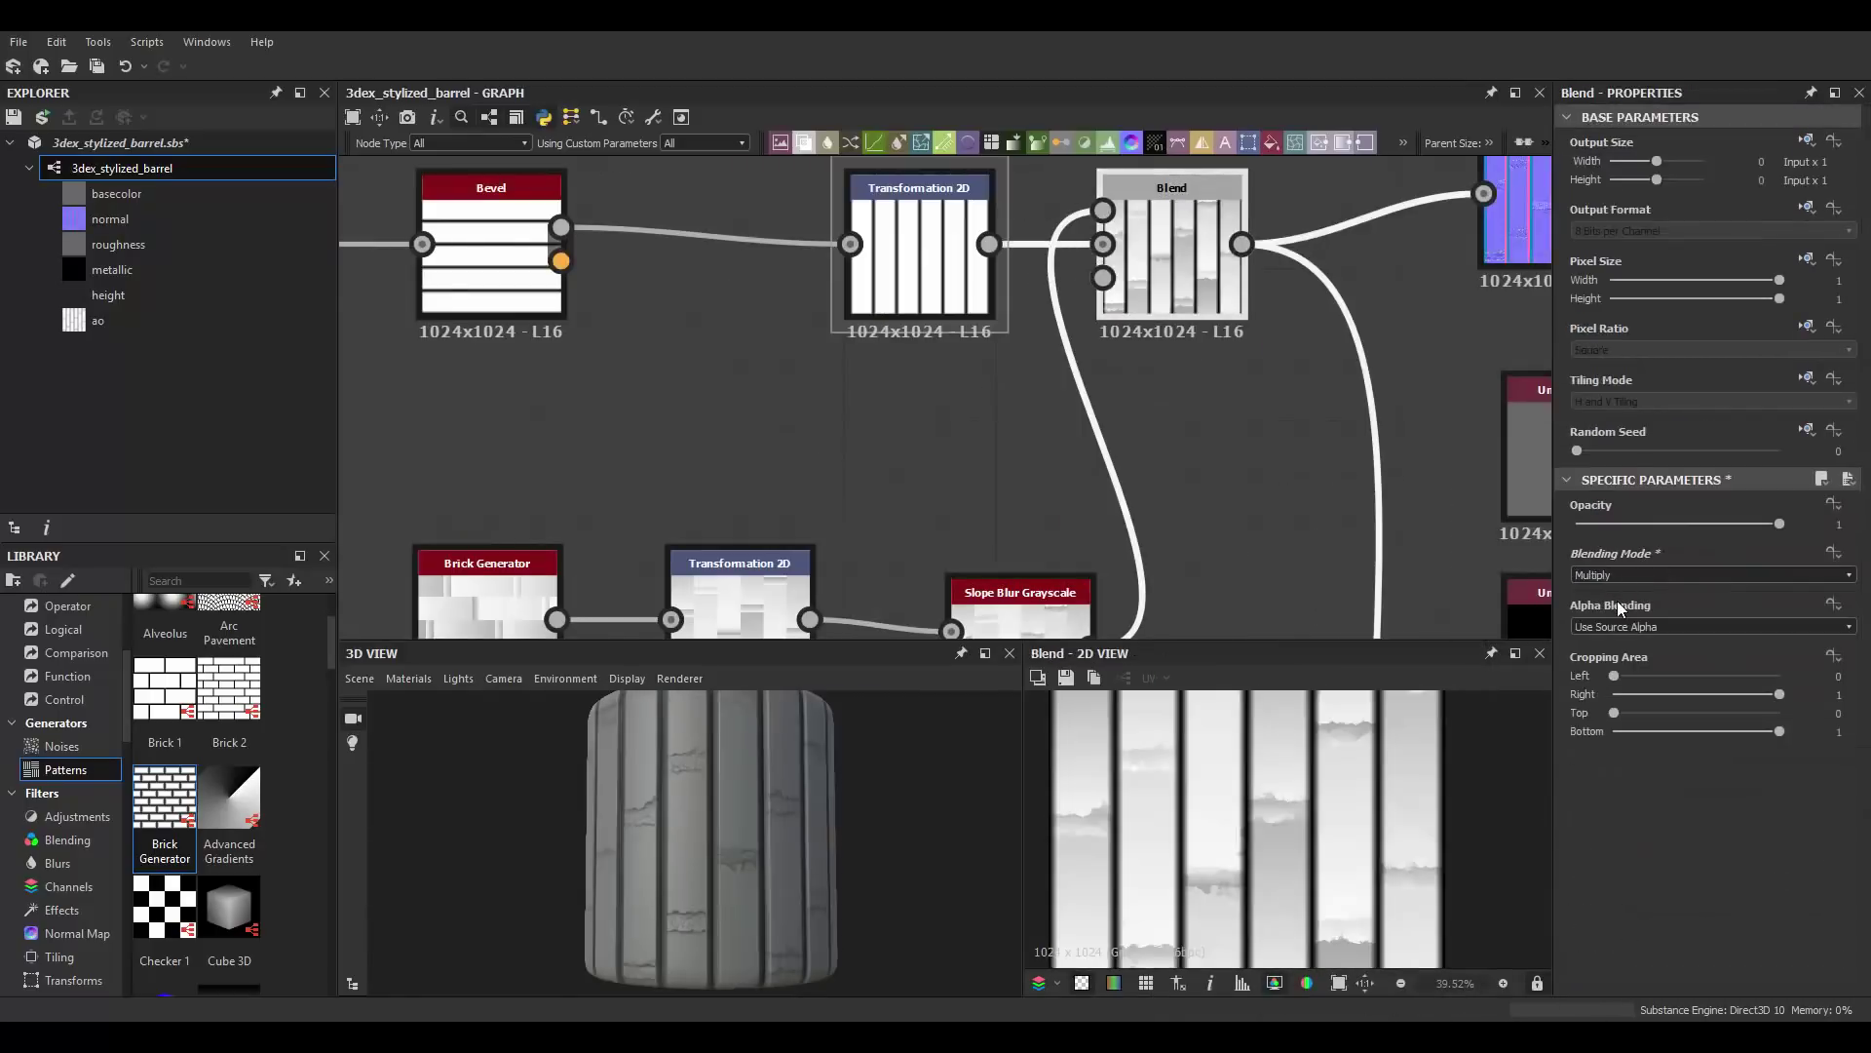
drag(1779, 524, 1617, 526)
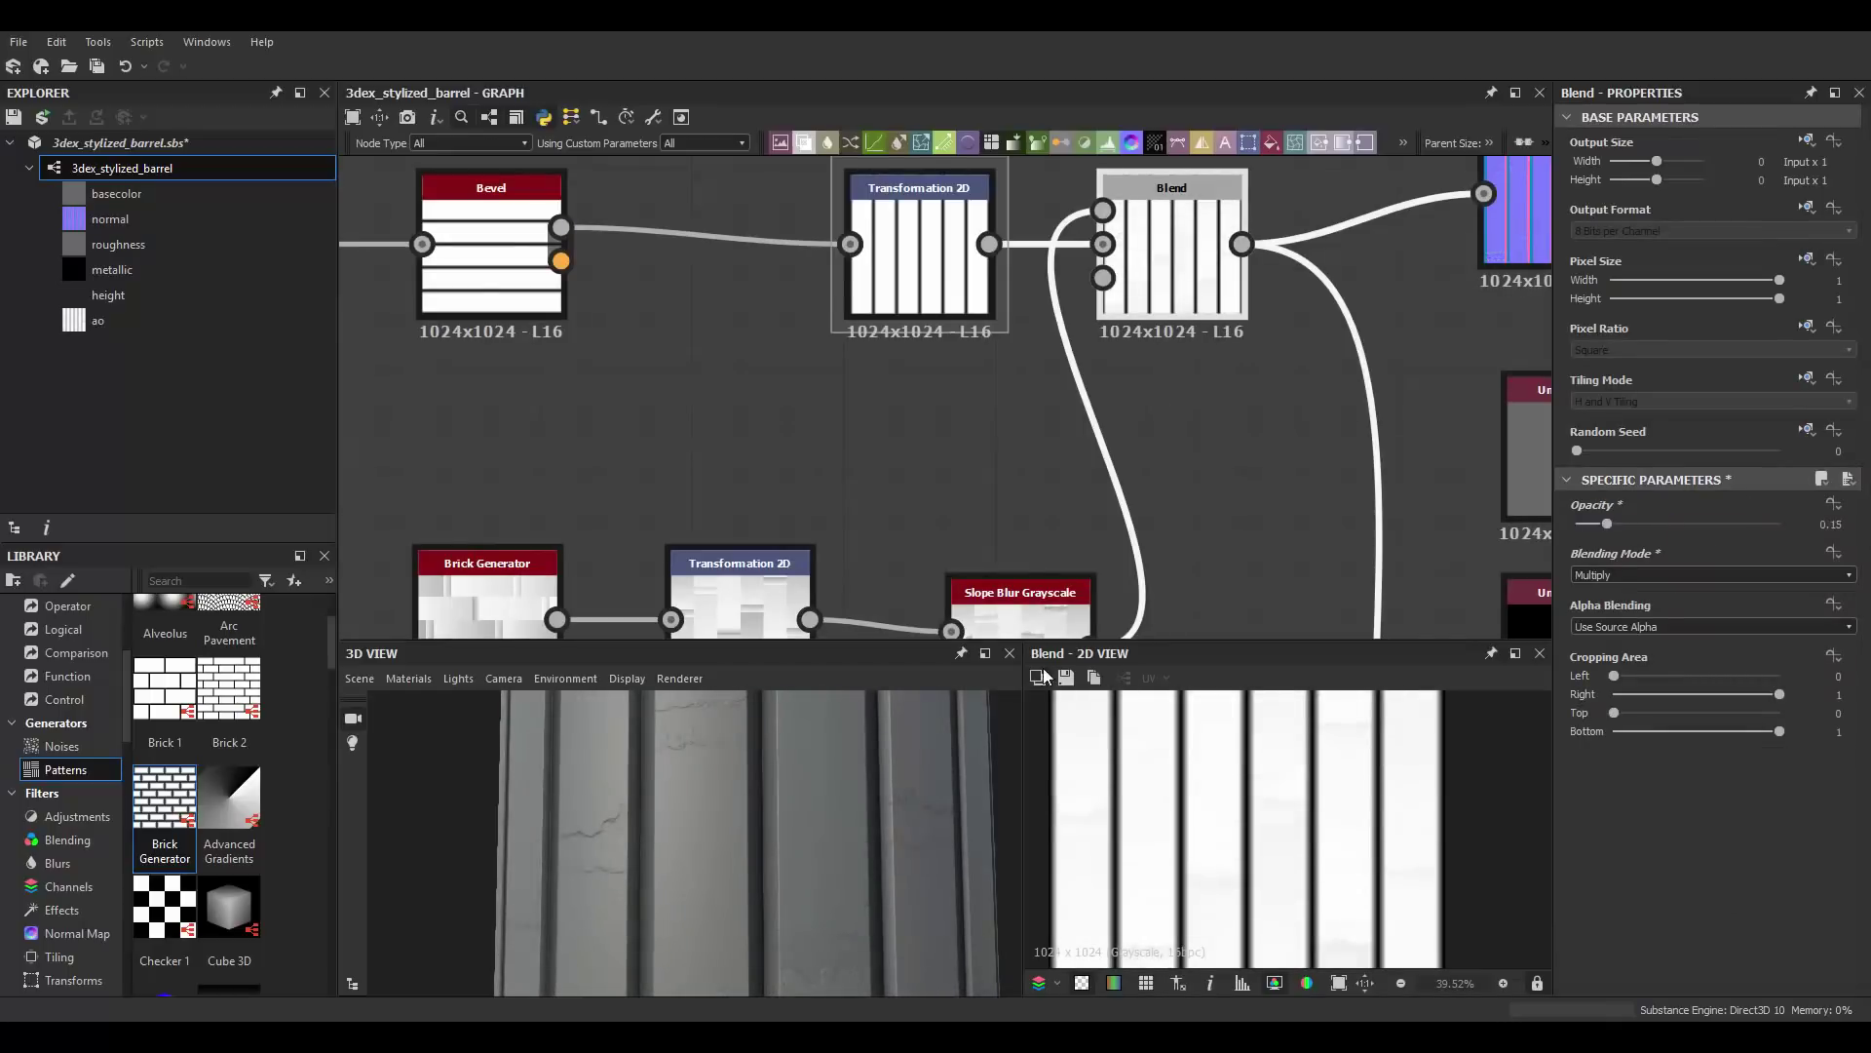
Step: Line up the slope blur chain and lower the second Brick Generator's slope X
middle_drag(809, 624, 940, 362)
scroll(935, 532, up, 2)
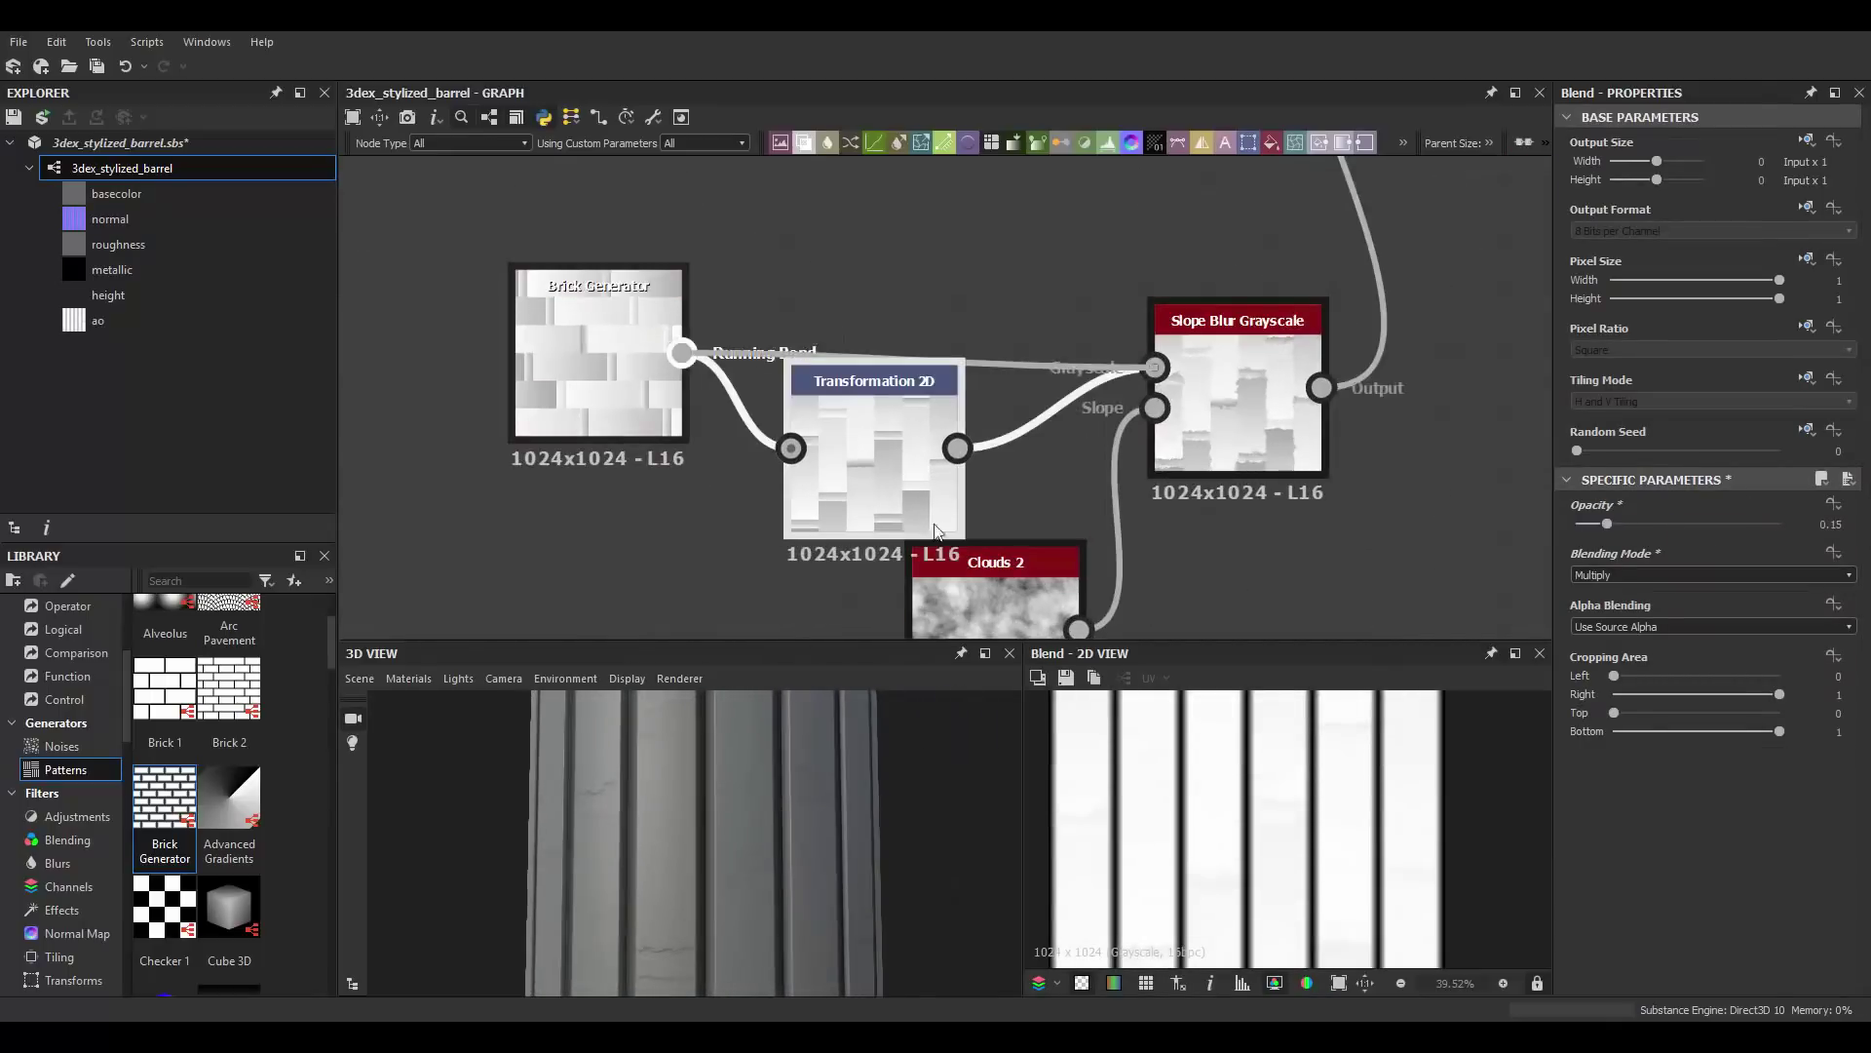
drag(935, 531, 935, 470)
double_click(598, 371)
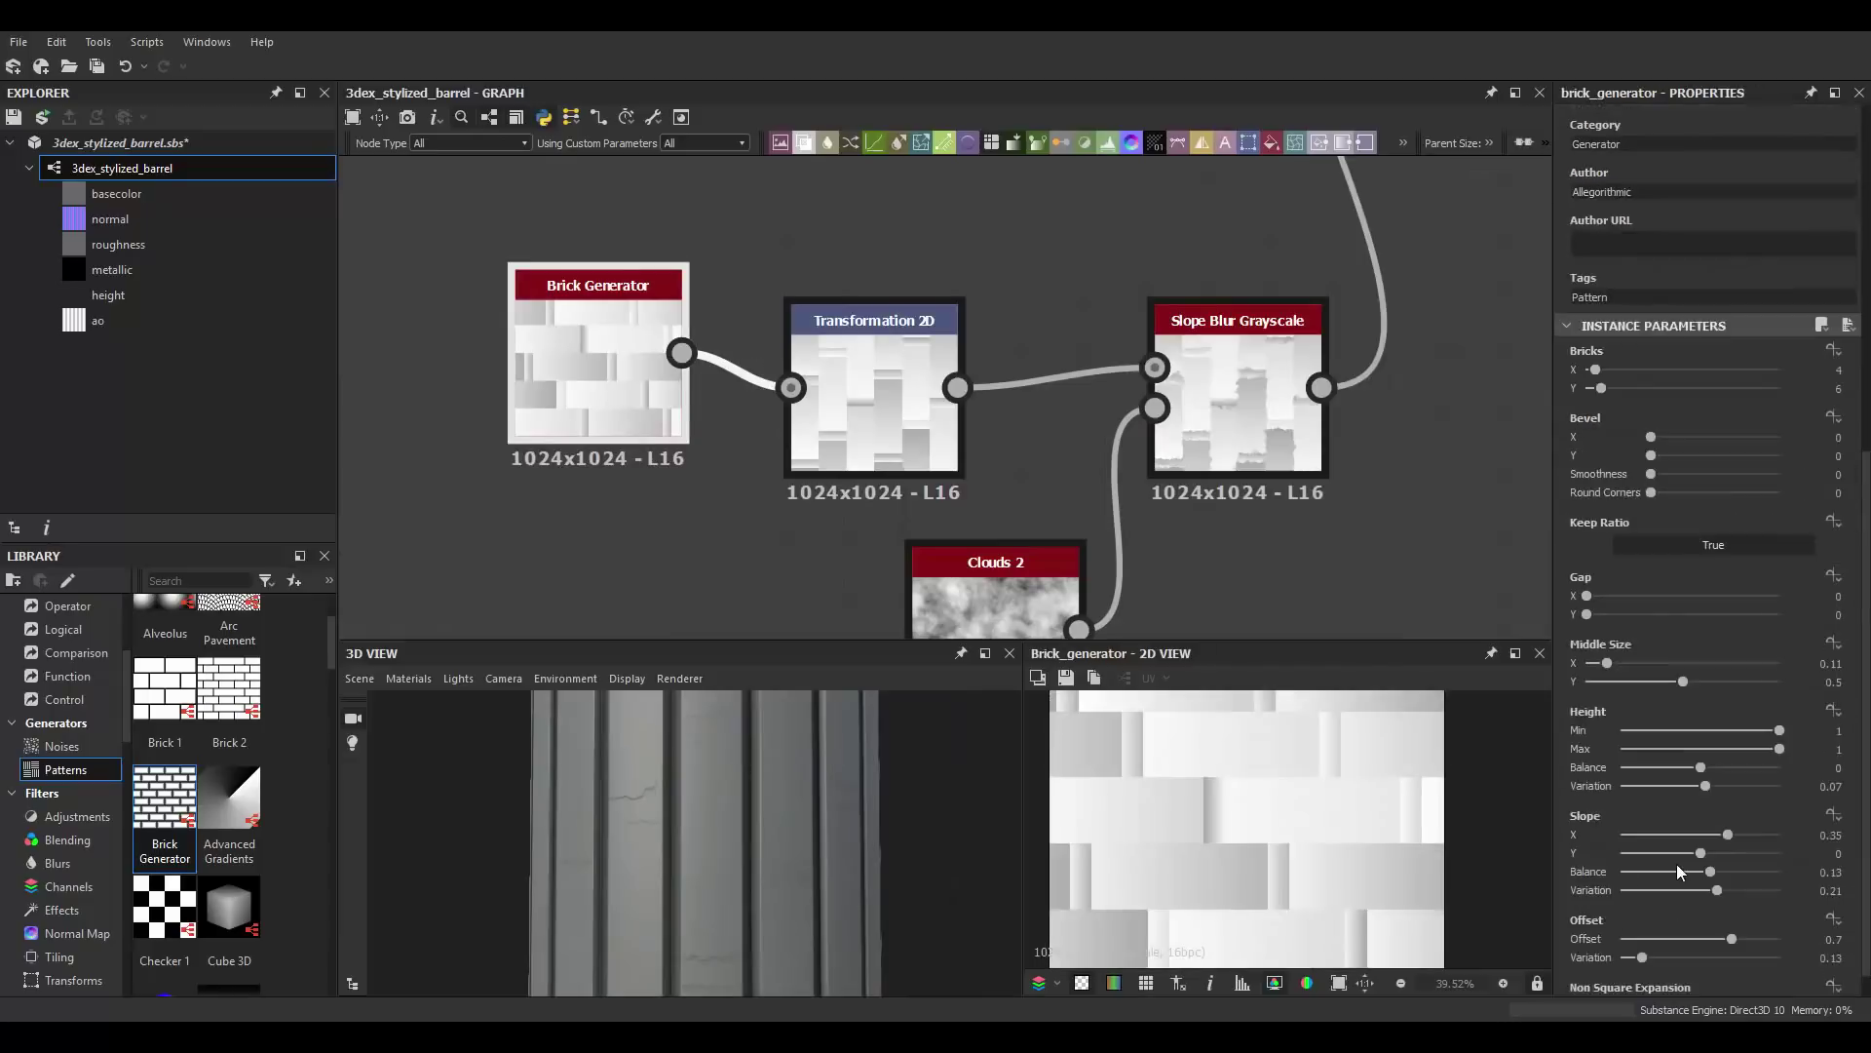
drag(1728, 834, 1711, 840)
scroll(1142, 357, down, 2)
mouse_move(1288, 356)
middle_down()
mouse_move(1142, 356)
mouse_move(1212, 643)
mouse_move(1045, 406)
middle_up()
key(space)
Step: Insert a Blur HQ Grayscale after the slope blur with intensity 0.77
click(1101, 429)
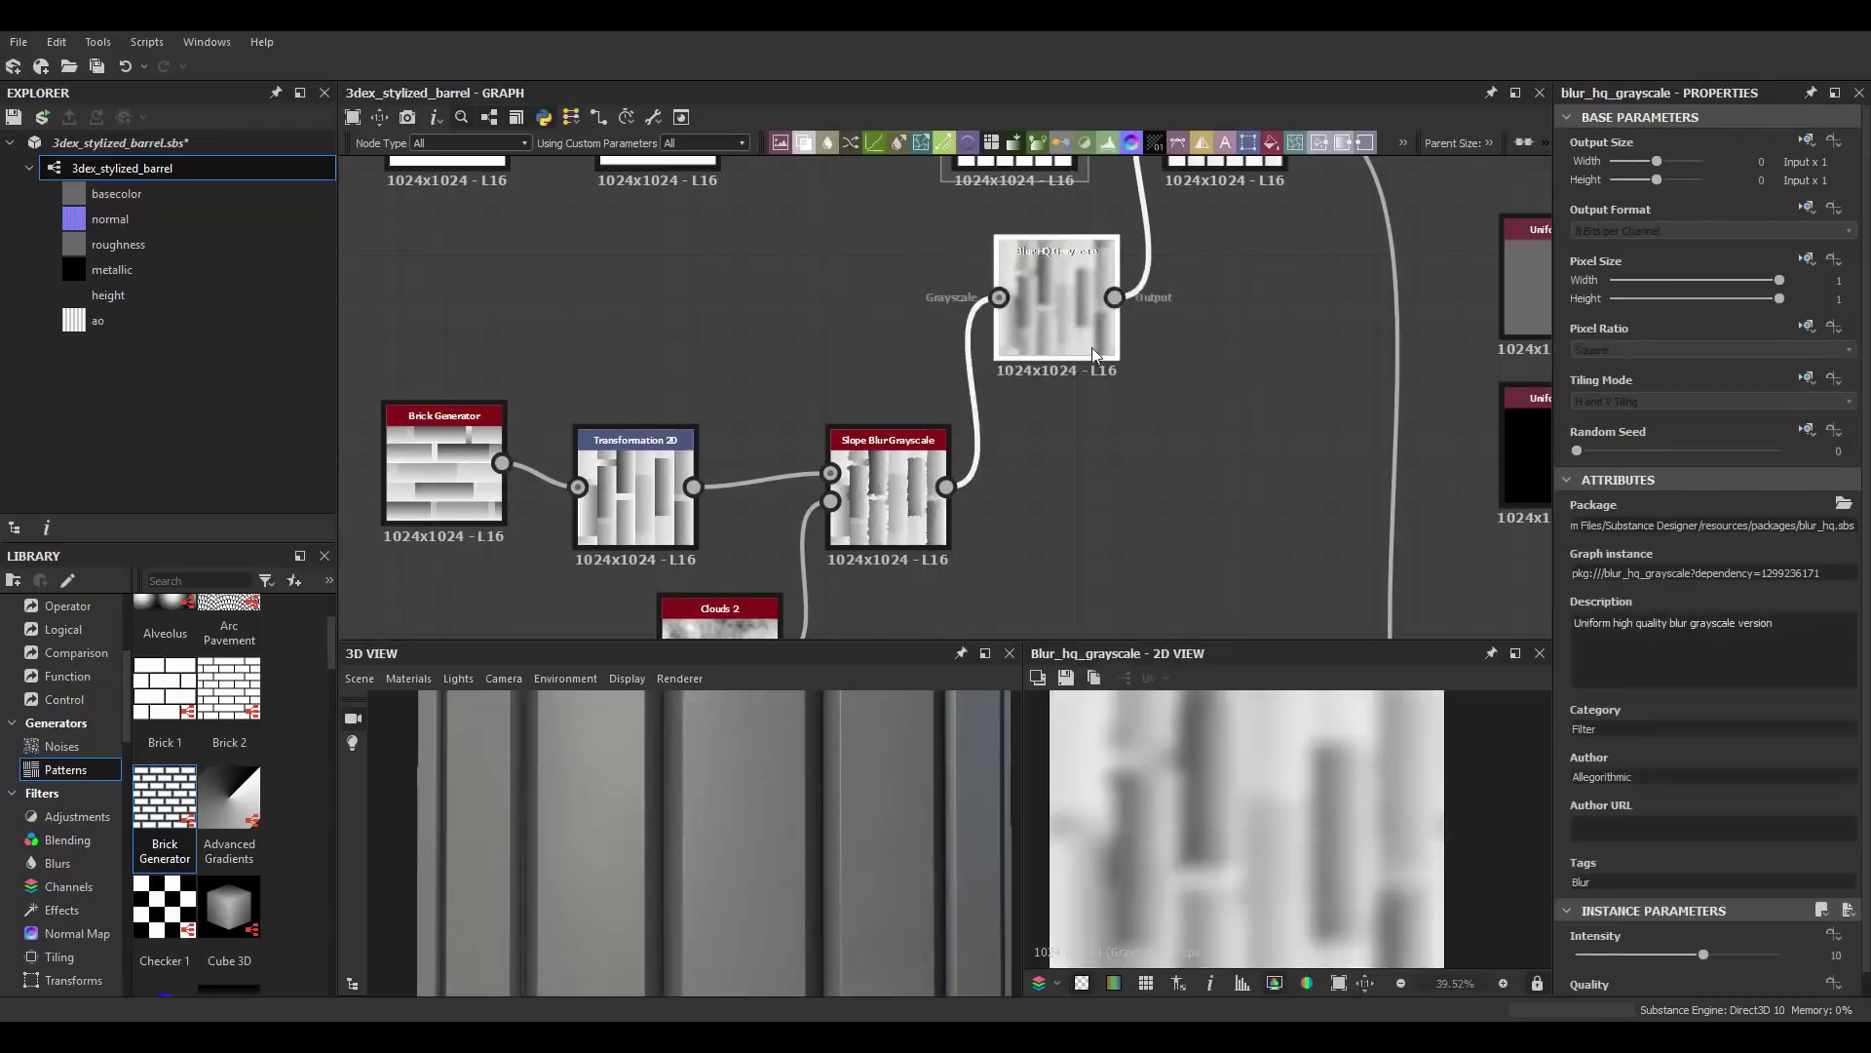
drag(1598, 955, 1593, 932)
scroll(1121, 546, down, 2)
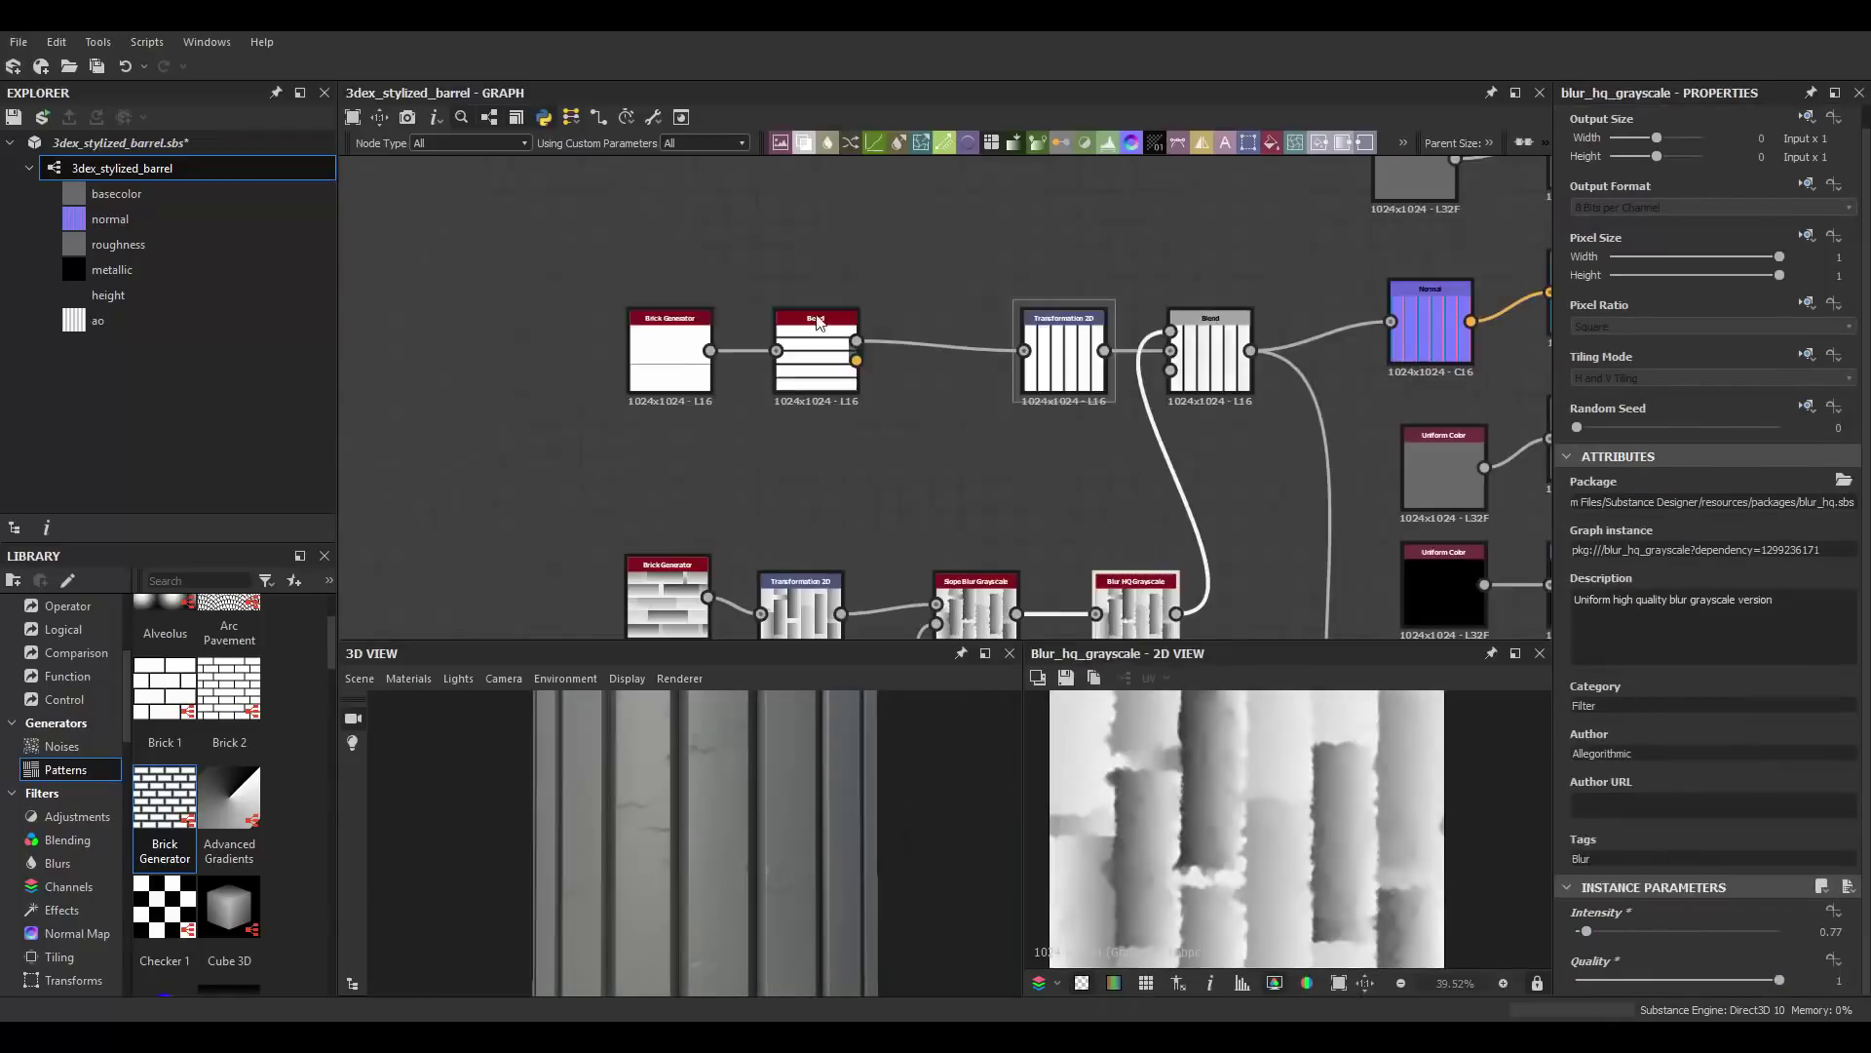
Step: Move the cloud-distorted chain up and duplicate the Brick Generator–Bevel–Transformation chain
middle_drag(882, 471, 957, 398)
drag(1209, 551, 1078, 251)
drag(654, 388, 1143, 478)
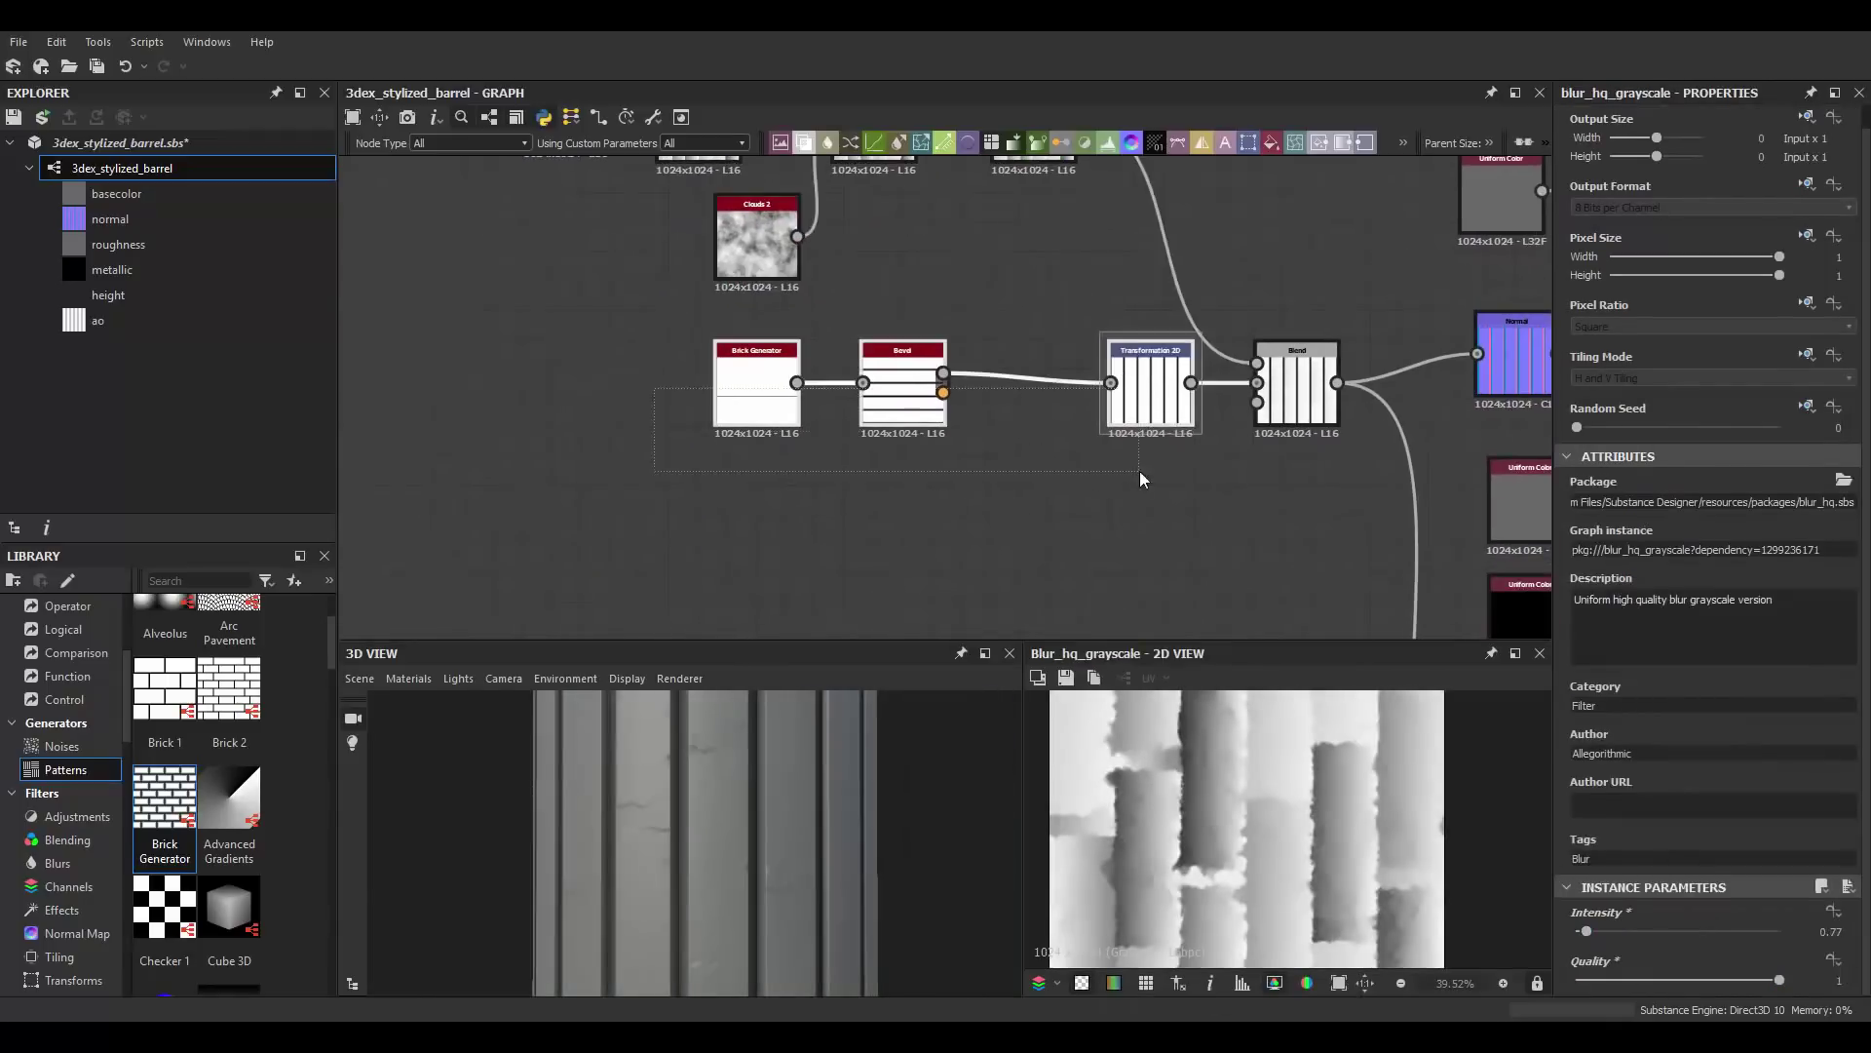
scroll(1013, 494, up, 2)
double_click(1245, 527)
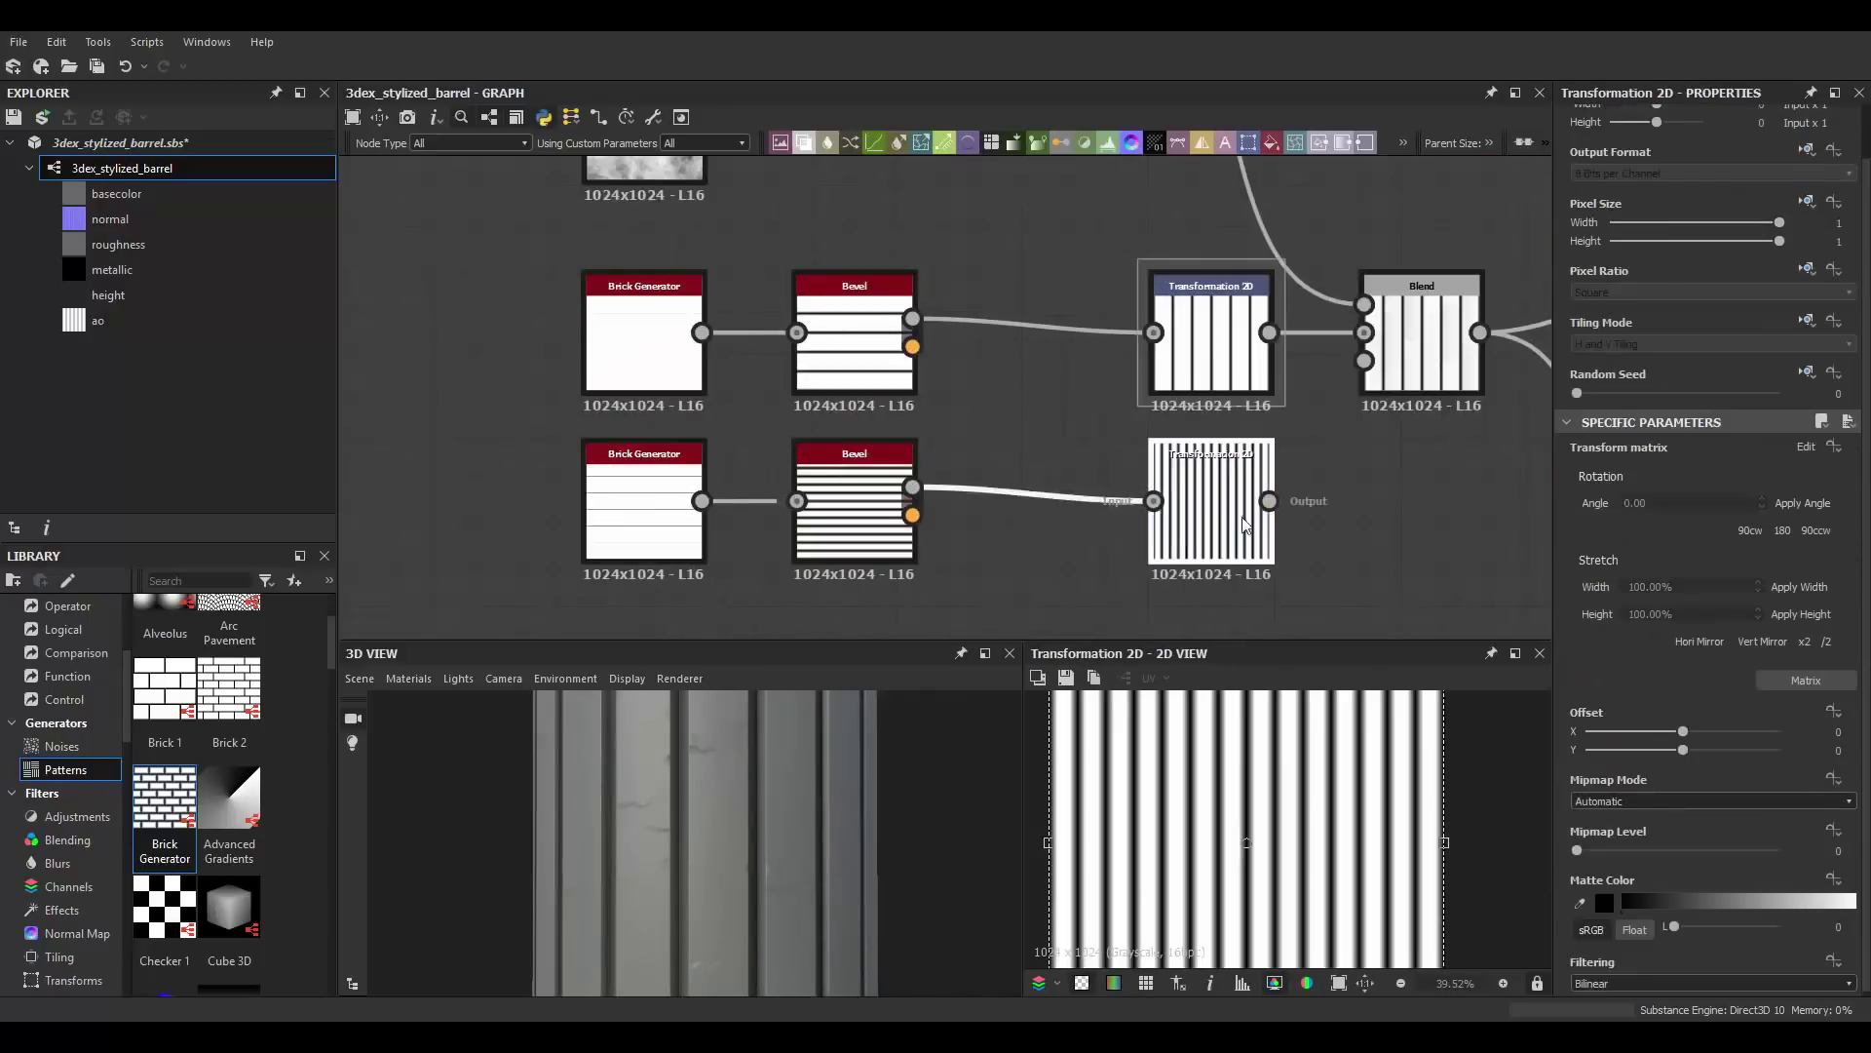
scroll(1066, 457, down, 2)
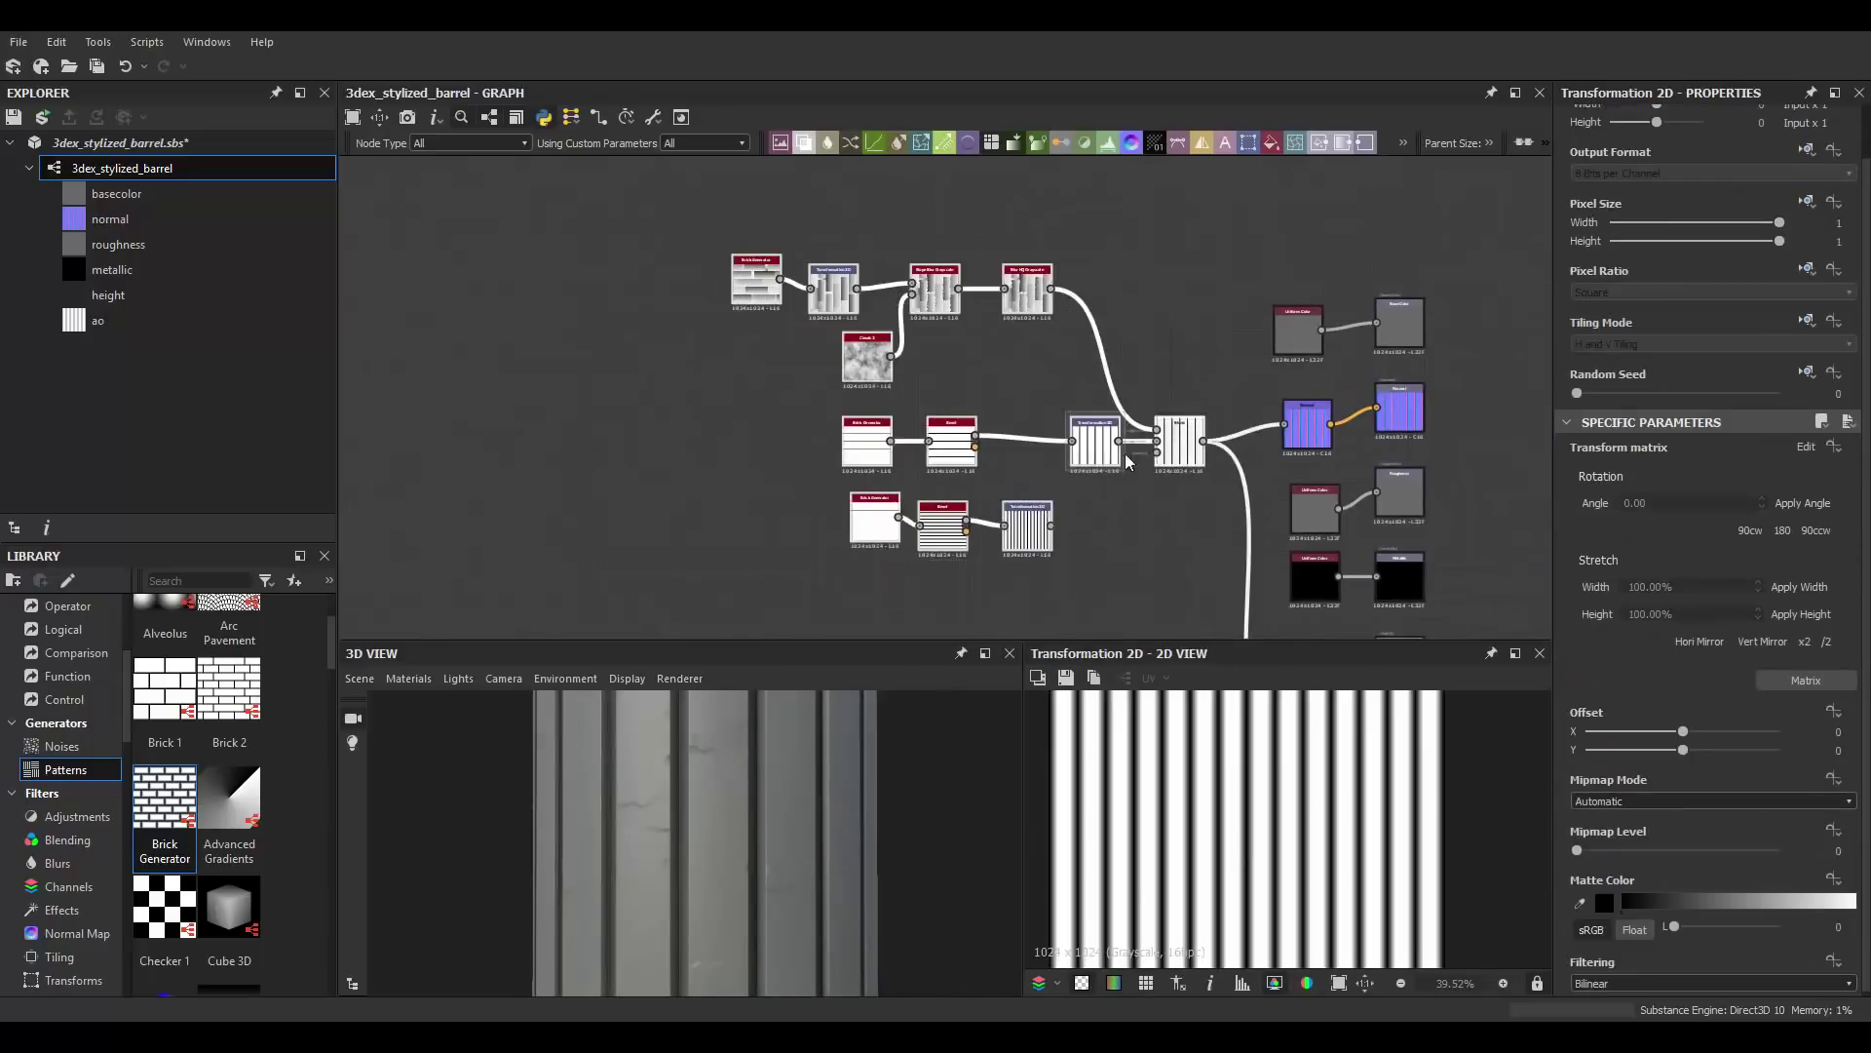
Step: Multiply the new stripe pattern over the planks at about 0.09 opacity
key(space)
click(1131, 375)
drag(842, 451, 1272, 358)
click(1712, 575)
click(1631, 600)
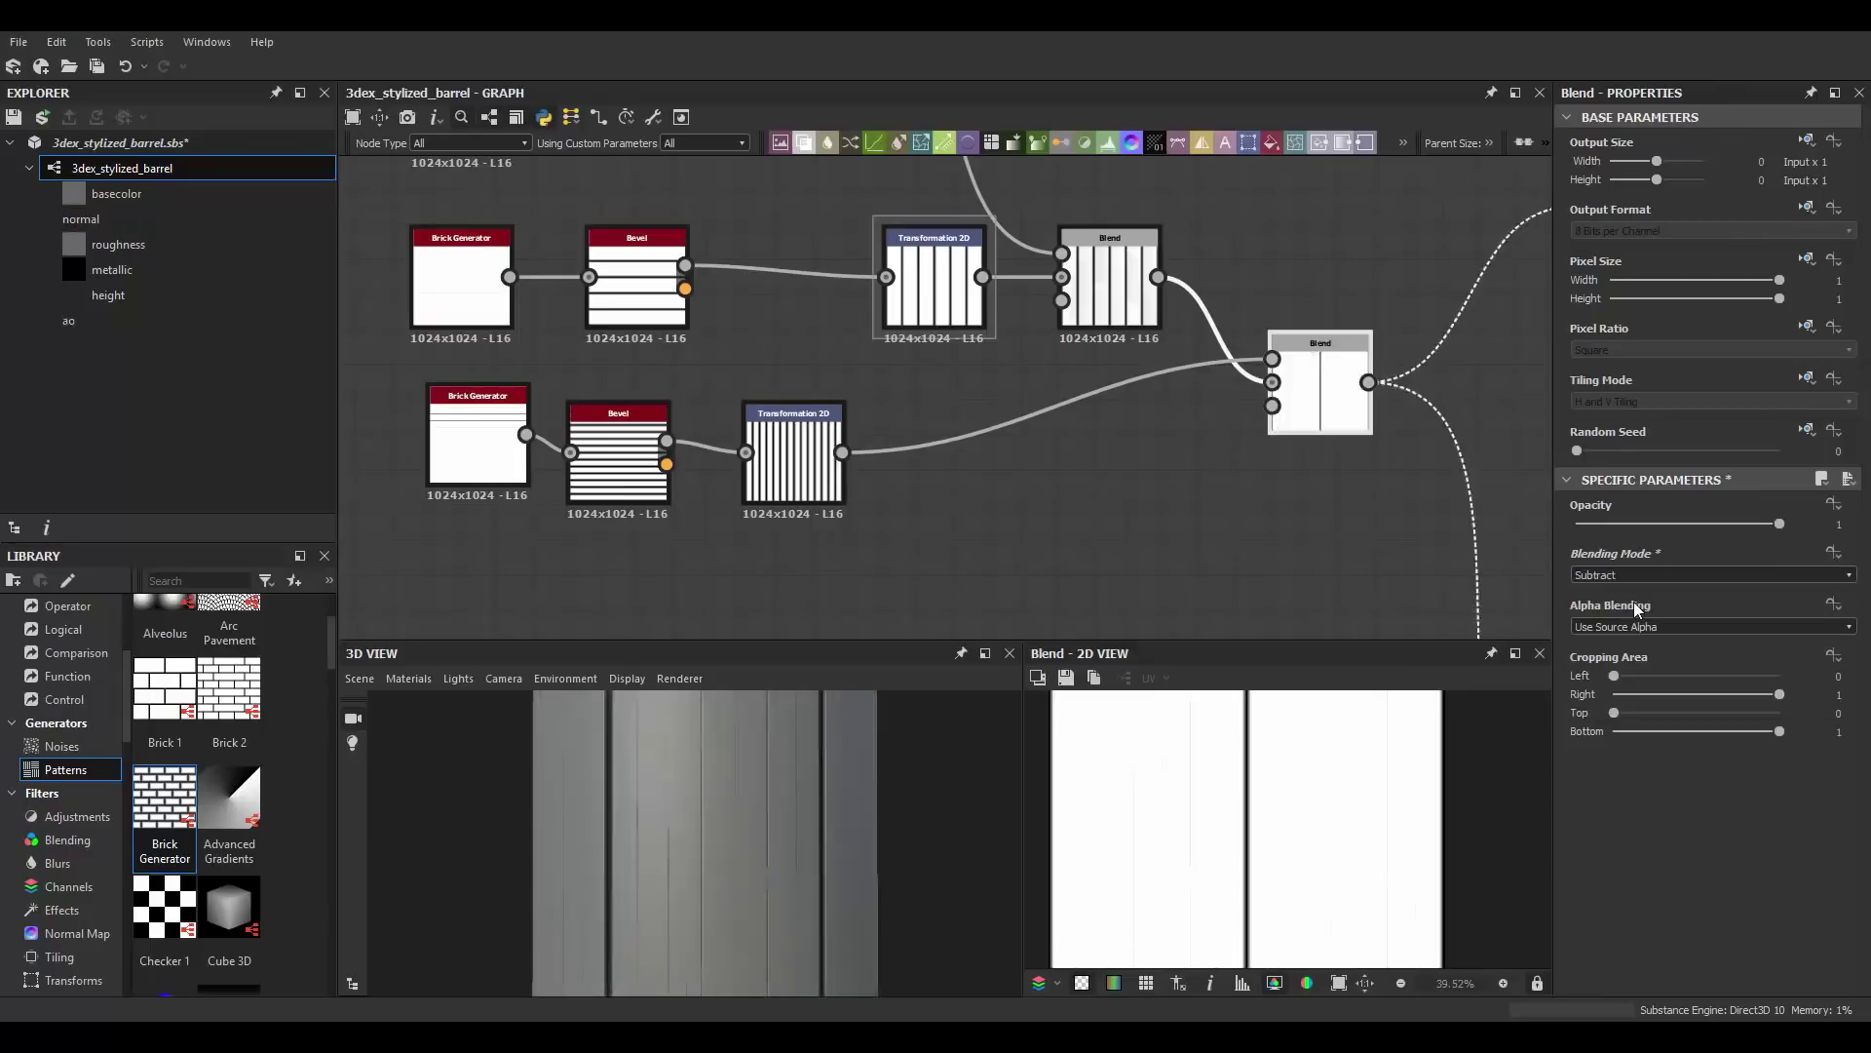
click(1609, 526)
Step: Raise the lower Brick Generator's brick rows to about 25 for thin stripes
scroll(682, 459, up, 1)
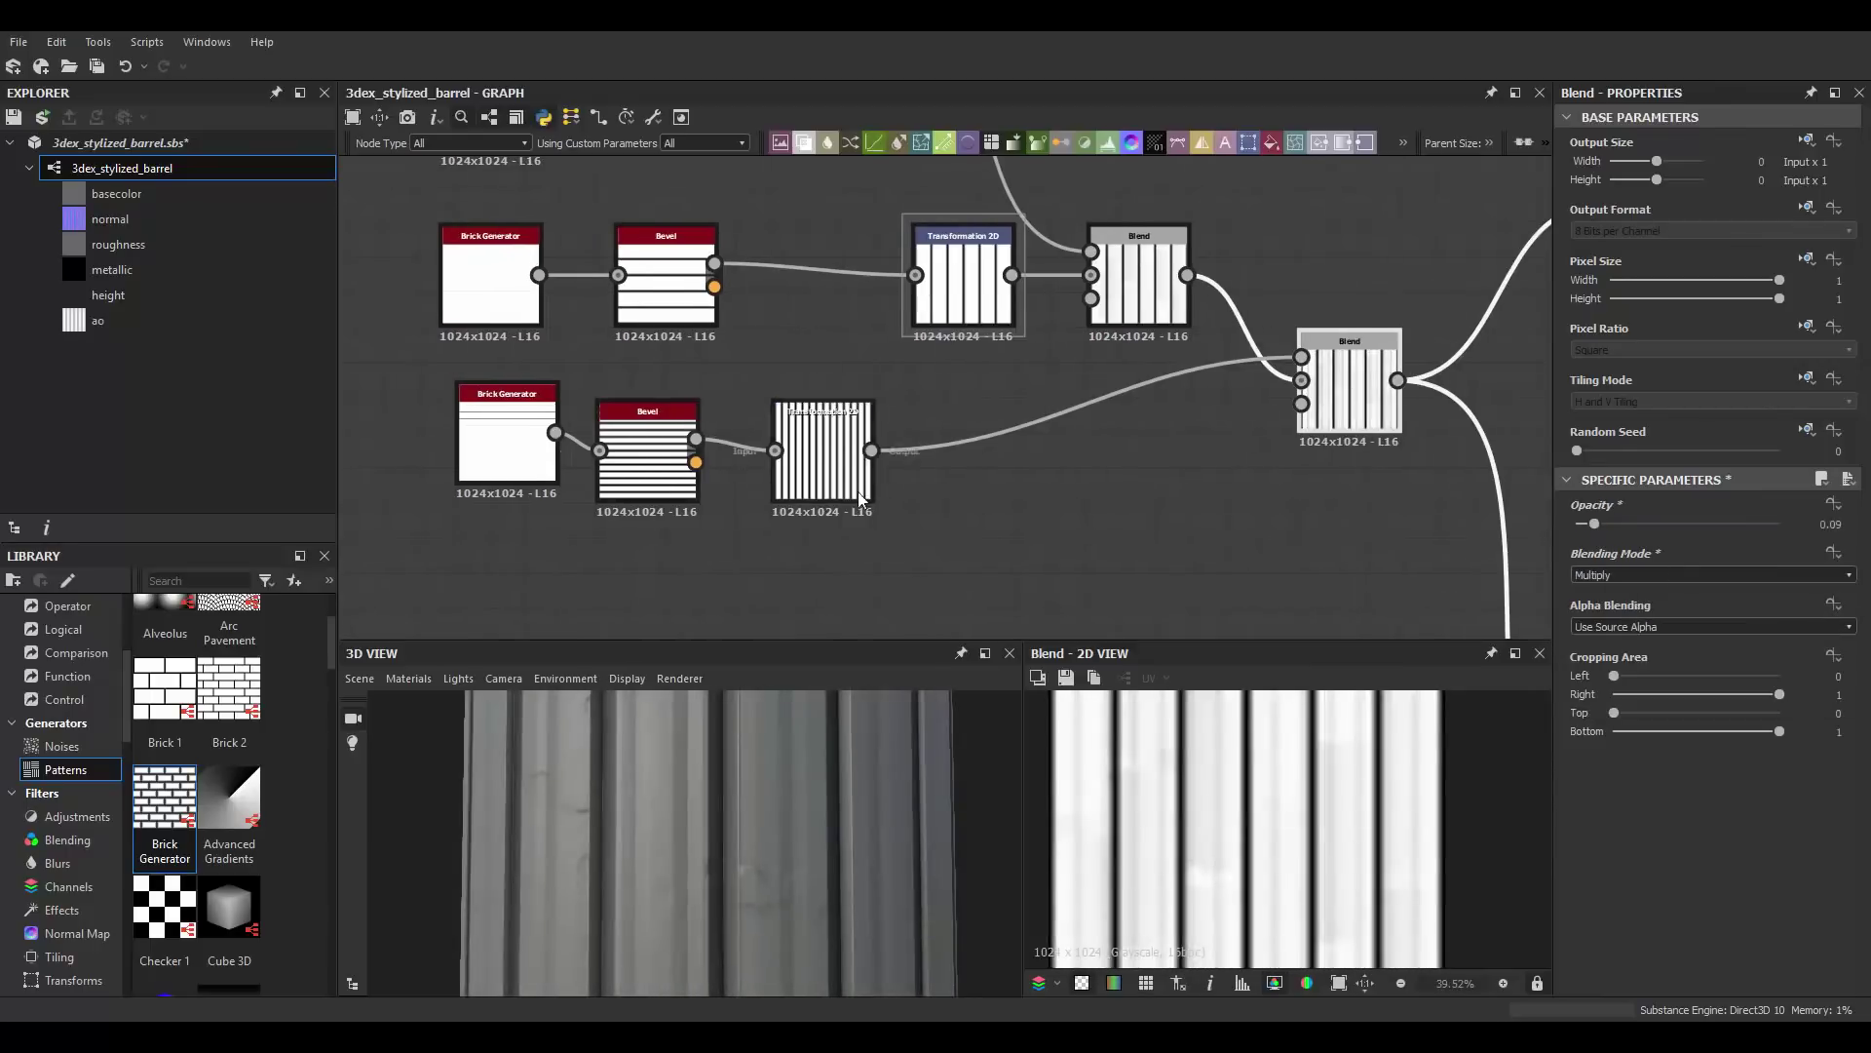
scroll(682, 458, up, 1)
scroll(878, 429, up, 1)
double_click(981, 419)
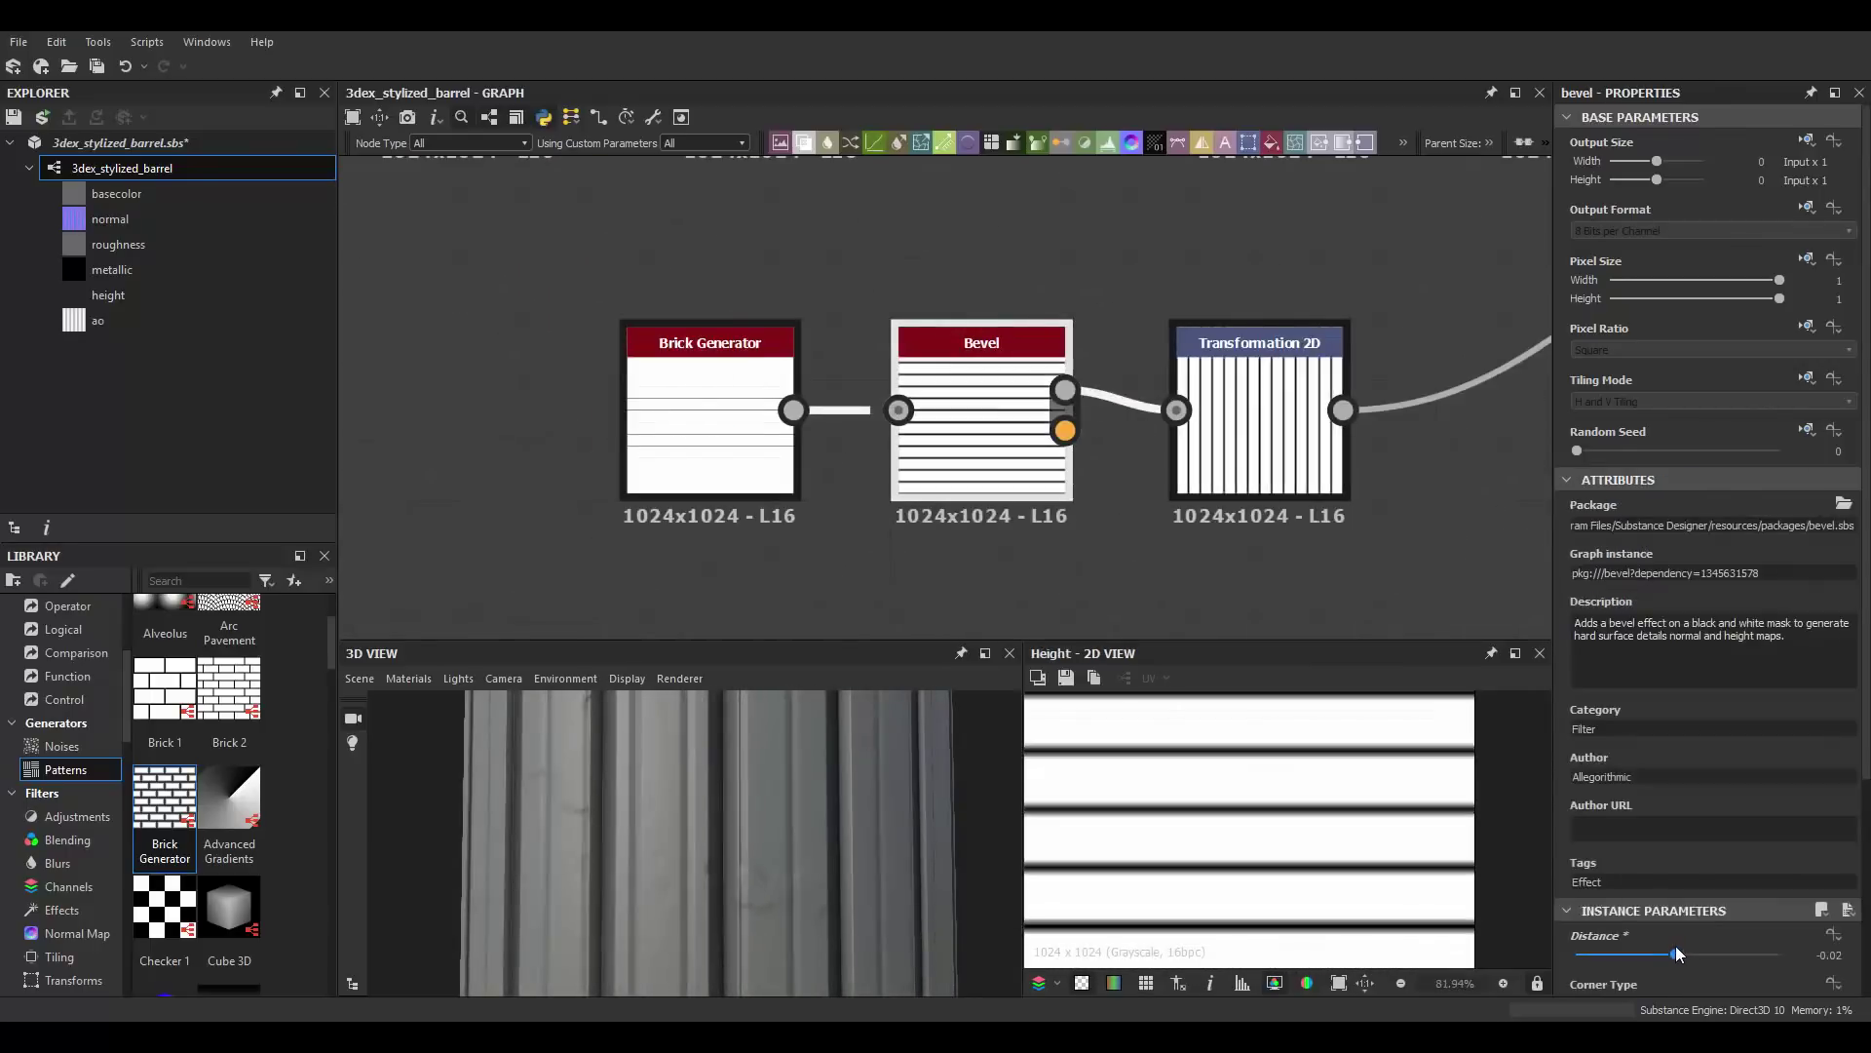
click(731, 417)
drag(1618, 973, 1660, 978)
Step: Add a Slope Blur Grayscale after the transformation, driven by Perlin Noise
scroll(877, 410, down, 1)
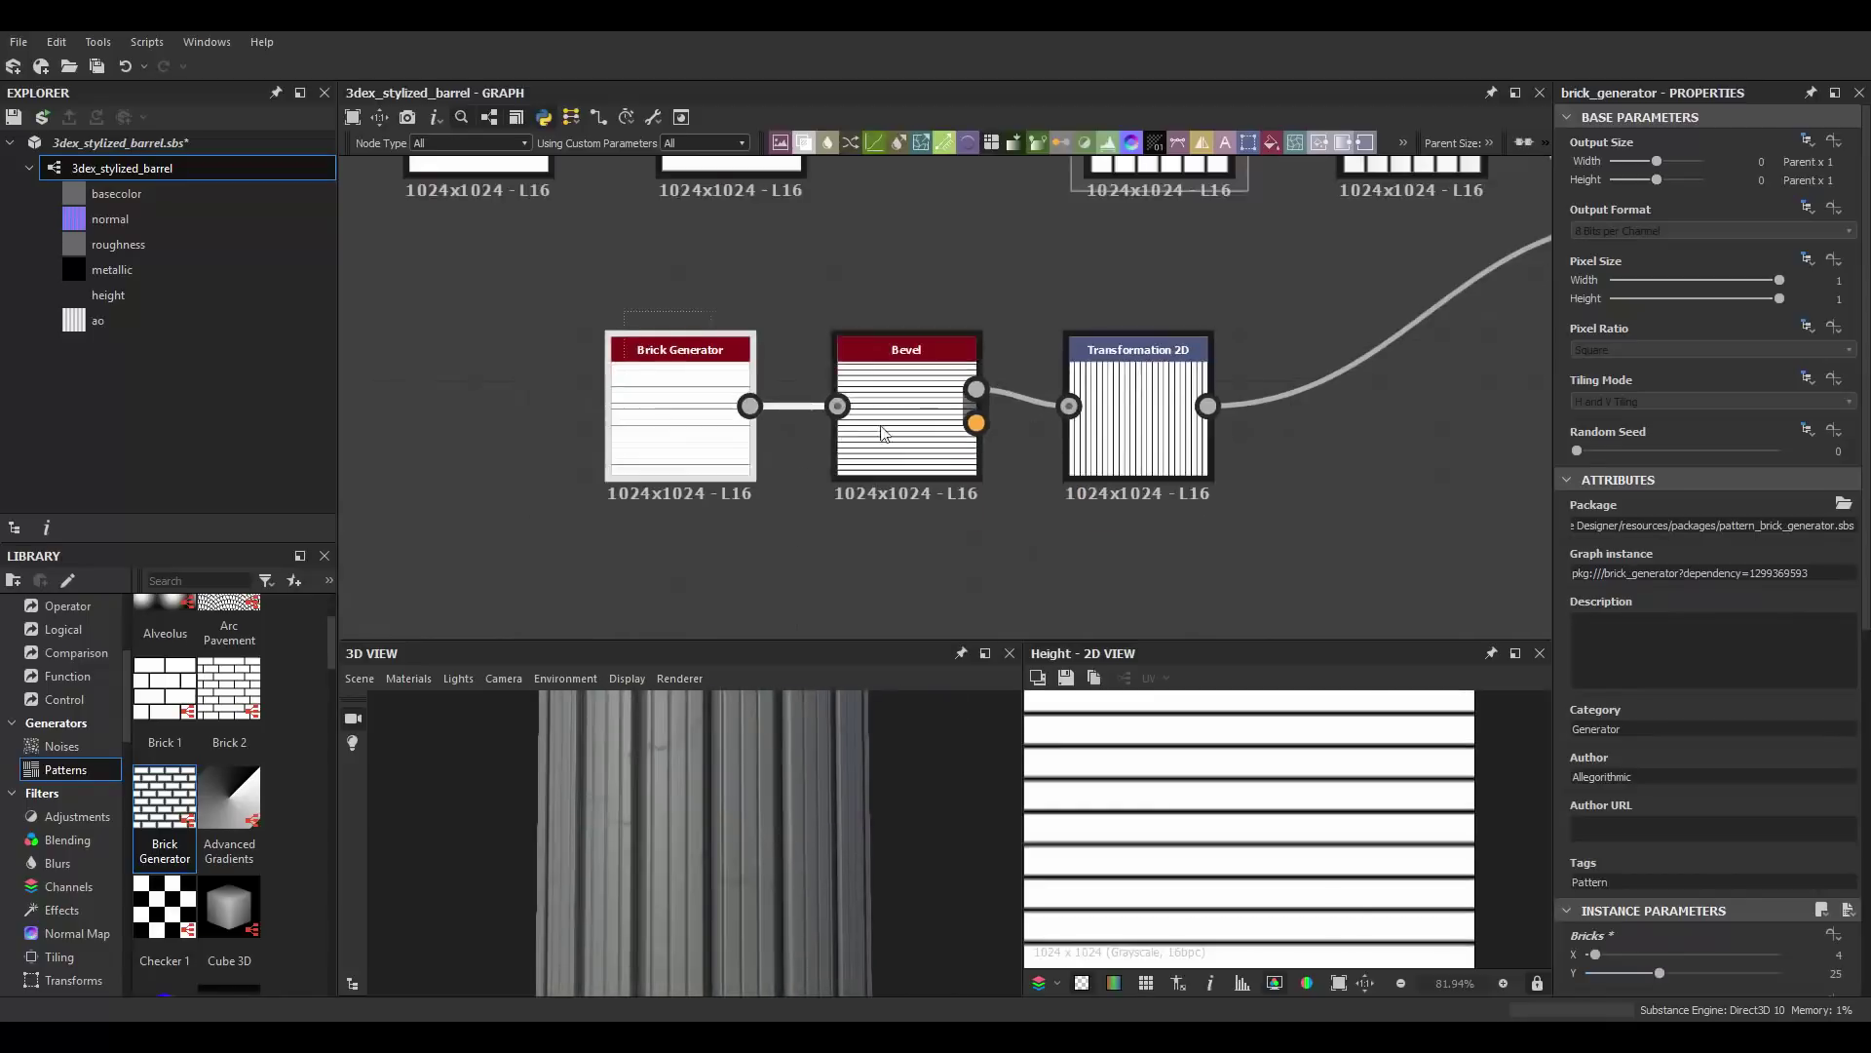
scroll(1117, 324, down, 1)
key(space)
text(sl)
click(1199, 405)
key(space)
click(1043, 452)
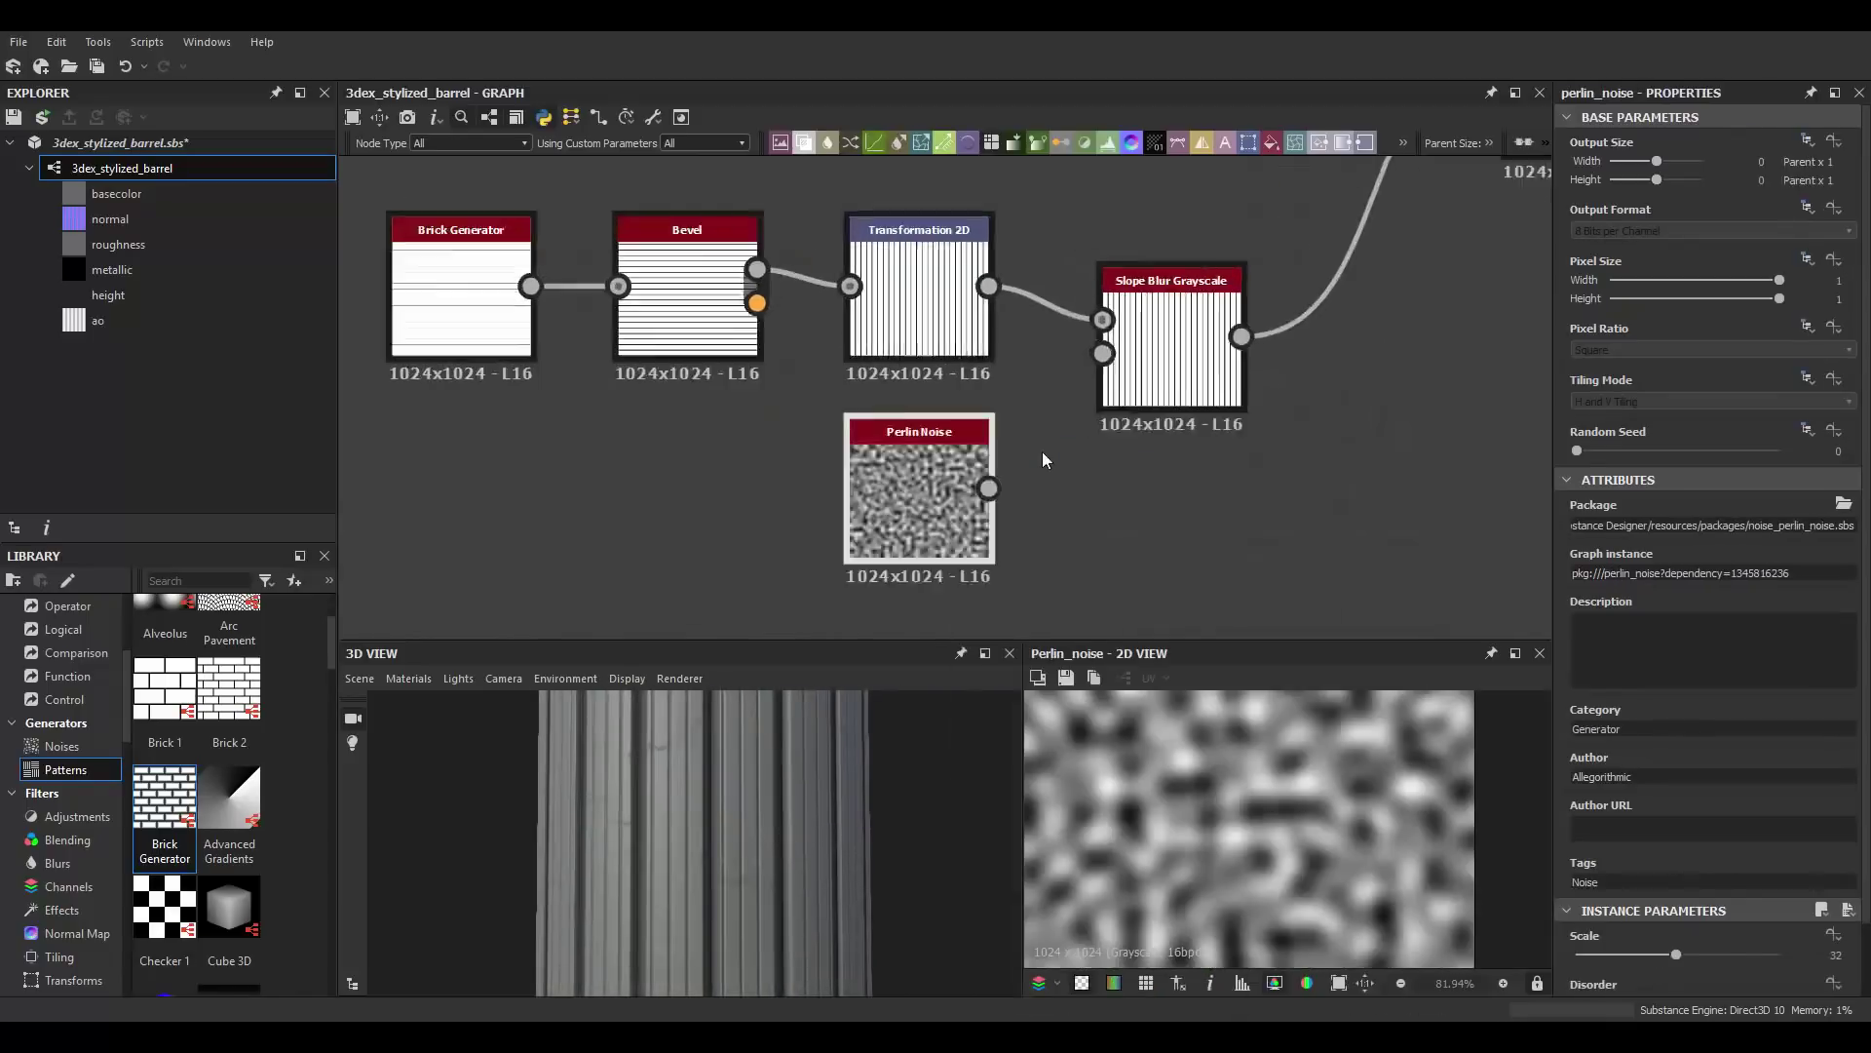
scroll(1043, 453, up, 2)
drag(965, 504, 1130, 310)
Step: Set the slope blur samples to 32 and change its blur mode
double_click(1226, 330)
drag(1627, 954, 1779, 954)
scroll(1642, 930, down, 1)
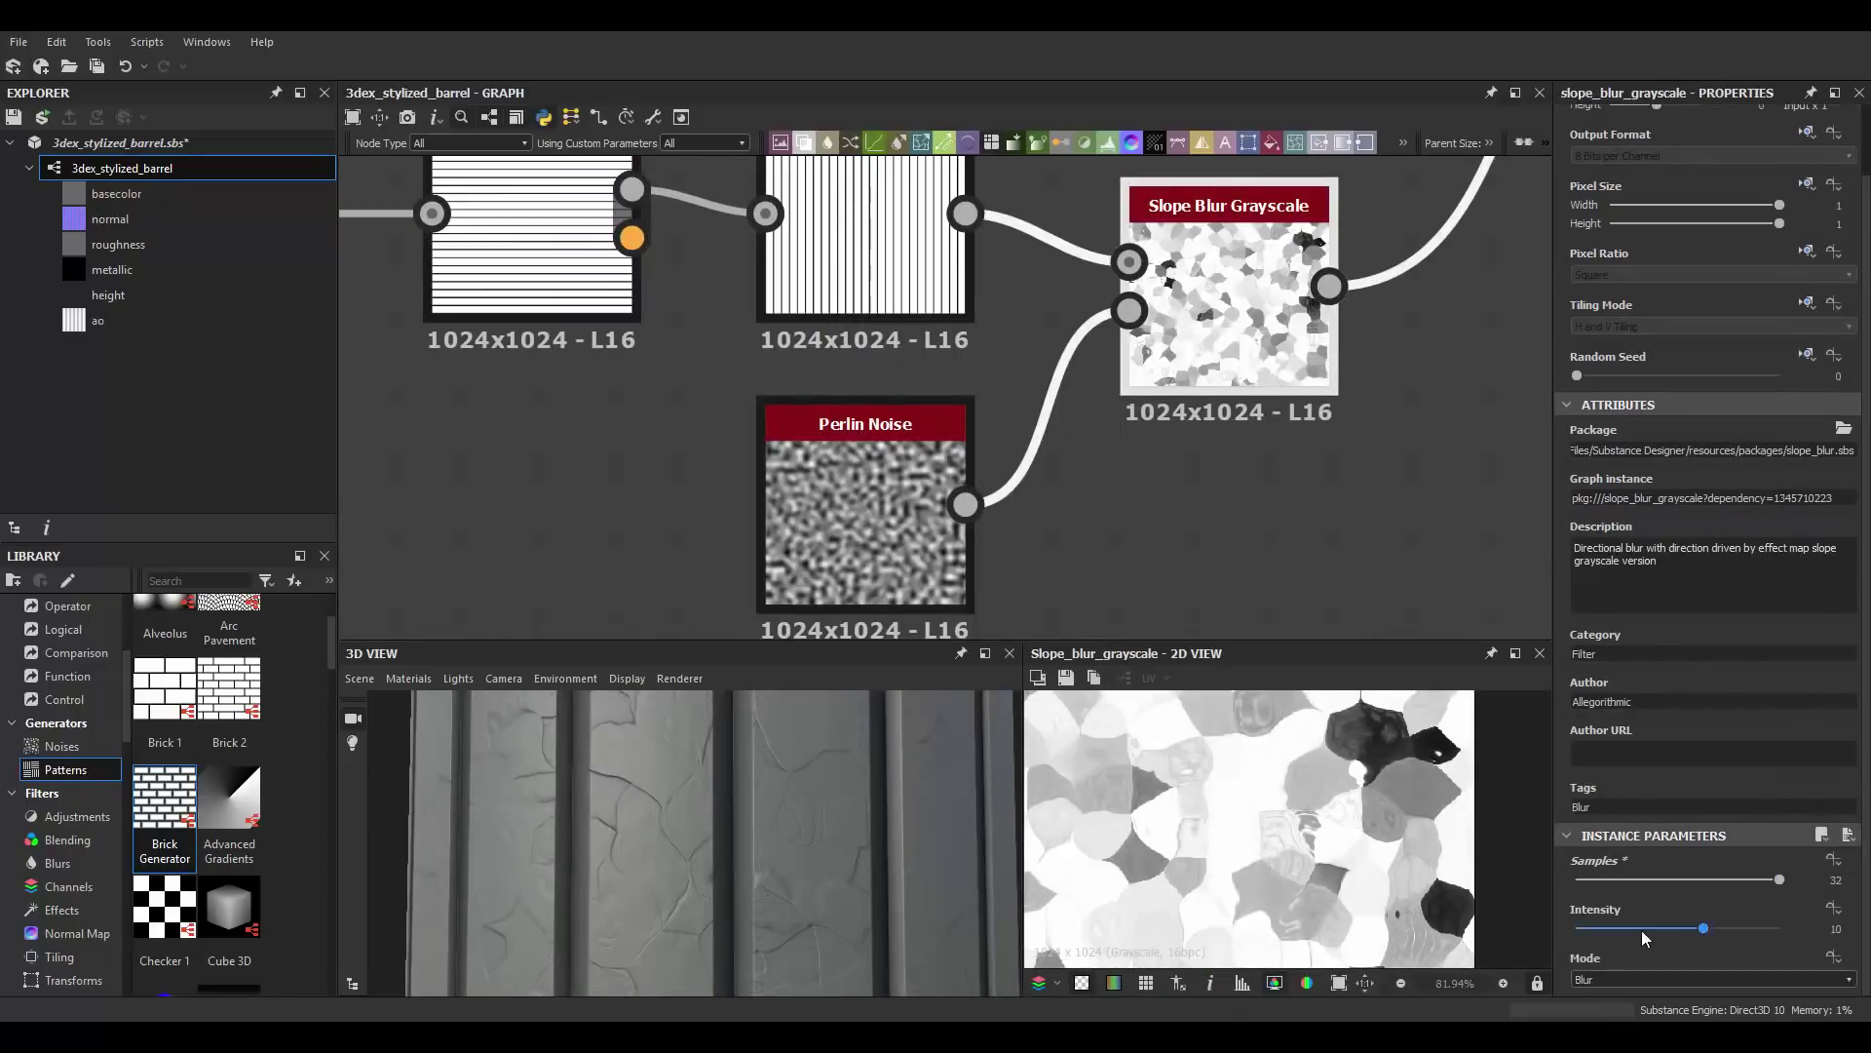
drag(1642, 928, 1573, 920)
click(1603, 1014)
scroll(674, 817, down, 3)
scroll(674, 817, up, 3)
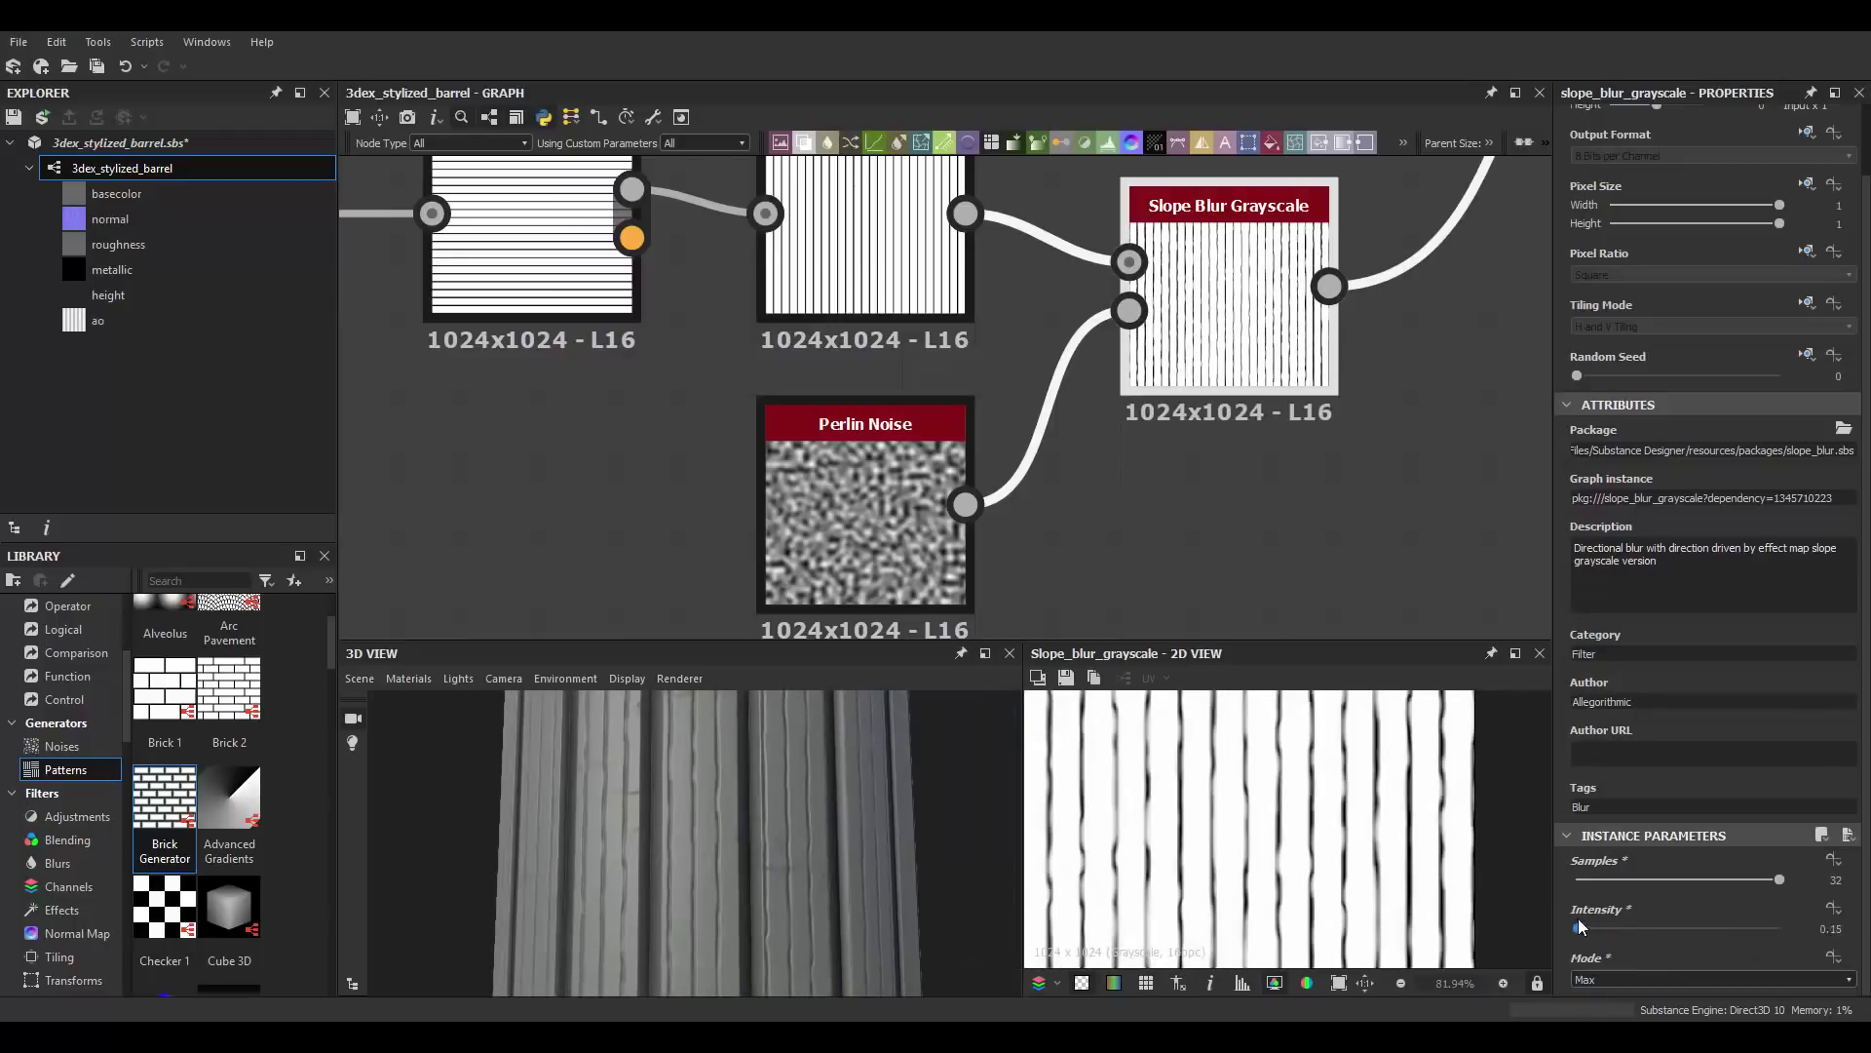
Step: Raise Perlin Noise scale to 44 and set slope blur intensity to 1.15
click(866, 507)
mouse_move(1678, 880)
mouse_down()
mouse_move(1716, 880)
mouse_move(1611, 879)
mouse_move(1591, 928)
mouse_up()
mouse_move(657, 898)
mouse_down()
mouse_move(729, 784)
mouse_move(723, 803)
mouse_up()
scroll(858, 505, down, 5)
scroll(1120, 331, up, 2)
Step: Reduce the grain Blend opacity to about 0.08
click(1299, 244)
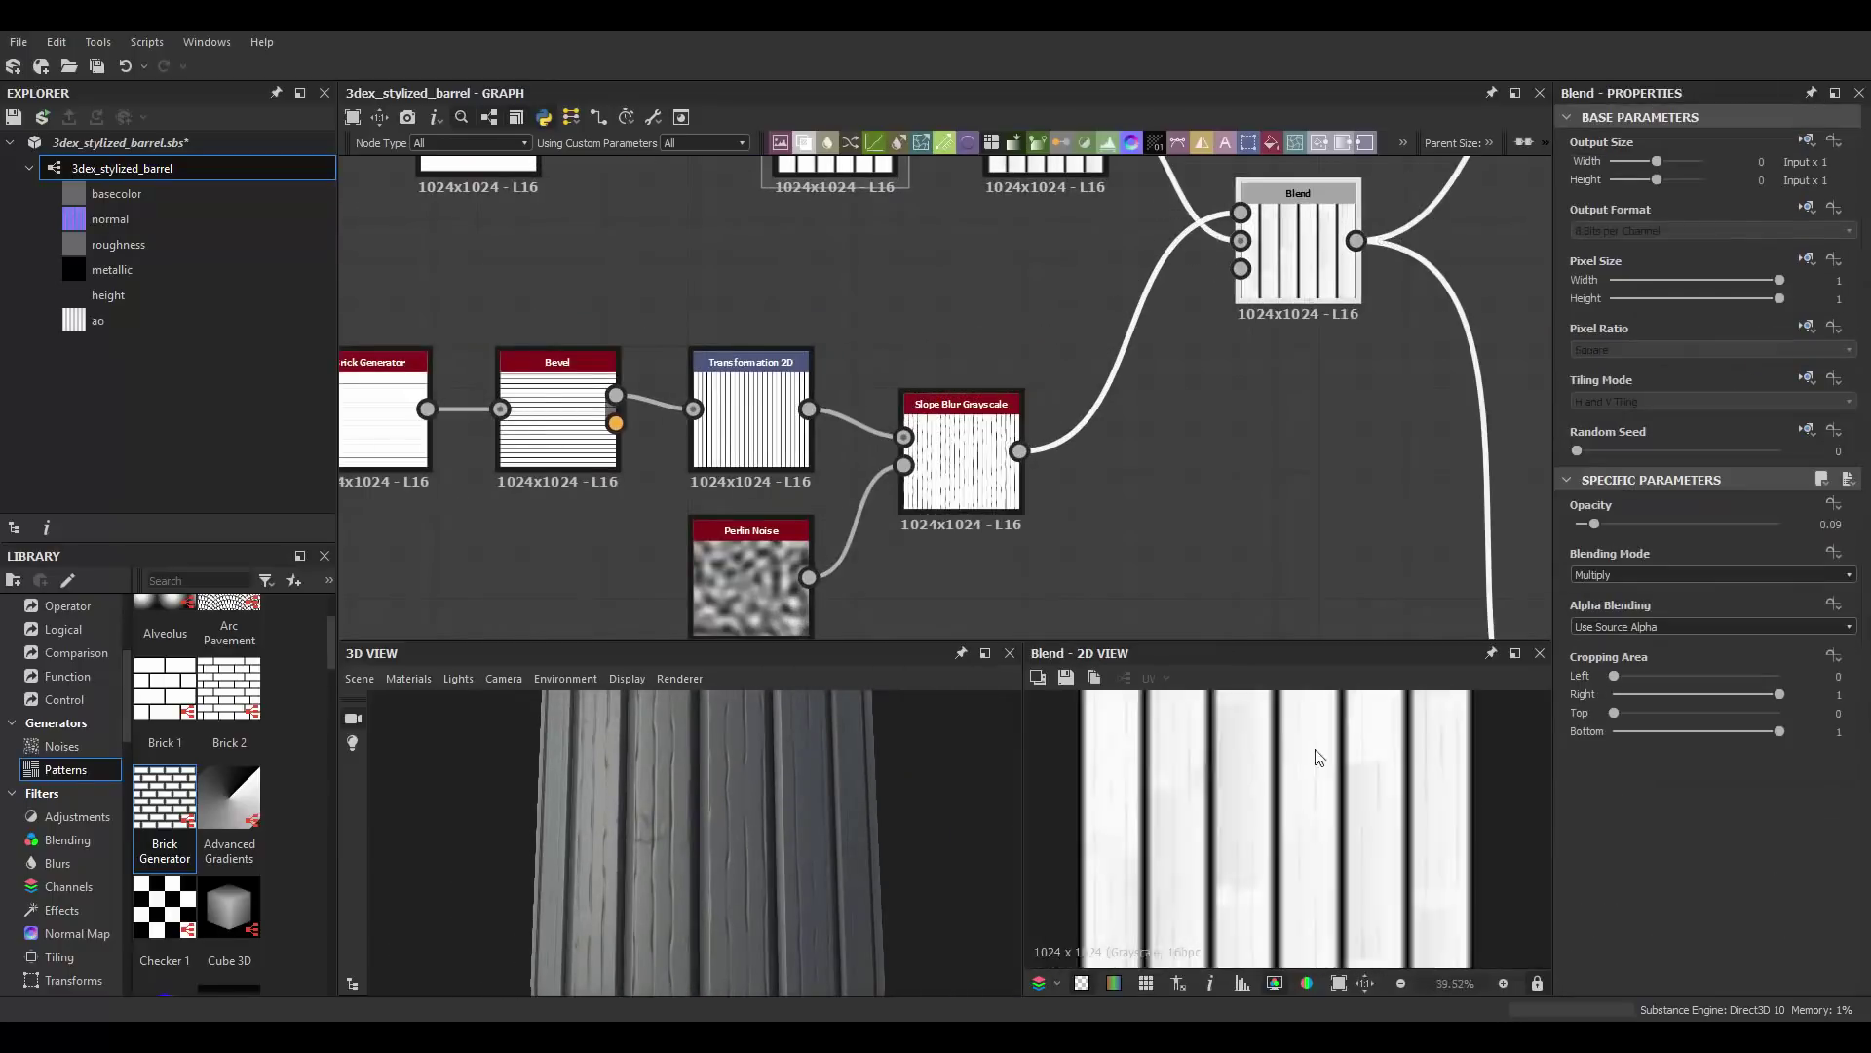
drag(1677, 524, 1620, 528)
scroll(769, 808, down, 3)
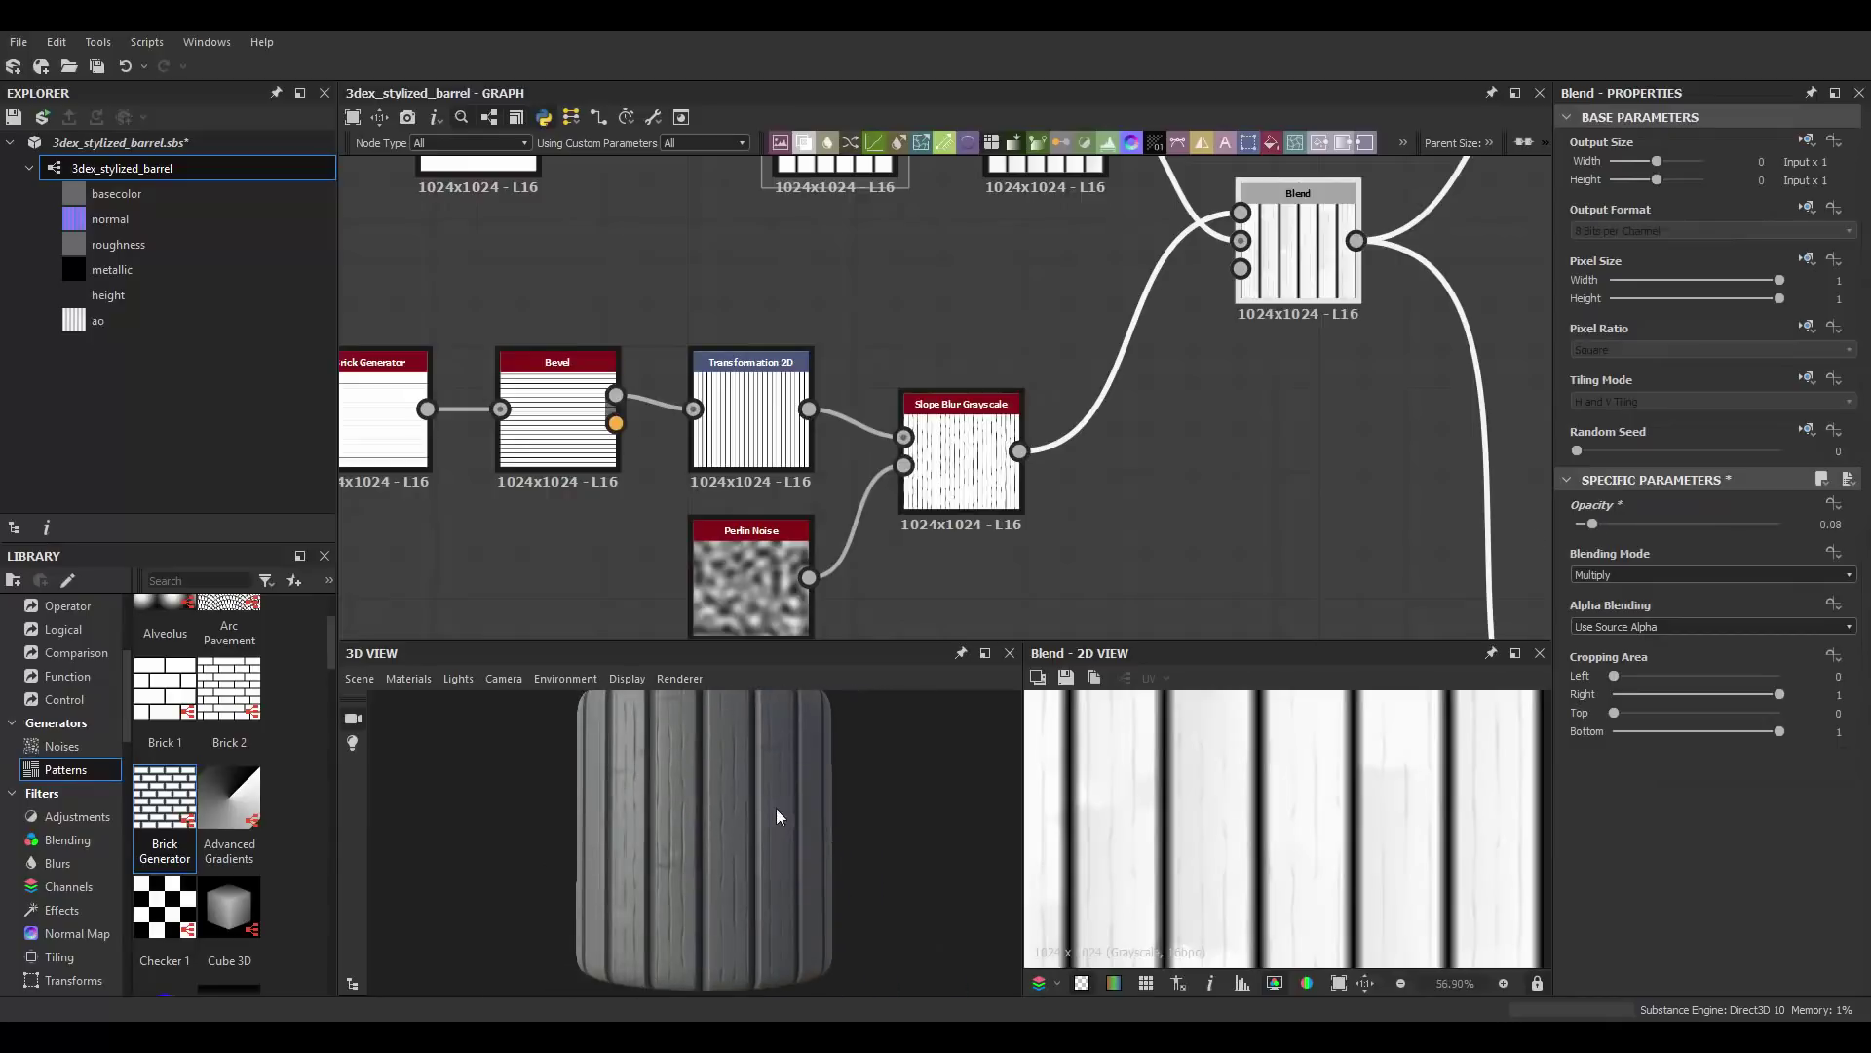
scroll(776, 809, up, 3)
Step: Lower the slope blur intensity to 0.54 and inspect the grain on the barrel
click(1014, 385)
scroll(965, 422, up, 5)
scroll(1589, 979, down, 2)
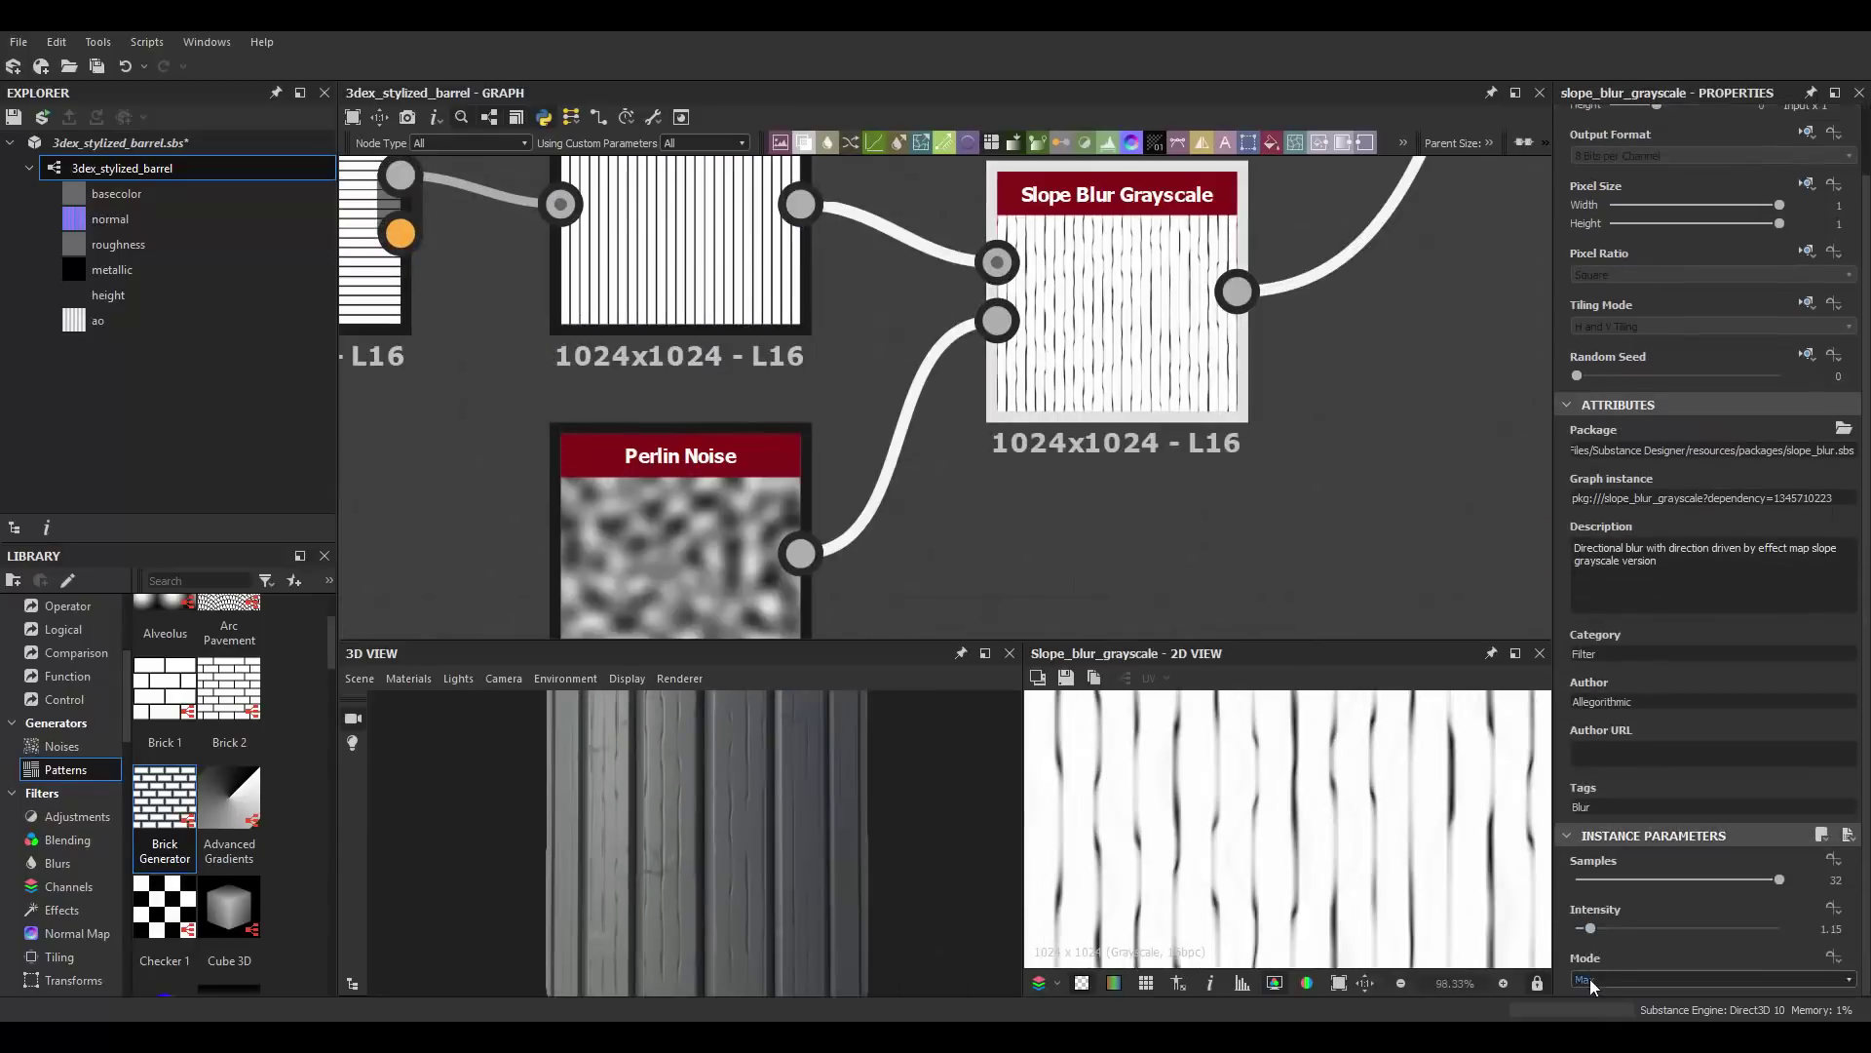
scroll(1589, 978, down, 1)
scroll(742, 805, up, 3)
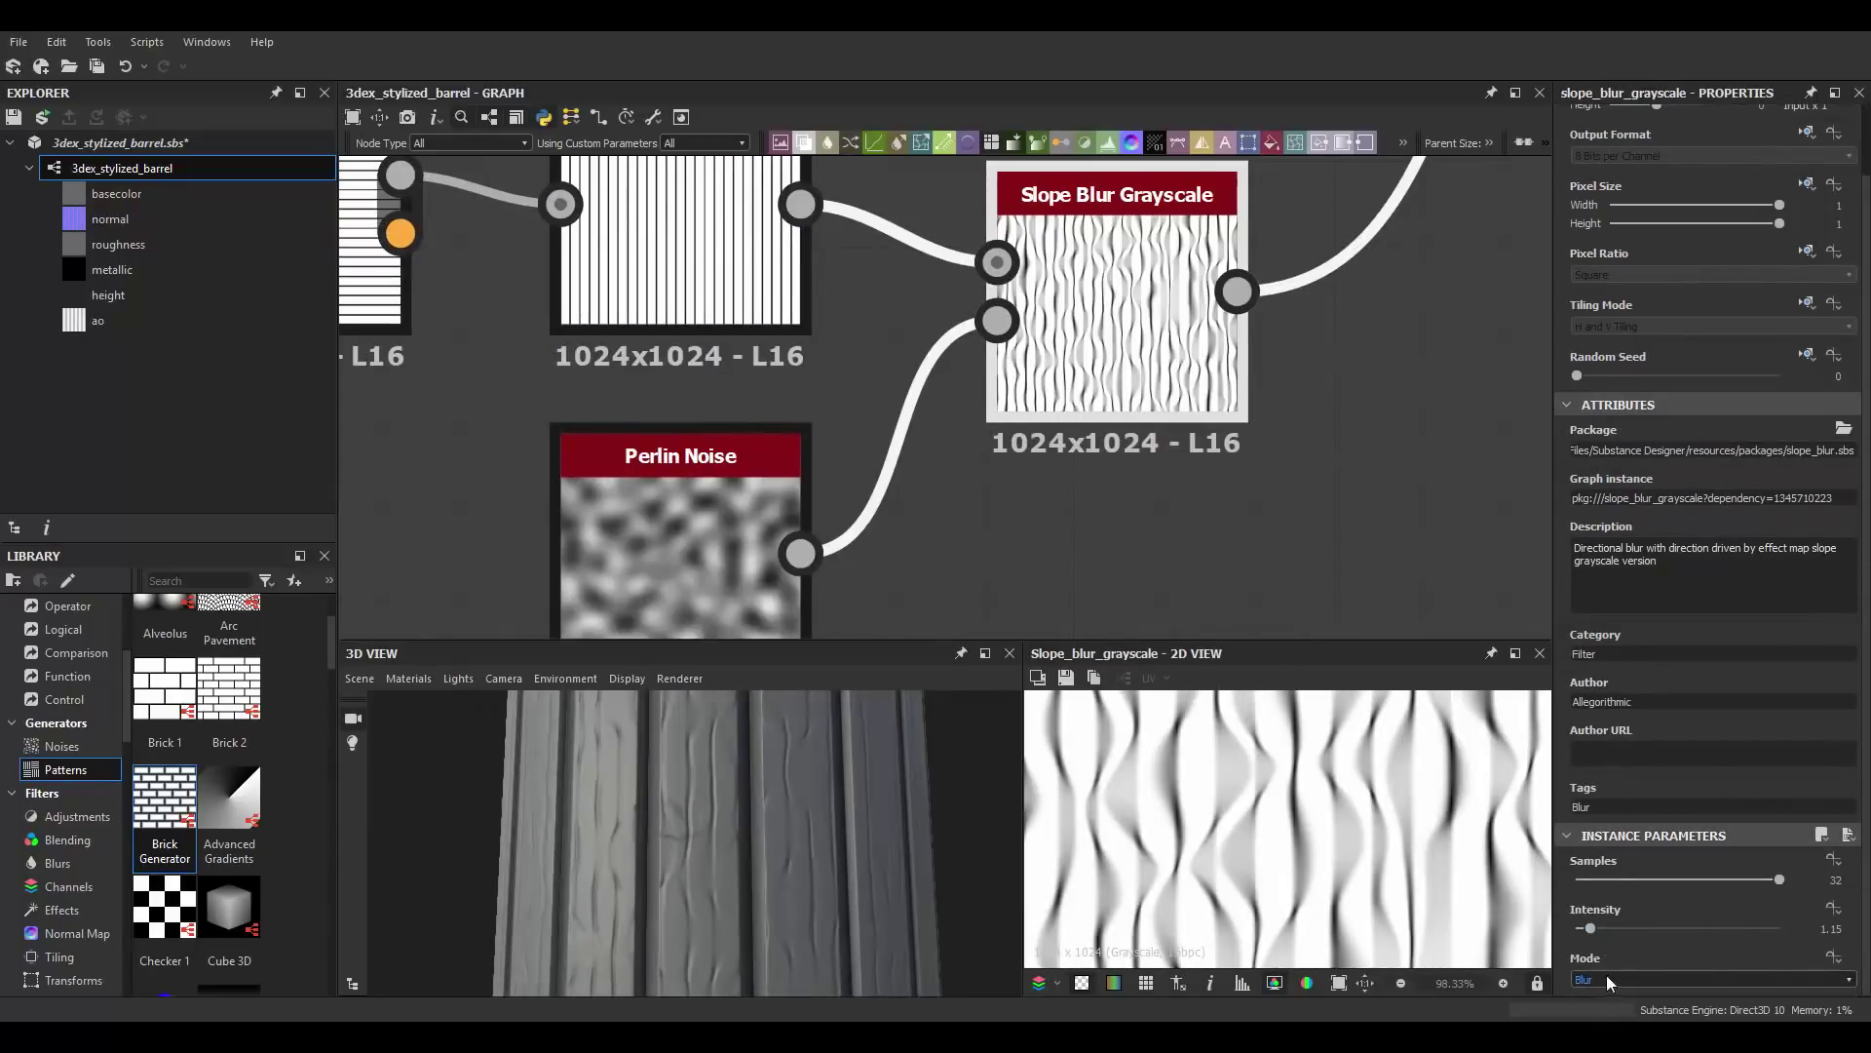
scroll(709, 825, down, 2)
drag(1590, 928, 1583, 928)
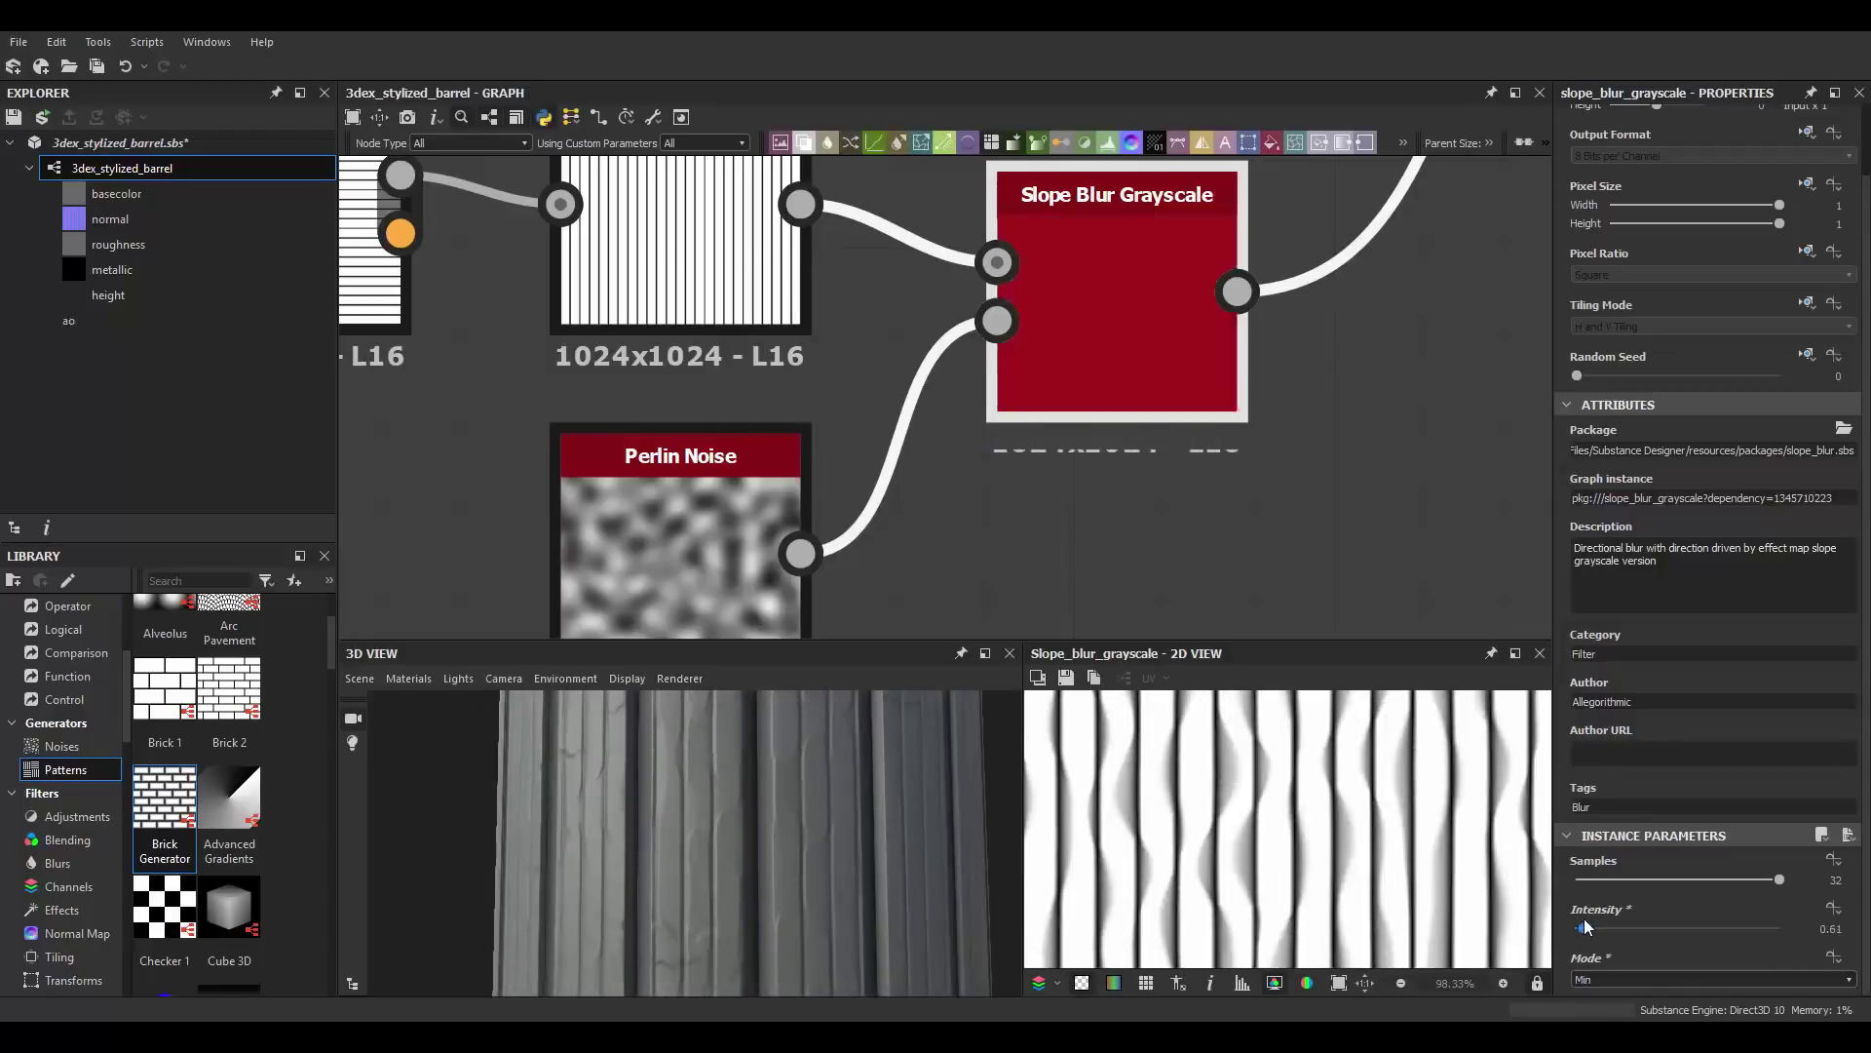
drag(739, 793, 794, 791)
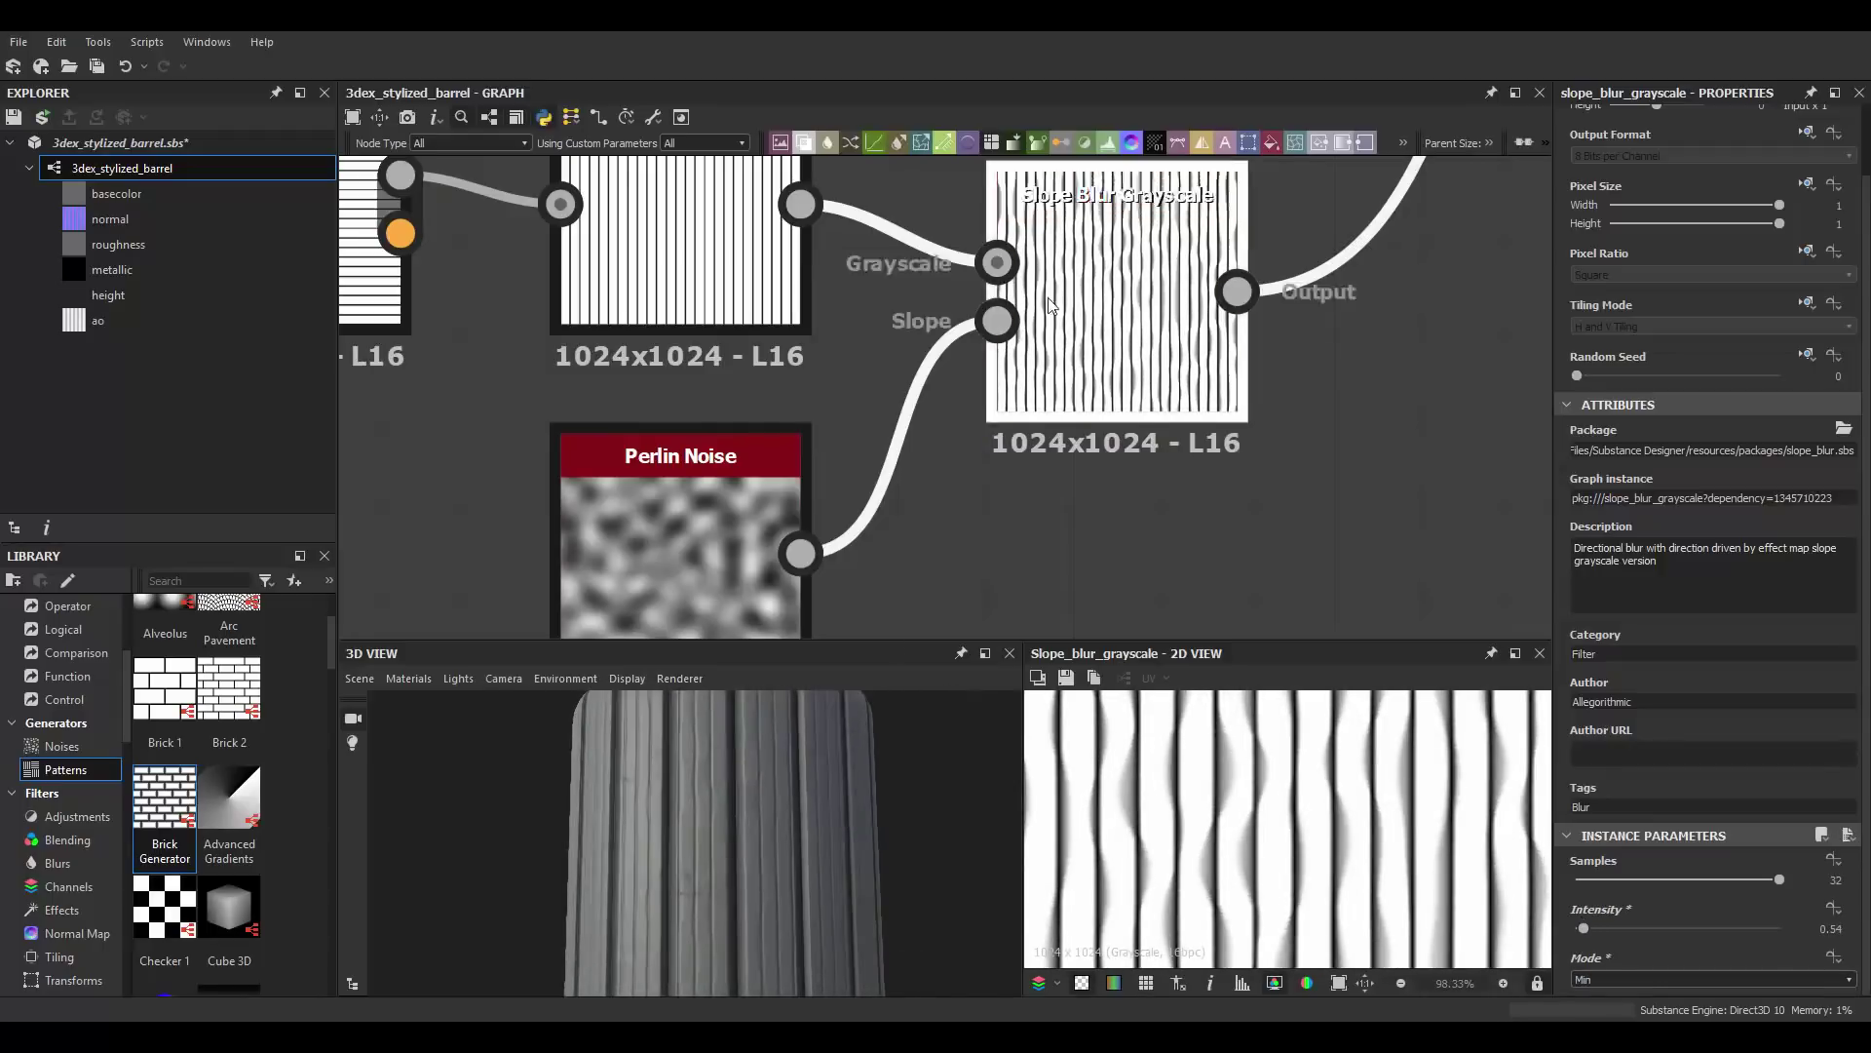
scroll(1026, 368, down, 4)
scroll(1026, 367, up, 2)
Step: Add a second Slope Blur Grayscale driven by Clouds 2, with 32 samples and intensity 0.23
click(1170, 472)
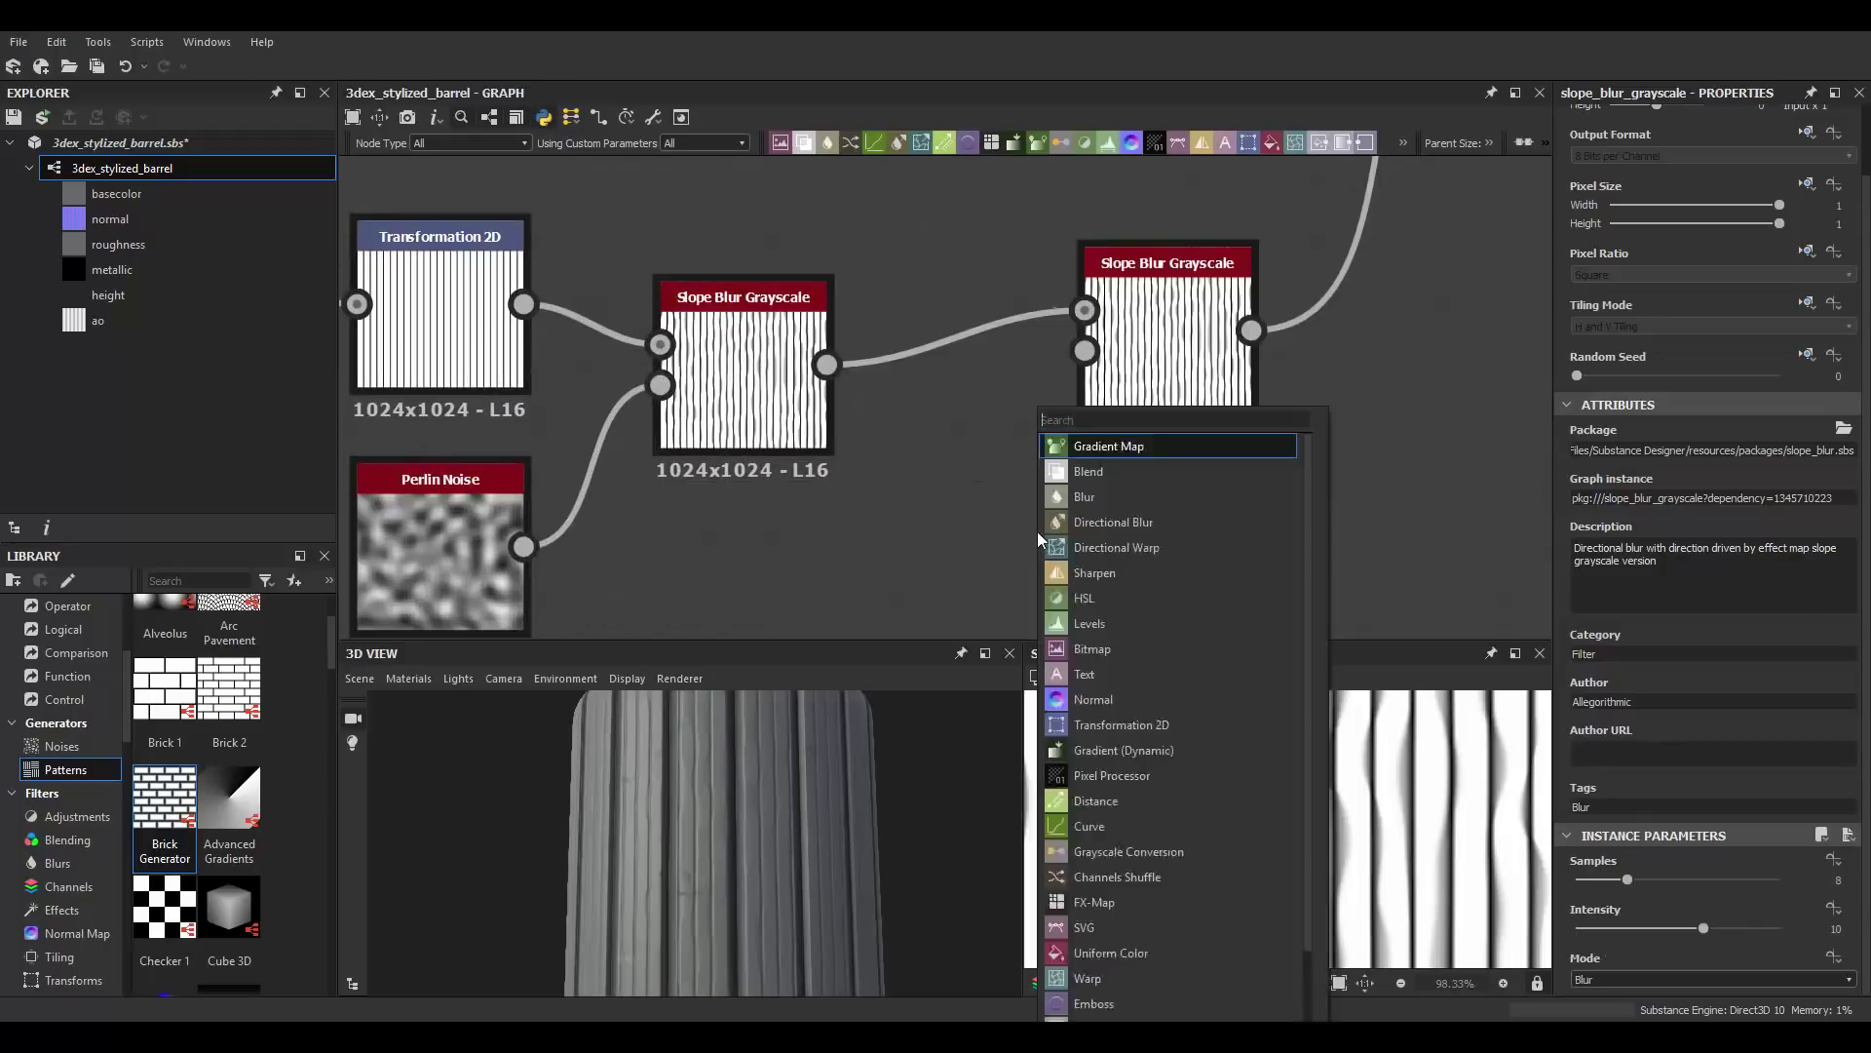
click(1119, 507)
click(1170, 334)
scroll(1170, 334, up, 2)
click(1779, 879)
drag(1703, 928, 1579, 929)
click(1604, 1019)
mouse_move(769, 862)
mouse_down()
mouse_move(682, 798)
mouse_move(833, 897)
mouse_move(764, 827)
mouse_up()
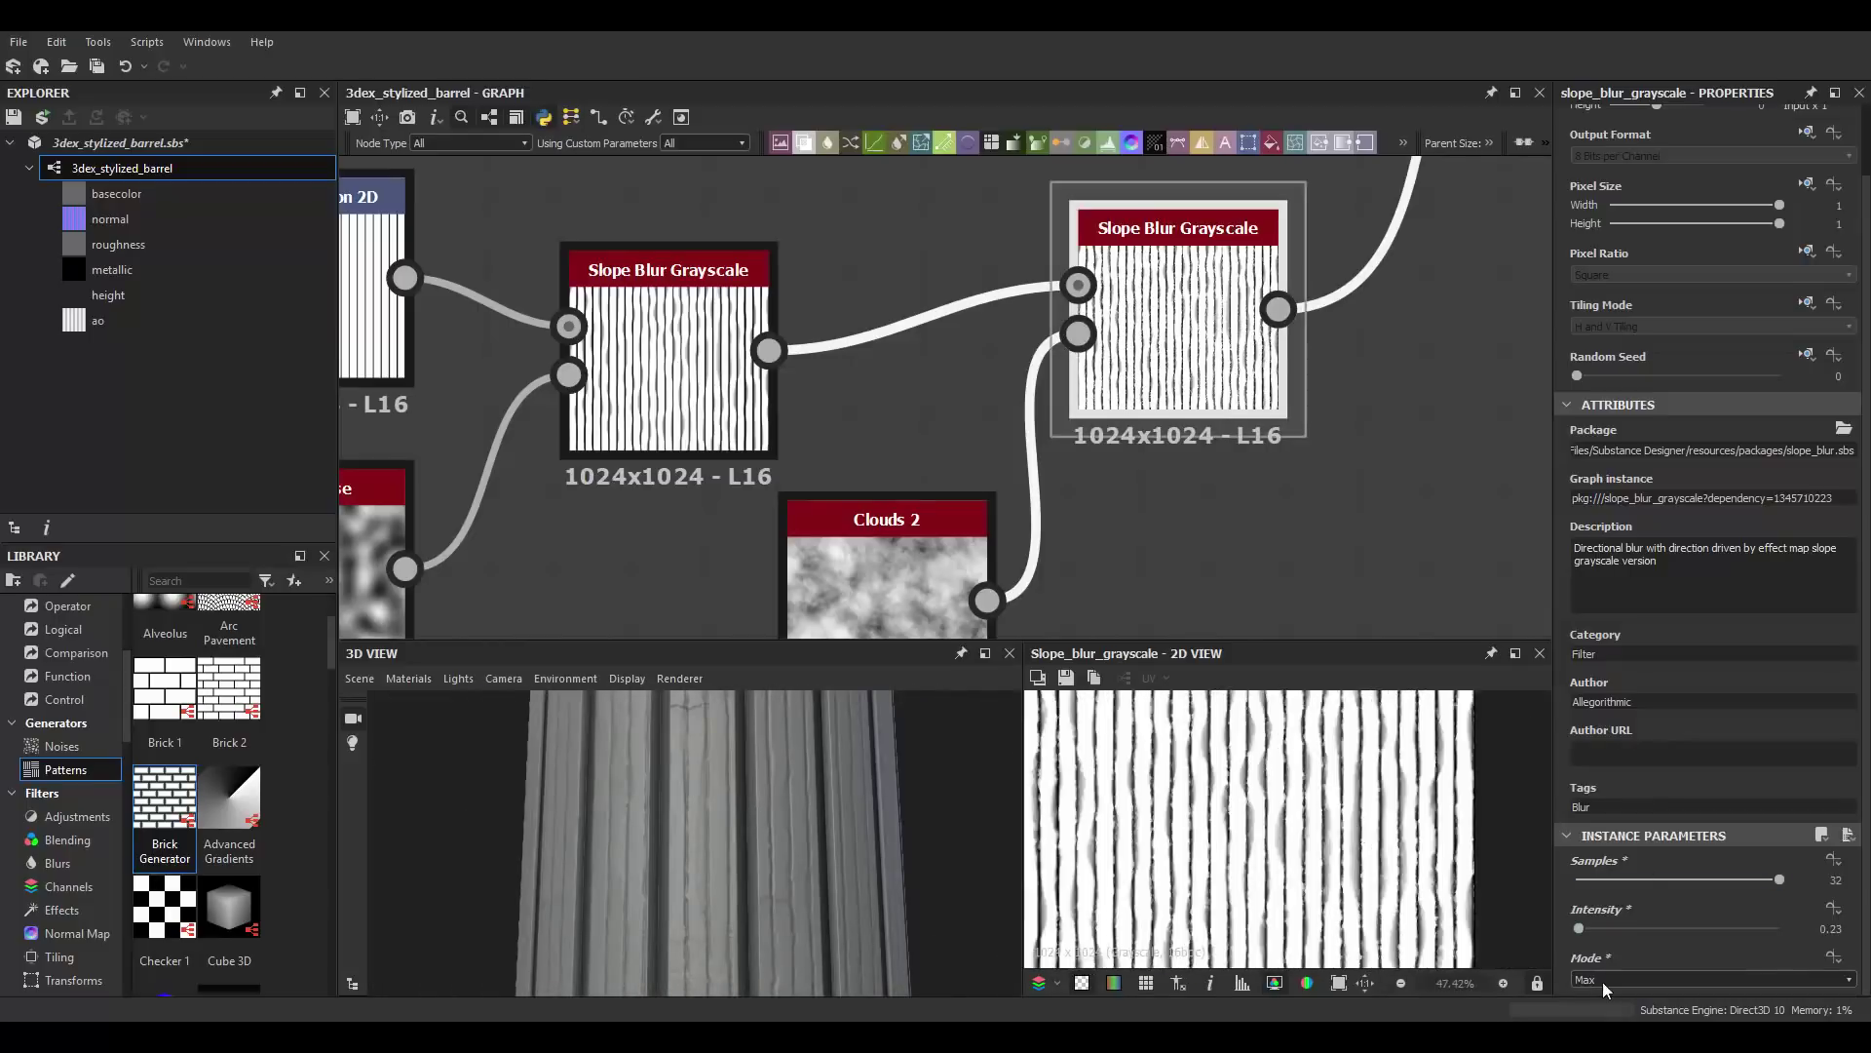
Step: Add a Swirl Grayscale node fed by the second slope blur
scroll(716, 831, down, 5)
scroll(531, 313, down, 5)
middle_drag(531, 313, 406, 332)
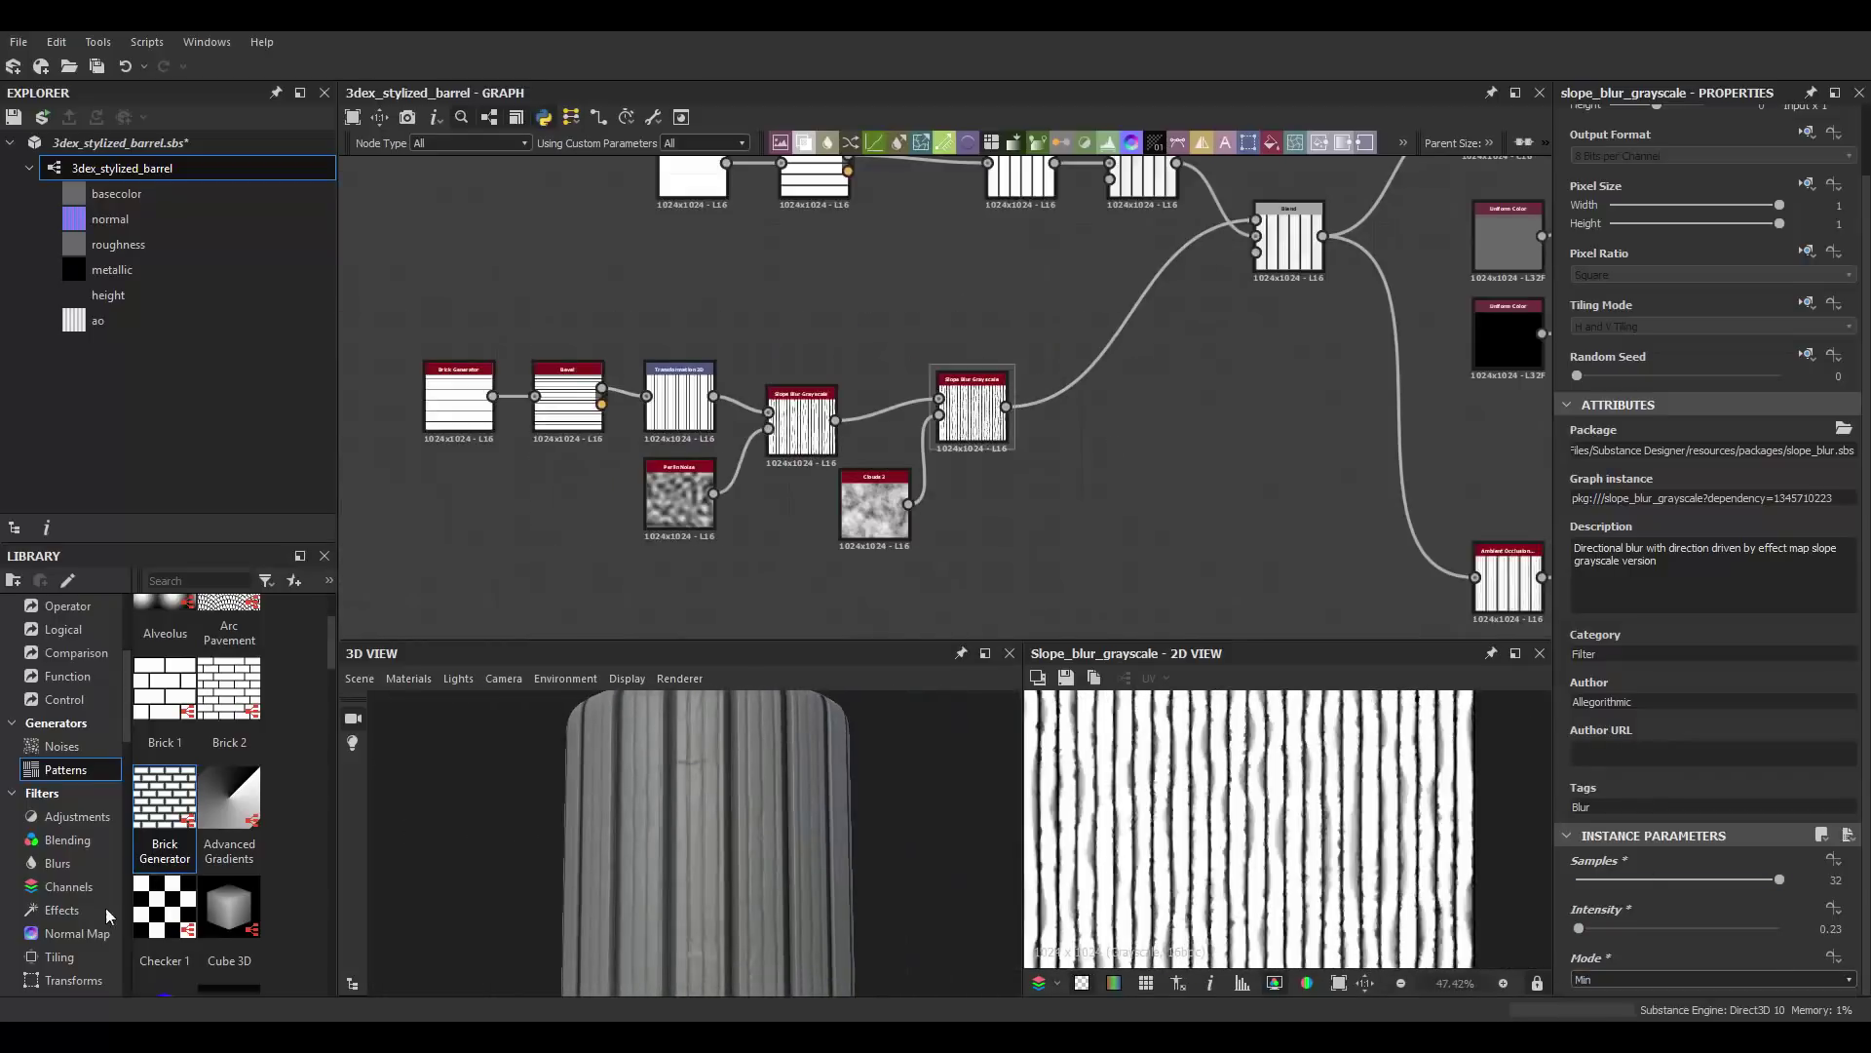
click(406, 331)
scroll(214, 770, up, 3)
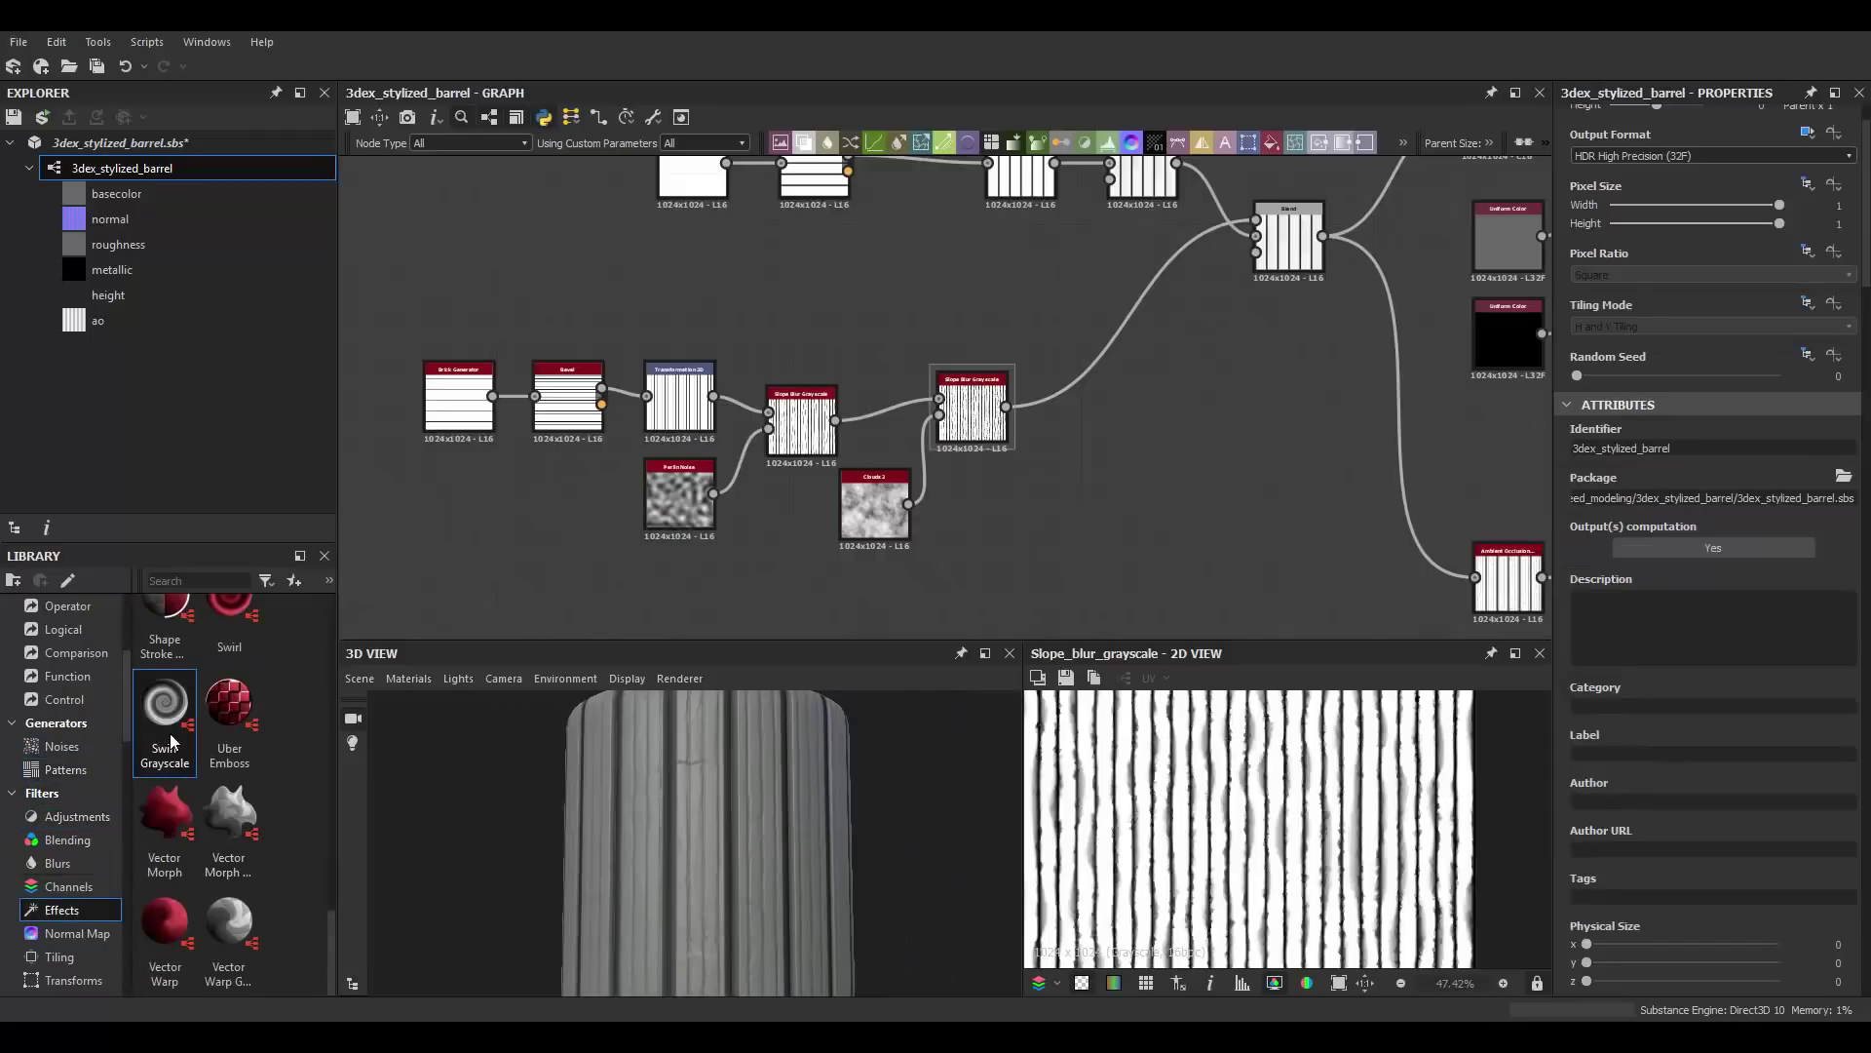
drag(170, 733, 1119, 455)
scroll(1119, 455, up, 3)
drag(932, 384, 1068, 468)
scroll(1706, 585, down, 5)
Step: Set the swirl amount to 0.38 and shift its centre offset
mouse_move(1678, 980)
mouse_down()
mouse_move(1630, 983)
mouse_move(1673, 981)
mouse_up()
scroll(1117, 538, down, 2)
scroll(795, 797, up, 2)
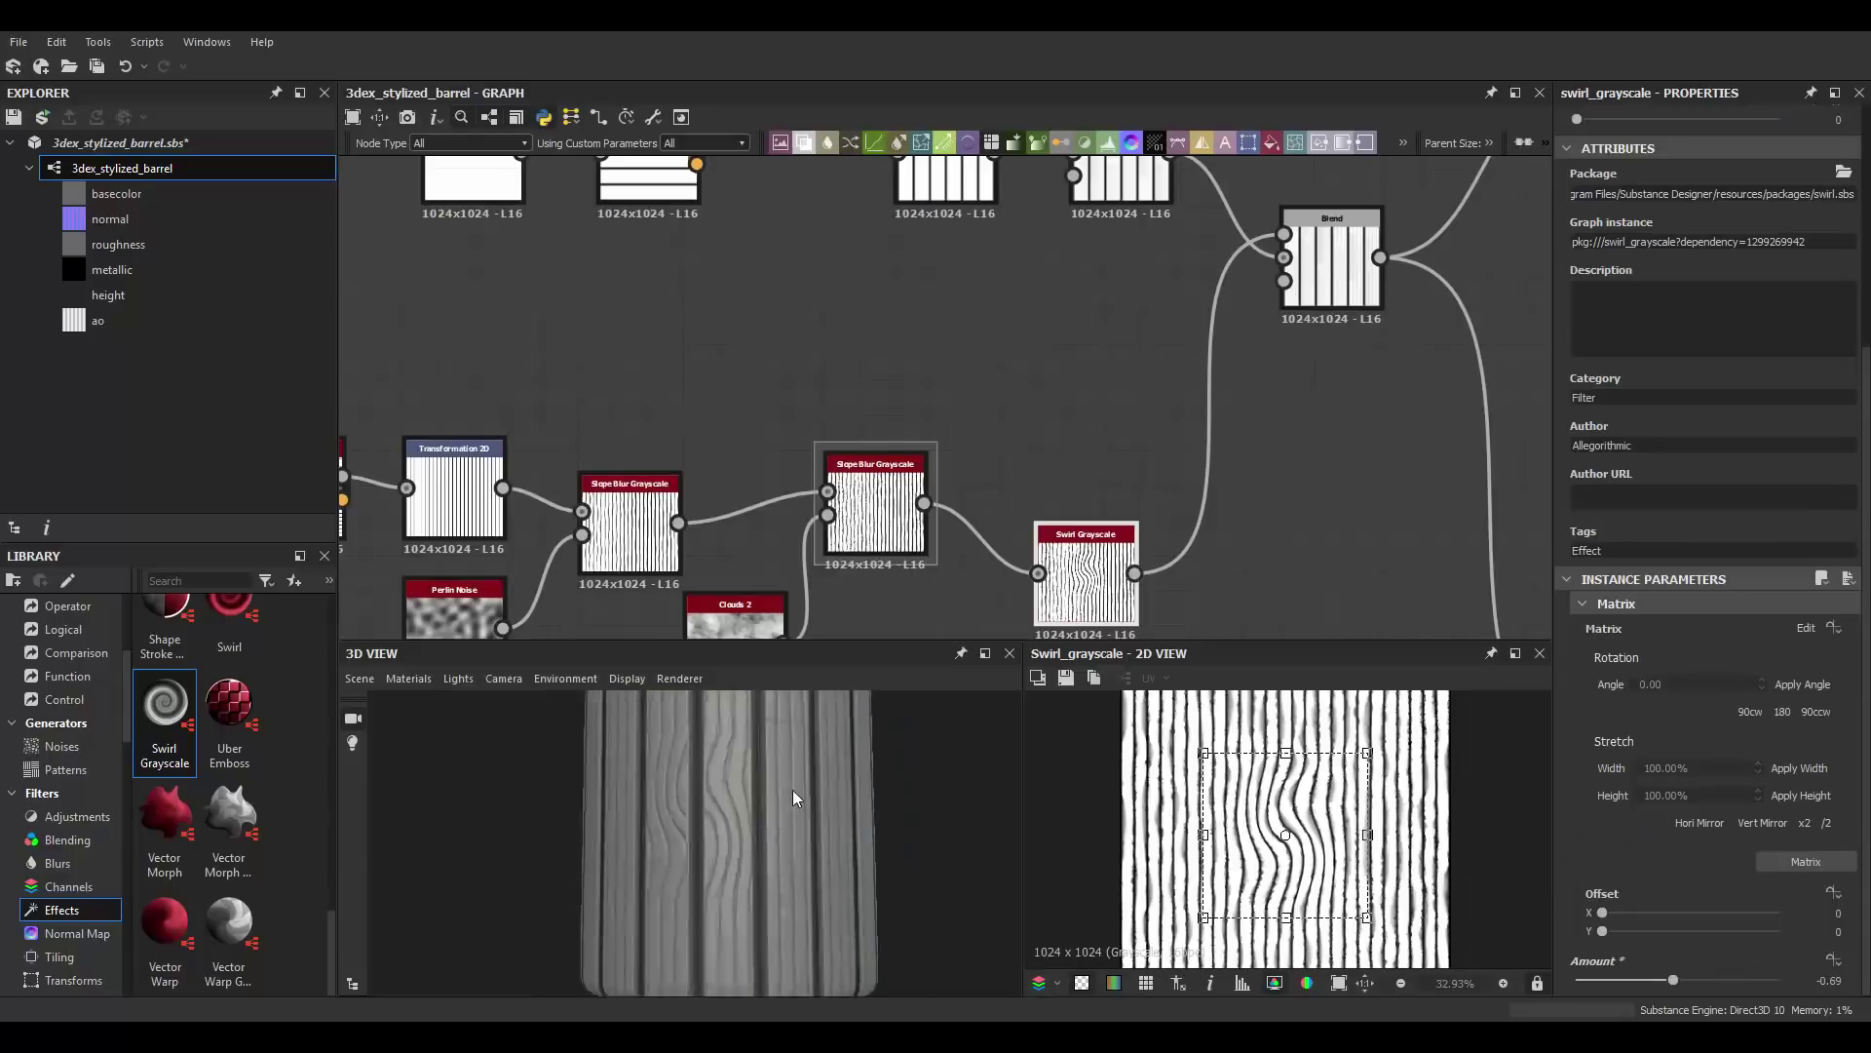
scroll(790, 782, up, 2)
drag(1338, 858, 1312, 908)
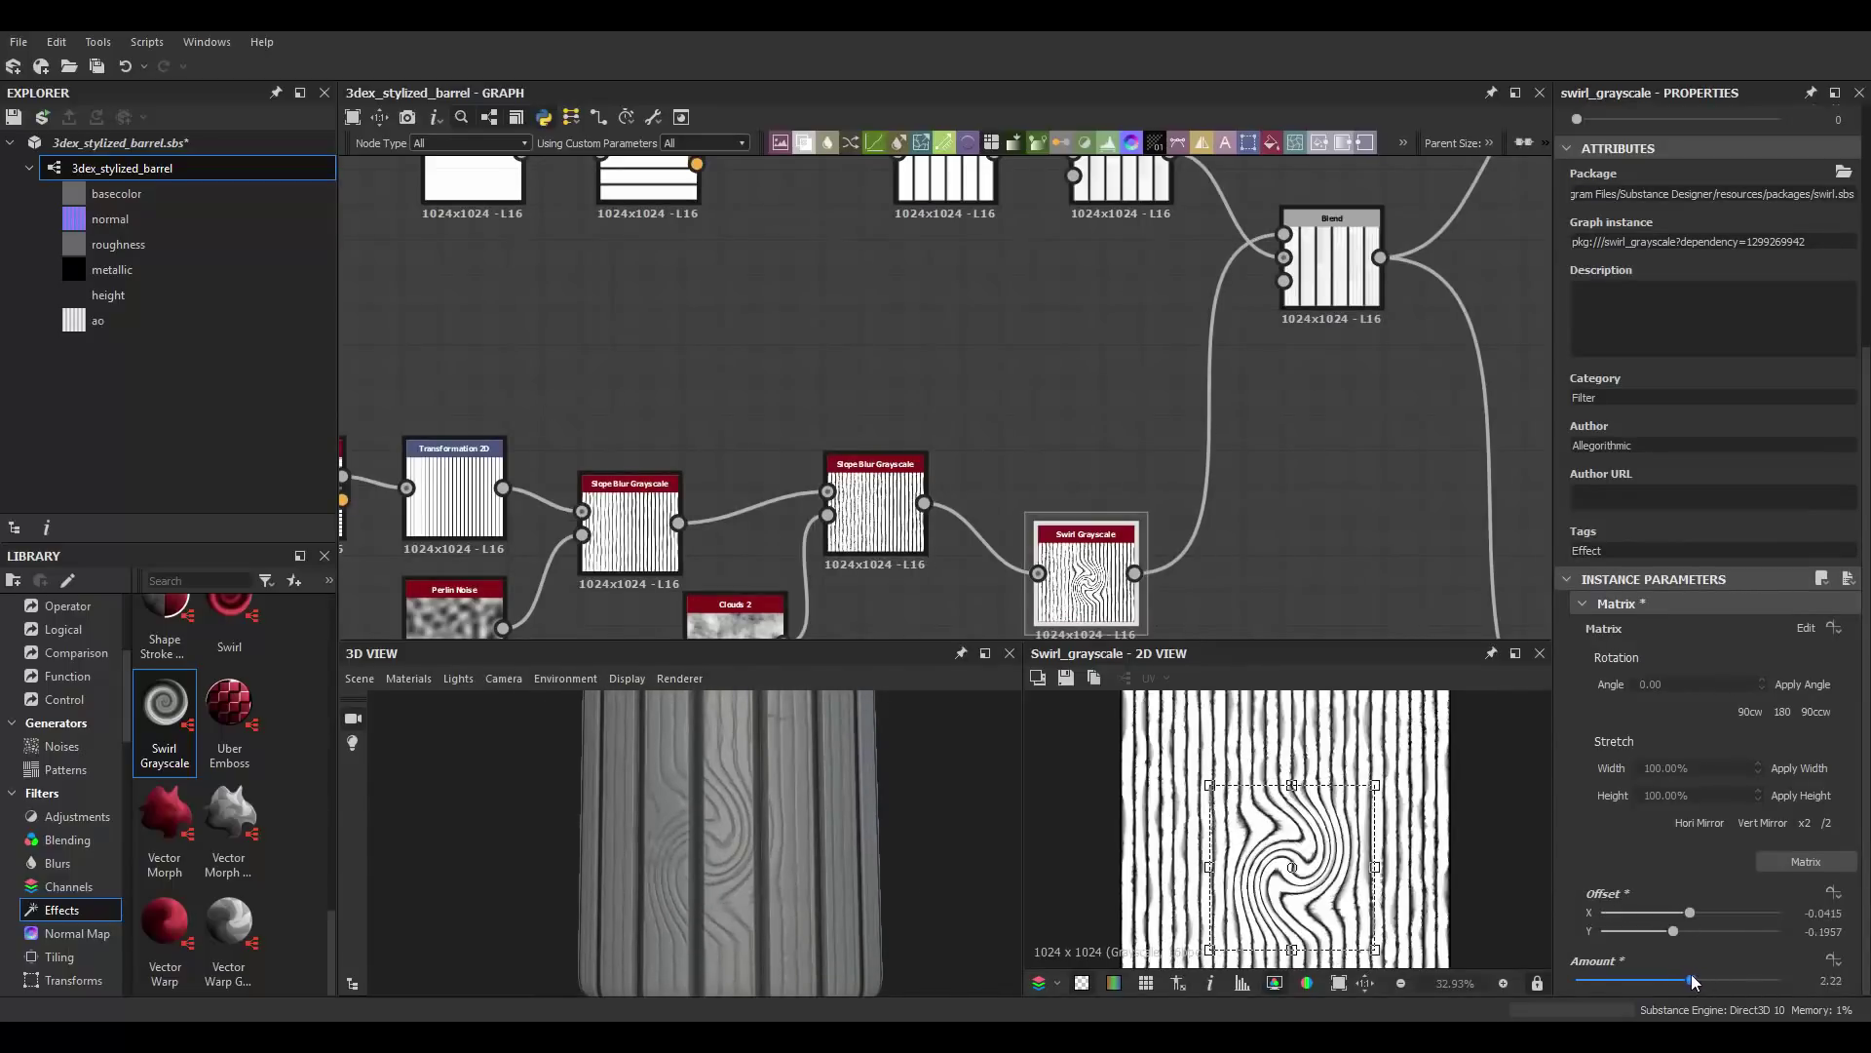
scroll(741, 838, up, 1)
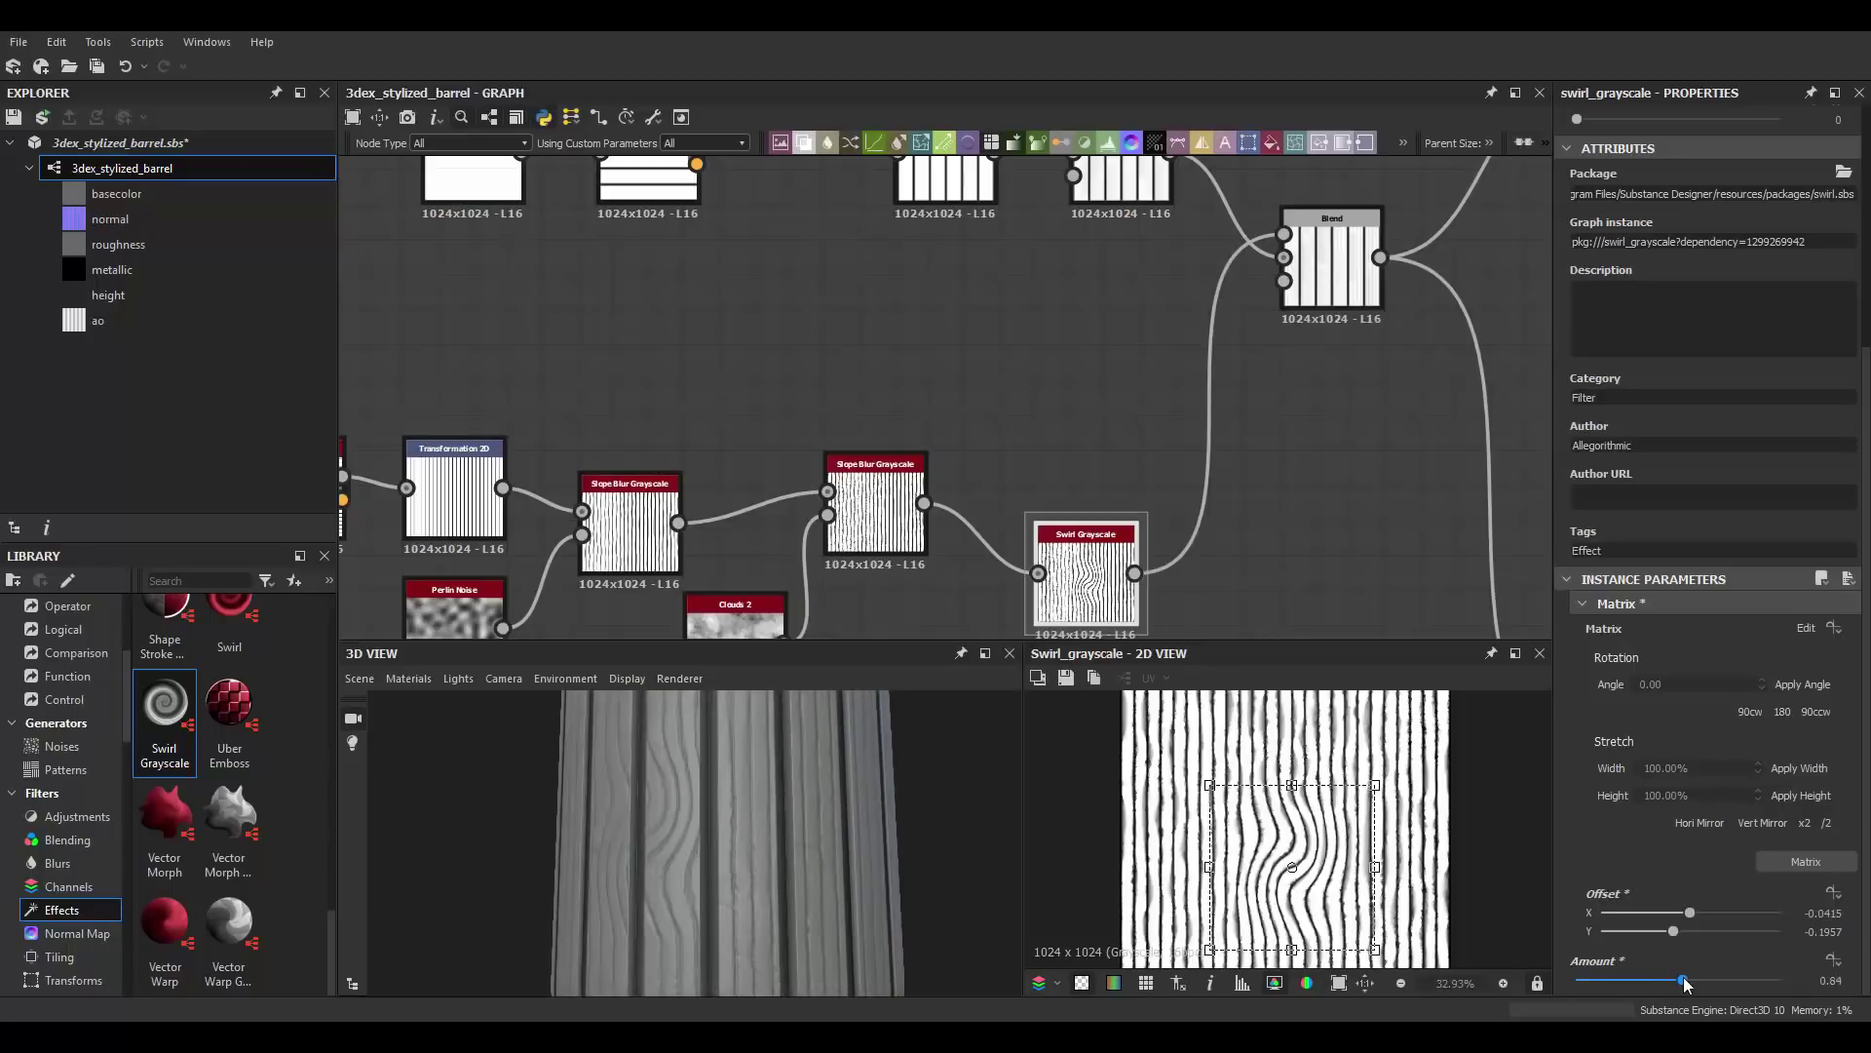
scroll(822, 712, down, 2)
drag(1334, 846, 1362, 807)
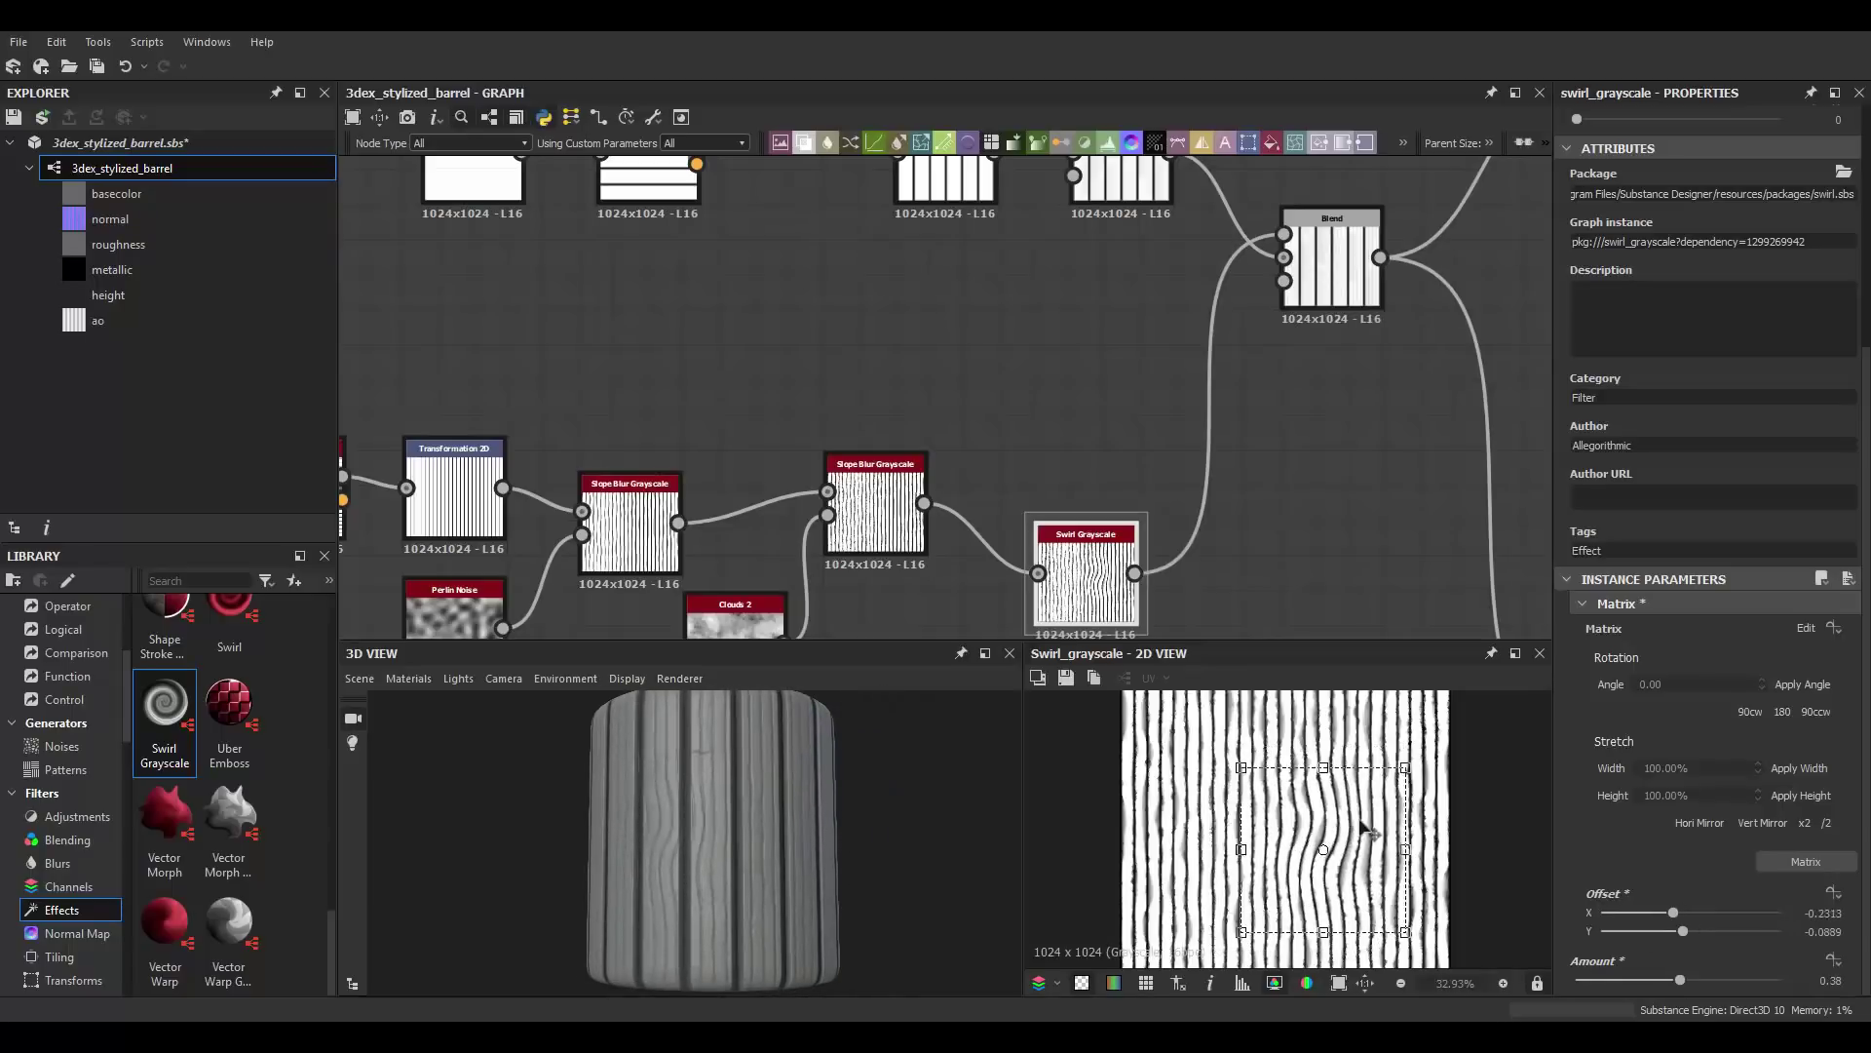
scroll(573, 835, up, 1)
scroll(1121, 419, down, 2)
Step: Preview the upper plank chain's Bevel output in 2D
middle_drag(1332, 419, 1119, 417)
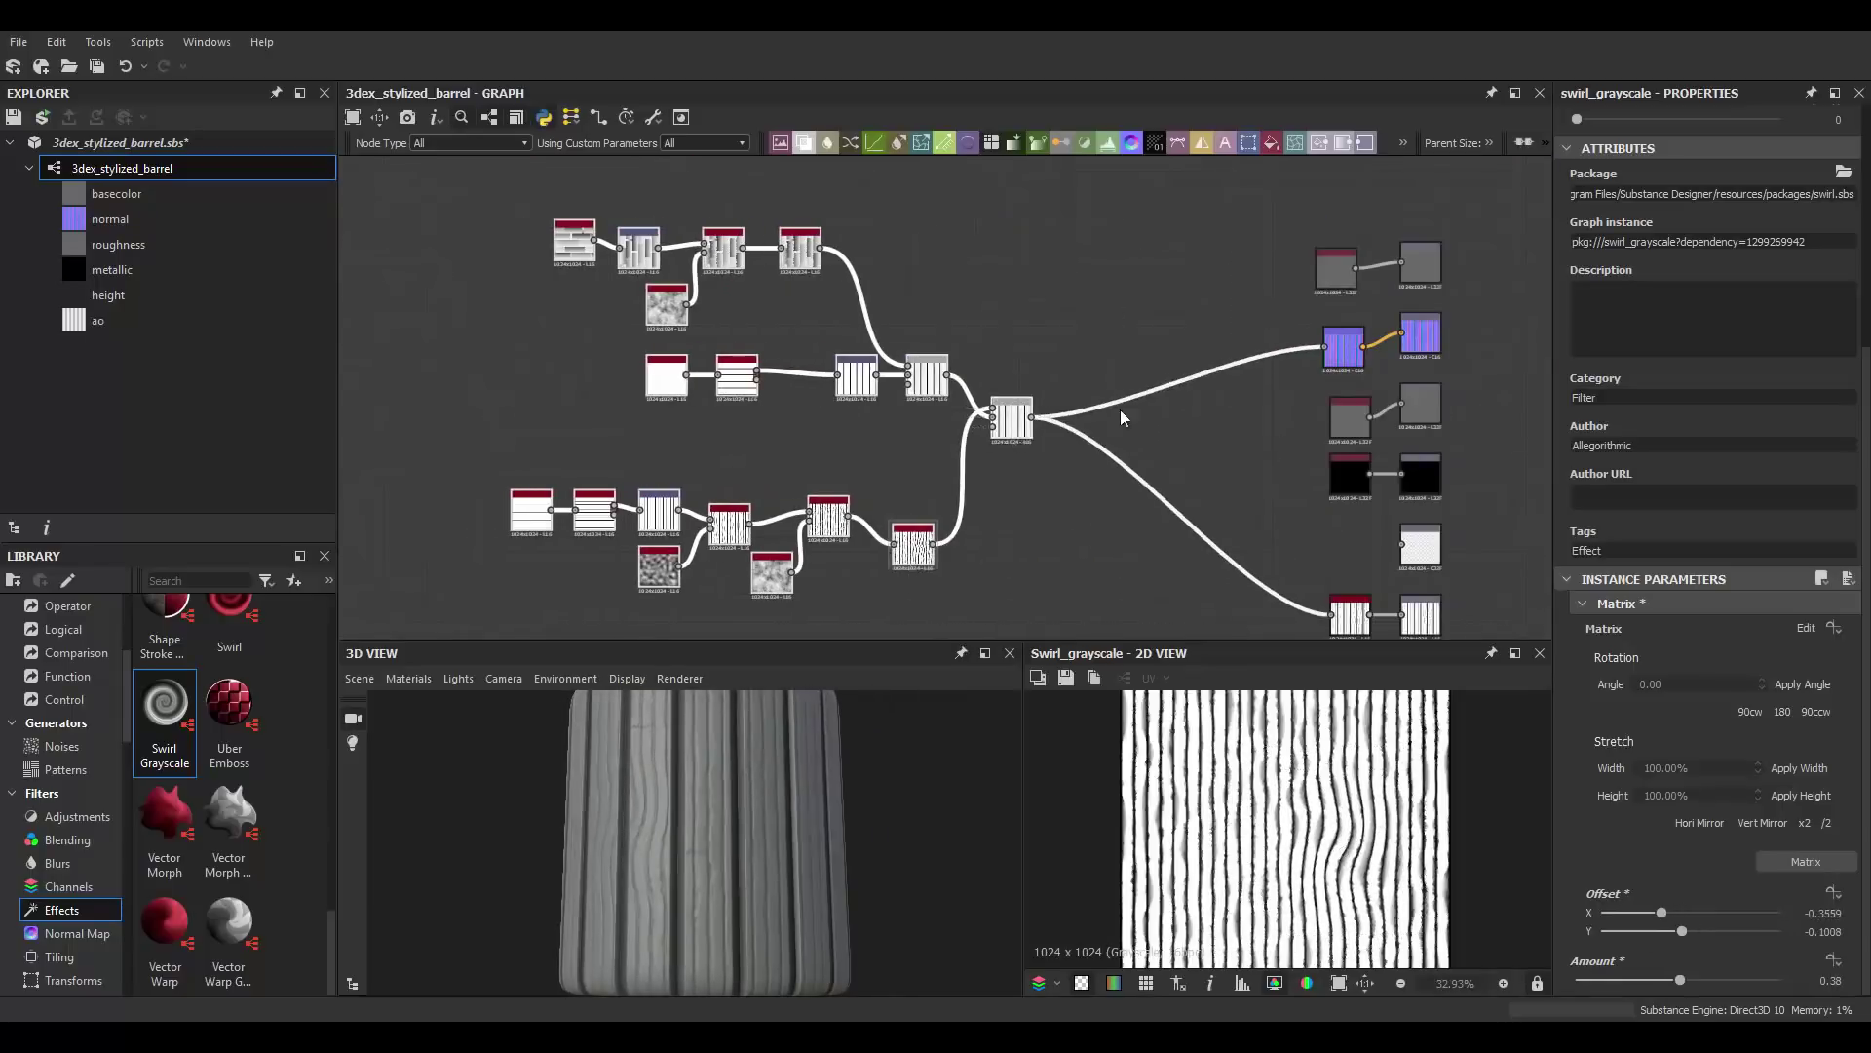
scroll(1041, 477, up, 1)
click(1039, 477)
double_click(1040, 477)
scroll(1219, 761, down, 2)
middle_drag(663, 271, 982, 255)
double_click(890, 380)
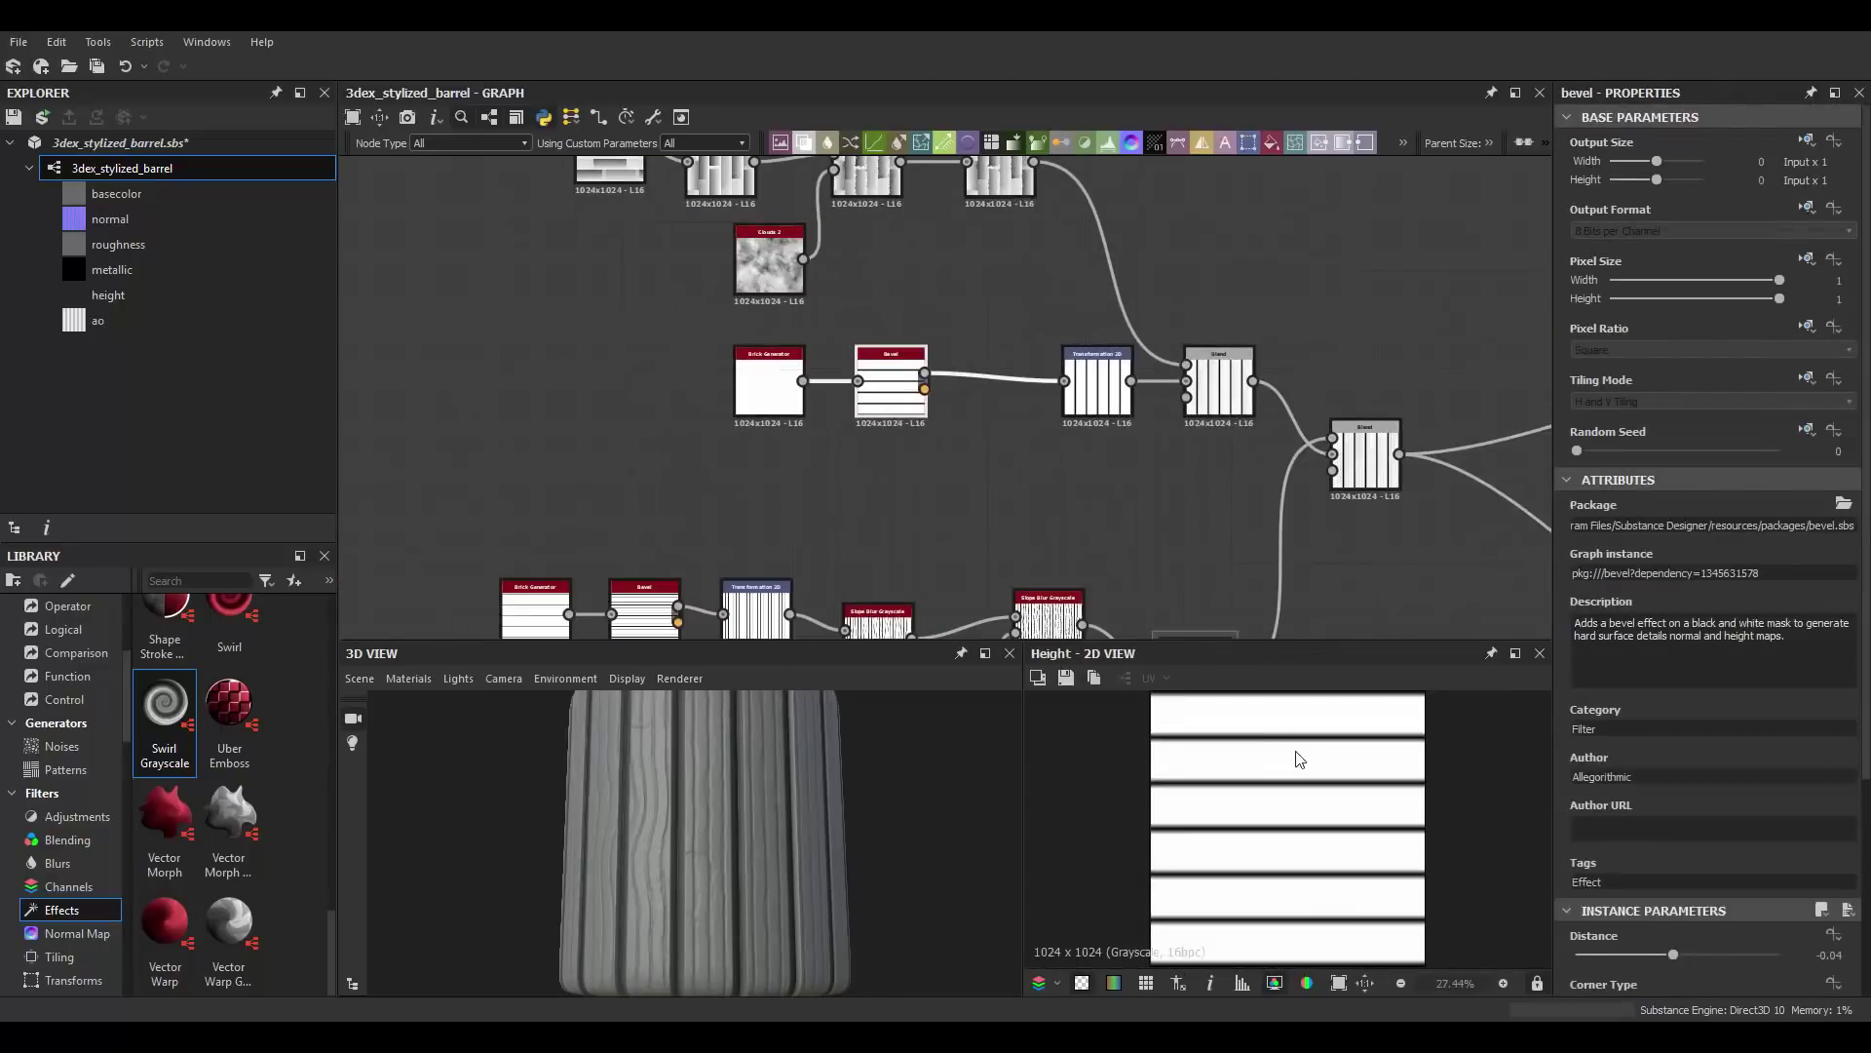
scroll(1311, 780, down, 1)
Step: Reduce the upper Brick Generator's rows from 8 to 7
click(769, 390)
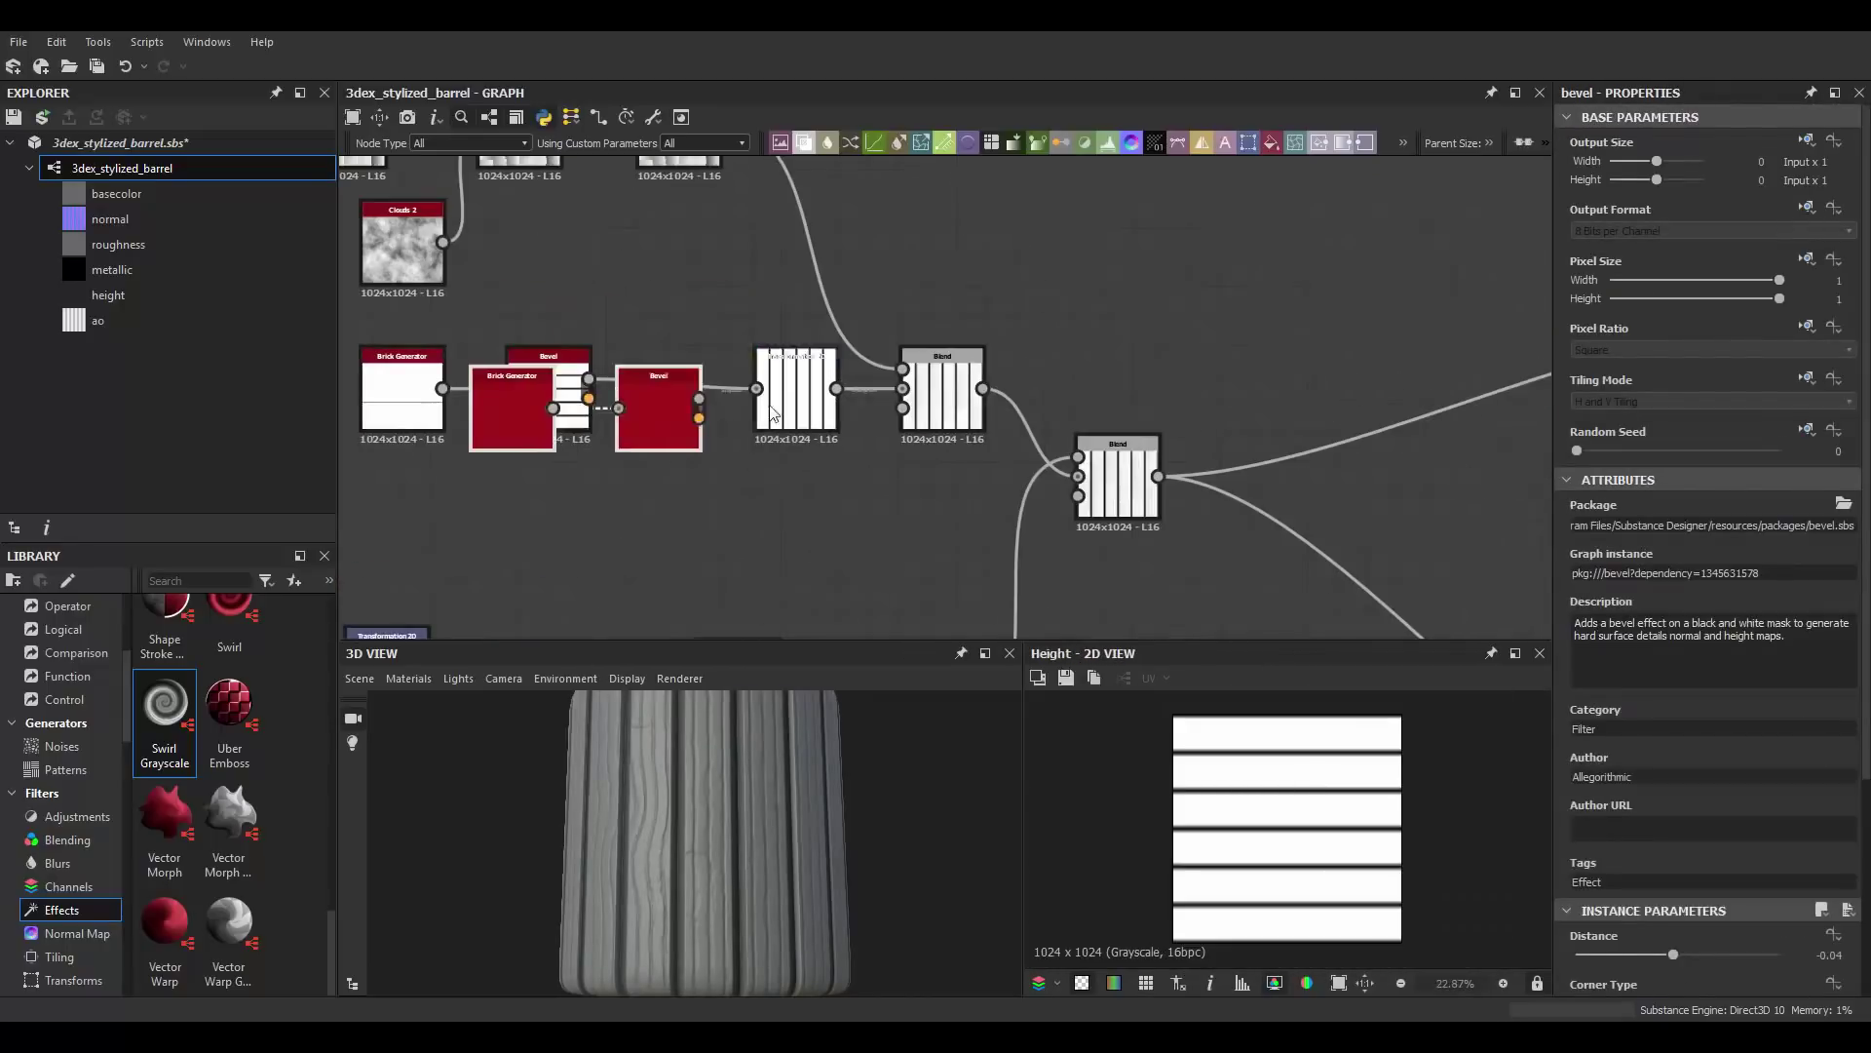
scroll(760, 389, up, 3)
scroll(1652, 921, down, 1)
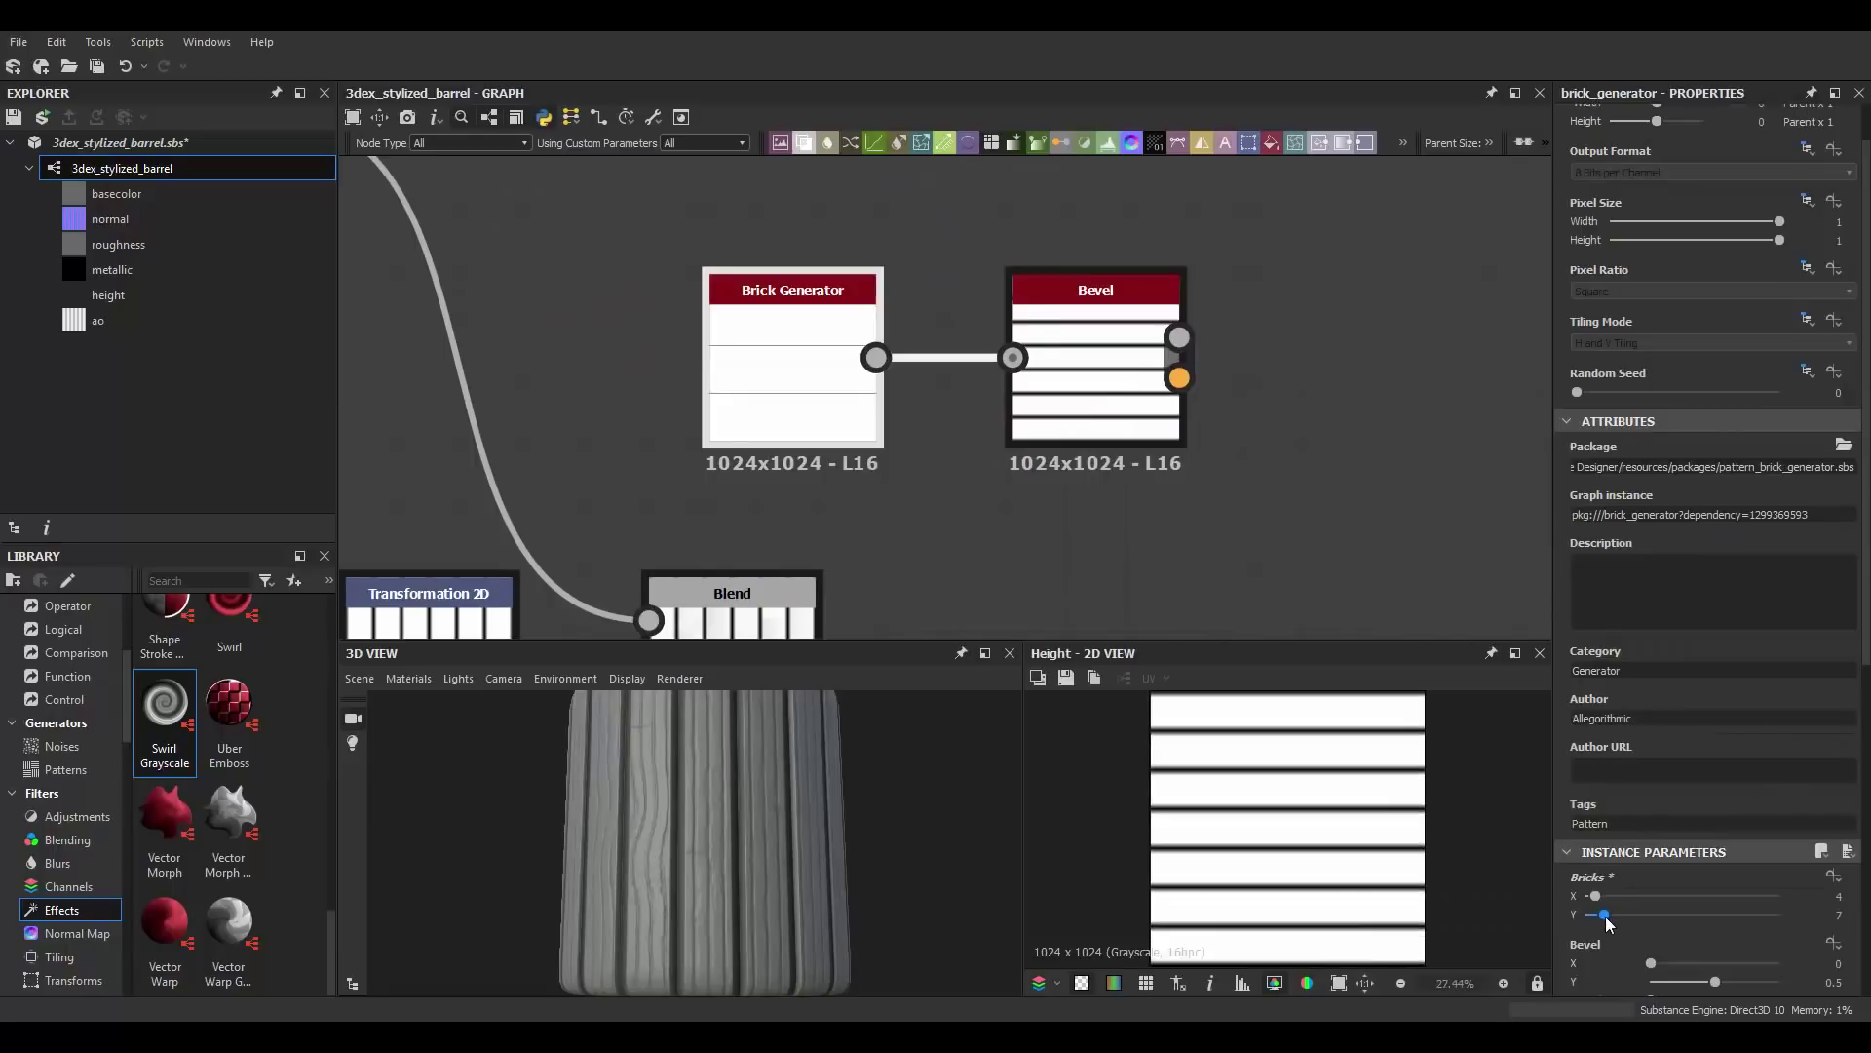
drag(1609, 919, 1604, 916)
scroll(1044, 312, down, 2)
middle_drag(771, 390, 786, 476)
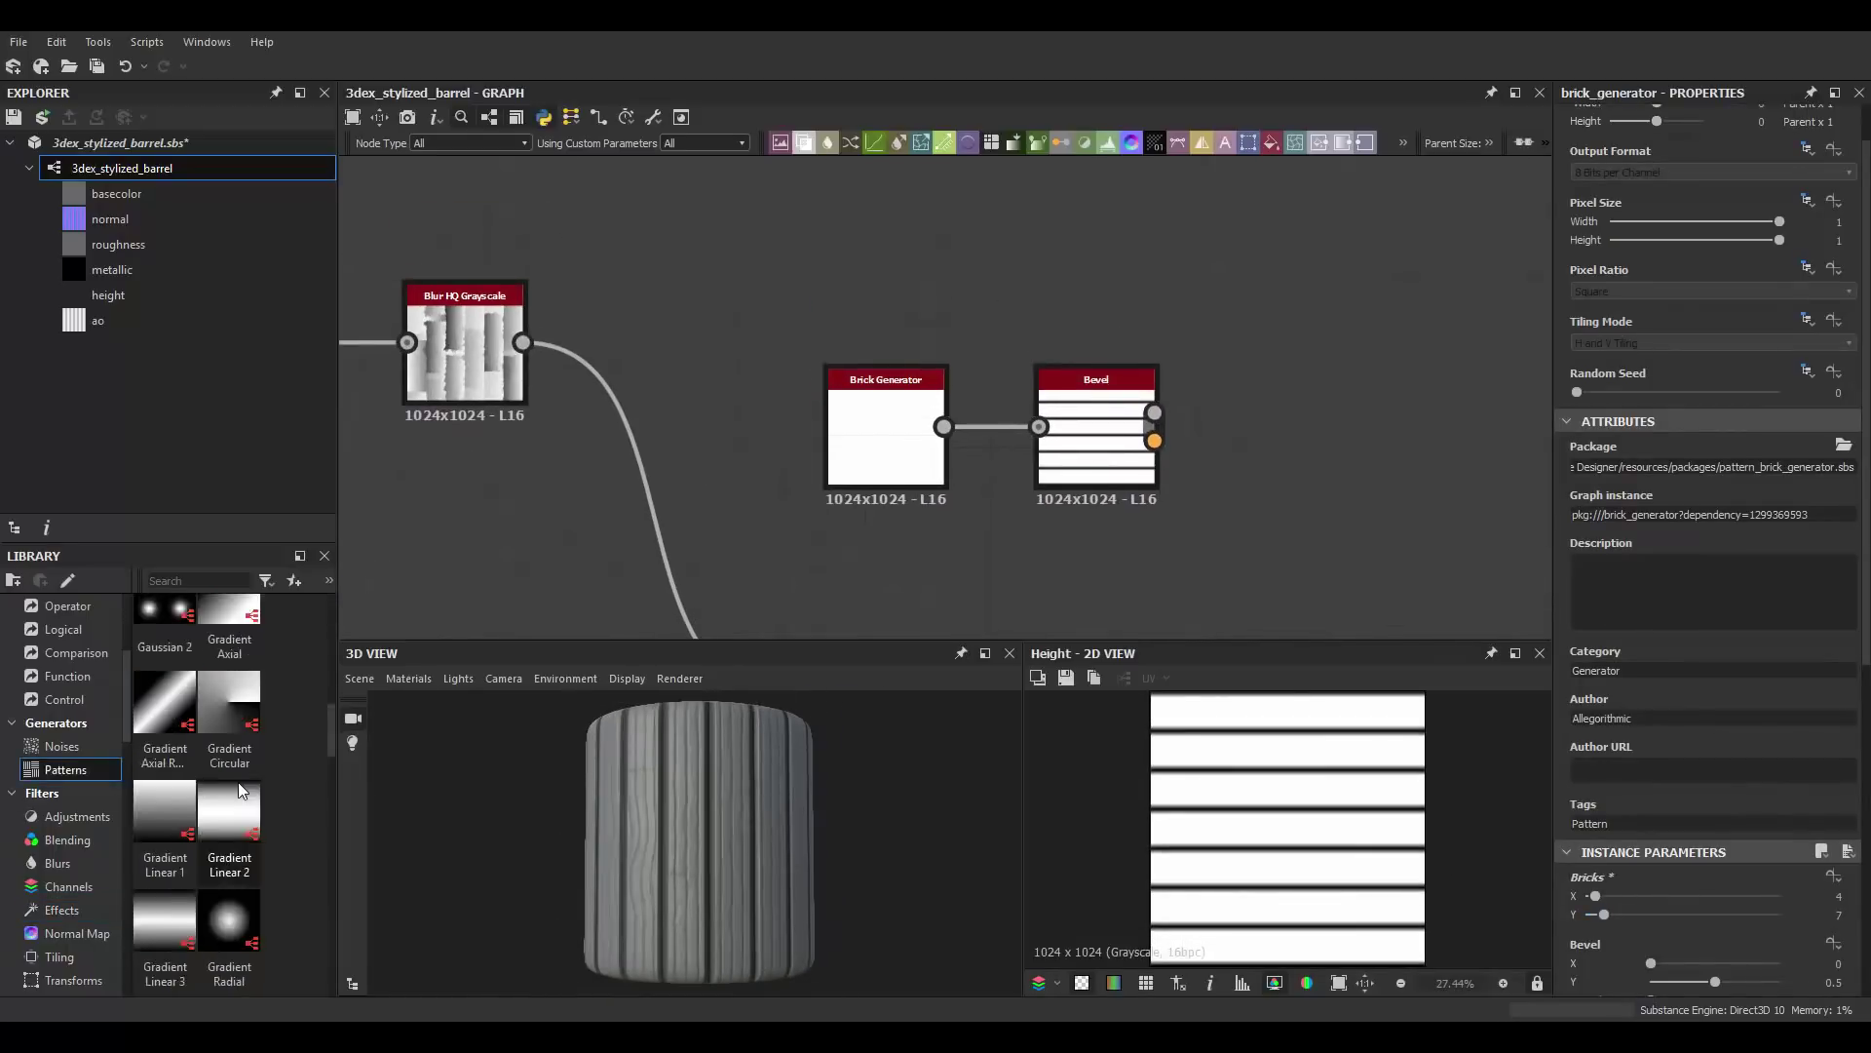
Step: Add Gradient Linear 3 with a Histogram Scan and raise the scan position
mouse_move(231, 811)
mouse_down()
mouse_move(1130, 265)
mouse_move(1117, 322)
mouse_move(994, 297)
mouse_up()
key(Delete)
click(1053, 330)
drag(1577, 880, 1784, 882)
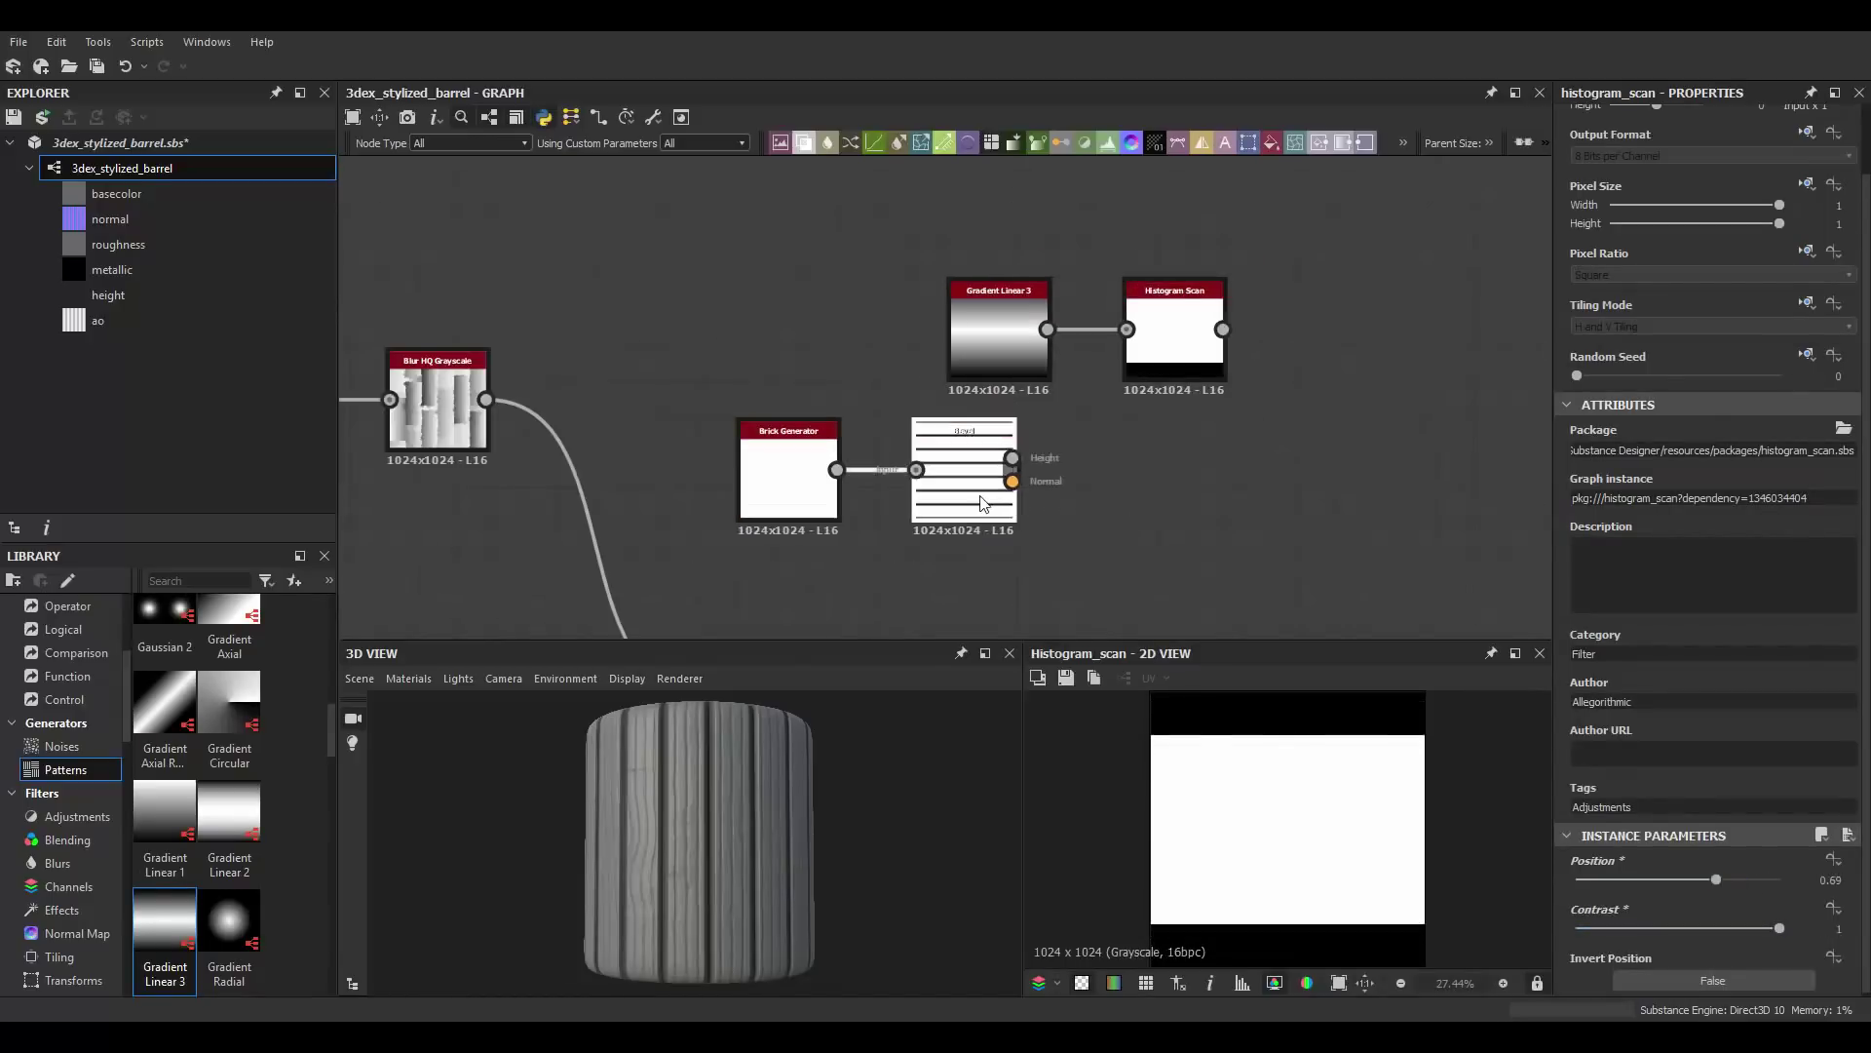
Step: Multiply the Bevel with the Histogram Scan in a new Blend node
drag(1006, 475, 1397, 489)
middle_drag(1267, 487, 998, 474)
drag(990, 307, 1128, 447)
click(1713, 575)
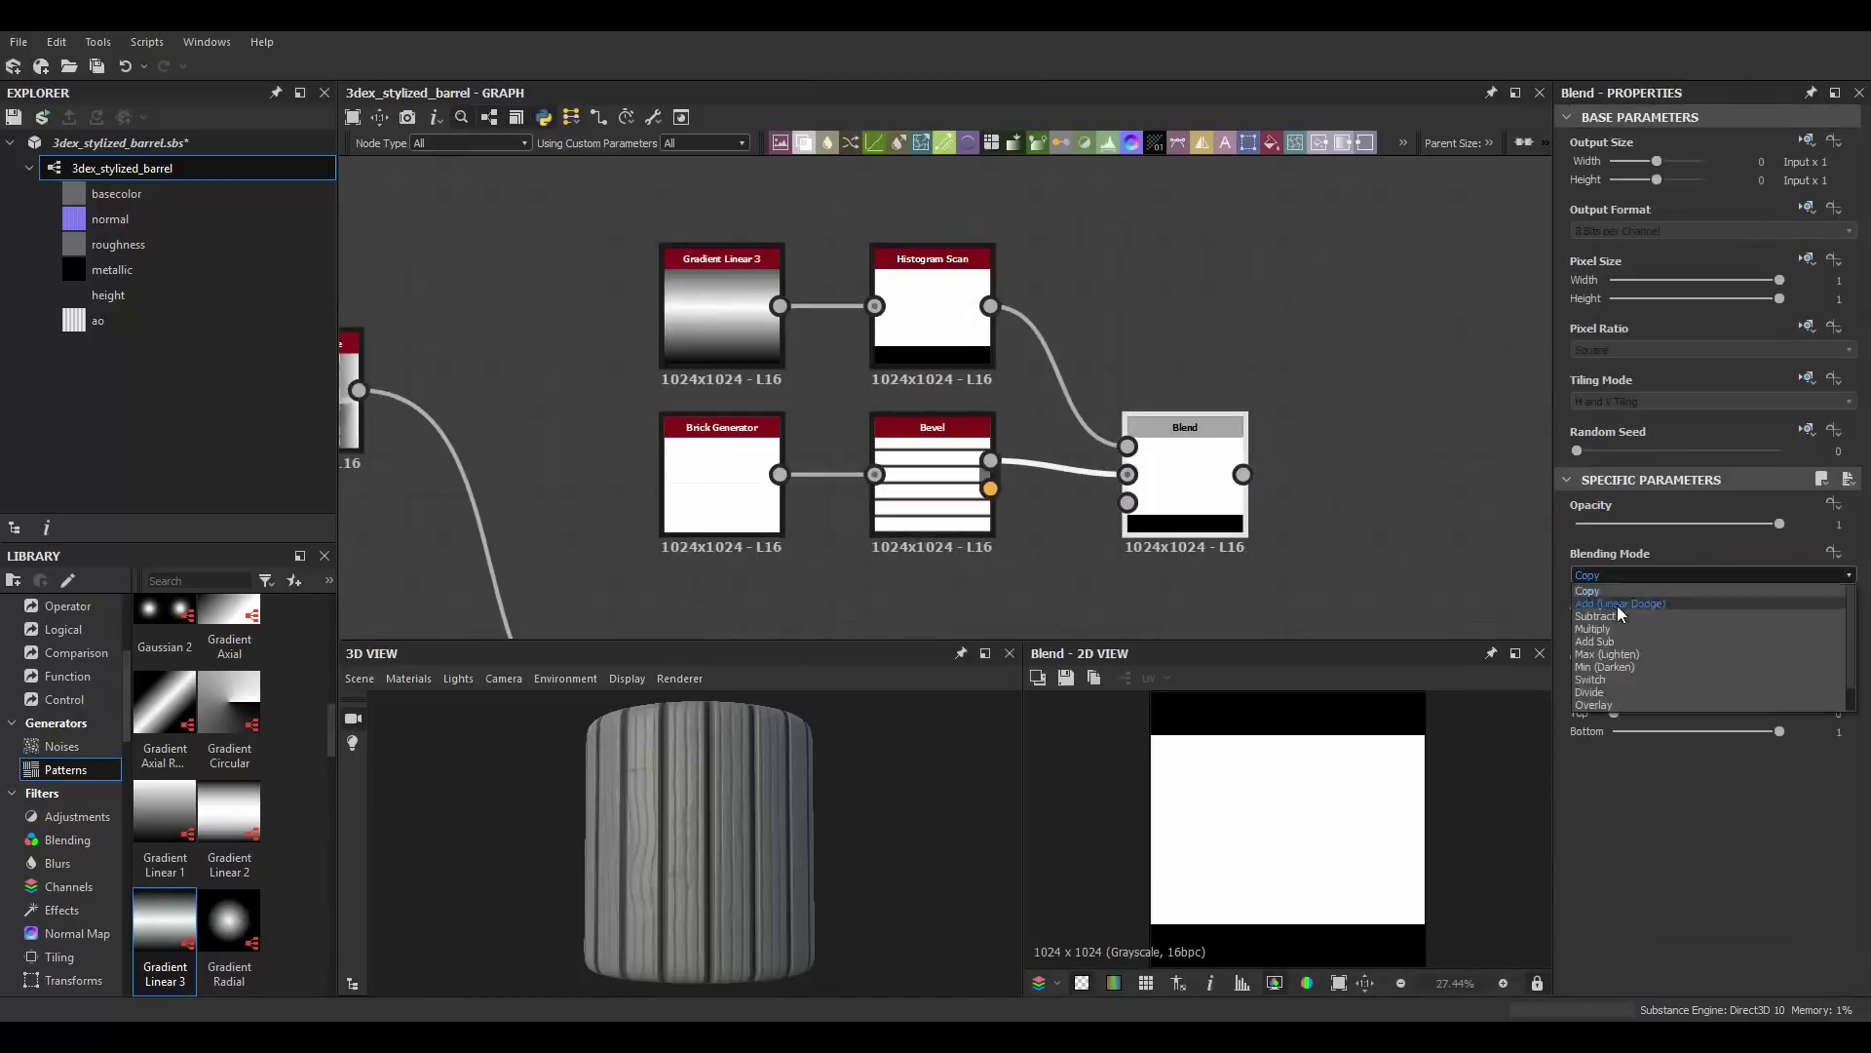
click(1618, 613)
scroll(1280, 820, down, 1)
scroll(1391, 815, up, 2)
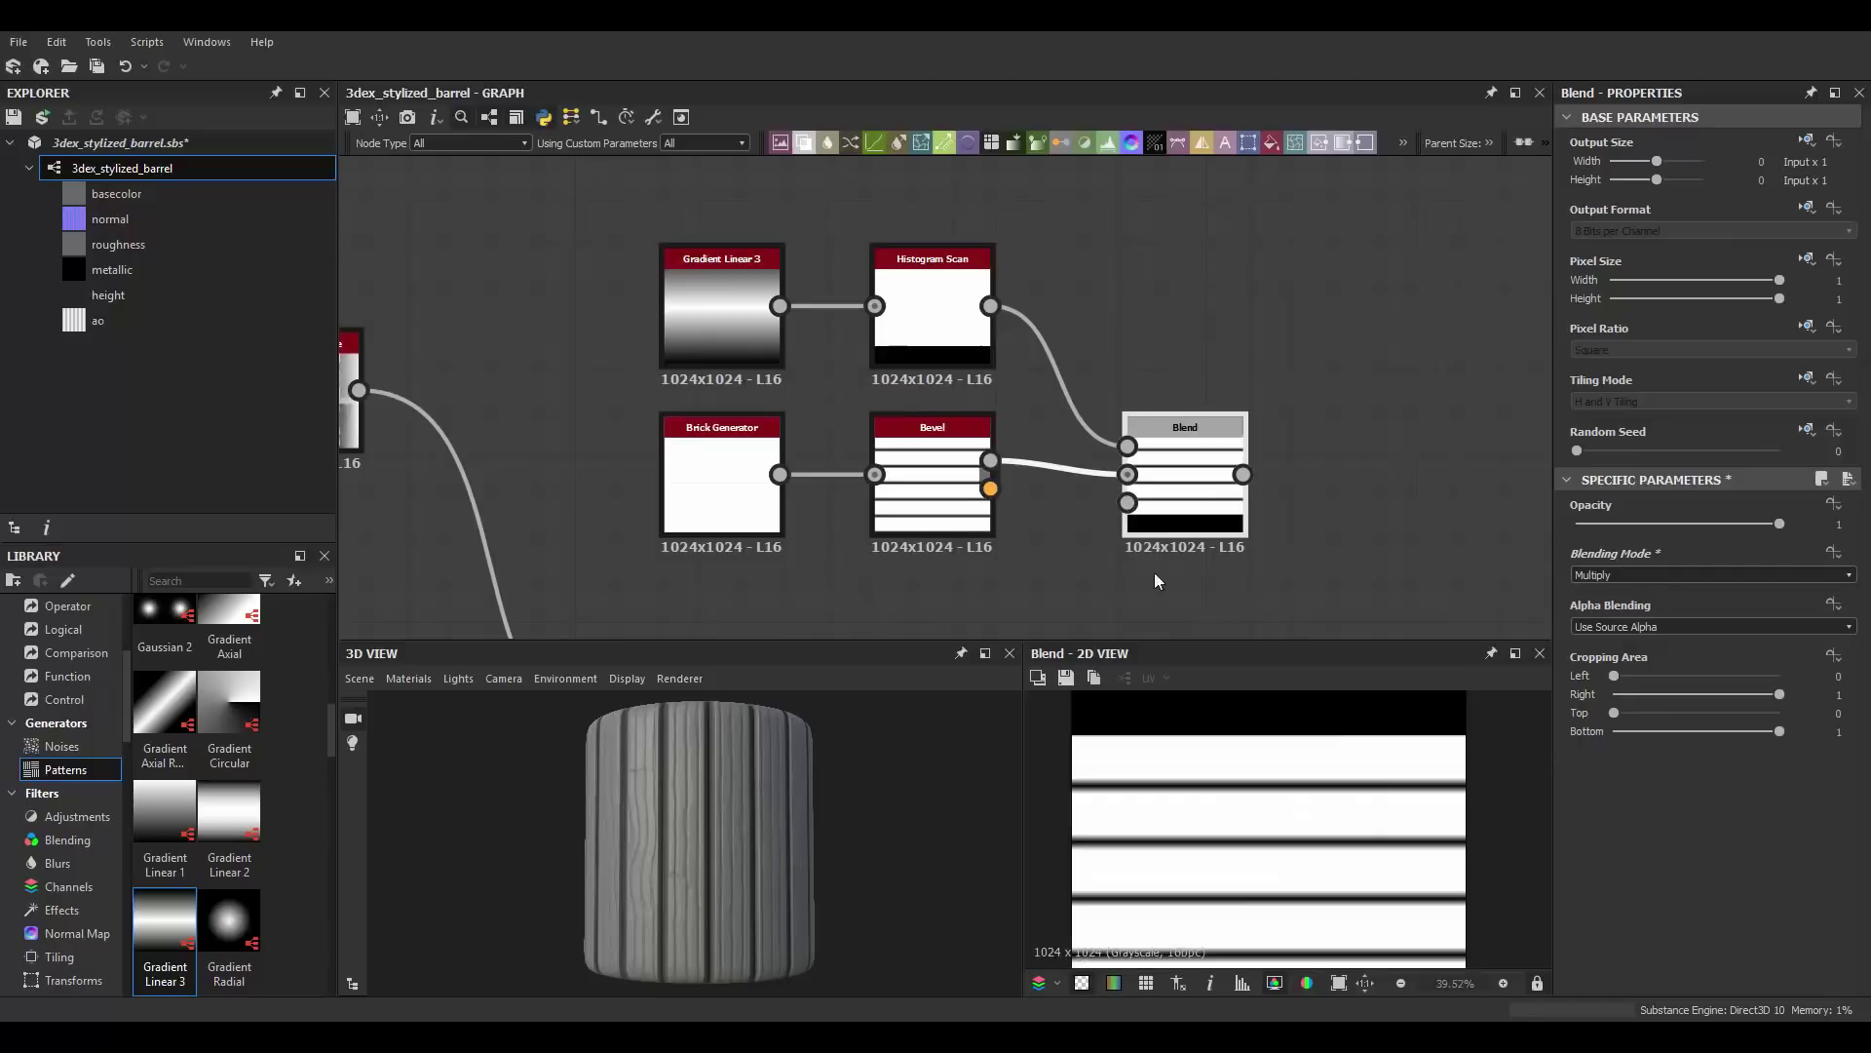
Step: Set the Histogram Scan position to 0.72, then subtract a second scan at position 0.44
click(933, 292)
drag(1723, 954, 1722, 954)
scroll(1438, 853, down, 2)
scroll(780, 282, down, 2)
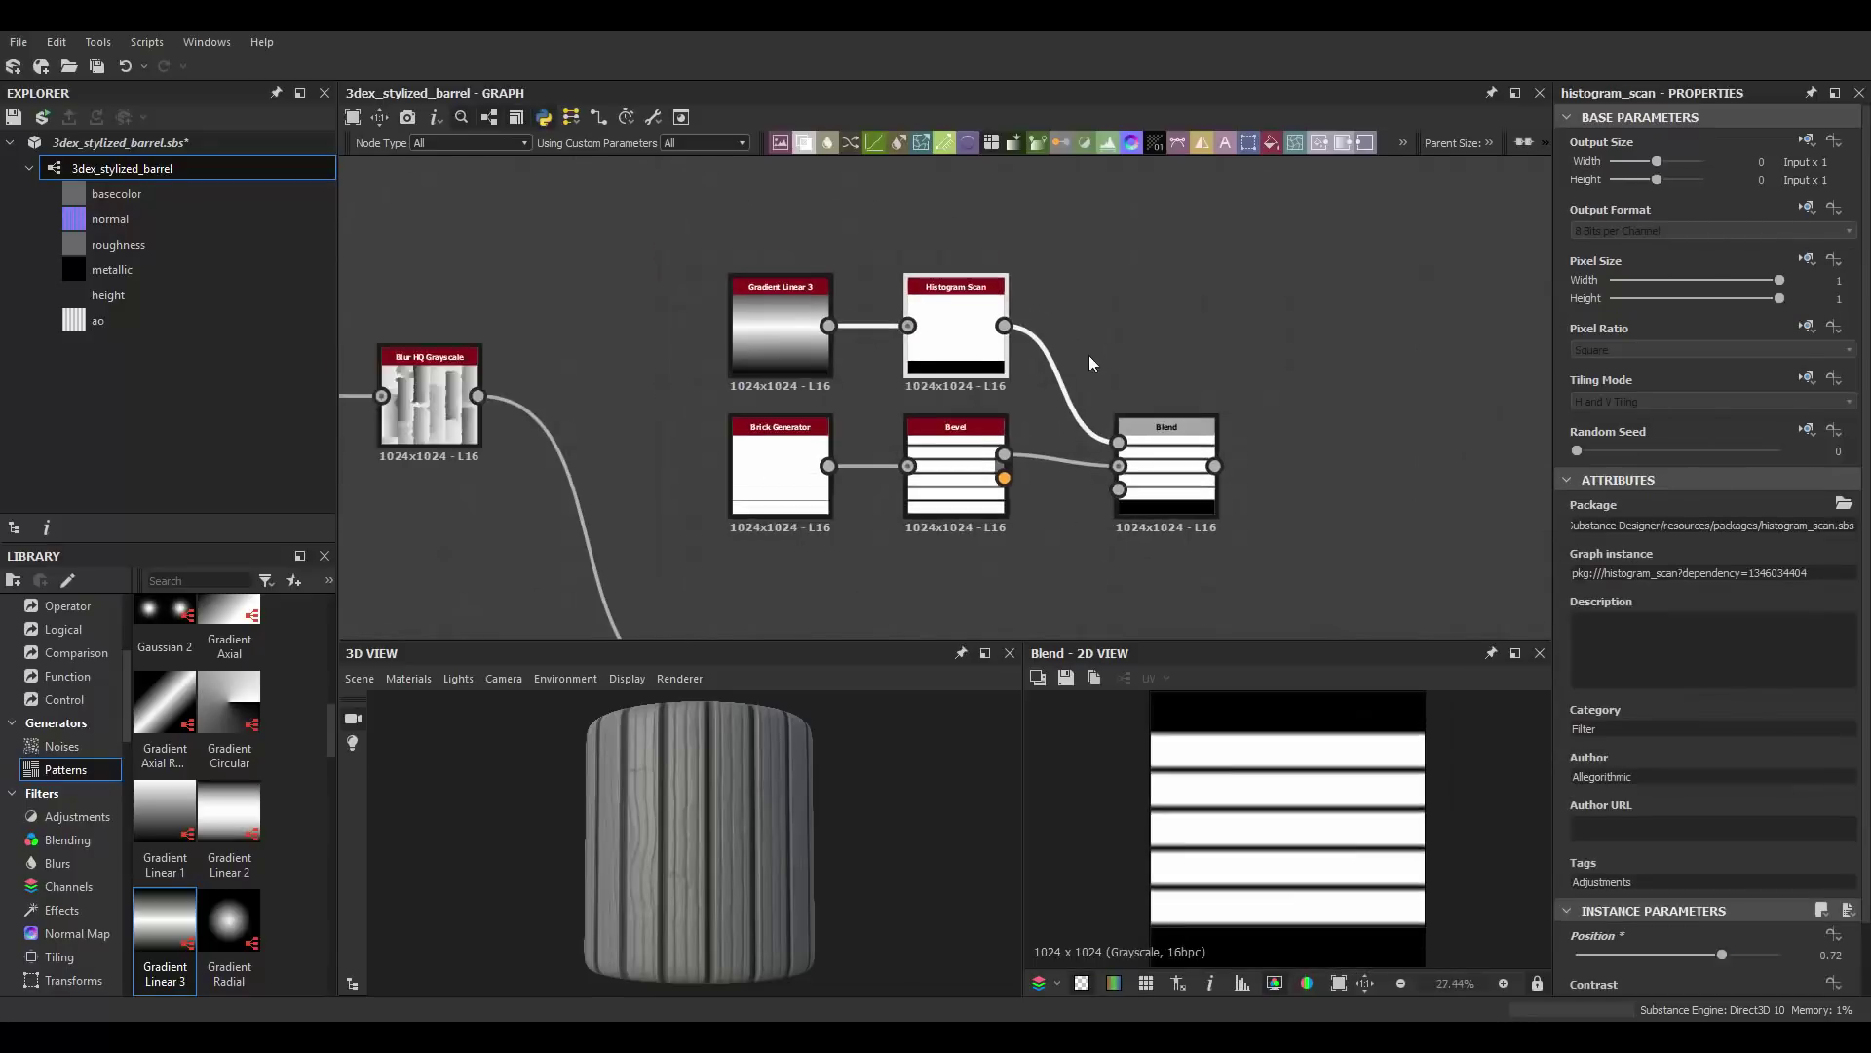
mouse_move(998, 273)
mouse_down()
mouse_move(1013, 209)
mouse_move(1218, 419)
mouse_up()
click(1291, 475)
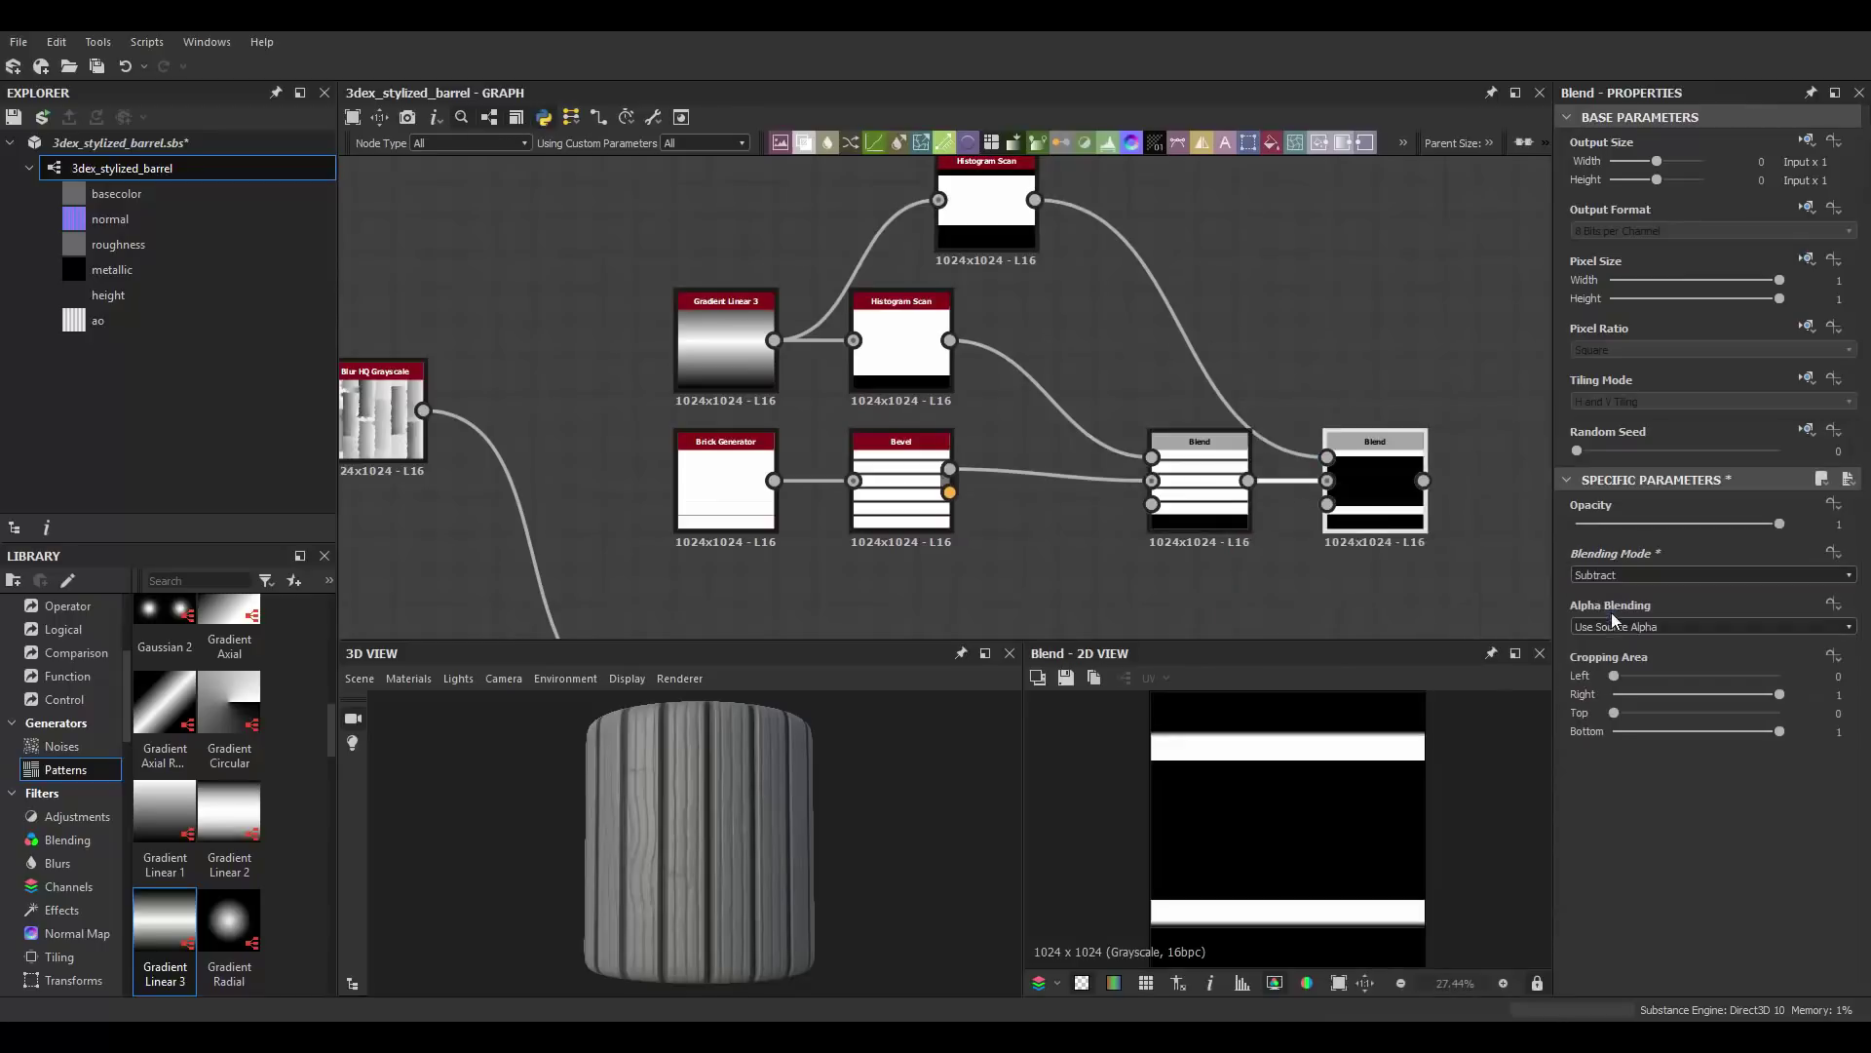
drag(1668, 954, 1665, 954)
scroll(1413, 848, down, 1)
scroll(1257, 283, down, 5)
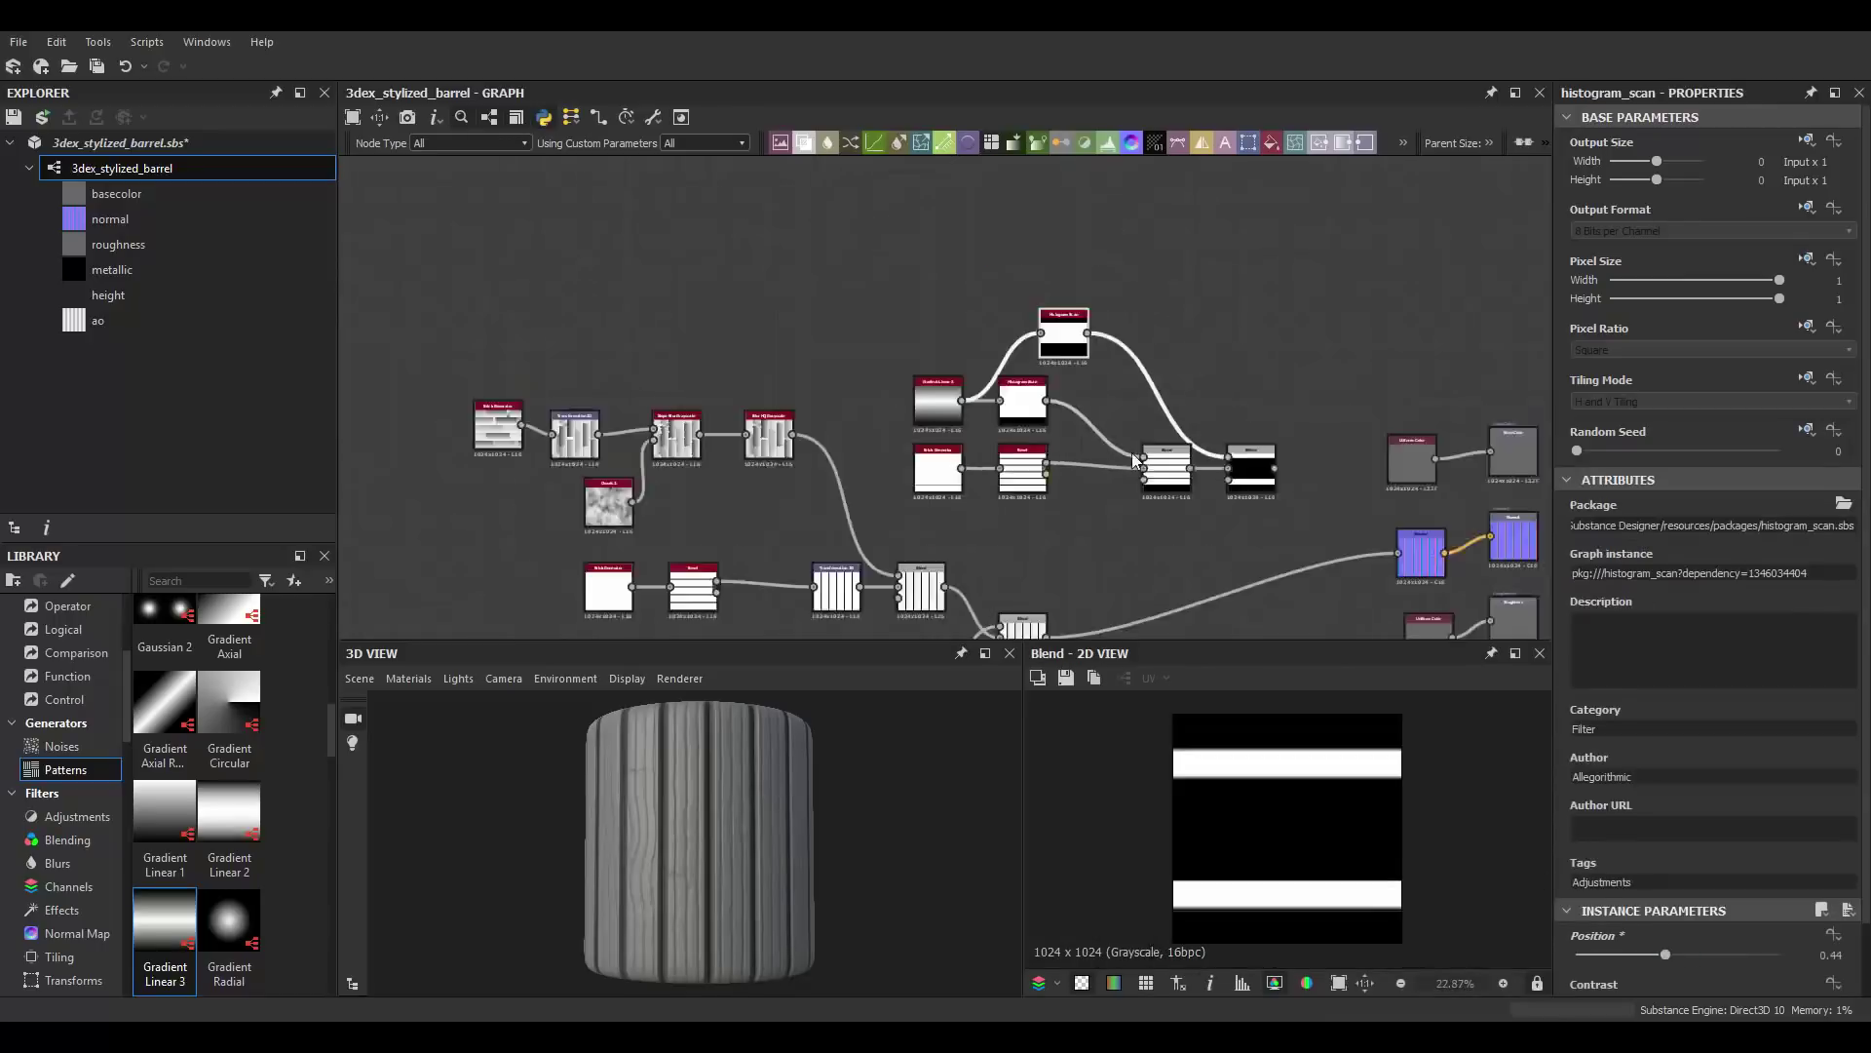
scroll(1128, 440, up, 3)
Step: Blend a vertical Gradient Linear 2 over the plank Blend in Multiply mode at 0.5 opacity
scroll(1102, 468, up, 3)
double_click(1097, 477)
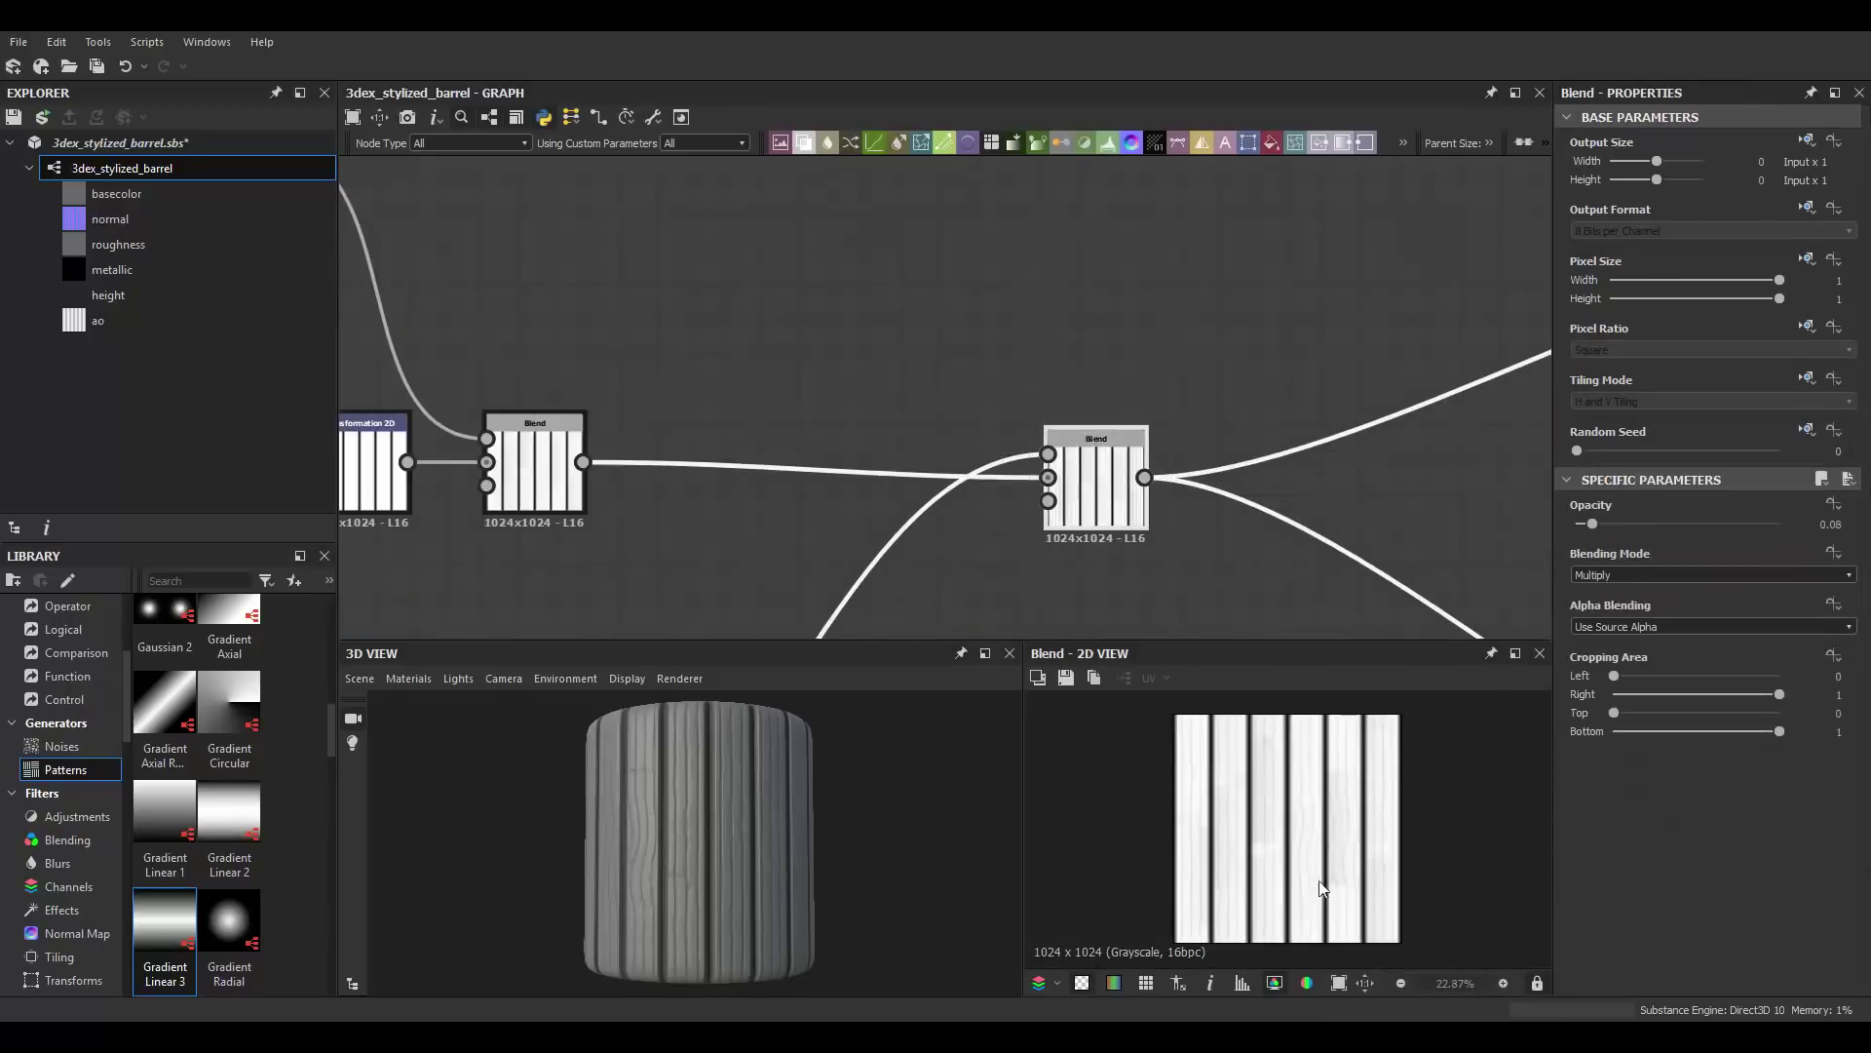
mouse_move(229, 814)
mouse_down()
mouse_move(967, 377)
mouse_move(1213, 456)
mouse_up()
click(1212, 451)
drag(965, 371, 1062, 303)
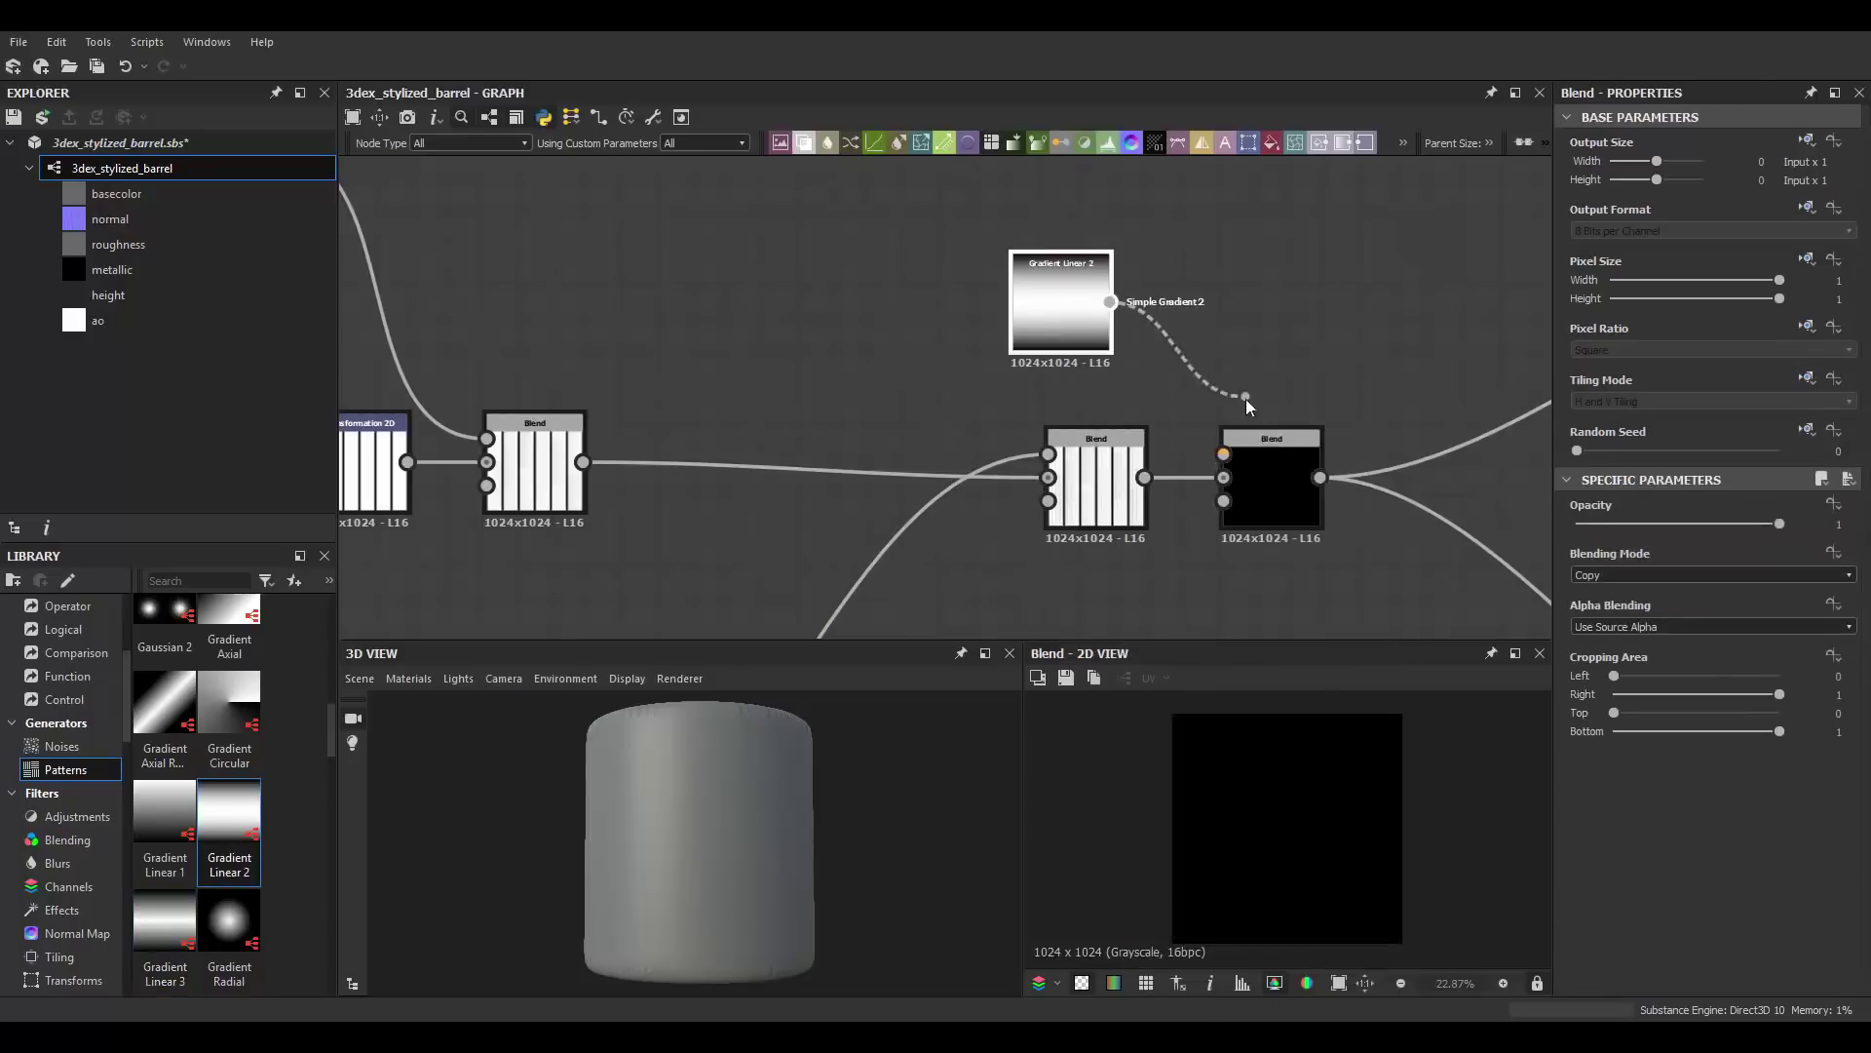
click(1612, 610)
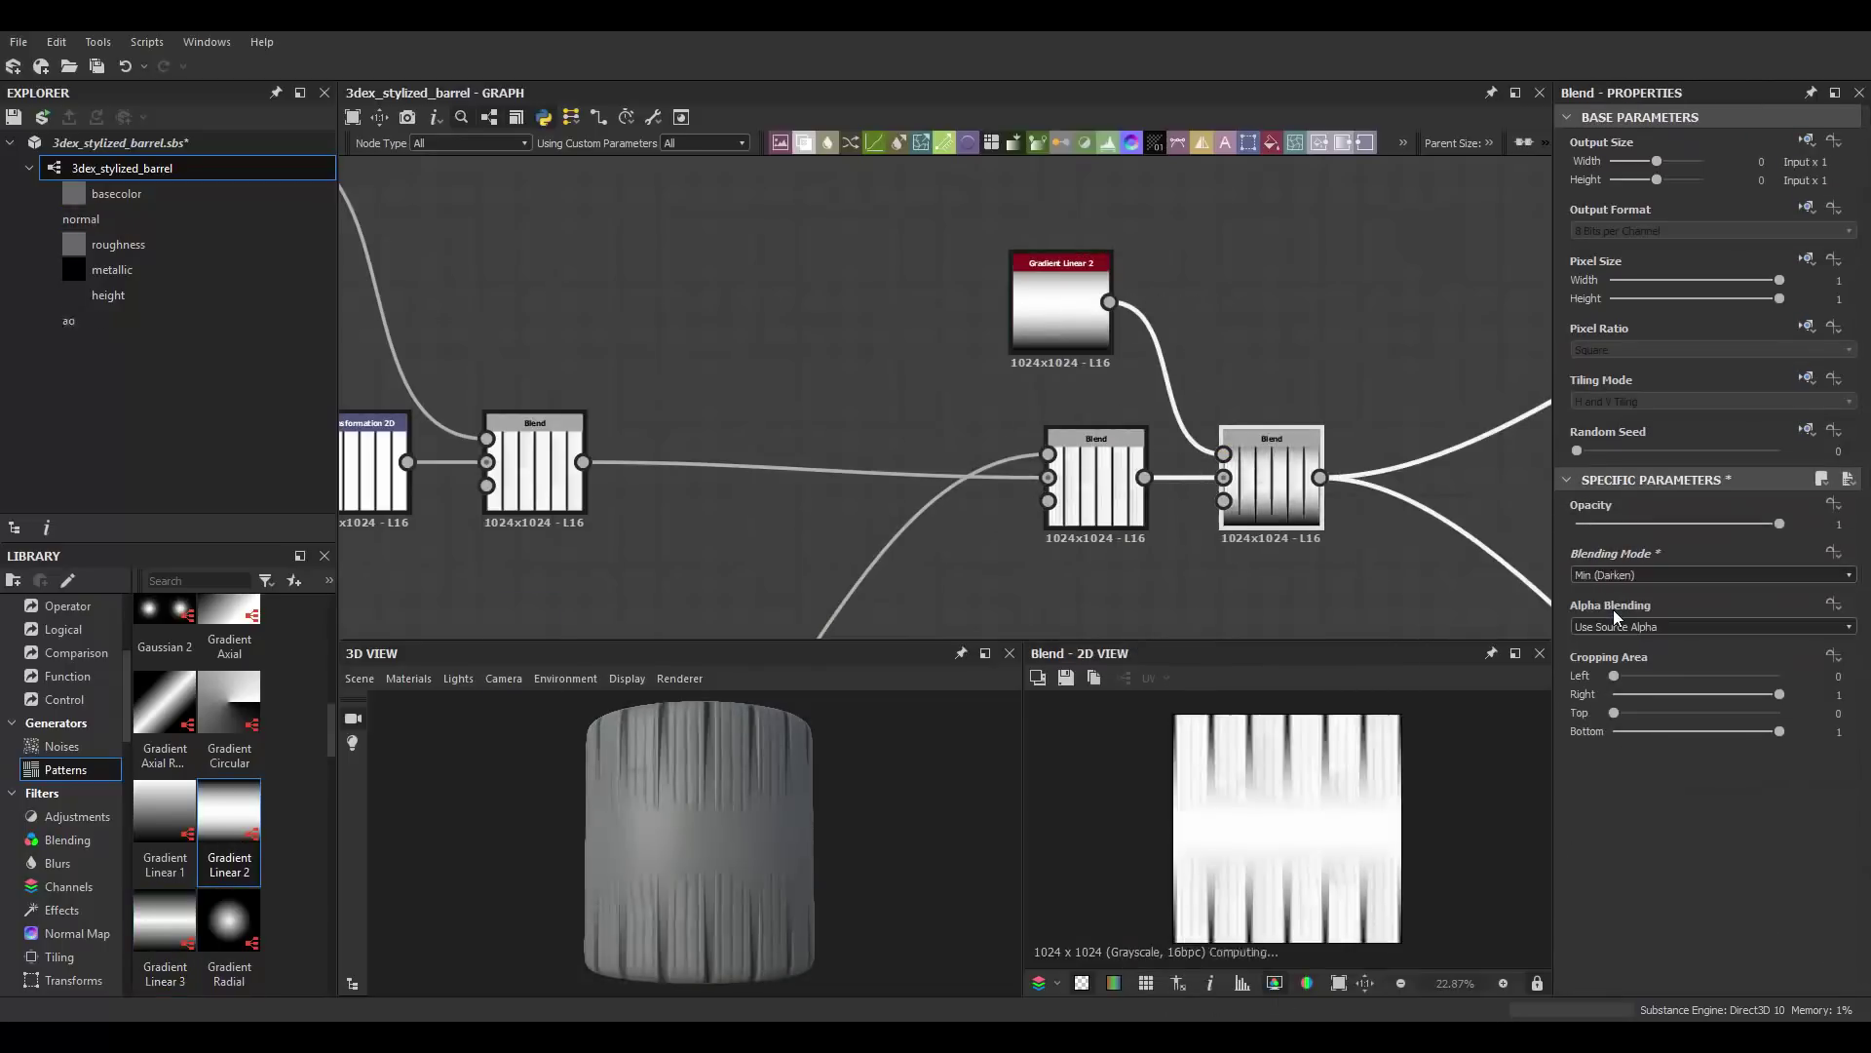
drag(1780, 523, 1700, 525)
click(1711, 575)
click(1649, 642)
Step: Shape the gradient with a Curve that darkens its midtones, then preview the result
click(1061, 302)
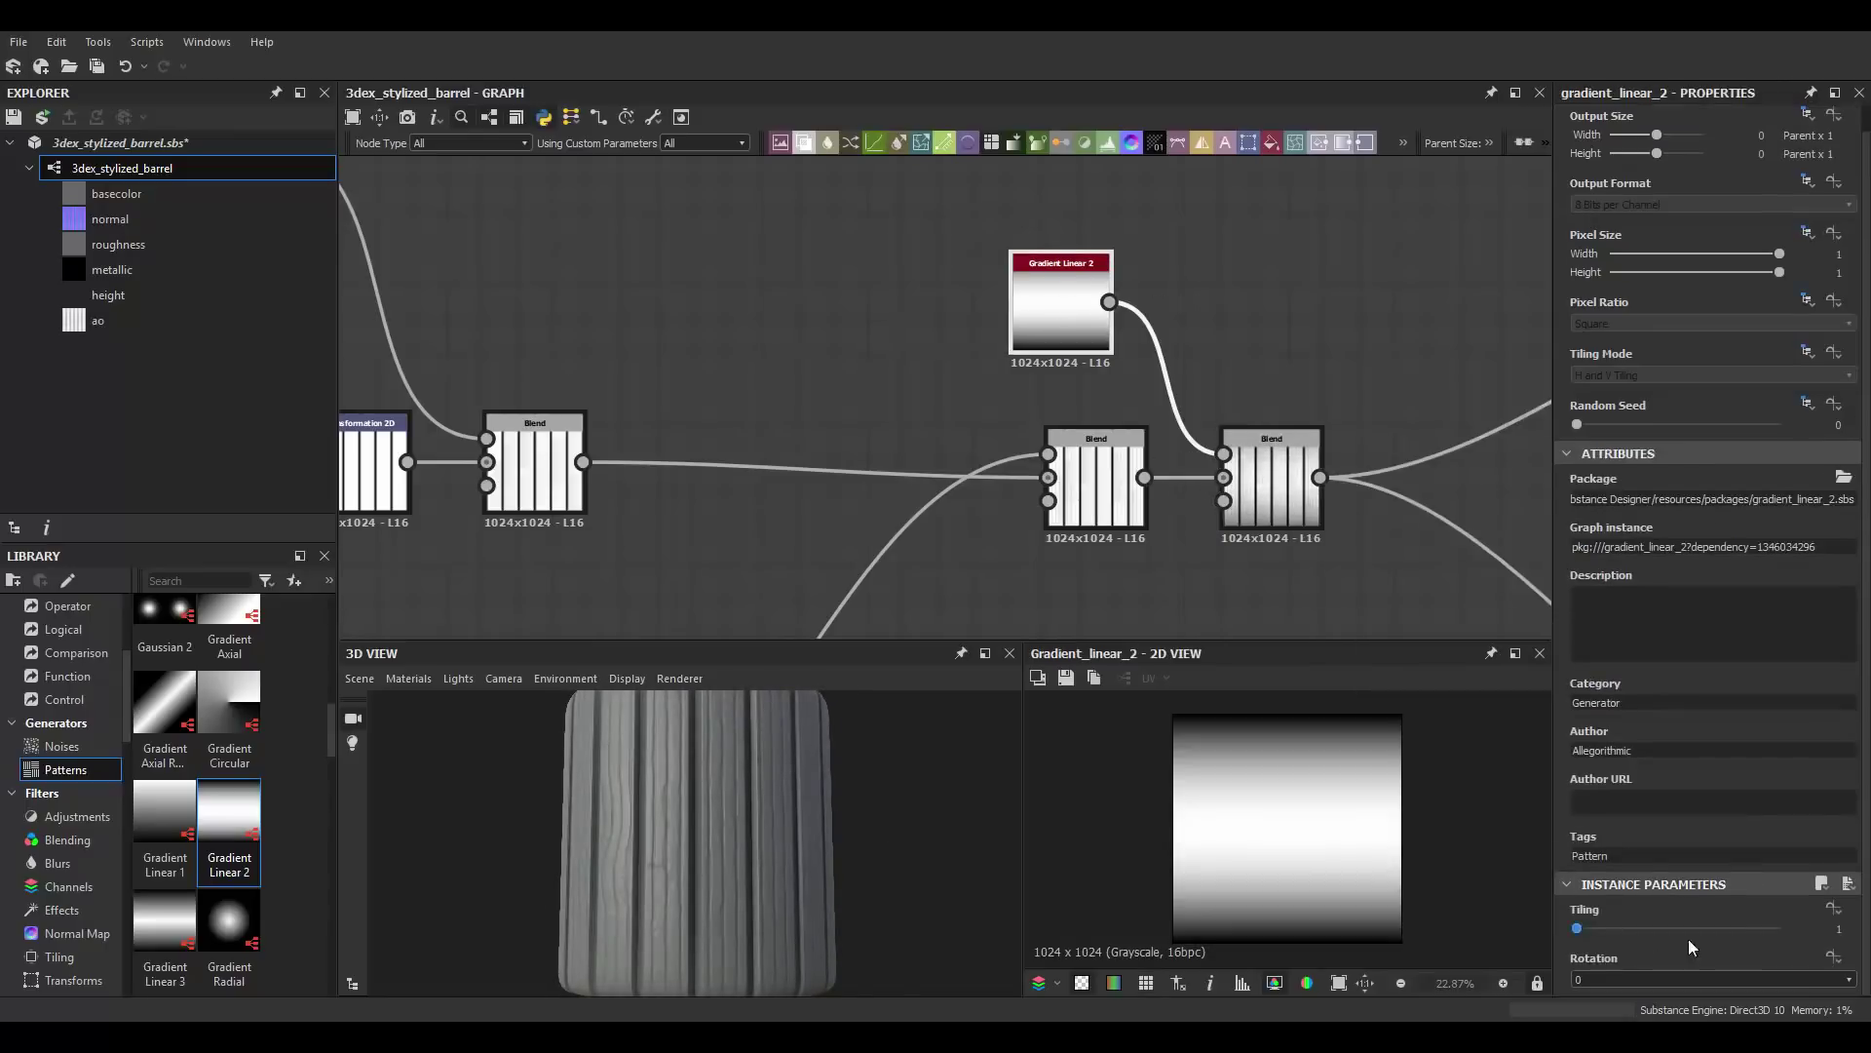
drag(153, 923, 885, 271)
middle_drag(1055, 307, 1032, 384)
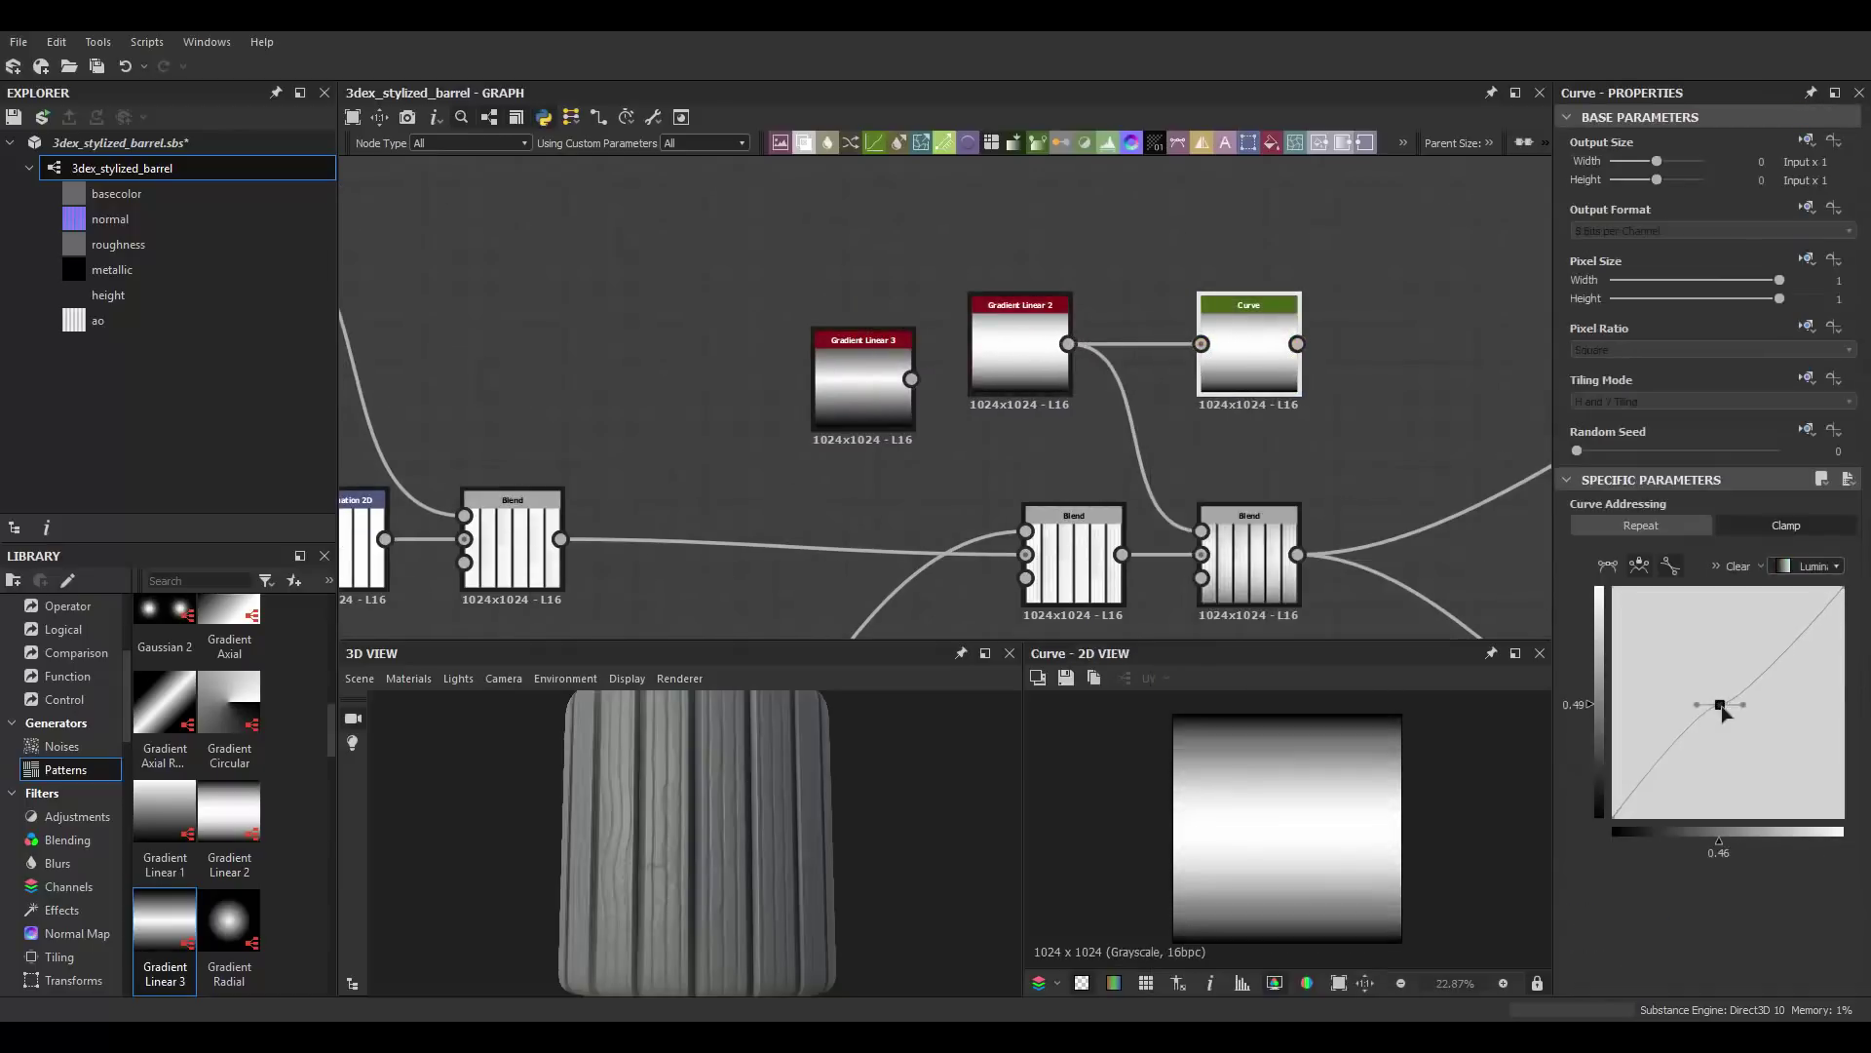
drag(1721, 706, 1758, 749)
double_click(1249, 555)
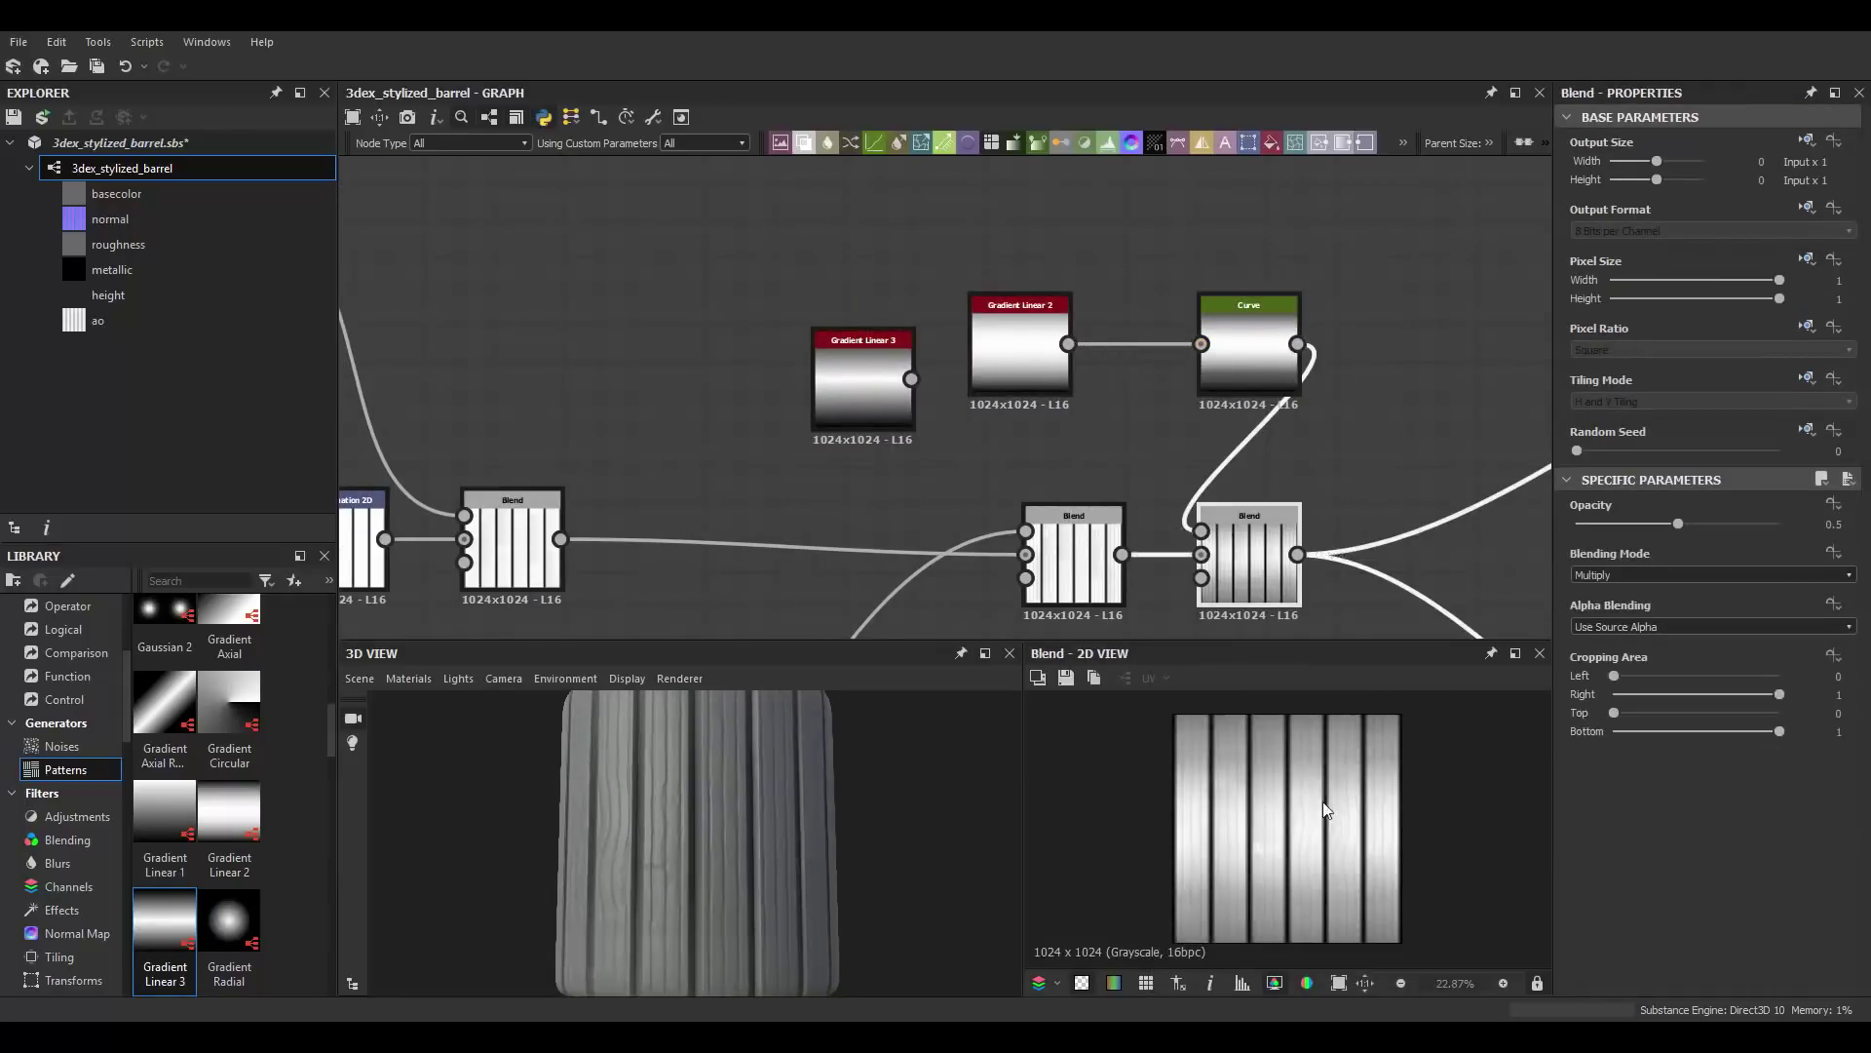
scroll(975, 390, down, 3)
middle_drag(1027, 345, 1114, 287)
scroll(1114, 288, up, 3)
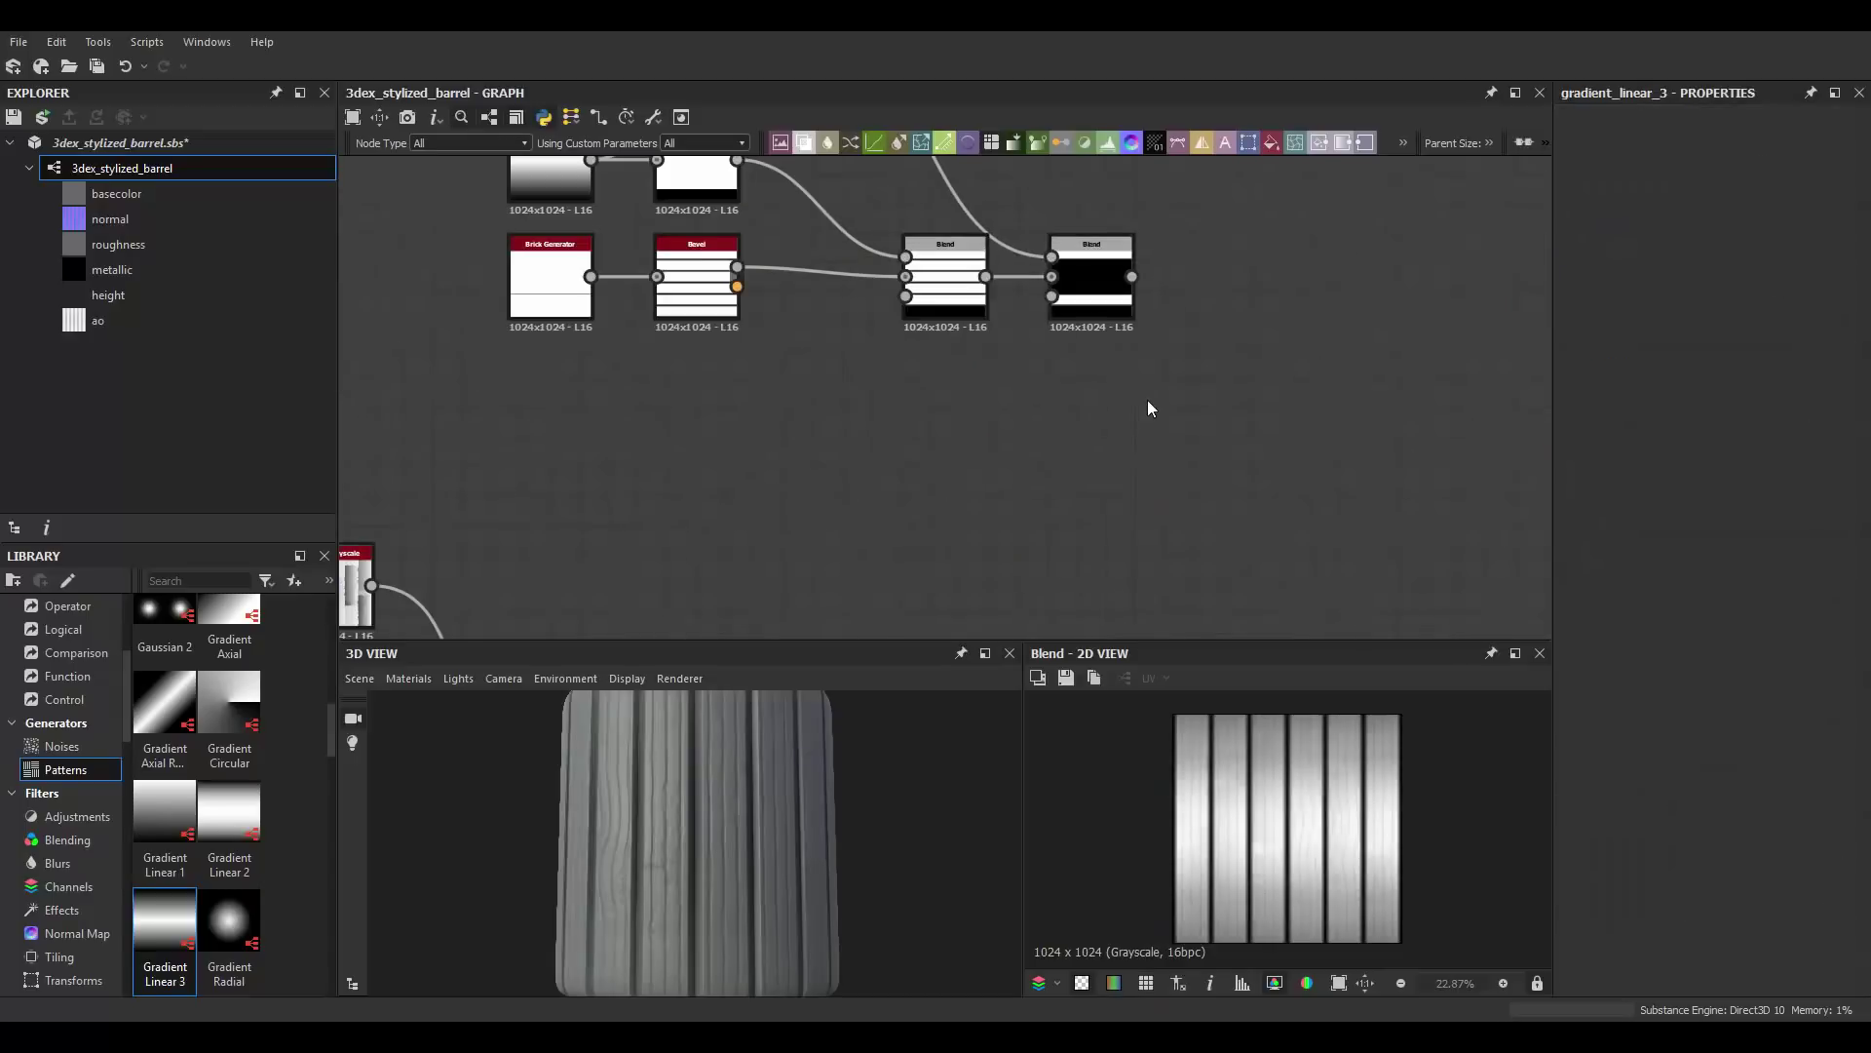
Step: Add a Cells 4 noise blended into the band mask at 0.1 opacity
key(space)
text(cells)
click(1198, 514)
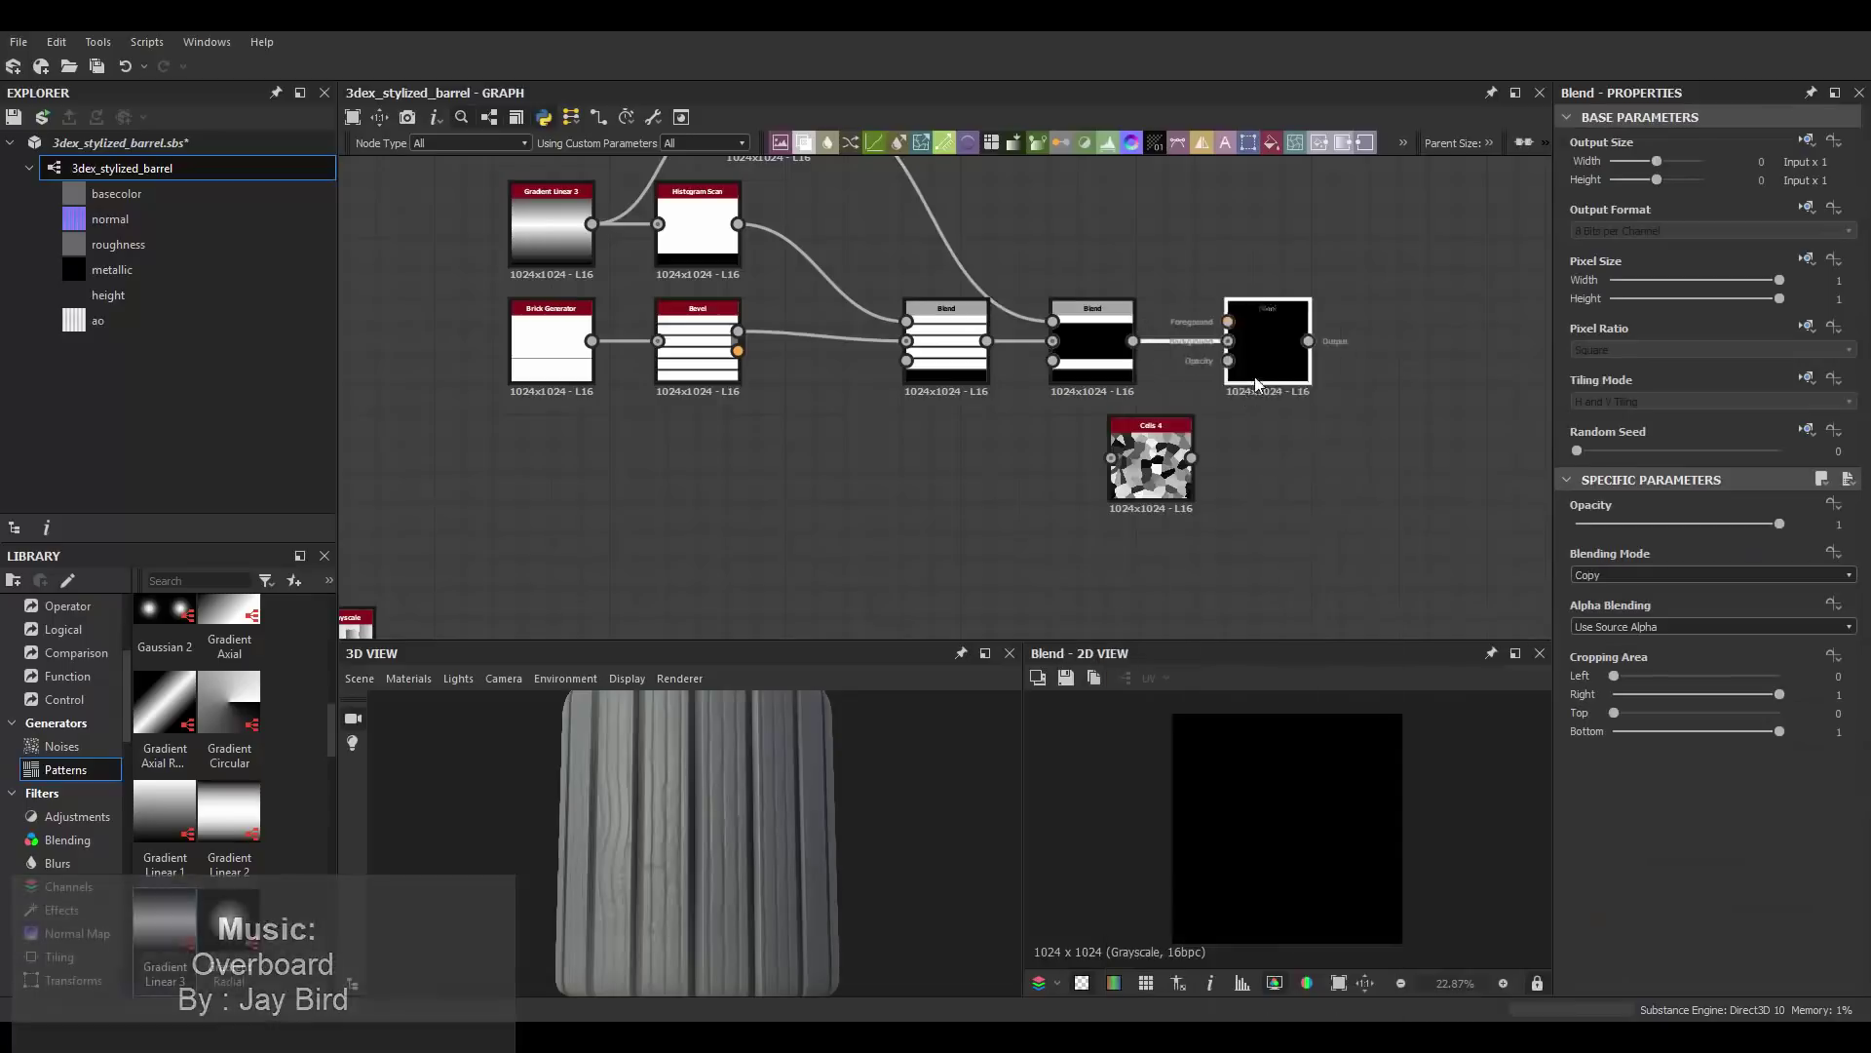
drag(1604, 524, 1596, 524)
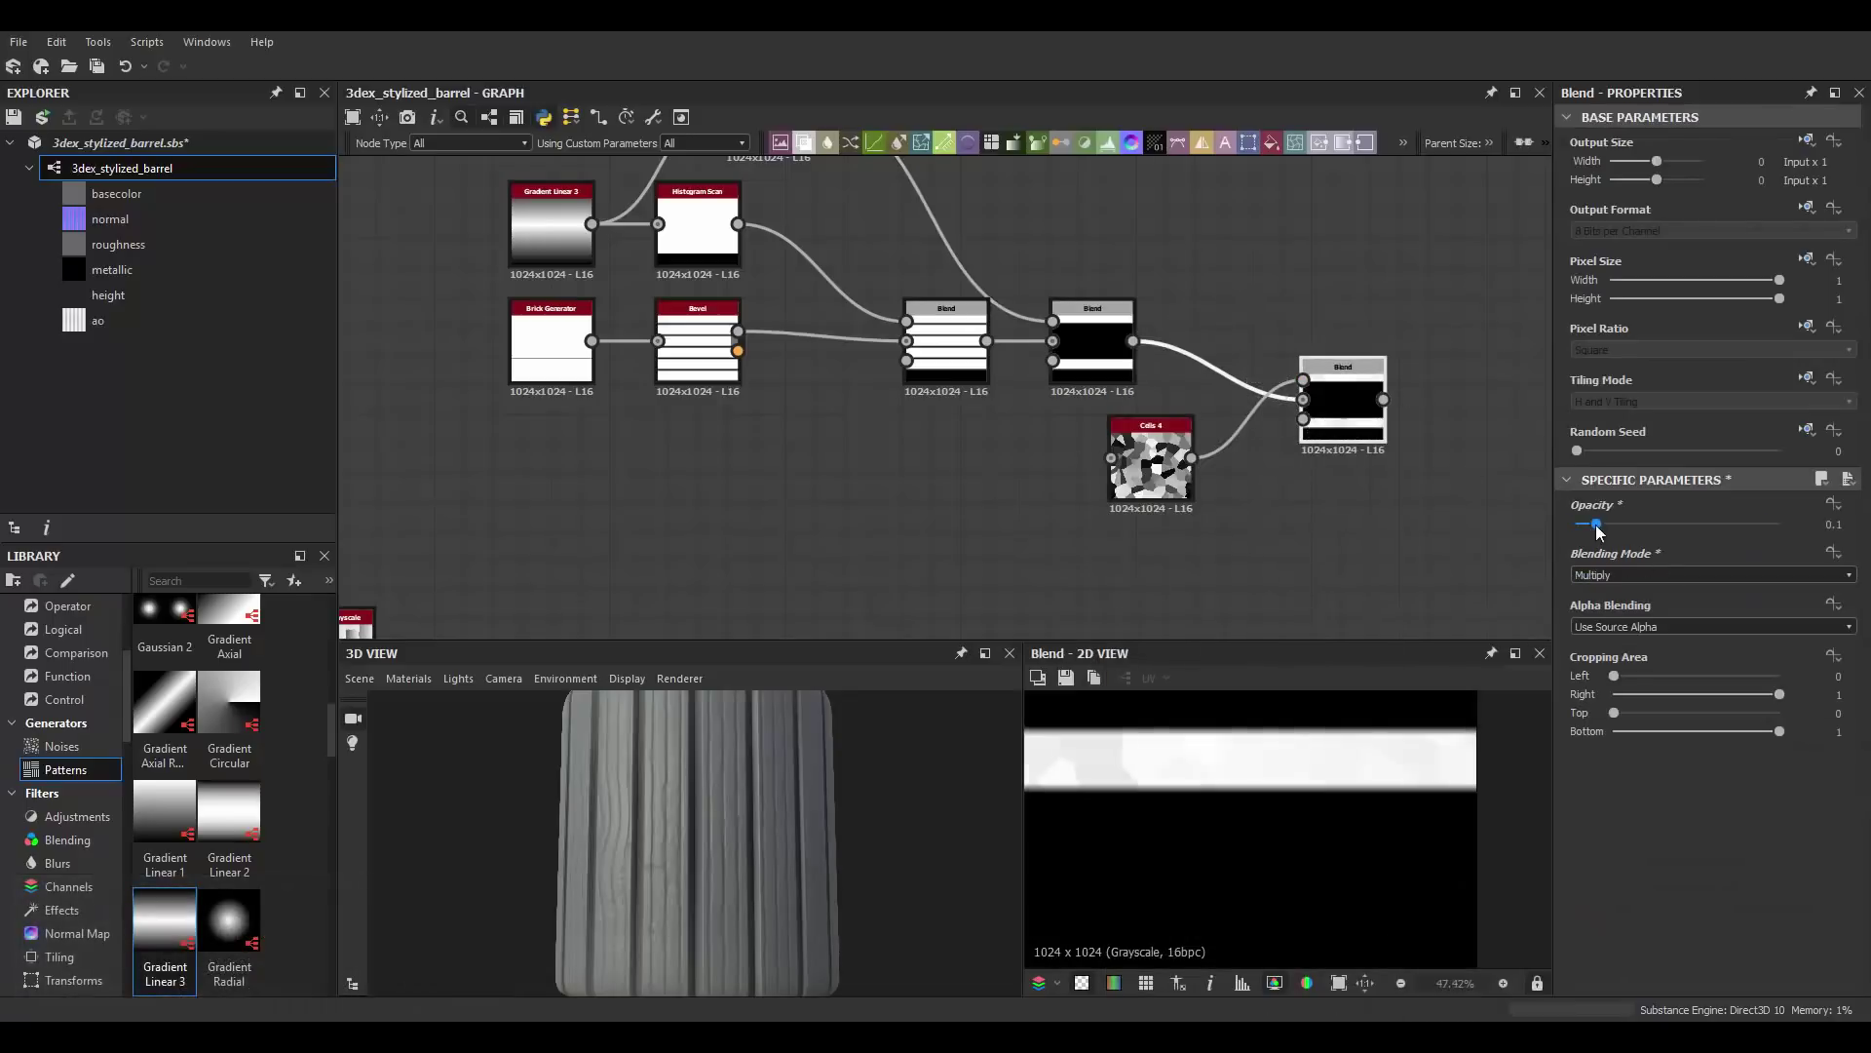
scroll(1267, 517, down, 3)
scroll(1267, 516, up, 2)
Step: Insert a new Blend merging the bands and planks, set to Switch mode
key(space)
text(bl)
key(Return)
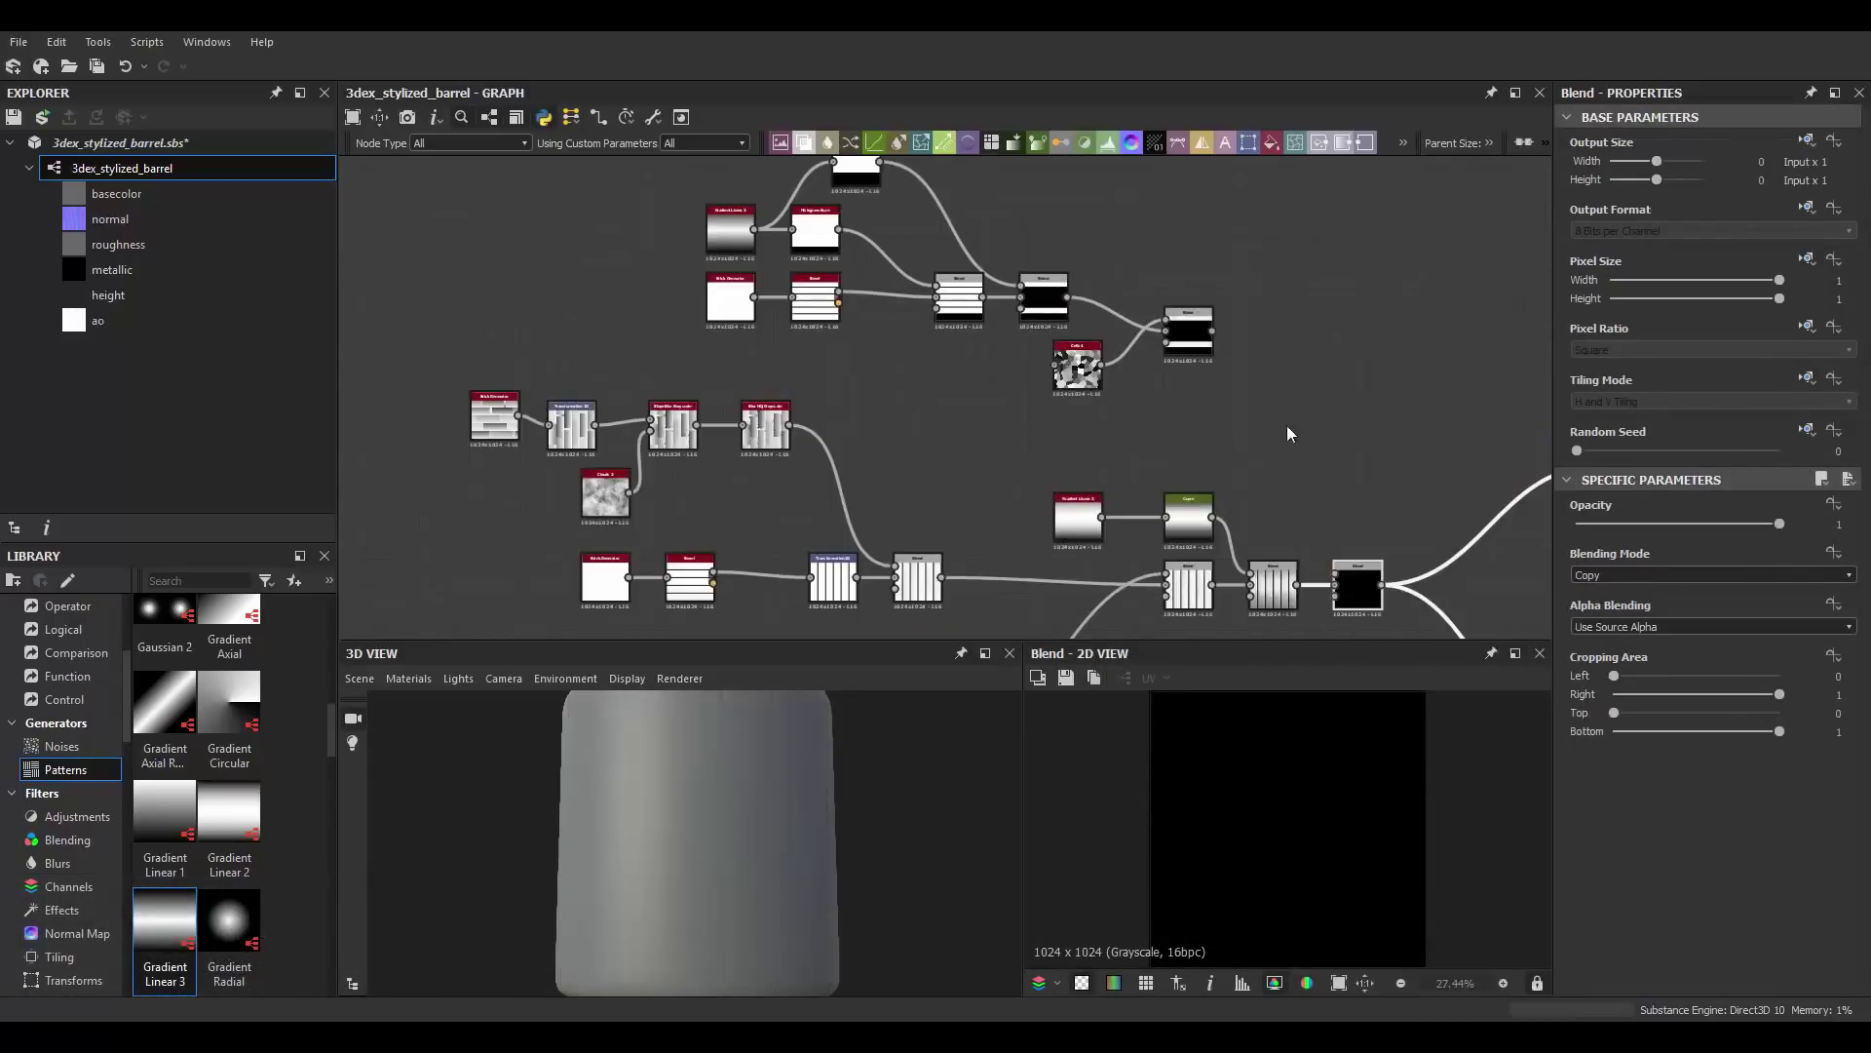
scroll(1296, 517, up, 3)
click(1610, 574)
click(1610, 607)
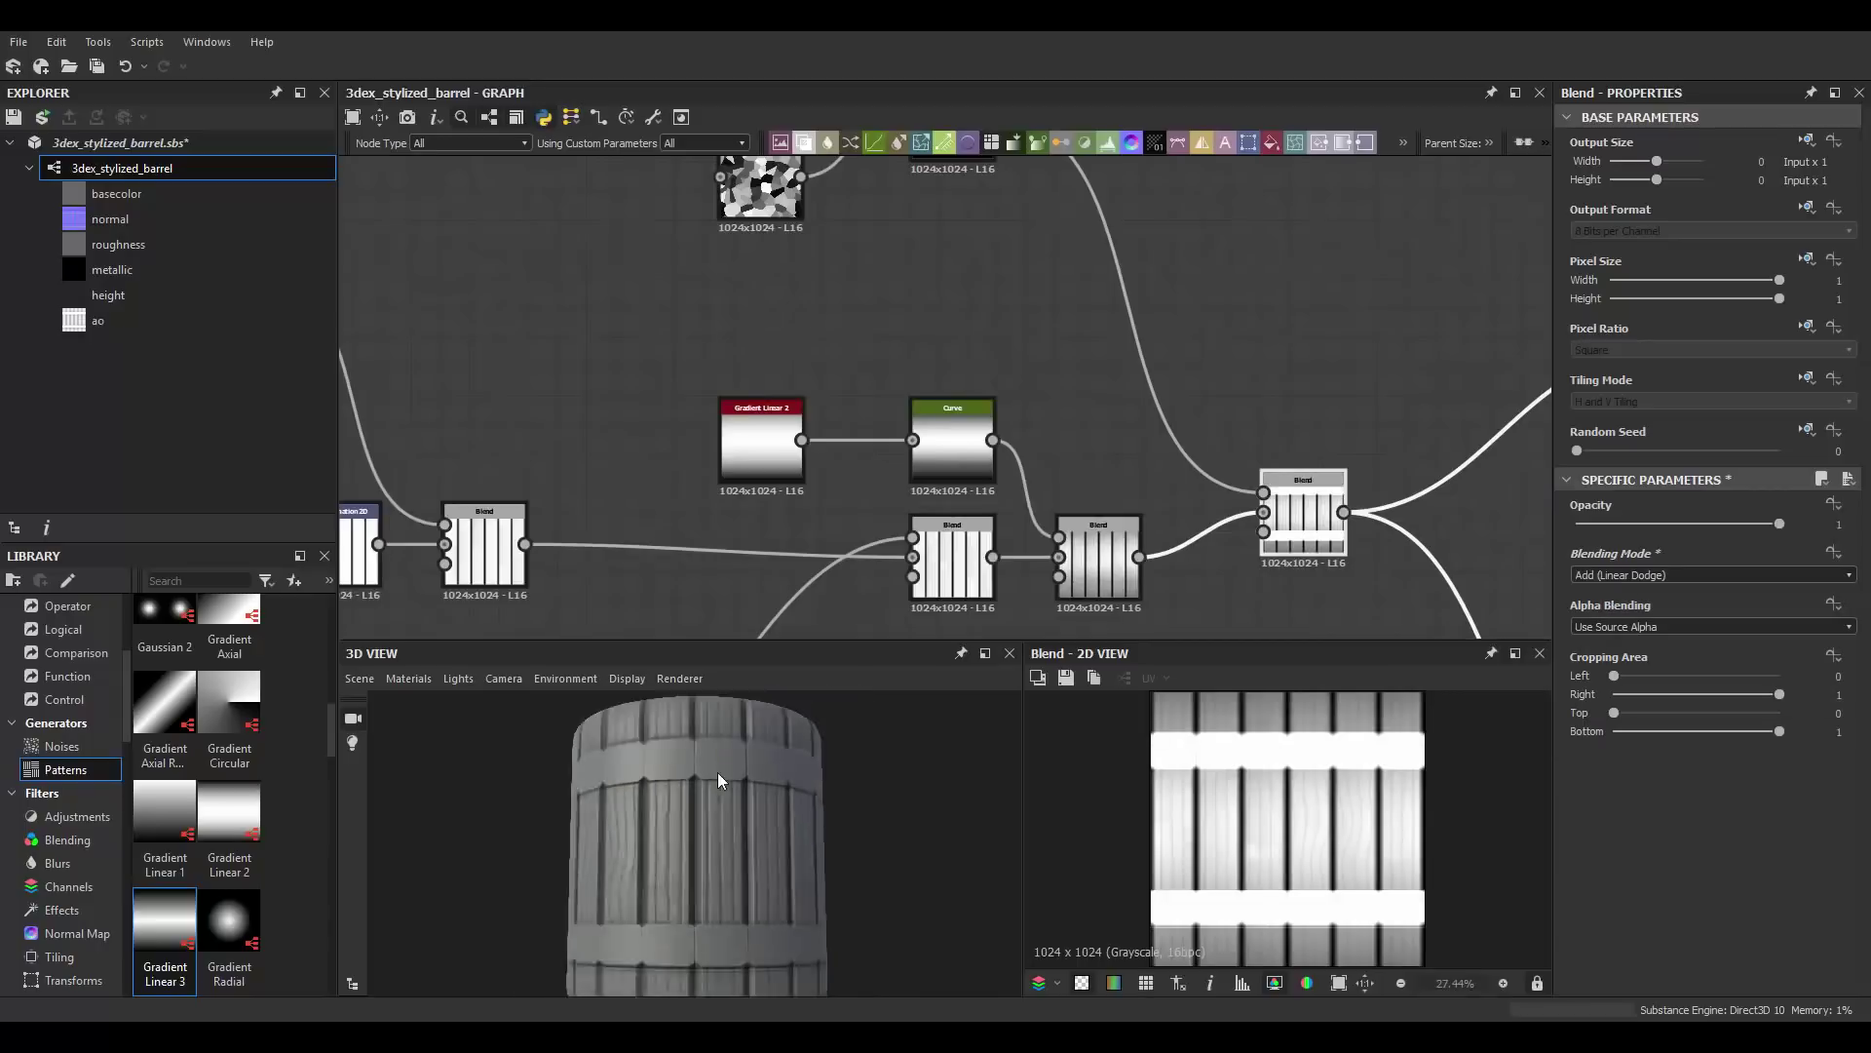
click(1655, 575)
click(1645, 599)
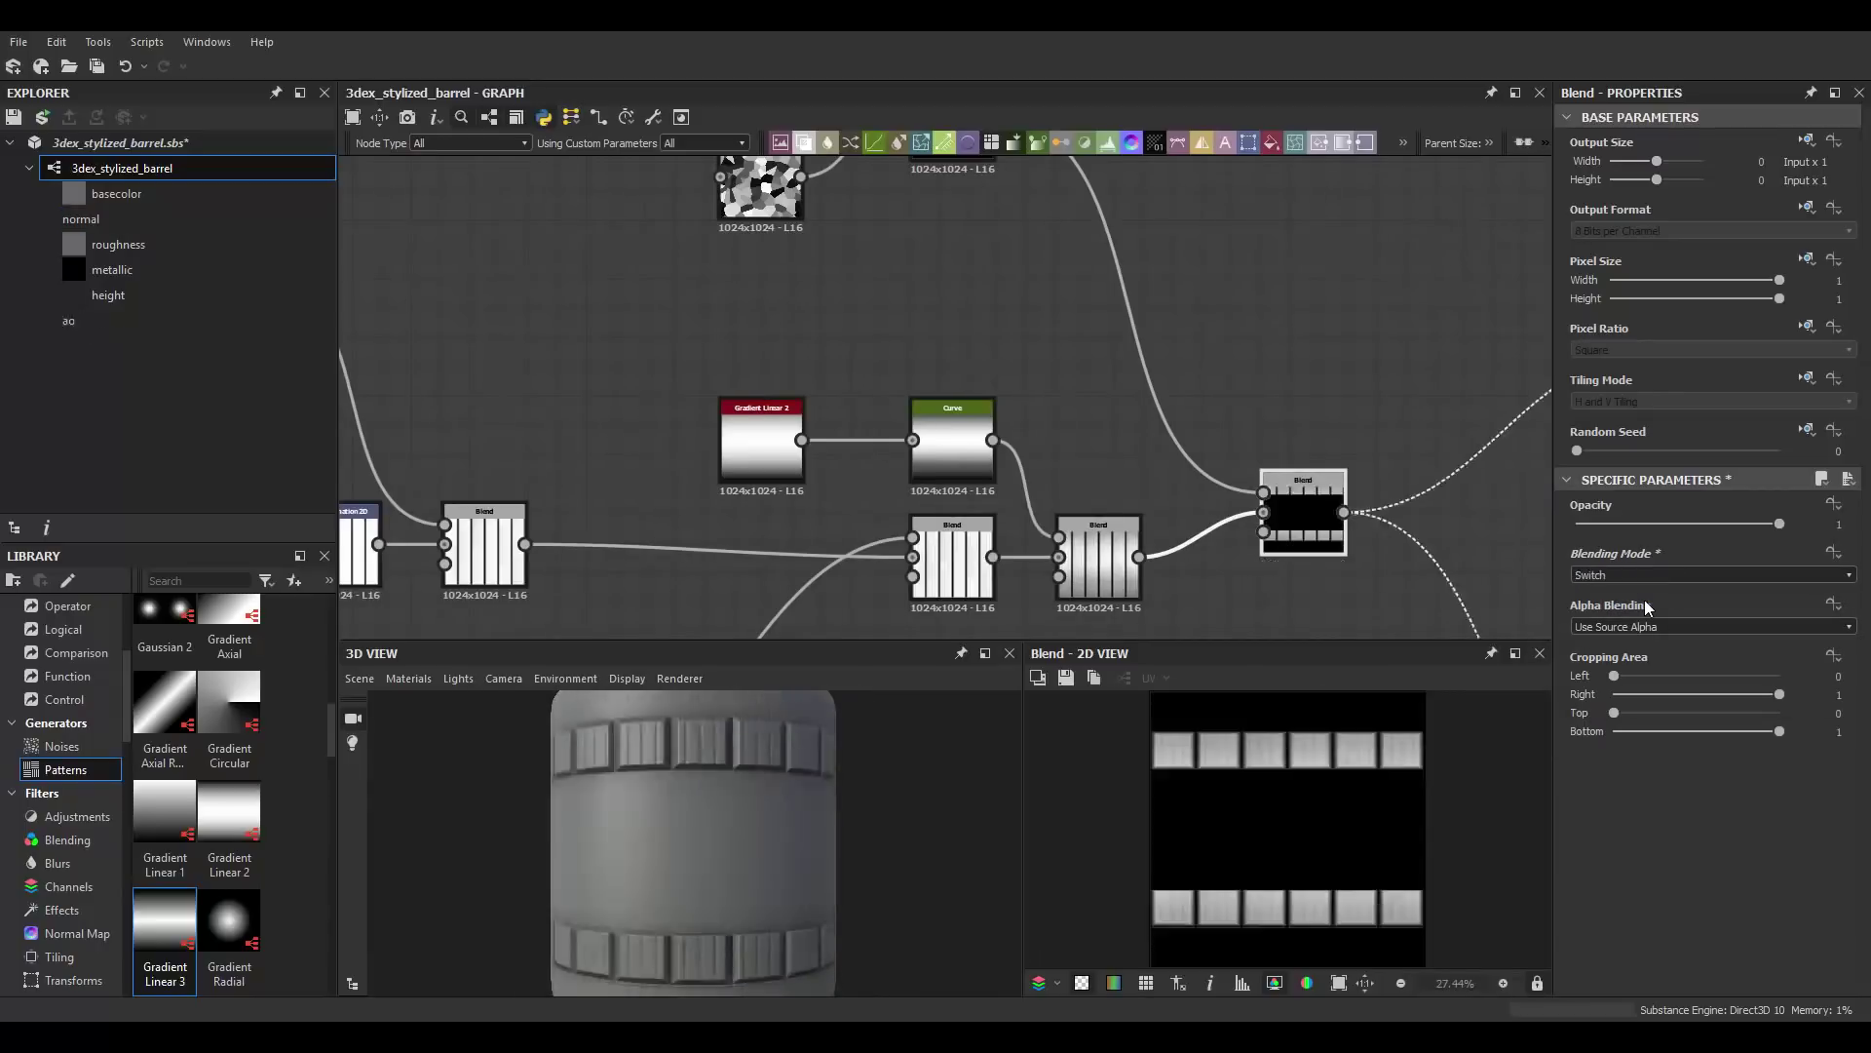
scroll(1394, 721, up, 4)
Step: Adjust the band Bevel distance and lower the noise blend opacity to 0.15
mouse_move(863, 759)
mouse_down()
mouse_move(712, 811)
mouse_move(712, 781)
mouse_up()
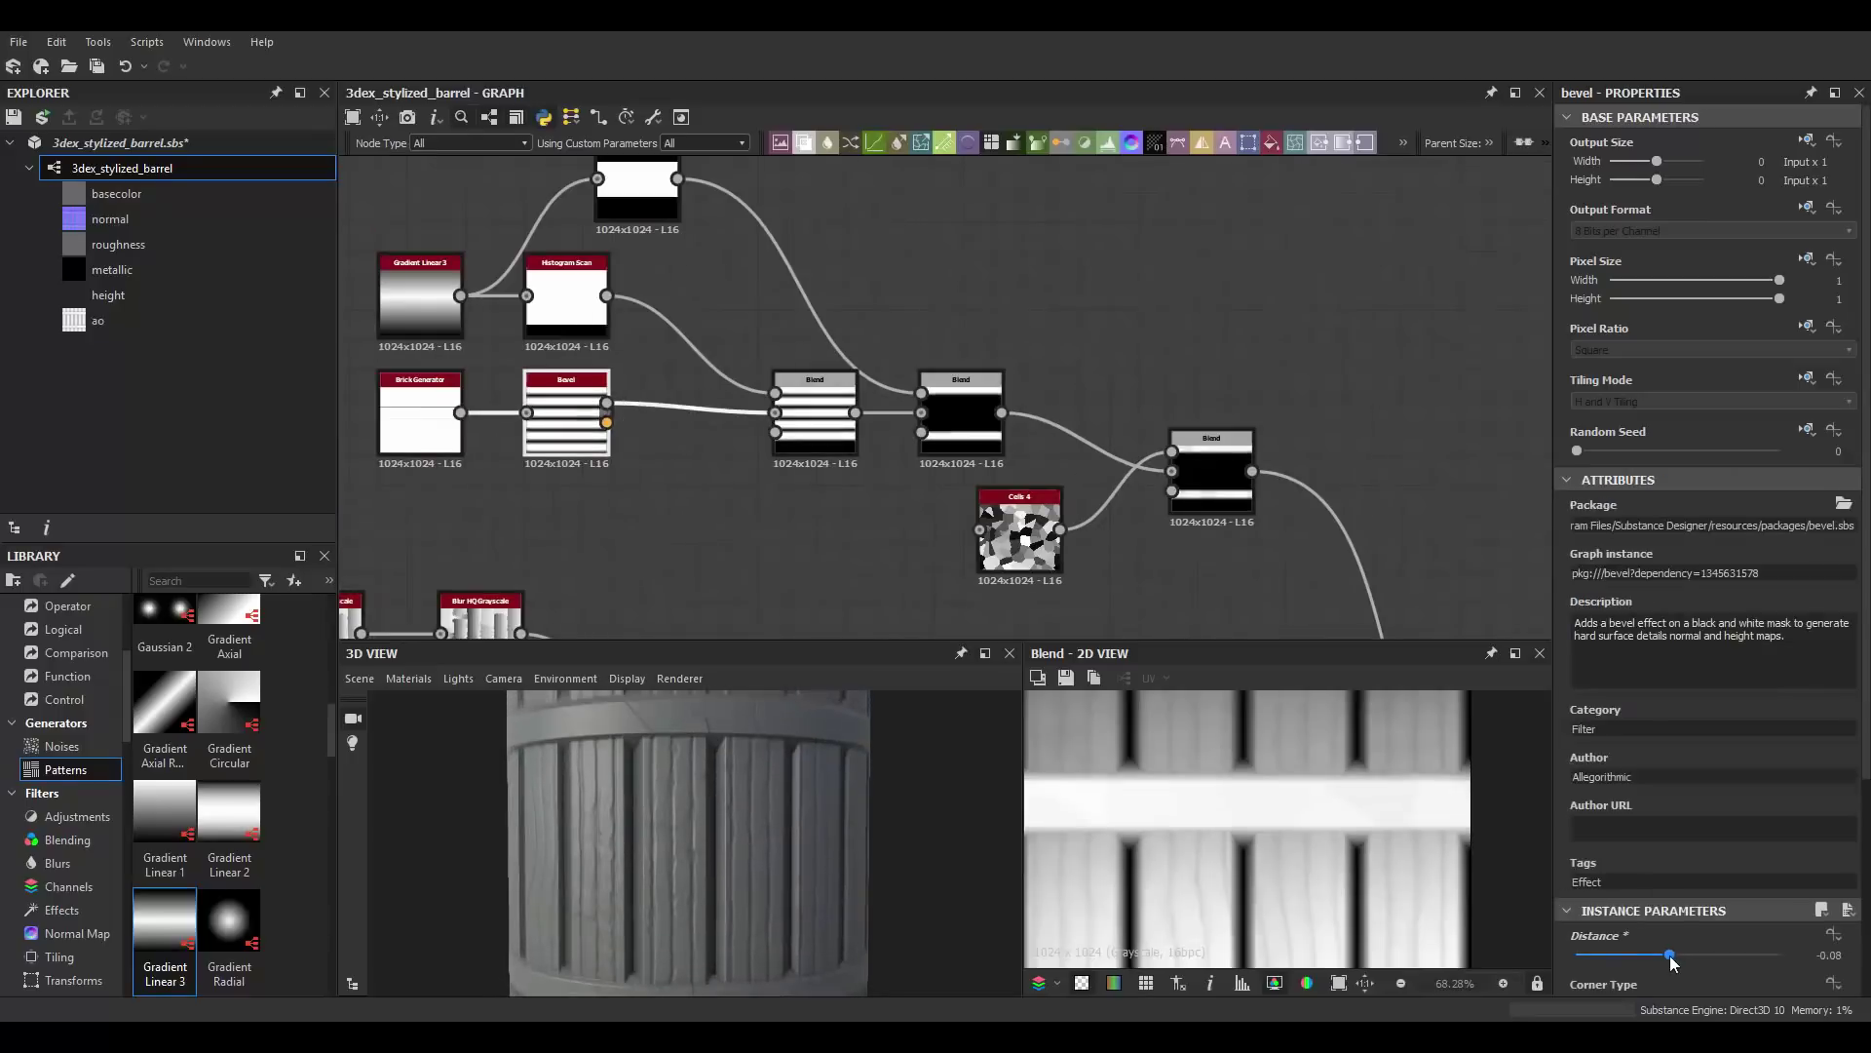
drag(1677, 962, 1673, 962)
scroll(876, 874, down, 4)
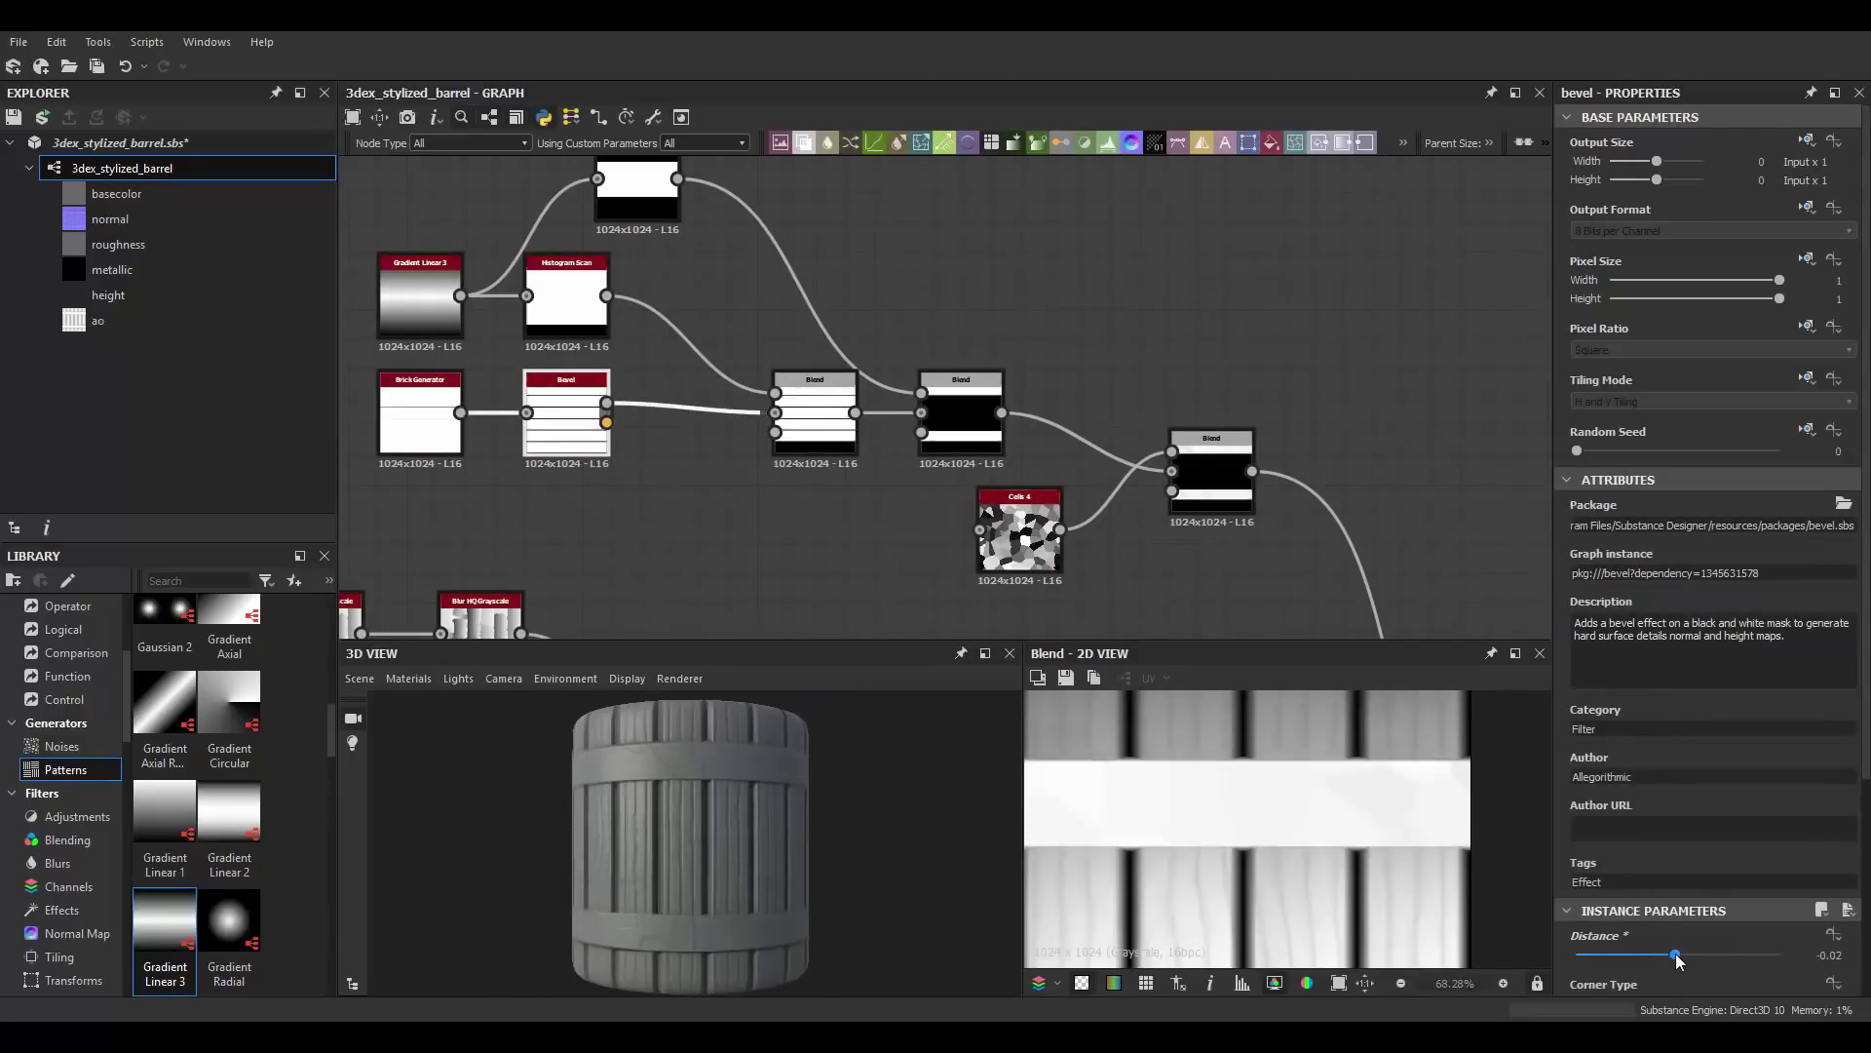
scroll(712, 733, up, 5)
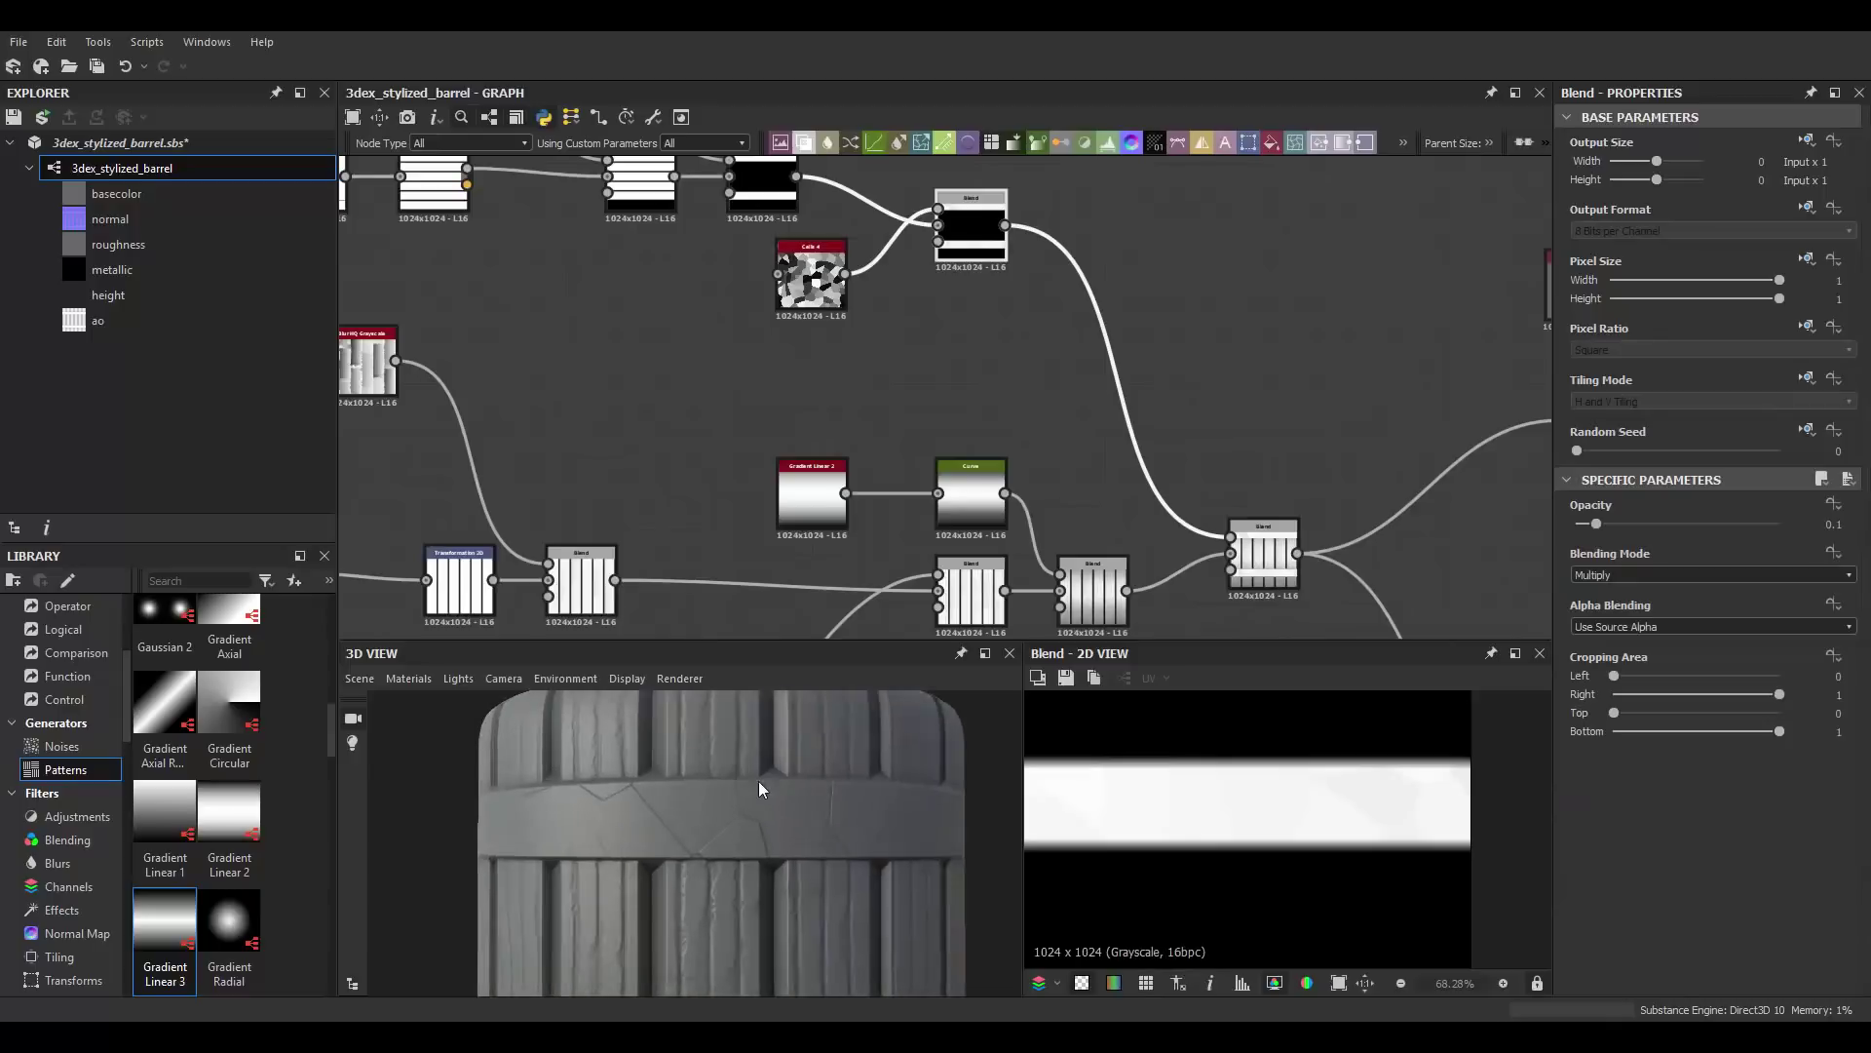
drag(1617, 524, 1607, 524)
scroll(672, 210, up, 2)
Step: Replace Cells 4 with a Cells 1 noise and set its blend to Subtract
middle_drag(956, 241, 836, 346)
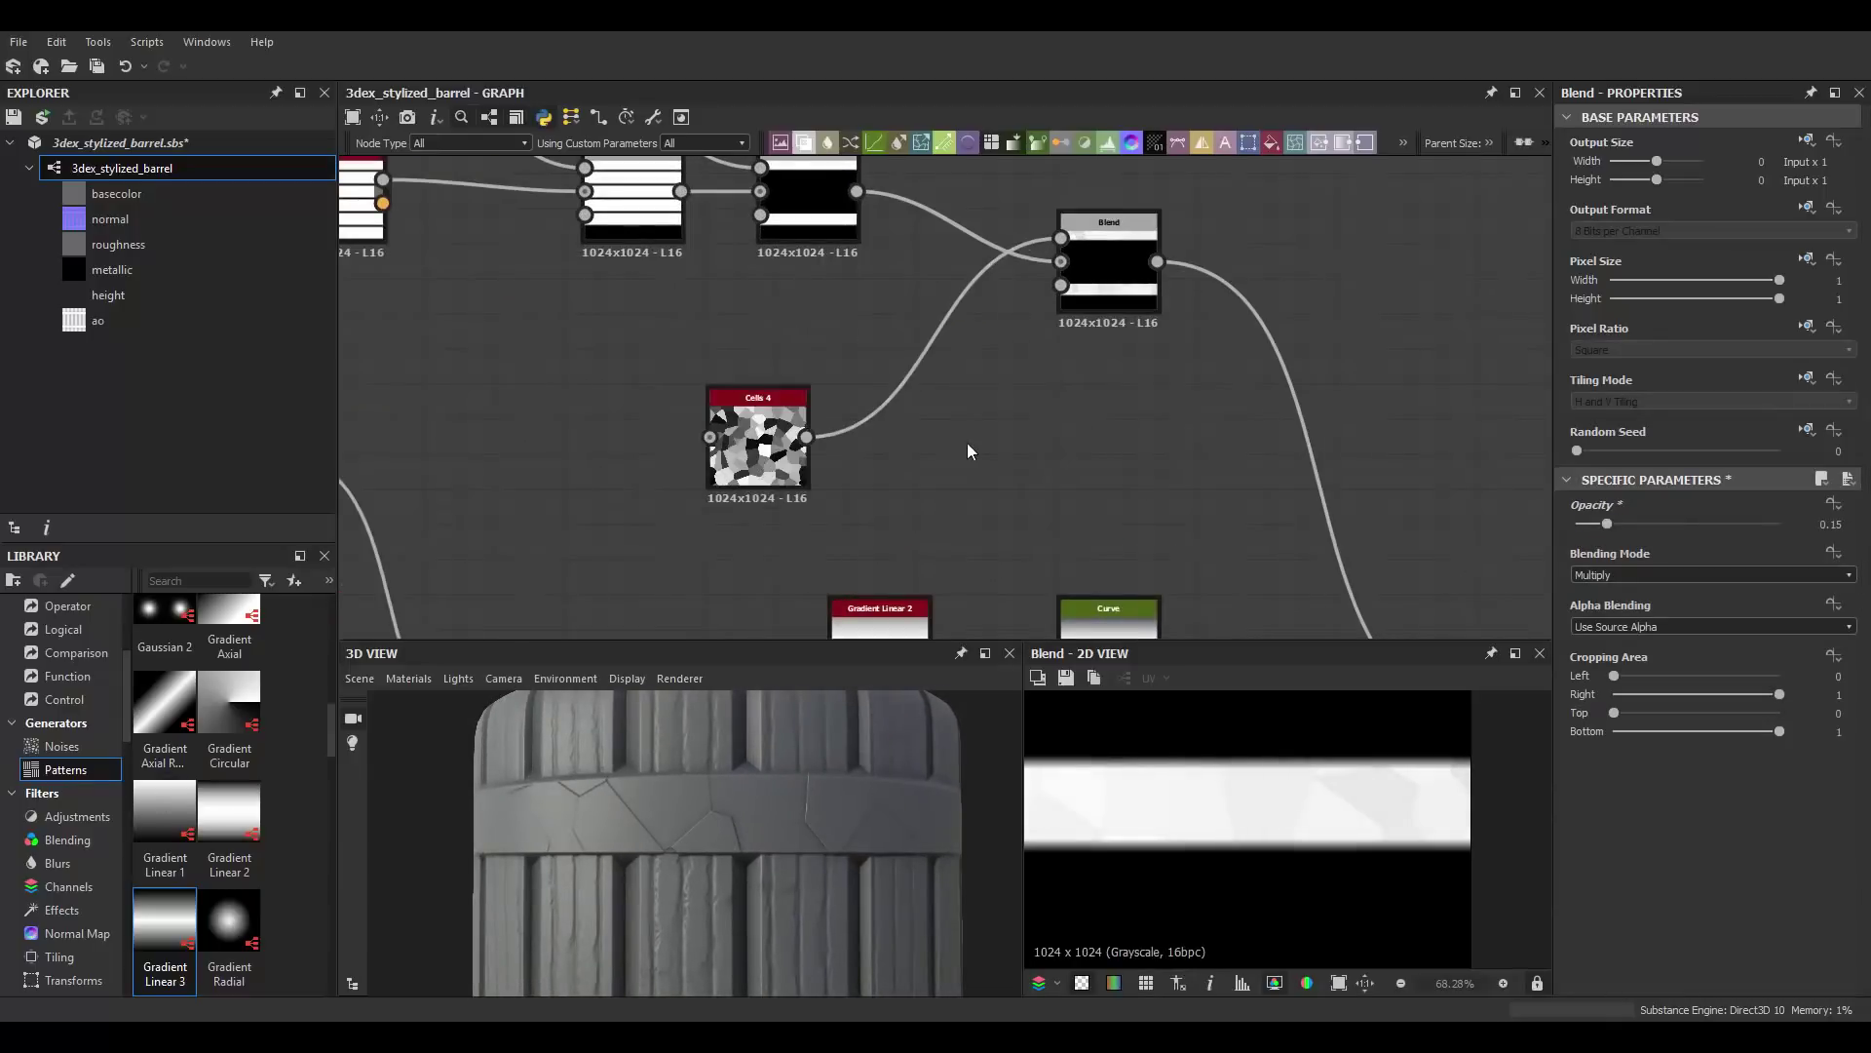
click(62, 746)
drag(165, 846, 933, 474)
scroll(1197, 788, down, 5)
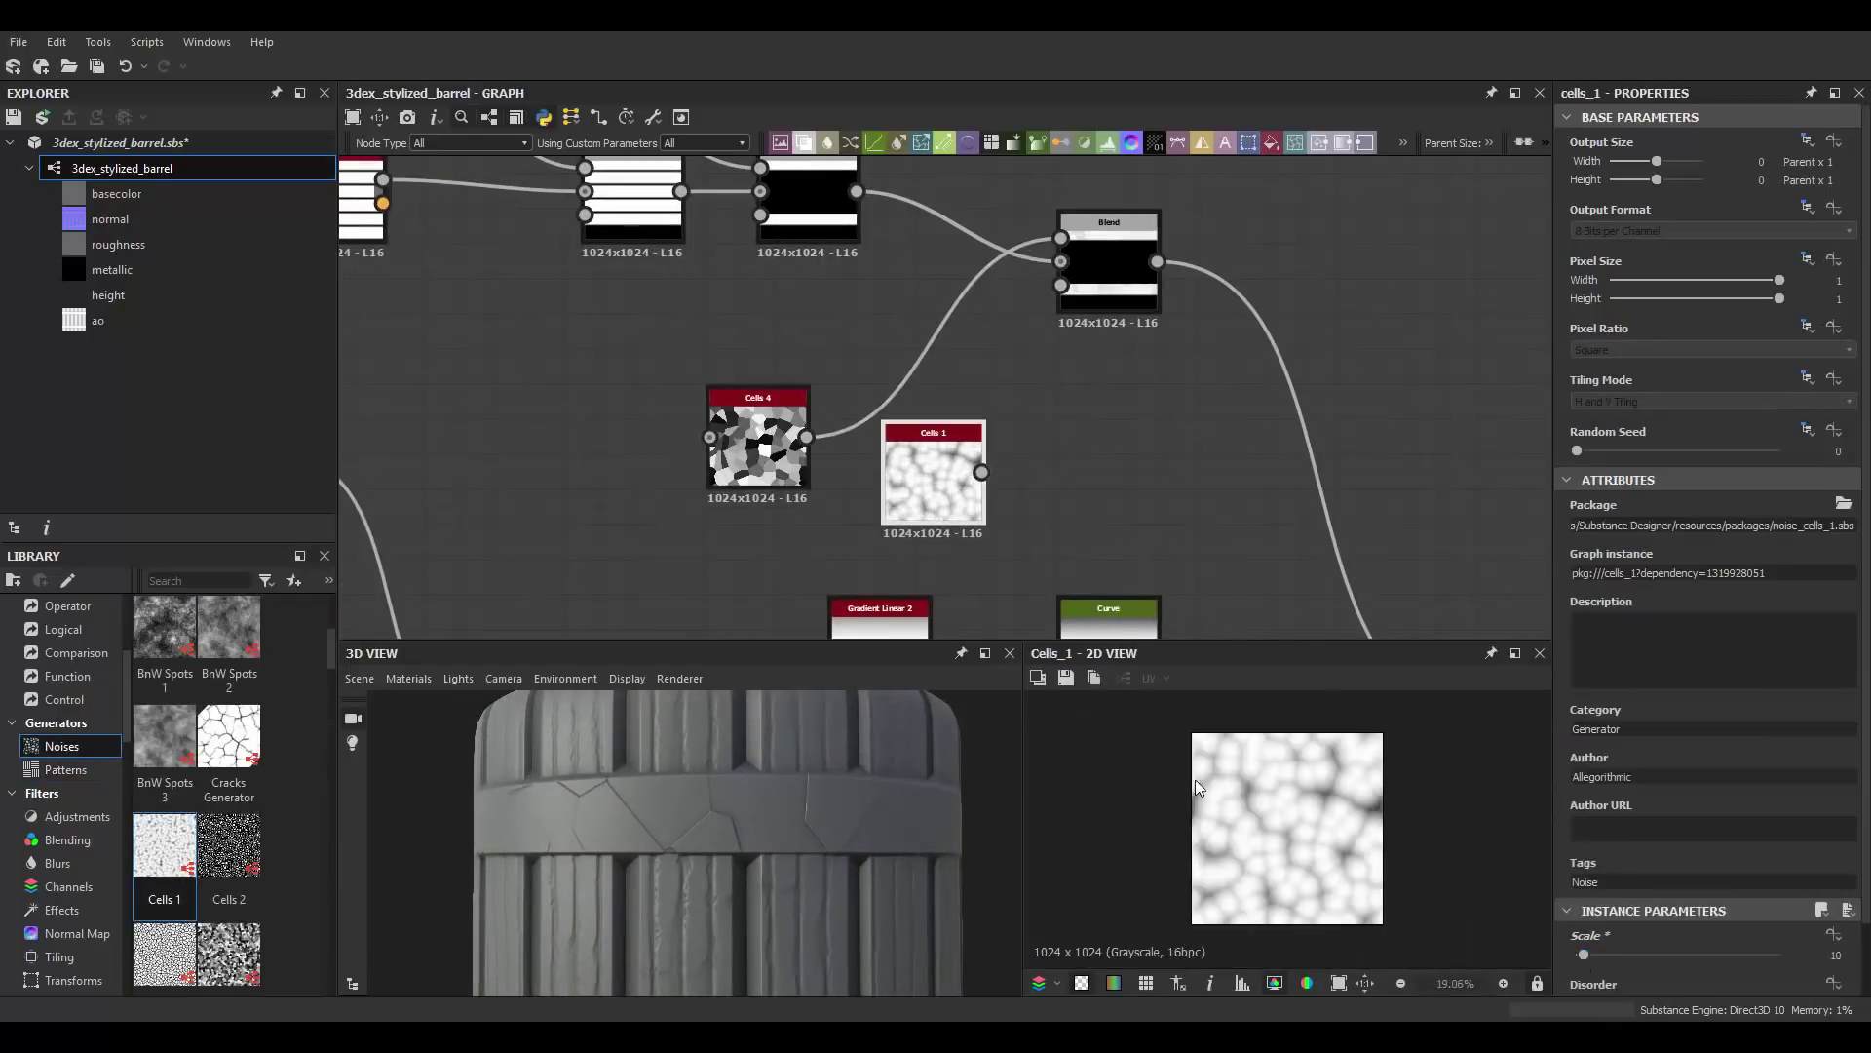
key(ctrl+z)
click(1713, 575)
click(1678, 592)
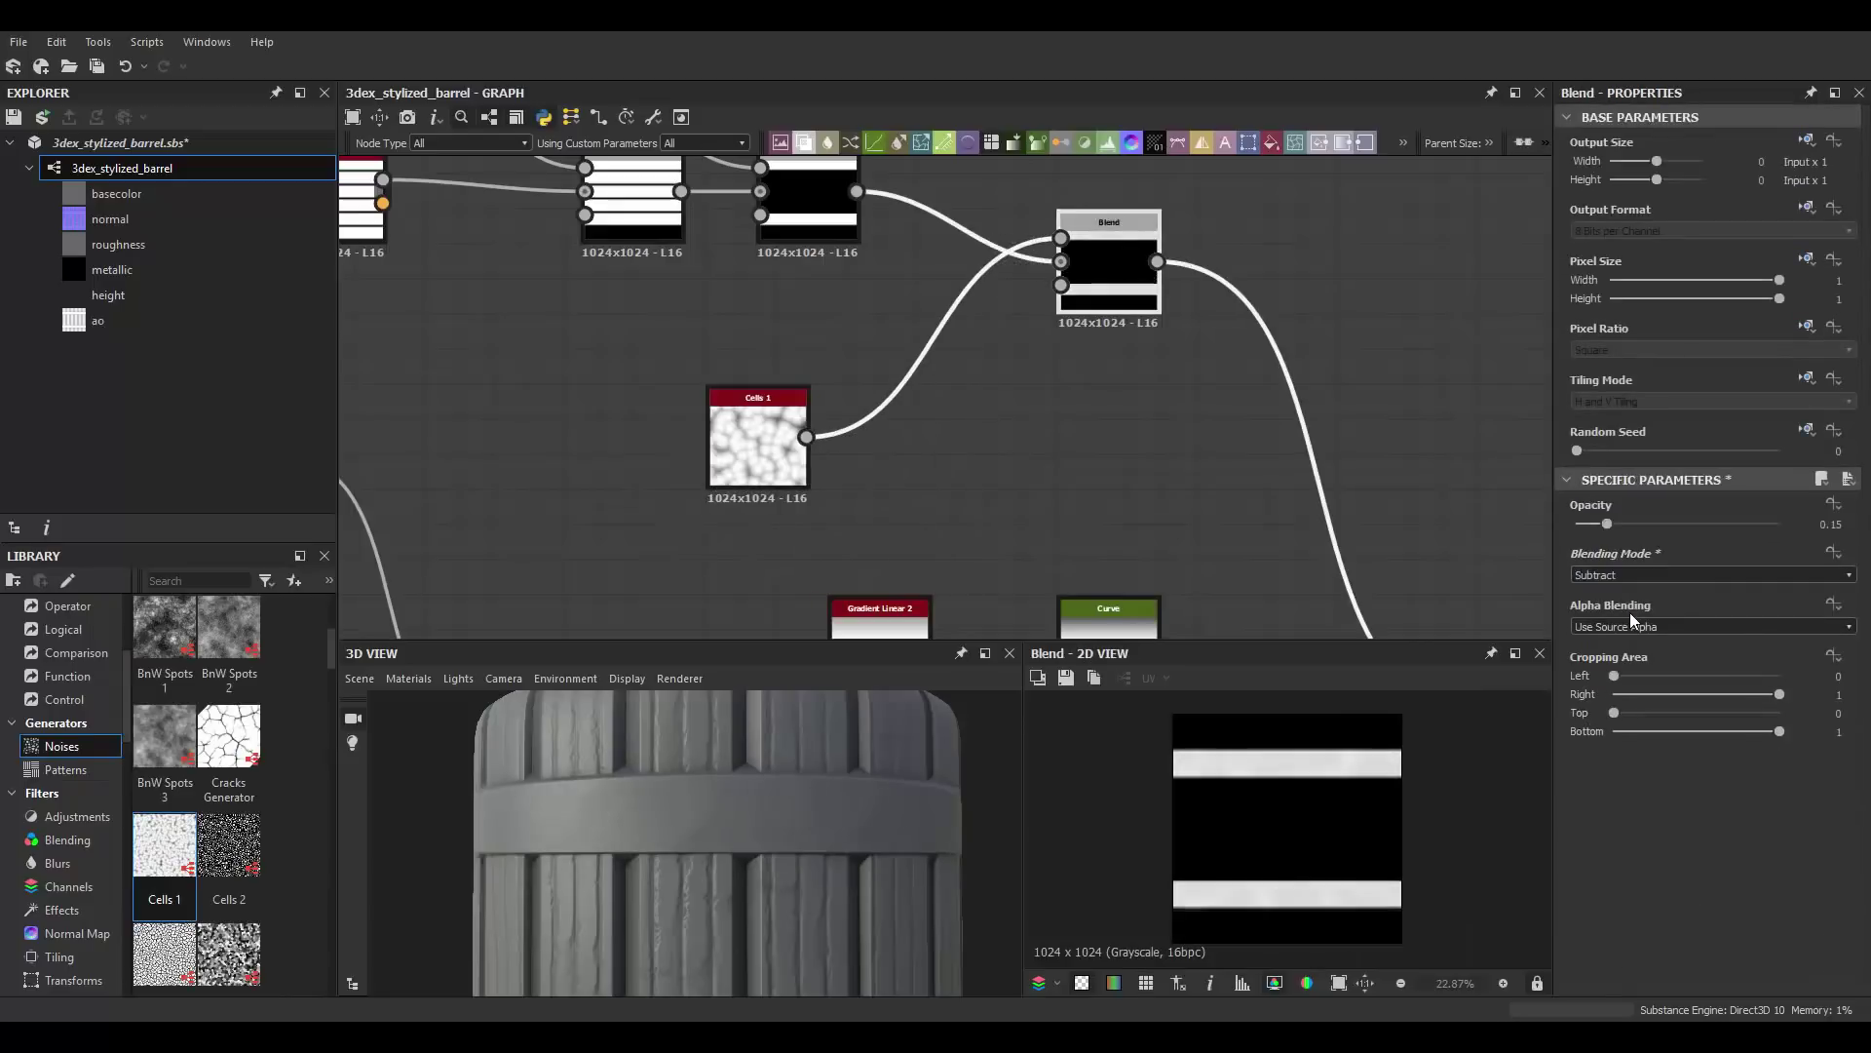
scroll(718, 823, down, 5)
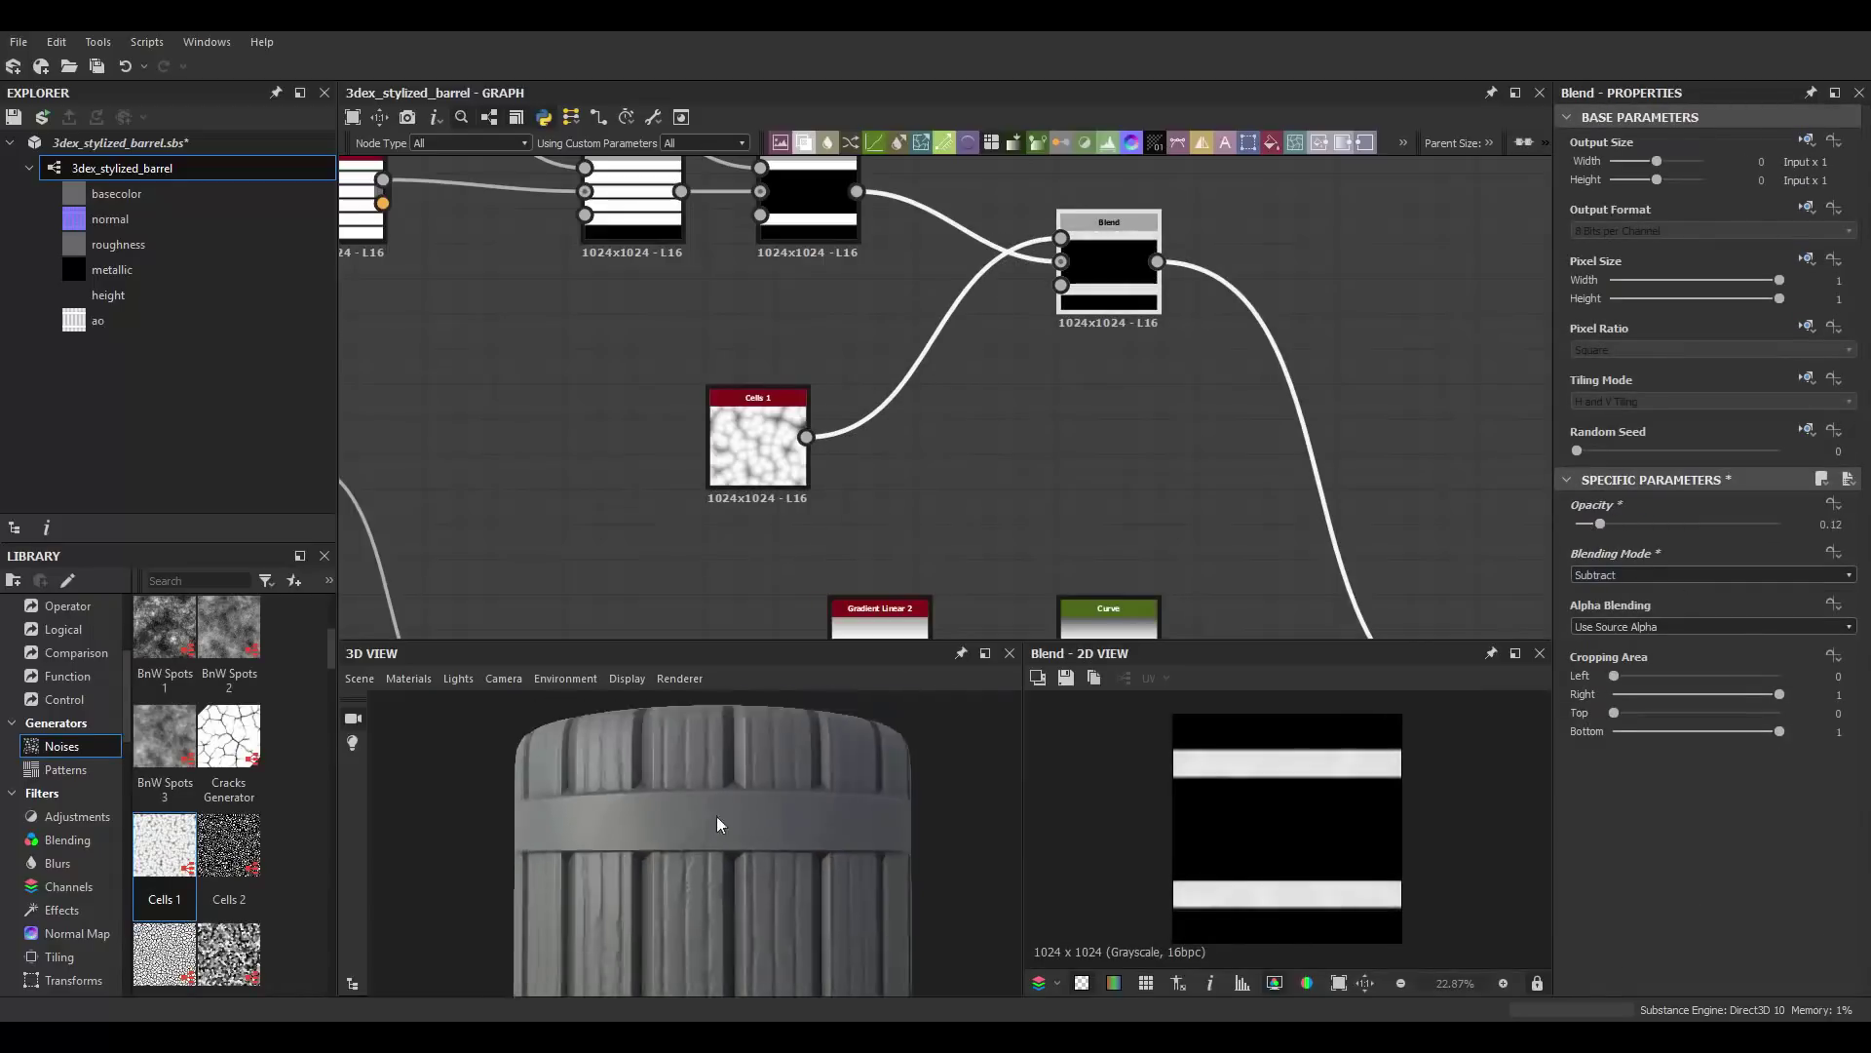
scroll(1333, 526, down, 3)
click(1410, 549)
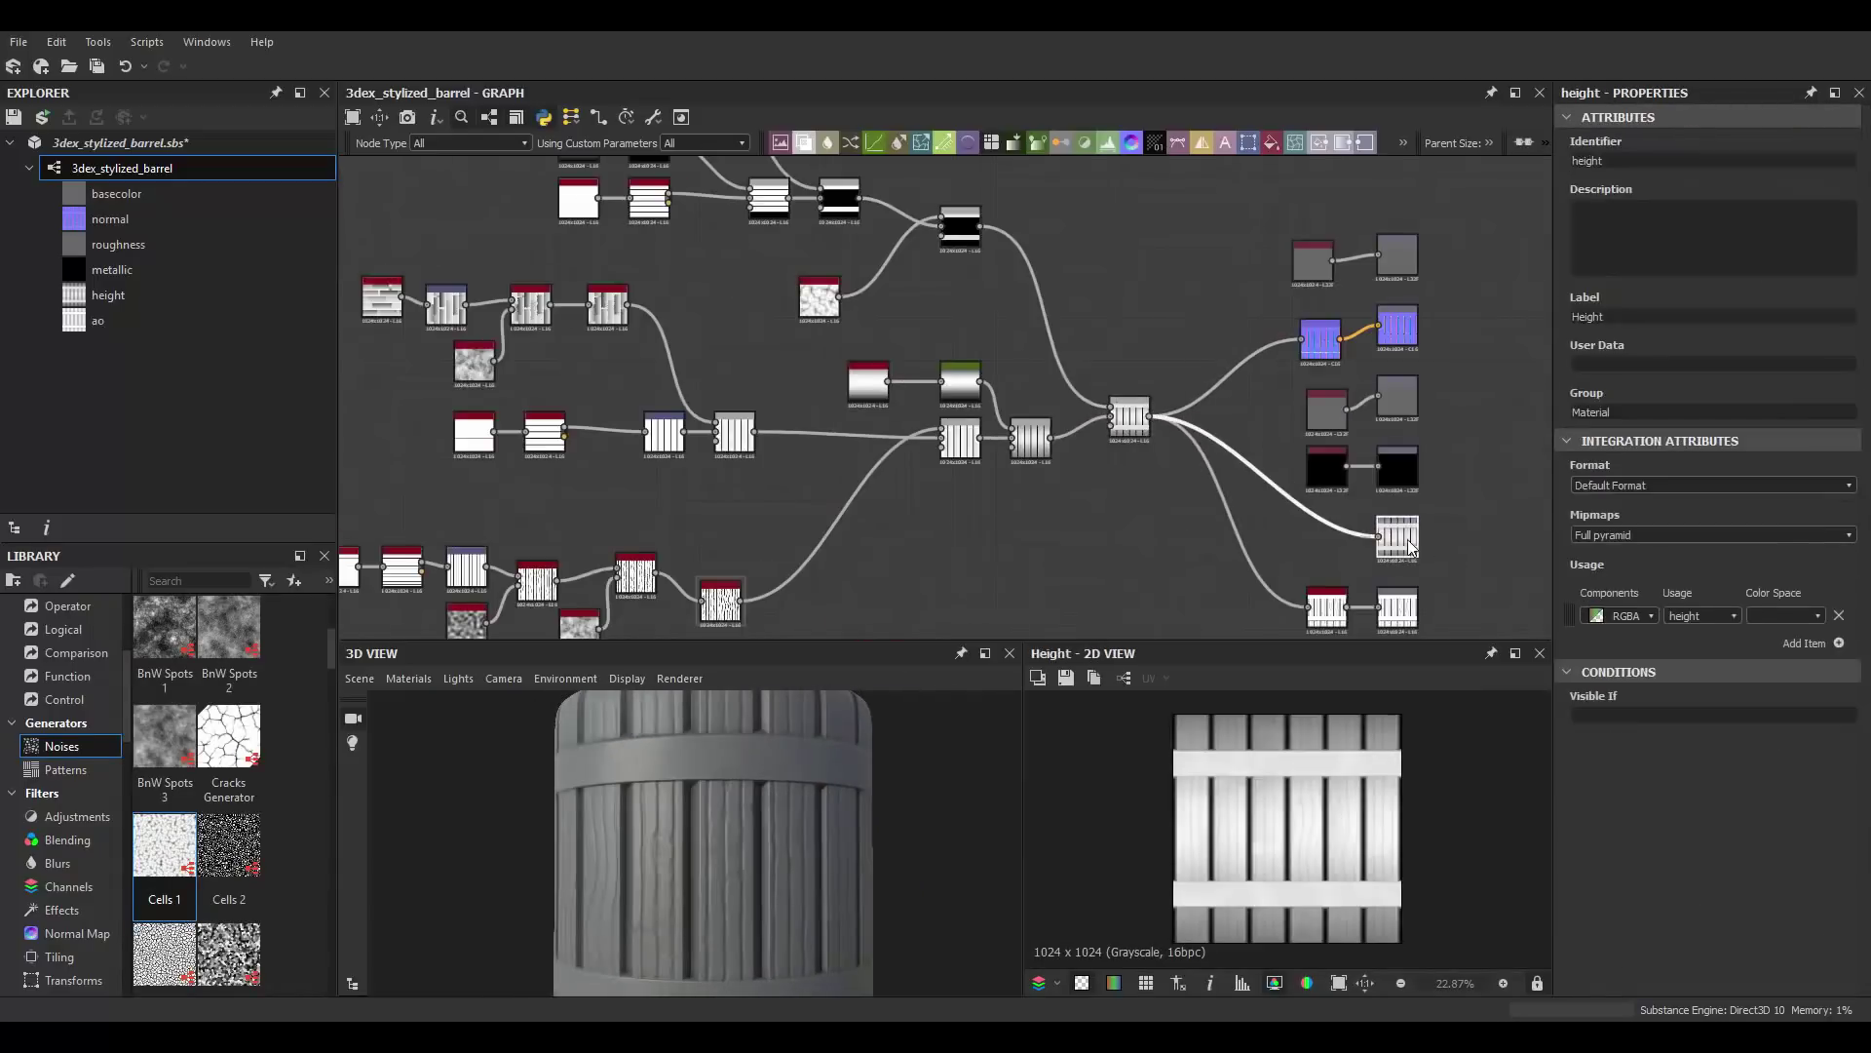
Step: Enable tessellation in the 3D preview material with factor 8 and height scale 5.45
click(408, 678)
mouse_move(588, 769)
click(941, 825)
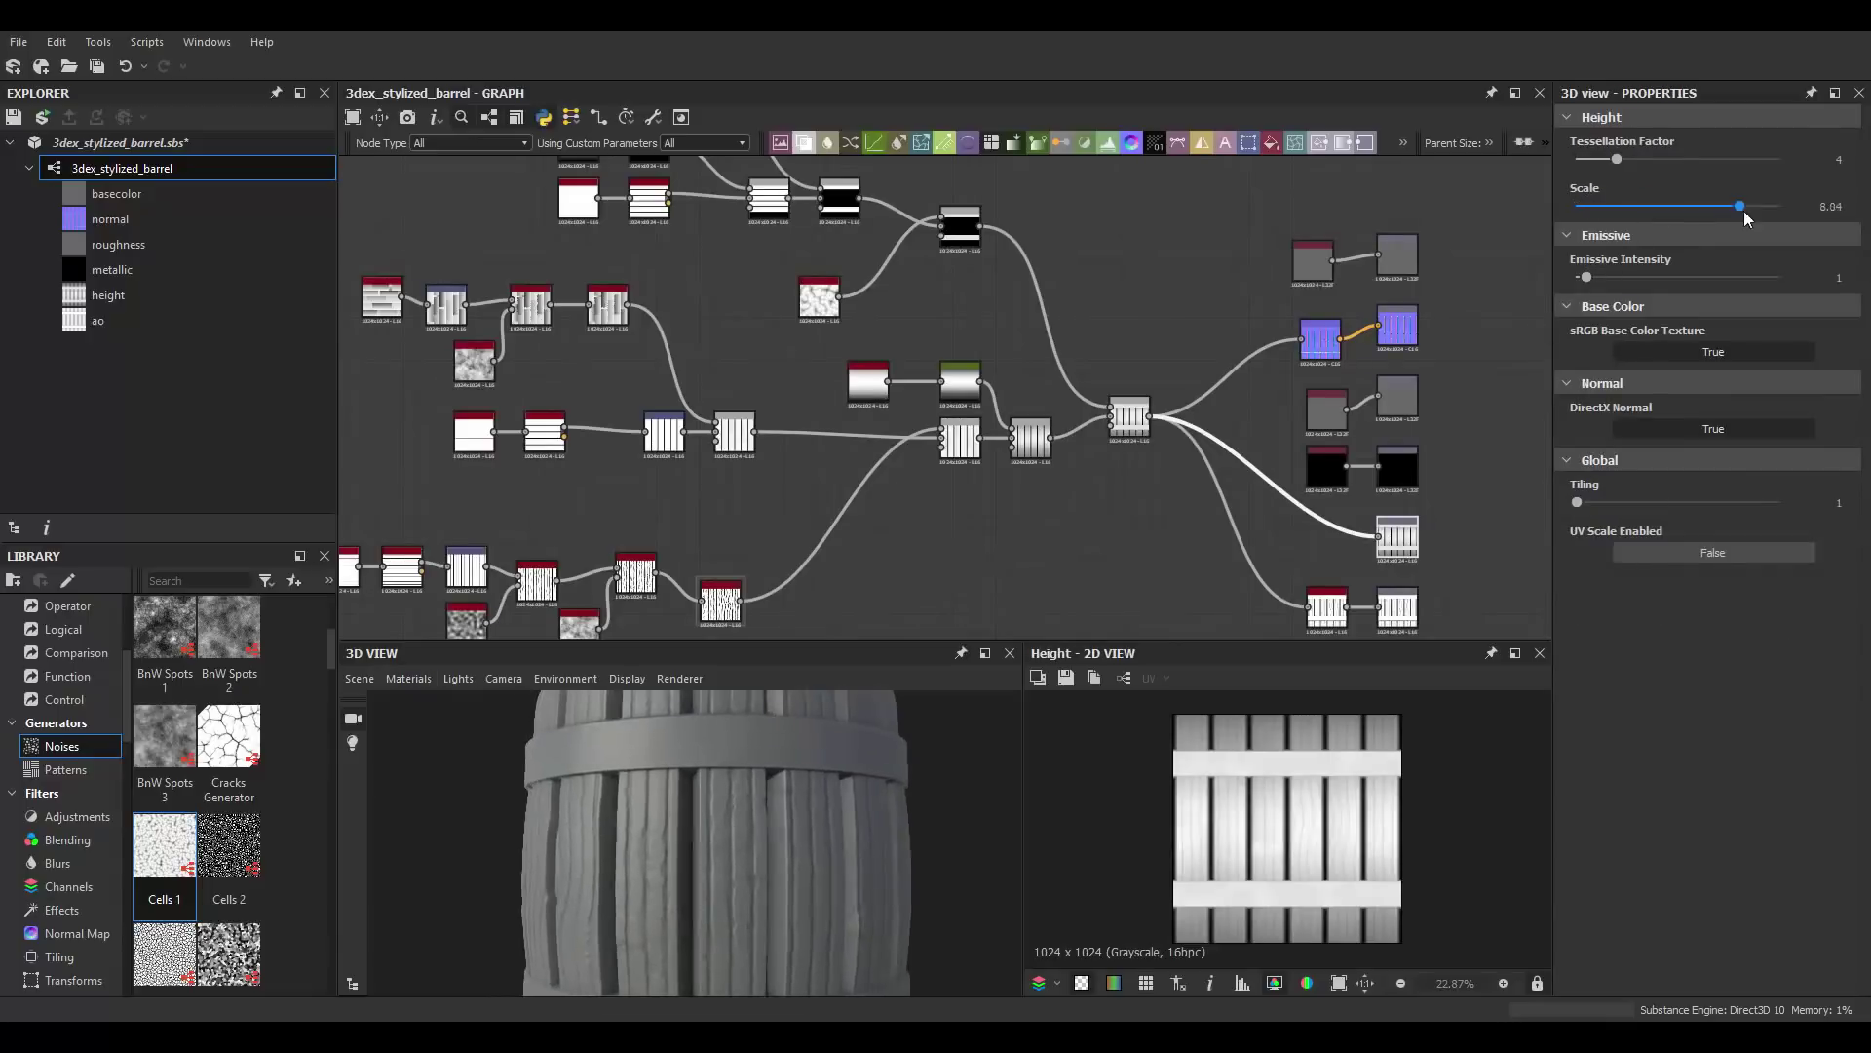
drag(1669, 166, 1673, 160)
scroll(773, 858, down, 3)
drag(773, 857, 756, 890)
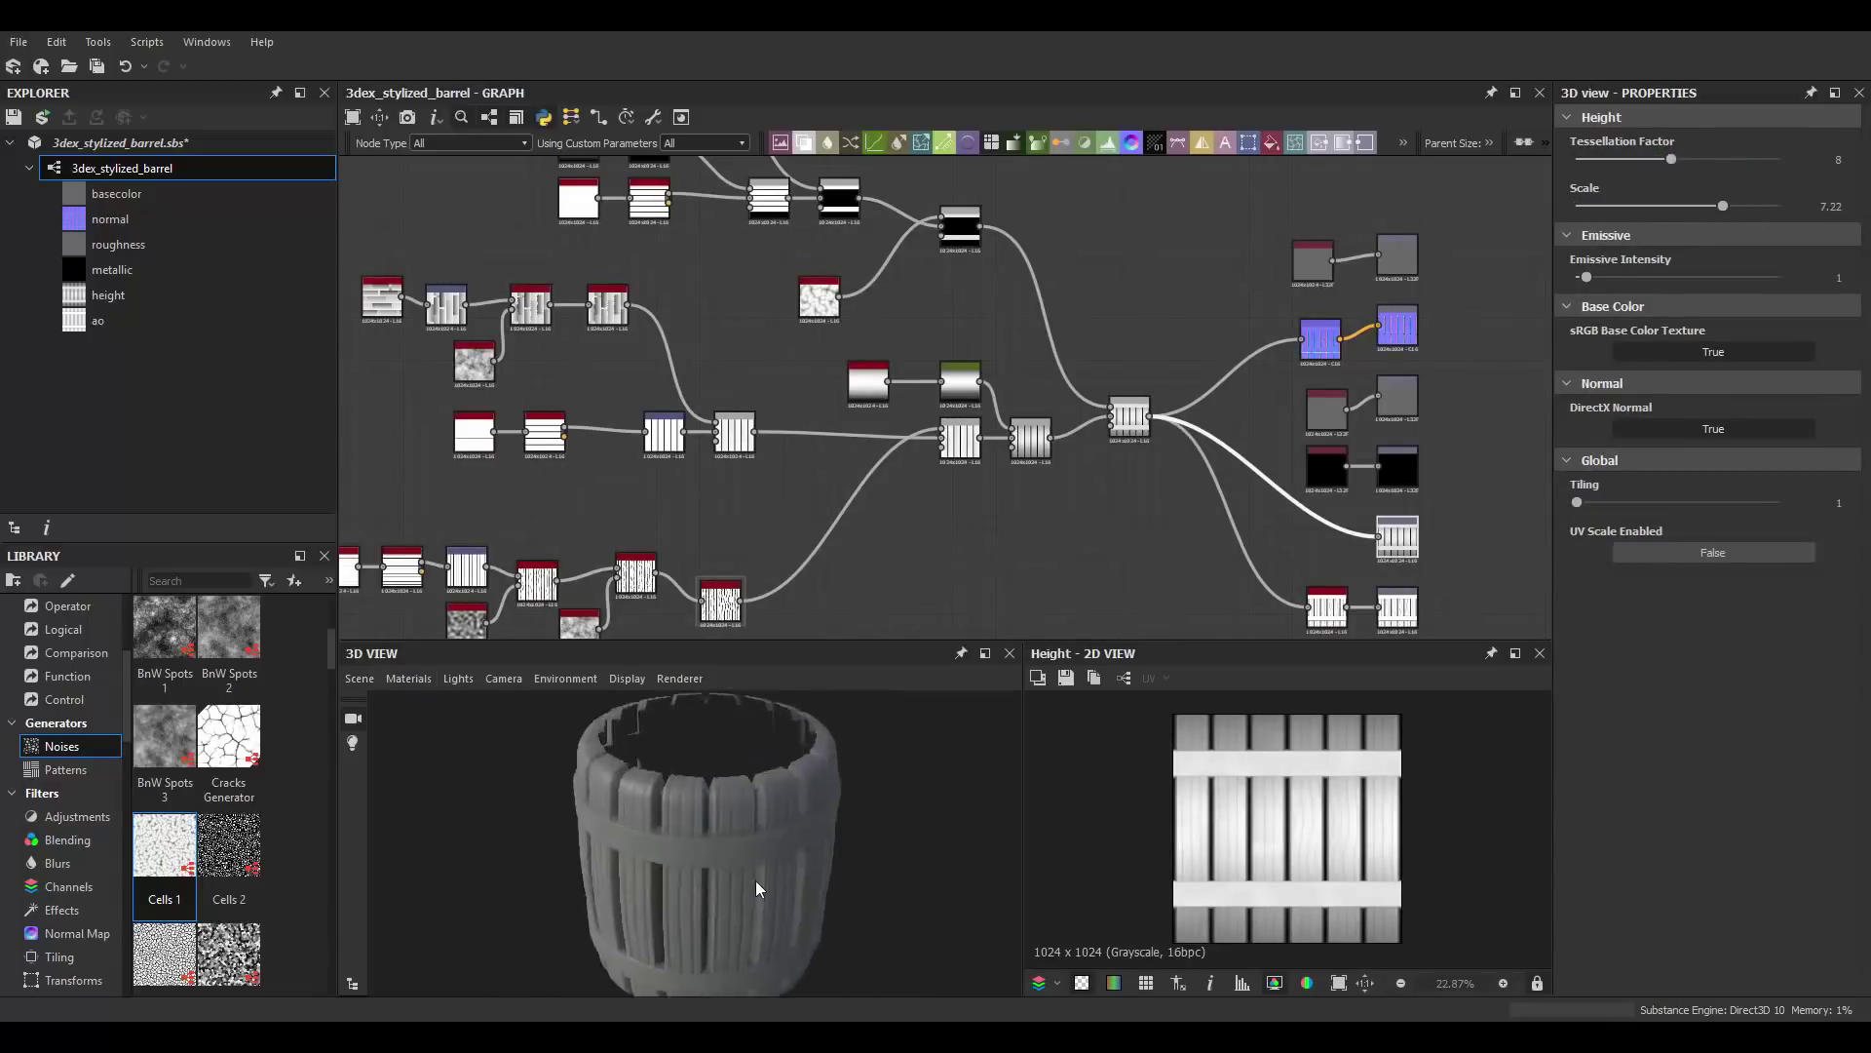
scroll(756, 890, up, 3)
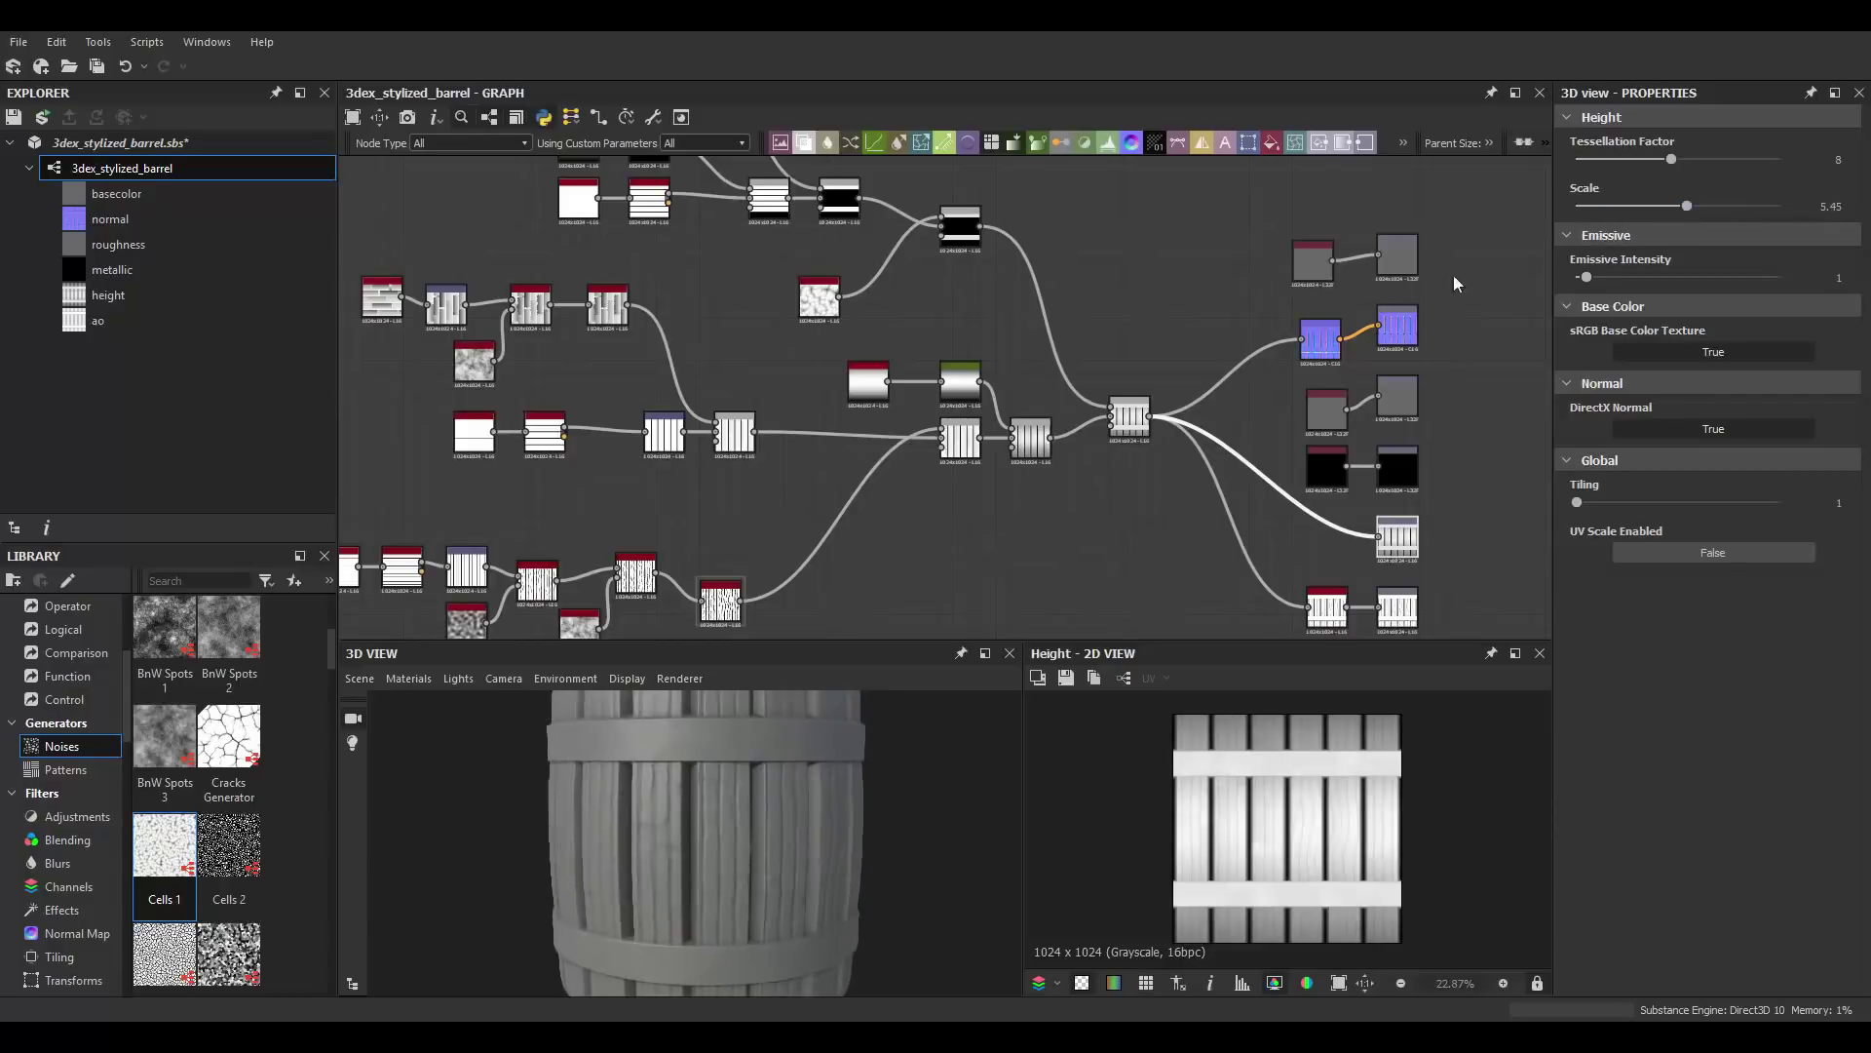
scroll(1286, 829, up, 3)
scroll(903, 285, up, 2)
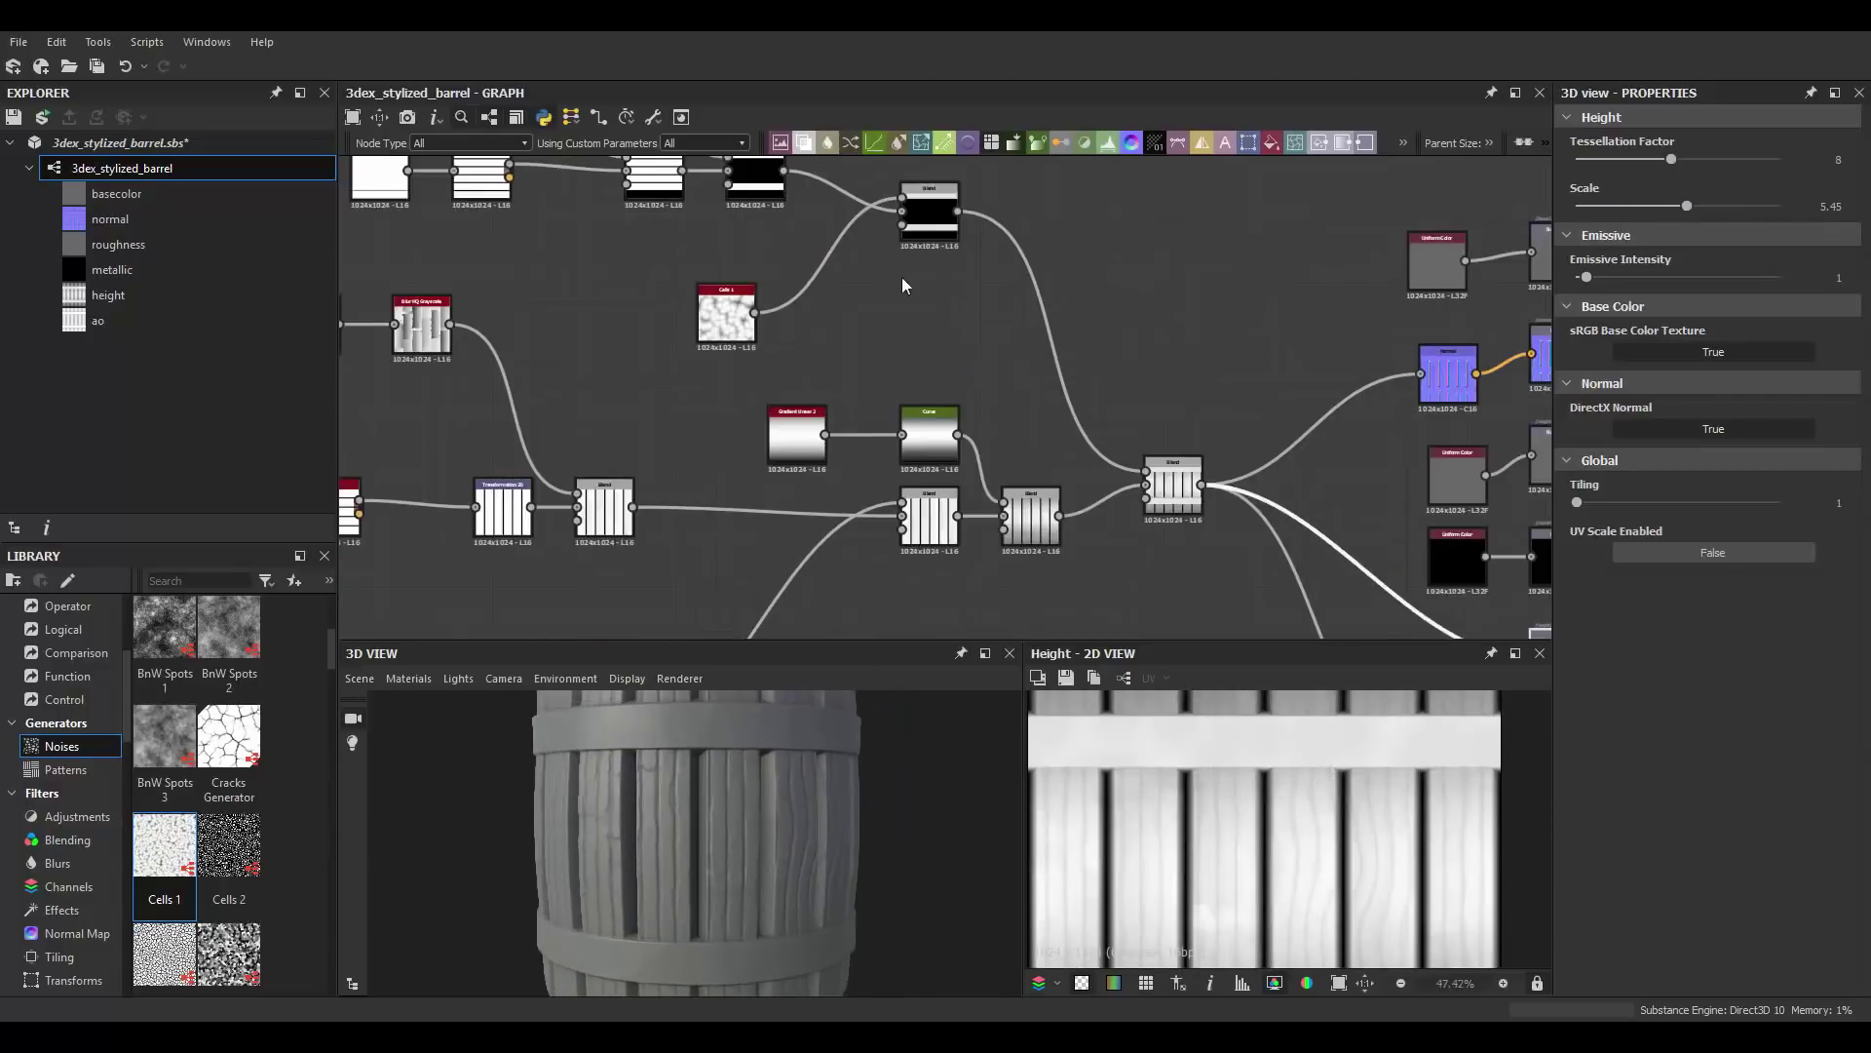
Step: Try Switch and Add (Linear Dodge) modes on the bands-and-planks Blend
click(1152, 501)
scroll(1152, 501, up, 2)
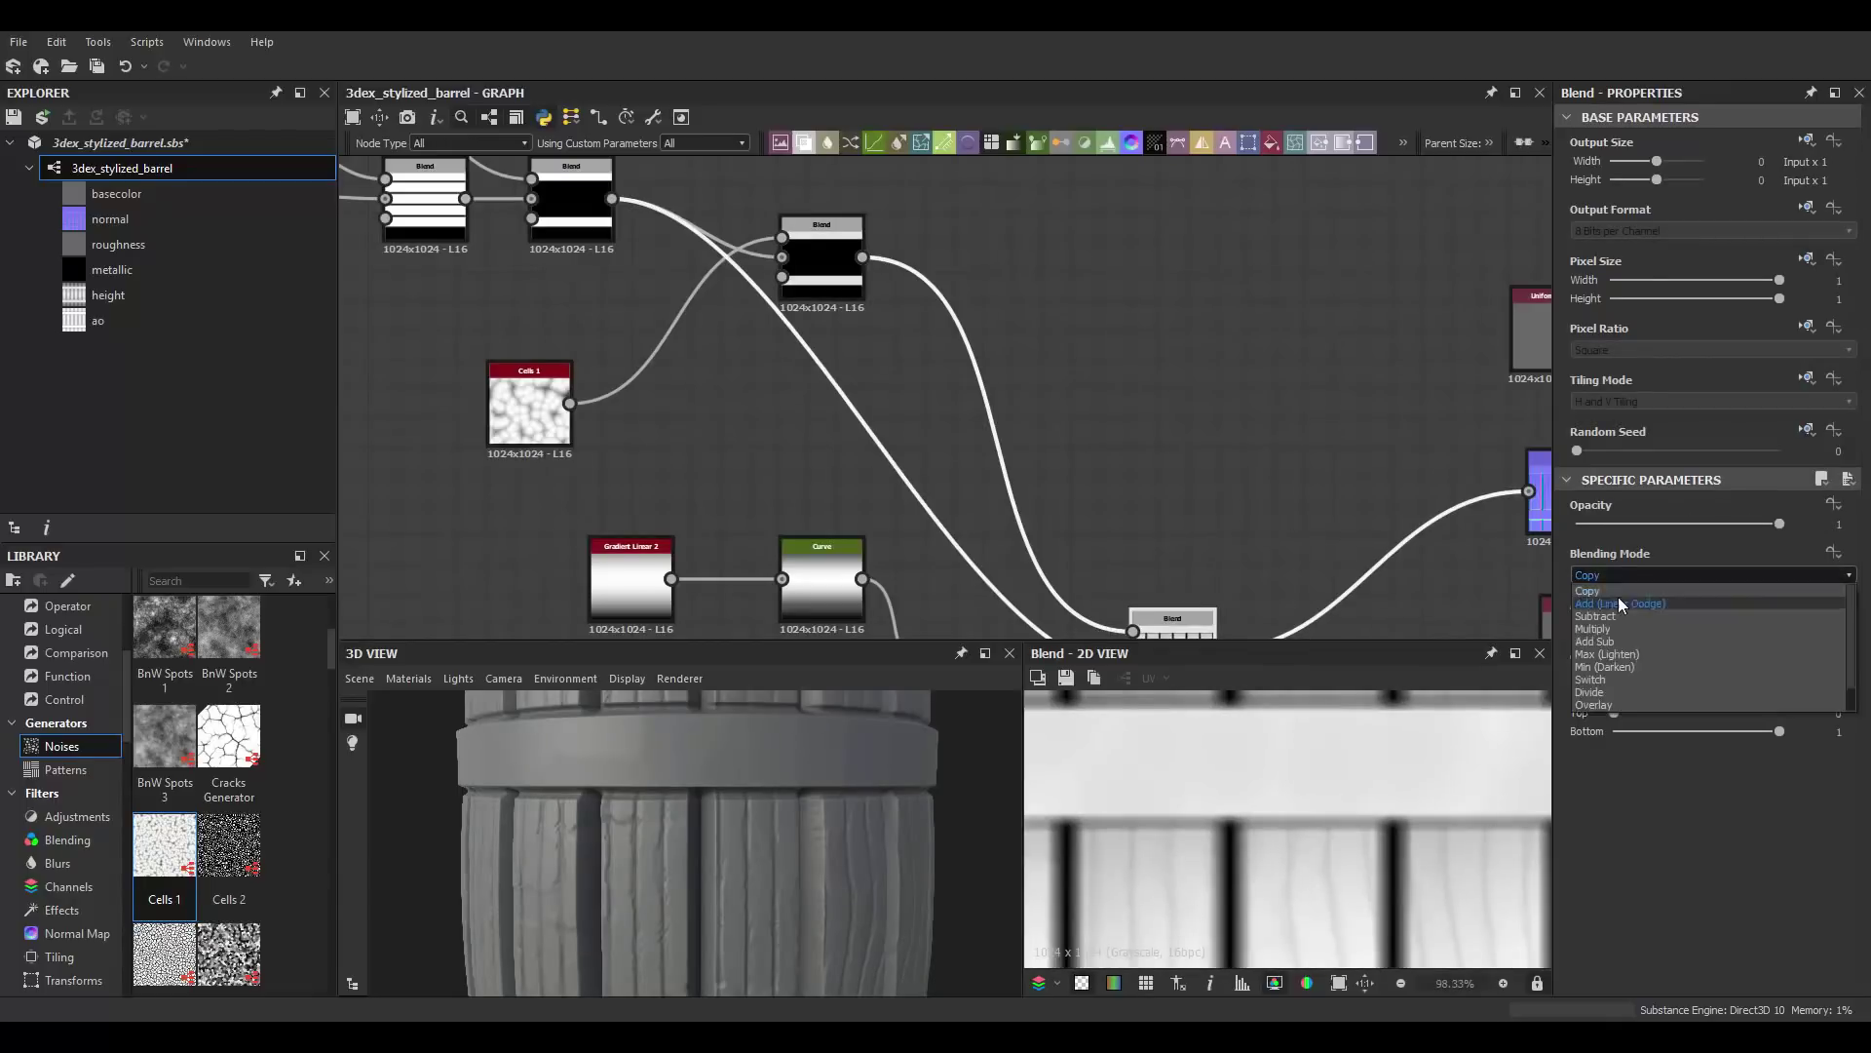
key(Down)
key(Down)
key(Down)
key(Return)
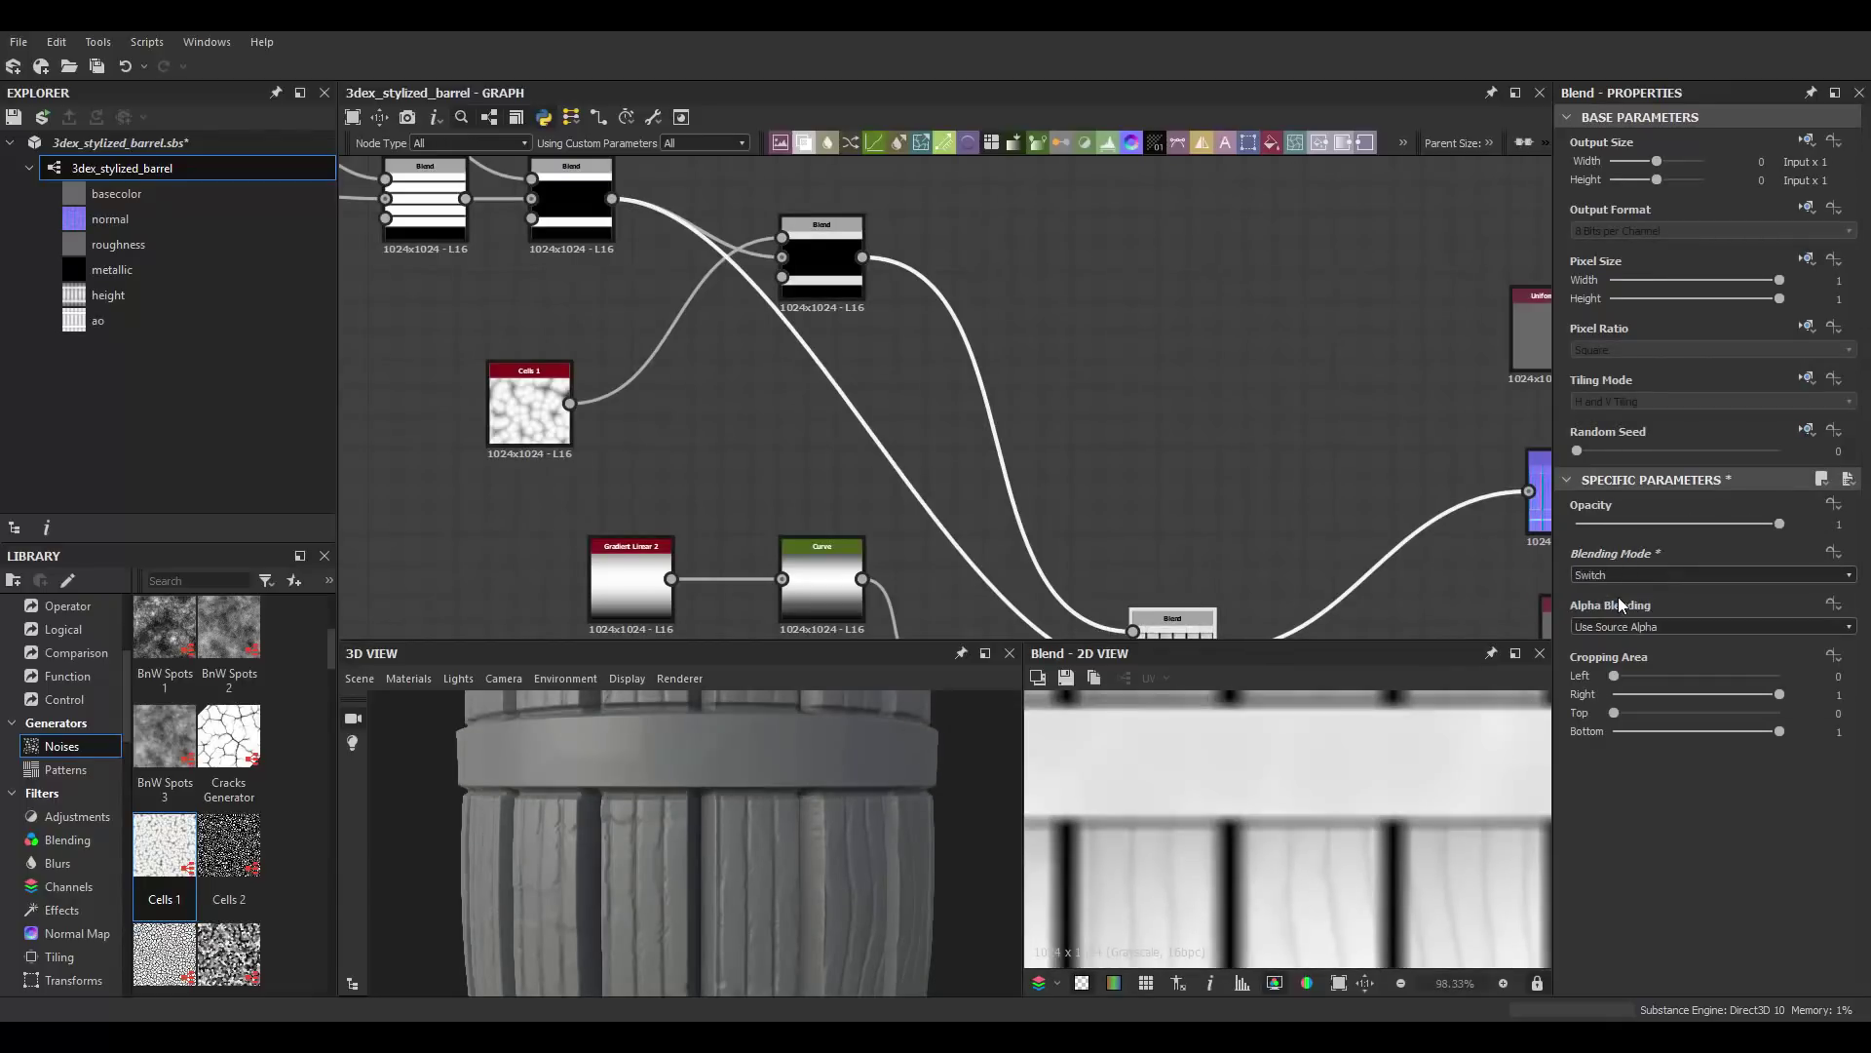
key(Up)
key(Up)
key(Up)
key(Up)
key(Up)
key(Up)
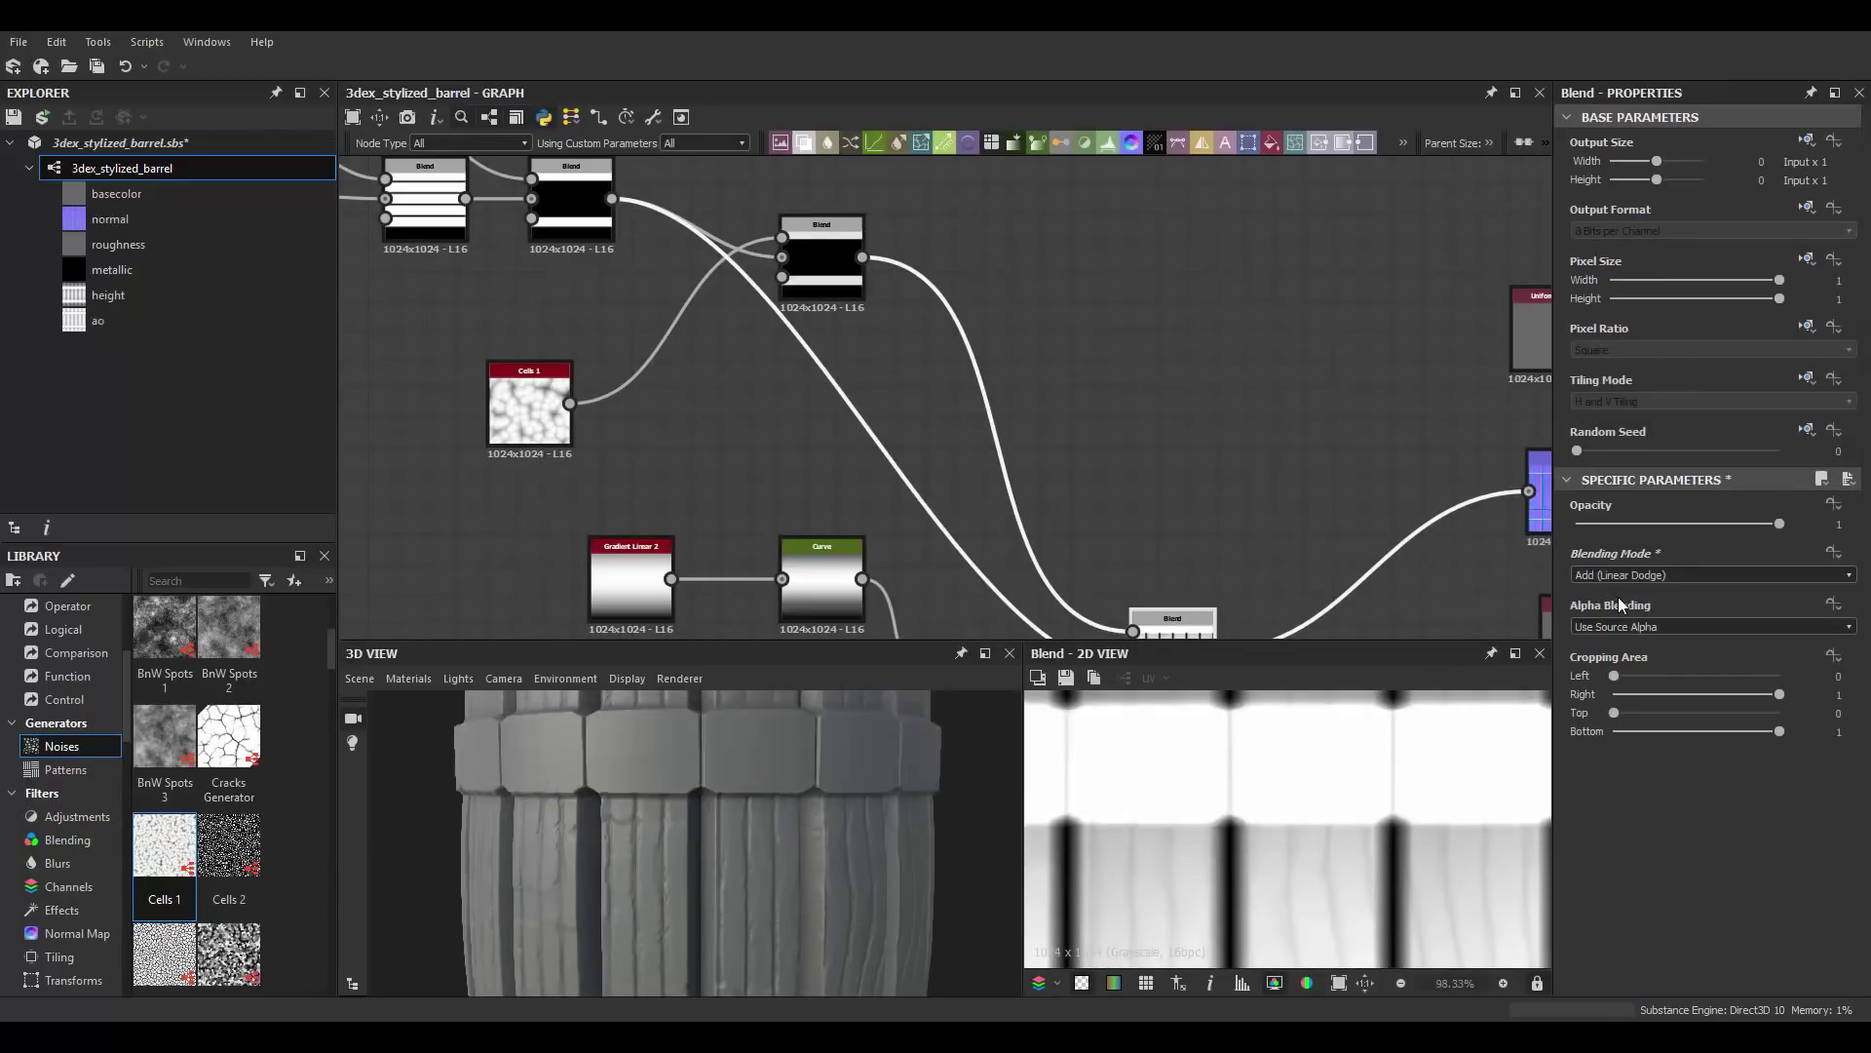
key(Up)
scroll(739, 817, down, 3)
scroll(894, 751, up, 2)
Step: Set that Blend to Max (Lighten) at full opacity
click(1606, 575)
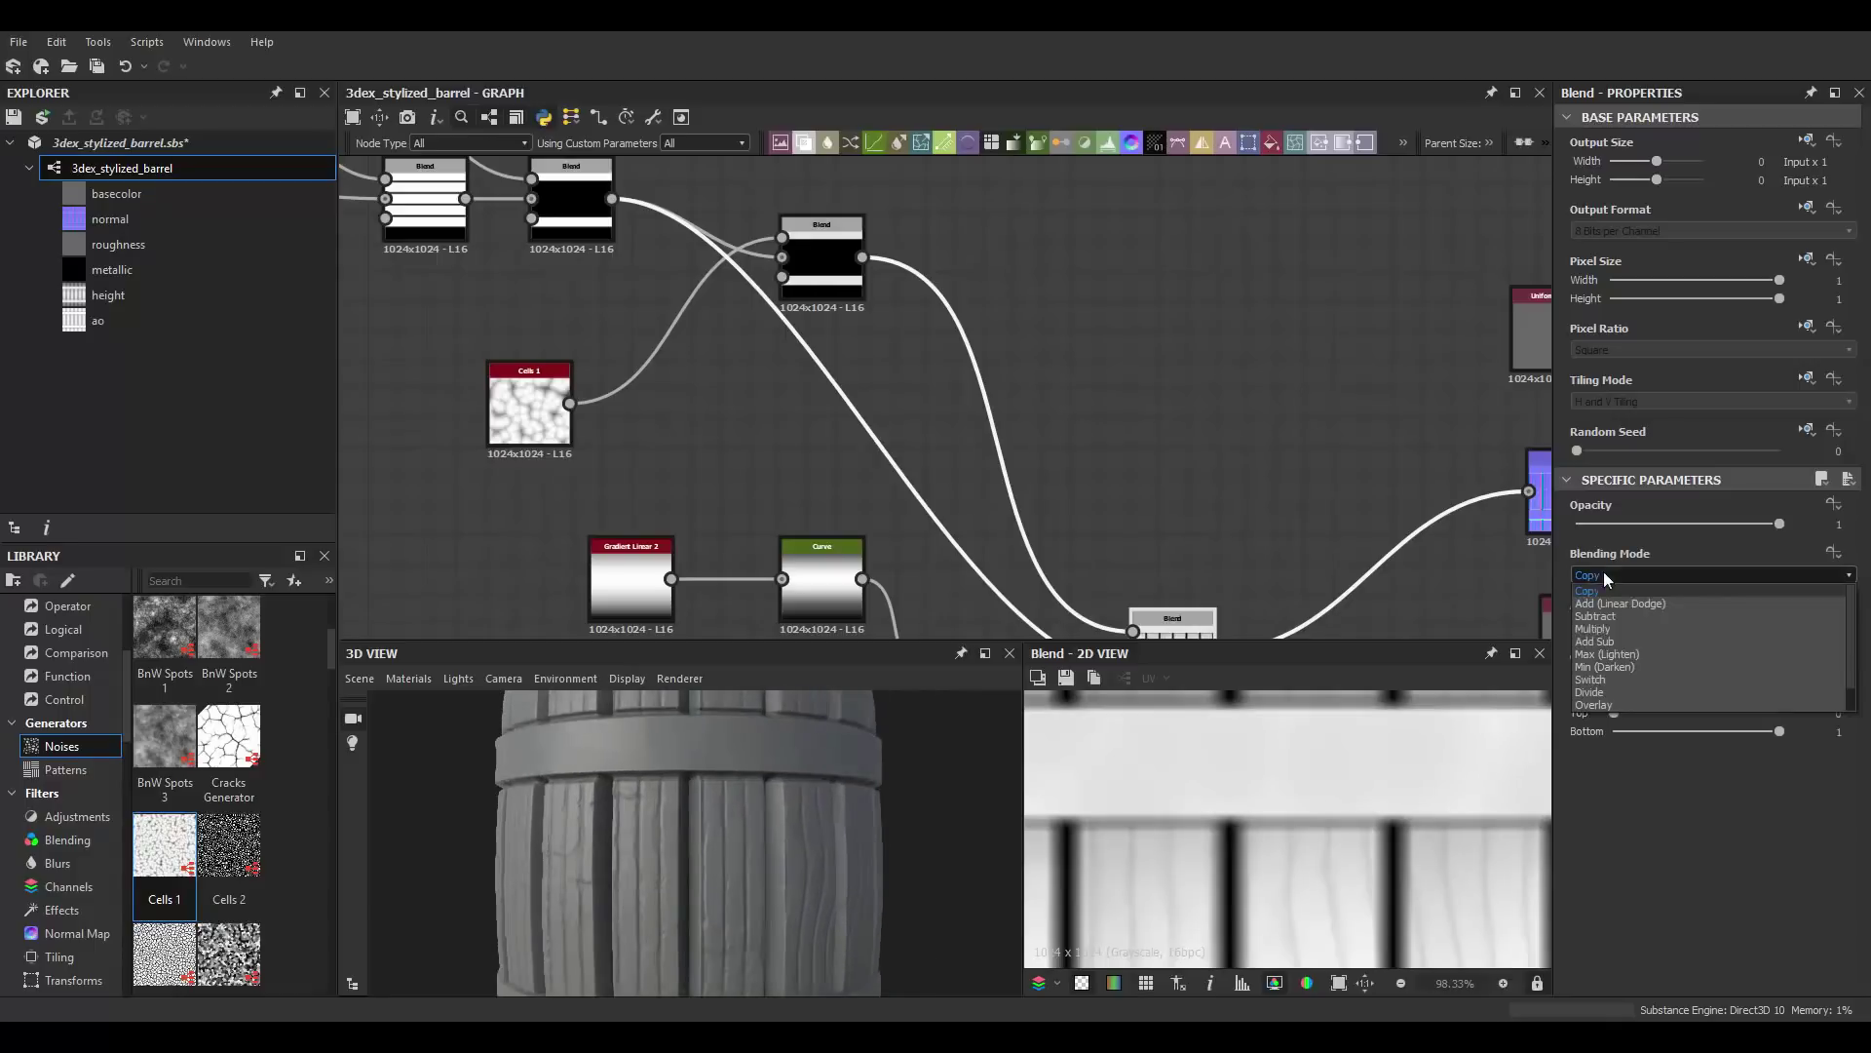
click(1607, 654)
middle_drag(1024, 620, 1027, 442)
click(1142, 454)
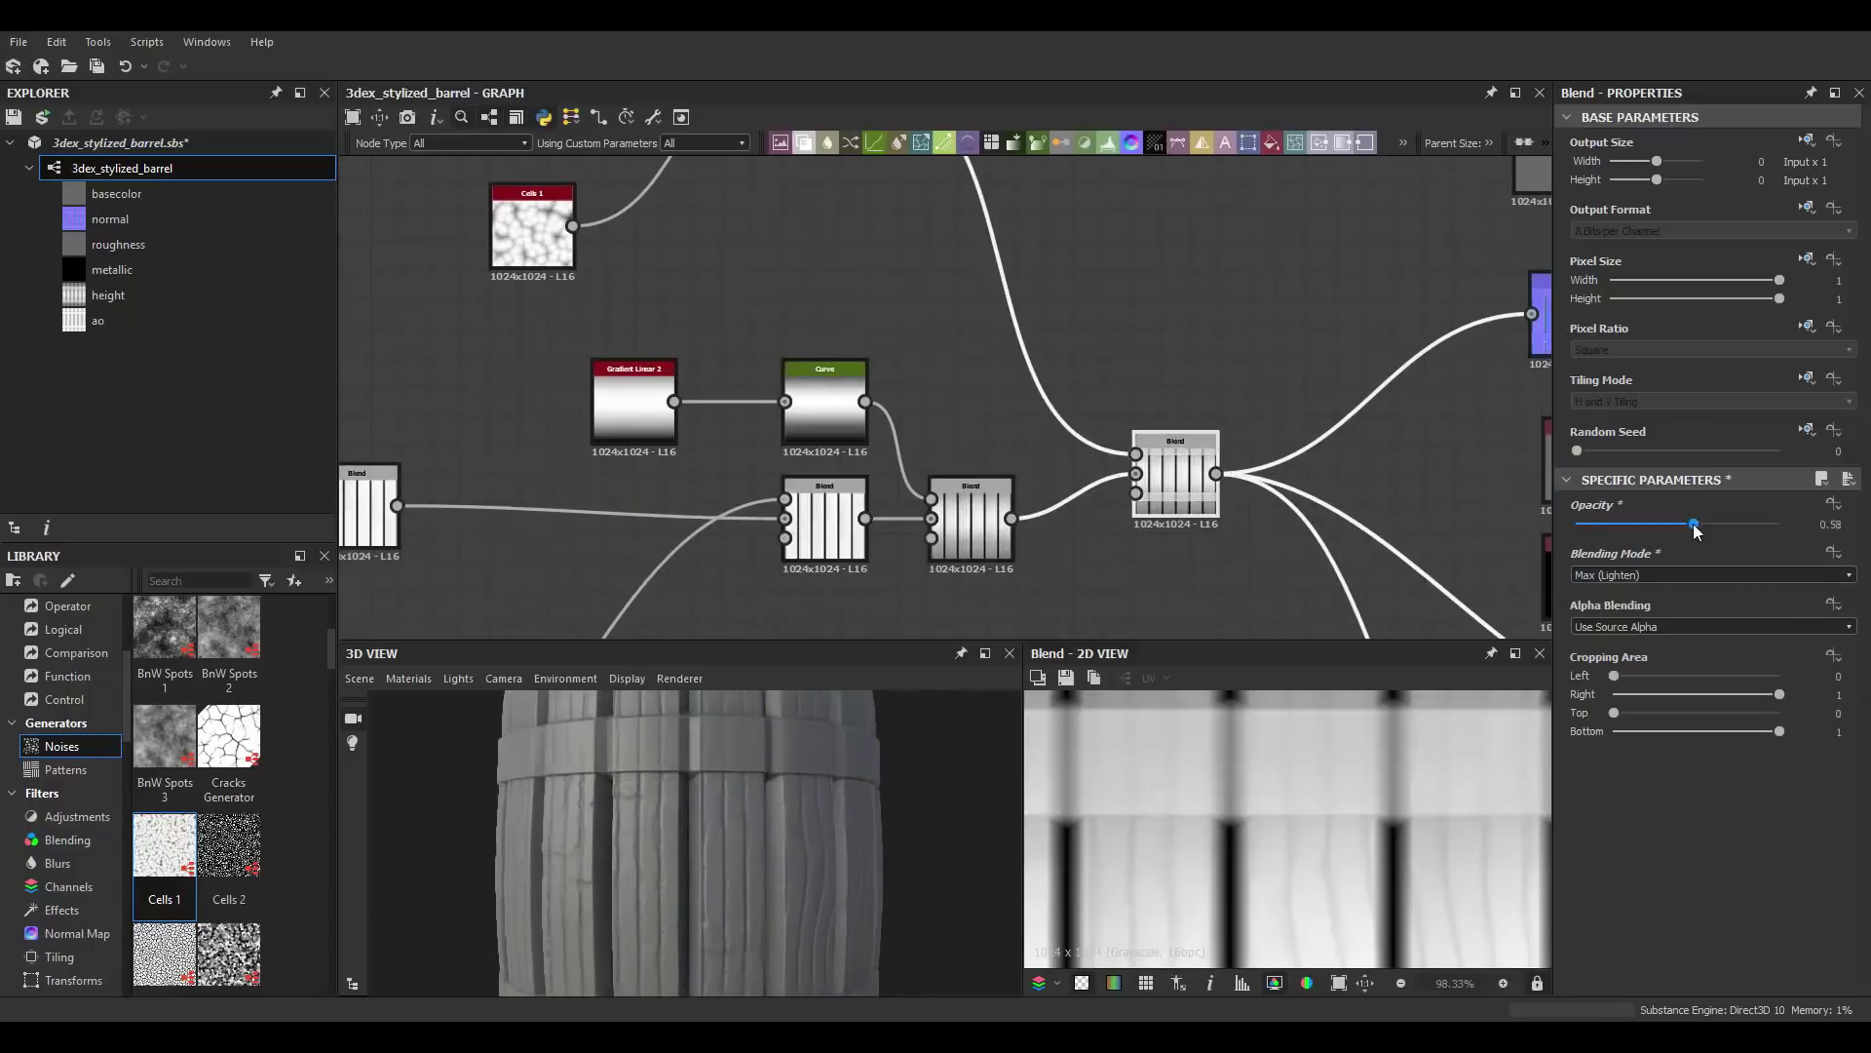
scroll(687, 729, down, 3)
scroll(757, 774, down, 2)
scroll(758, 774, down, 2)
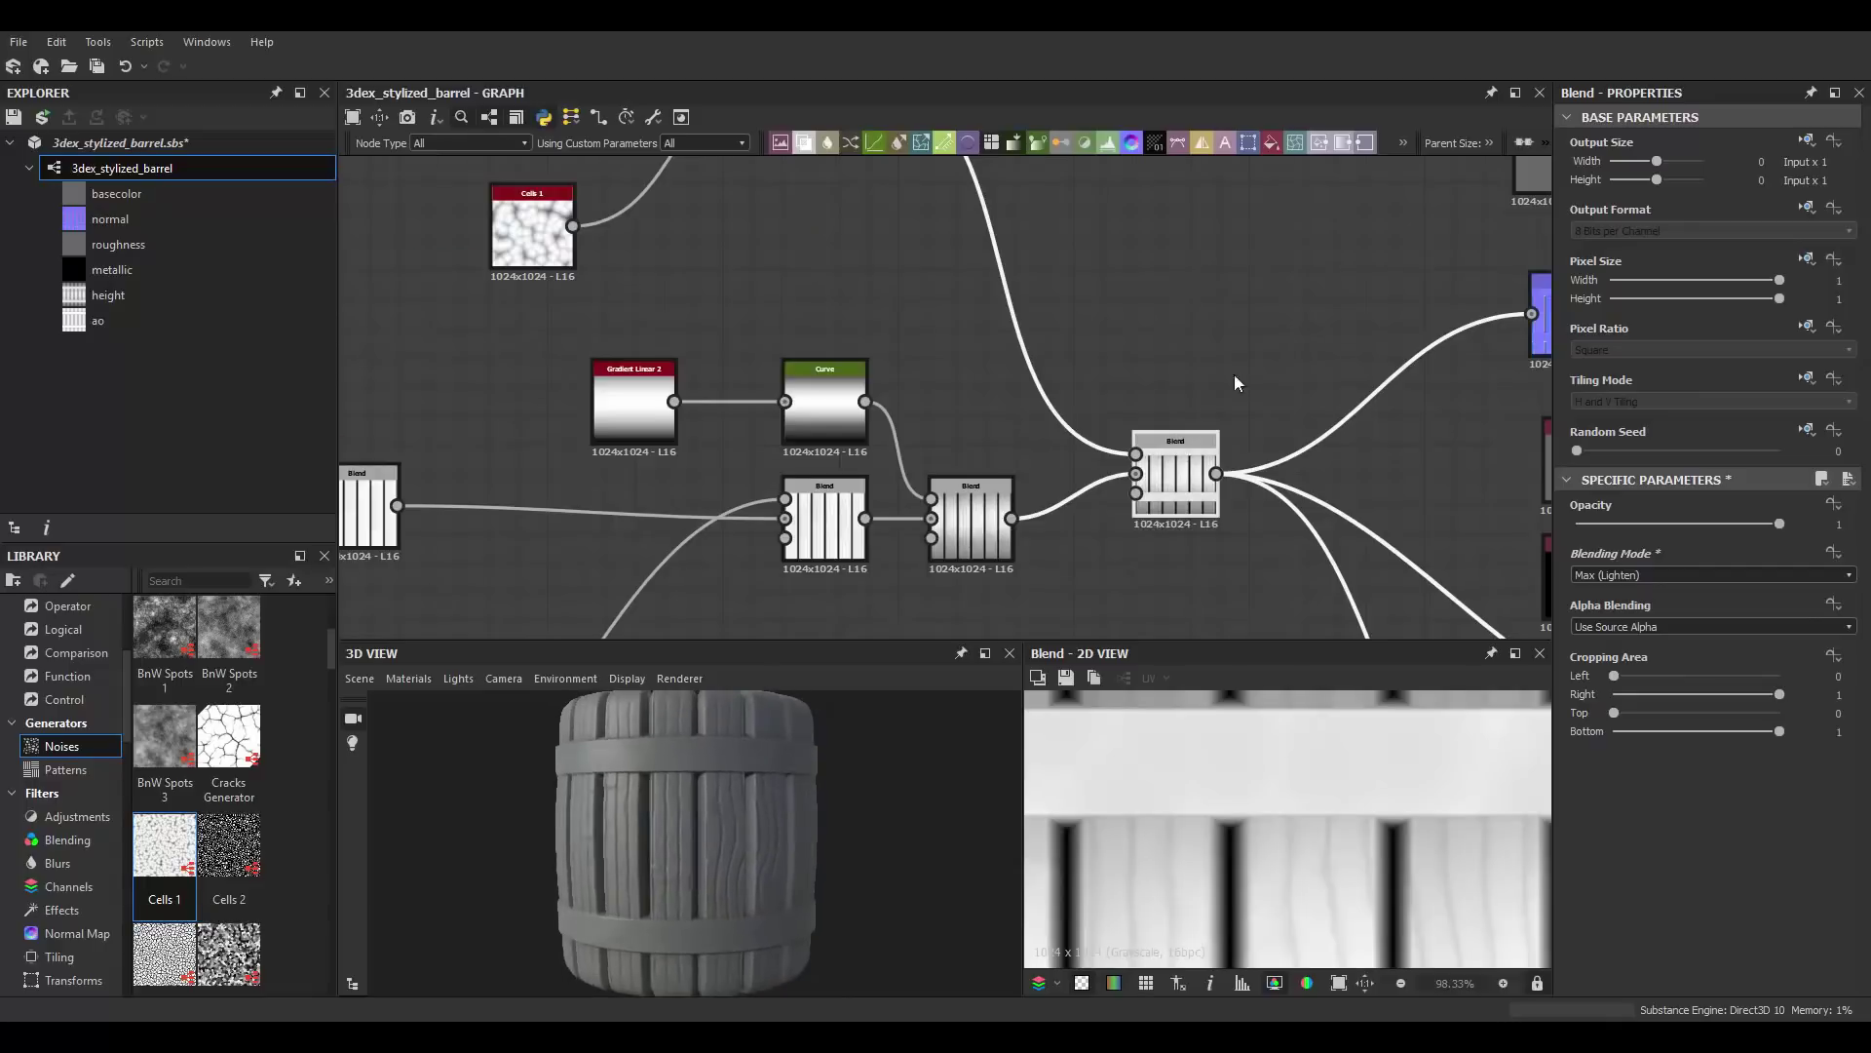
scroll(1228, 429, down, 4)
scroll(1150, 410, up, 2)
scroll(1079, 357, up, 2)
Step: Add Curvature Smooth and Curvature nodes off the Normal output and preview Curvature Smooth
drag(1177, 412, 1230, 343)
text(curvature)
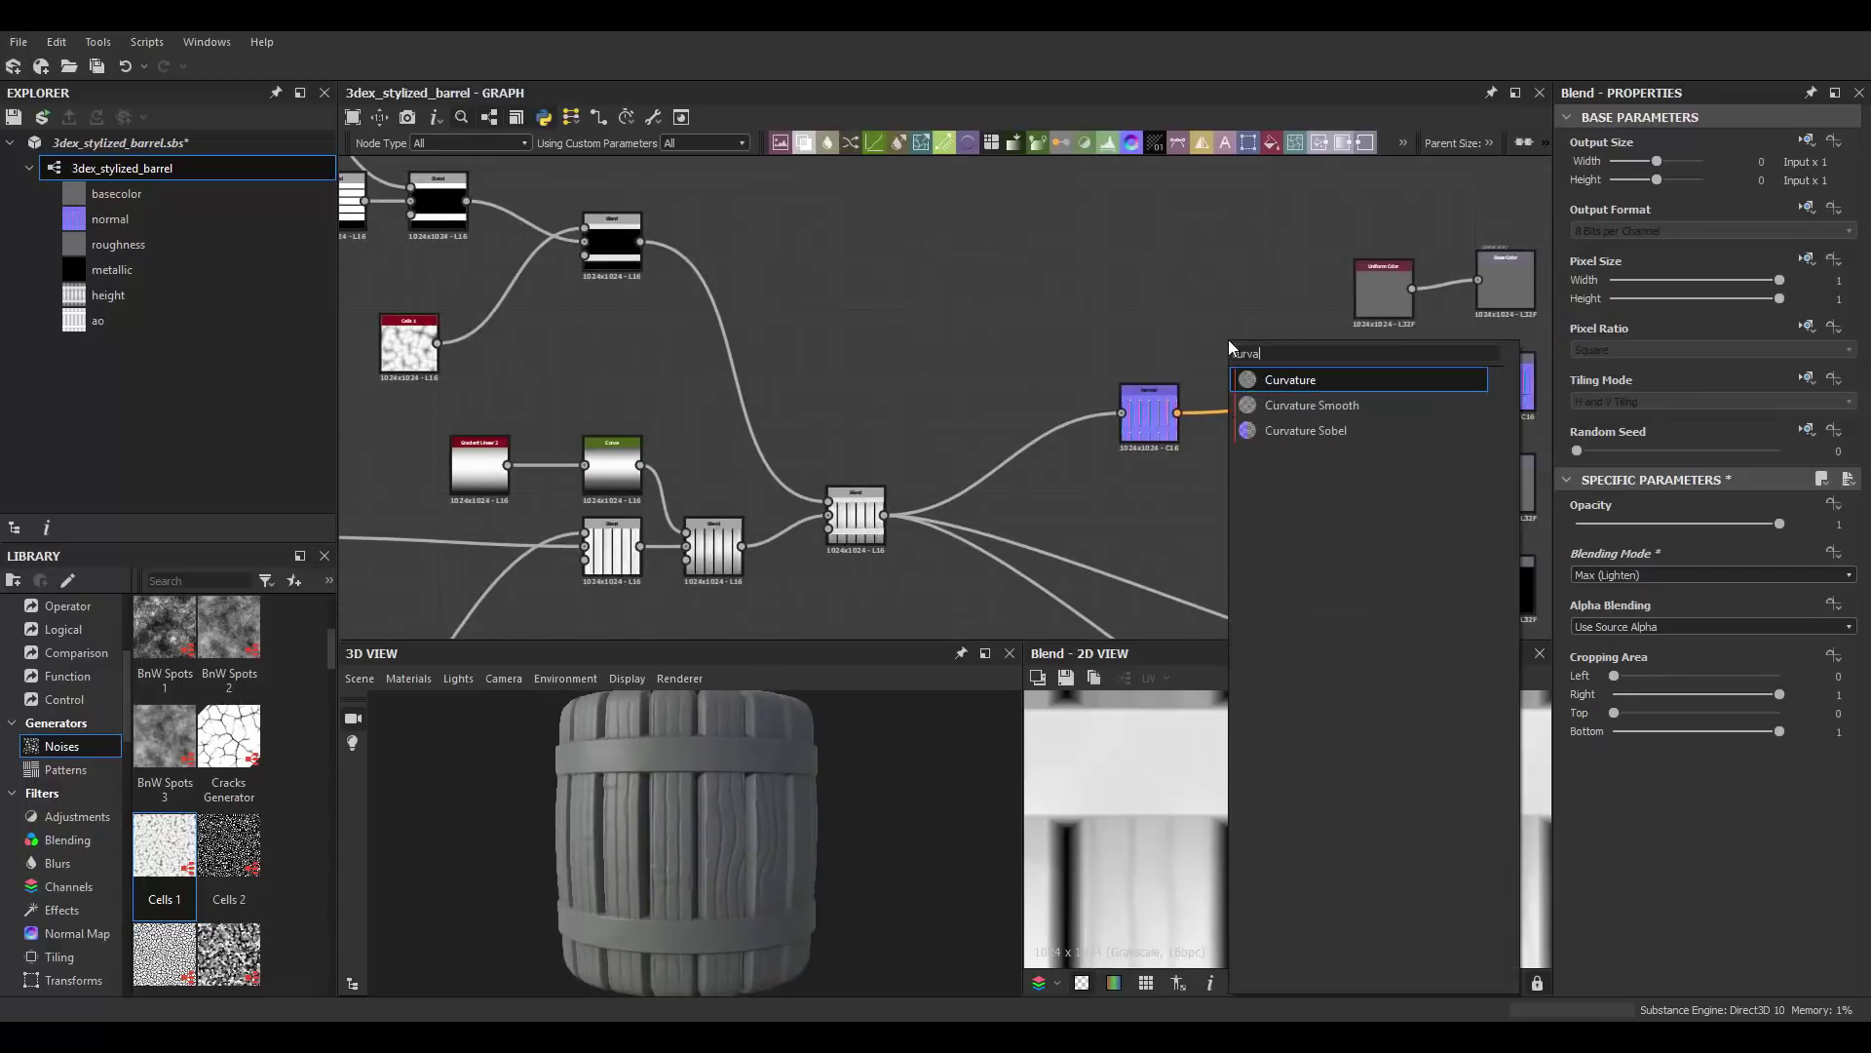
key(Return)
scroll(1150, 414, up, 3)
drag(1159, 422, 1263, 419)
text(curvature)
key(Return)
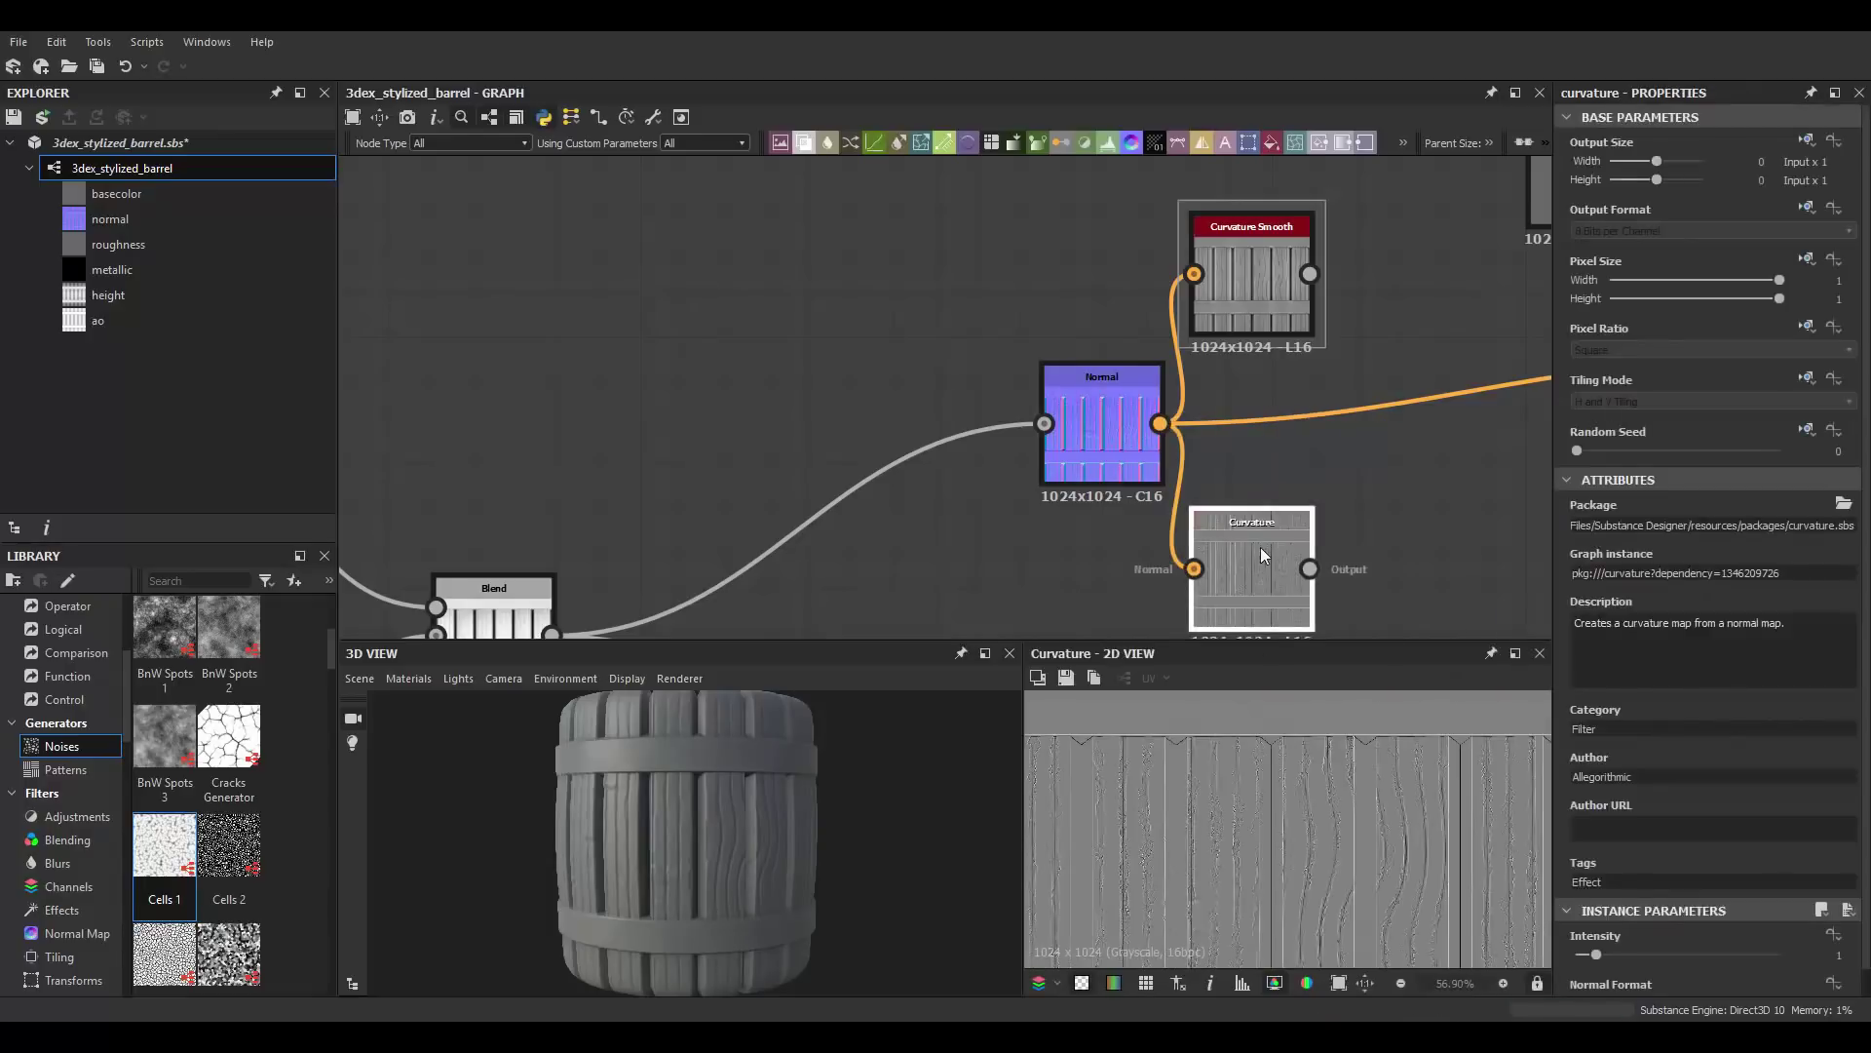
double_click(1252, 288)
Step: Add a Gradient Map after Curvature Smooth with a peach light end and deep red dark end
middle_drag(1333, 300, 979, 443)
text(gradient map)
key(Return)
click(1805, 697)
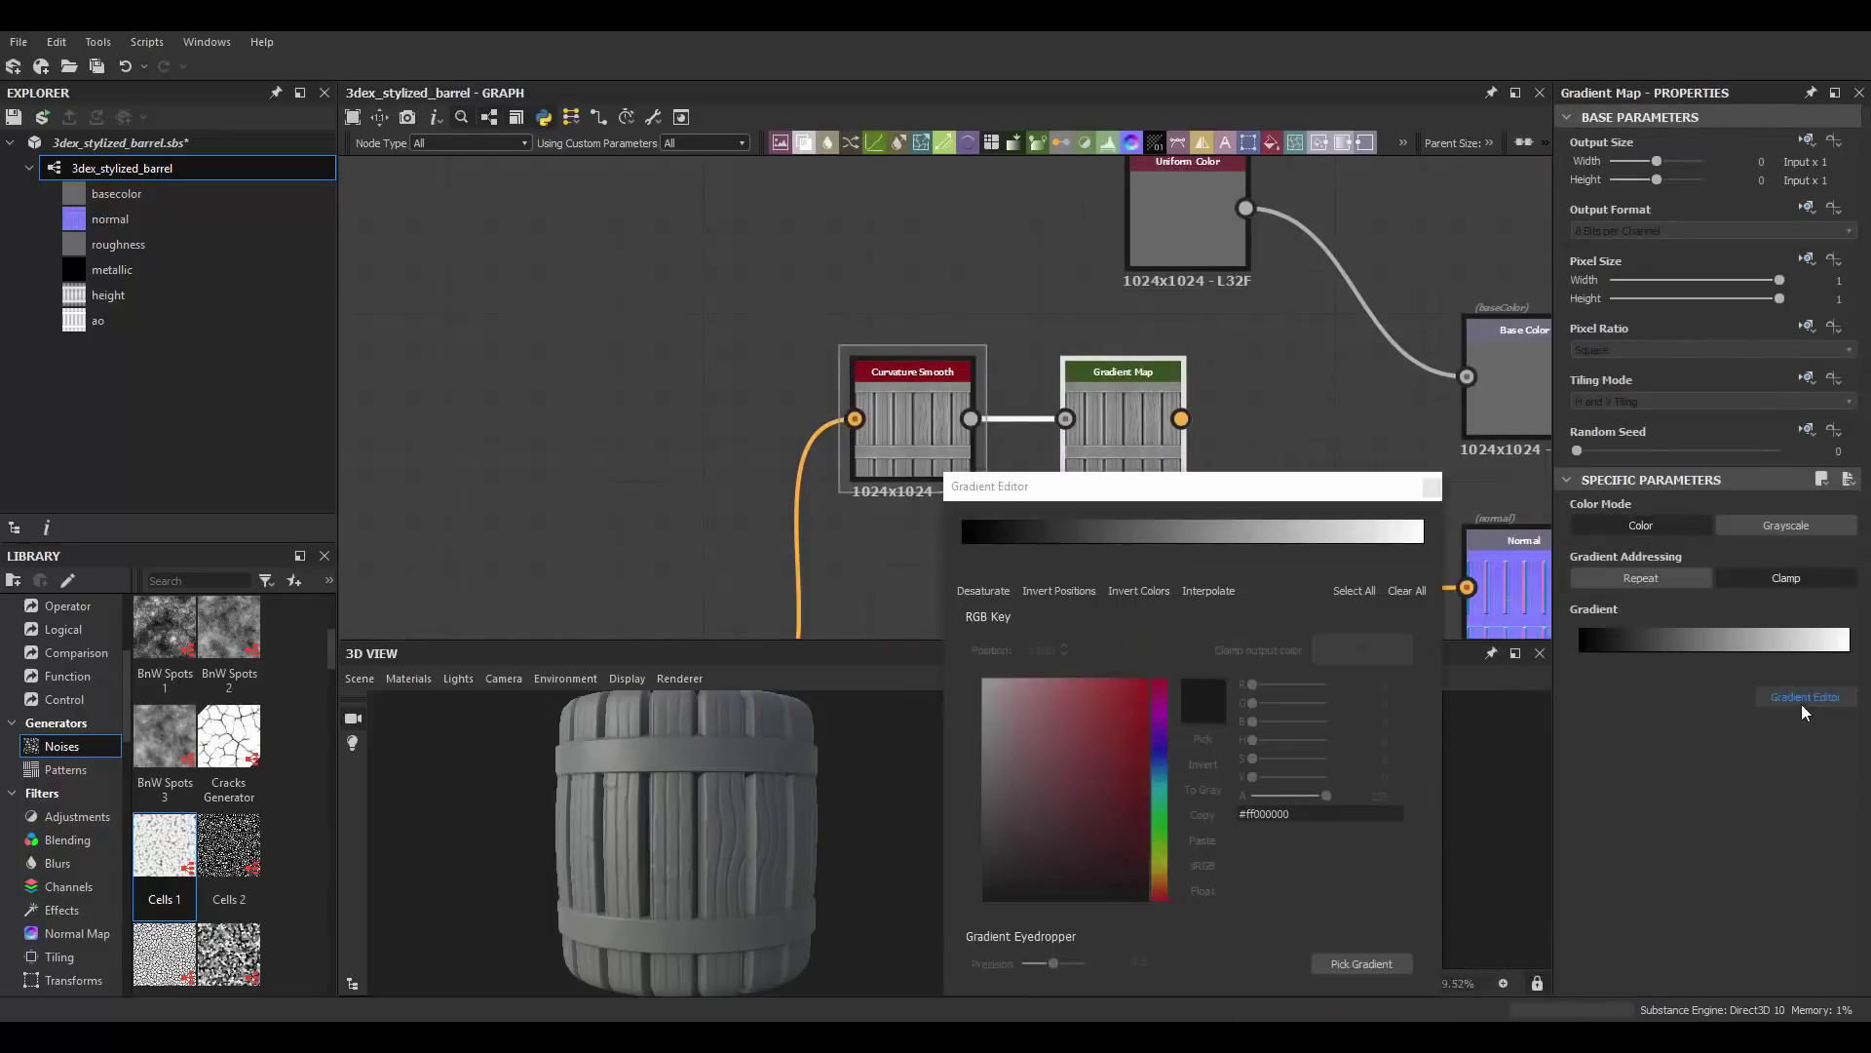
click(880, 389)
click(501, 541)
click(617, 731)
click(516, 561)
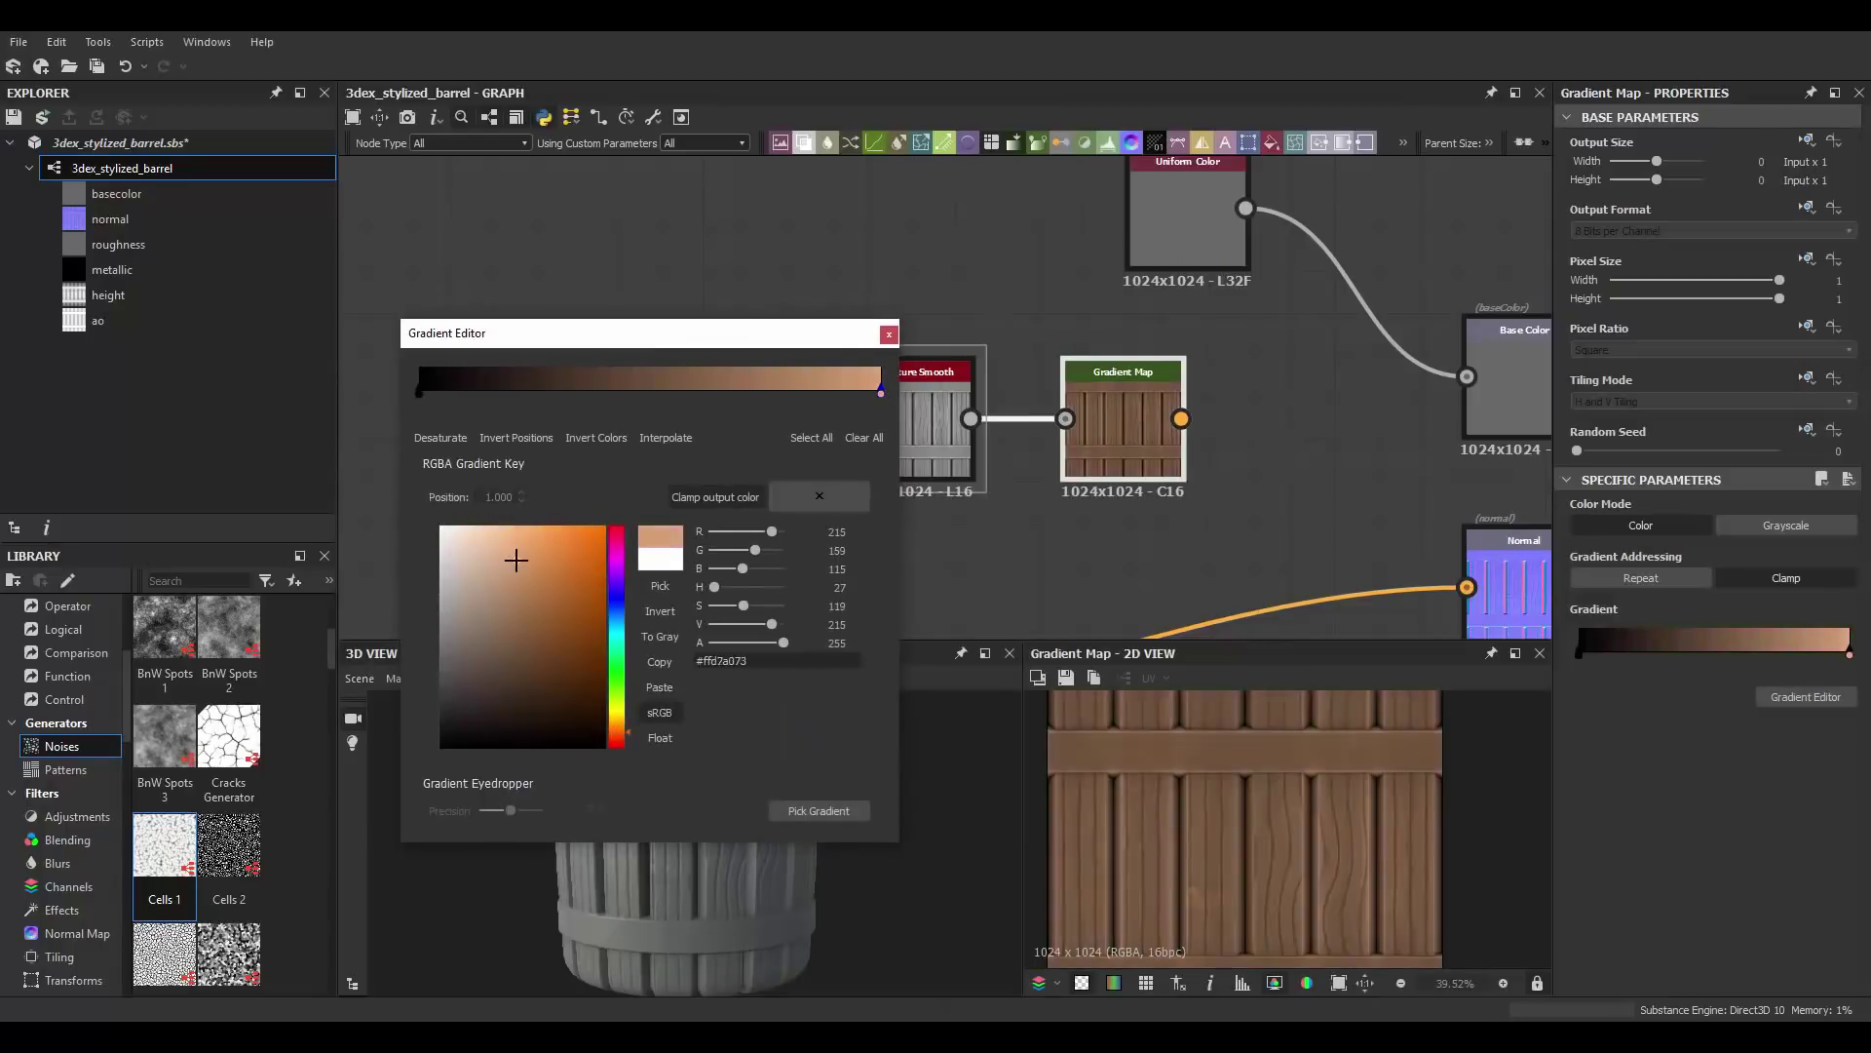
drag(516, 561, 507, 569)
click(414, 402)
click(555, 690)
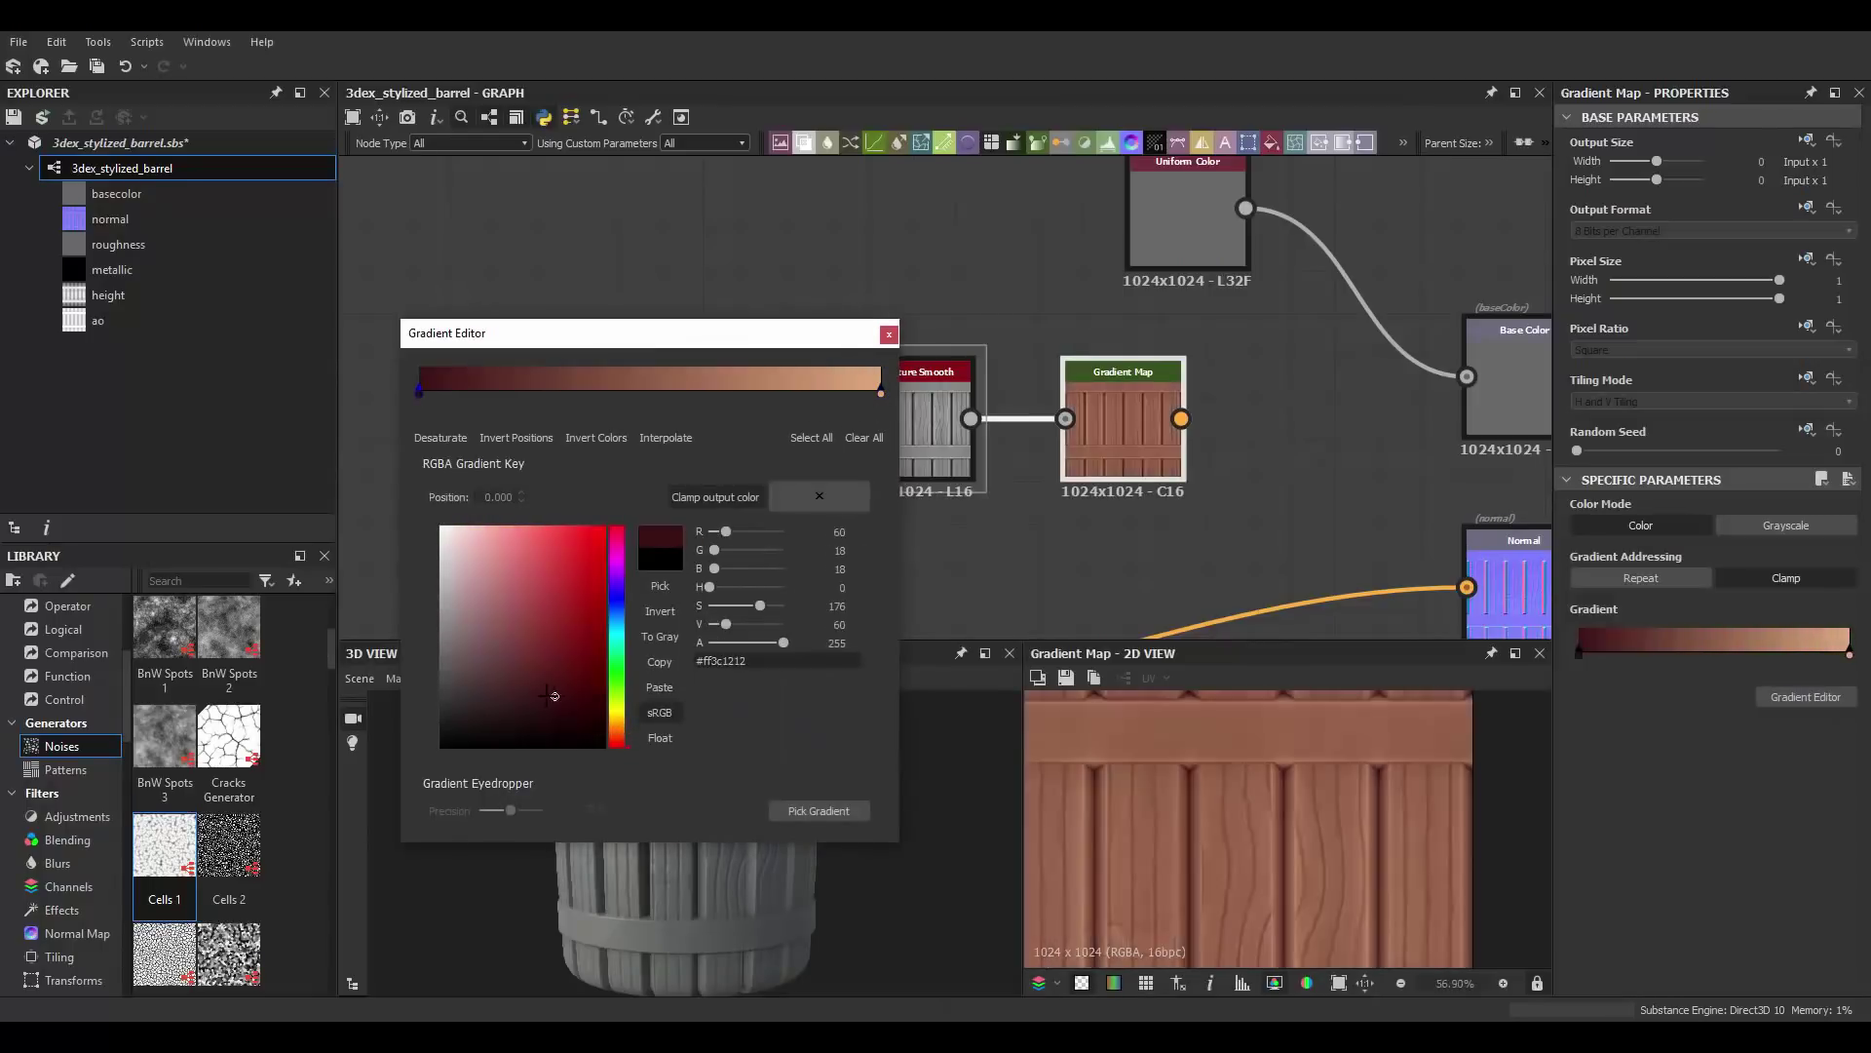
Step: Wire the Gradient Map into Base Color and shift its light end toward warmer orange
middle_drag(1184, 414, 1041, 425)
drag(1038, 430, 1324, 388)
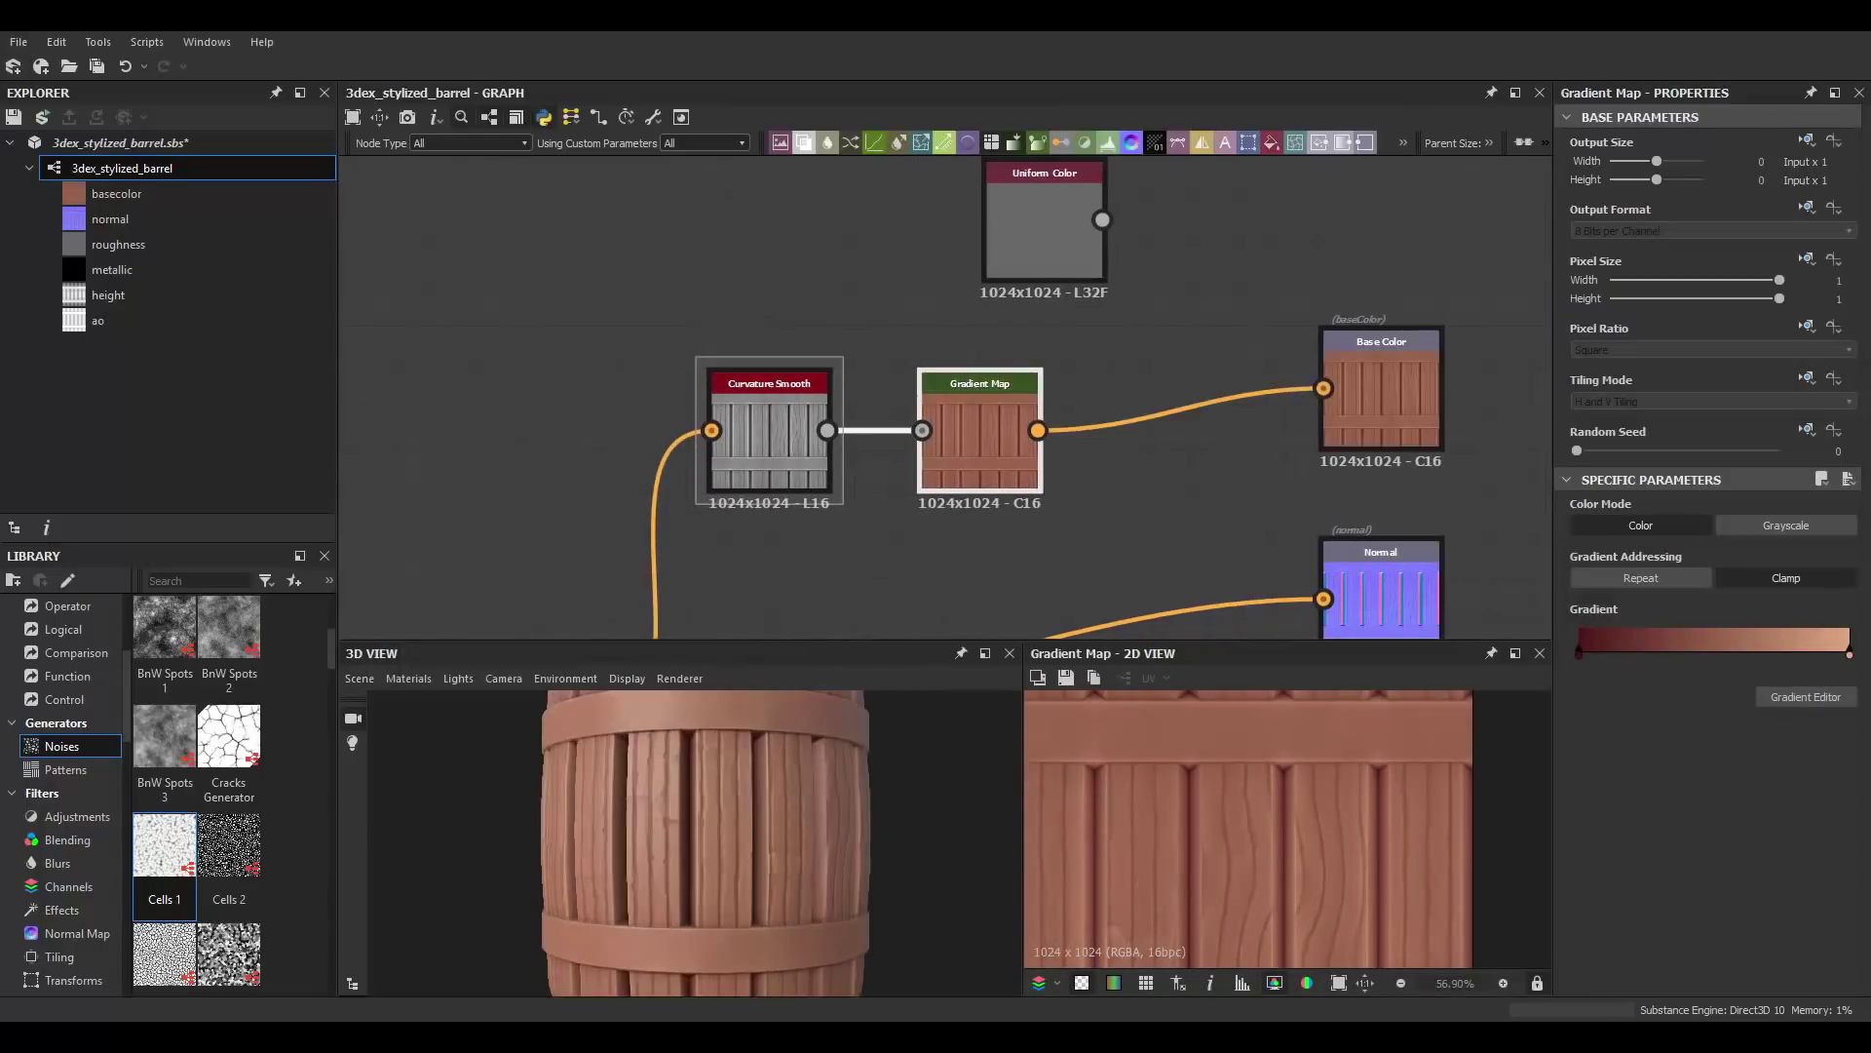
double_click(990, 464)
drag(585, 327, 1208, 367)
click(1194, 614)
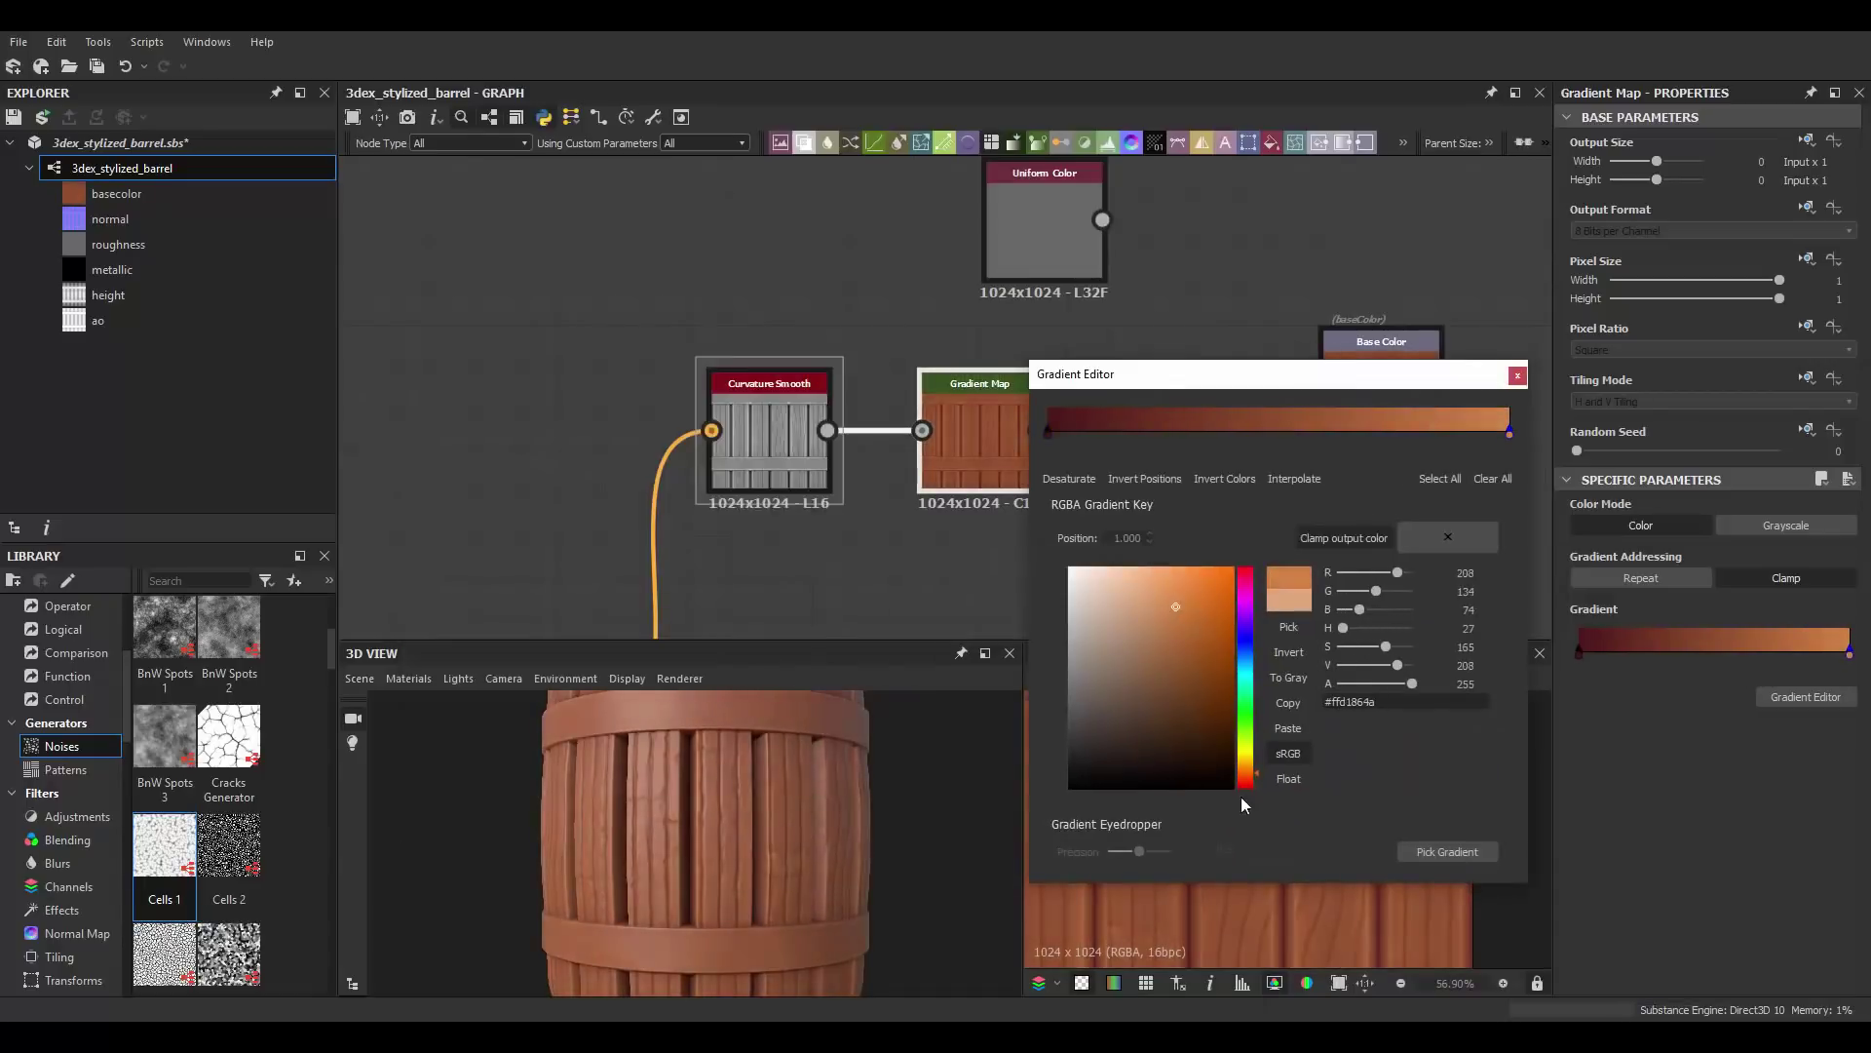
drag(1257, 780, 1259, 773)
click(1517, 376)
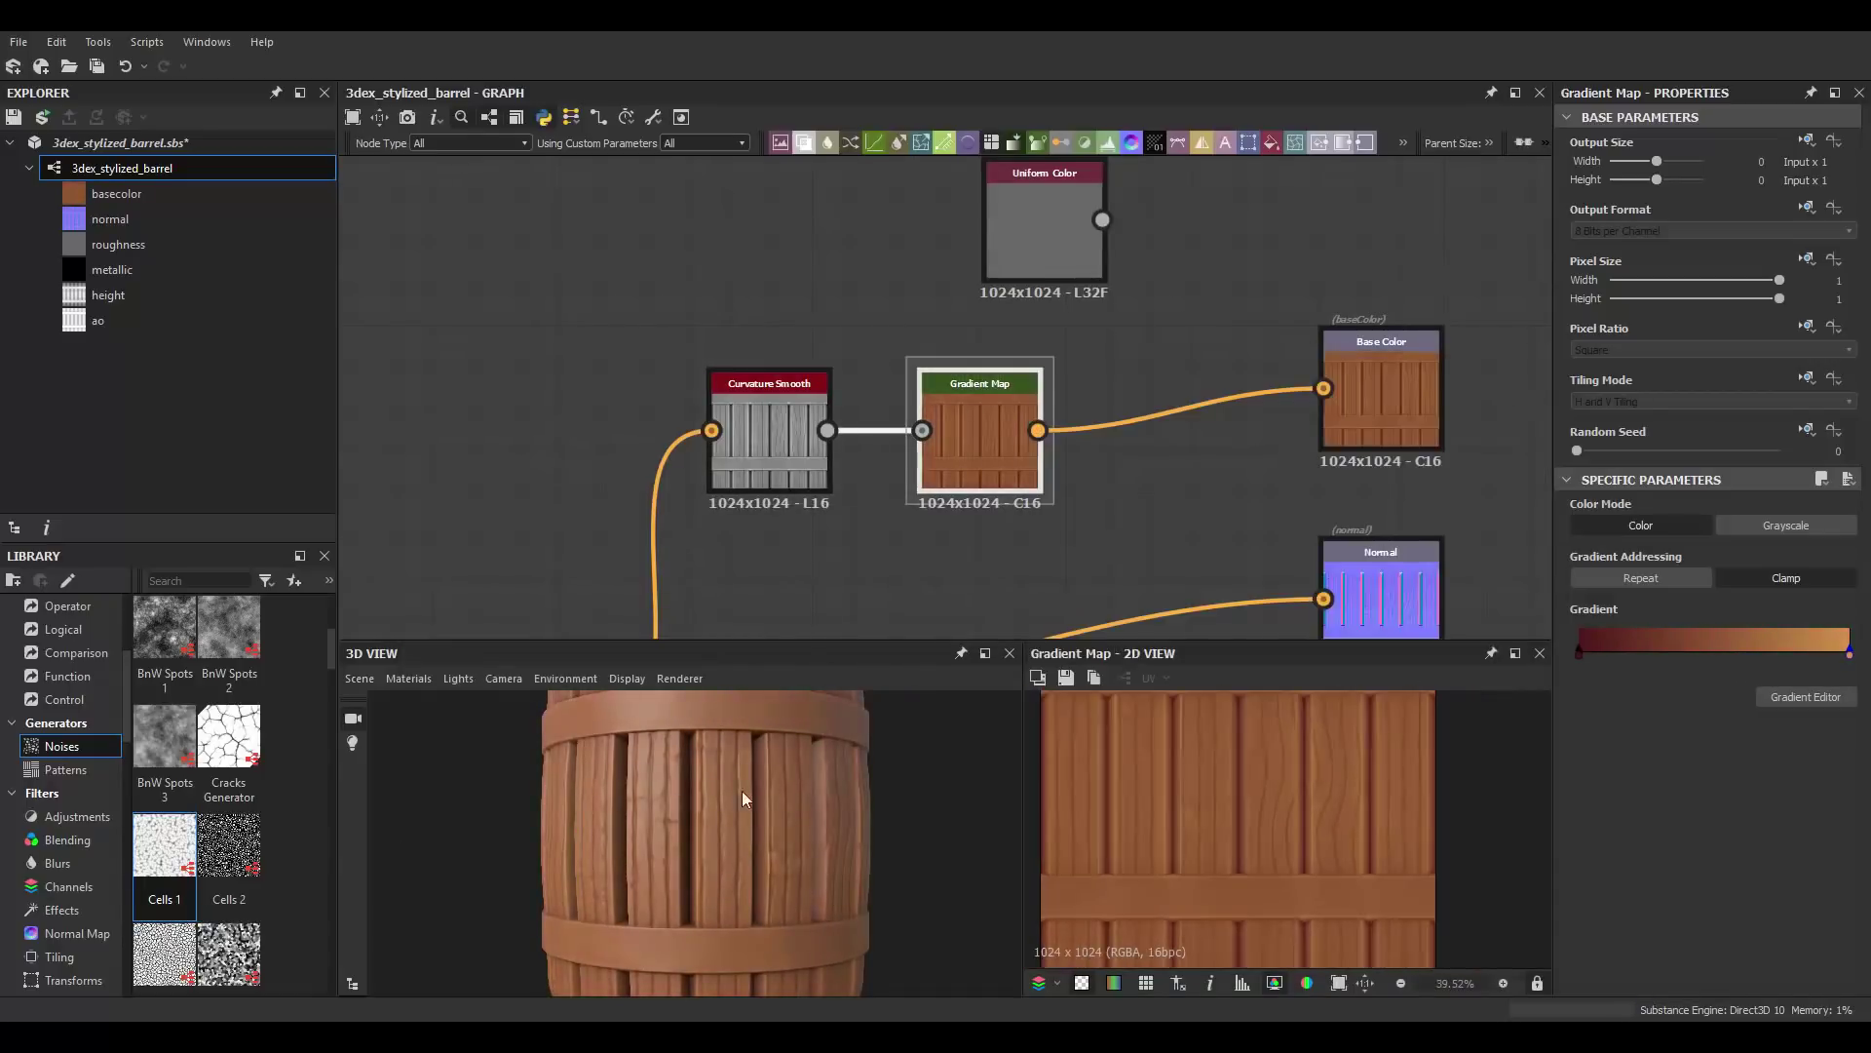
scroll(774, 774, down, 3)
scroll(715, 759, up, 2)
scroll(735, 746, up, 4)
scroll(735, 745, up, 2)
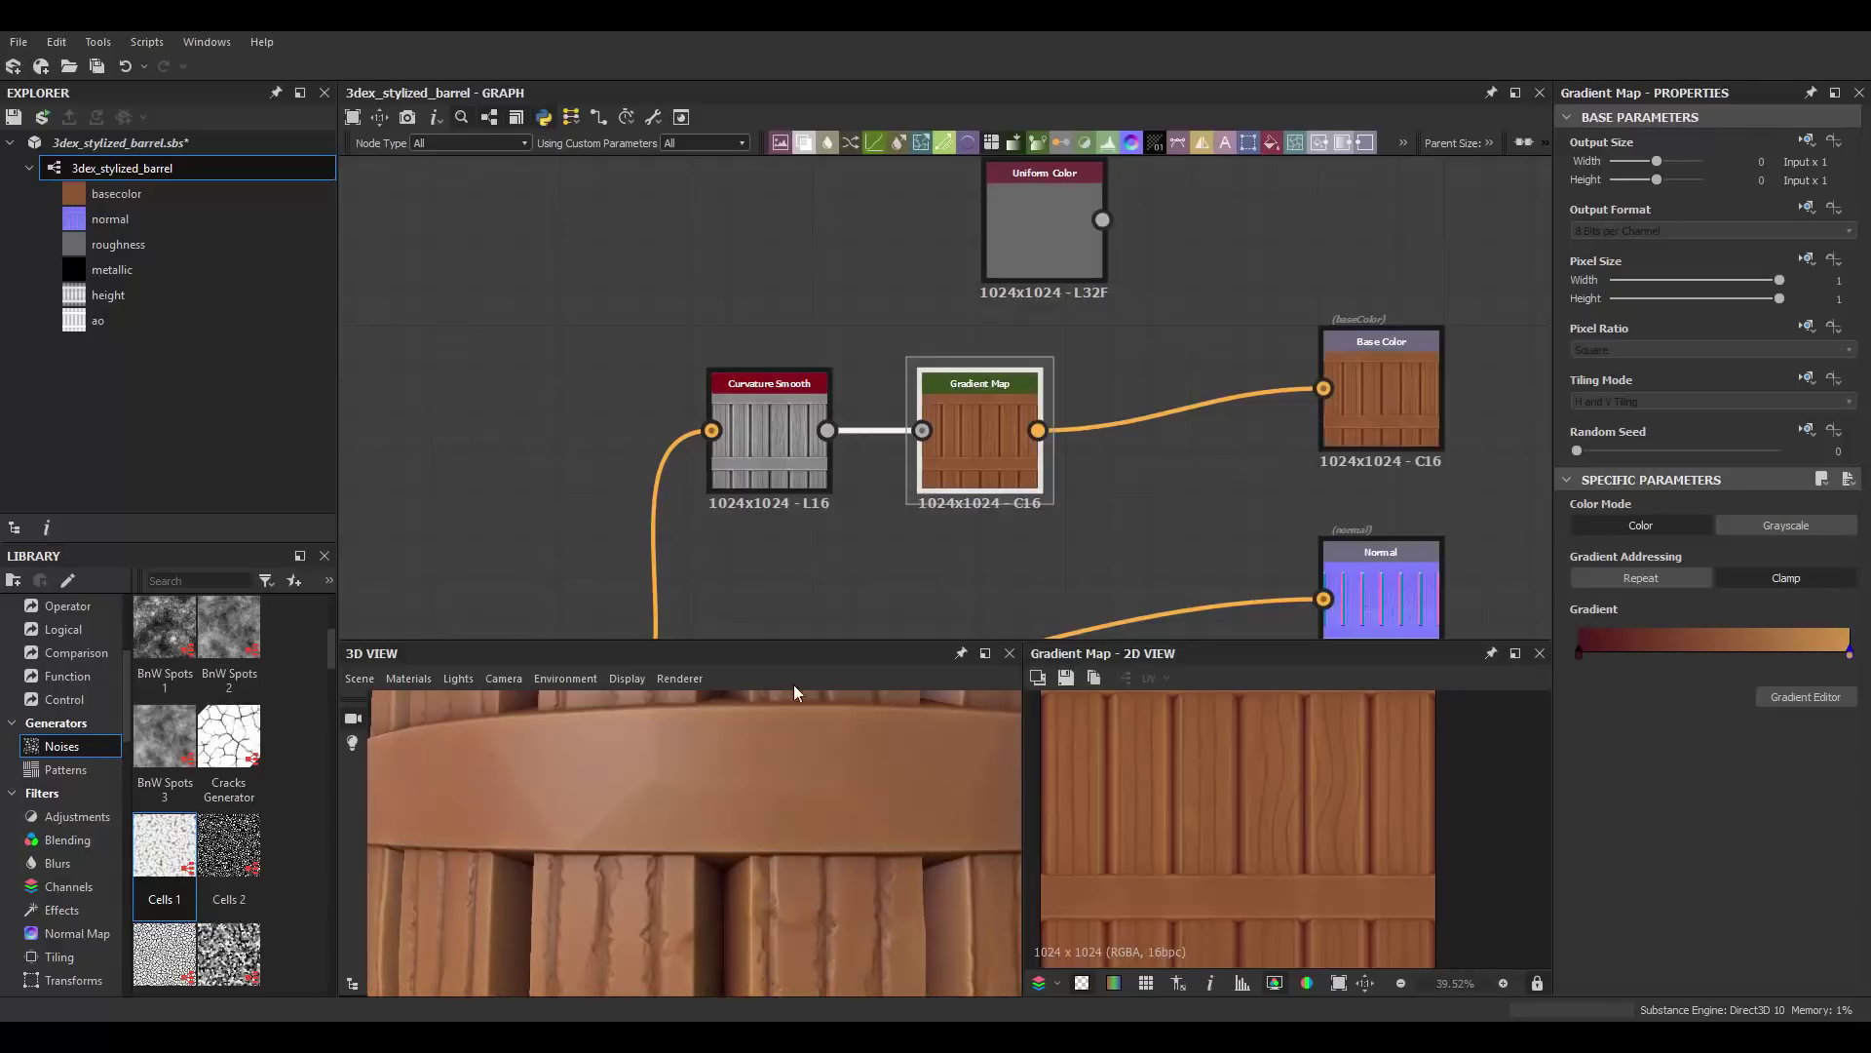
Step: Insert Invert Grayscale and Slope Blur Grayscale after Cells 1, with Perlin Noise driving the slope
key(space)
text(i)
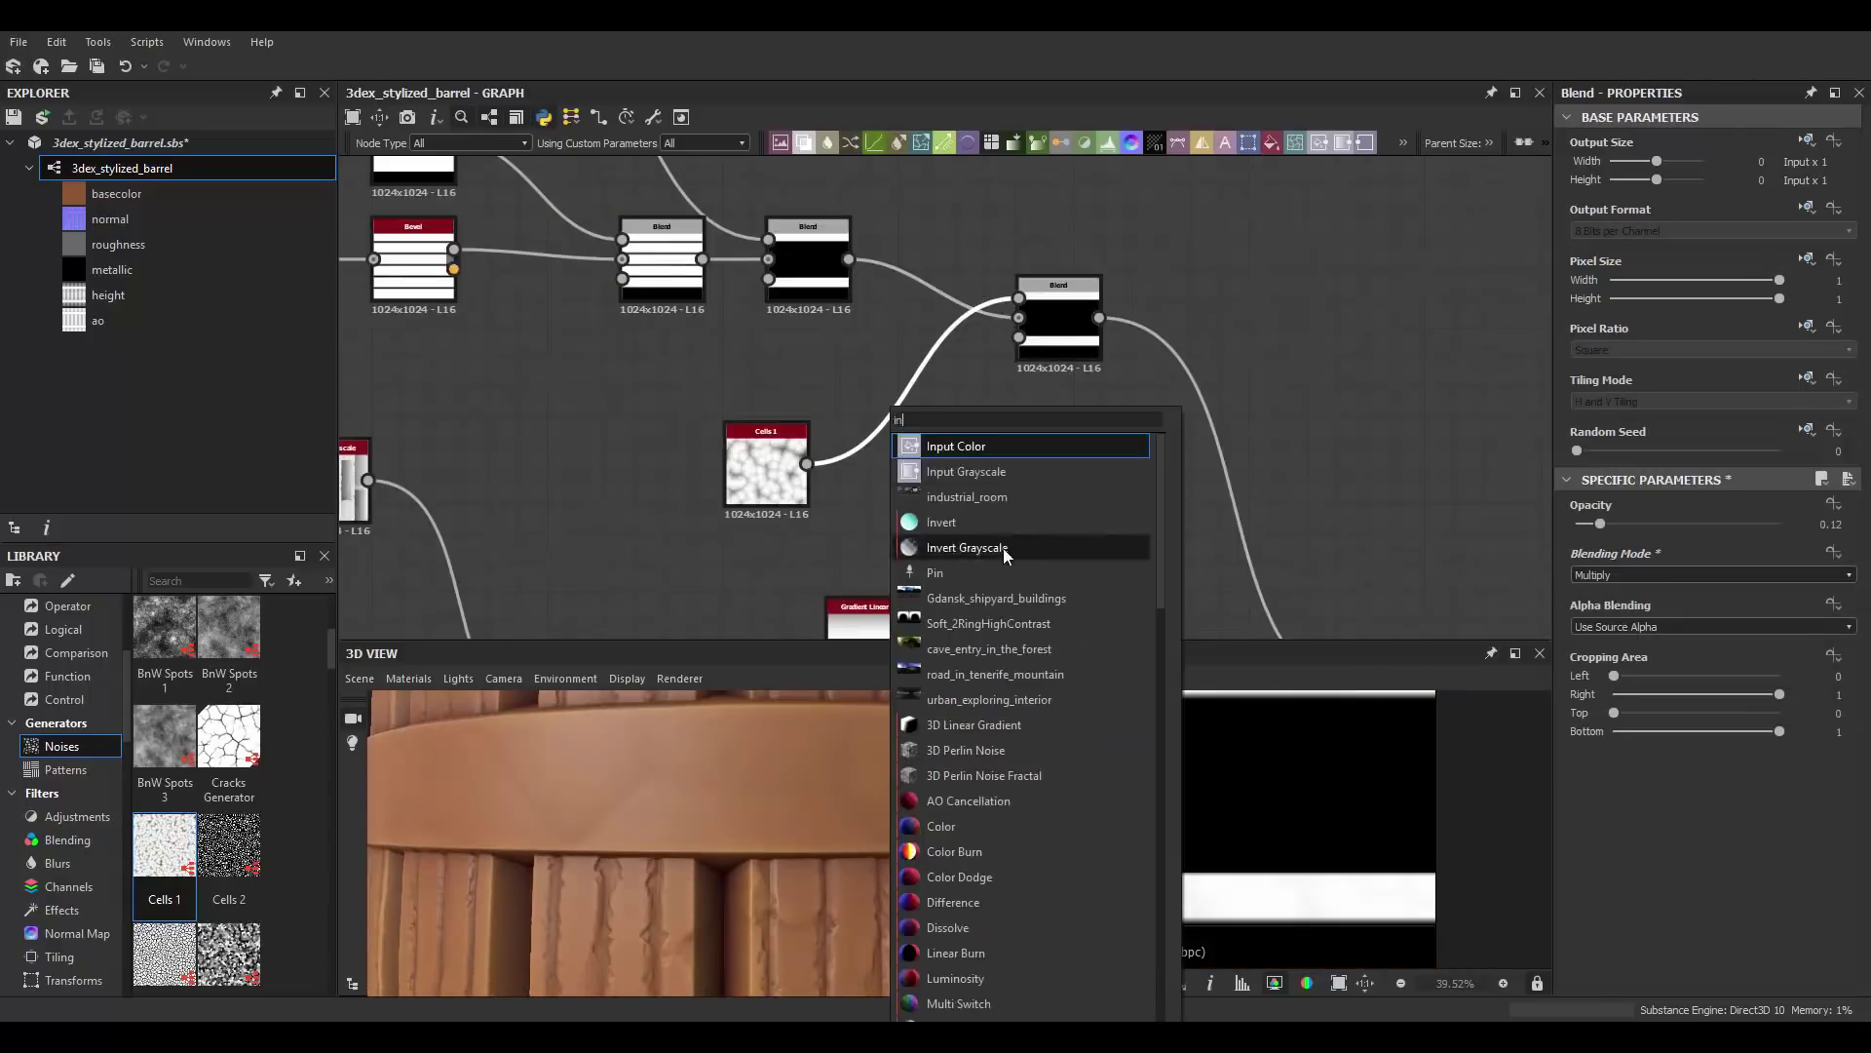
click(1003, 547)
scroll(844, 494, up, 2)
key(space)
text(slp)
key(Return)
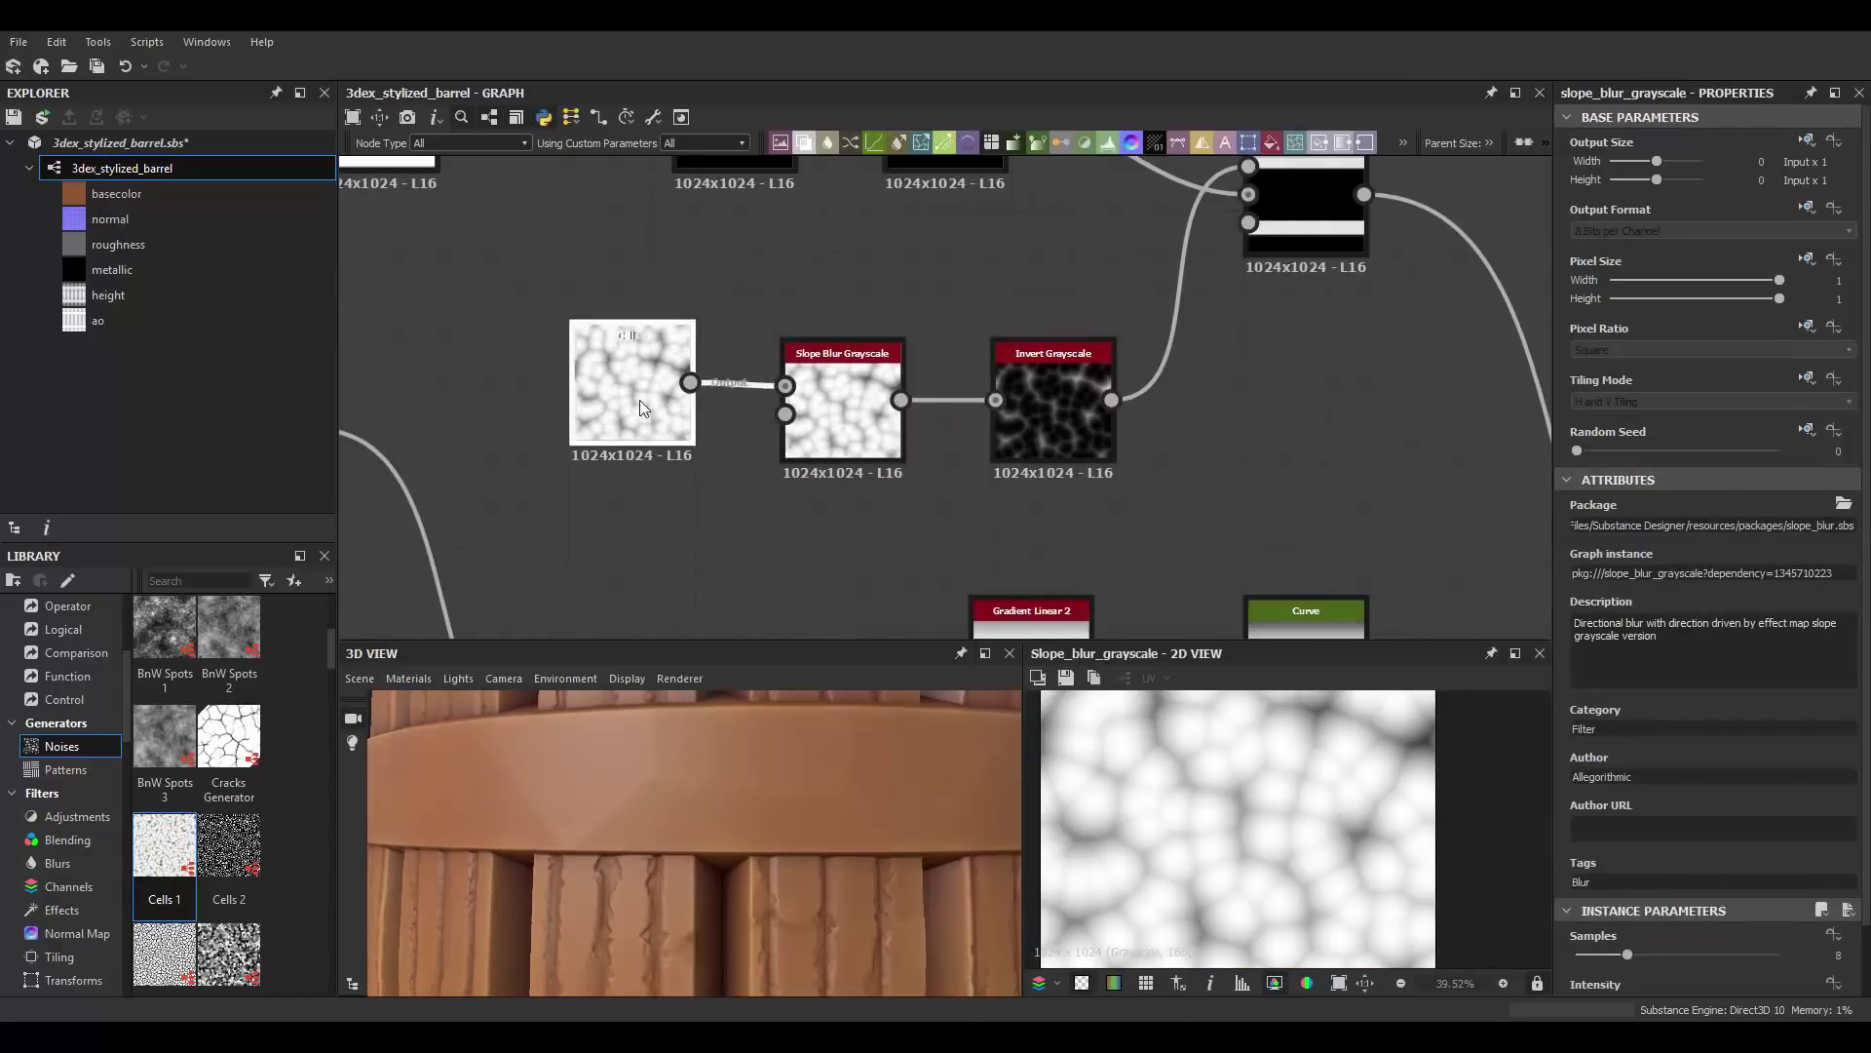
drag(733, 380, 641, 538)
Step: Set the Slope Blur to 32 samples, Min mode and intensity about 0.08
click(642, 538)
click(843, 409)
scroll(1641, 934, down, 3)
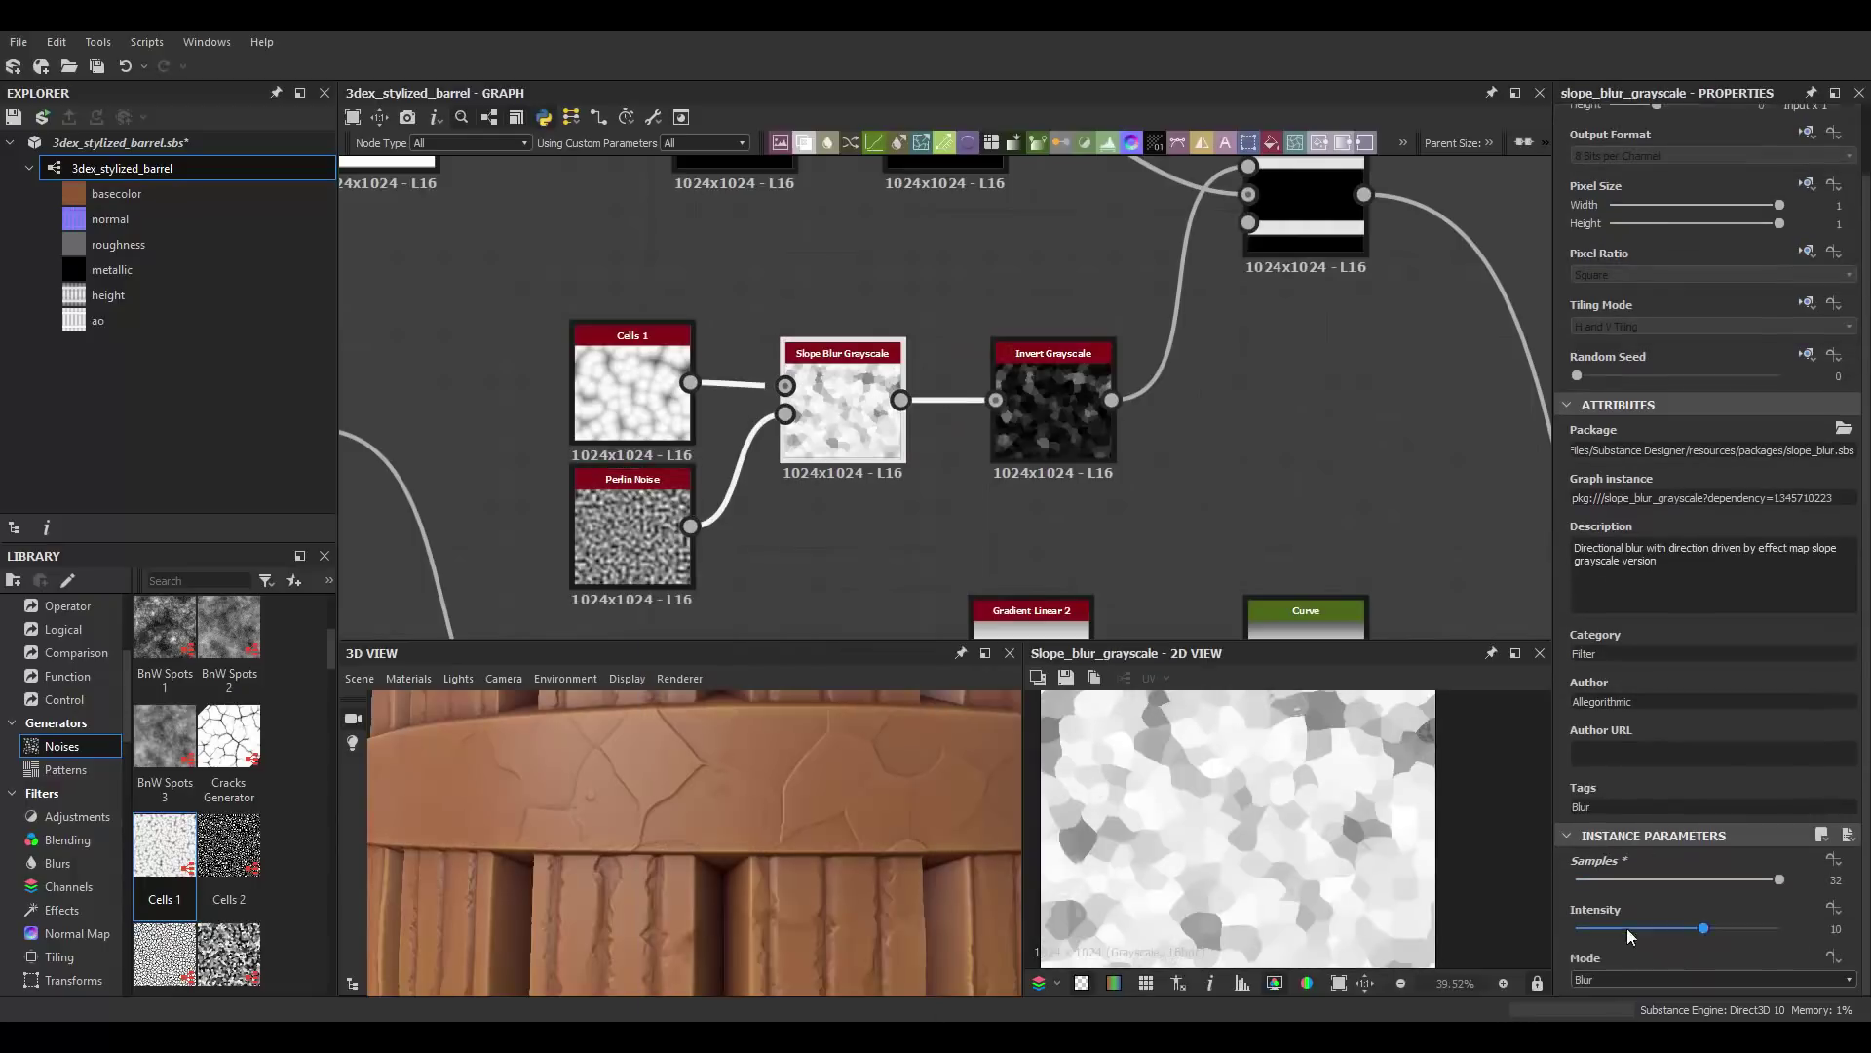
click(1605, 1010)
drag(1601, 928, 1586, 931)
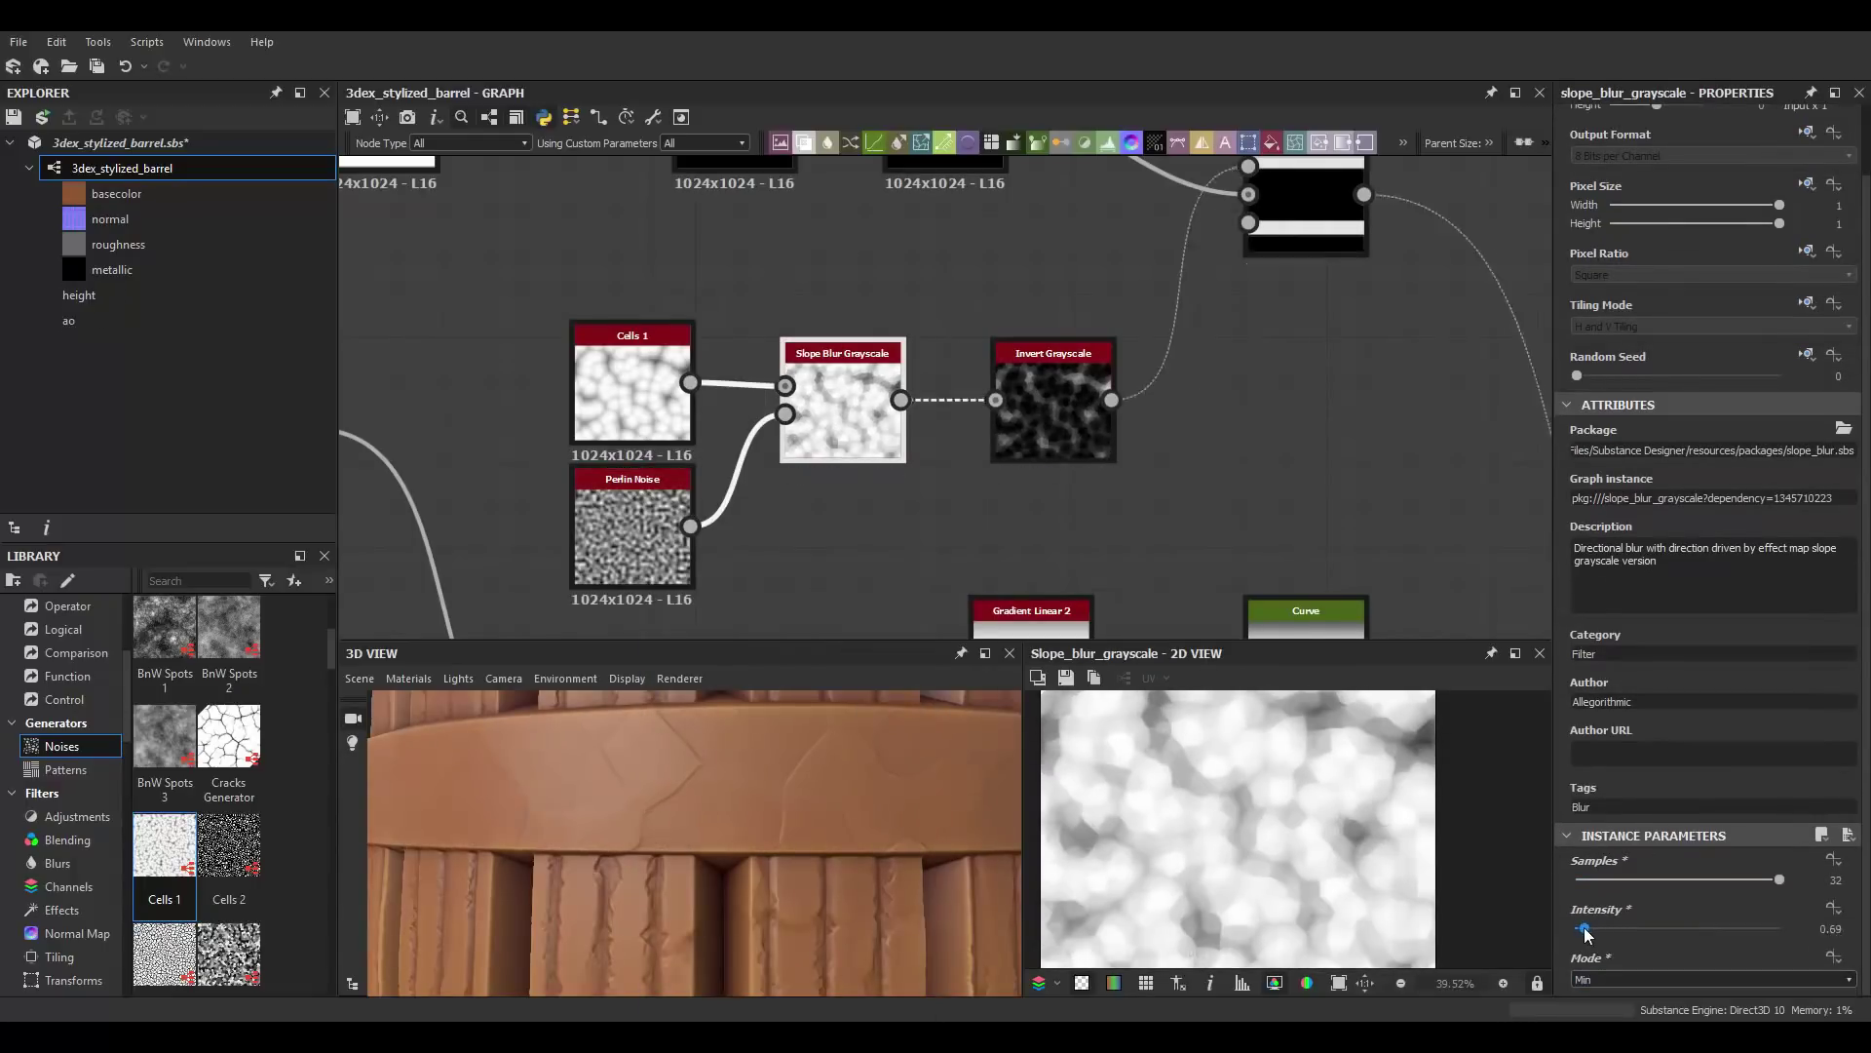
middle_drag(1267, 409, 1067, 433)
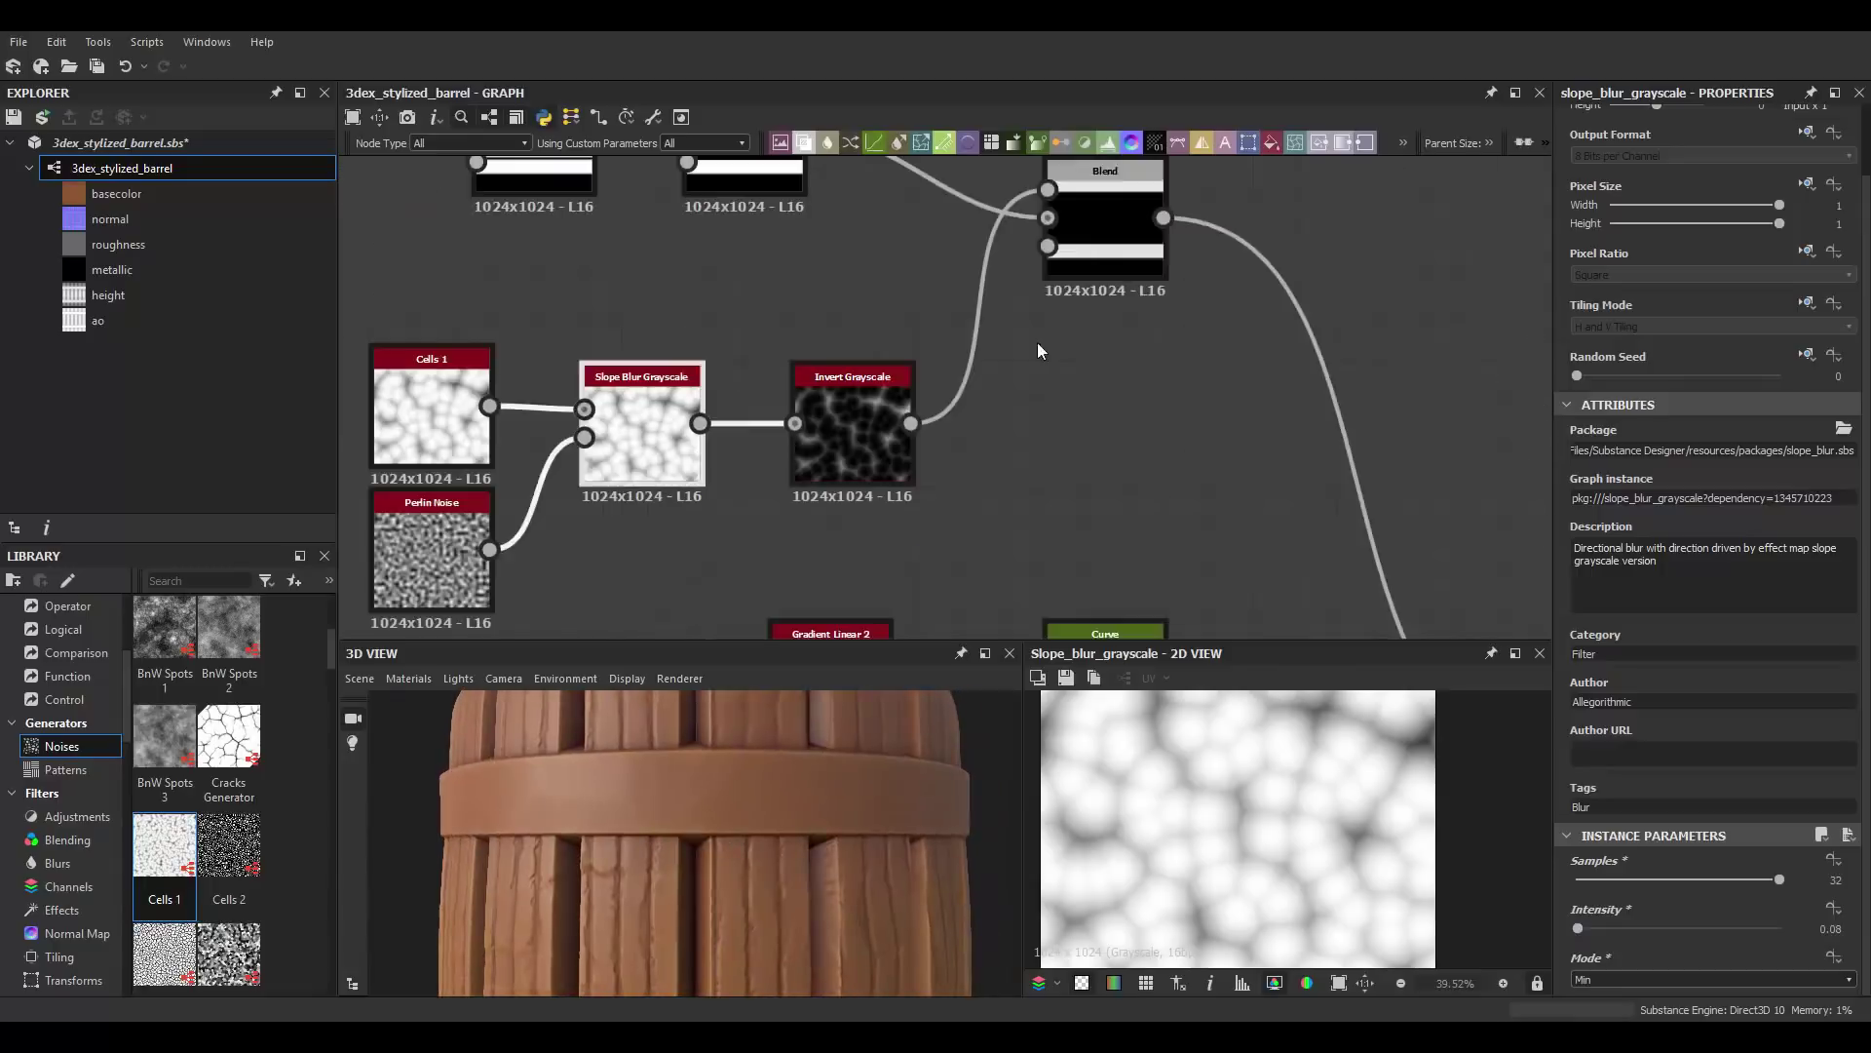
click(1106, 224)
drag(1628, 521, 1592, 522)
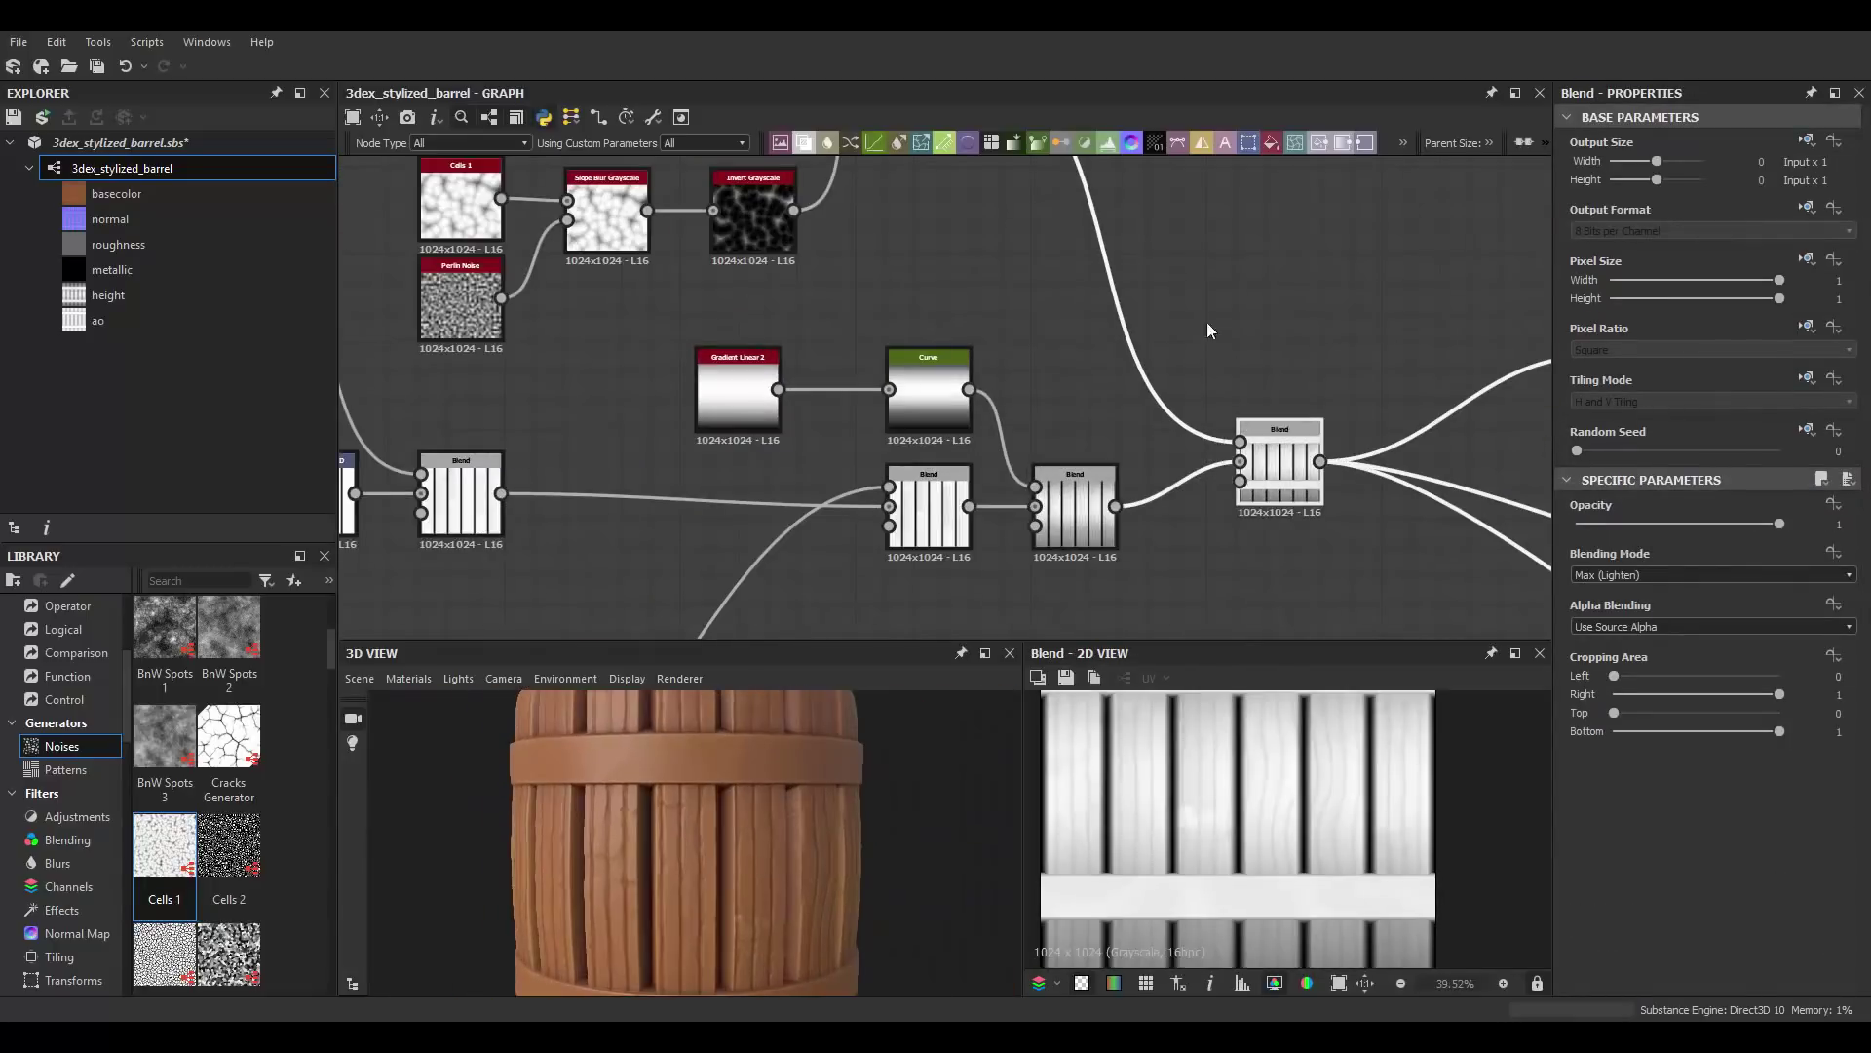
Step: Adjust the base roughness grey level and insert a Histogram Scan on the band mask
drag(1765, 583, 1781, 585)
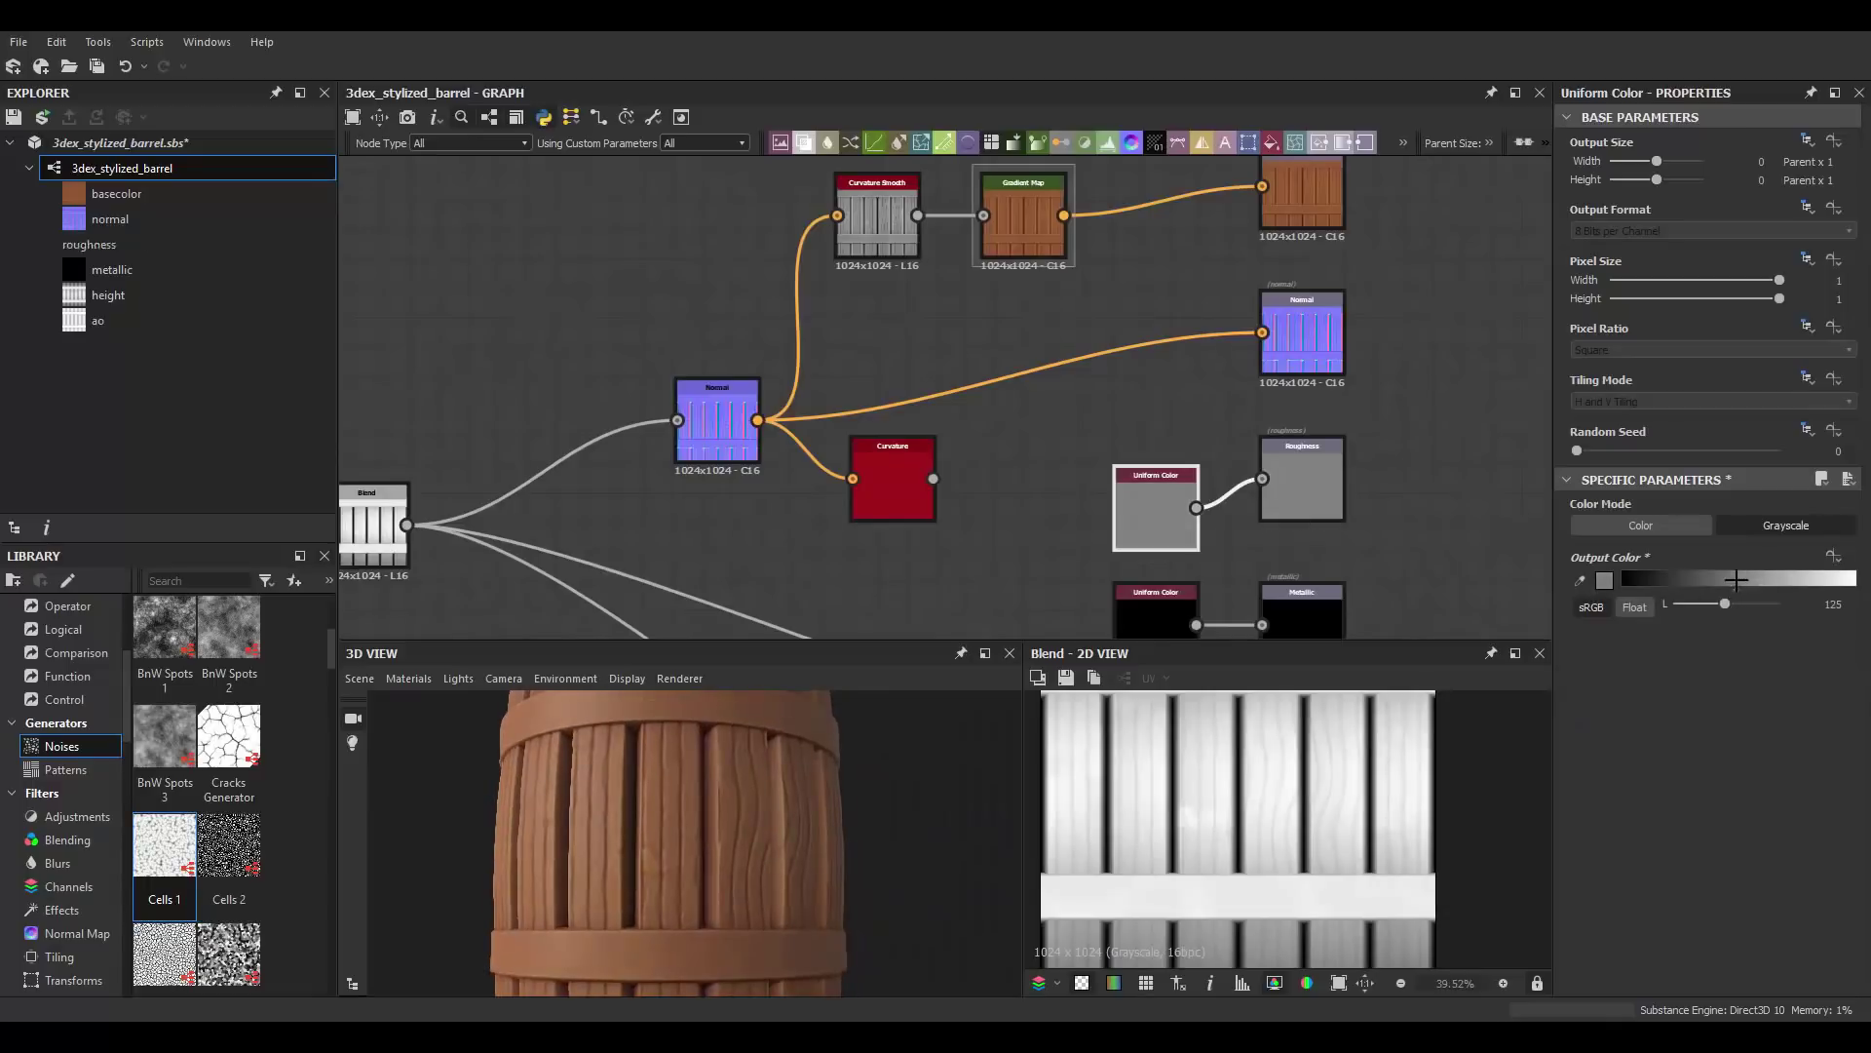
click(513, 351)
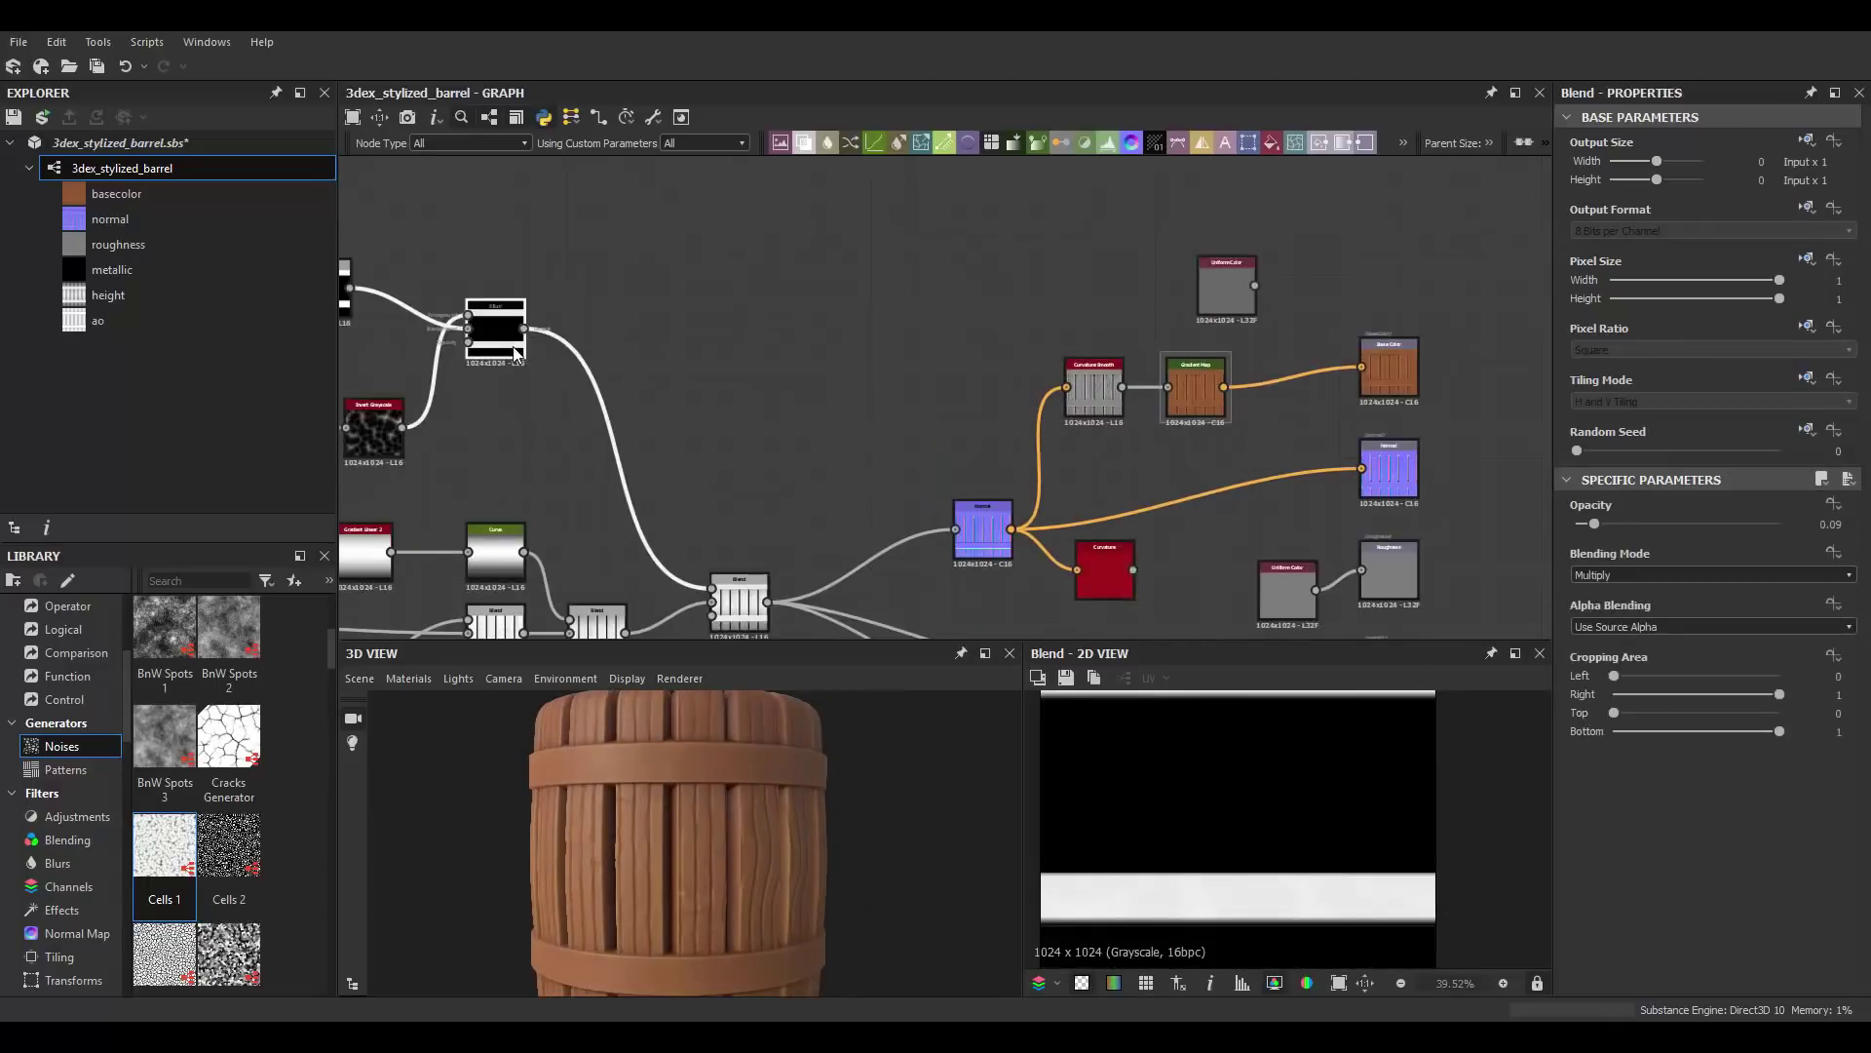
scroll(1124, 446, up, 2)
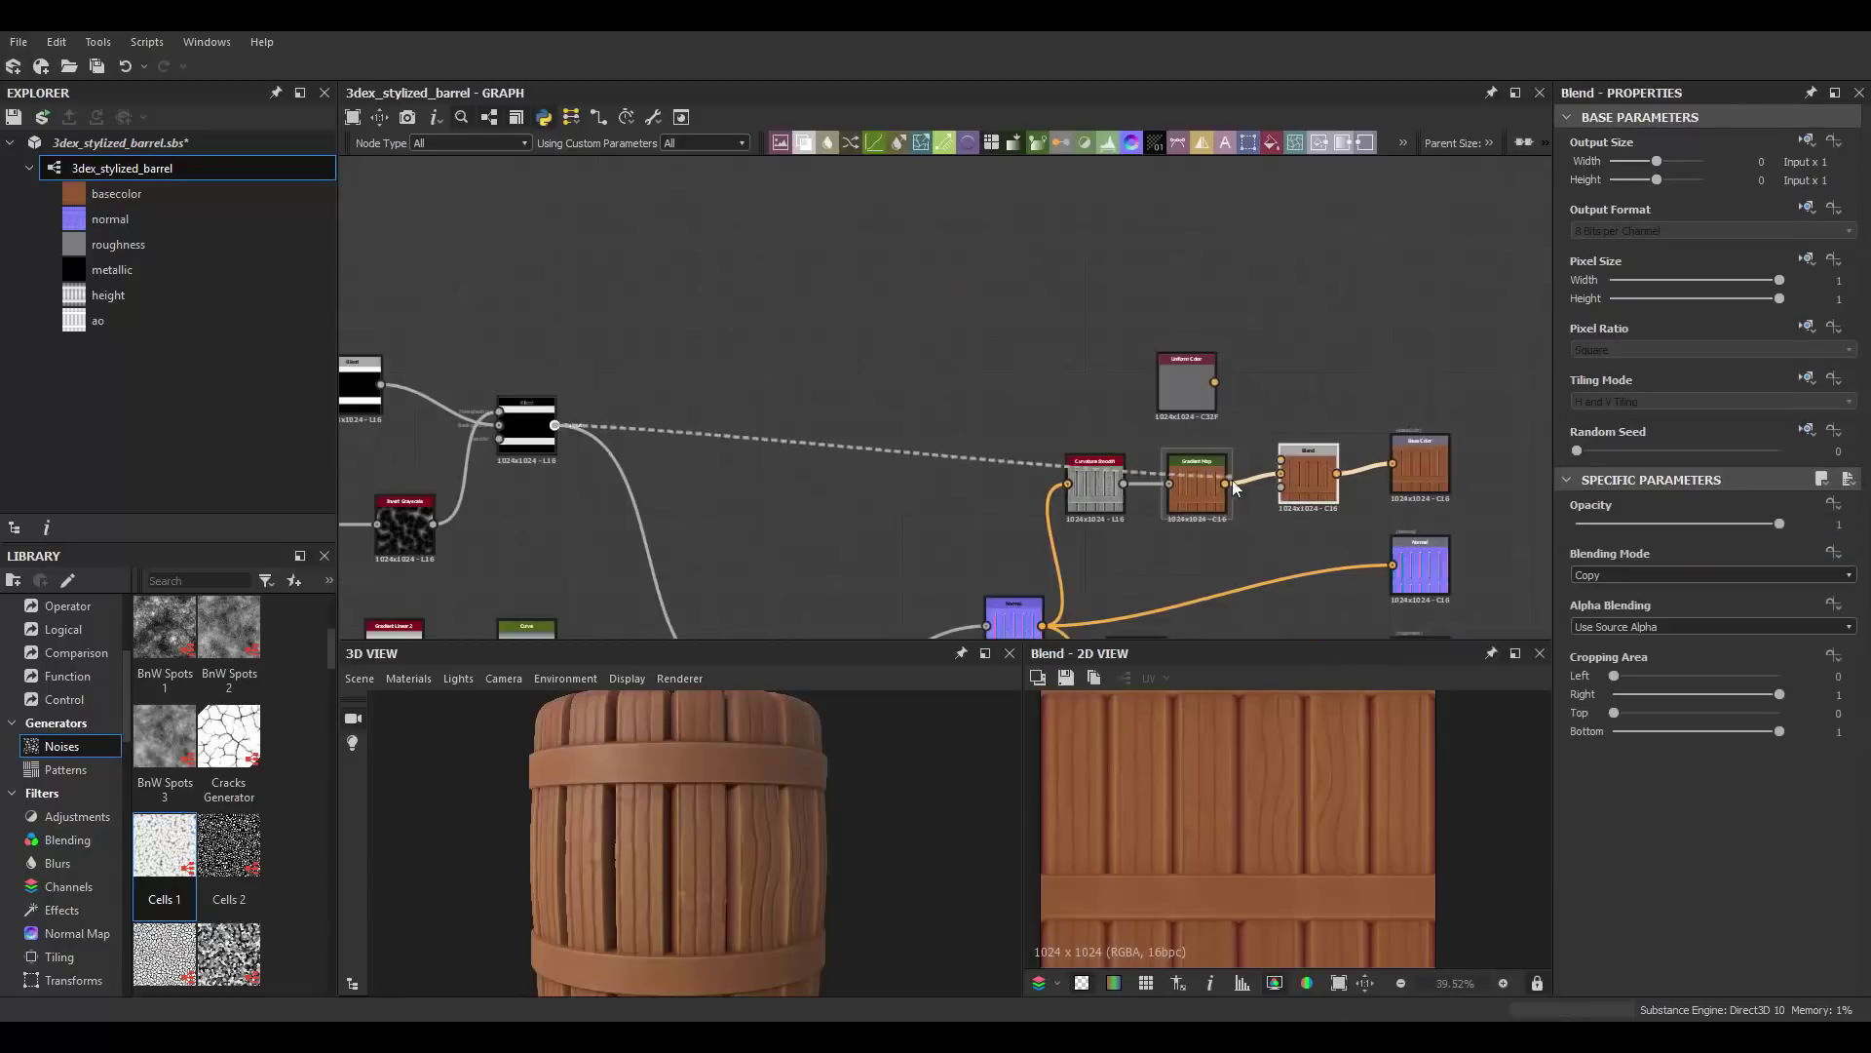
scroll(1232, 479, up, 1)
scroll(1218, 505, down, 2)
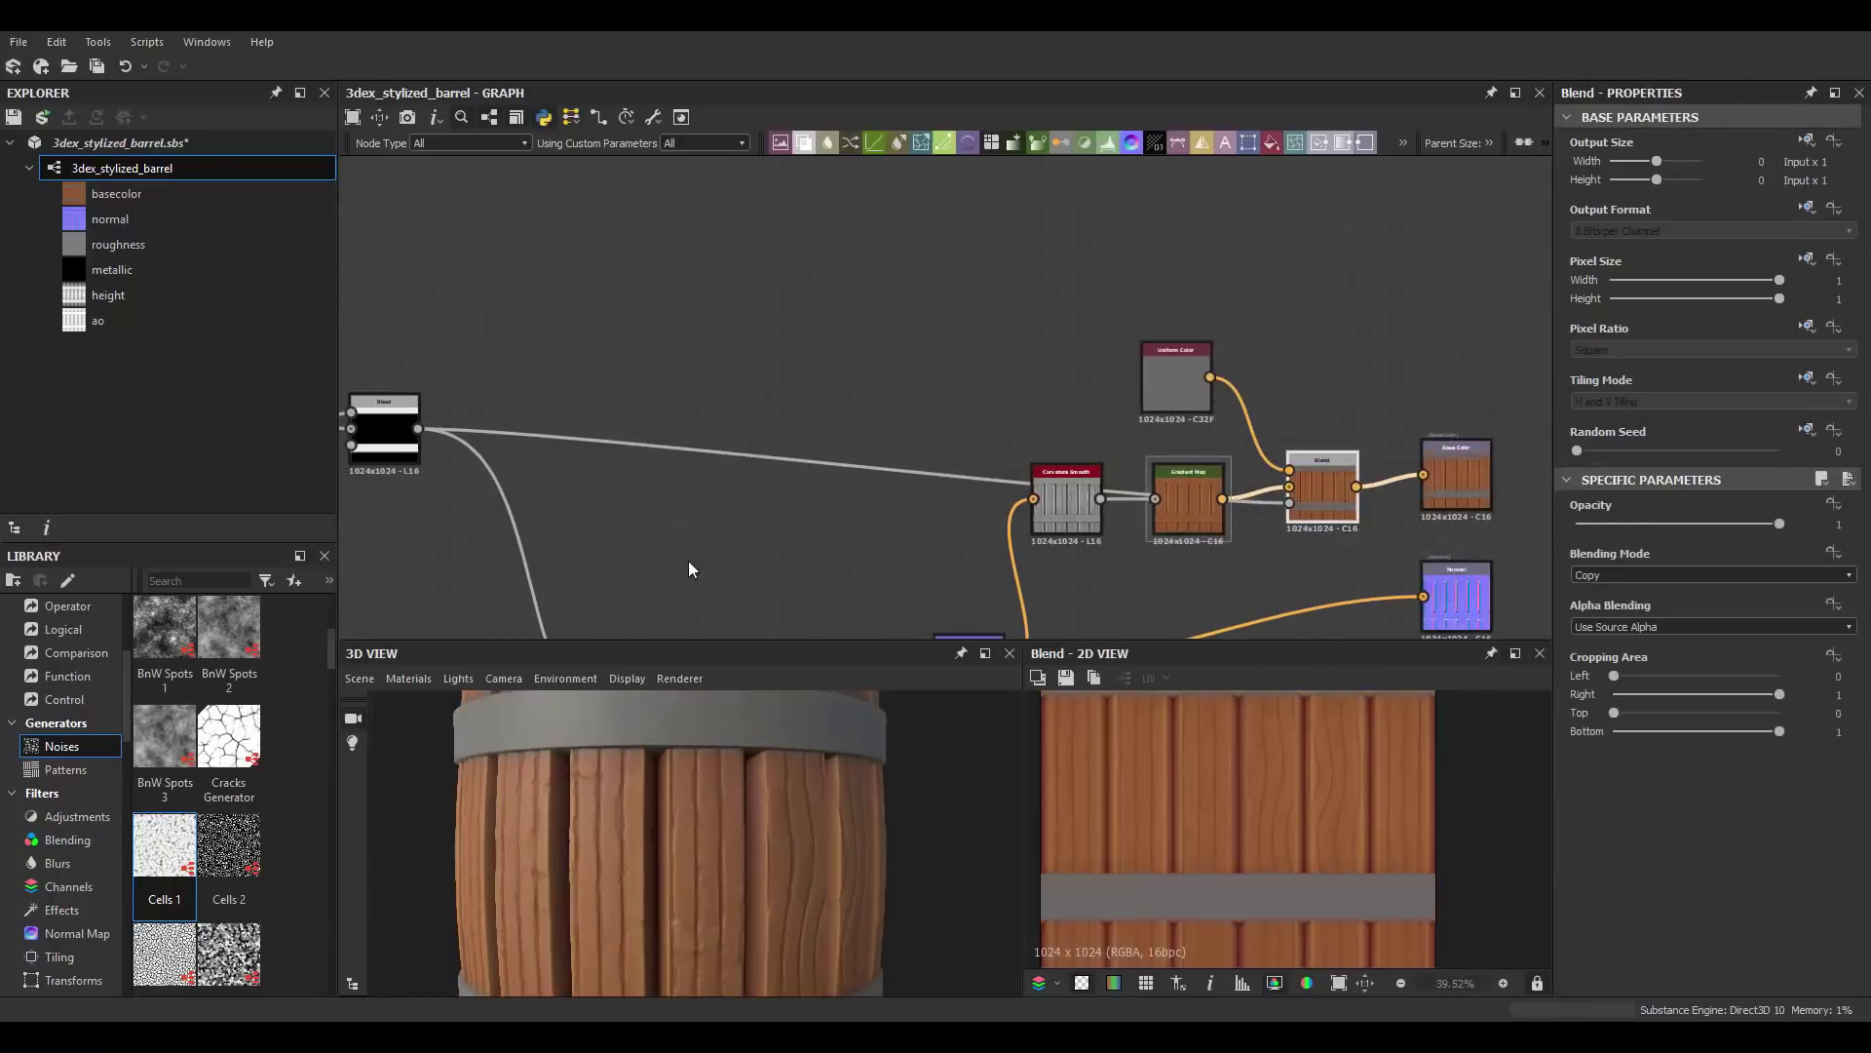
scroll(688, 559, down, 1)
key(space)
key(Return)
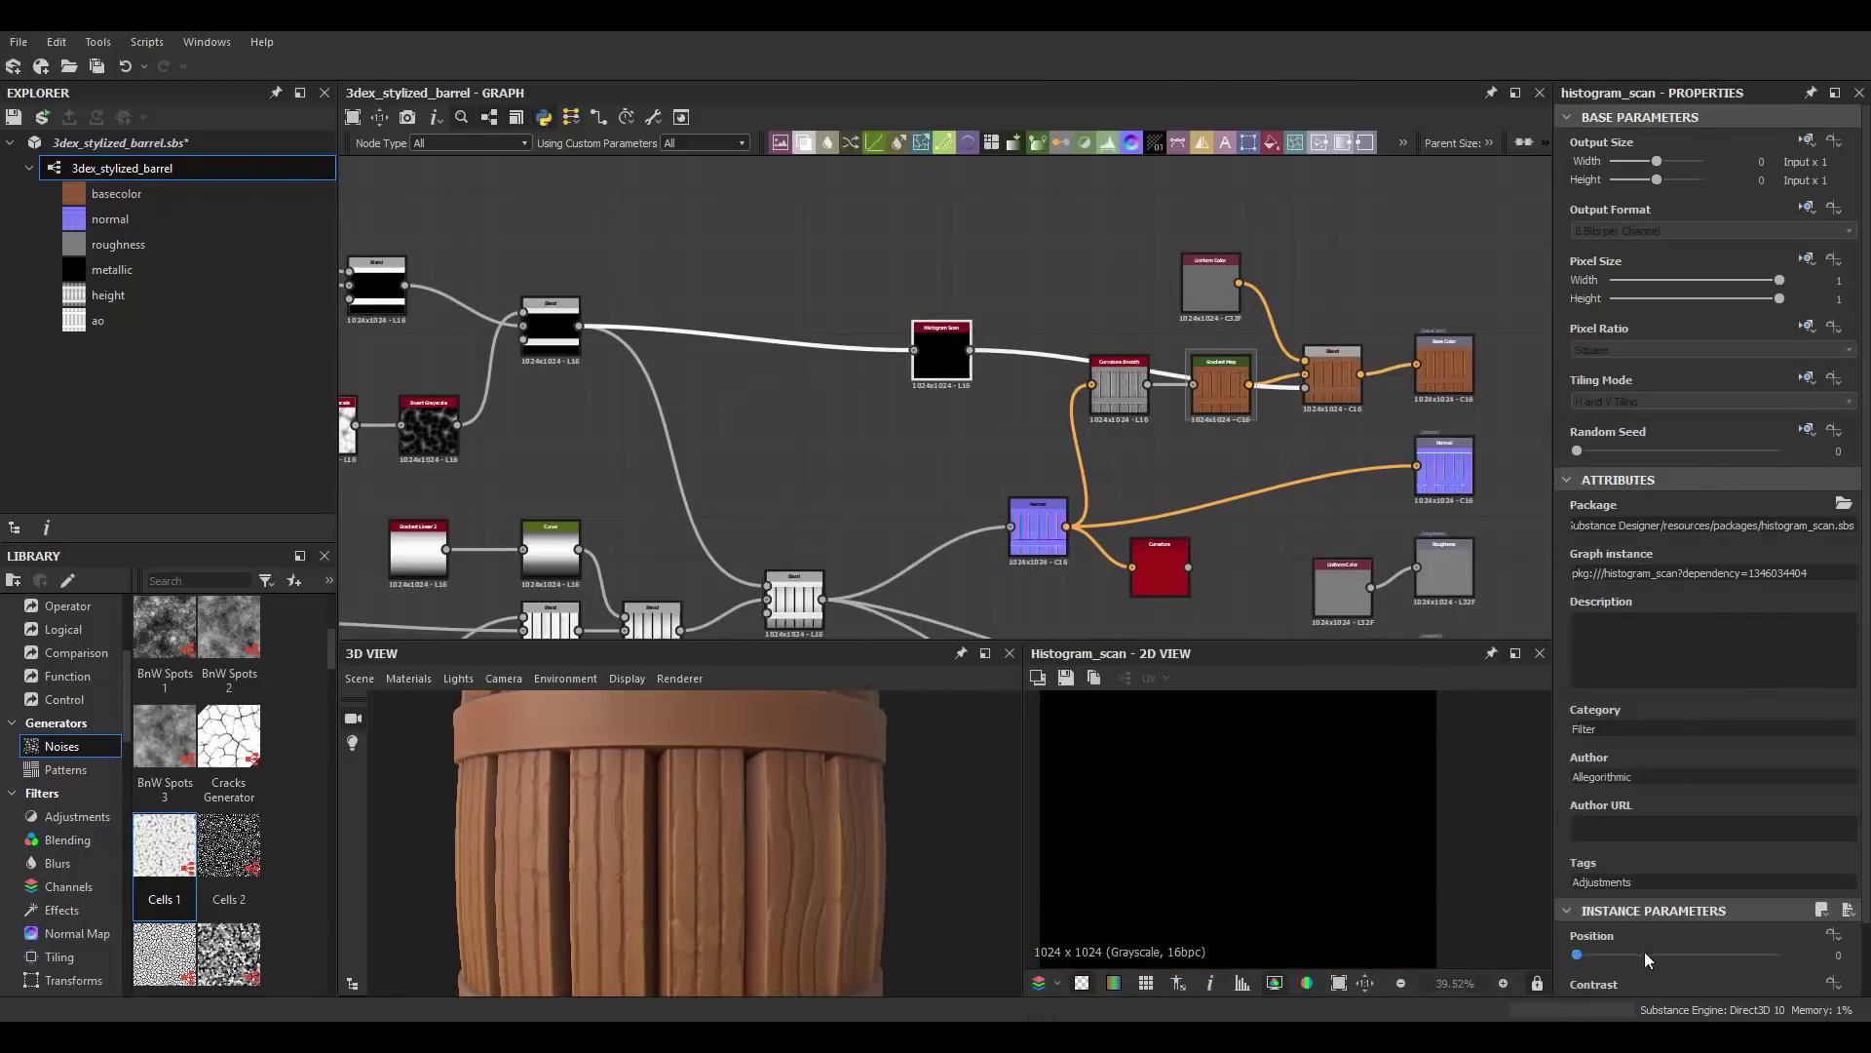
Step: Set the Histogram Scan position to 0.3
drag(1645, 954, 1692, 954)
scroll(1704, 927, down, 1)
drag(1681, 874, 1637, 868)
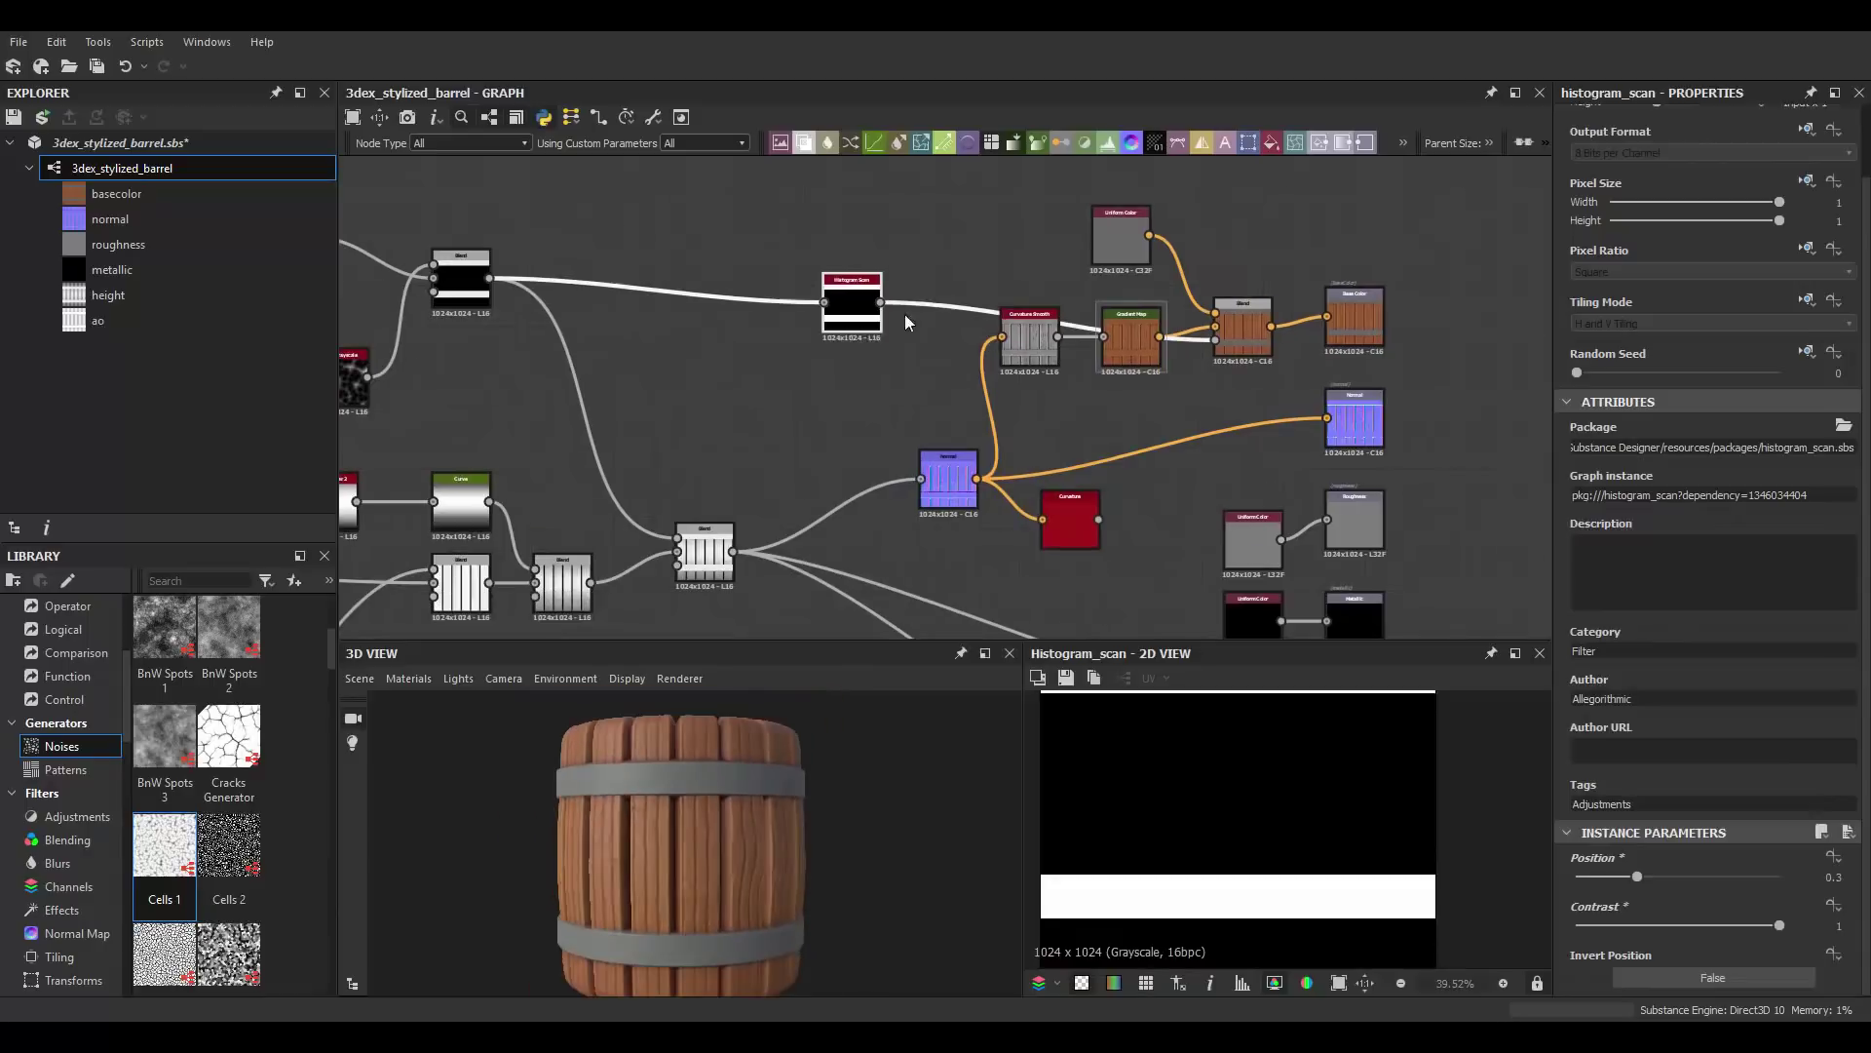
scroll(1254, 308, down, 3)
scroll(1217, 448, up, 2)
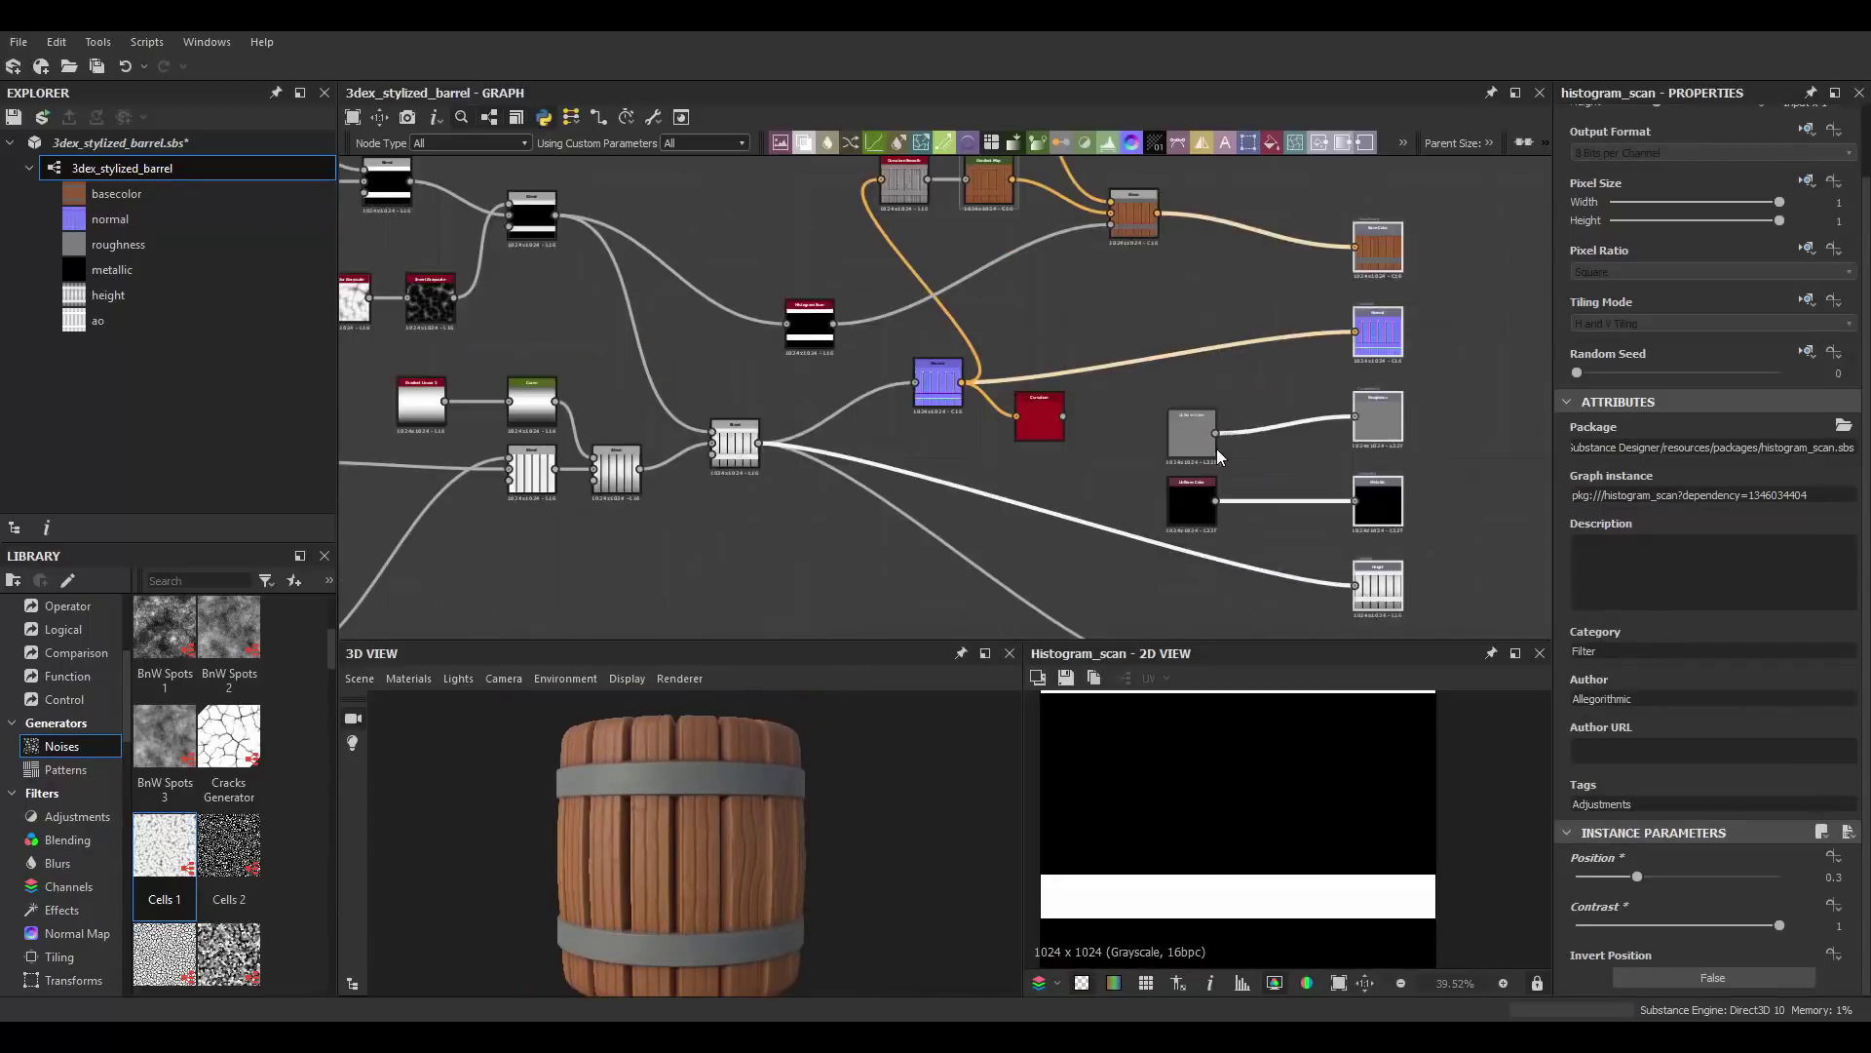
scroll(1271, 442, up, 1)
Step: Insert a Blend before Roughness with a second Uniform Color giving the bands darker roughness
key(space)
text(b)
key(Return)
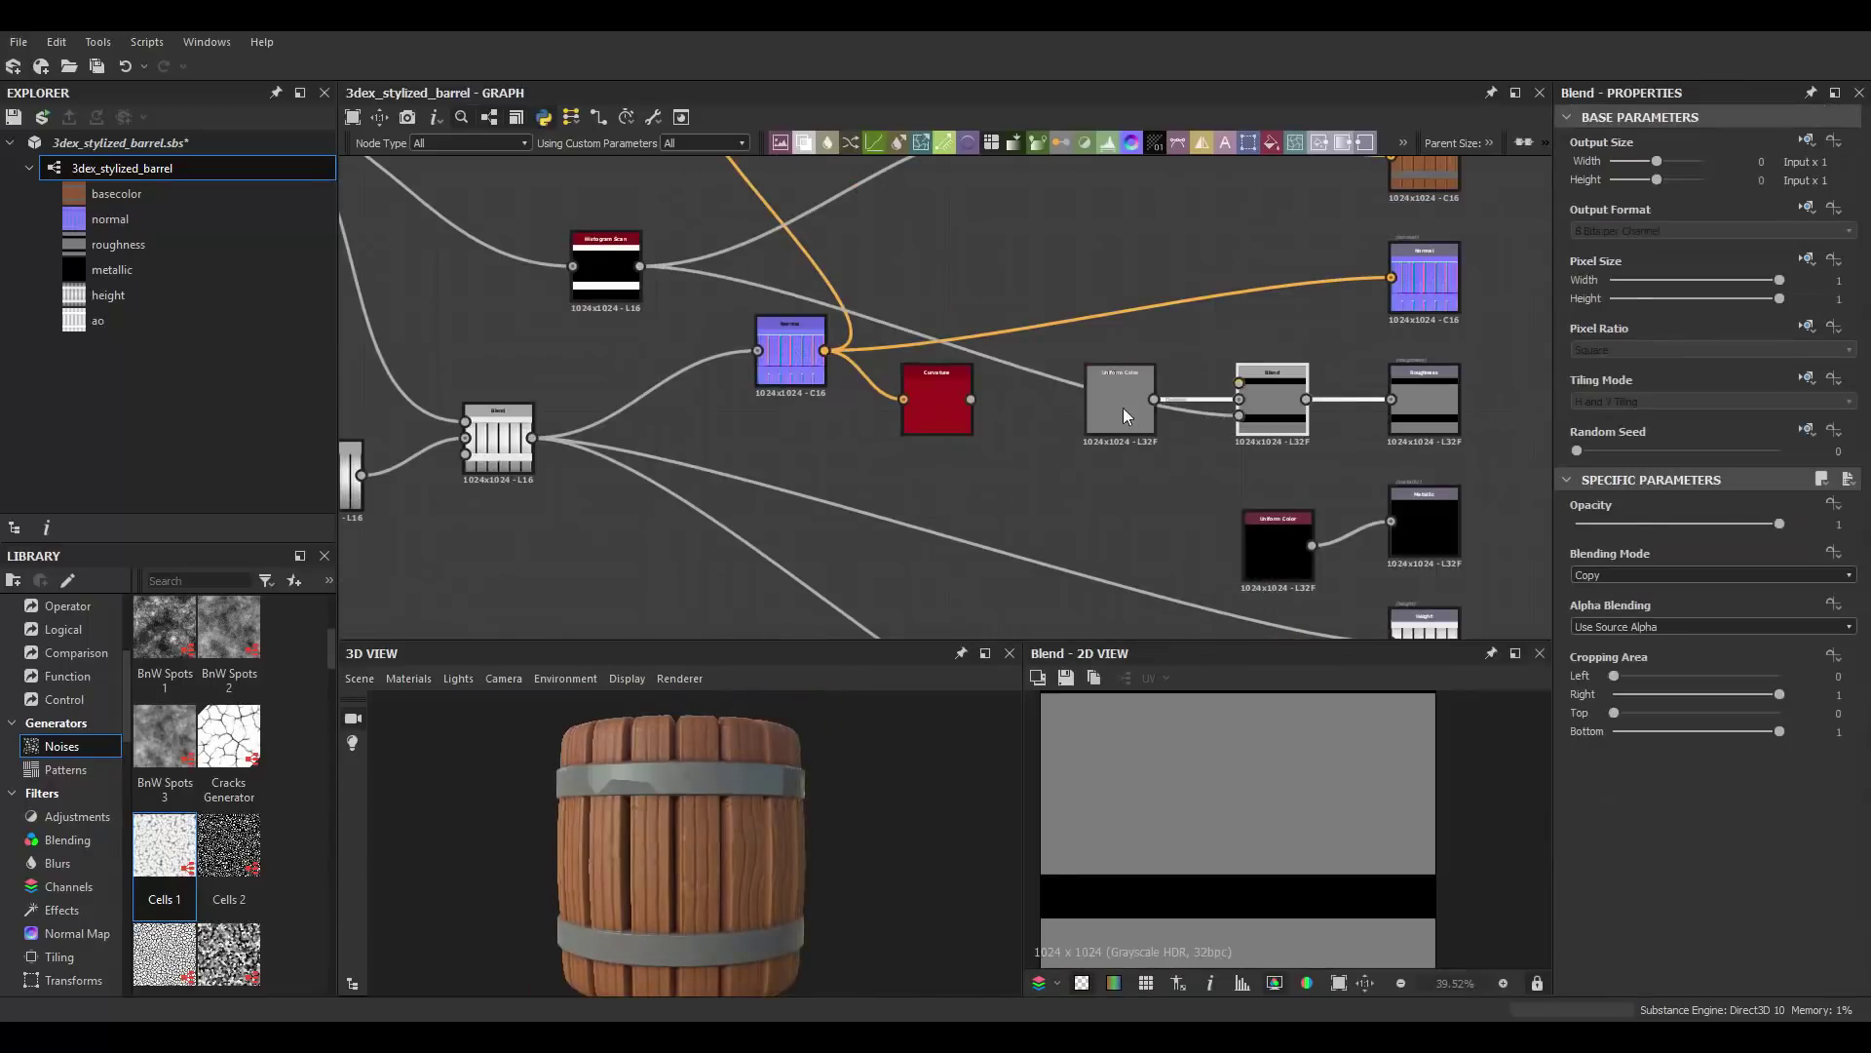
drag(1136, 448, 1148, 487)
click(1688, 578)
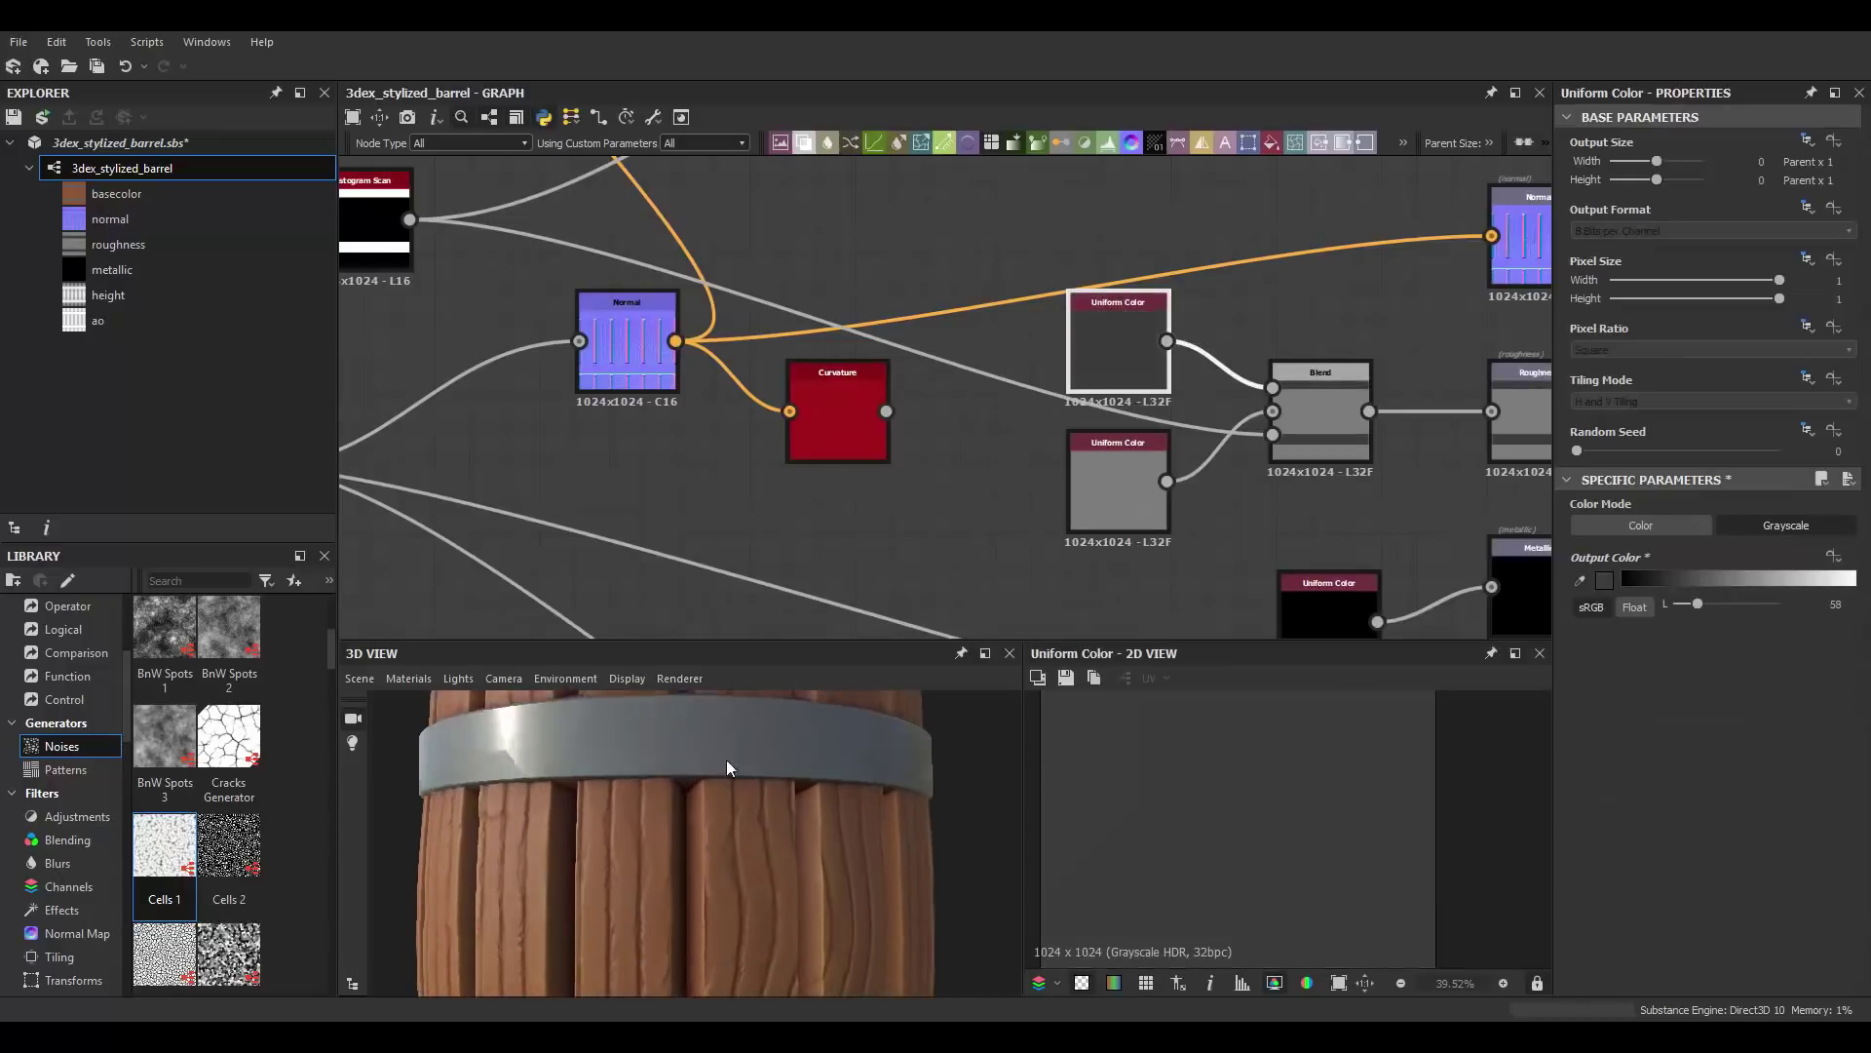
scroll(1149, 436, down, 3)
Step: Add a Blend before Metallic, masked by the band mask
key(space)
key(Return)
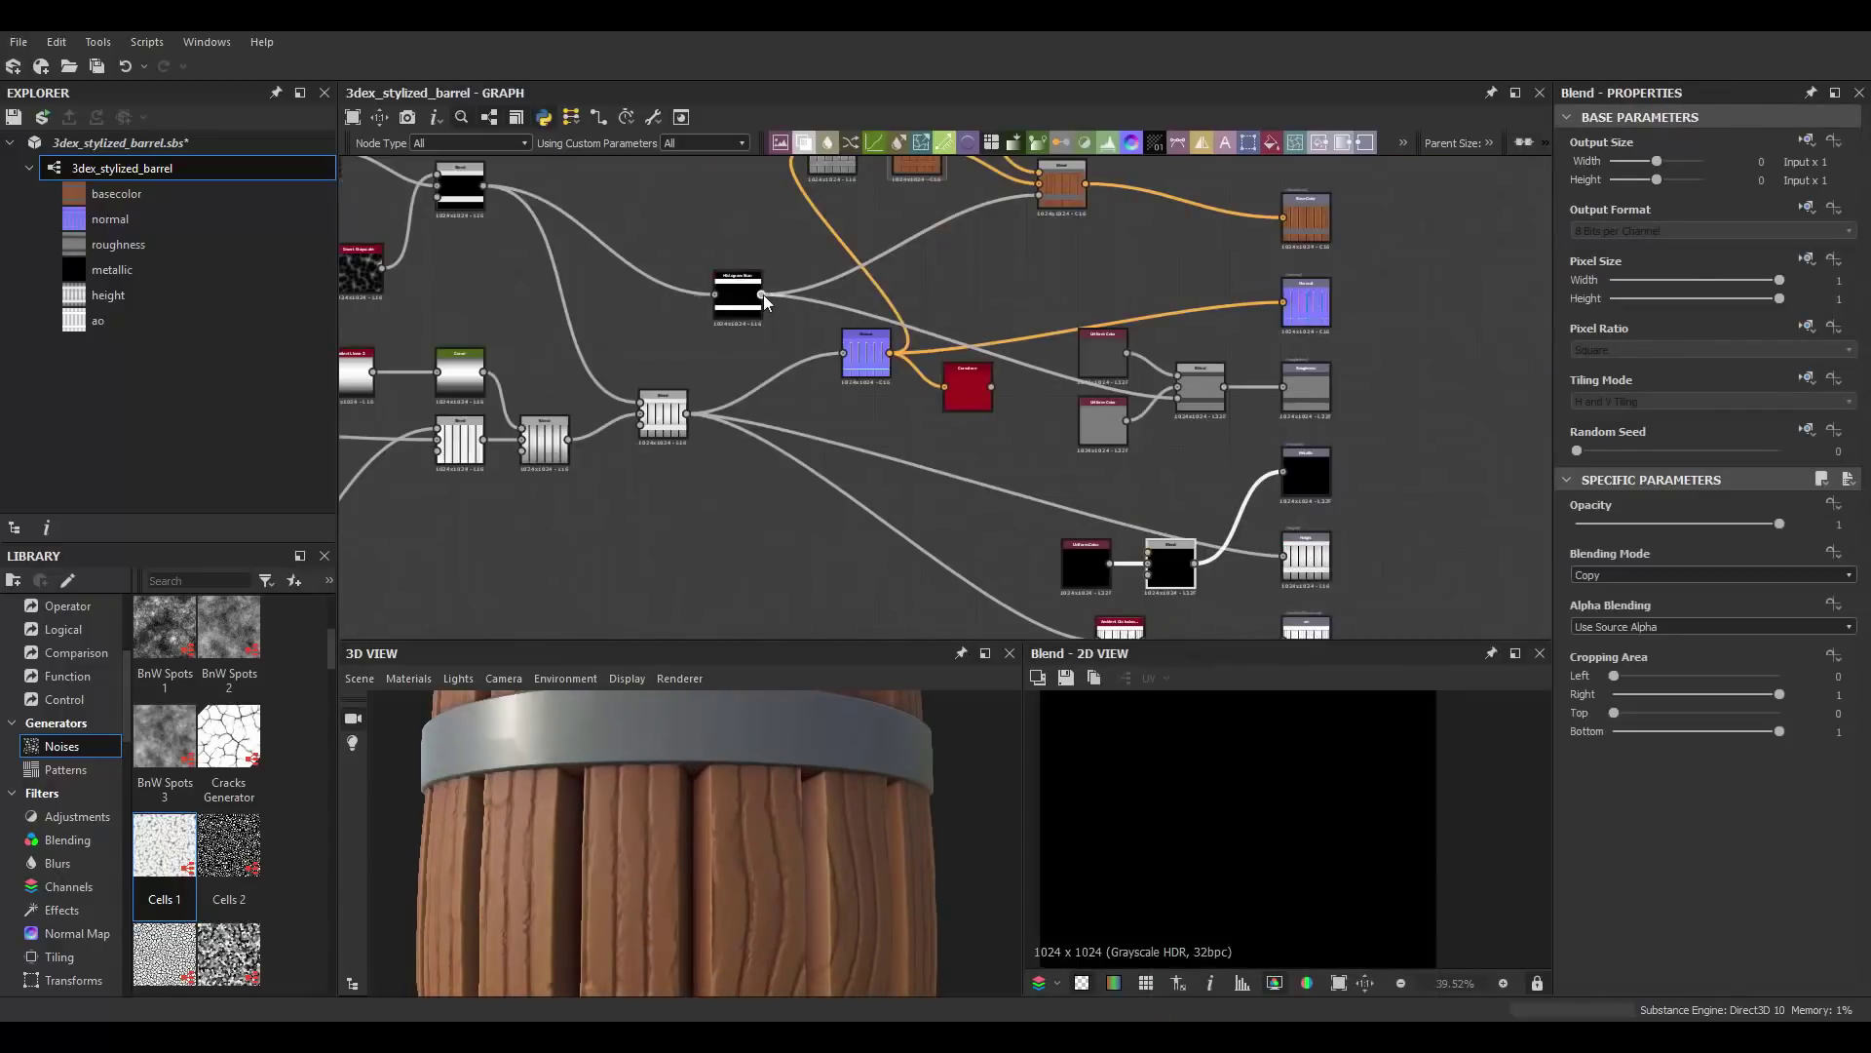
drag(762, 295, 1148, 555)
scroll(1182, 558, up, 2)
scroll(699, 740, down, 3)
scroll(700, 740, up, 2)
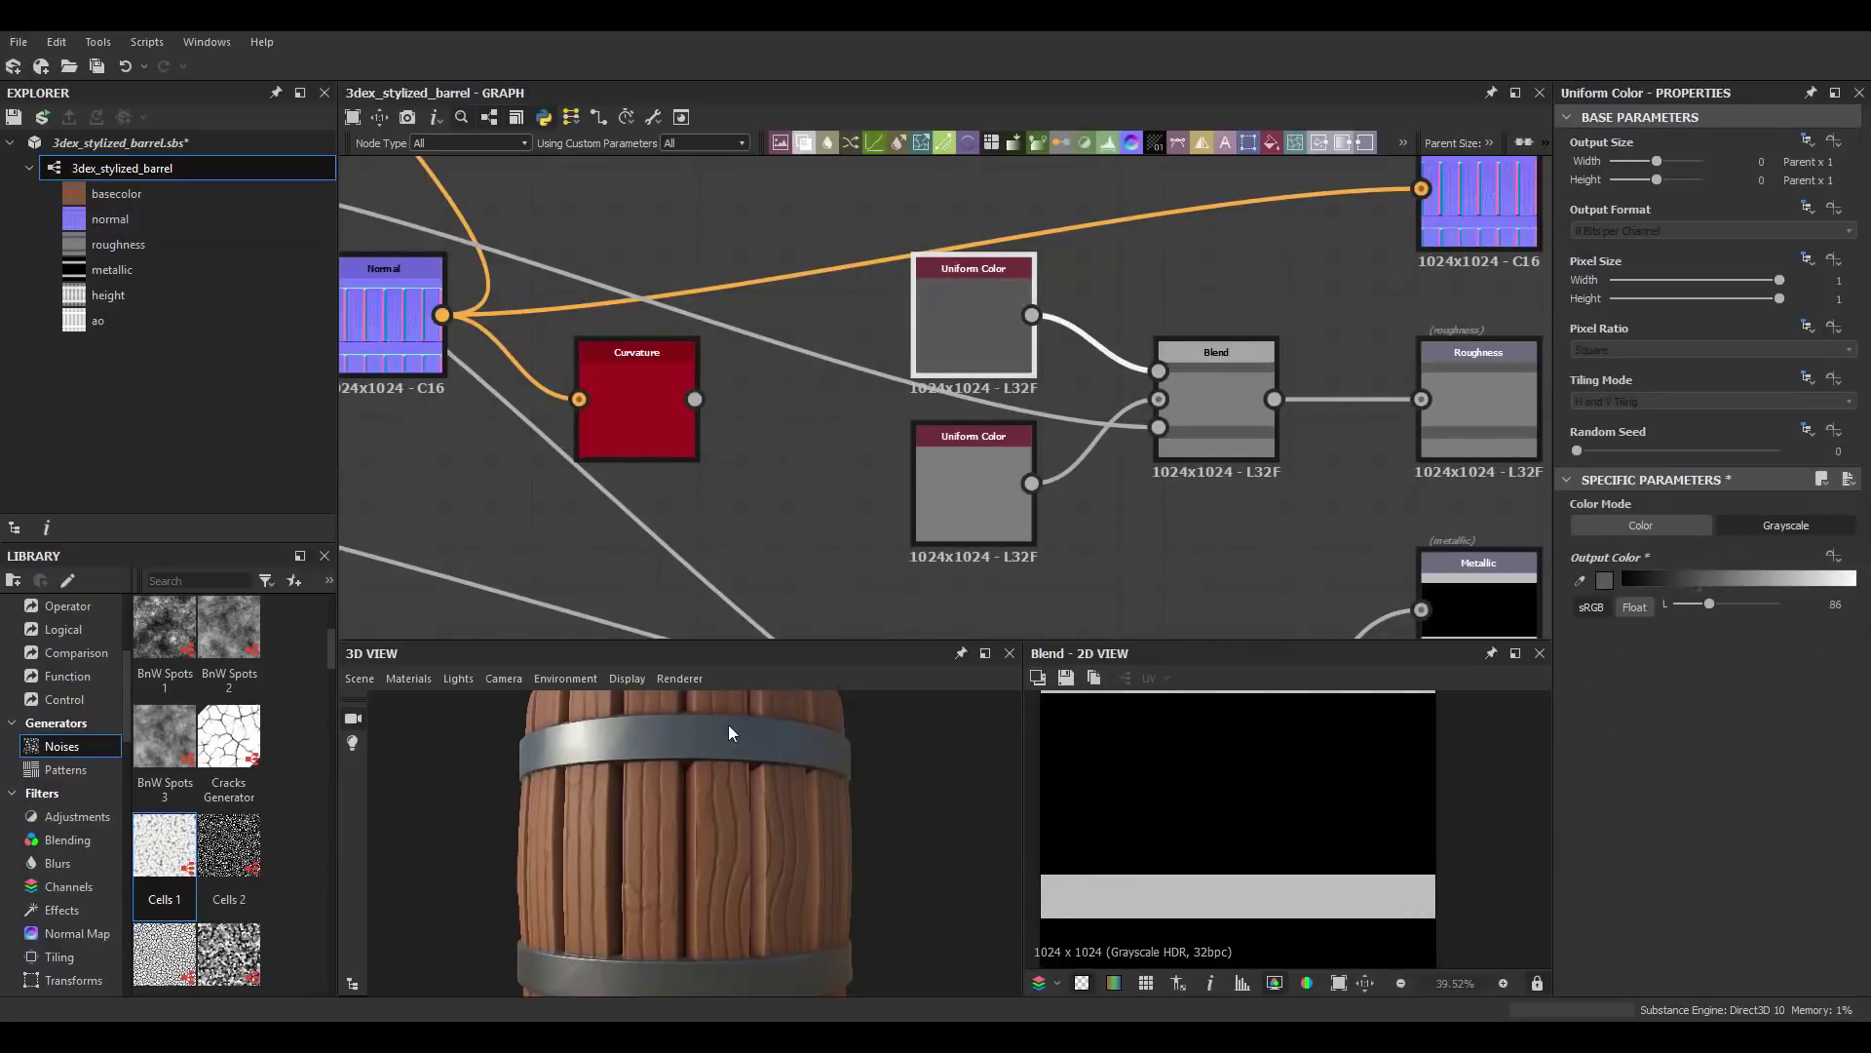
scroll(731, 733, down, 2)
scroll(721, 750, down, 2)
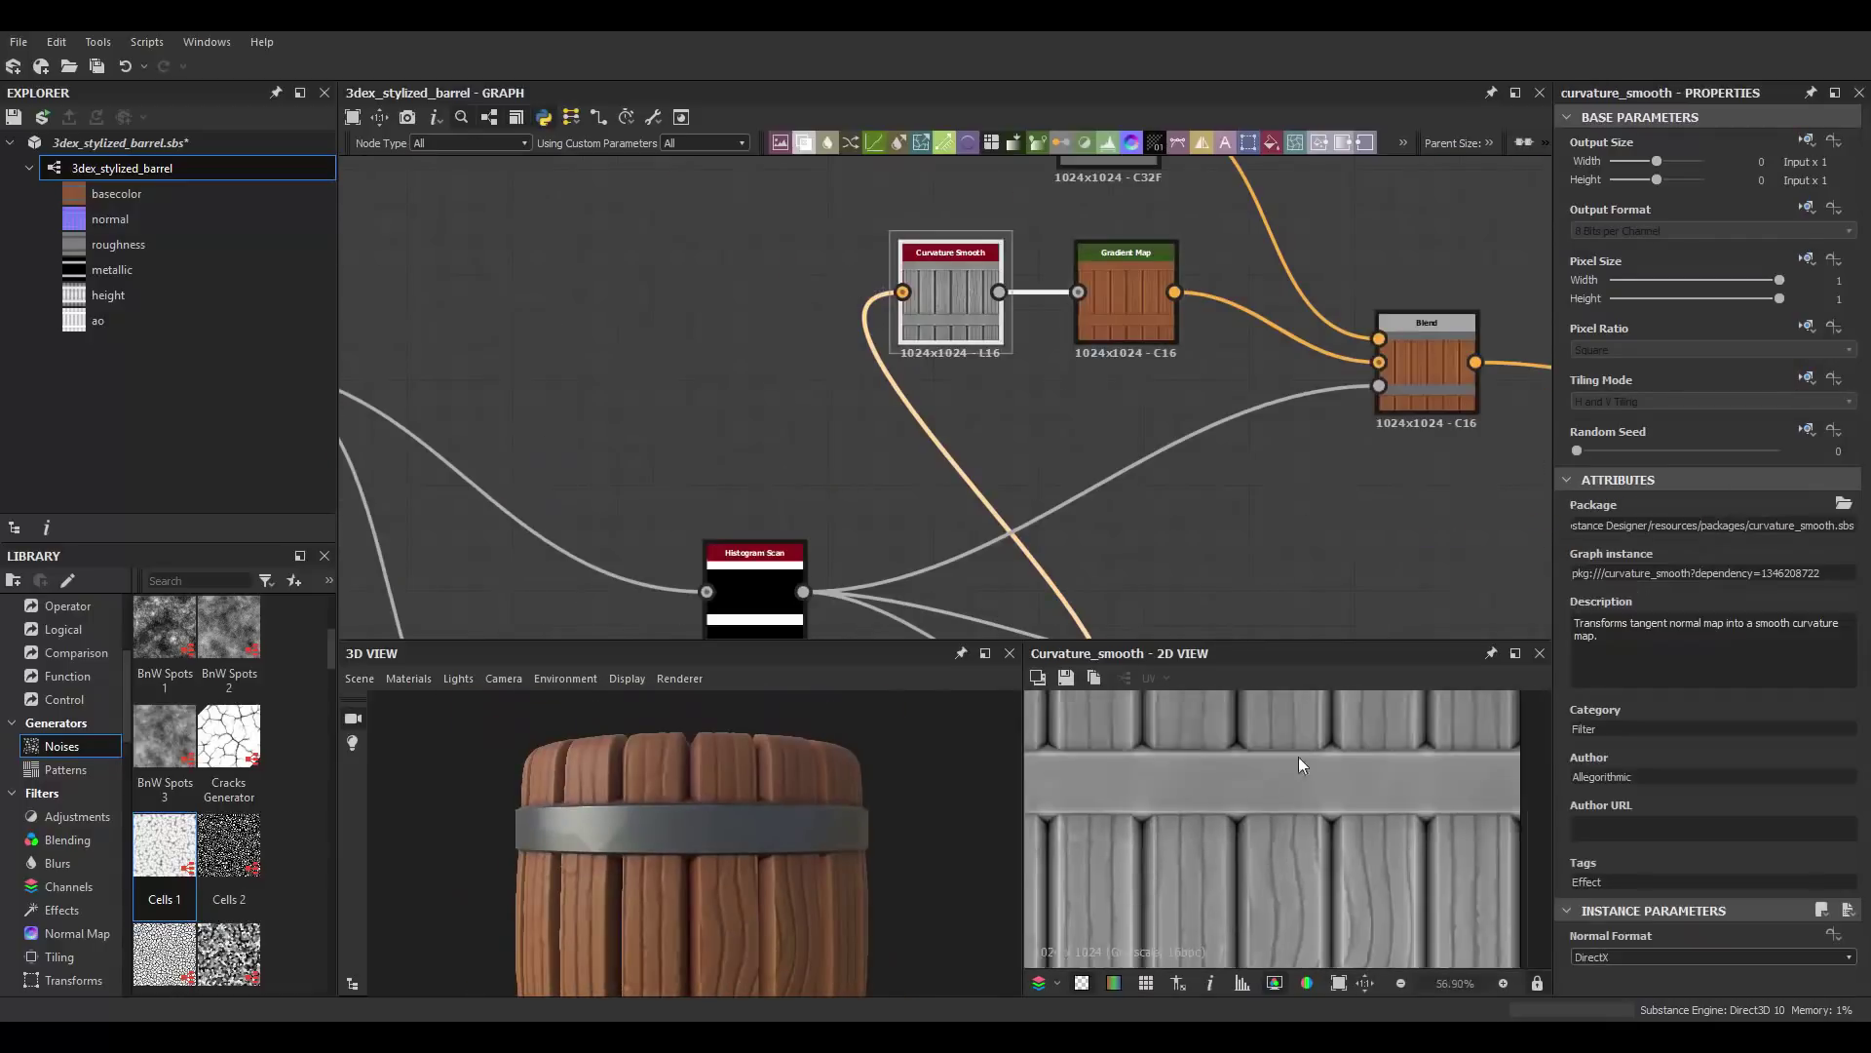
Step: Add a Levels node after the new Curvature Smooth and raise its contrast
scroll(1298, 764, down, 3)
scroll(961, 406, down, 3)
scroll(962, 406, up, 2)
scroll(775, 795, down, 2)
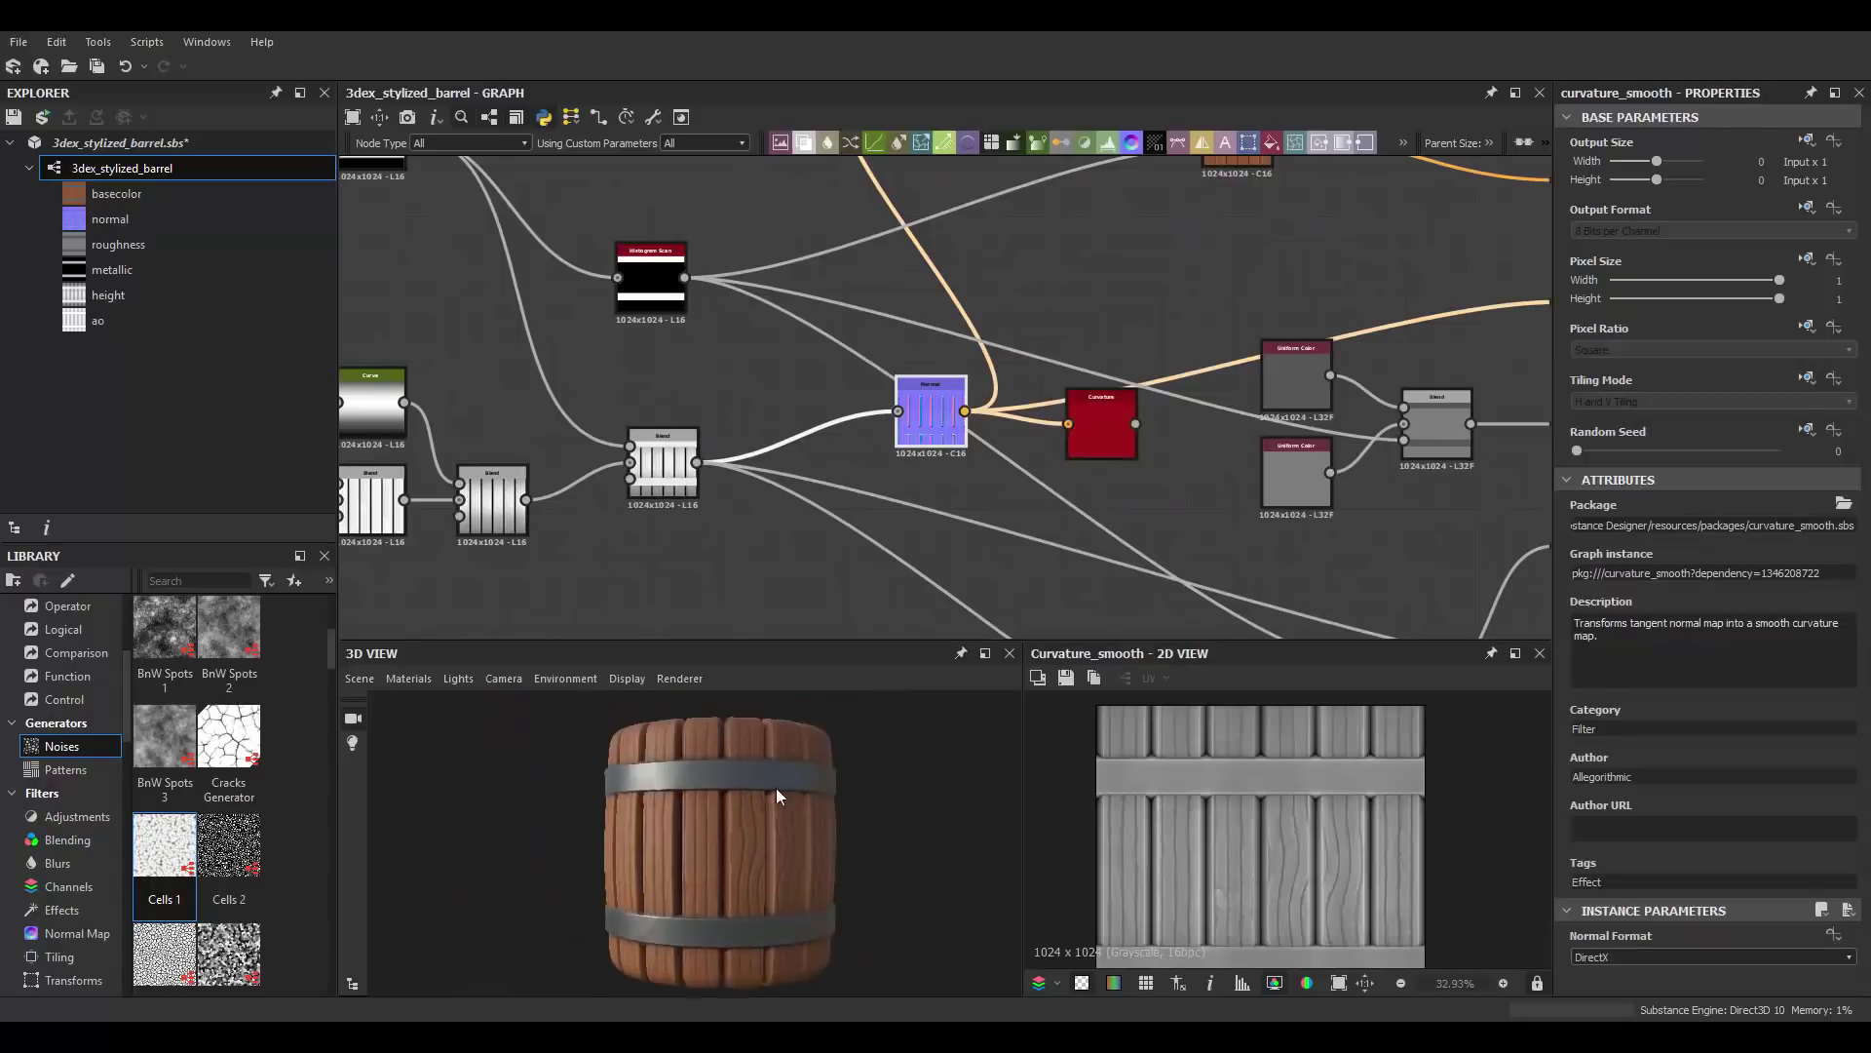
scroll(789, 780, up, 3)
scroll(1023, 478, up, 2)
scroll(1024, 477, up, 2)
scroll(1023, 478, up, 2)
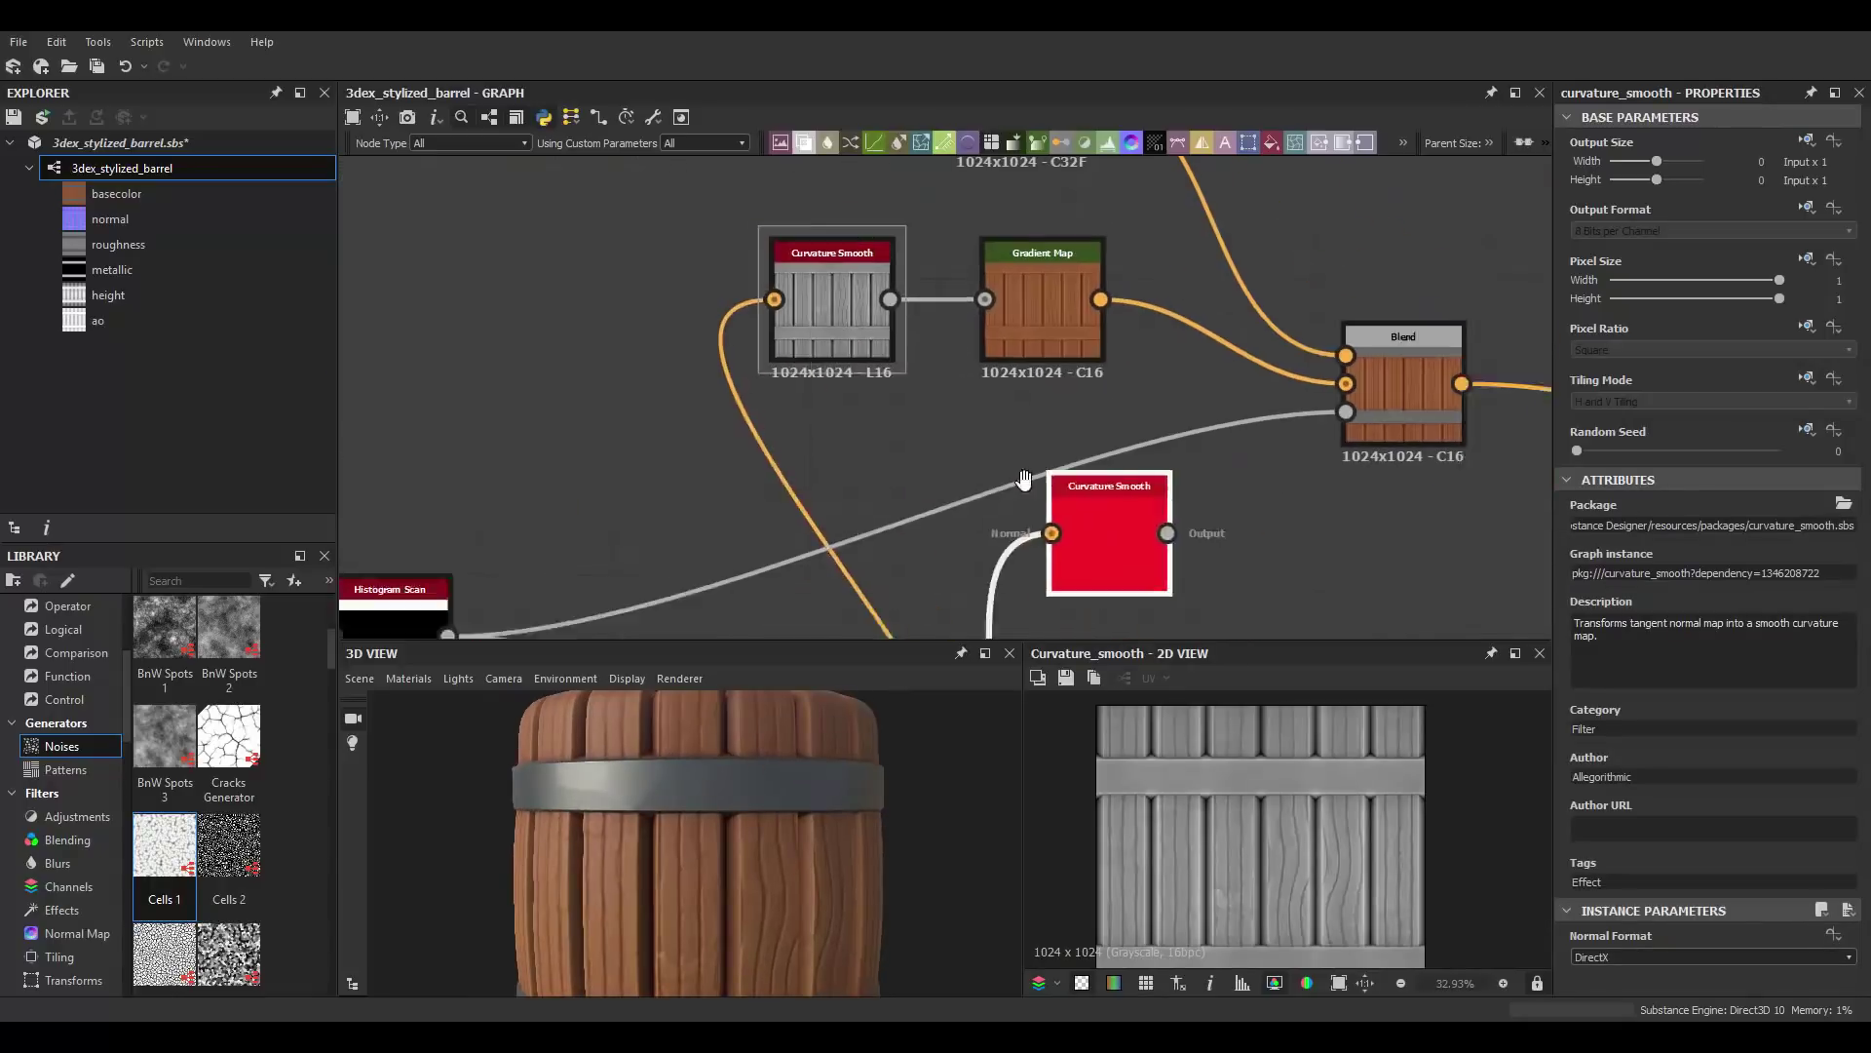
middle_drag(1023, 477, 756, 382)
drag(1128, 499, 1240, 507)
click(1257, 546)
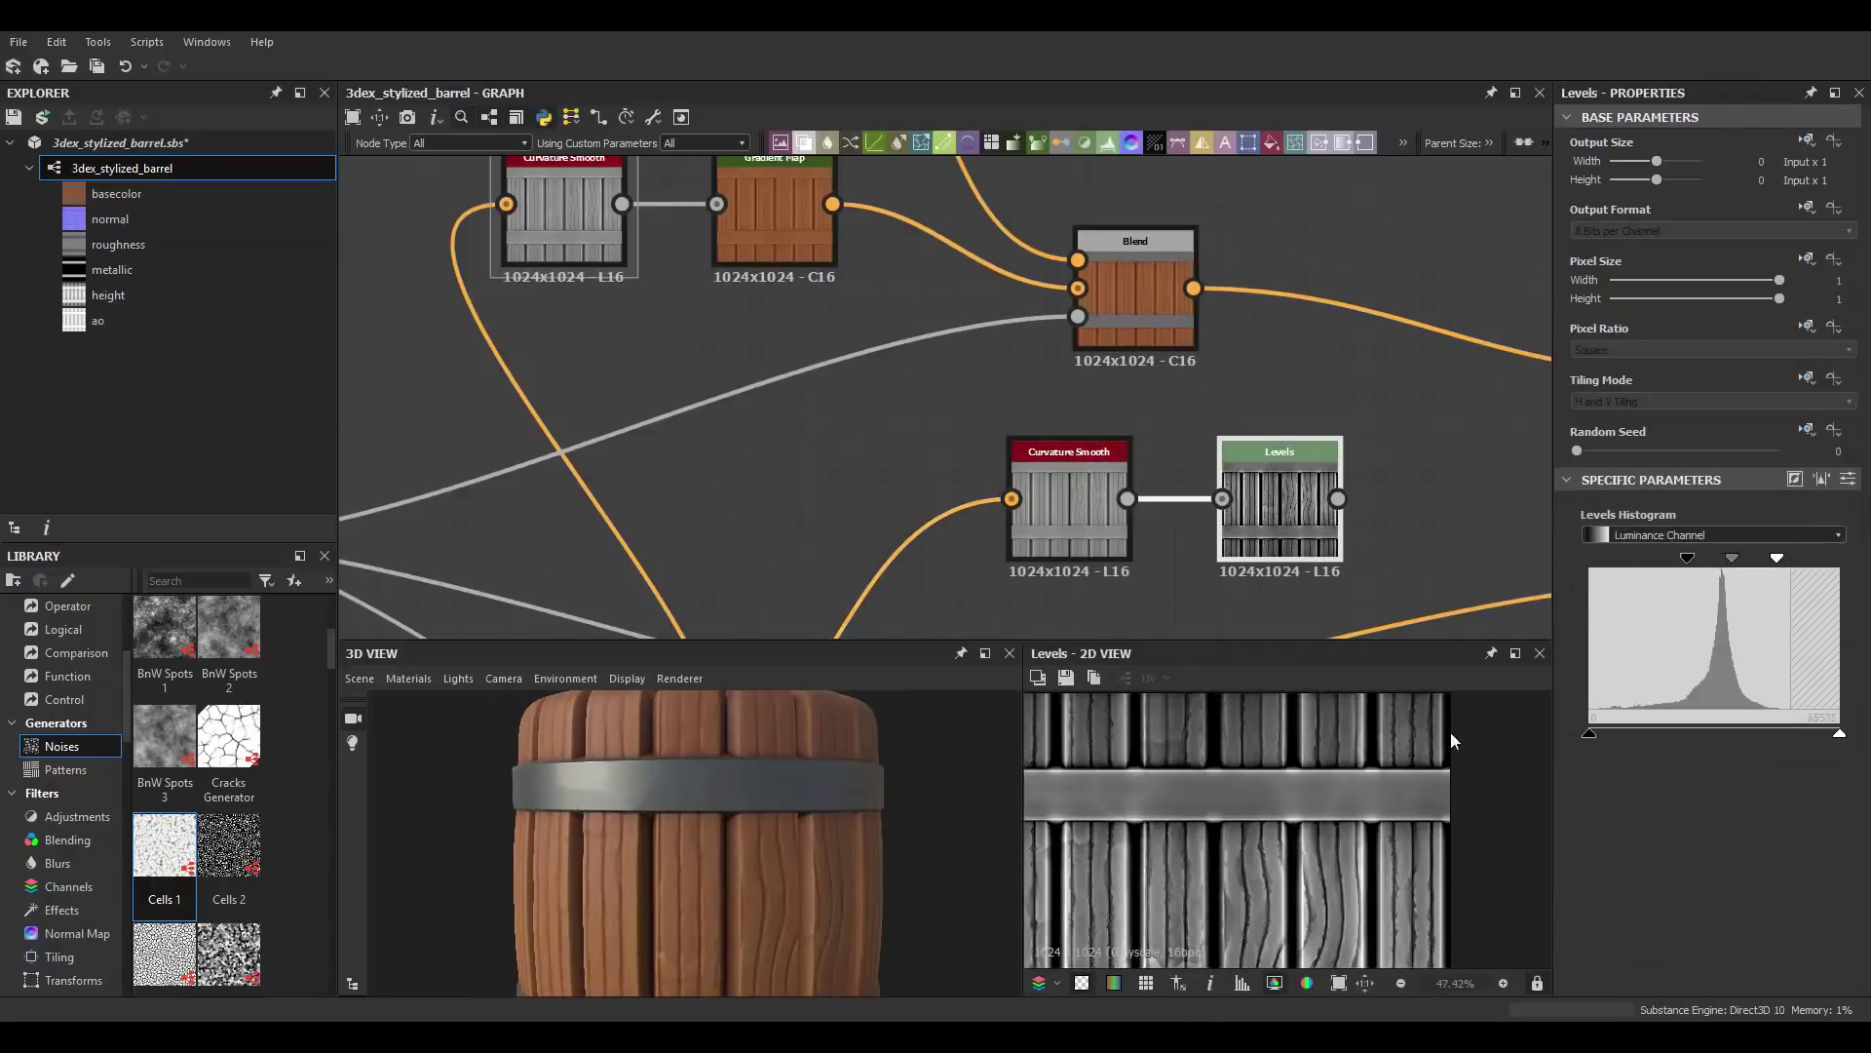
drag(1777, 557, 1699, 558)
Step: Add a new Blend after the existing base colour Blend
scroll(1107, 334, down, 3)
scroll(1108, 334, up, 2)
drag(1085, 422, 1211, 420)
text(bl)
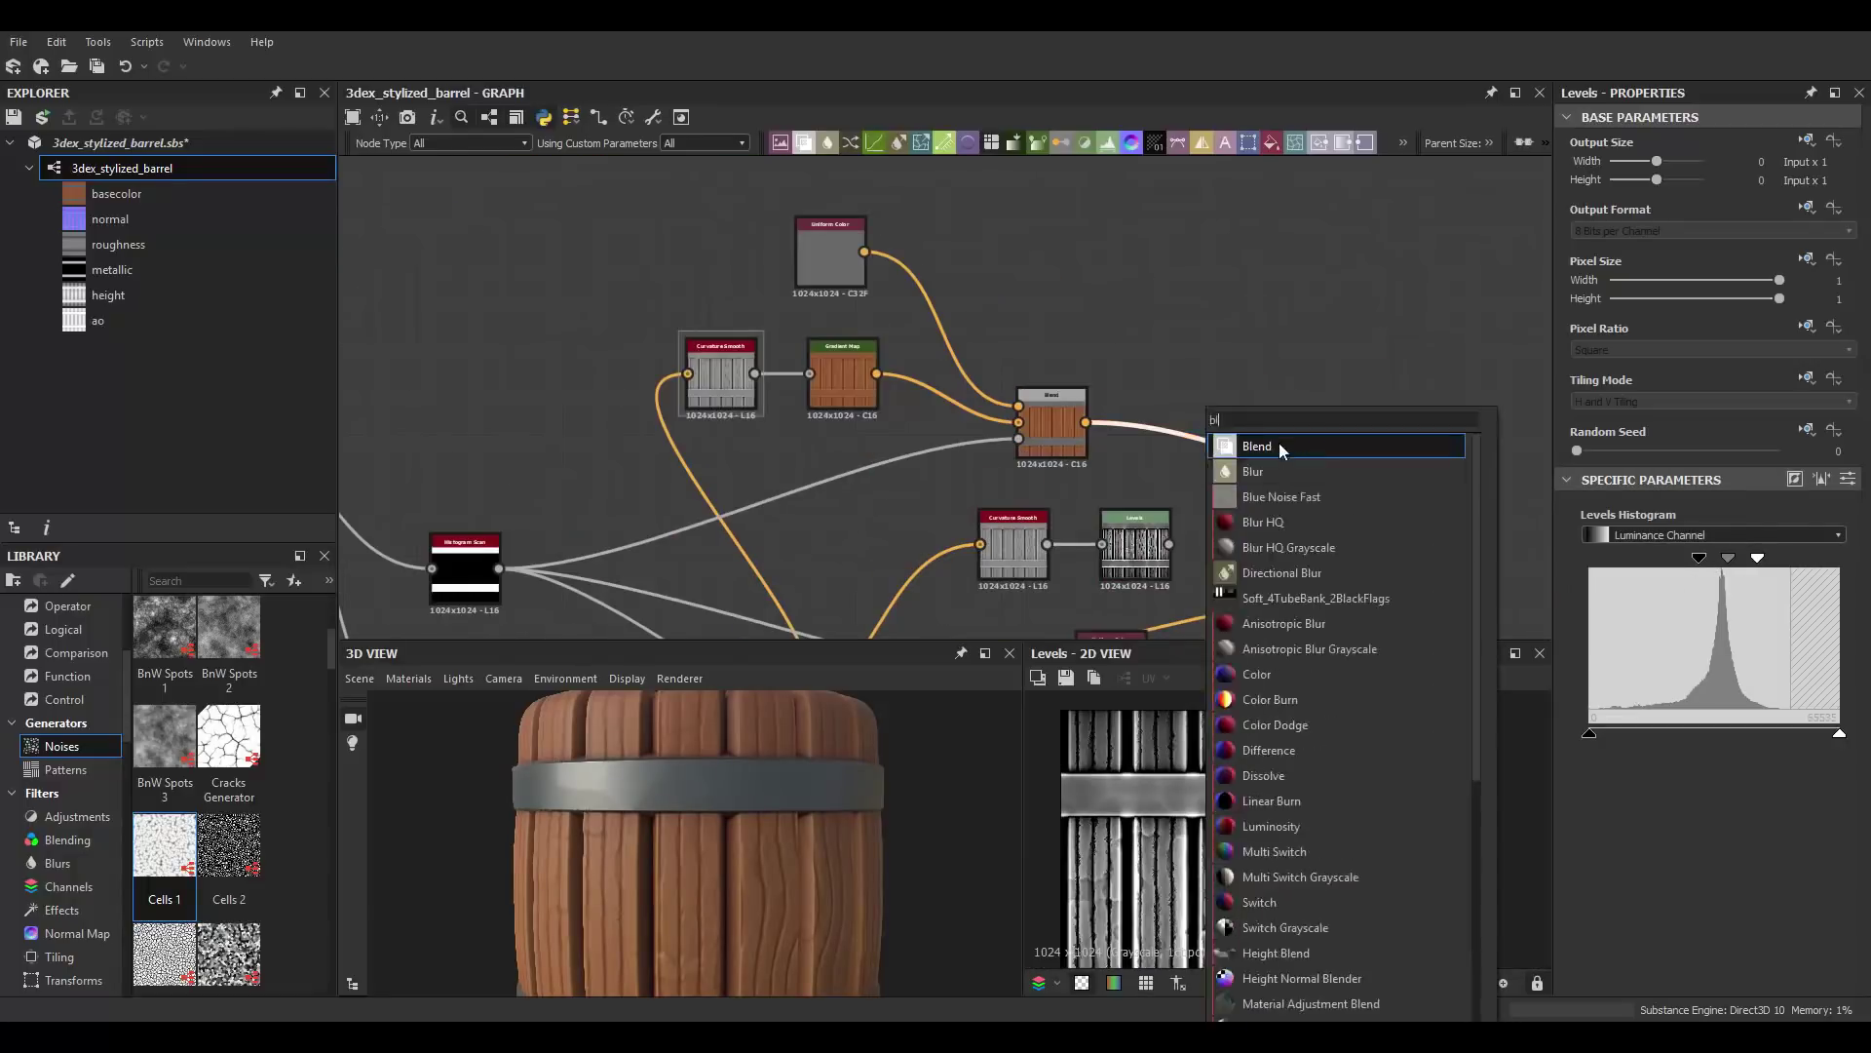
click(1280, 446)
scroll(704, 468, down, 3)
scroll(1208, 329, up, 3)
scroll(1209, 330, down, 3)
scroll(1121, 293, up, 3)
Step: Add a Gradient Map after Levels, connect it into the new Blend, and preview Normal
drag(1119, 227, 1149, 353)
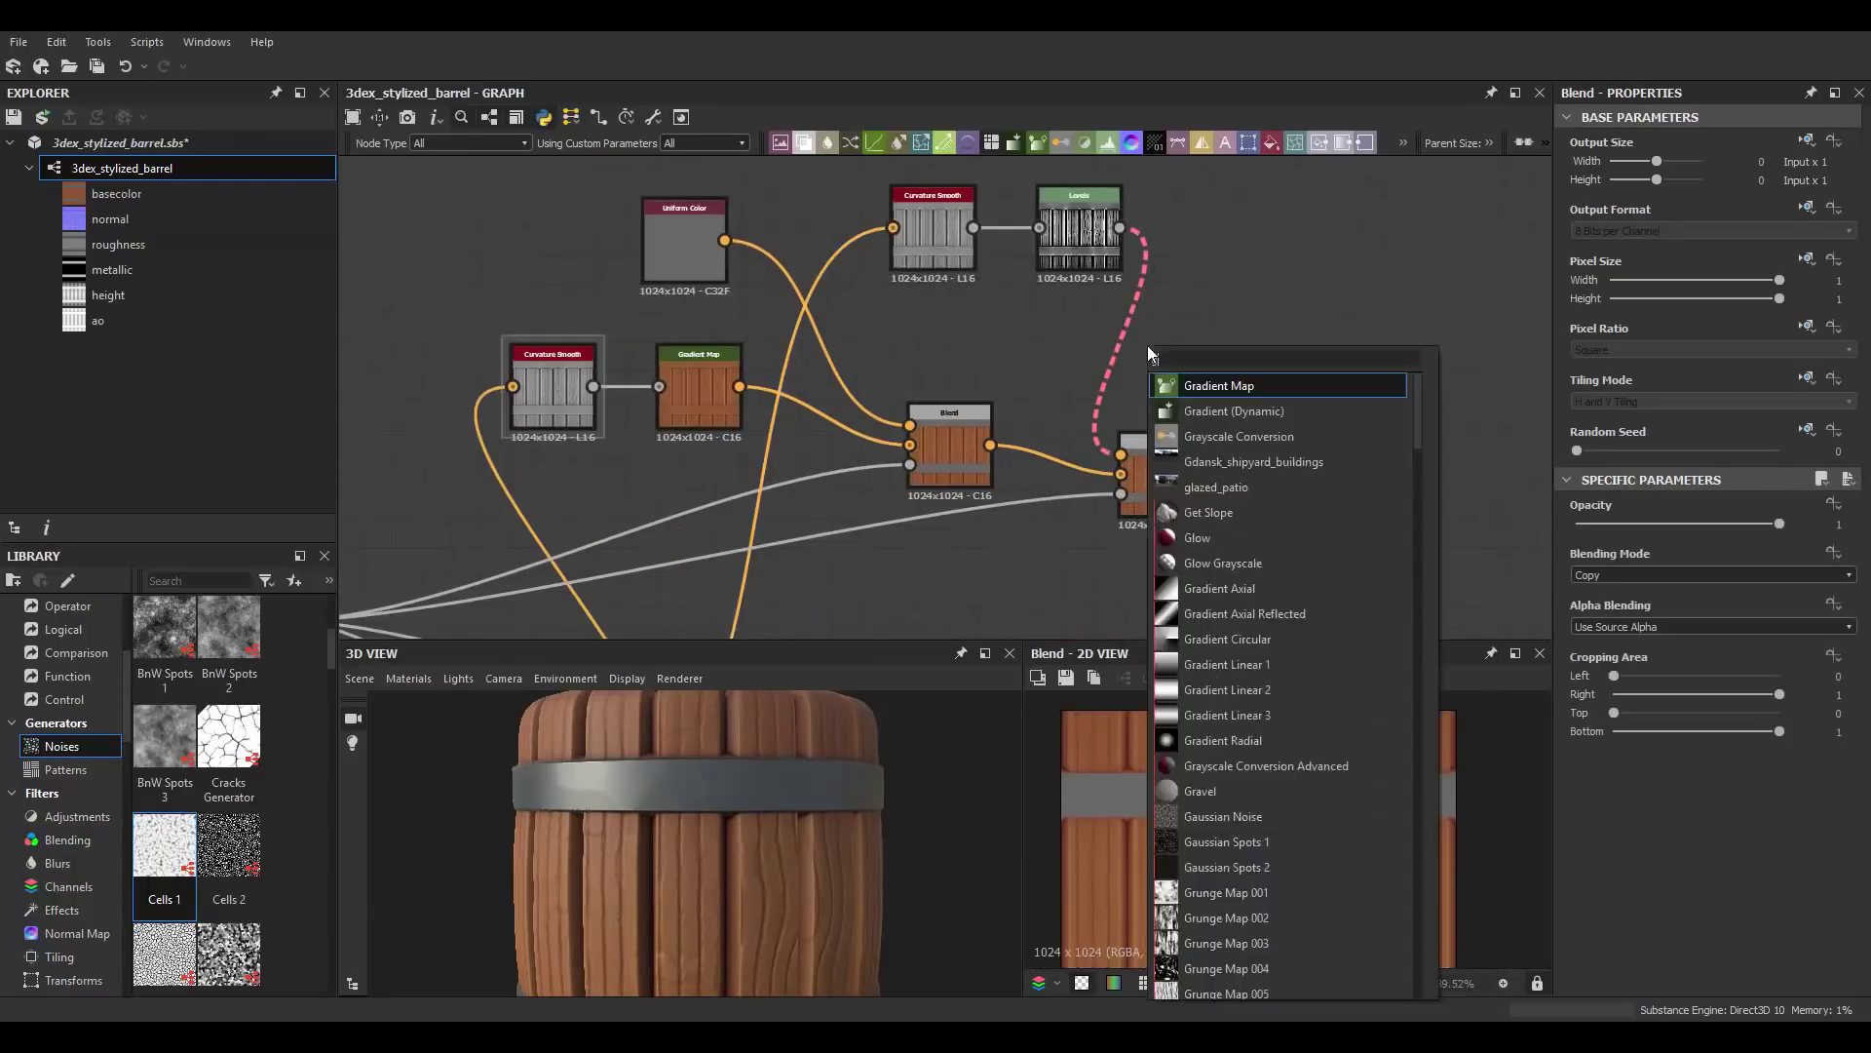
key(Return)
middle_drag(1192, 511, 1089, 404)
scroll(873, 726, down, 1)
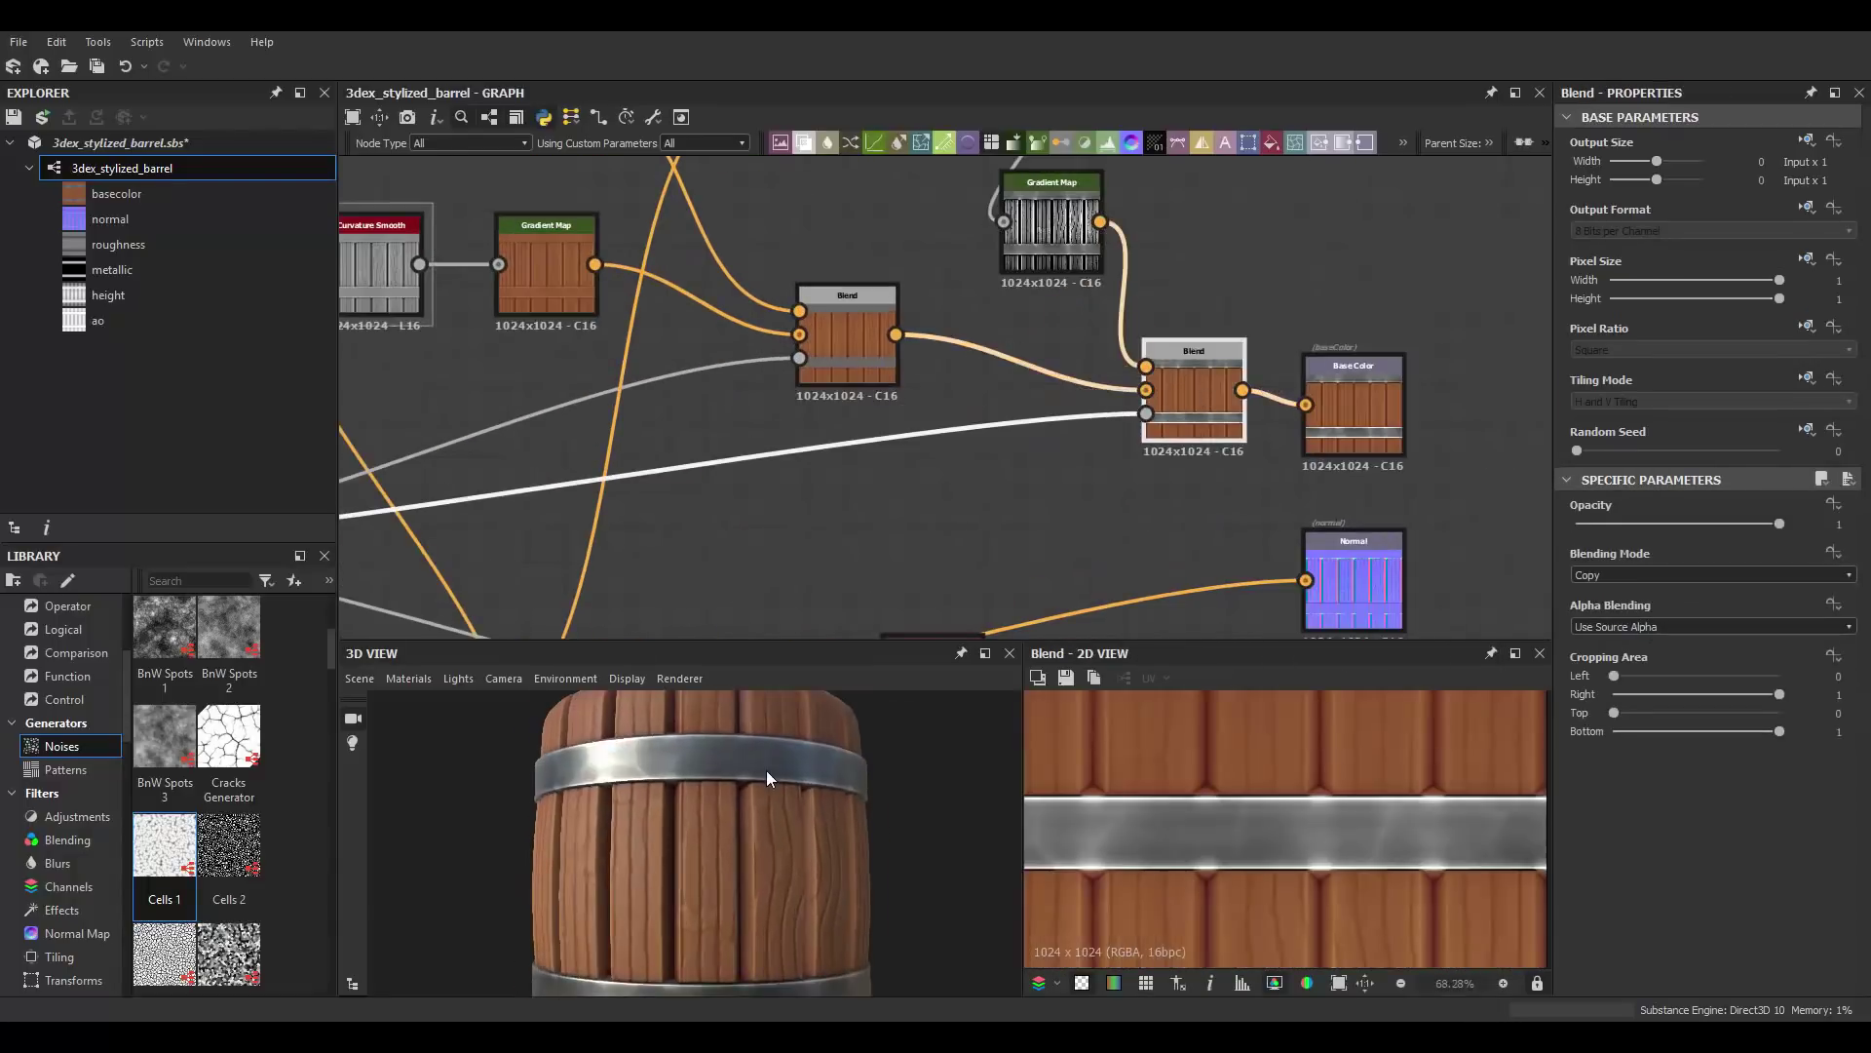
scroll(1108, 286, down, 2)
middle_drag(751, 472, 1000, 487)
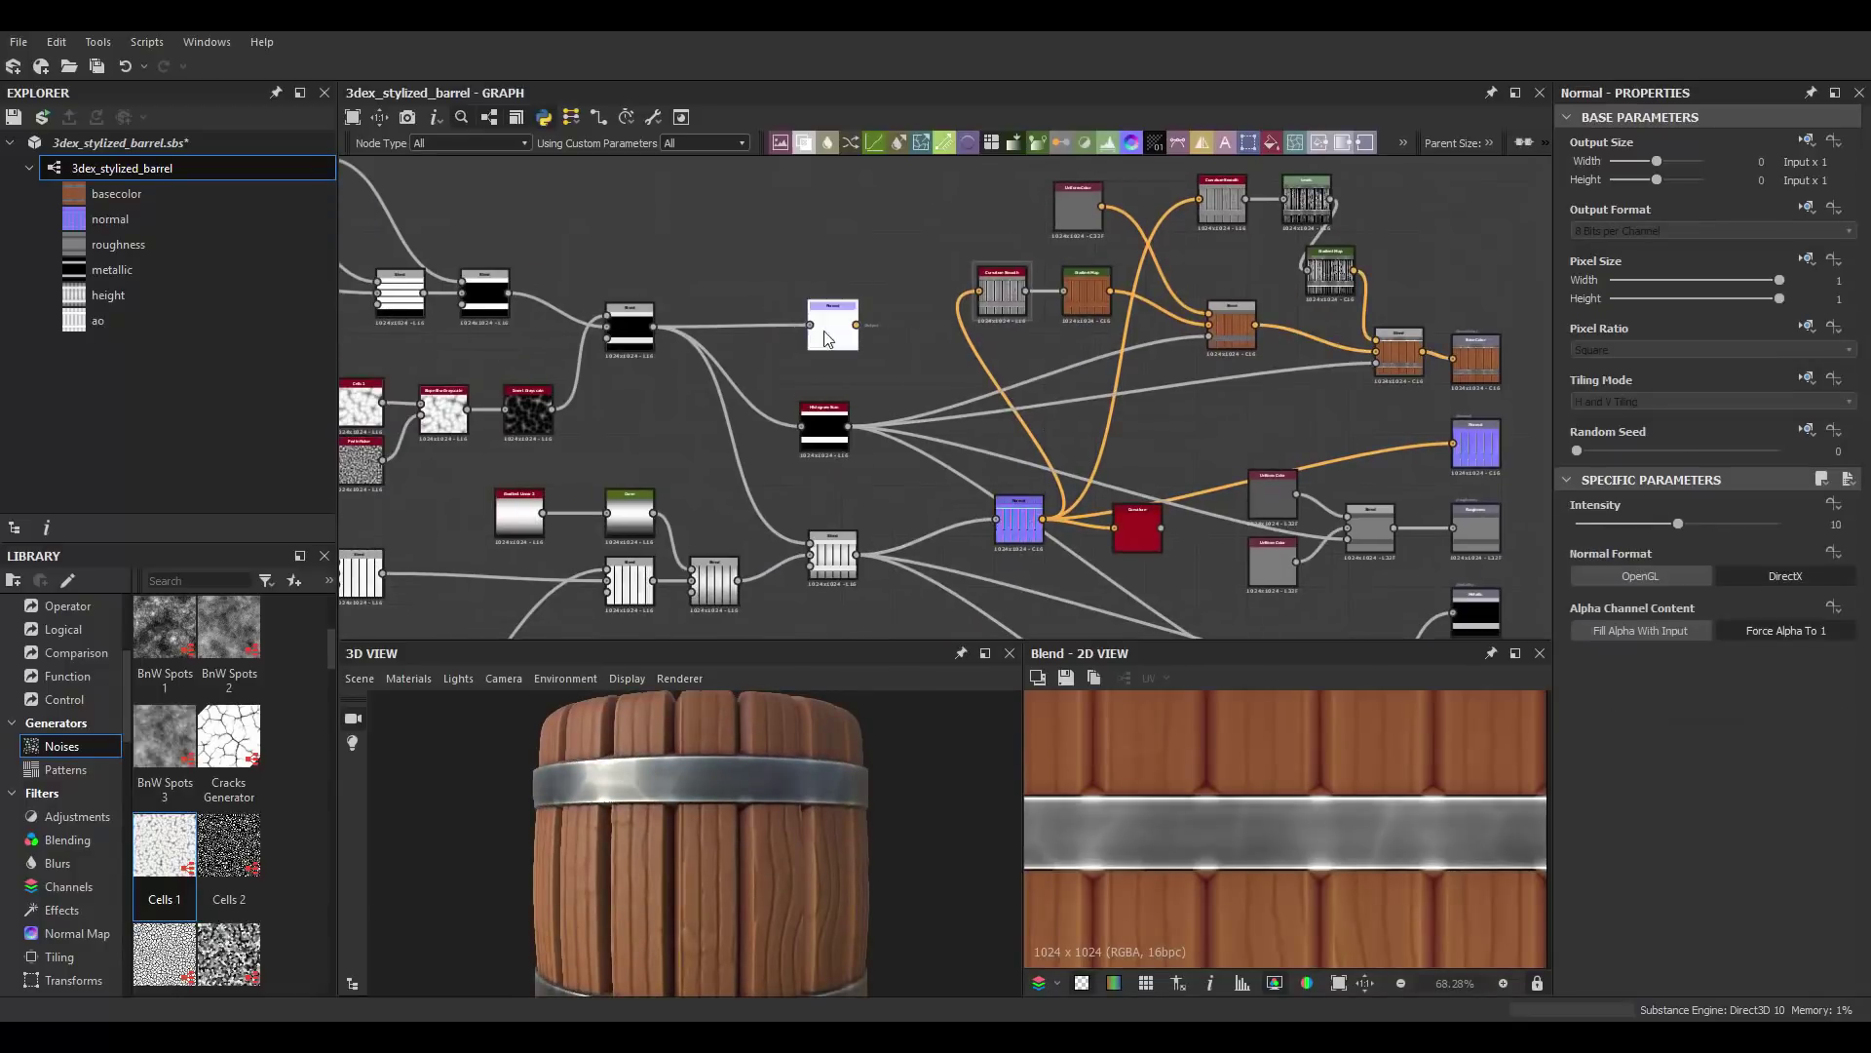
double_click(825, 338)
scroll(825, 338, up, 3)
scroll(874, 260, down, 3)
scroll(969, 323, up, 2)
Step: Preview the Curvature Smooth, Levels and tint Blend results
click(969, 323)
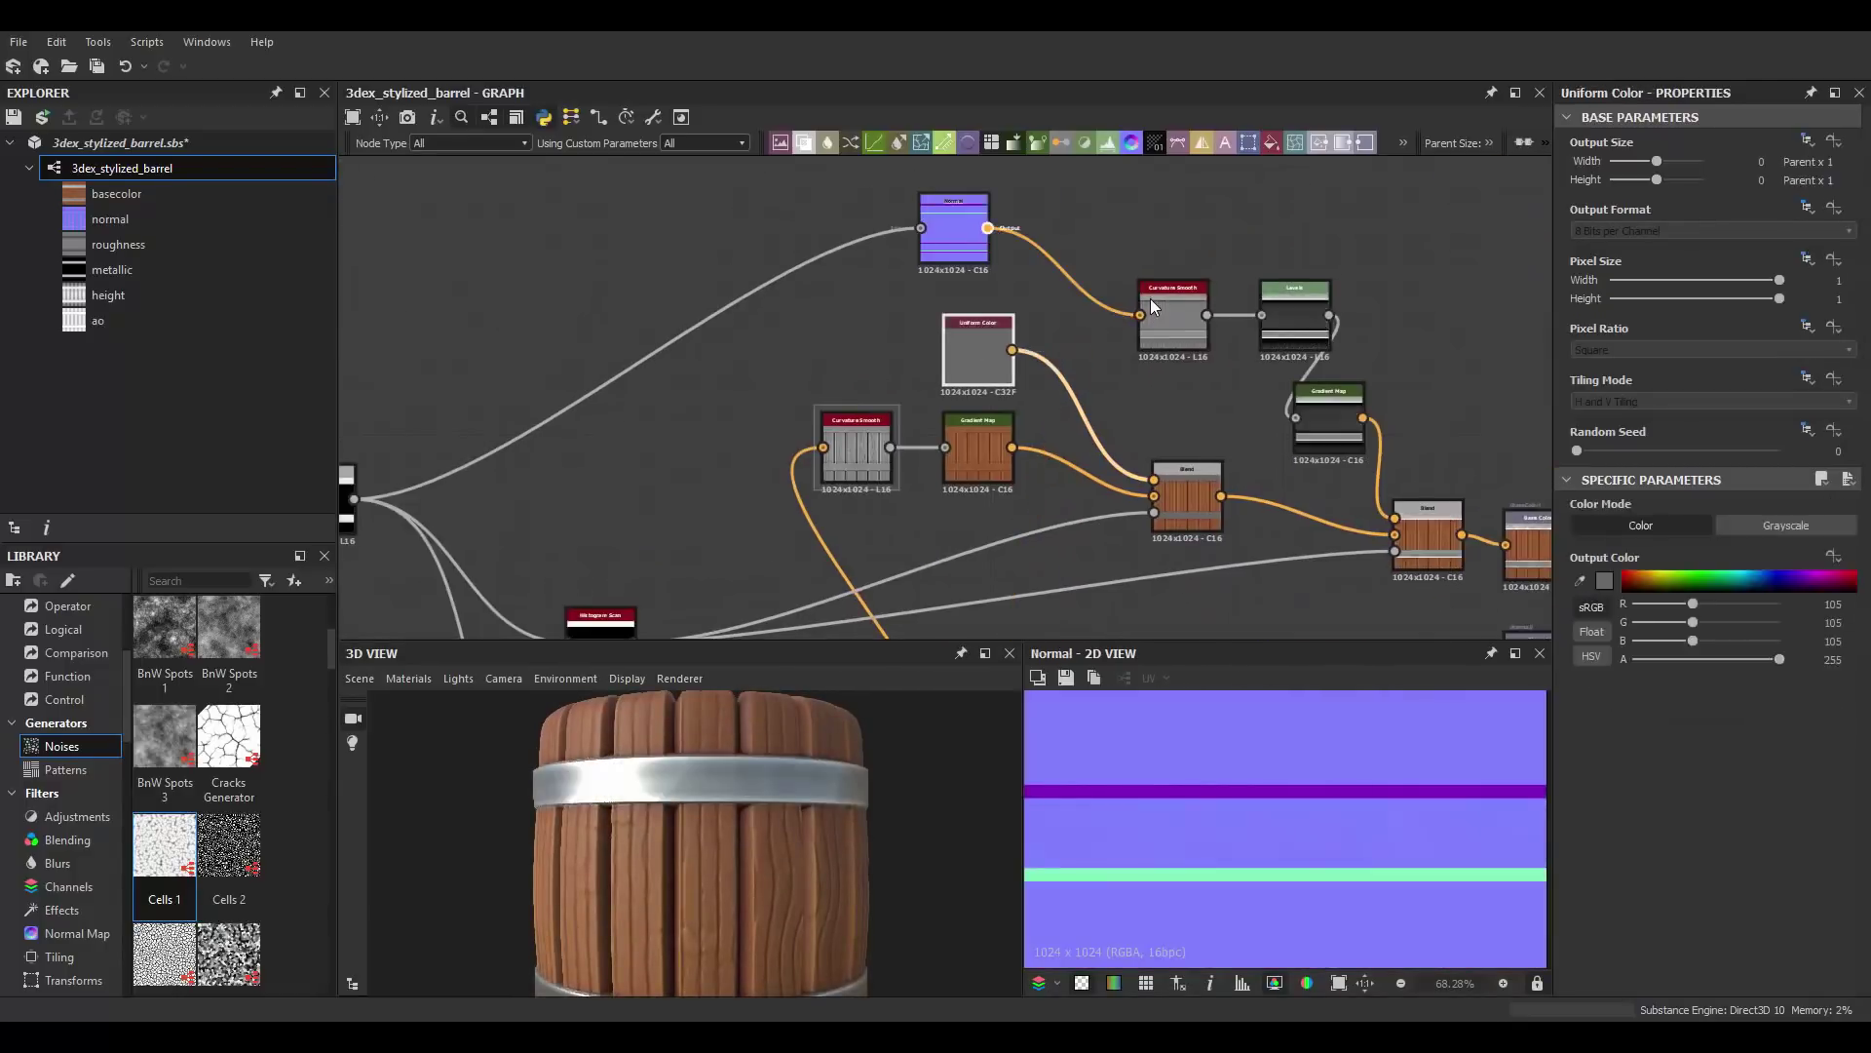
double_click(1150, 307)
double_click(1294, 312)
scroll(1253, 371, down, 2)
scroll(1219, 467, up, 3)
double_click(1168, 468)
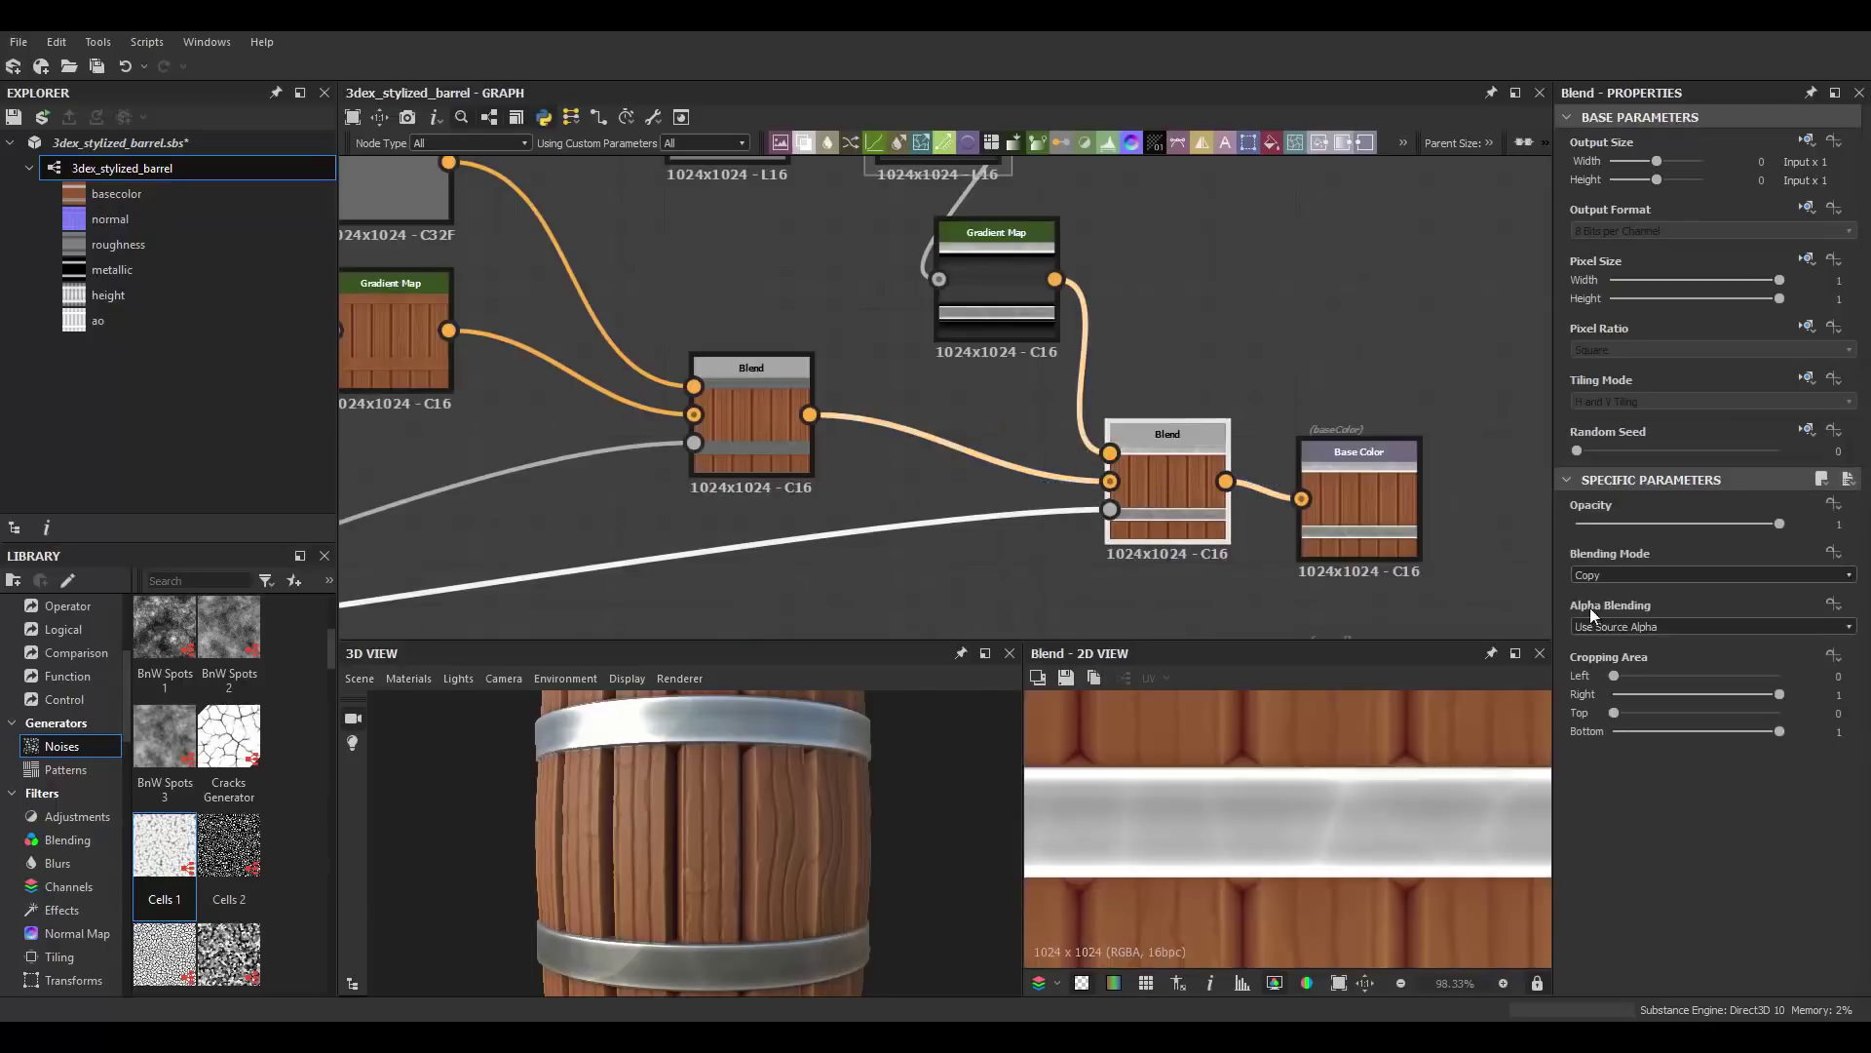
Step: Set the tint Blend to Overlay mode with opacity around 0.45
click(1608, 575)
click(1622, 585)
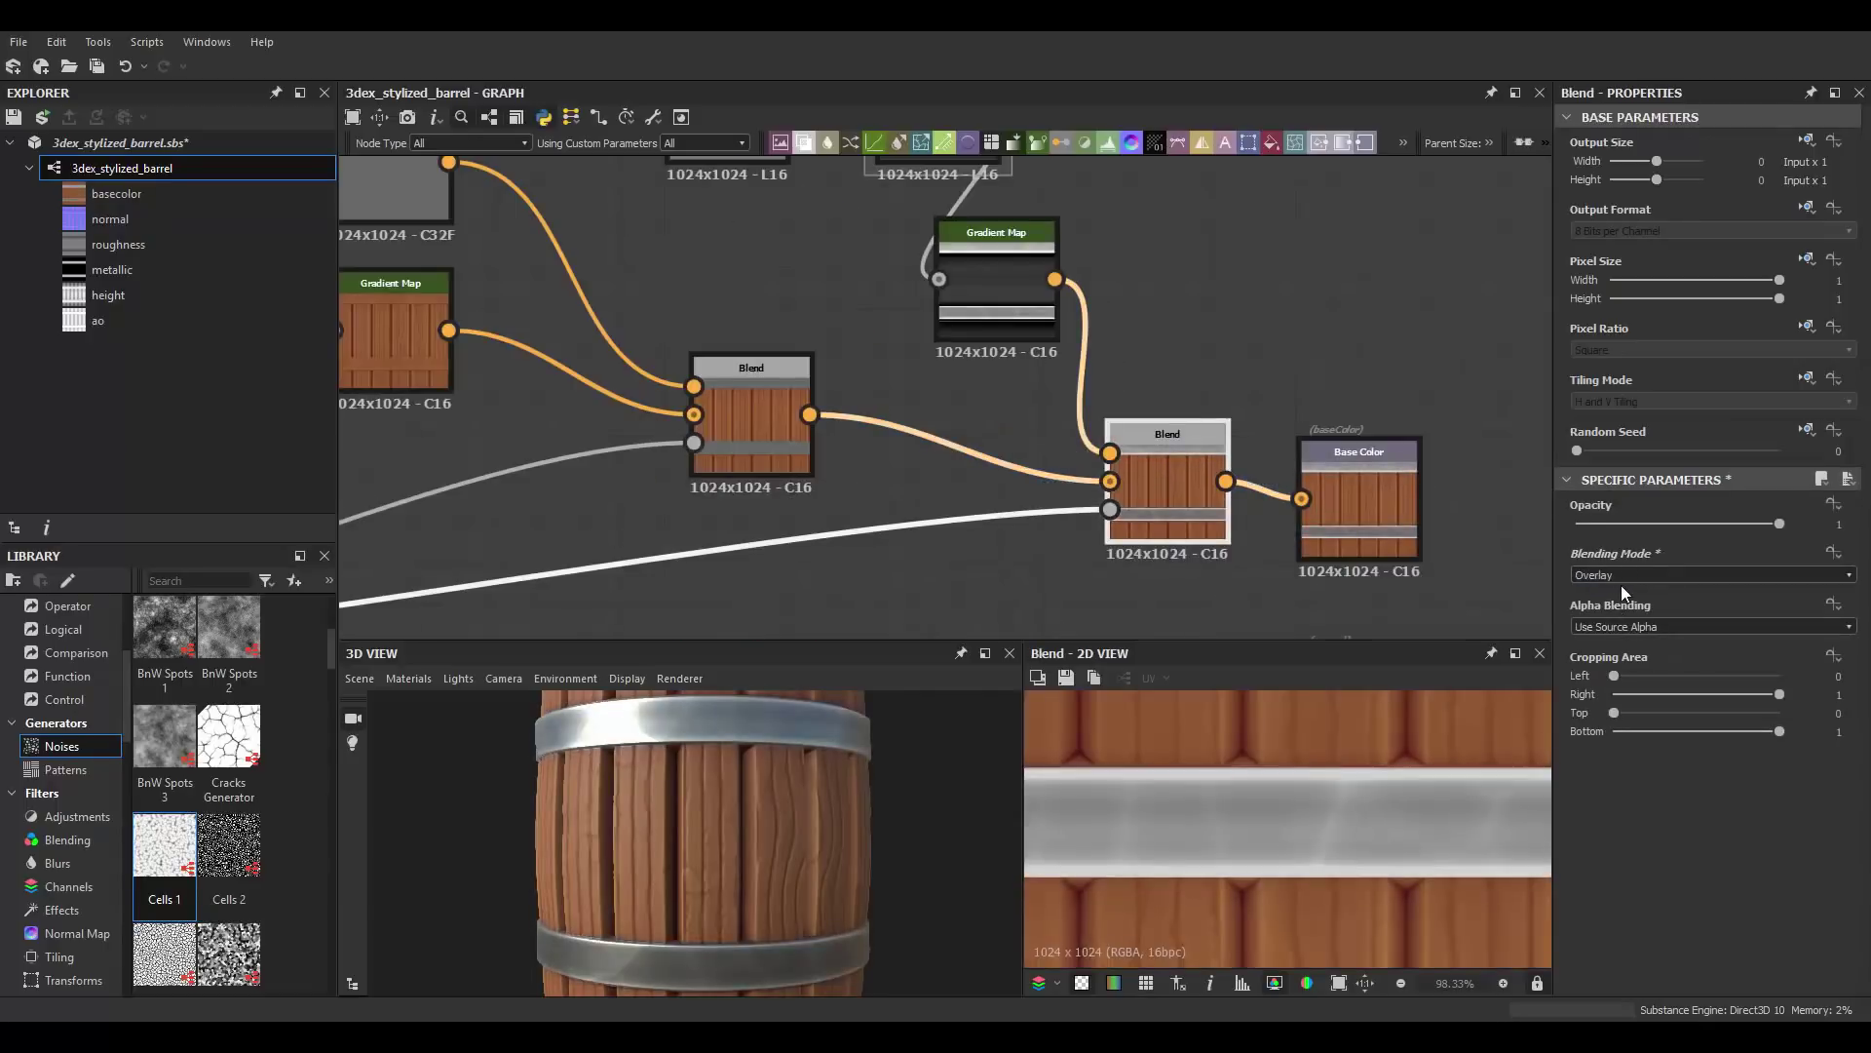
click(1584, 523)
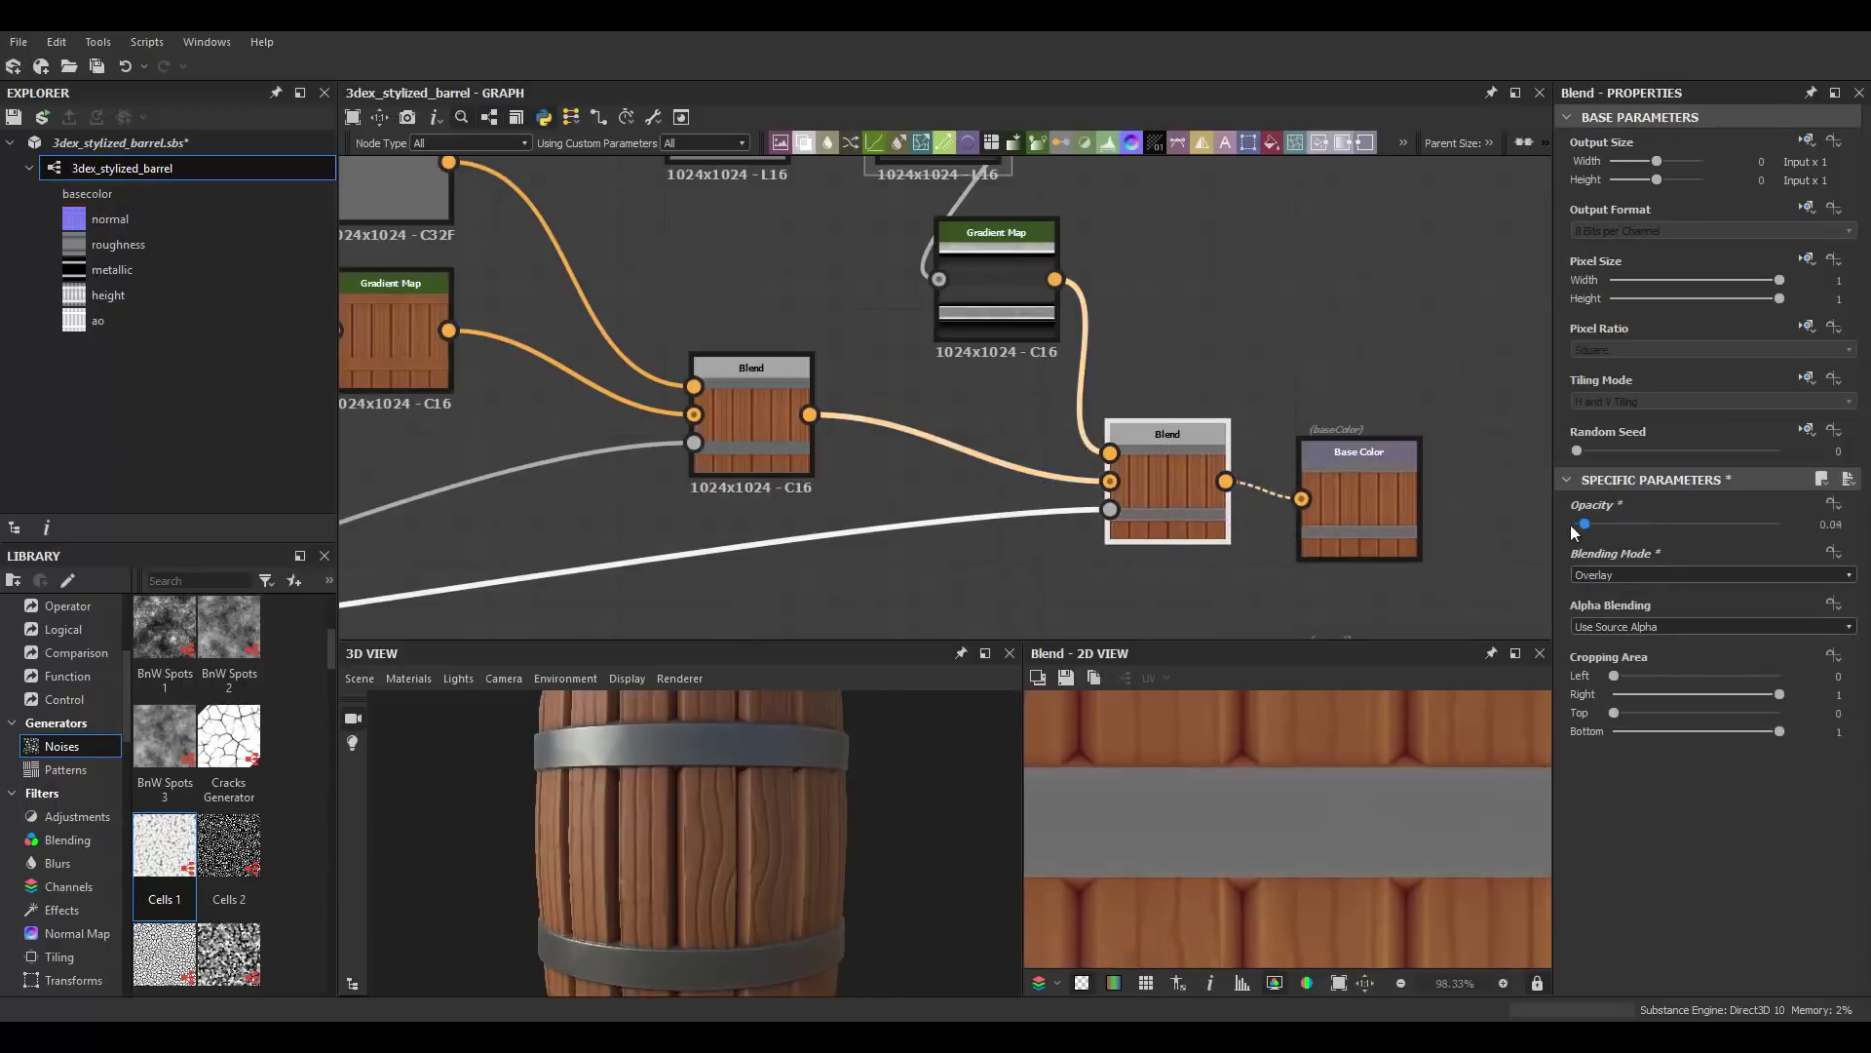
drag(1570, 525, 1669, 524)
scroll(1142, 506, up, 5)
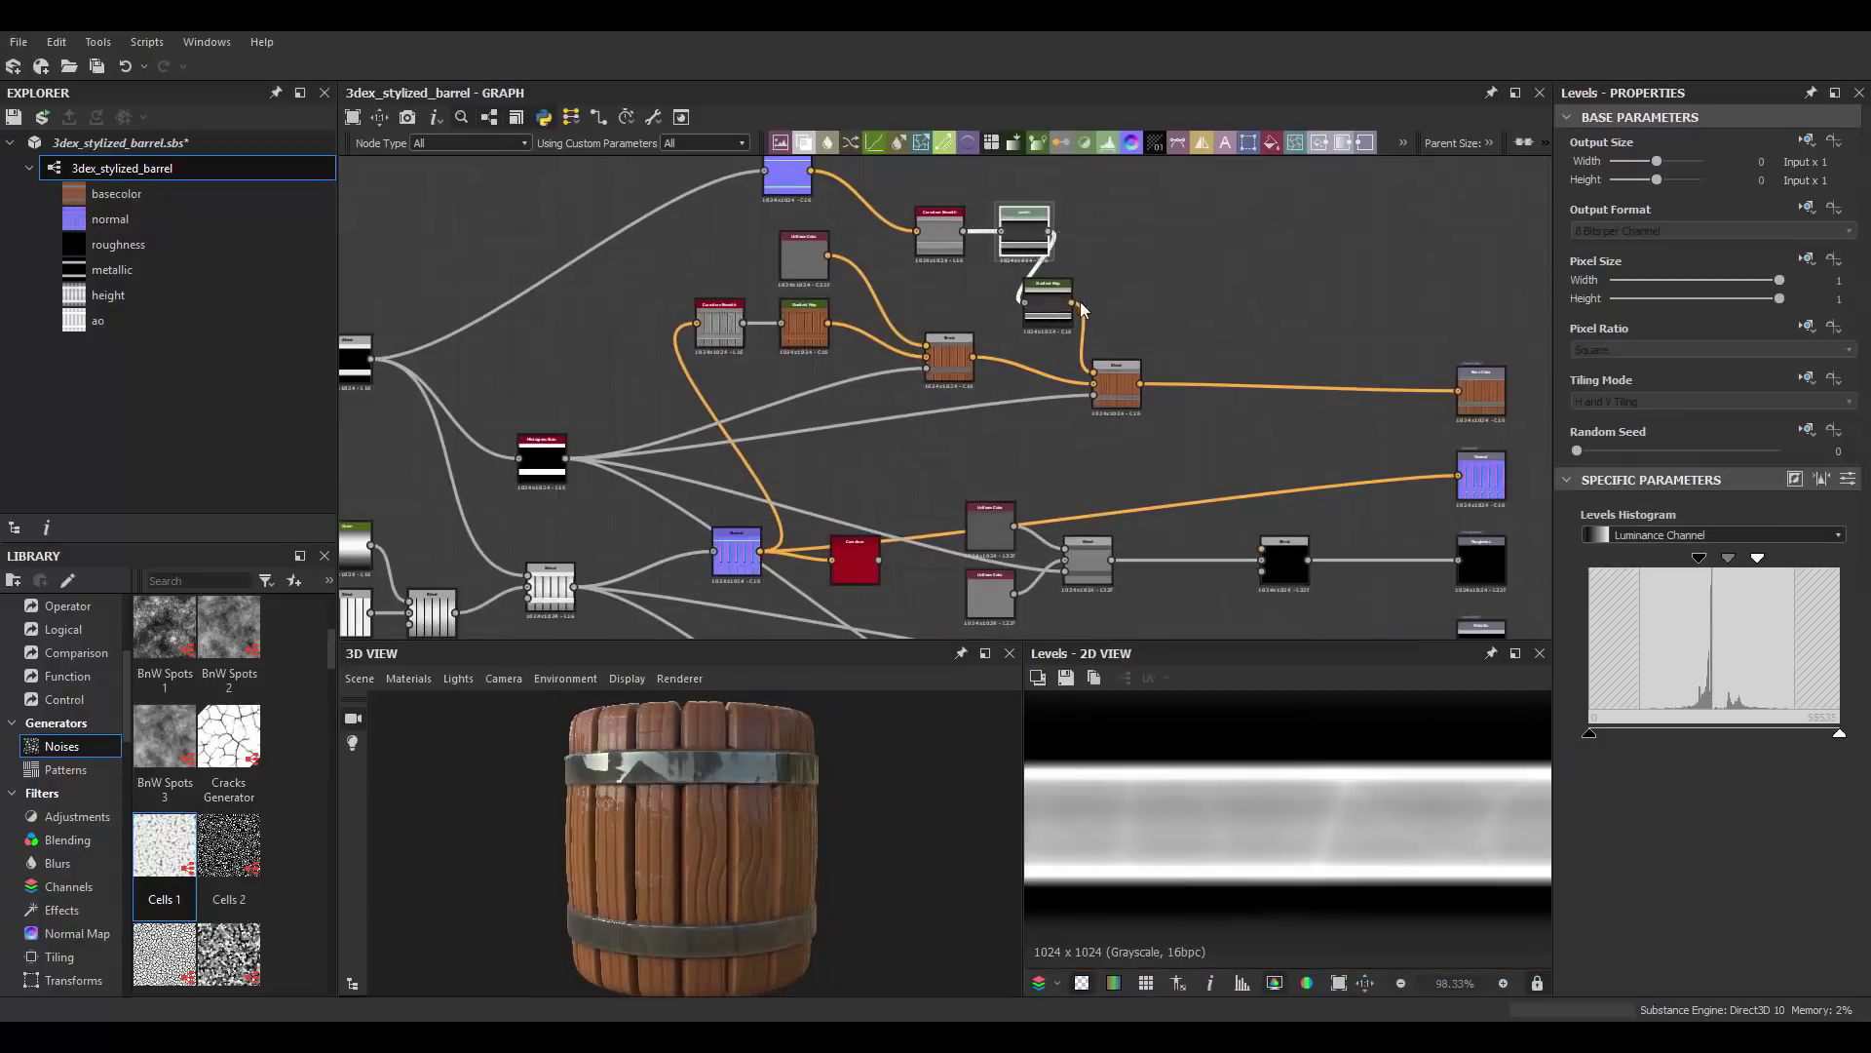
Step: Switch the grayscale Blend to Divide at about 0.56 opacity
scroll(1282, 546, up, 1)
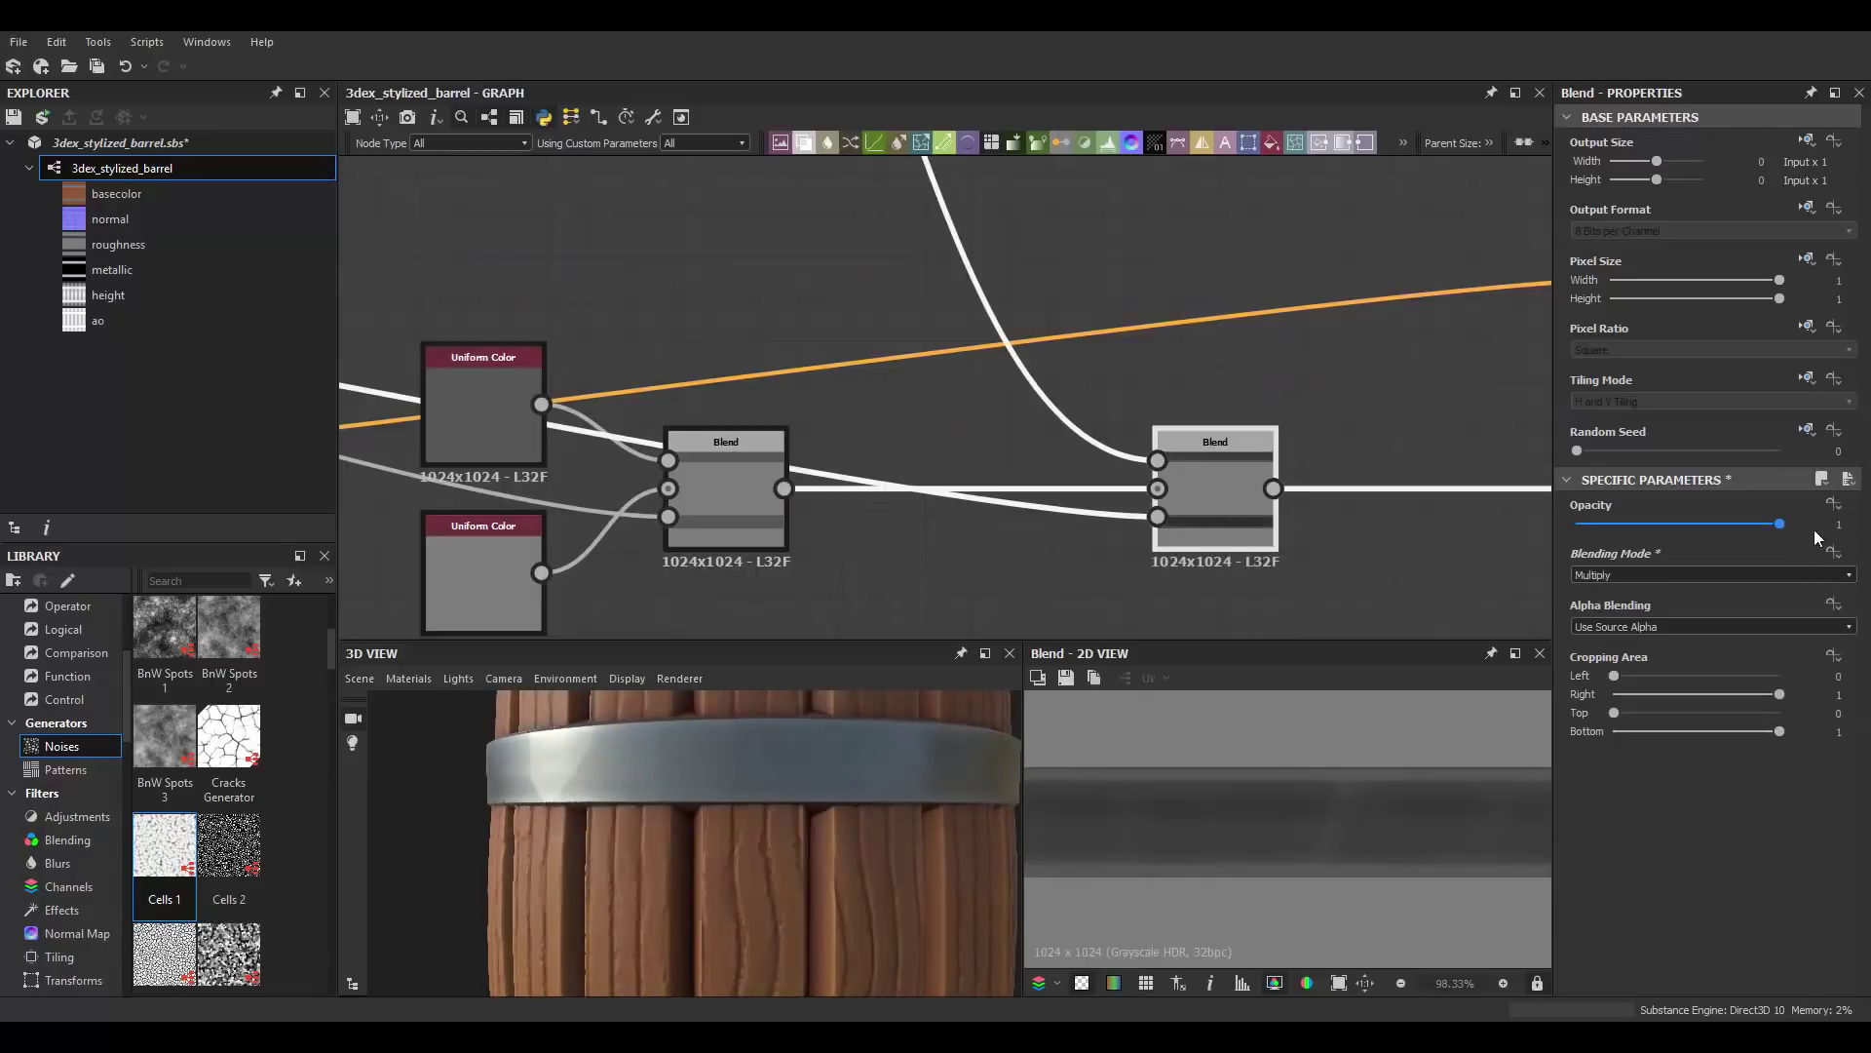
click(1591, 692)
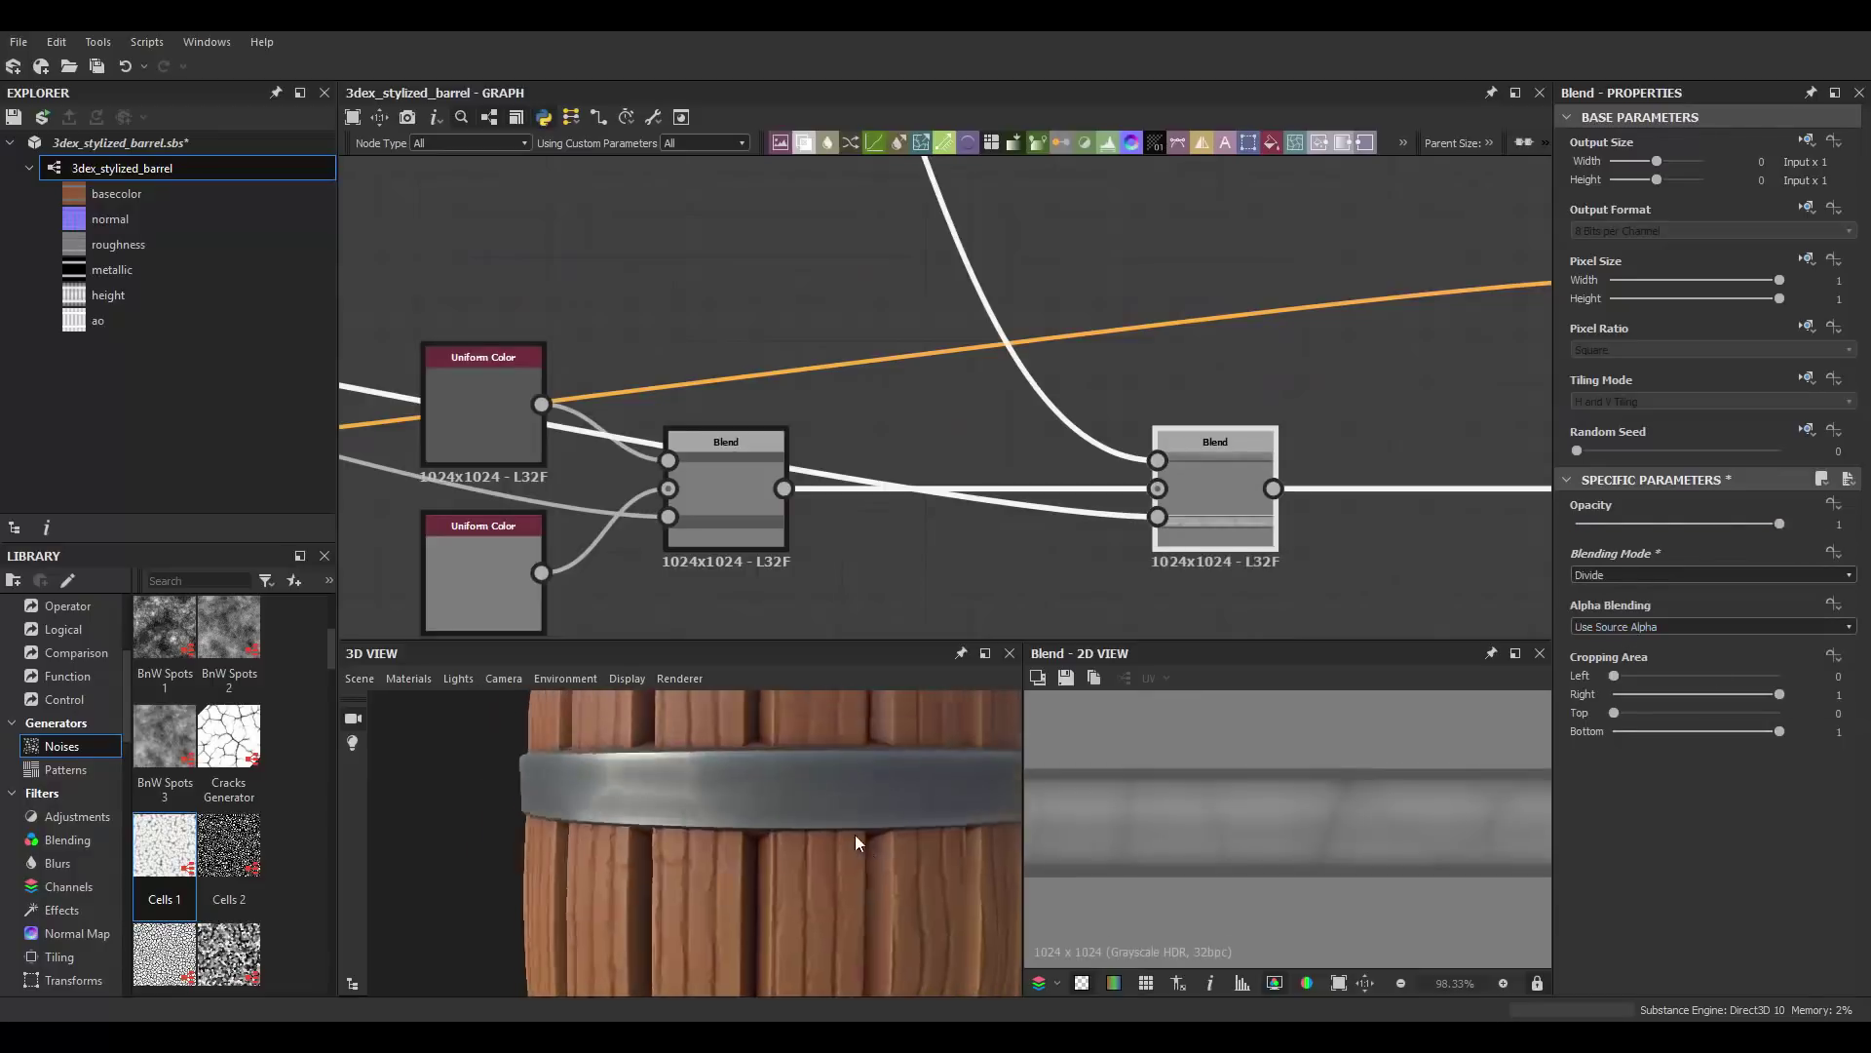
mouse_move(1779, 524)
mouse_down()
mouse_move(1575, 520)
mouse_move(1690, 523)
mouse_up()
Step: Raise the Levels black point to narrow the mask, then preview the plank Blend
scroll(735, 814, up, 1)
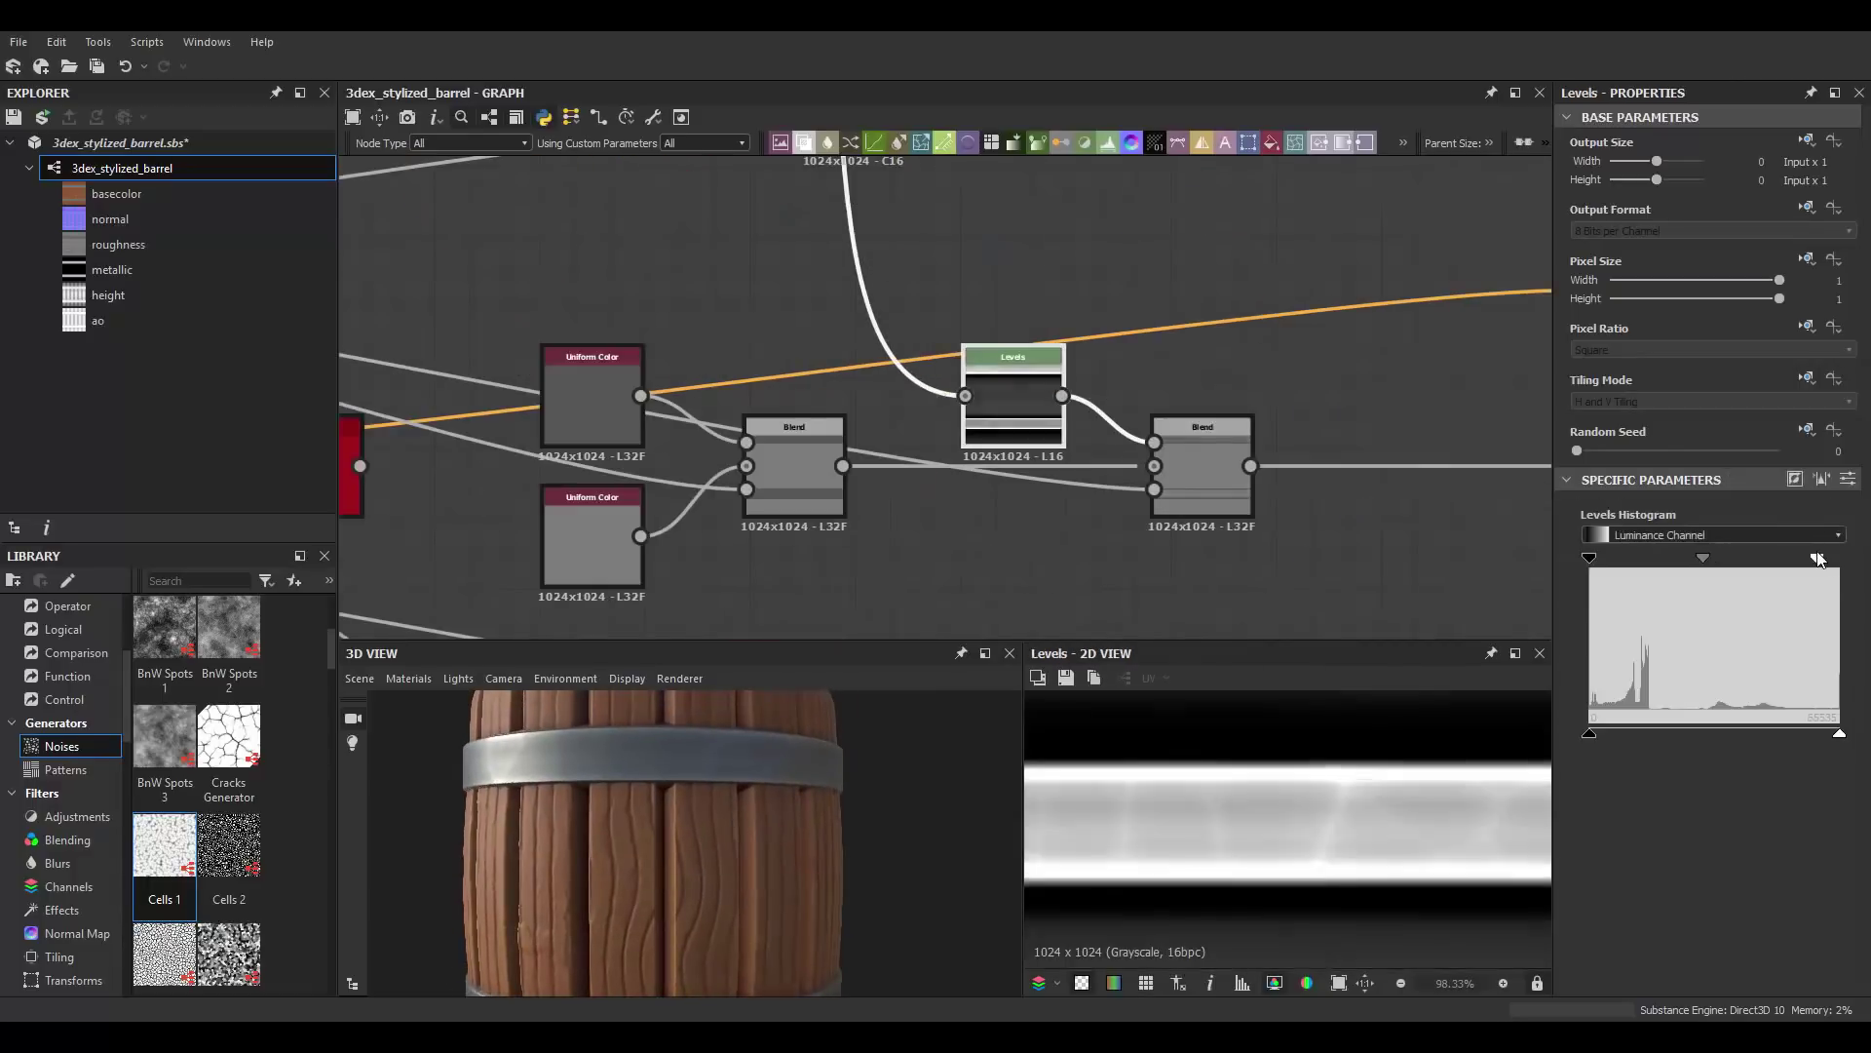
drag(1608, 568, 1633, 565)
scroll(647, 857, down, 2)
scroll(668, 858, down, 2)
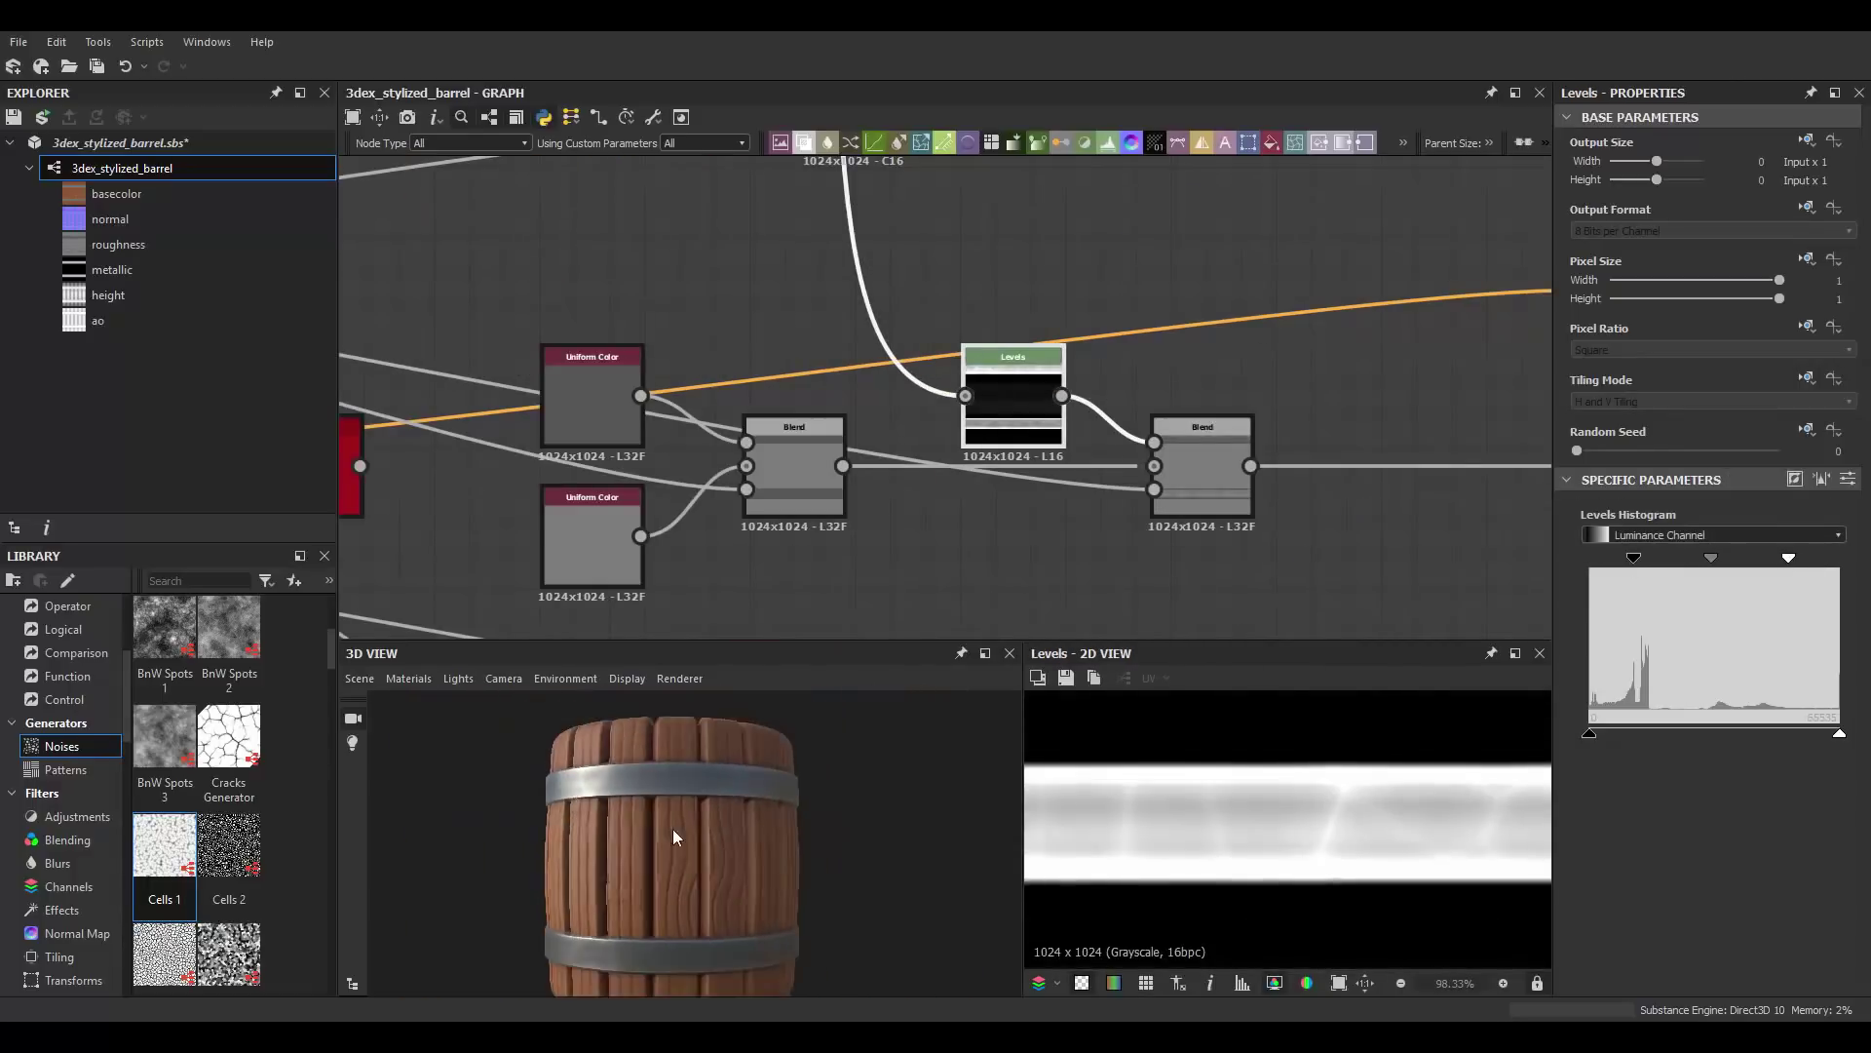
scroll(1292, 495, down, 5)
scroll(1292, 495, up, 3)
scroll(663, 838, up, 3)
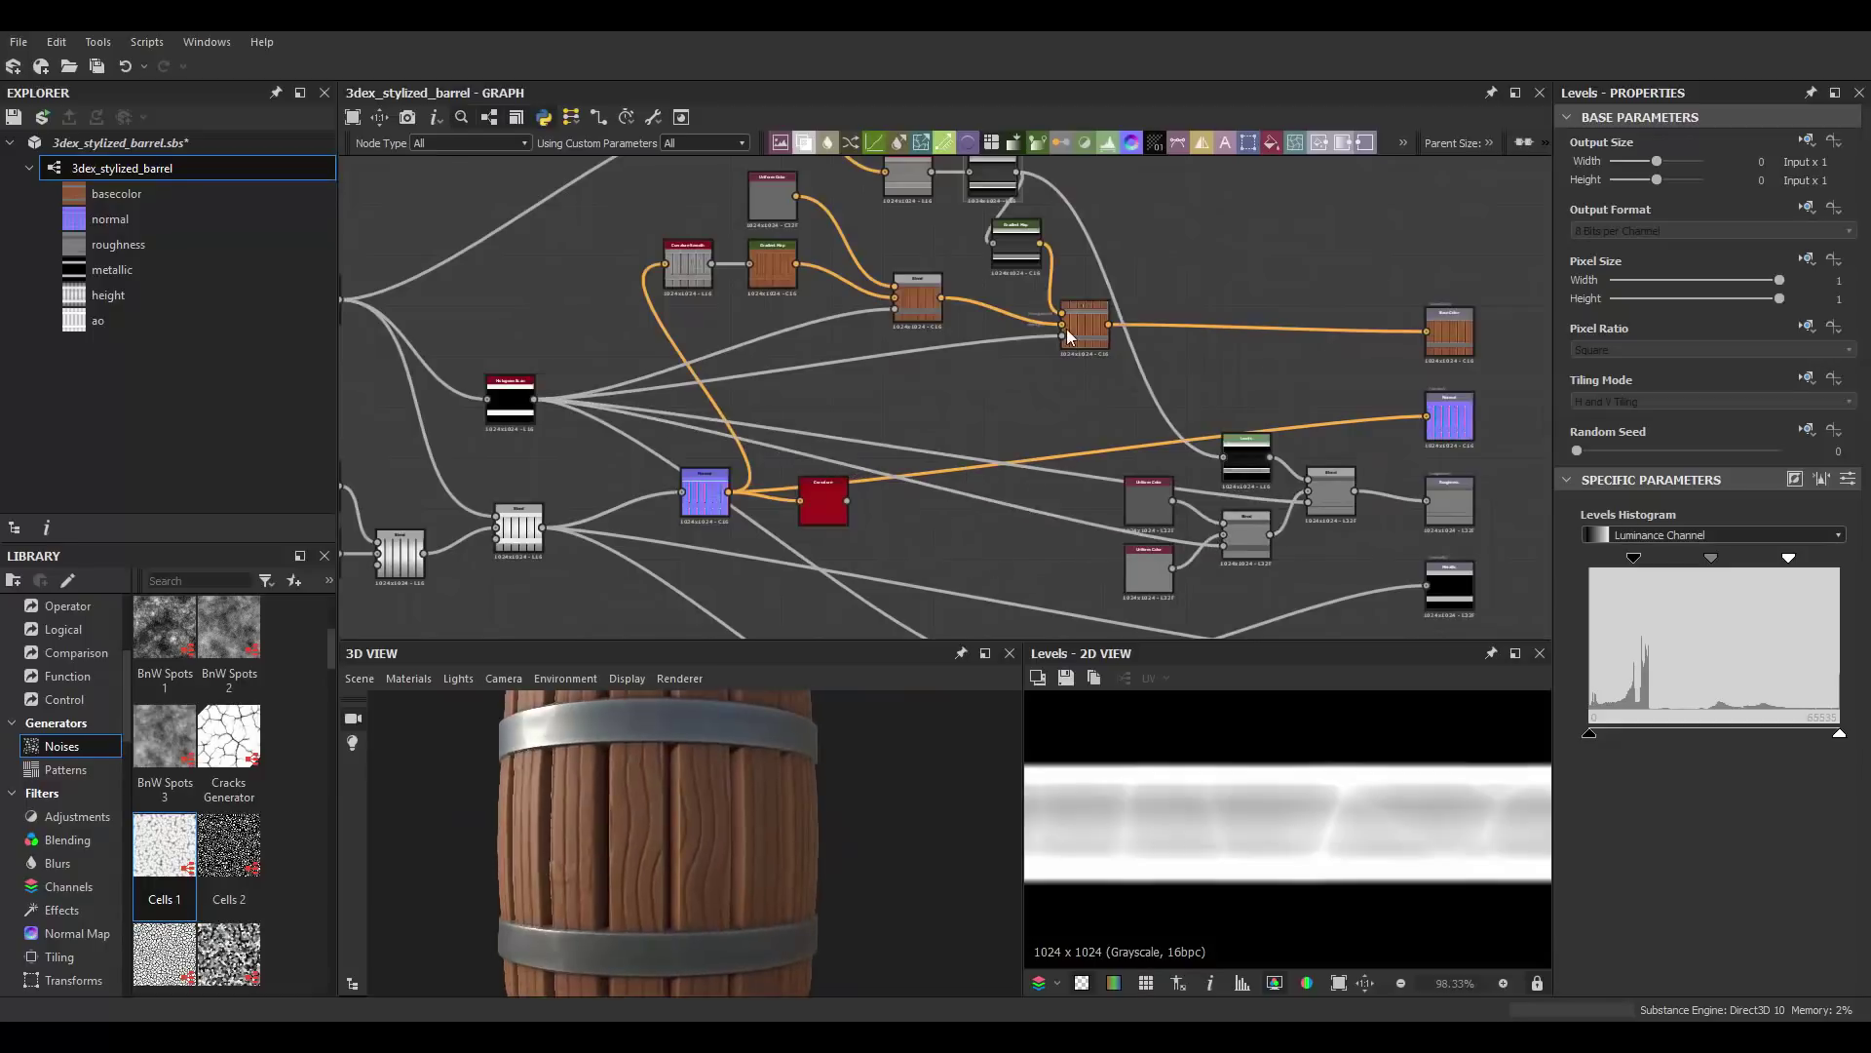
double_click(1085, 324)
scroll(663, 839, down, 3)
scroll(965, 430, down, 4)
Step: Add a Flood Fill node after the plank Blend
scroll(1079, 421, up, 5)
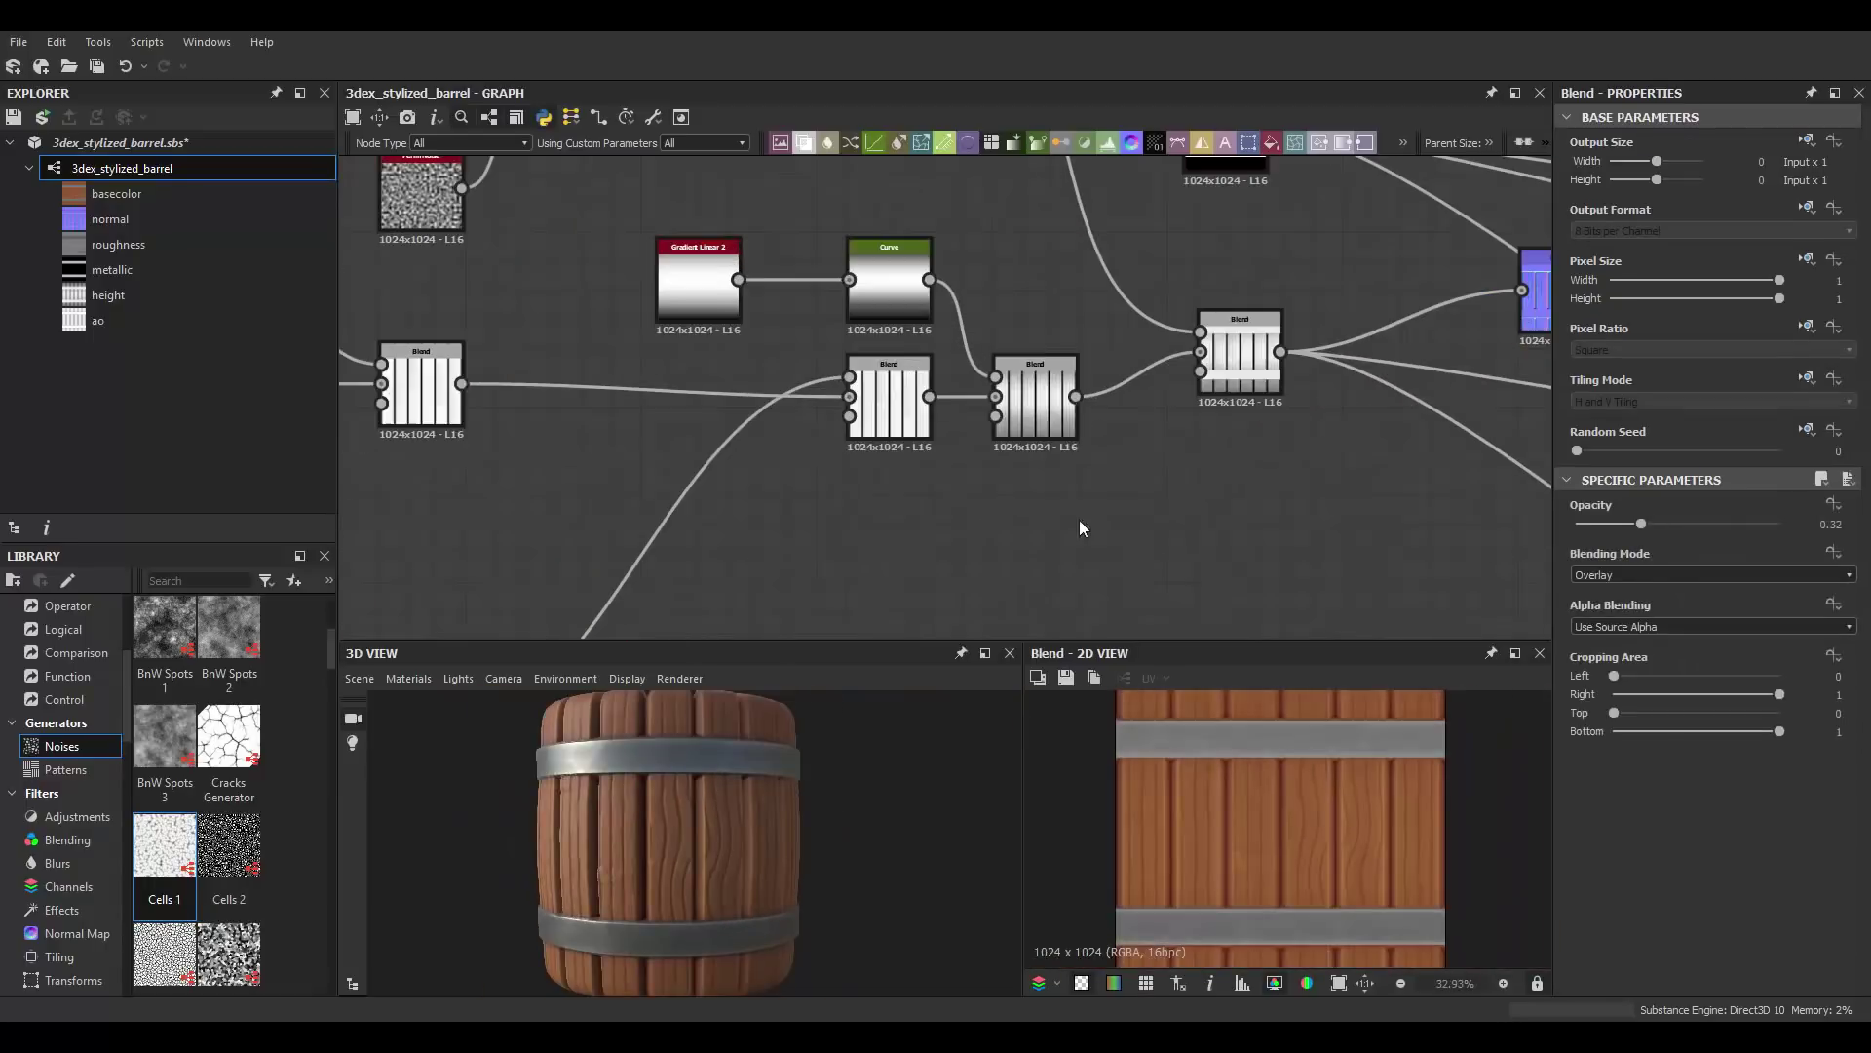
key(space)
text(fl)
key(Return)
Step: Preview another plank Blend, try an Edge Detect node, then delete it
scroll(1050, 503, up, 2)
double_click(1031, 402)
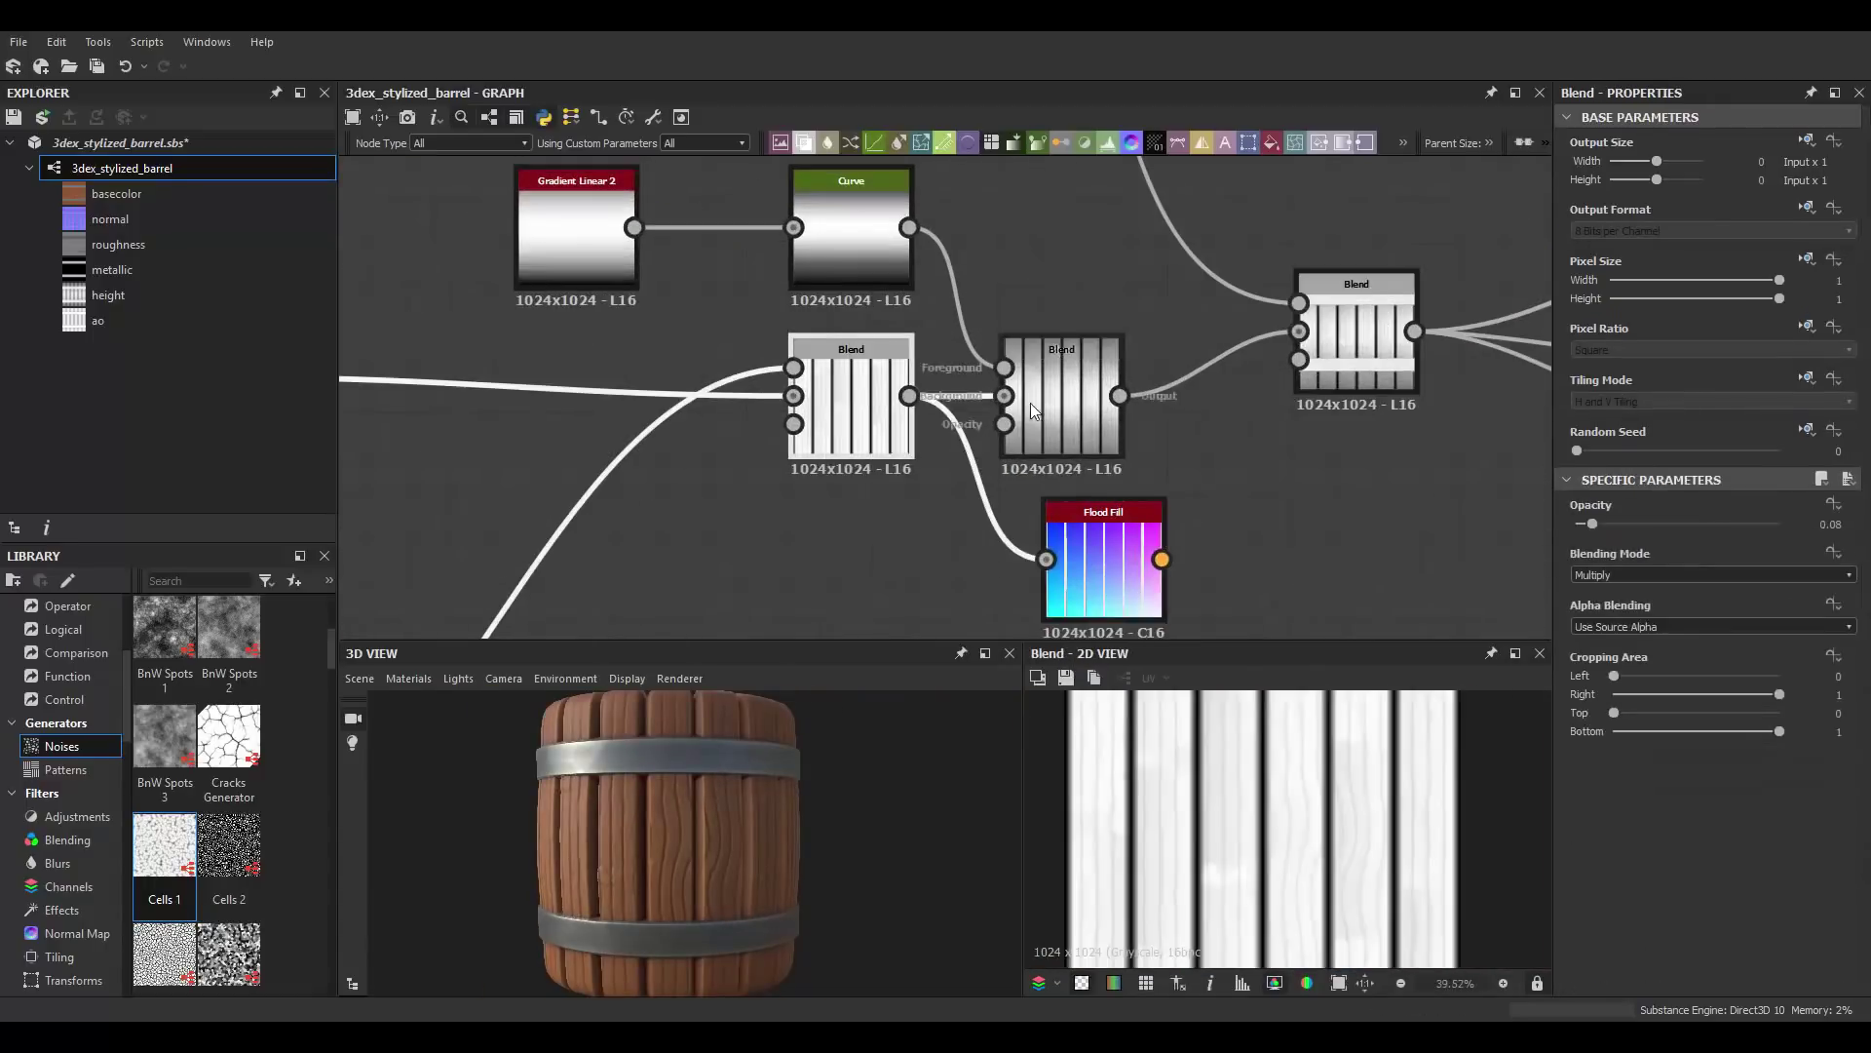
key(space)
text(e)
click(1024, 496)
scroll(1763, 963, down, 2)
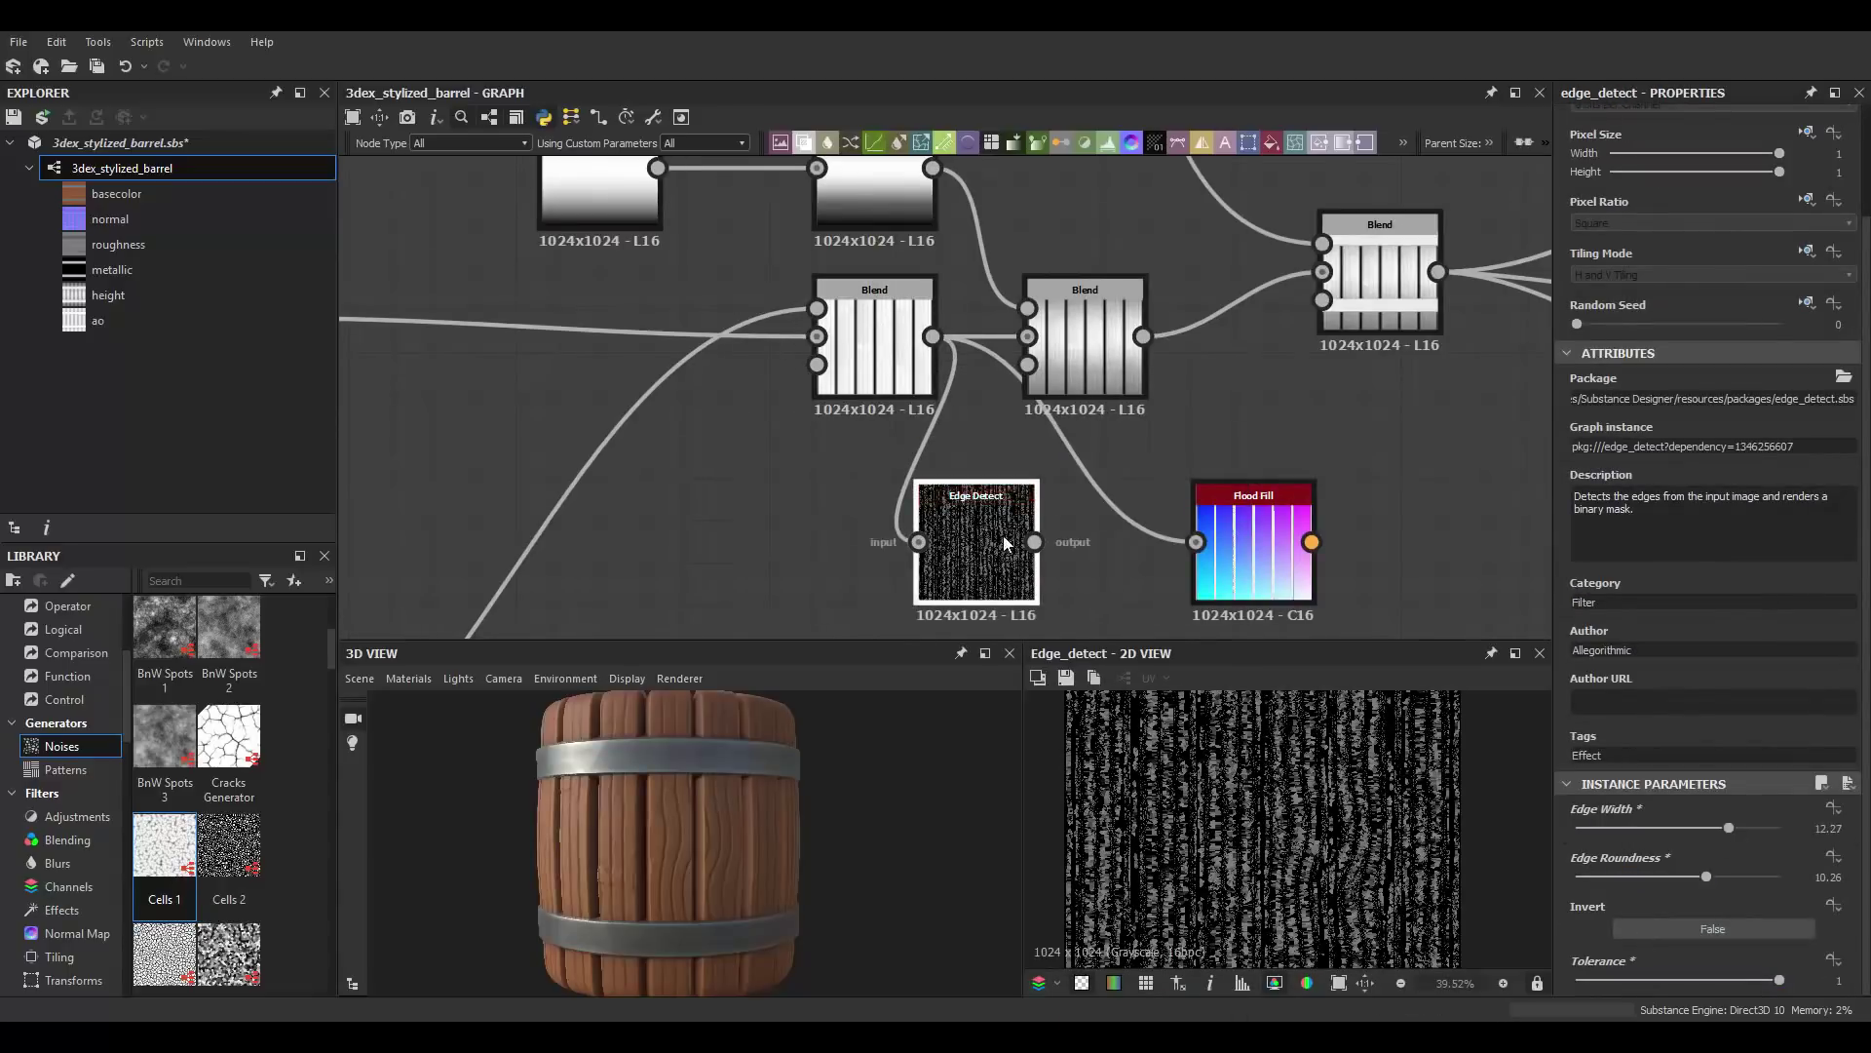
scroll(1007, 543, down, 2)
key(Delete)
Step: Feed the plank Blend into a higher-contrast Histogram Scan wired into Flood Fill
double_click(889, 332)
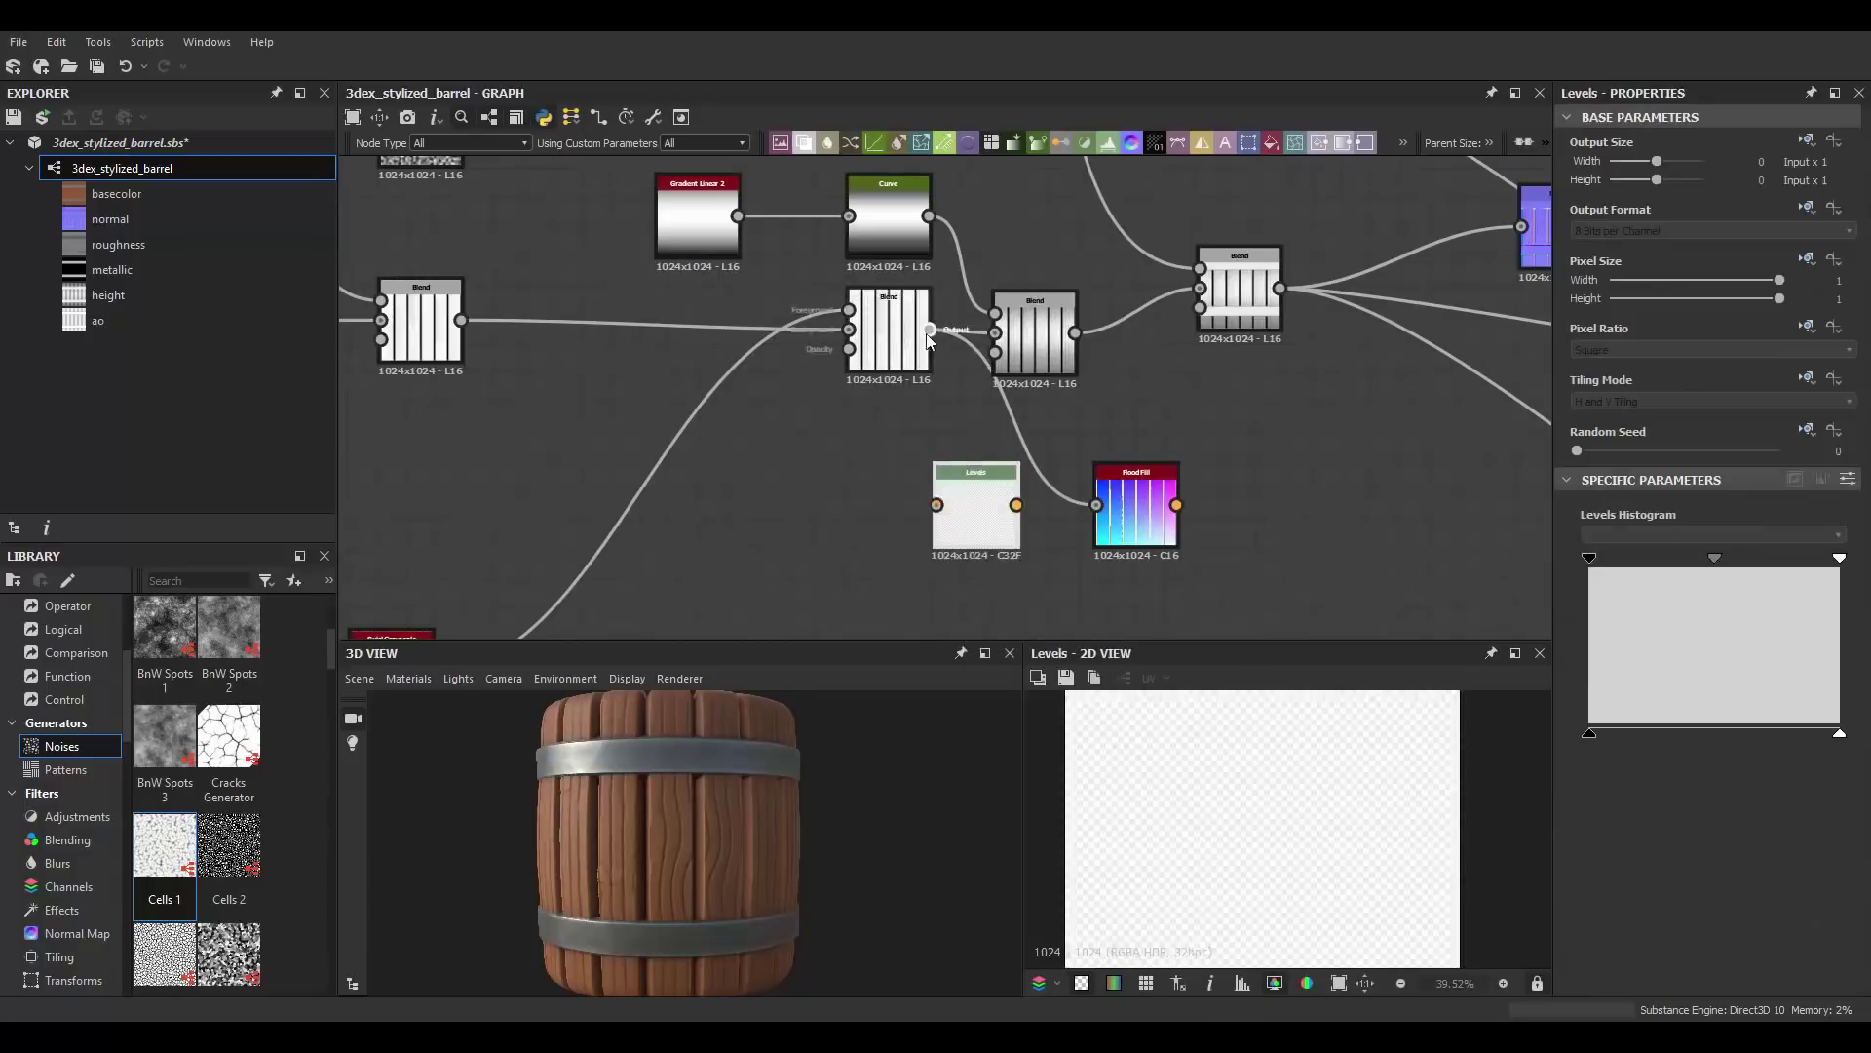
drag(927, 331, 940, 553)
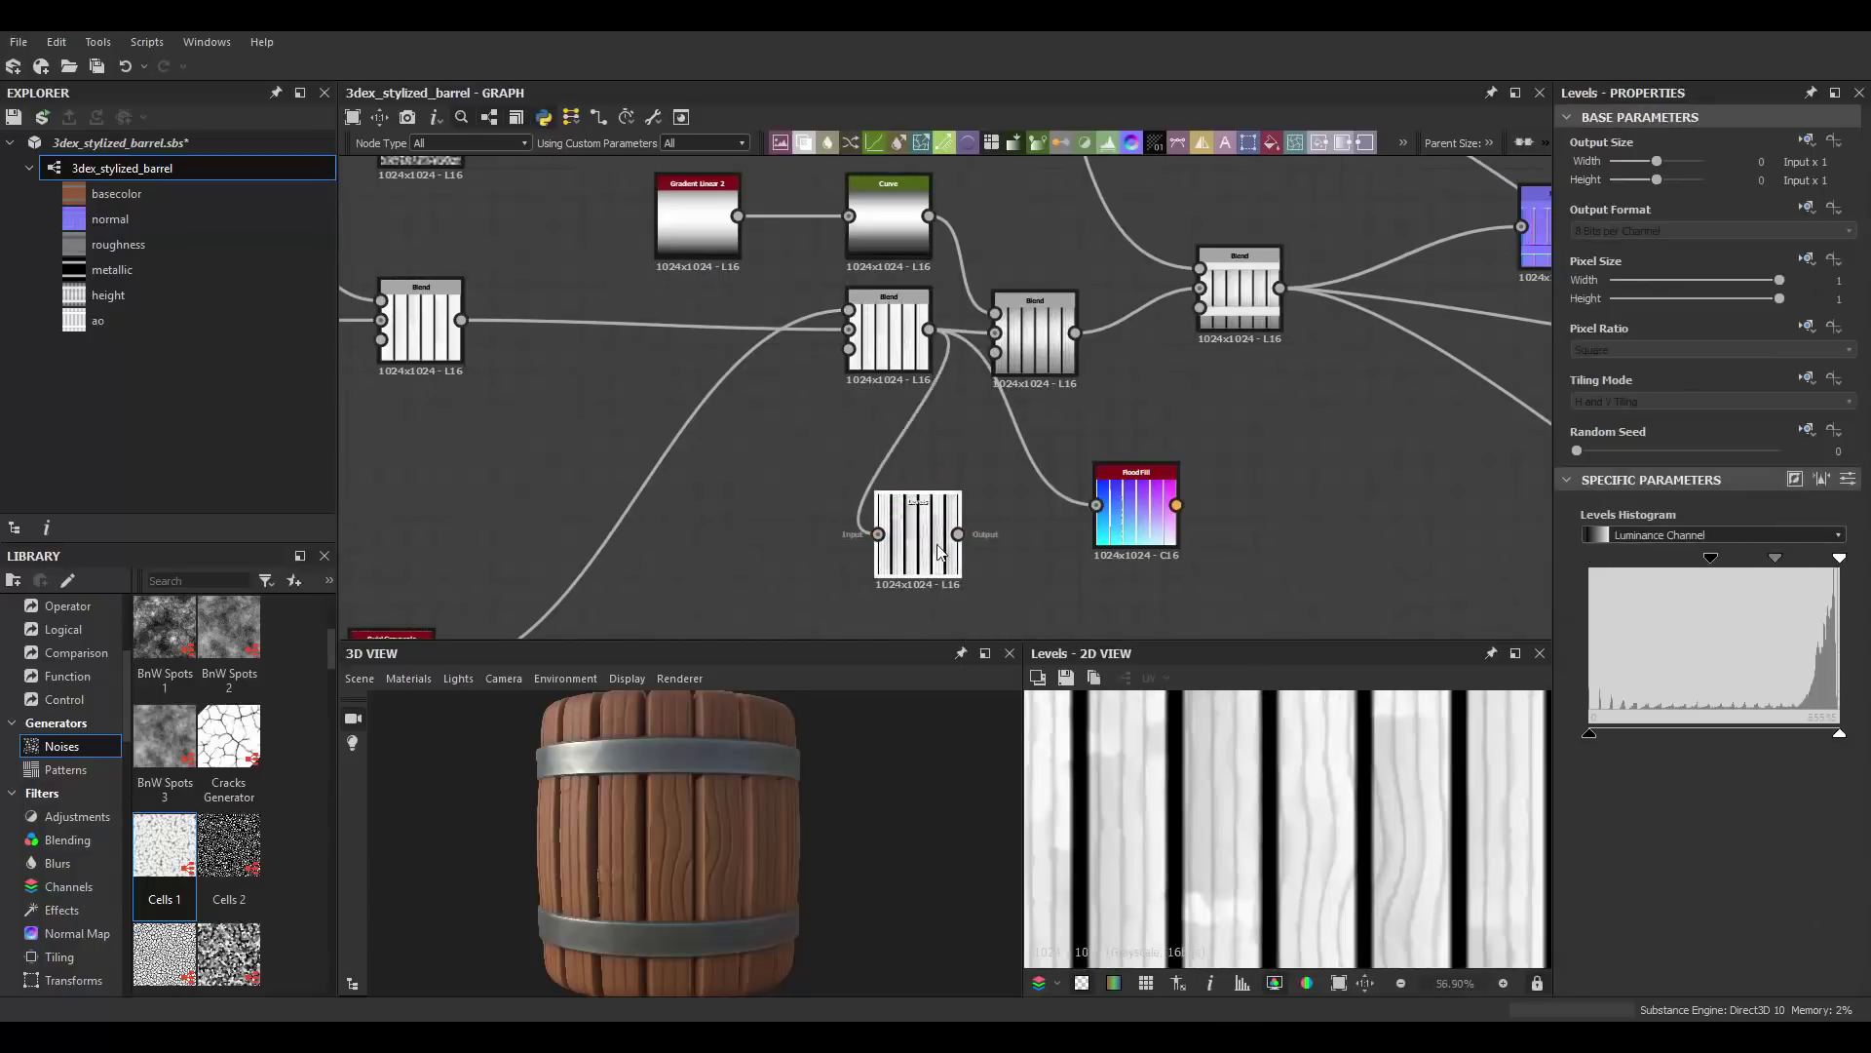
right_click(940, 553)
click(985, 517)
mouse_move(1576, 954)
mouse_down()
mouse_move(1638, 955)
mouse_move(1610, 924)
mouse_up()
scroll(1638, 985, down, 1)
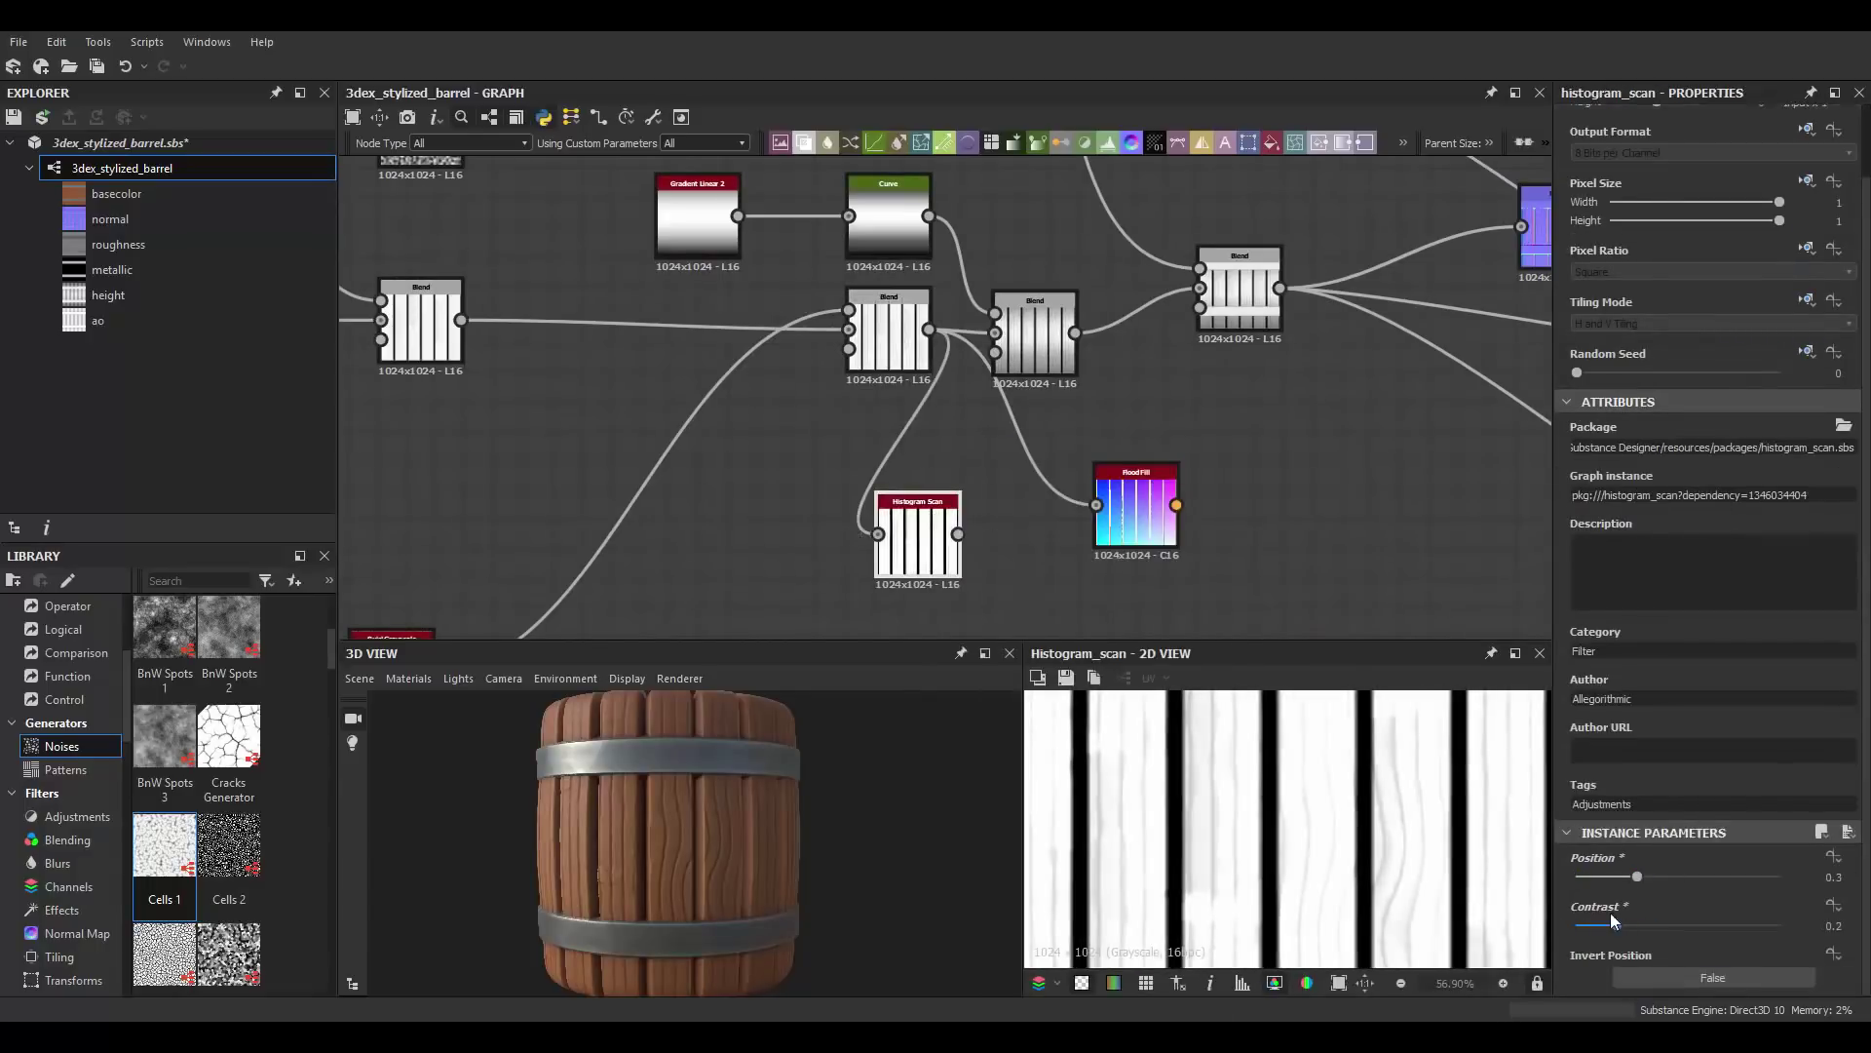
drag(958, 534, 1096, 505)
double_click(1142, 506)
Step: Delete the Histogram Scan node and reselect the Flood Fill node
click(918, 502)
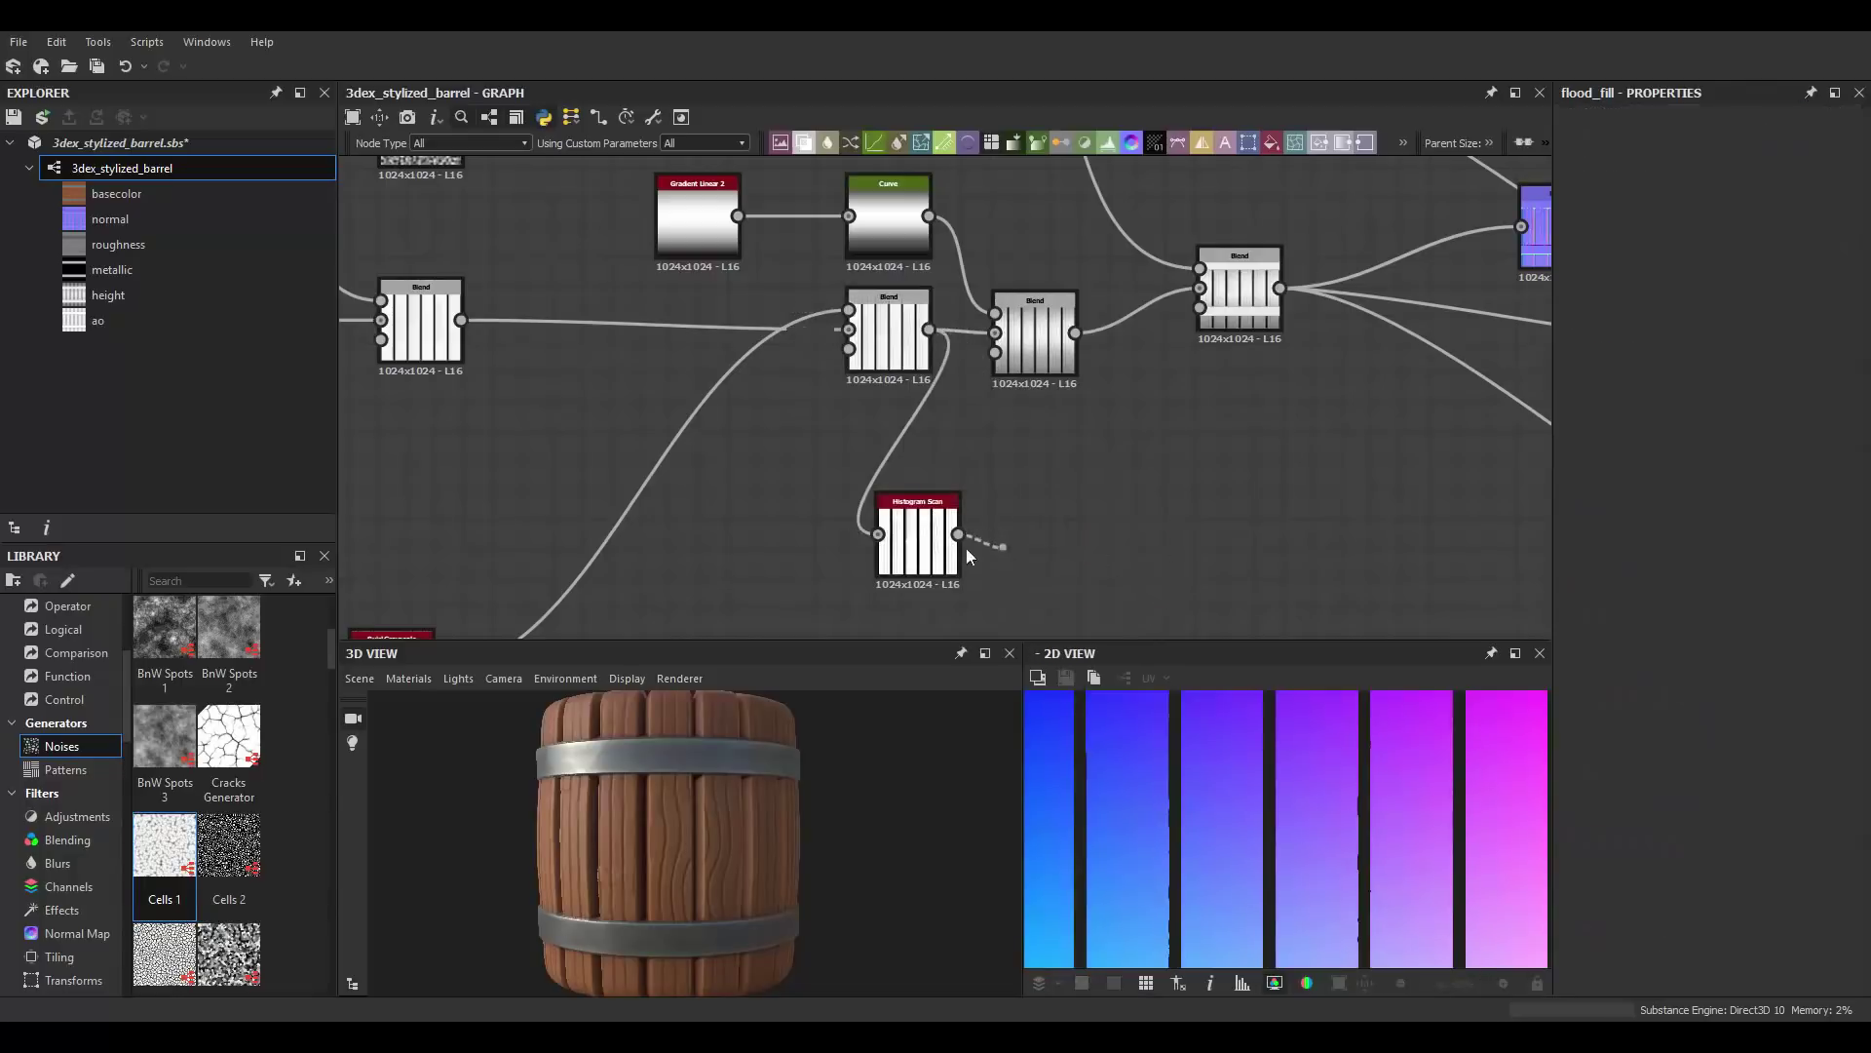
key(Delete)
click(1121, 515)
scroll(1306, 634, up, 1)
key(space)
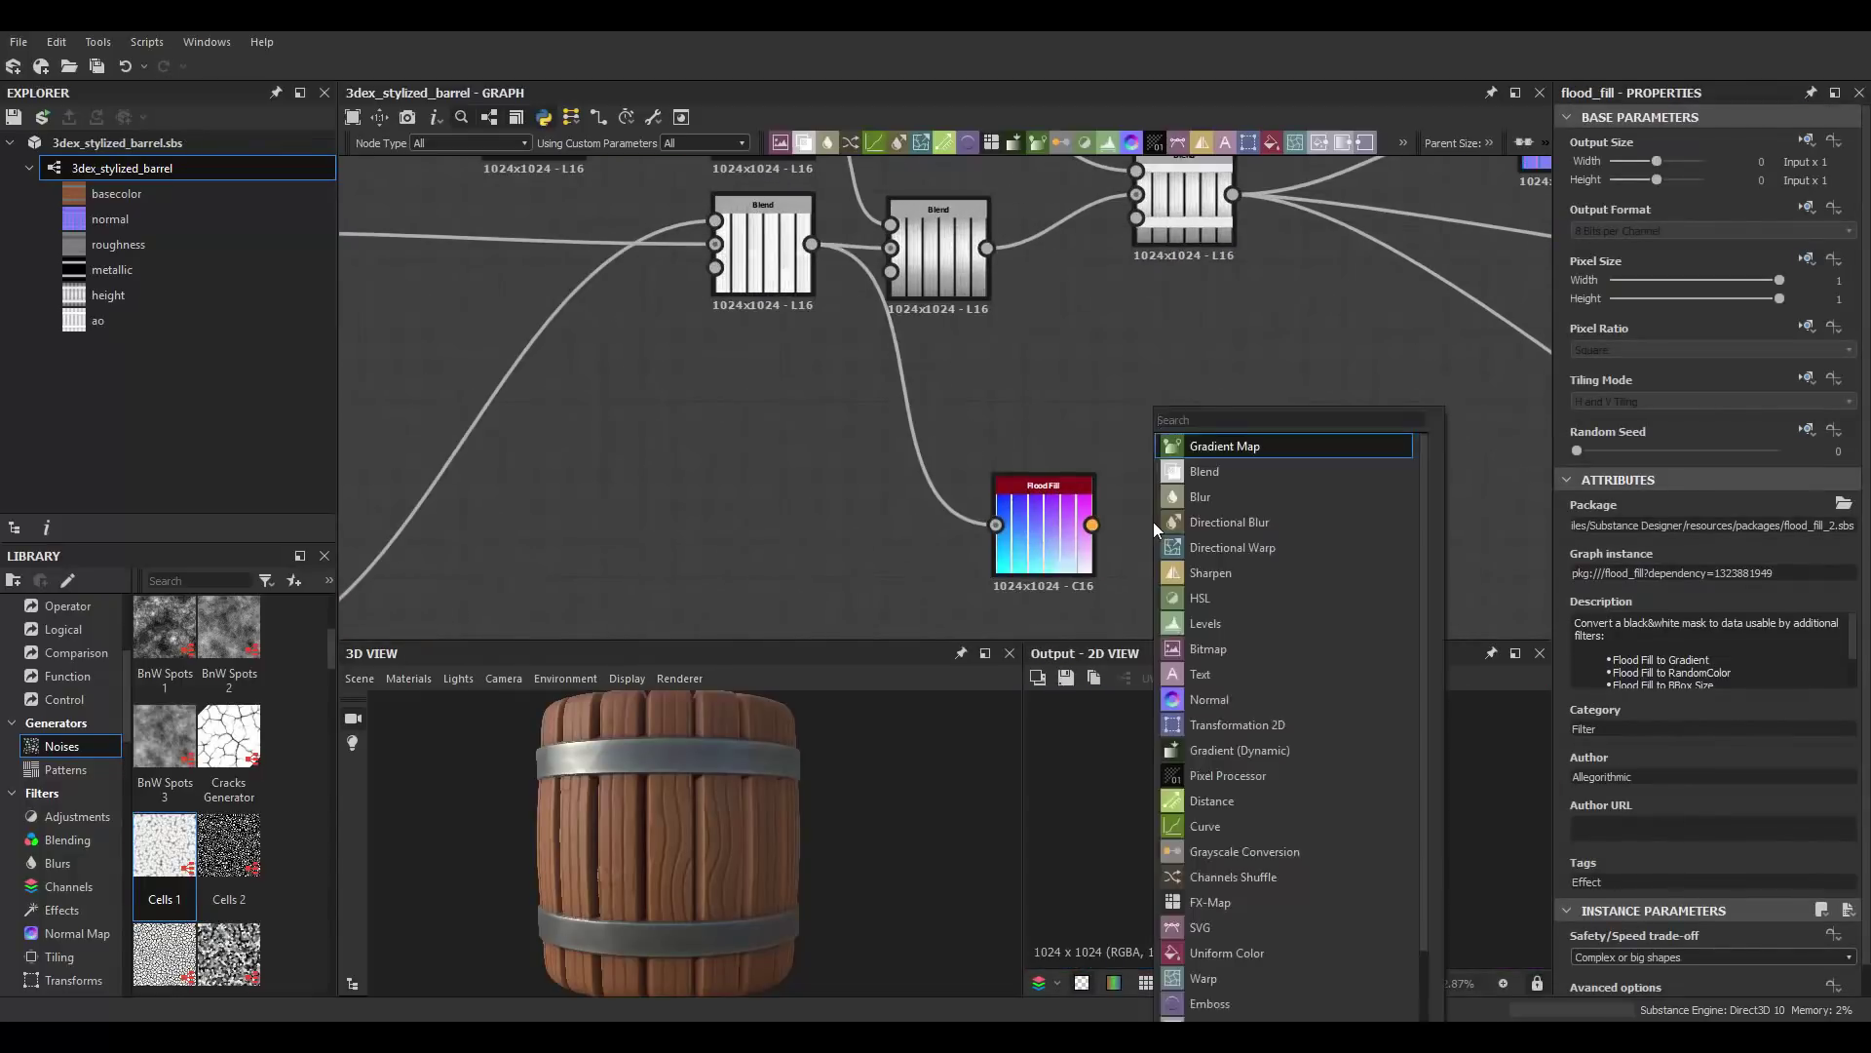
Step: Add a Flood Fill to Random Color node with random seed 4
text(fl)
click(1321, 604)
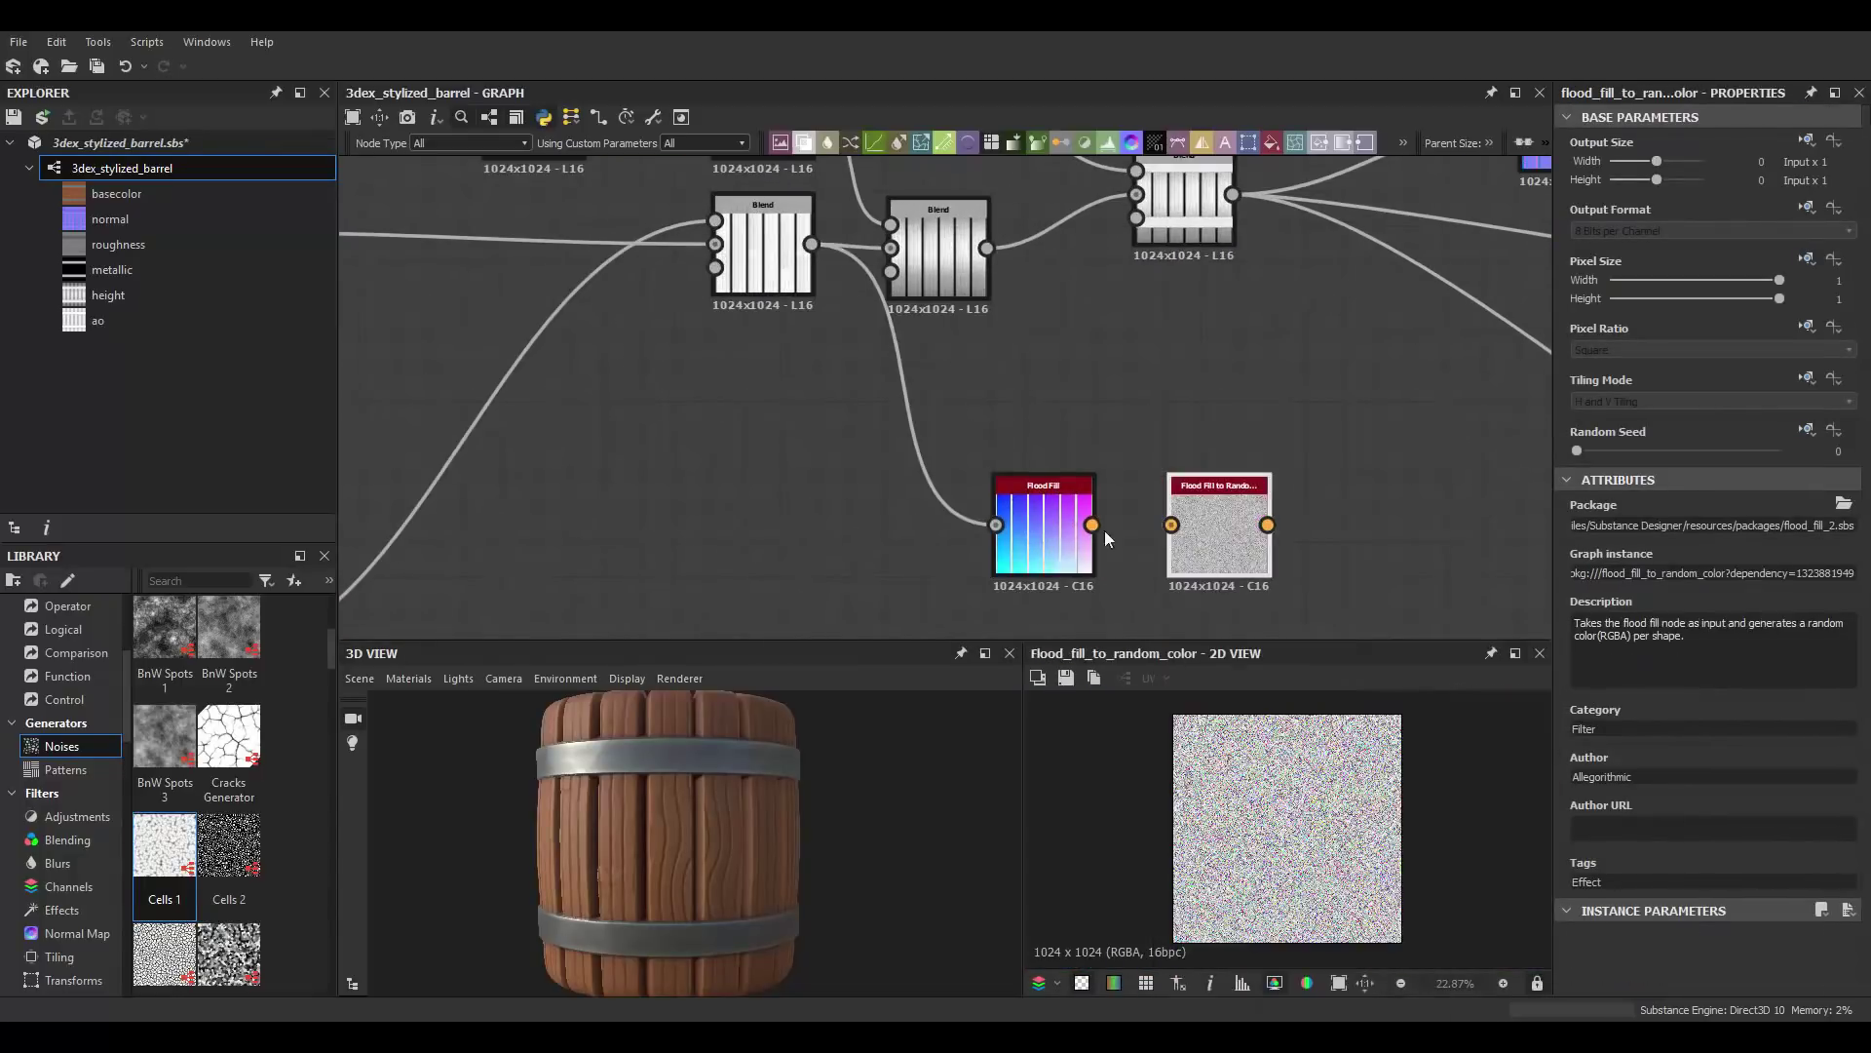
scroll(1197, 542, up, 1)
mouse_move(1577, 450)
mouse_down()
mouse_move(1751, 466)
mouse_move(1597, 465)
mouse_up()
Step: Insert a Screen-mode Blend onto the base colour link and view the whole barrel
scroll(927, 477, down, 3)
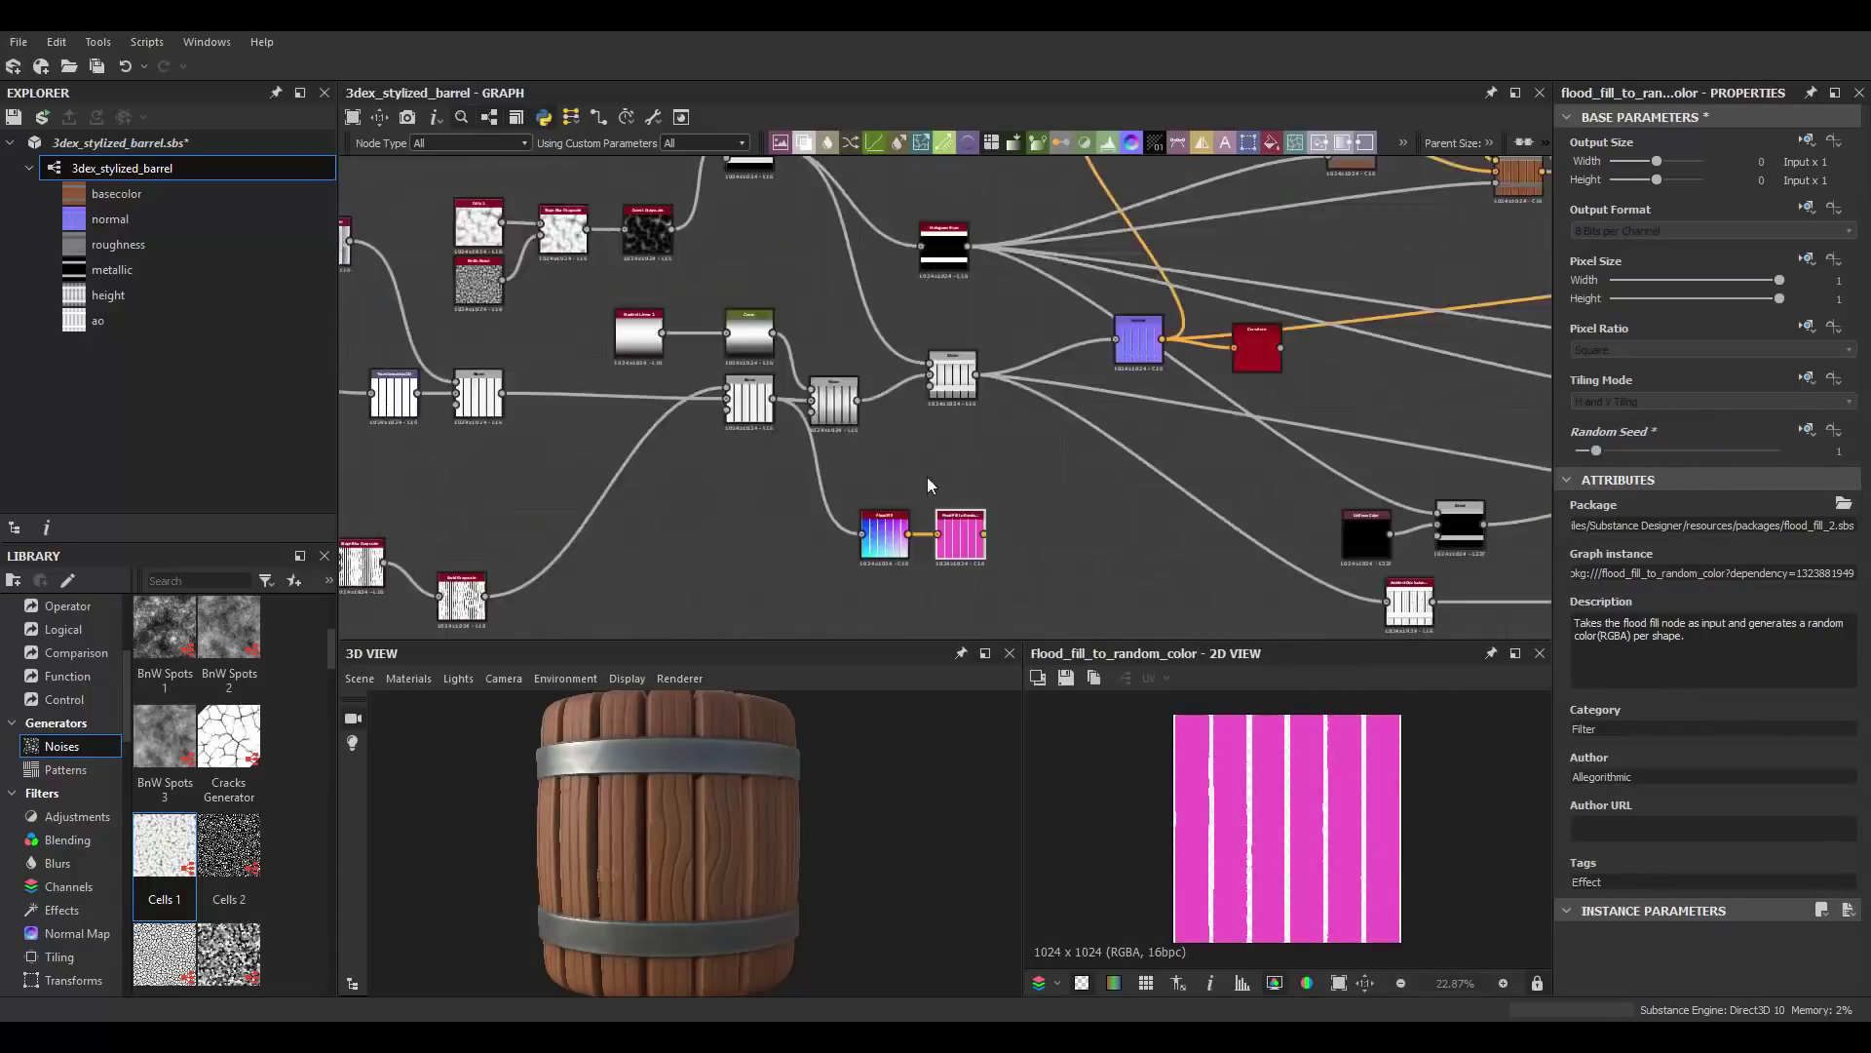
scroll(1283, 412, up, 4)
key(space)
text(b)
click(1296, 437)
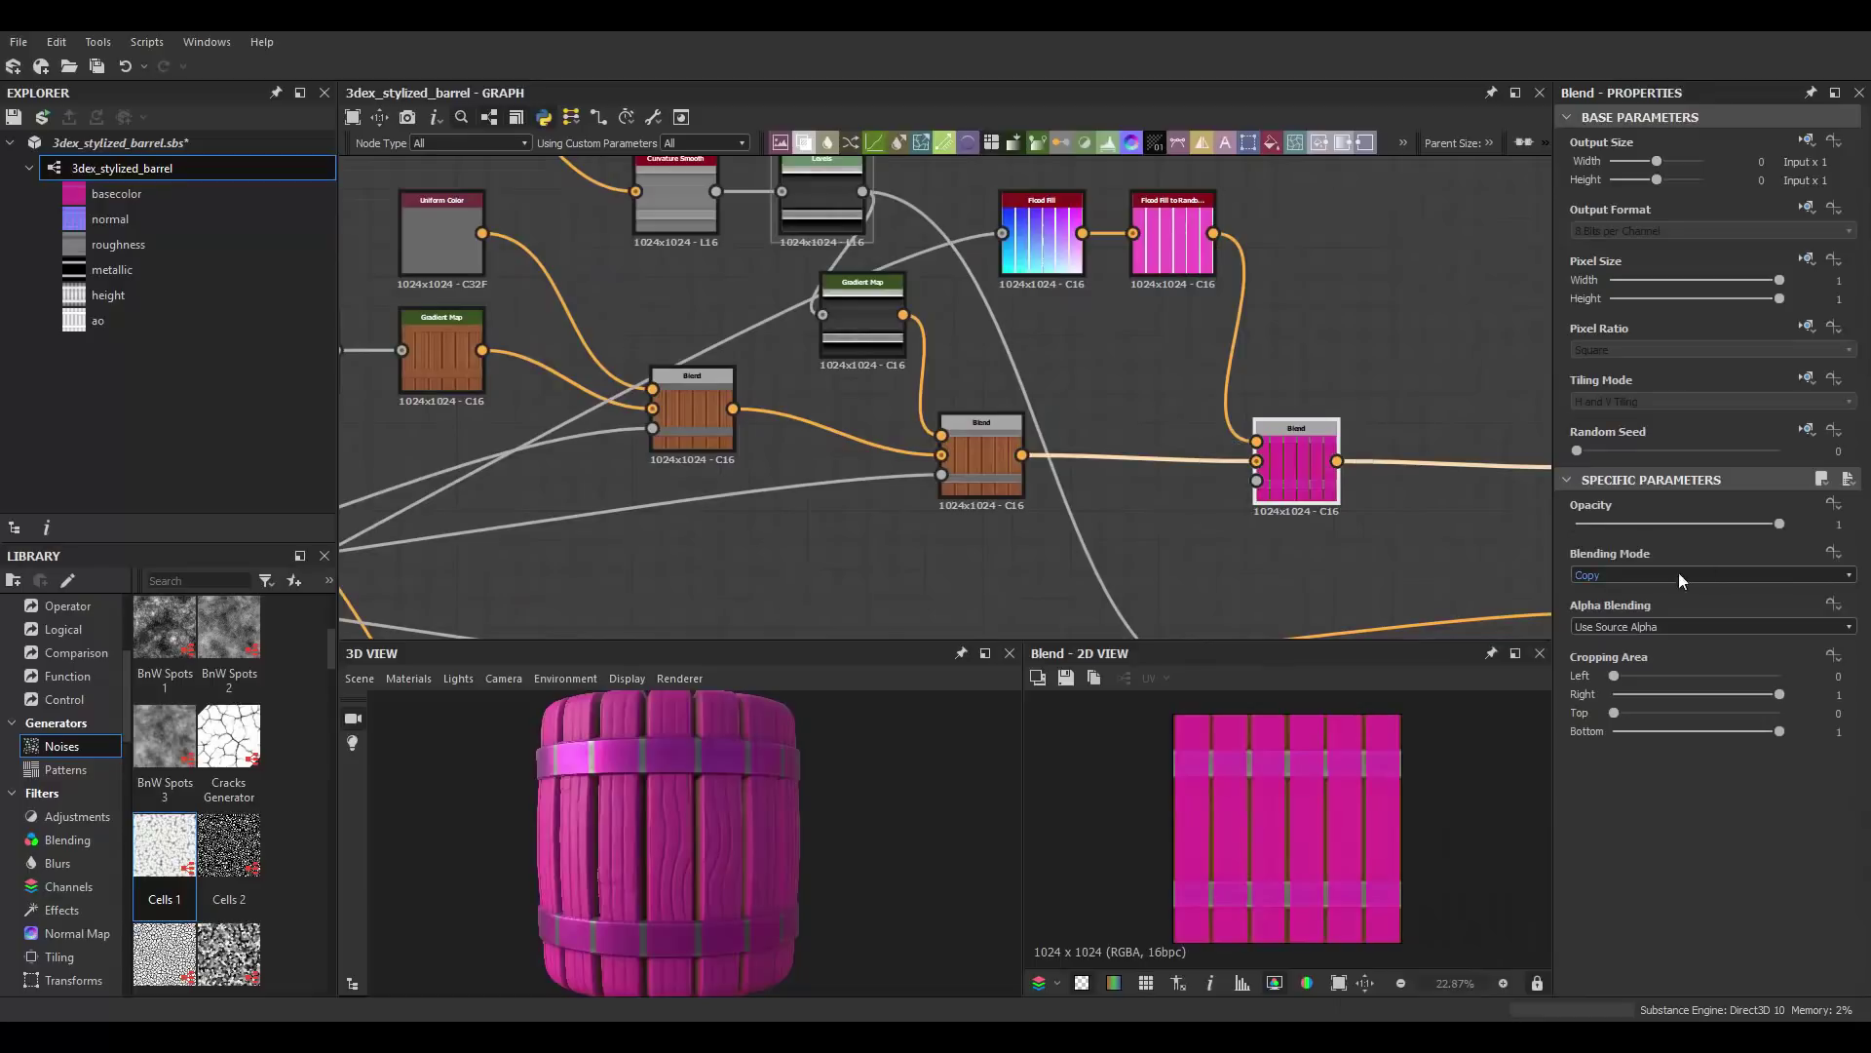
scroll(1657, 574, down, 2)
scroll(1657, 574, down, 3)
scroll(1657, 574, down, 4)
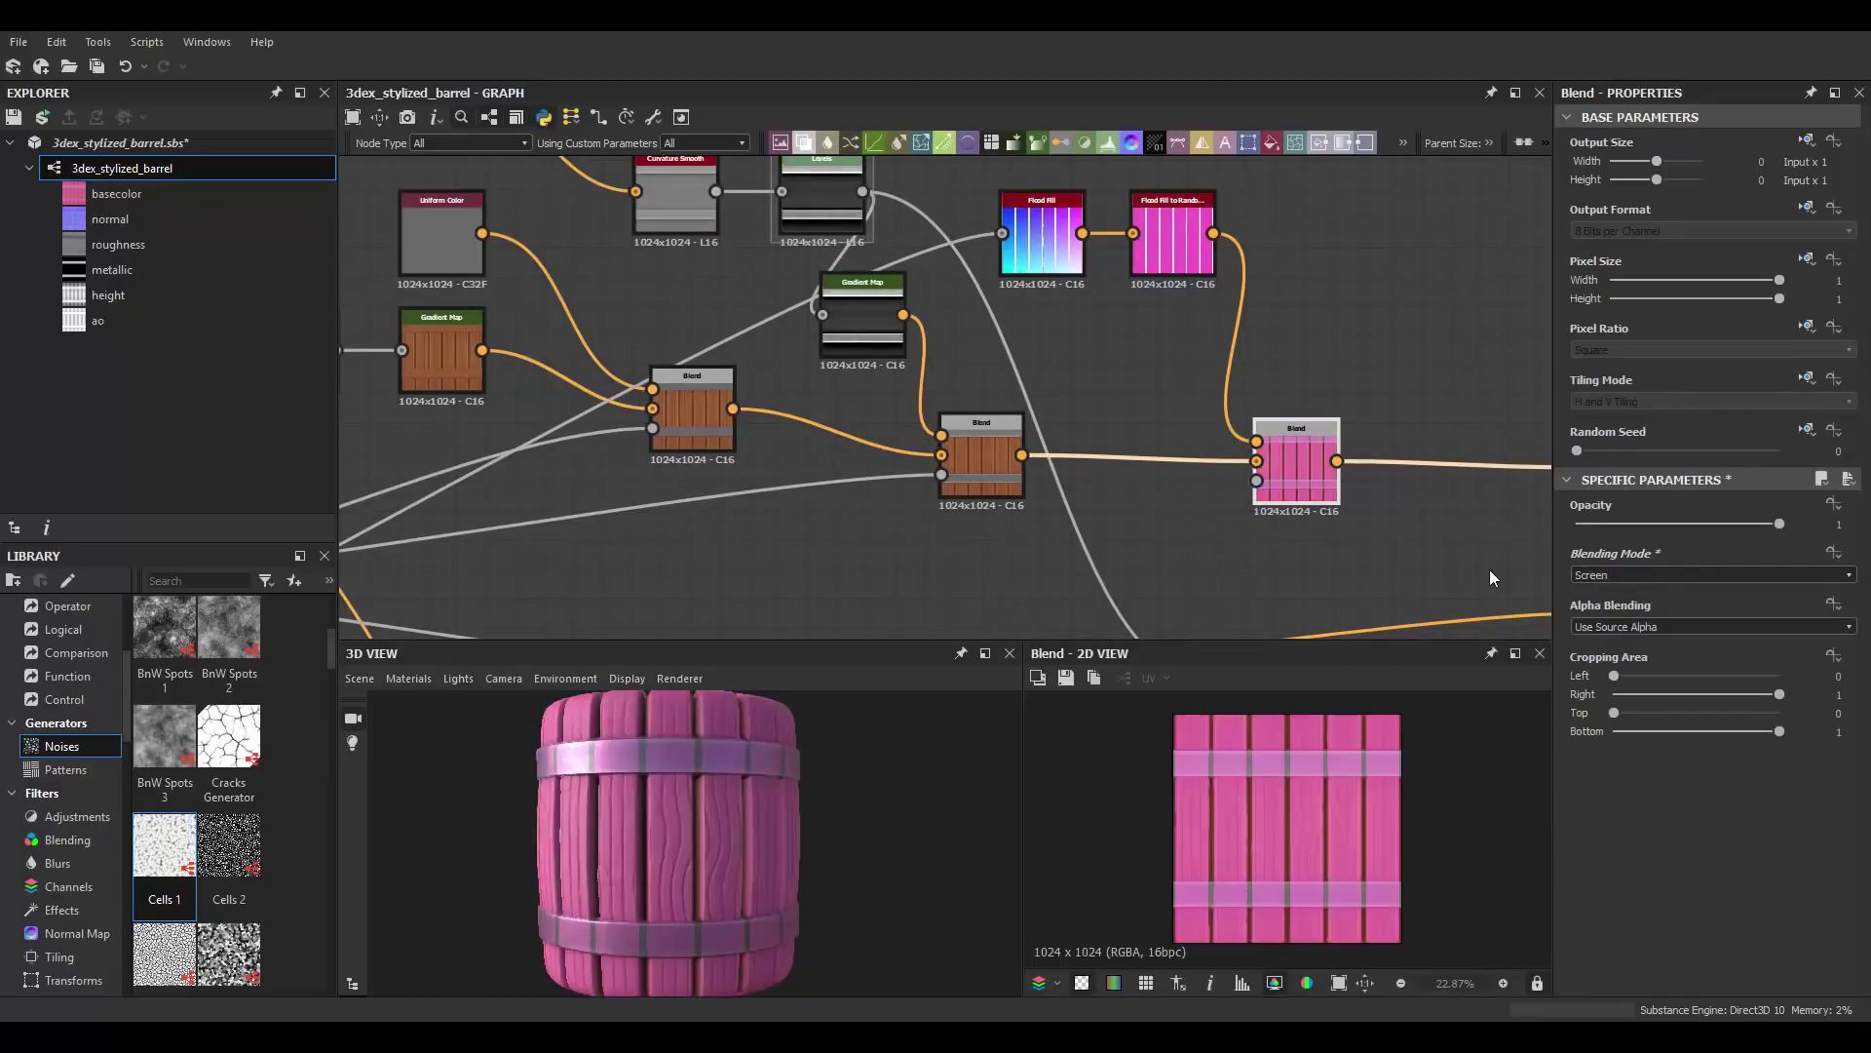
scroll(716, 757, up, 3)
scroll(716, 756, down, 5)
middle_drag(1165, 337, 1168, 355)
Step: Undo the pink per-plank colour branch and inspect the Overlay plank Blend settings
key(ctrl+z)
key(ctrl+z)
key(ctrl+z)
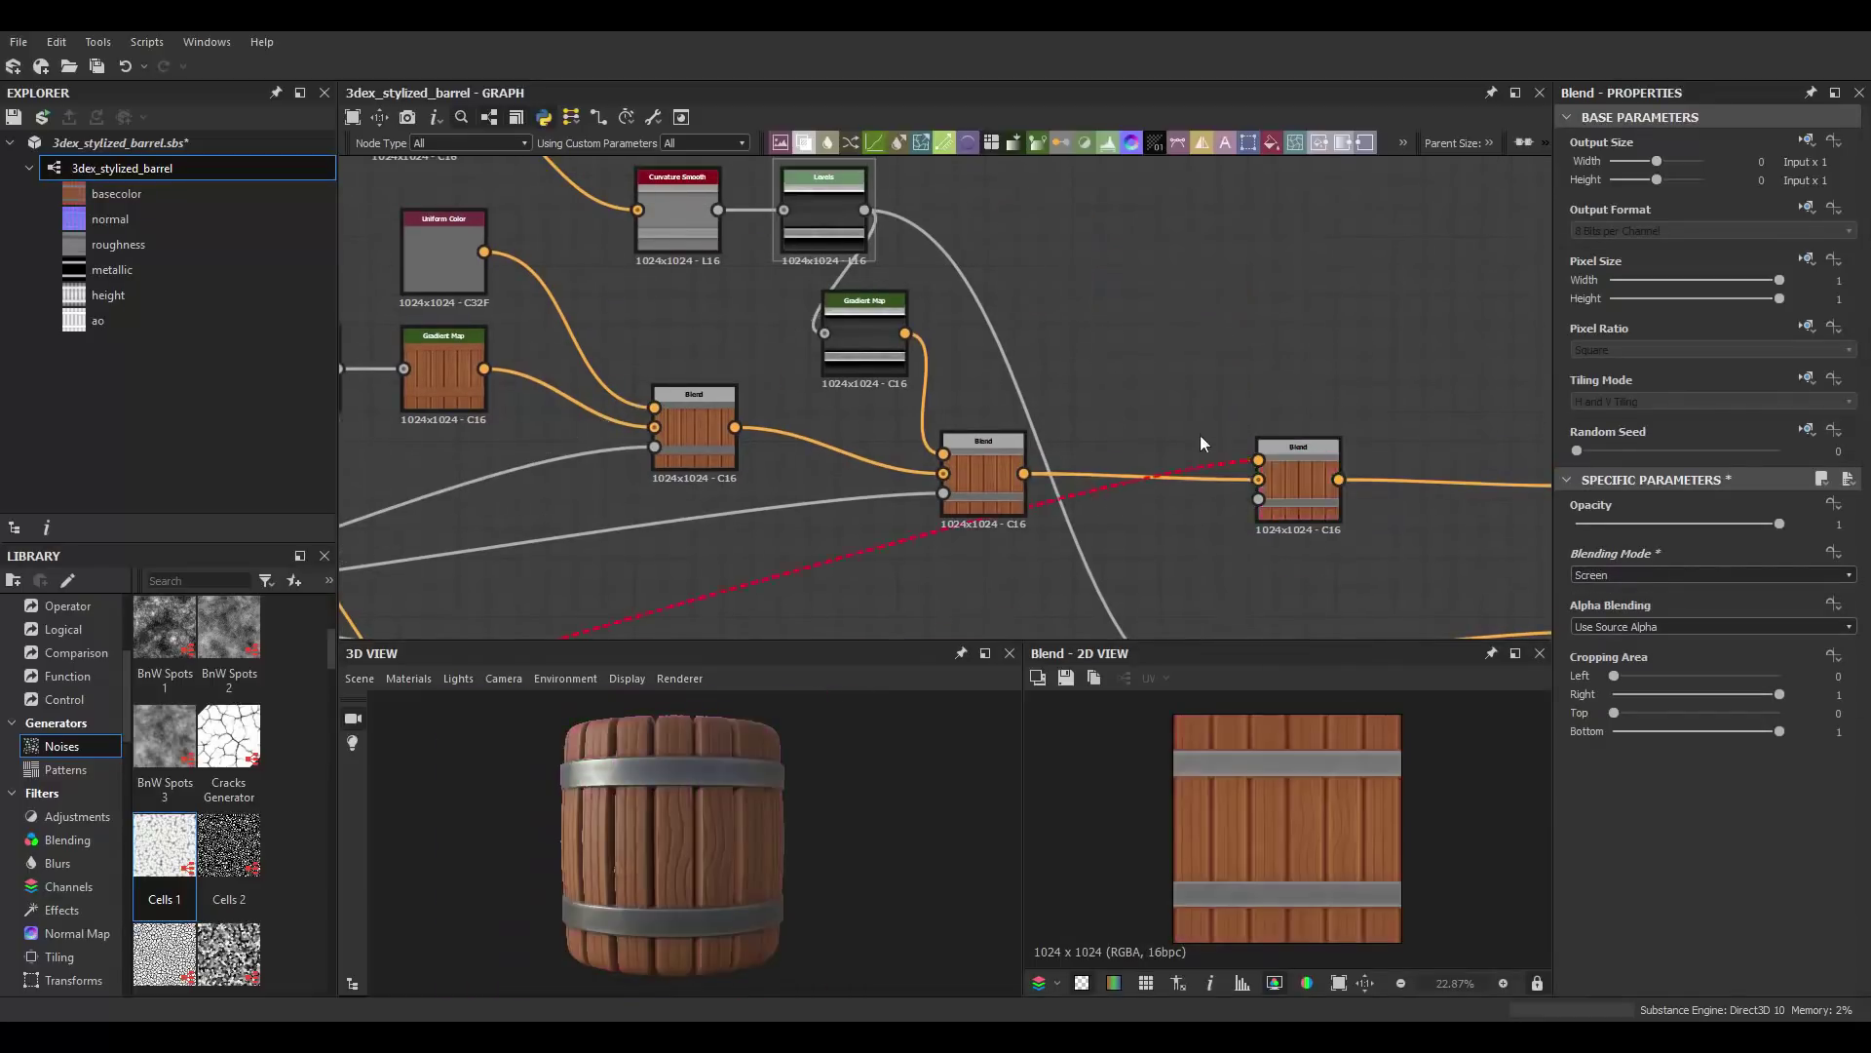
scroll(1201, 435, down, 2)
click(944, 406)
scroll(1043, 389, up, 2)
scroll(1333, 788, up, 3)
scroll(1332, 788, down, 2)
scroll(728, 805, up, 2)
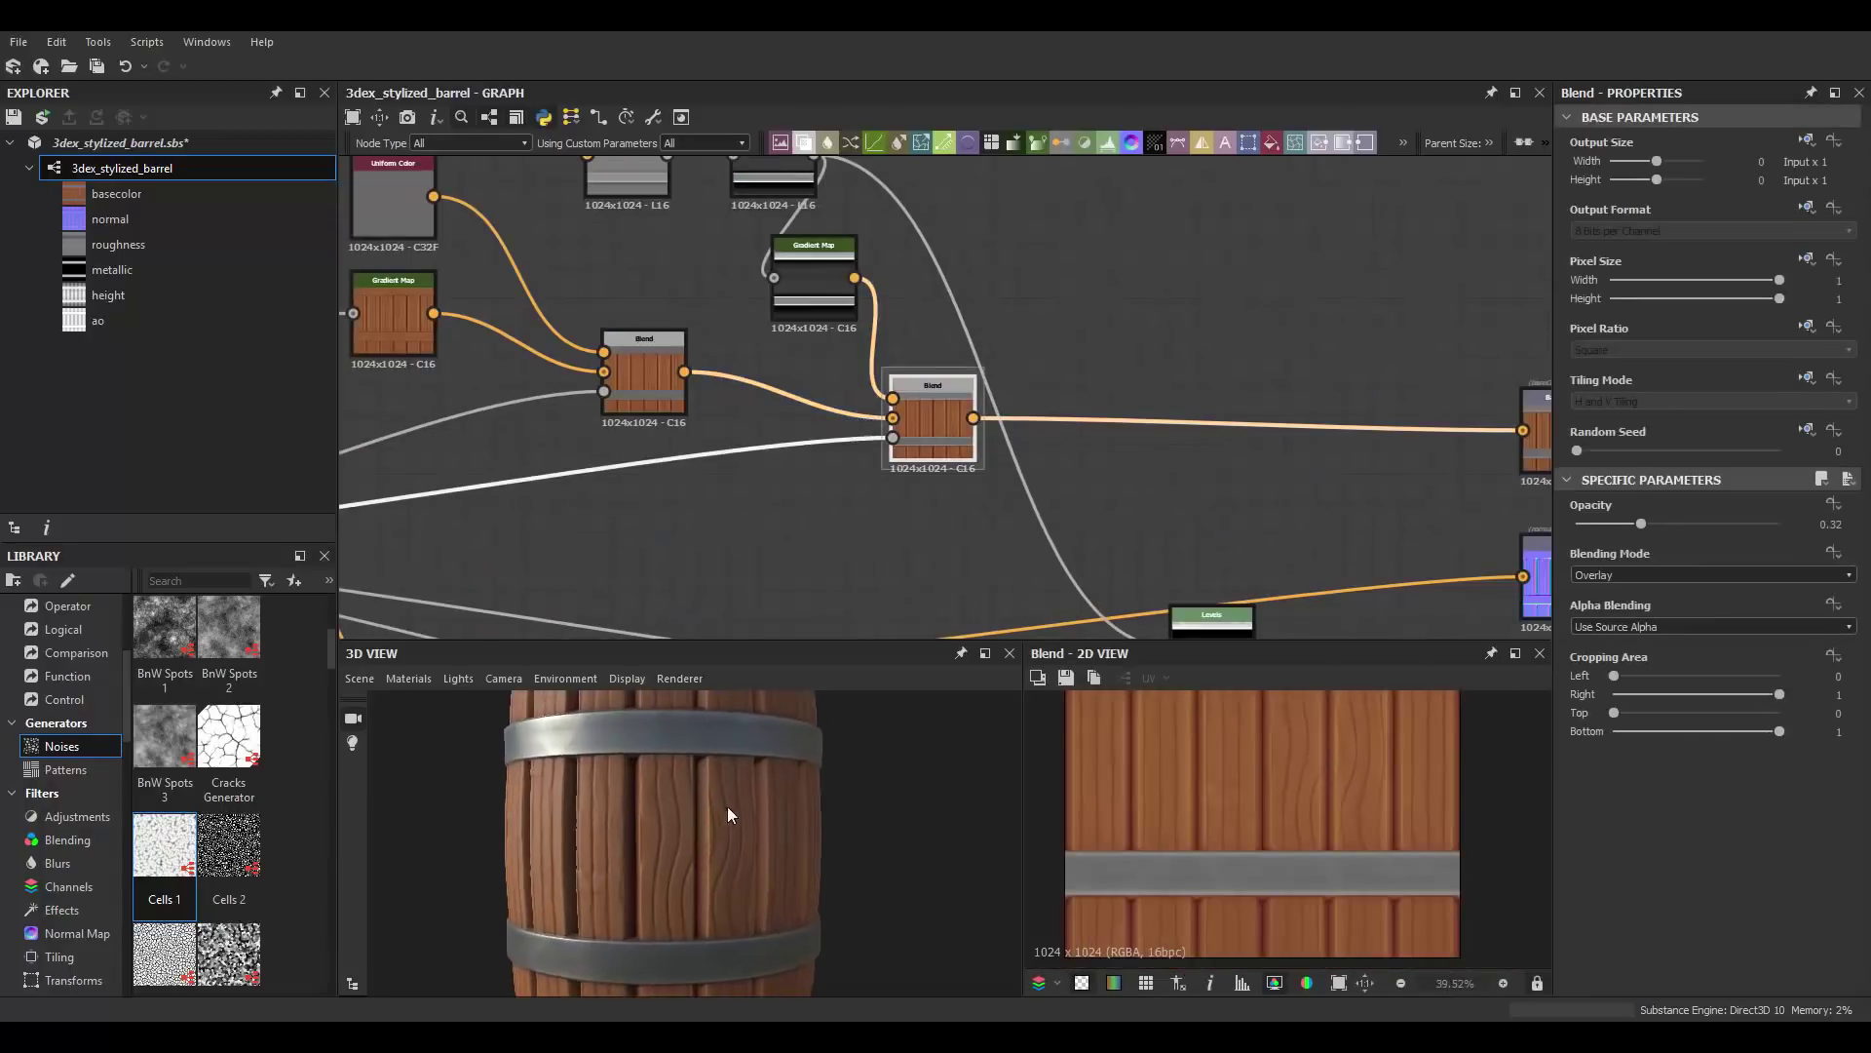
scroll(940, 352, down, 4)
scroll(939, 352, up, 3)
Step: Add a Slope Blur Grayscale after the Blend, with Perlin Noise as its slope map
scroll(955, 439, up, 3)
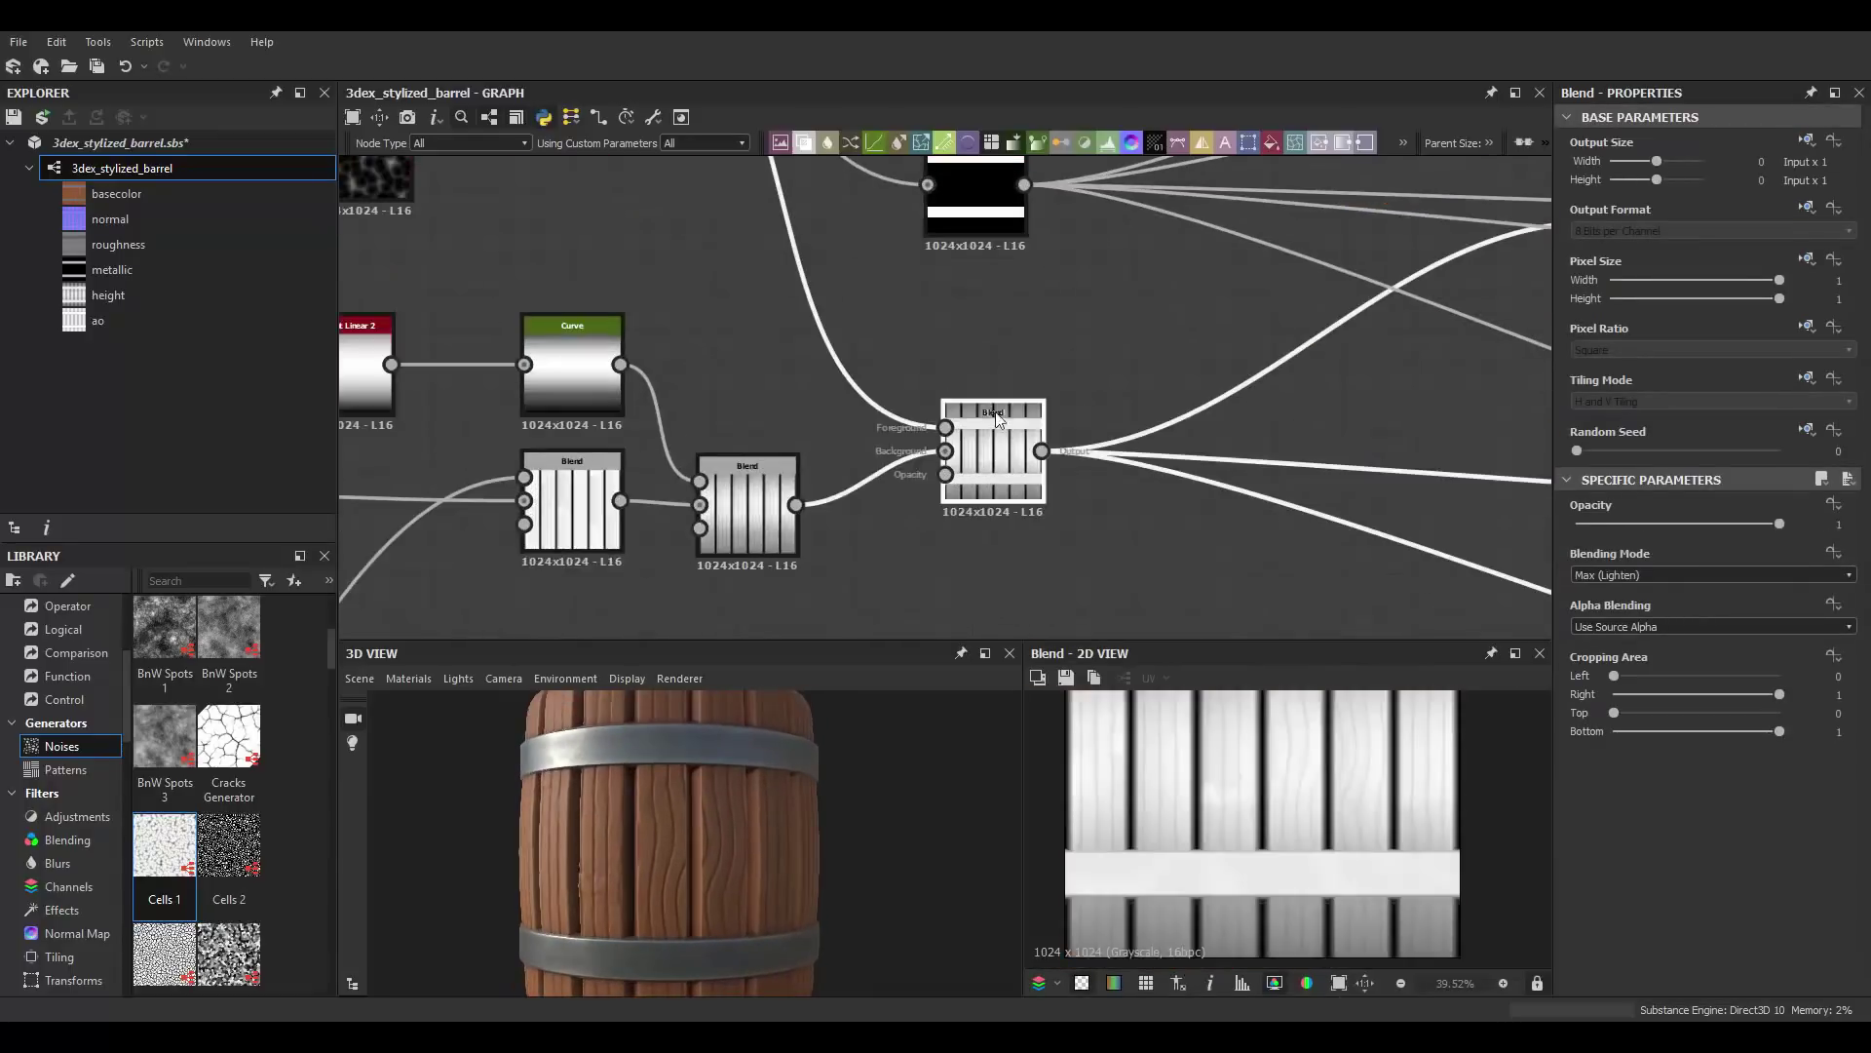
scroll(981, 552, up, 2)
drag(981, 430, 1036, 410)
click(1119, 470)
drag(1078, 492, 1014, 458)
text(perlin)
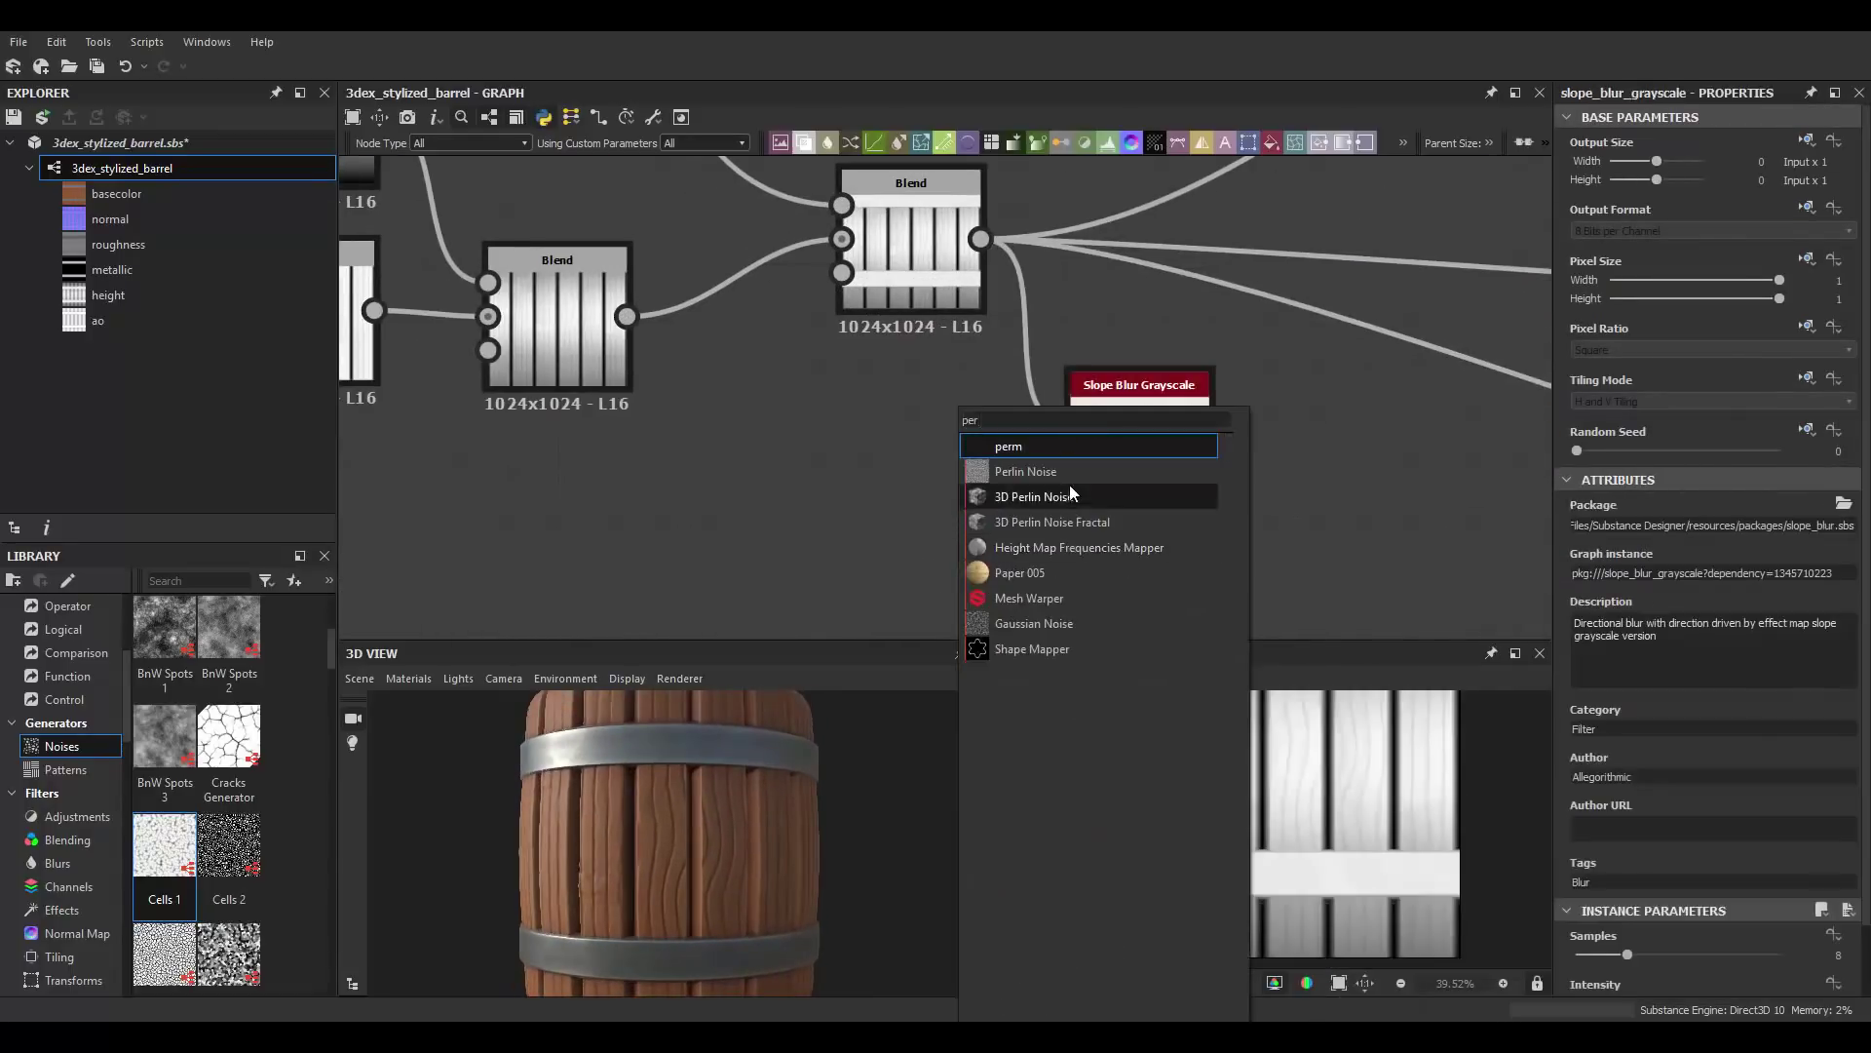
click(1069, 484)
Step: Set the slope blur Samples to 32 and Intensity to 0.92
scroll(1706, 682, down, 1)
drag(1627, 879, 1780, 879)
drag(1616, 928, 1588, 928)
Step: Insert a new Blend with the slope blur result as its Foreground
key(space)
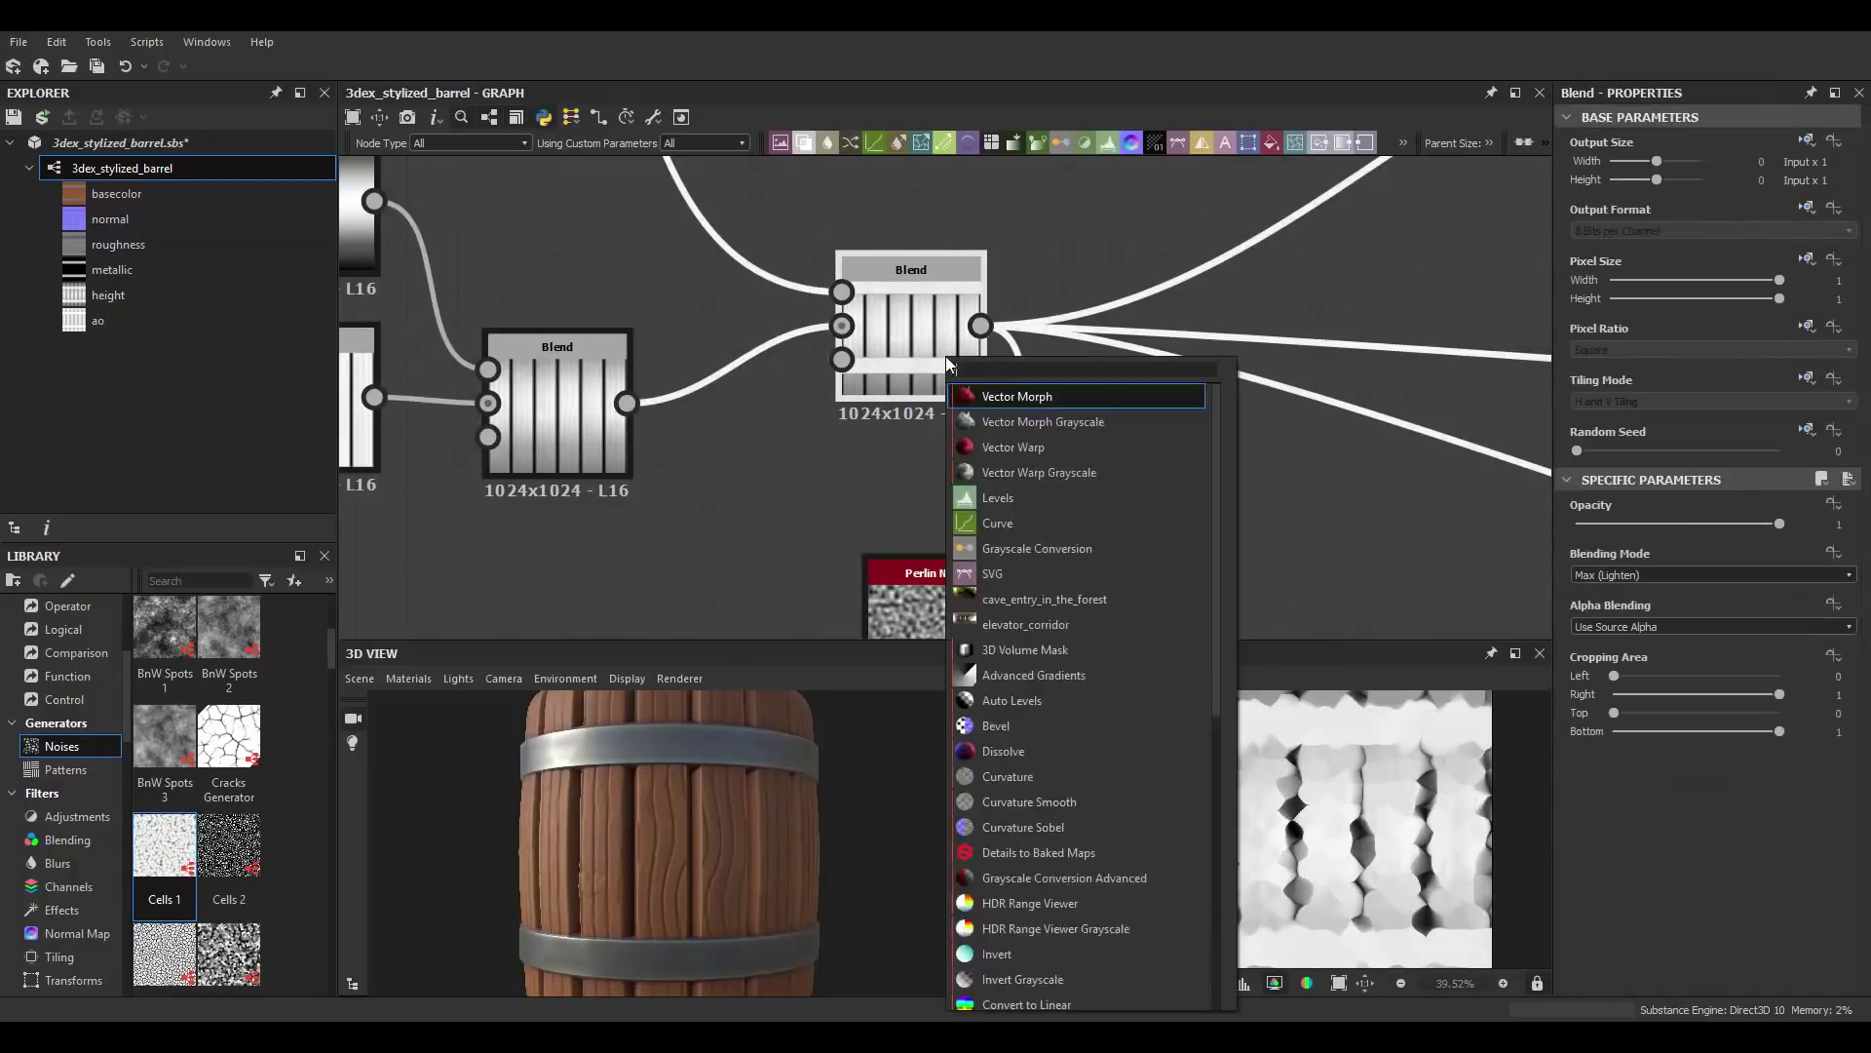
click(947, 358)
drag(1058, 578, 1096, 292)
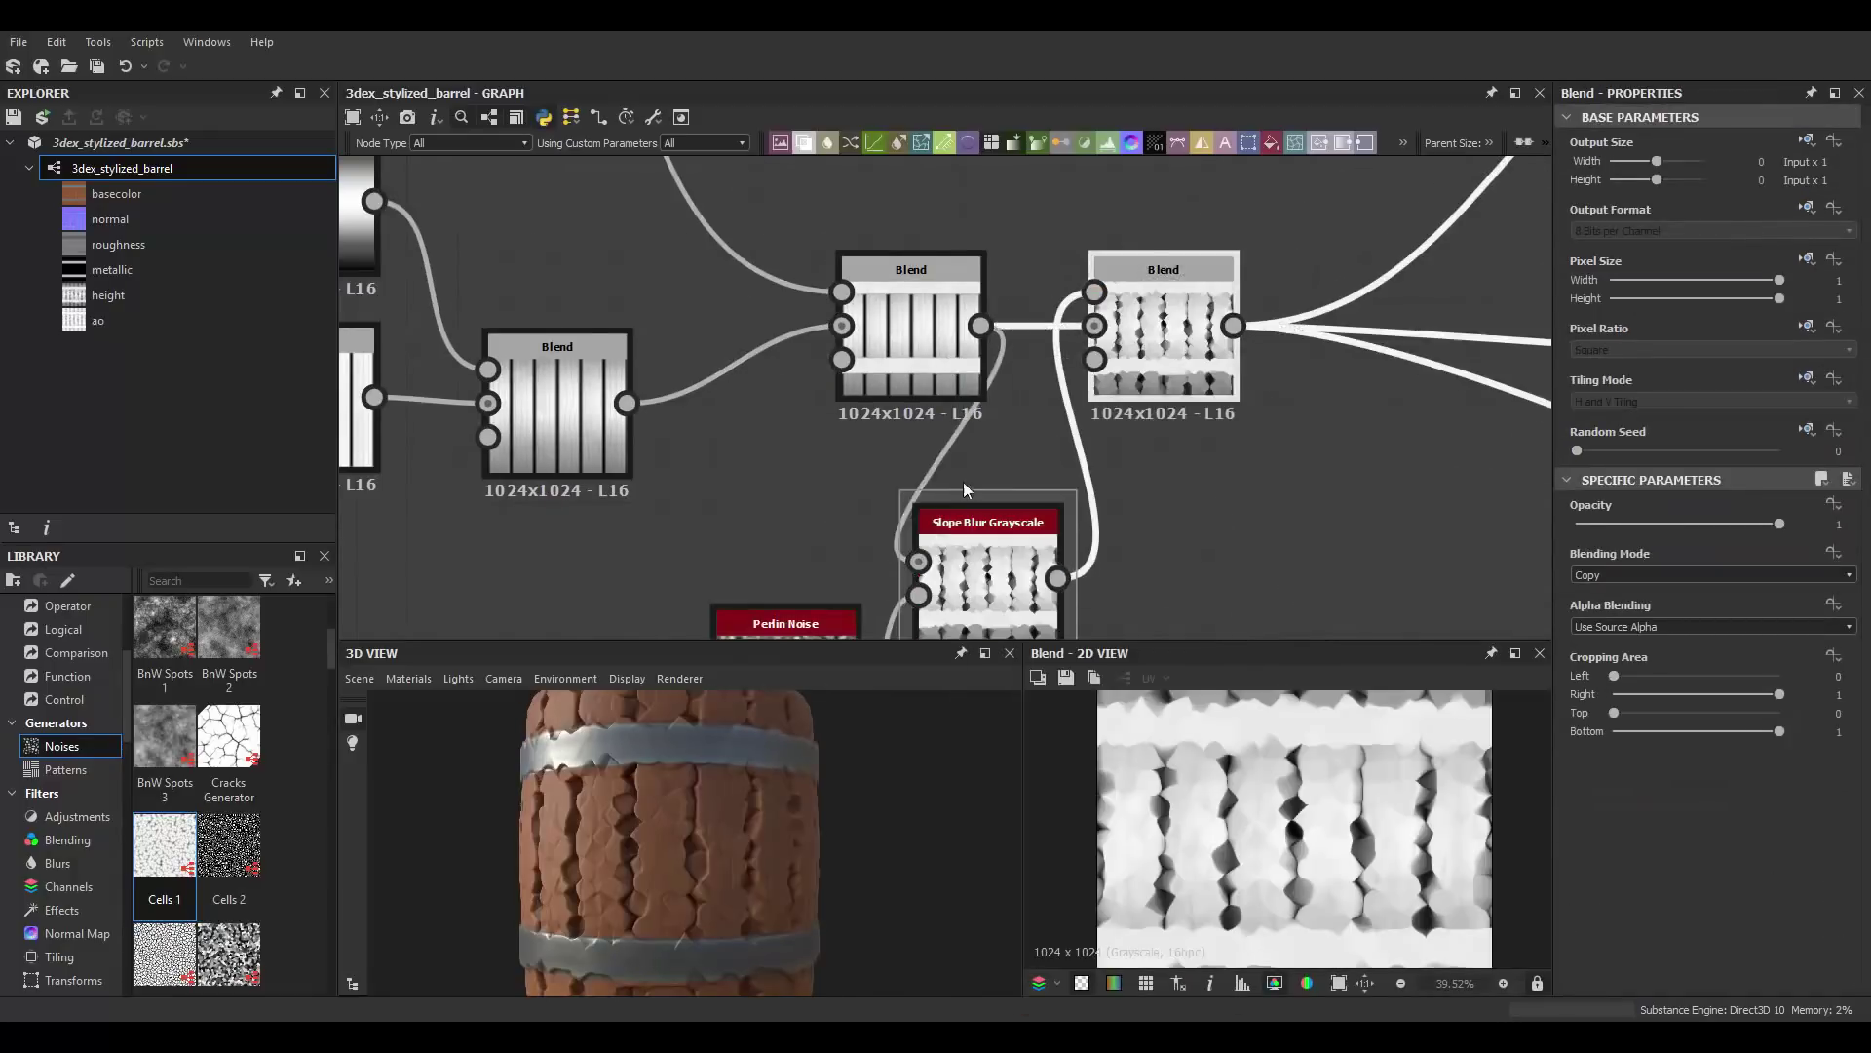
scroll(963, 481, down, 3)
scroll(738, 756, up, 4)
scroll(1118, 471, up, 2)
scroll(1118, 471, up, 2)
Step: Choose the slope blur mode and lower the new Blend's opacity to 0.23
click(1118, 471)
scroll(1599, 1002, down, 5)
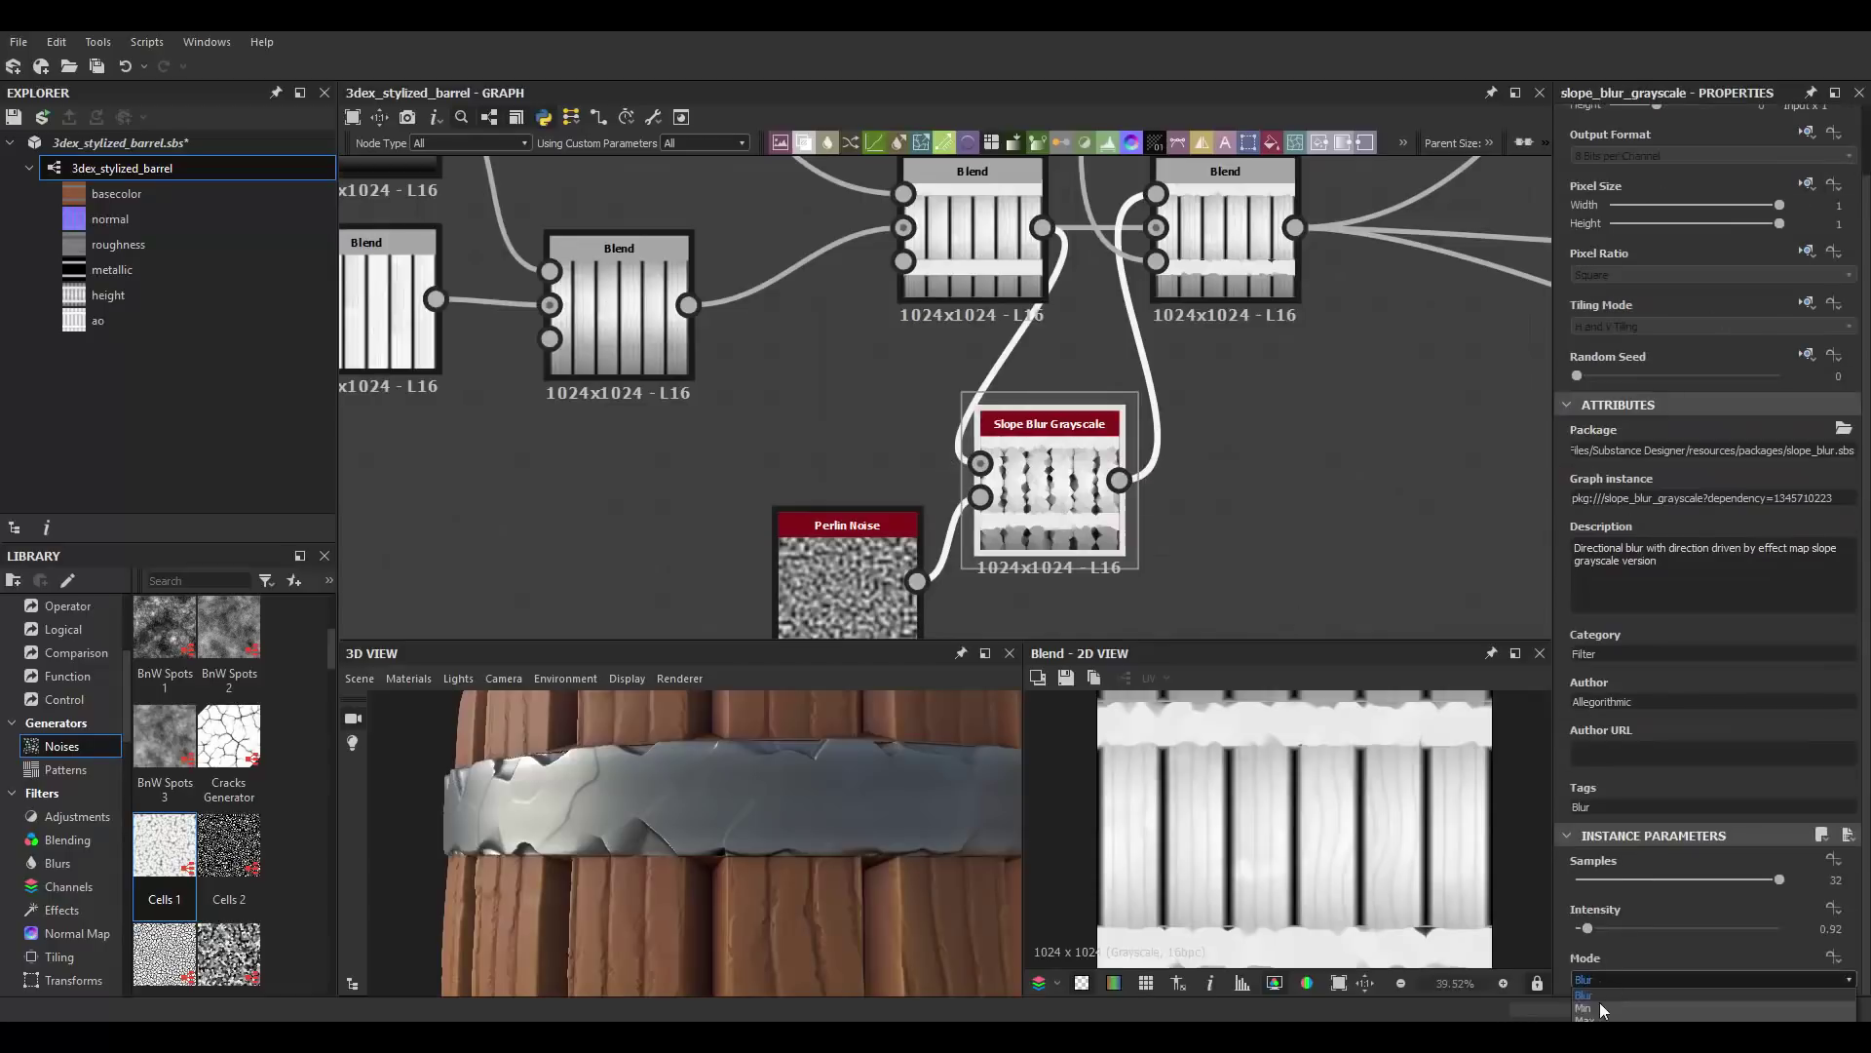
click(1600, 979)
click(1262, 279)
click(1613, 524)
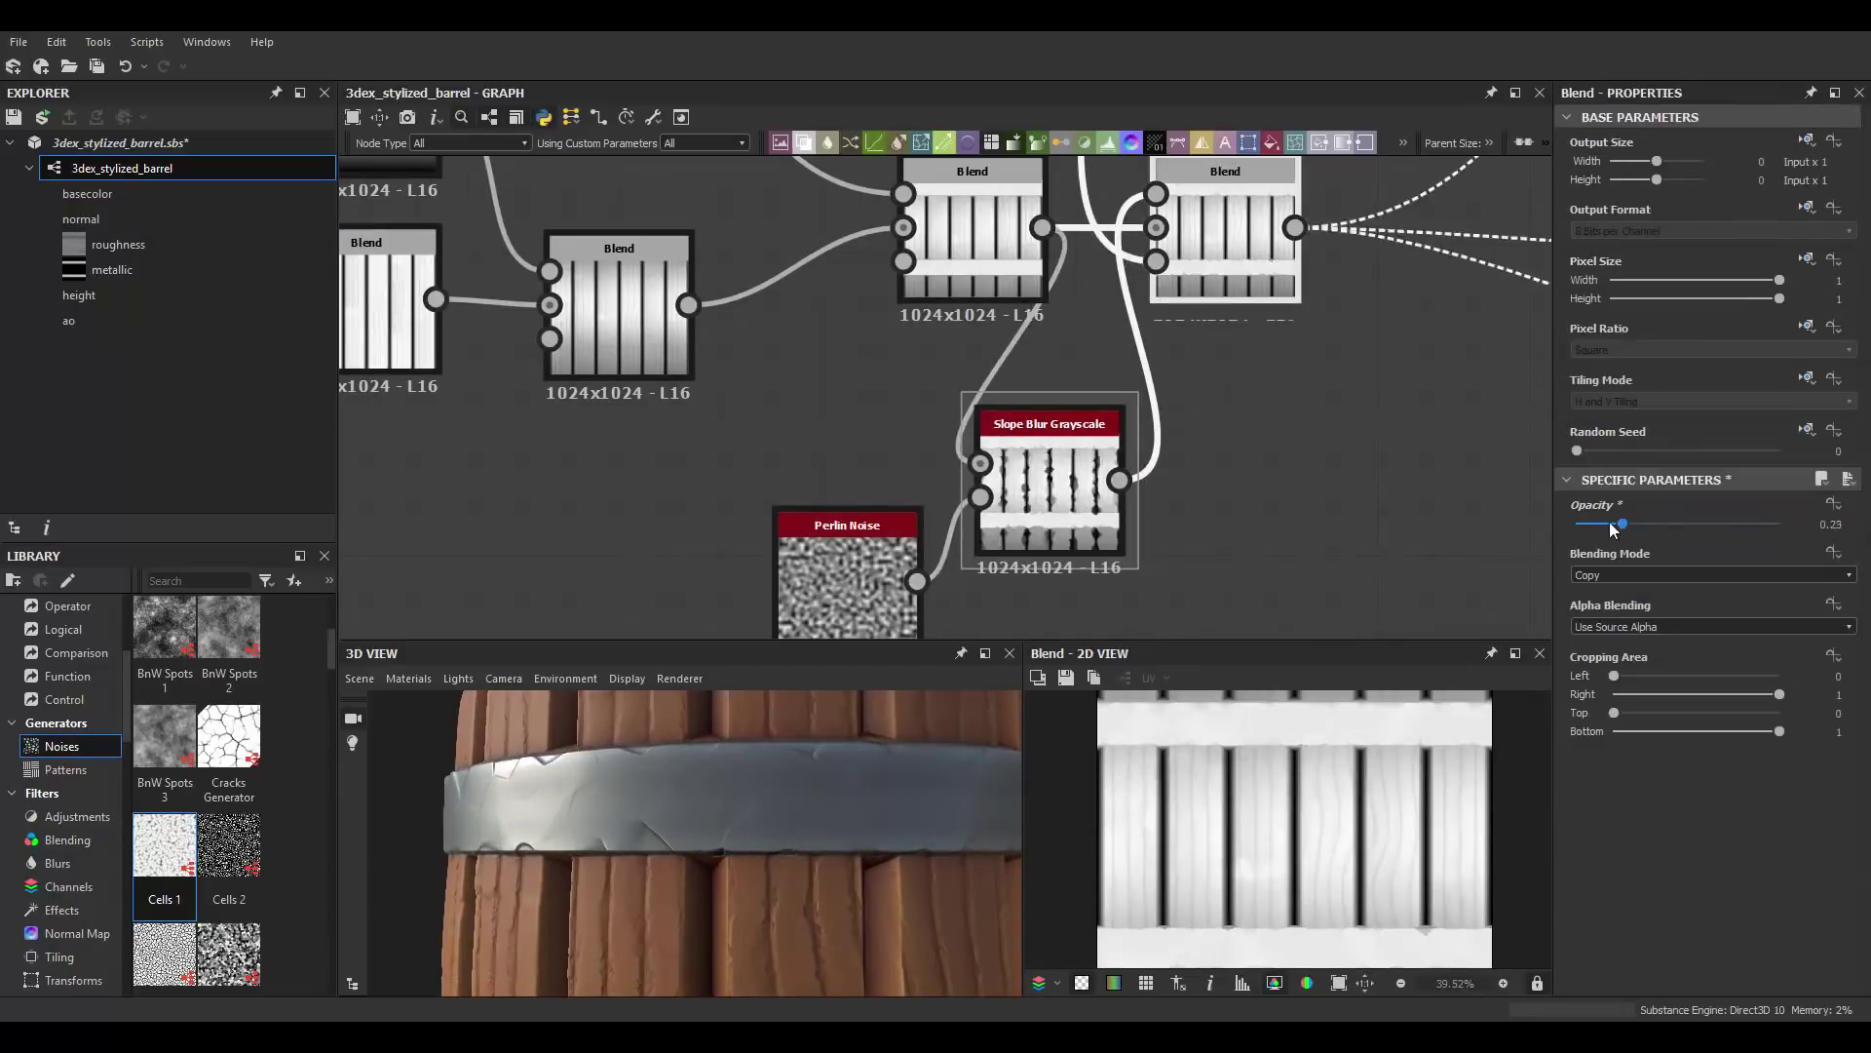
Step: Set the Perlin Noise scale to 18 and raise the grain Blend opacity to about half
scroll(708, 773, down, 5)
click(847, 570)
drag(1678, 955, 1604, 960)
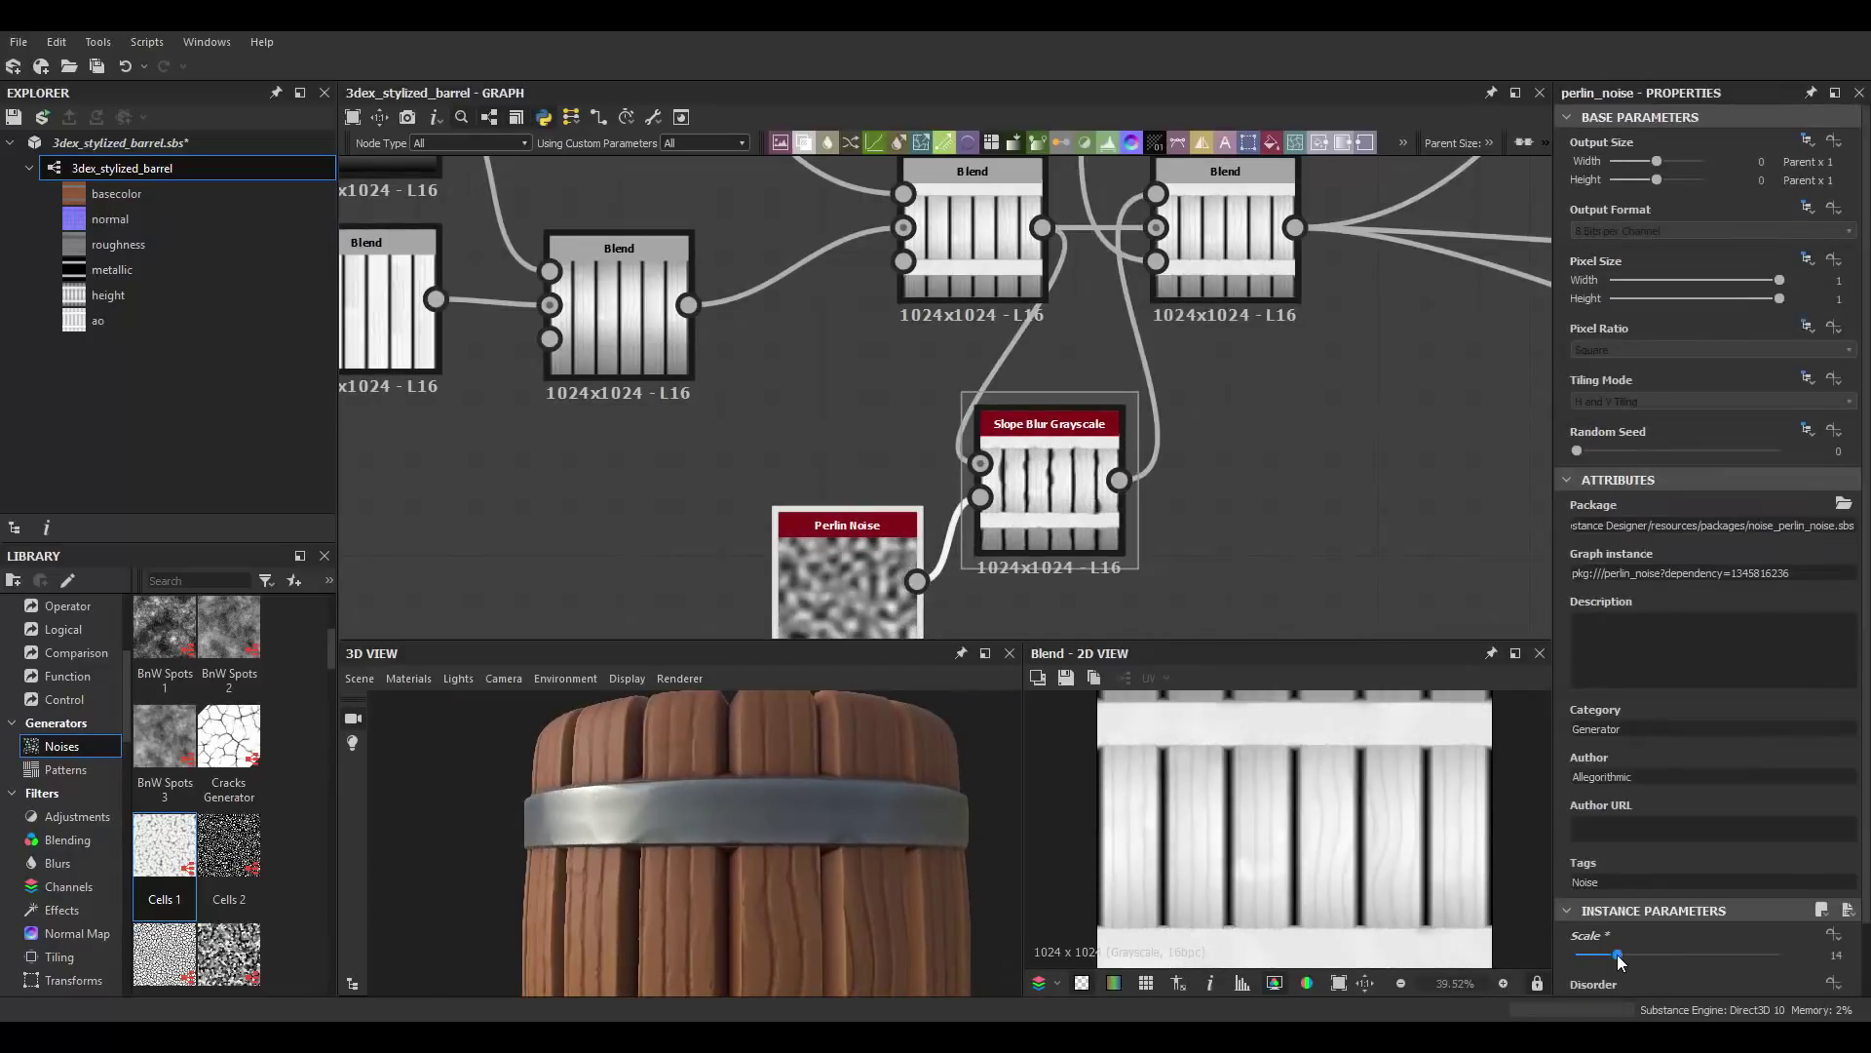
drag(723, 753, 937, 687)
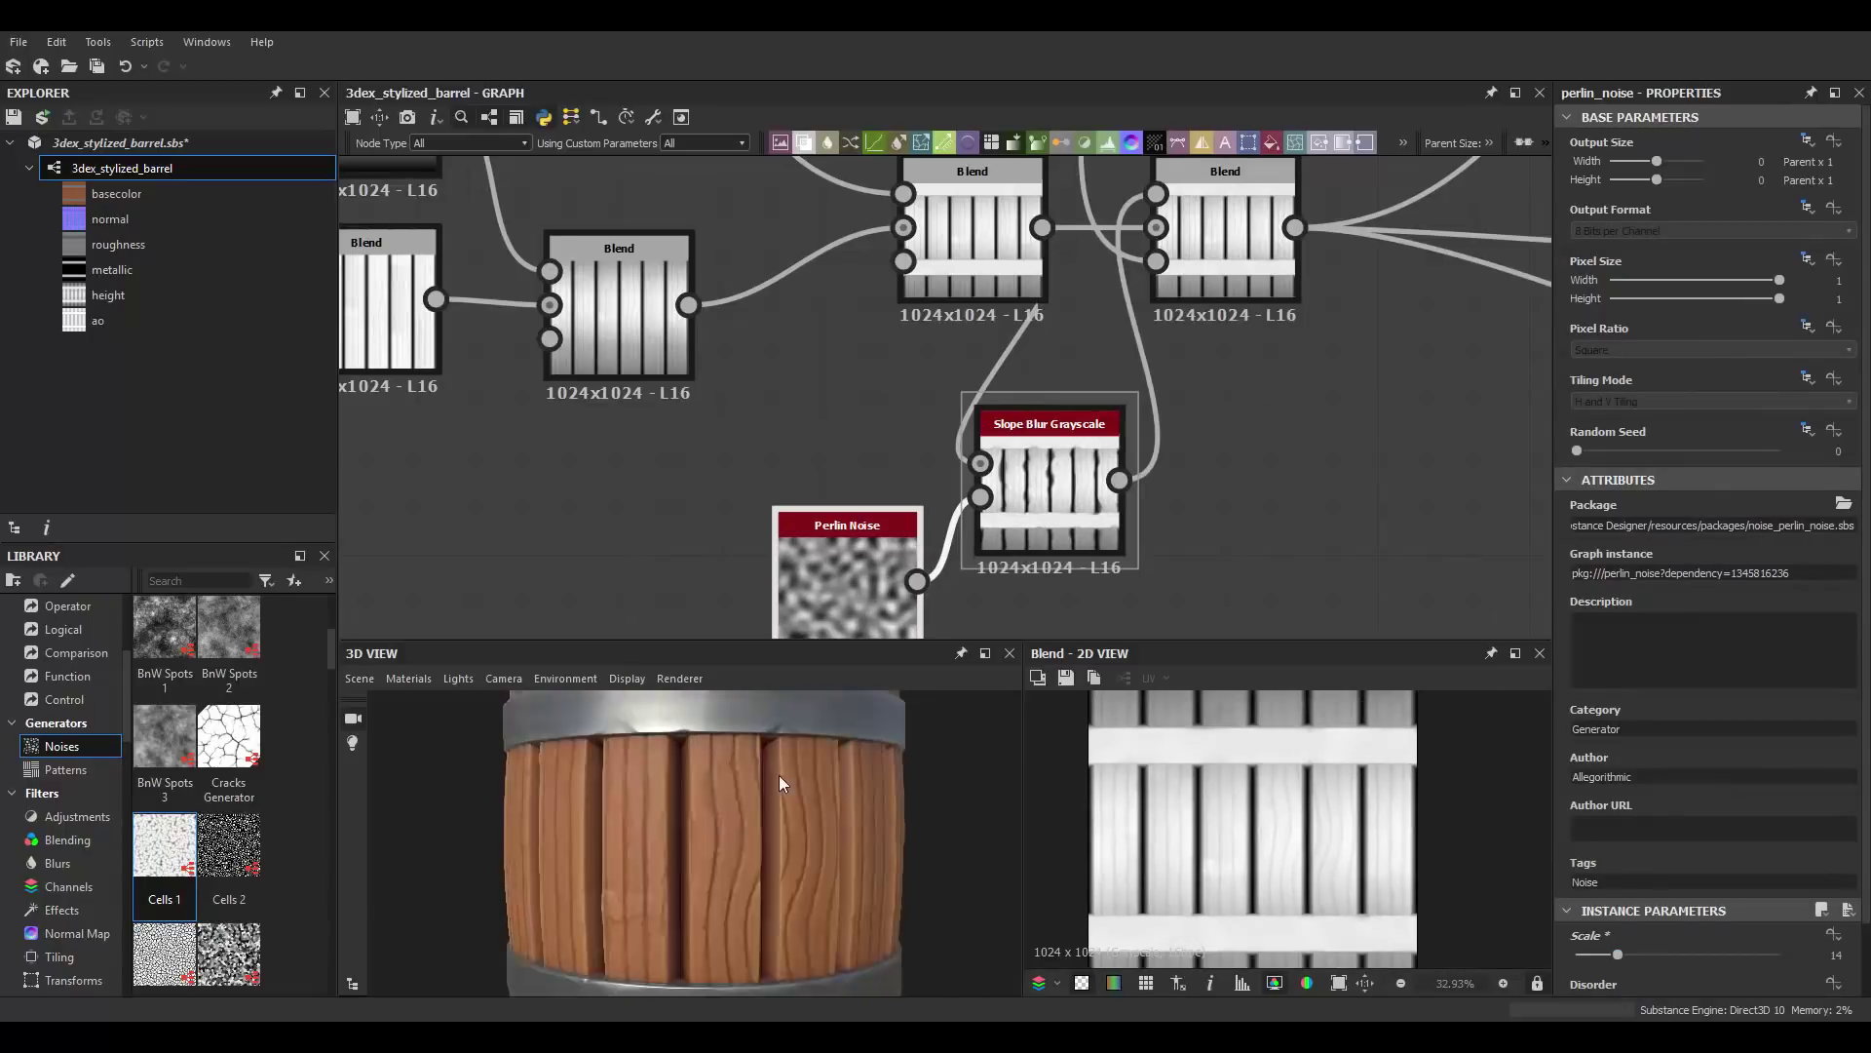
scroll(1639, 943, down, 1)
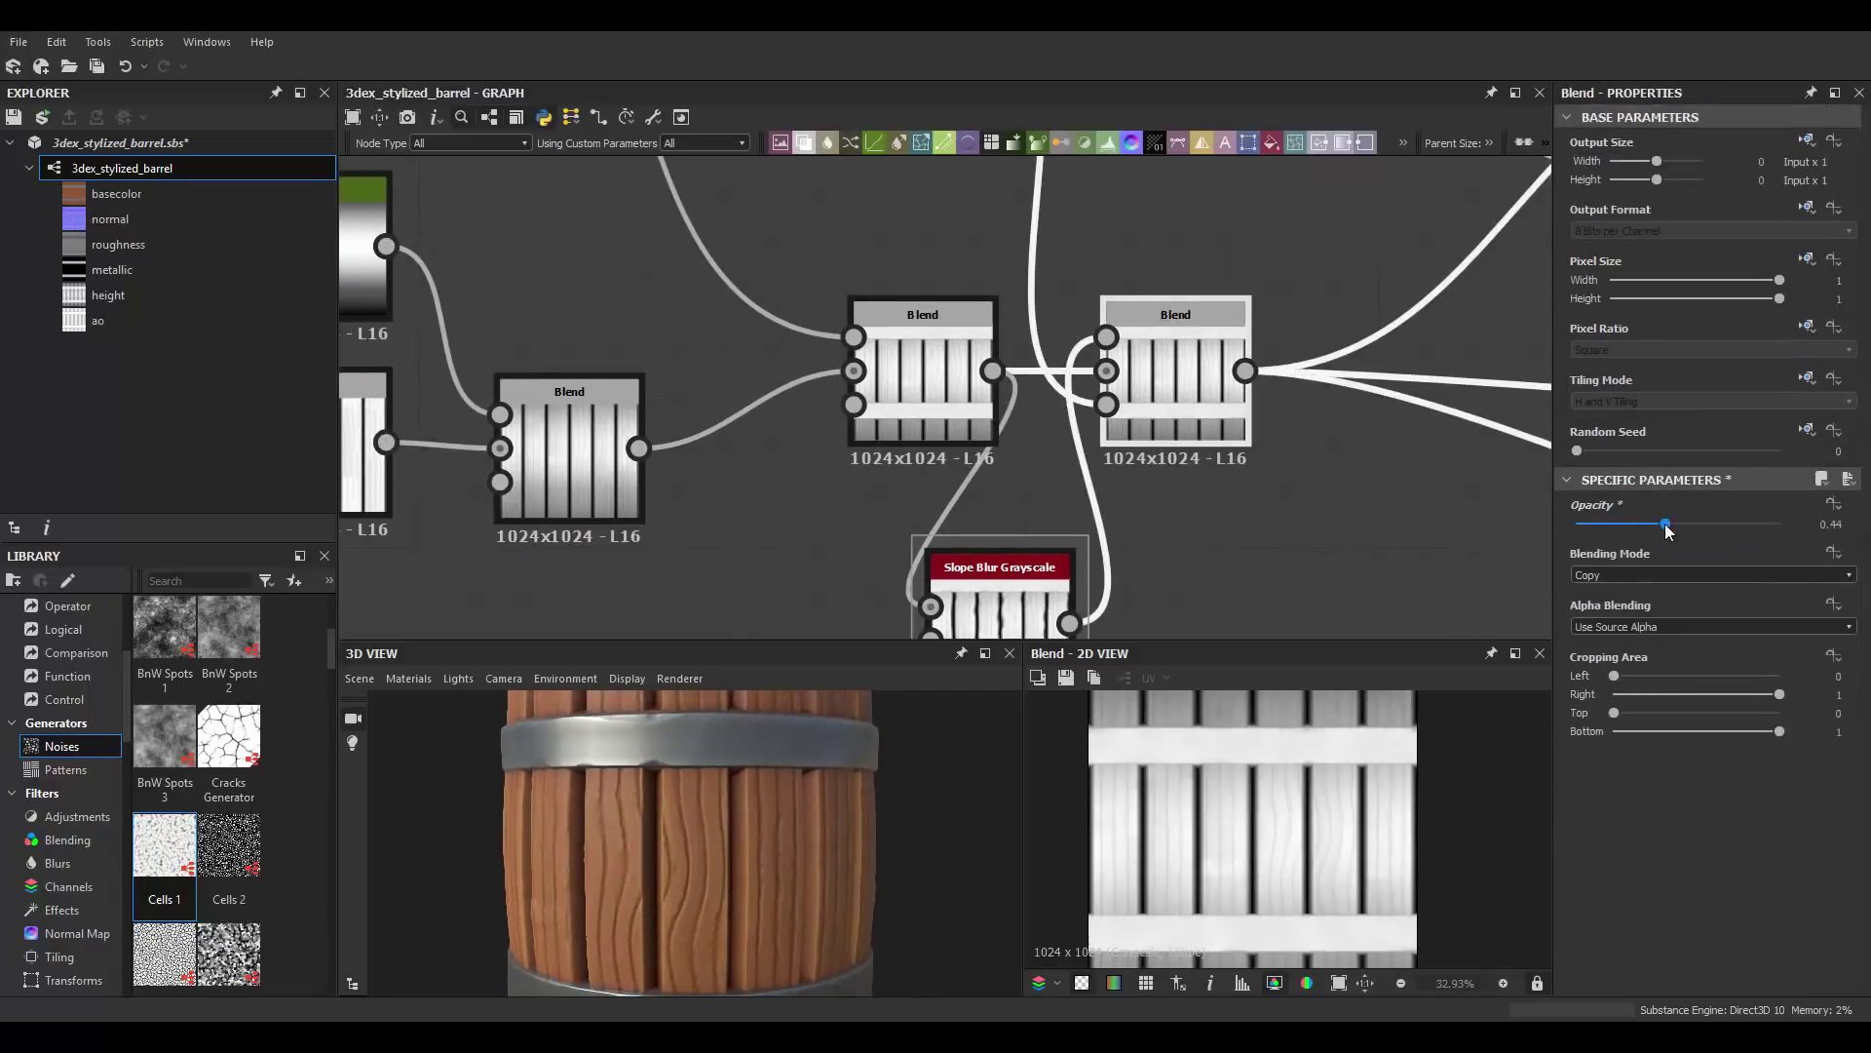
drag(1688, 527, 1668, 523)
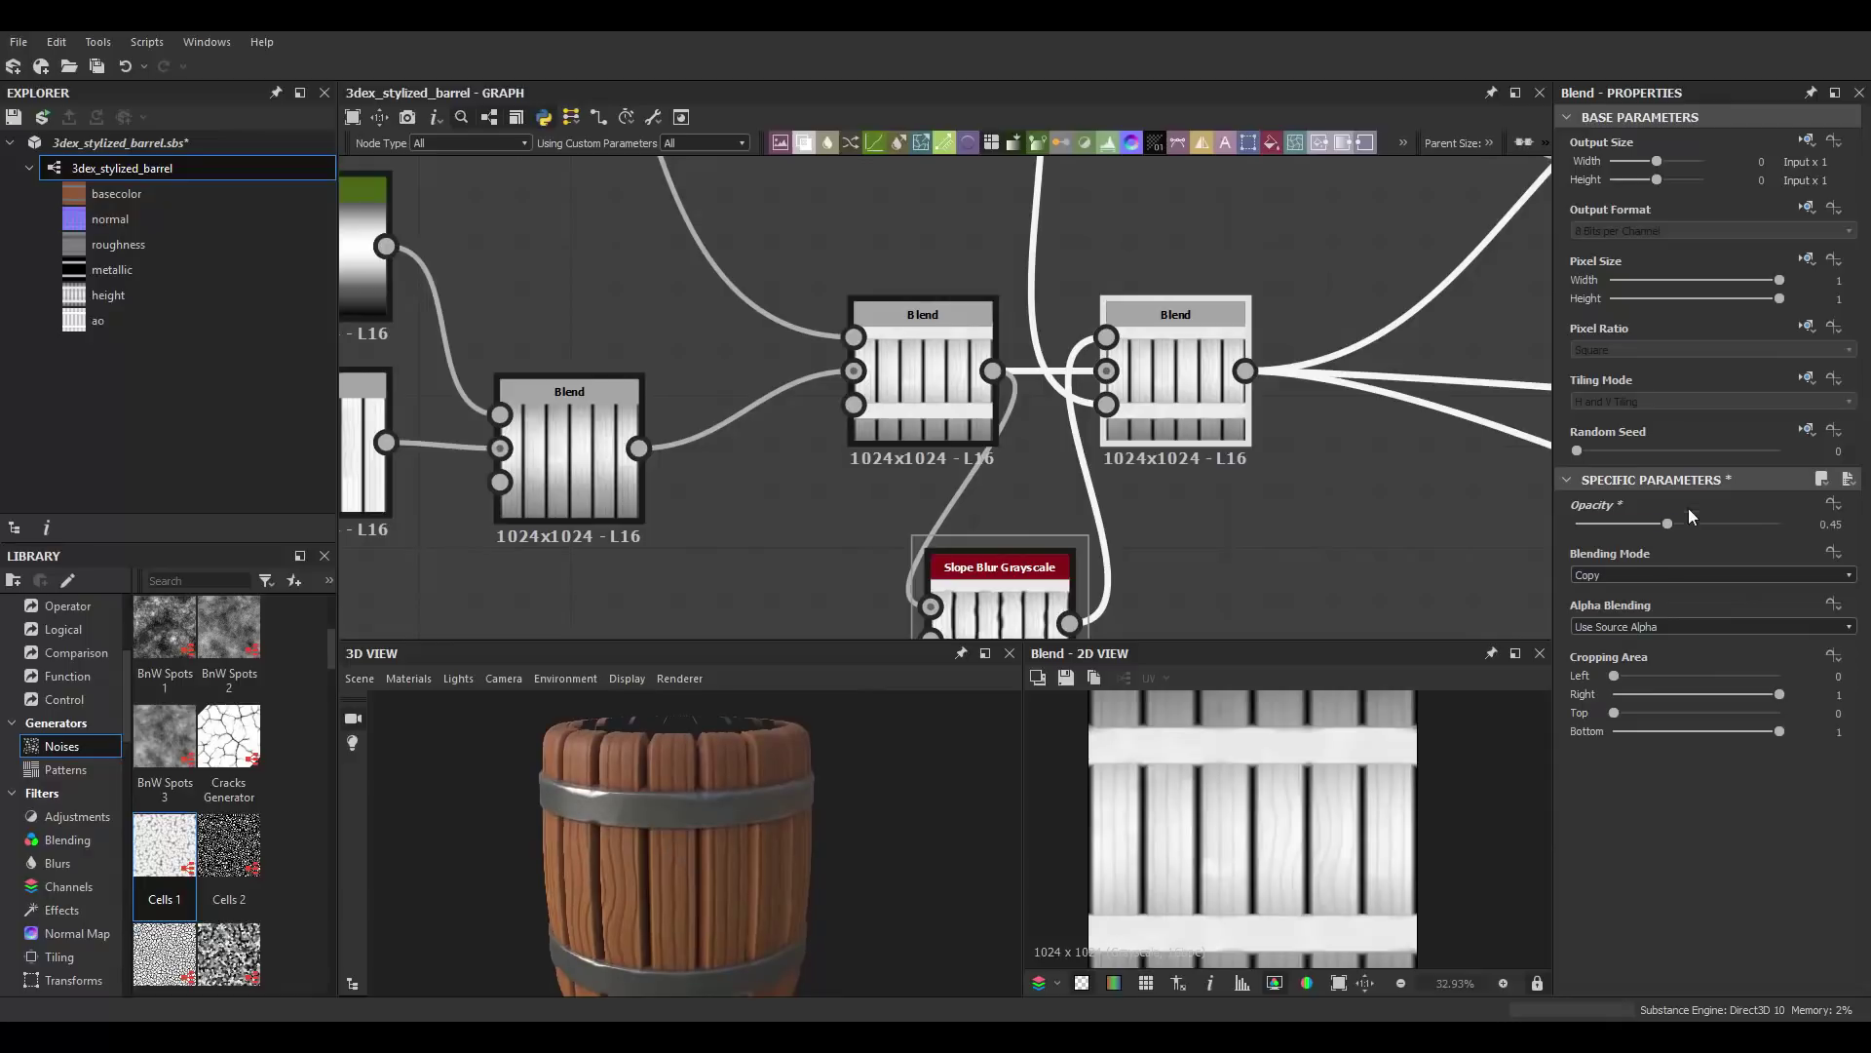
scroll(672, 815, up, 2)
Step: Move the Blend aside and add a Polygon 2 from the pattern library with Gradient 0.33
scroll(1036, 564, down, 5)
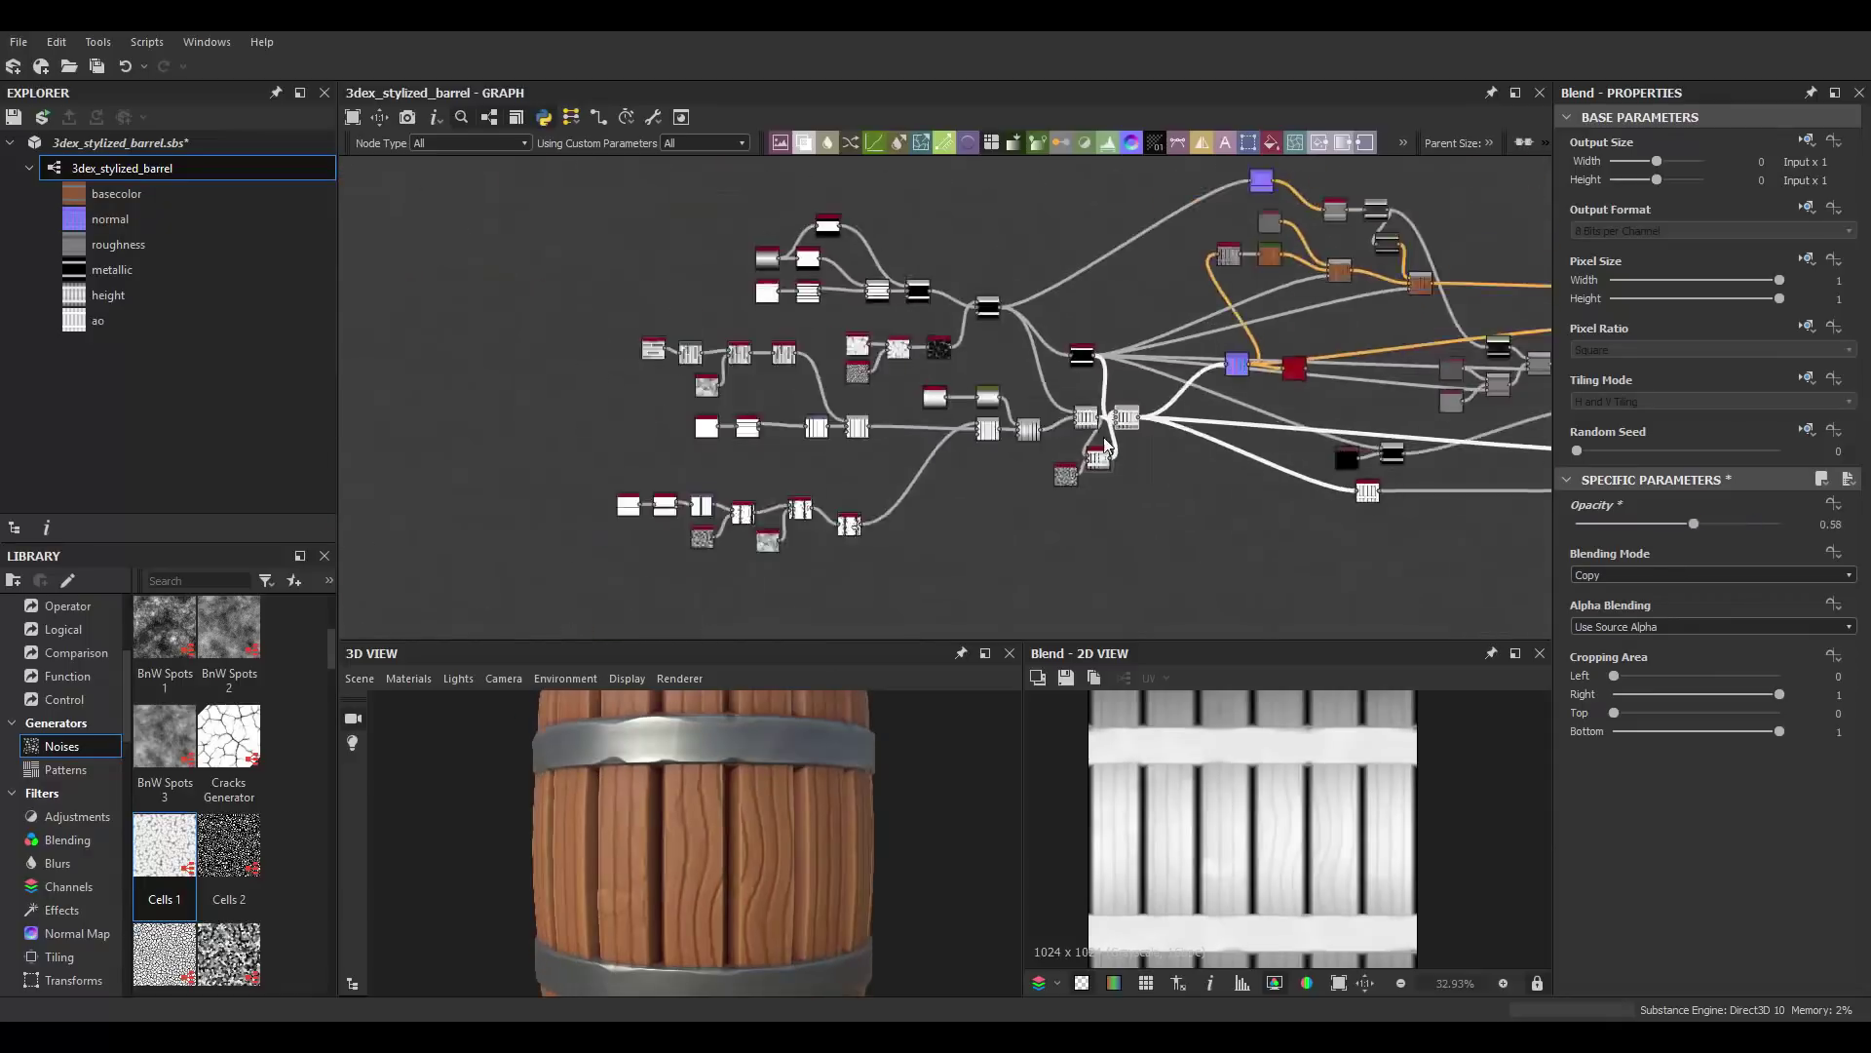
scroll(1072, 405, up, 4)
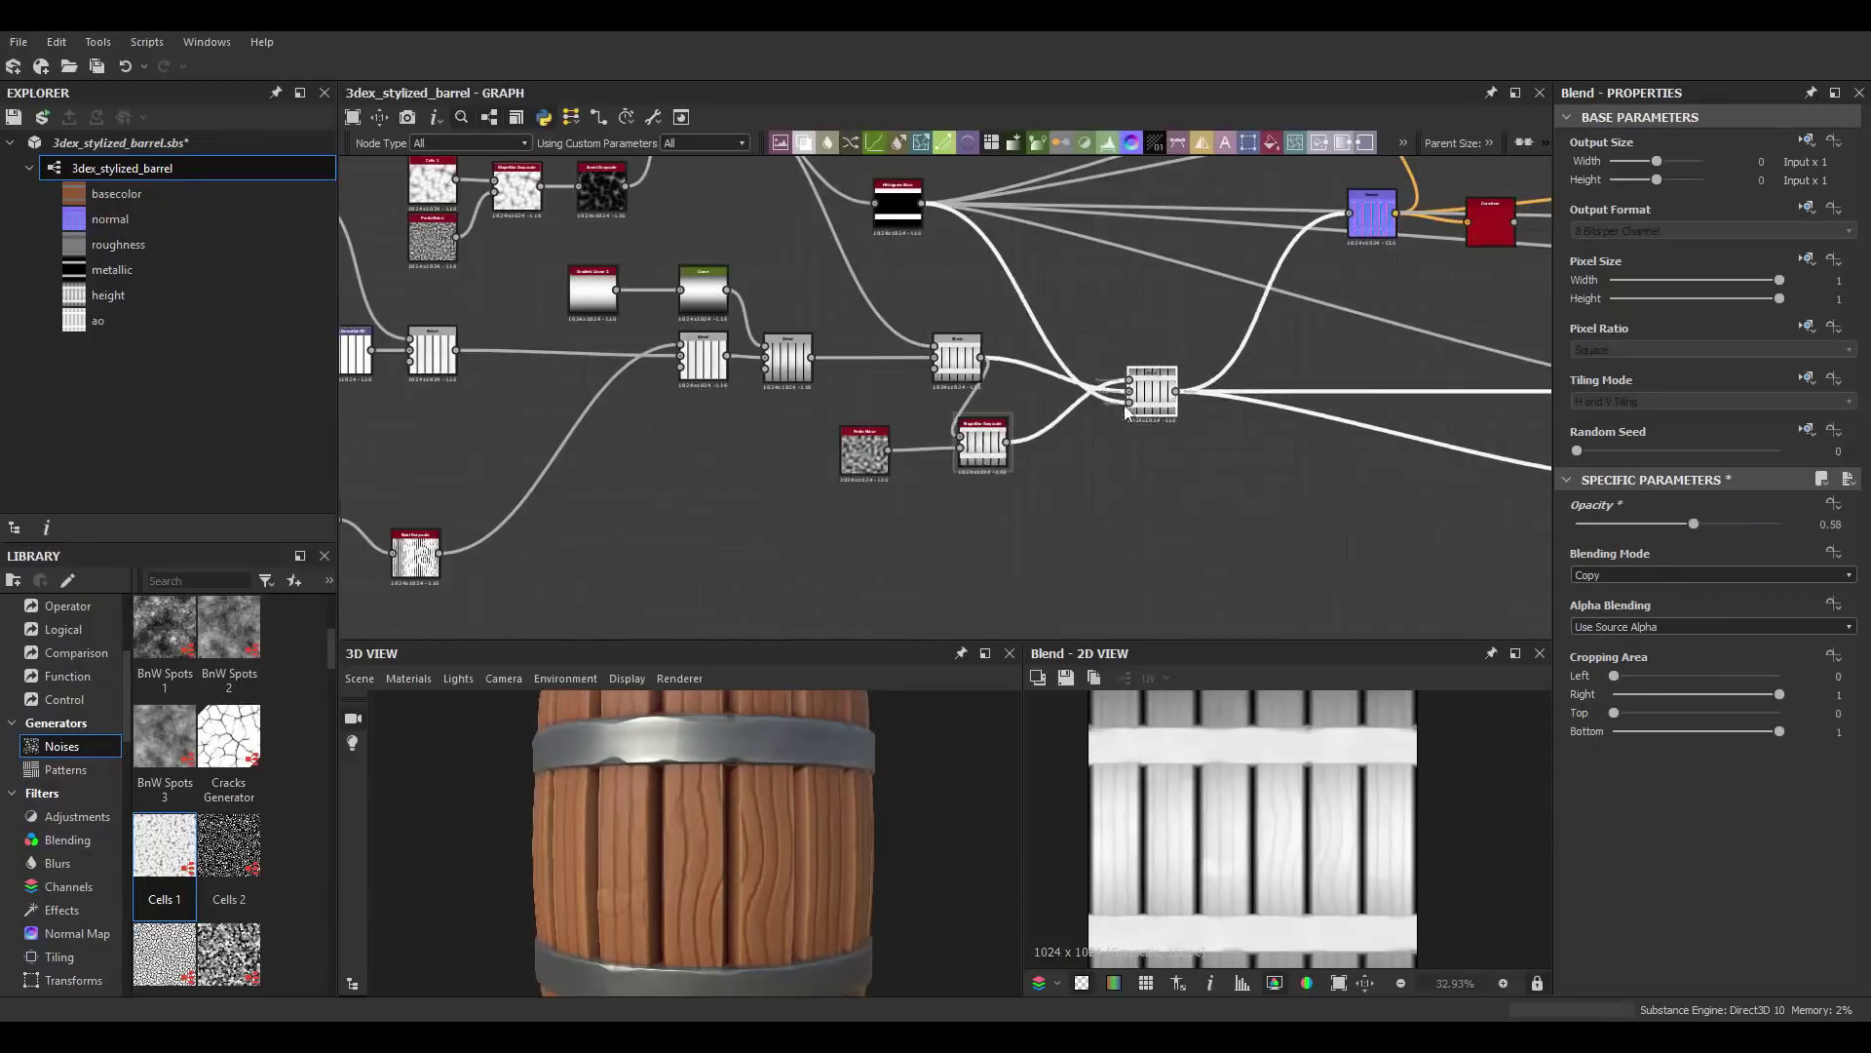
drag(1125, 411, 1109, 411)
middle_drag(1110, 411, 957, 426)
click(65, 769)
scroll(326, 749, down, 5)
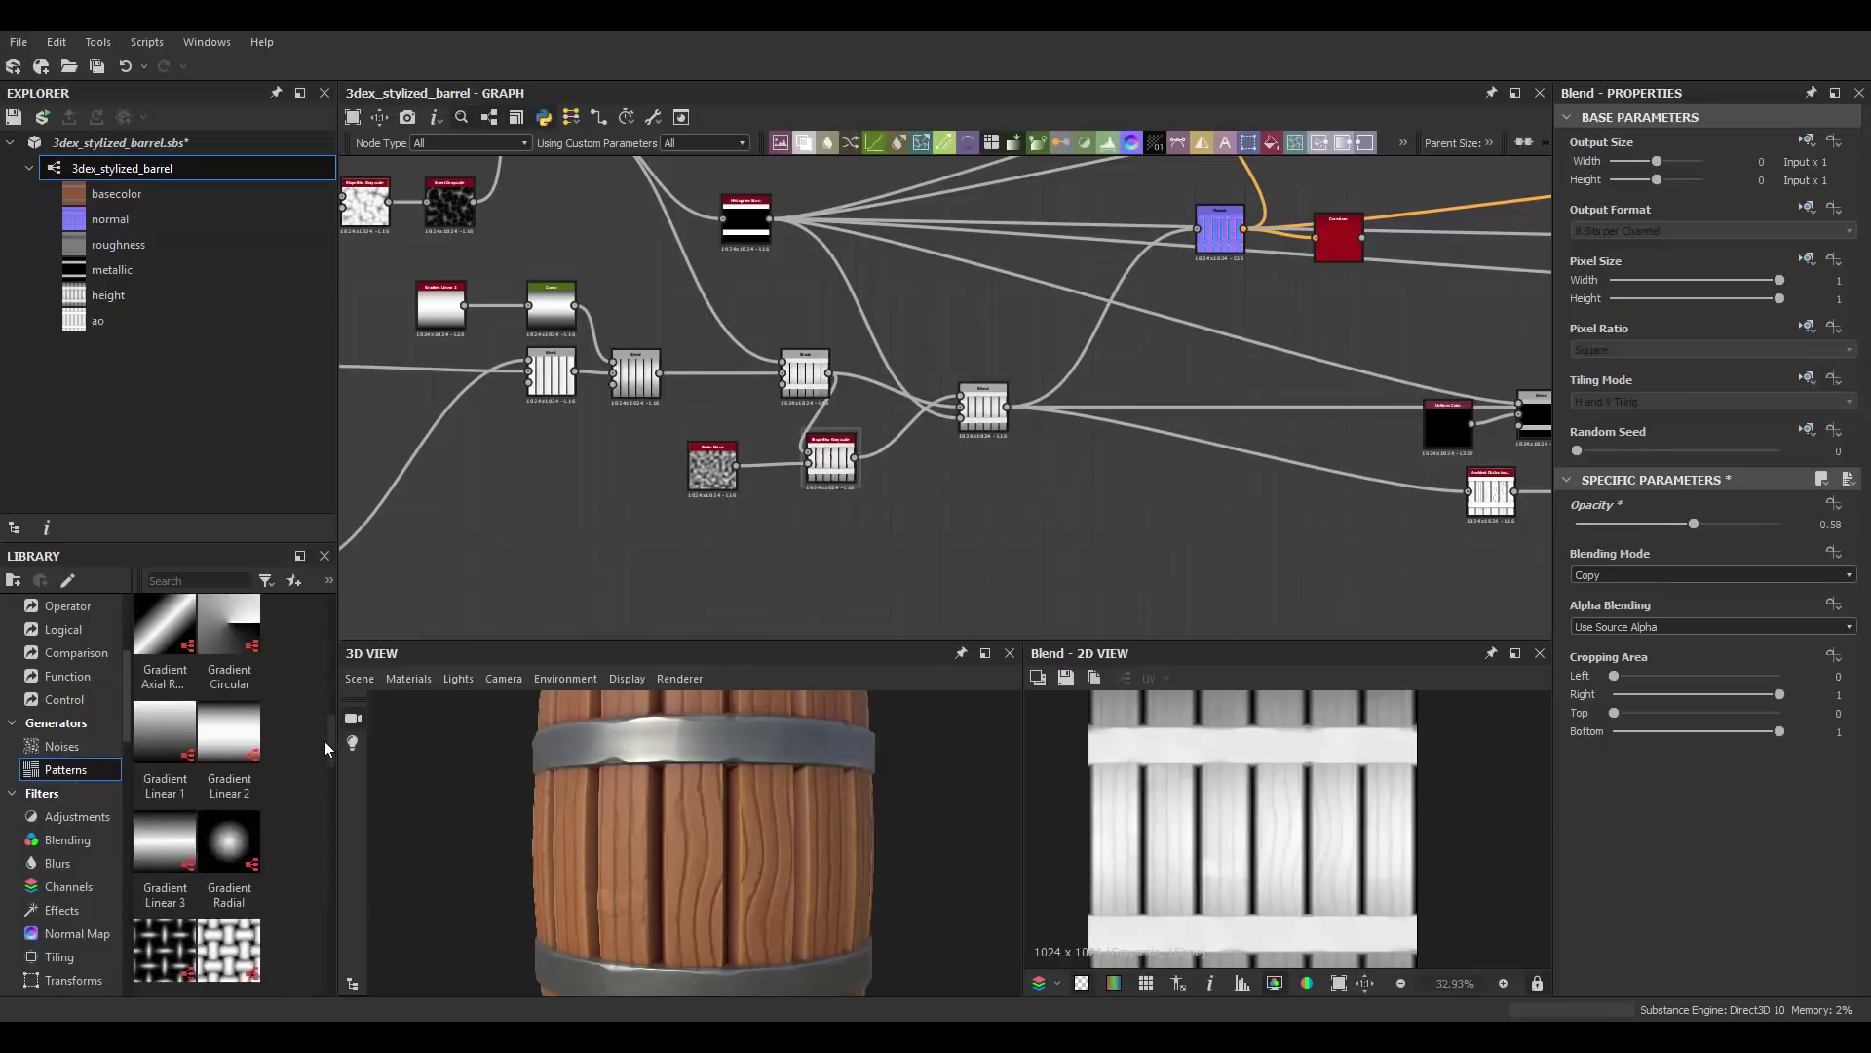
scroll(326, 749, down, 5)
drag(165, 818, 965, 543)
scroll(1705, 780, down, 5)
drag(1677, 937, 1645, 938)
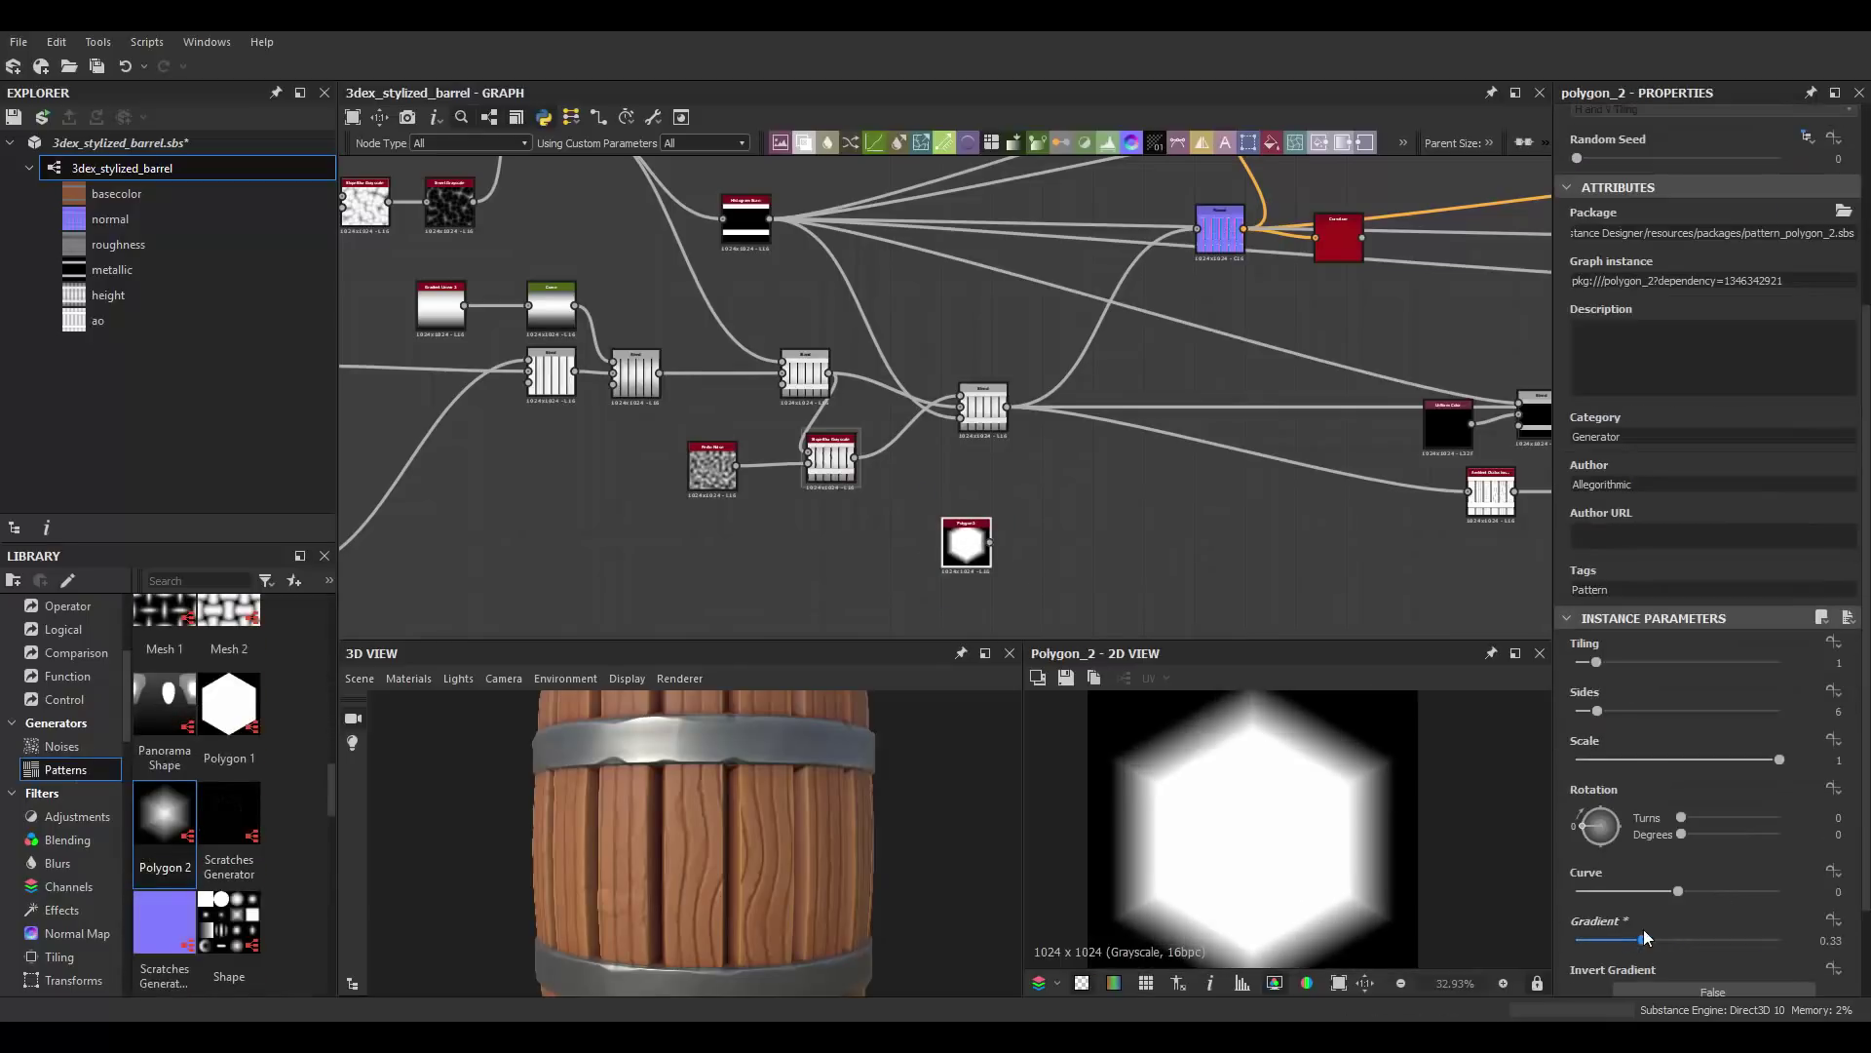
scroll(1049, 448, up, 2)
Step: Add a 7×7 Tile Sampler fed by Polygon 2, giving two rows of hexagons
key(space)
text(tile s)
key(Return)
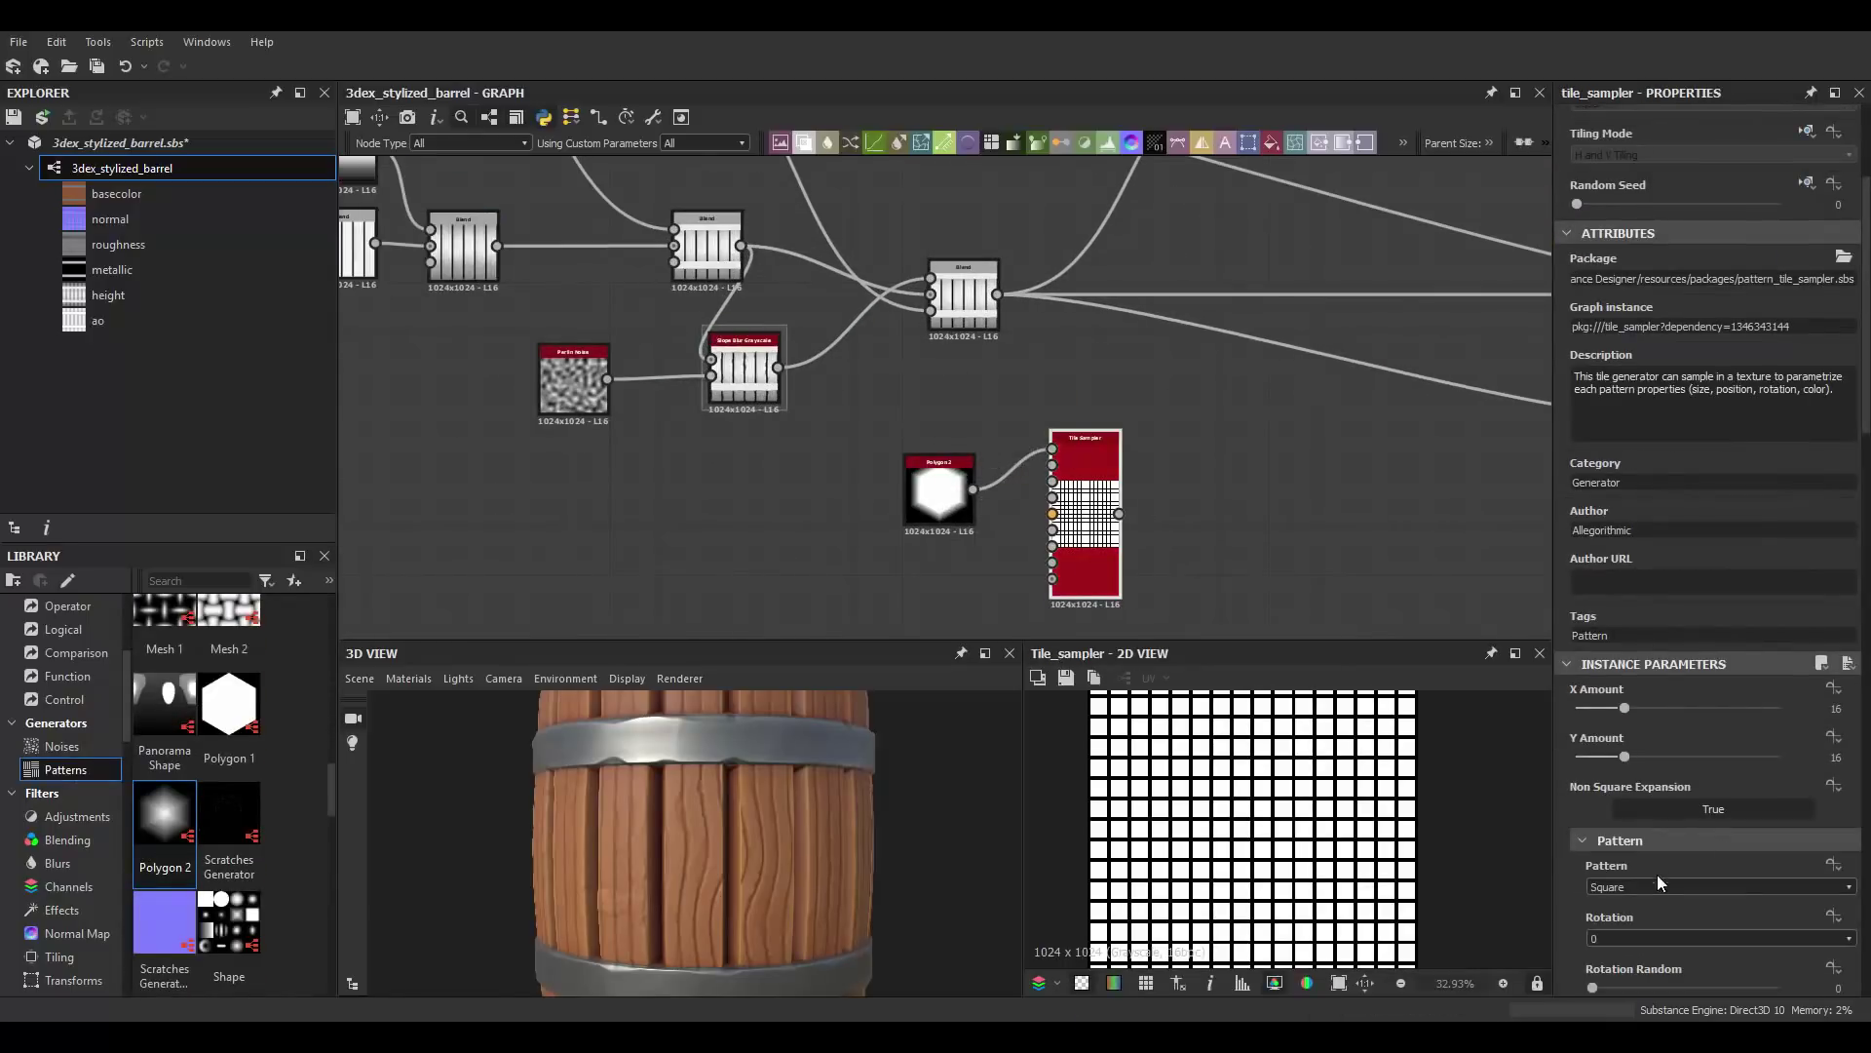
scroll(1657, 882, up, 1)
scroll(1092, 483, down, 2)
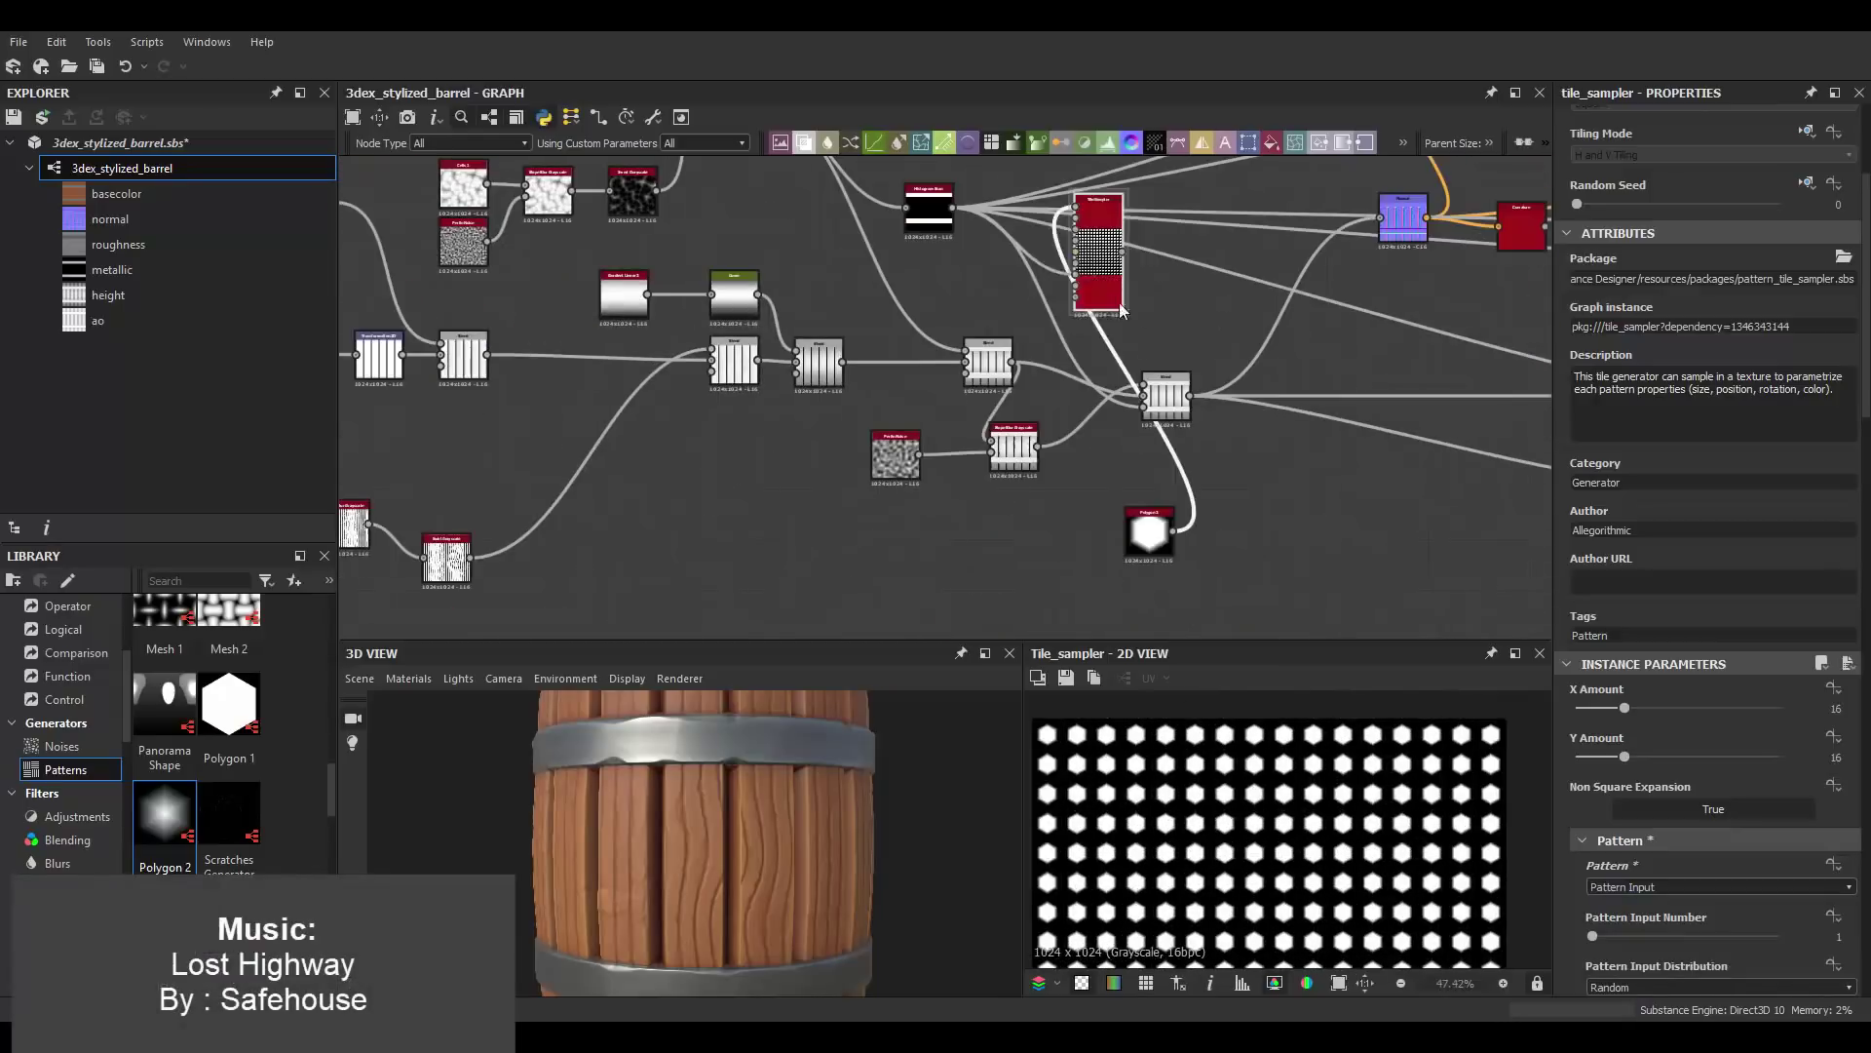
scroll(1714, 791, down, 5)
scroll(1657, 797, down, 5)
drag(1593, 697, 1663, 697)
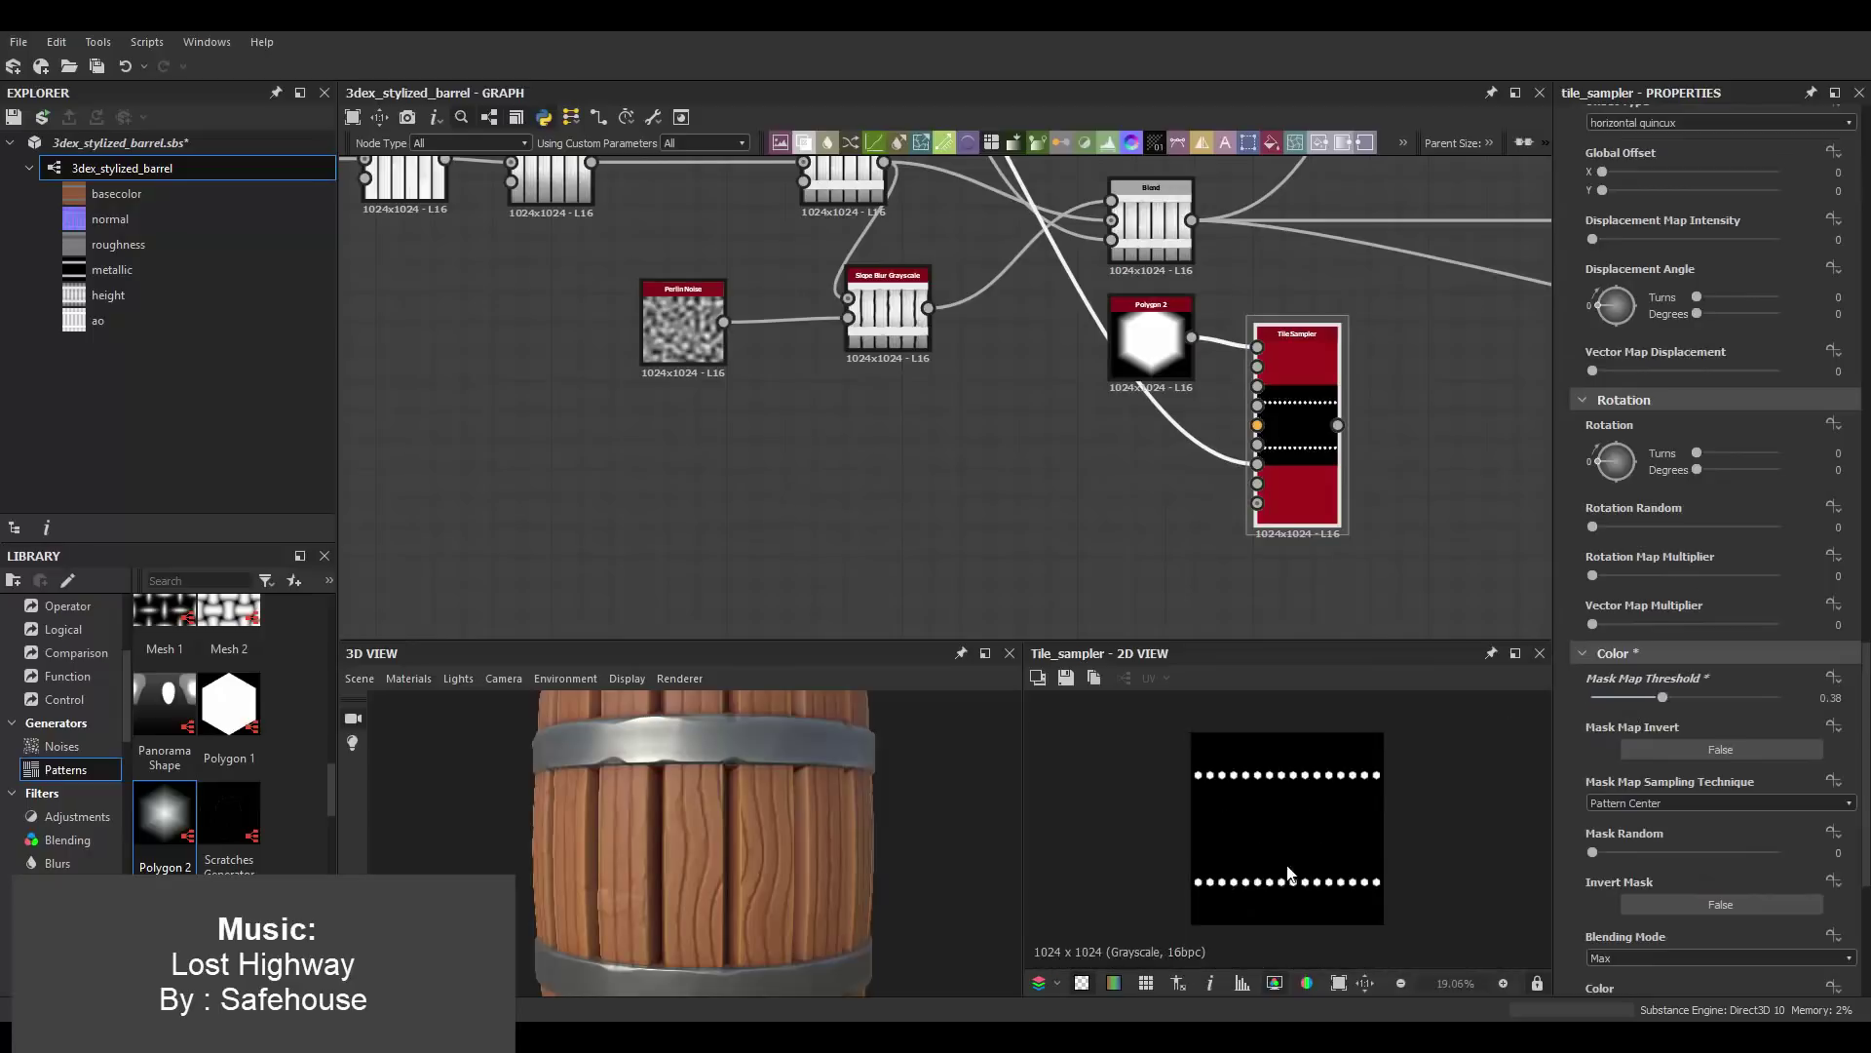
scroll(1706, 633, up, 5)
scroll(1723, 563, up, 5)
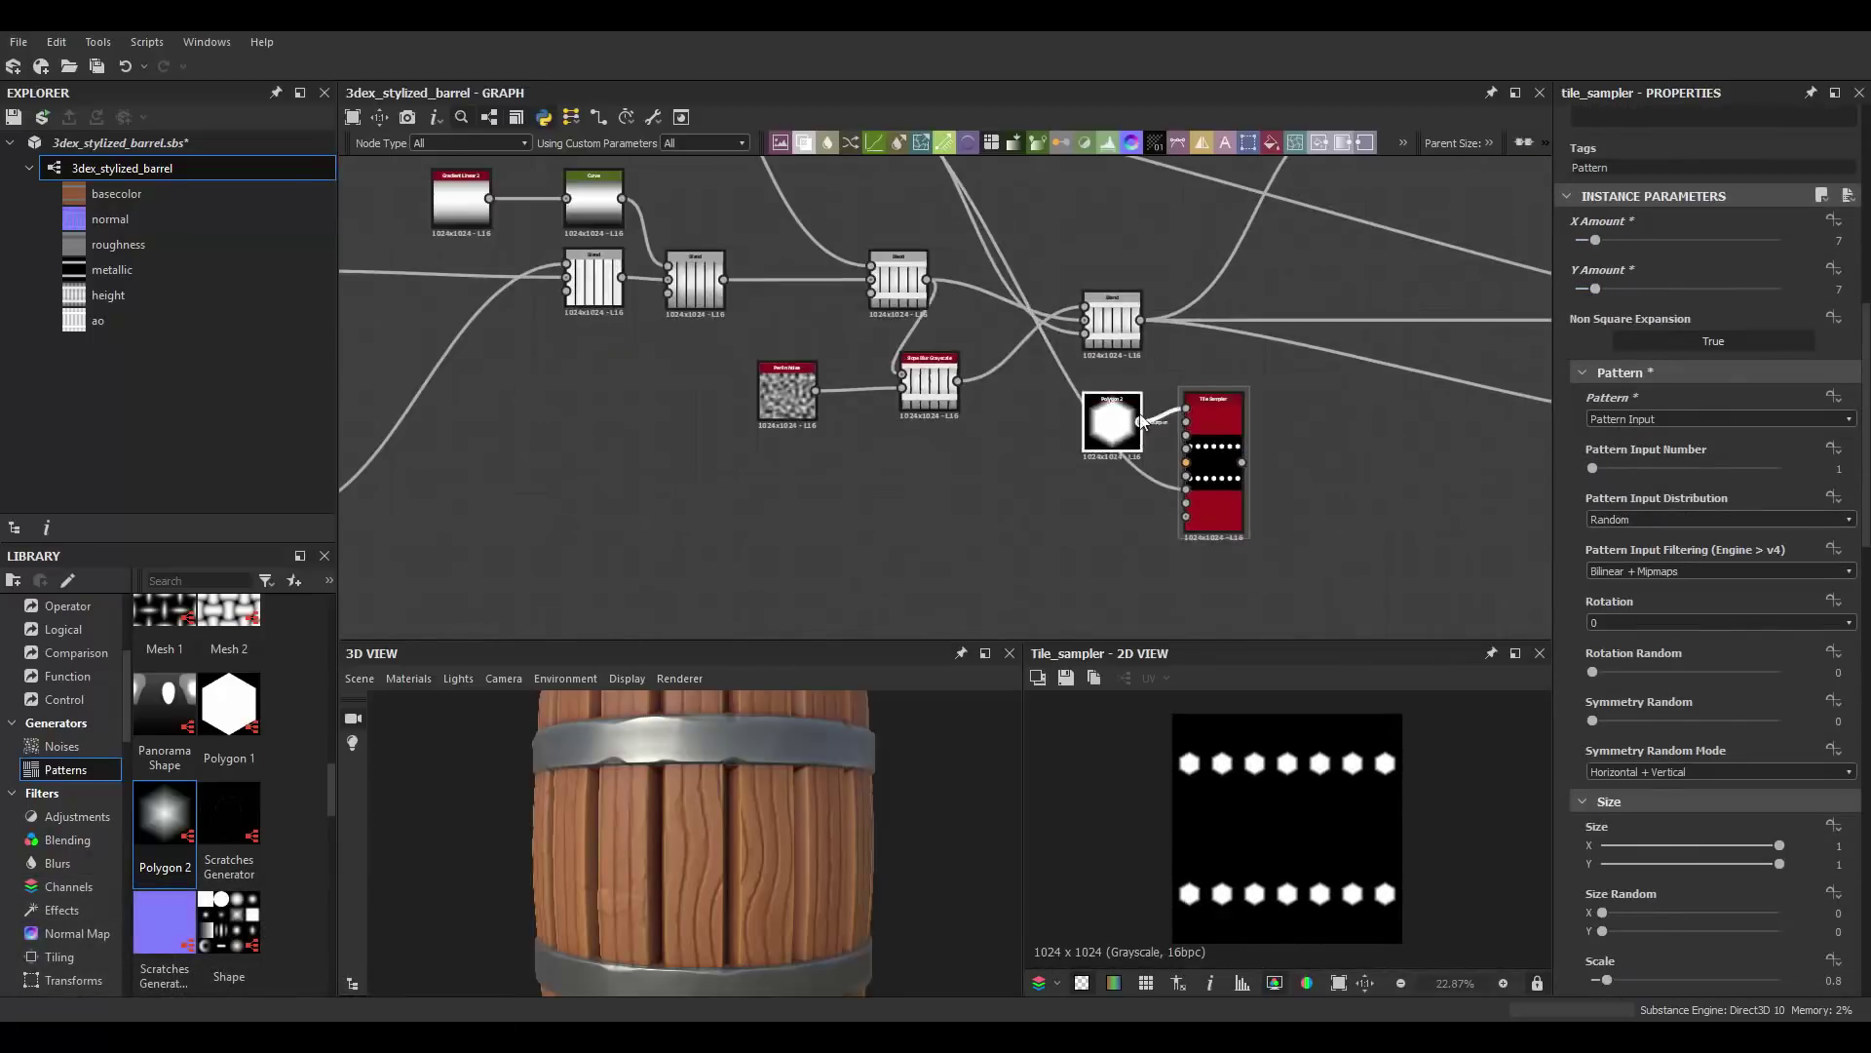
Step: Switch the existing Blend node to Max (Lighten) mode
scroll(1216, 390, up, 3)
click(1712, 575)
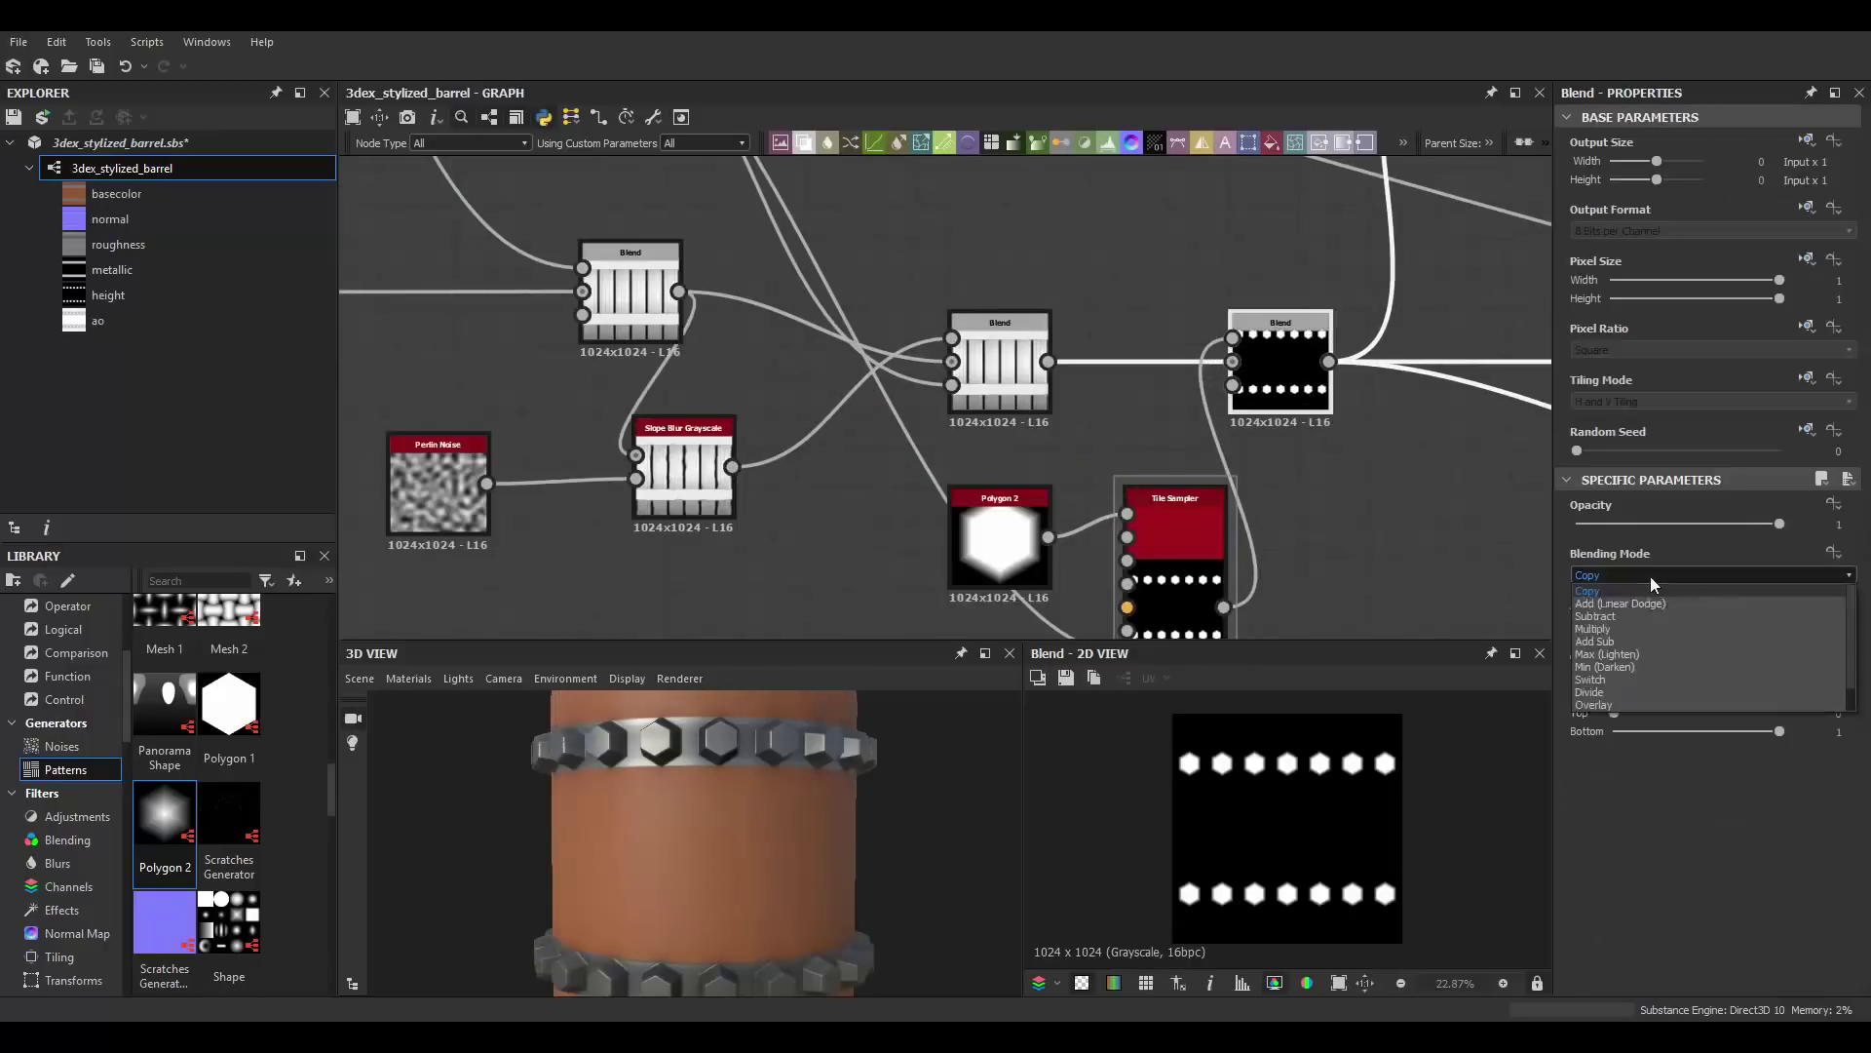
click(1618, 671)
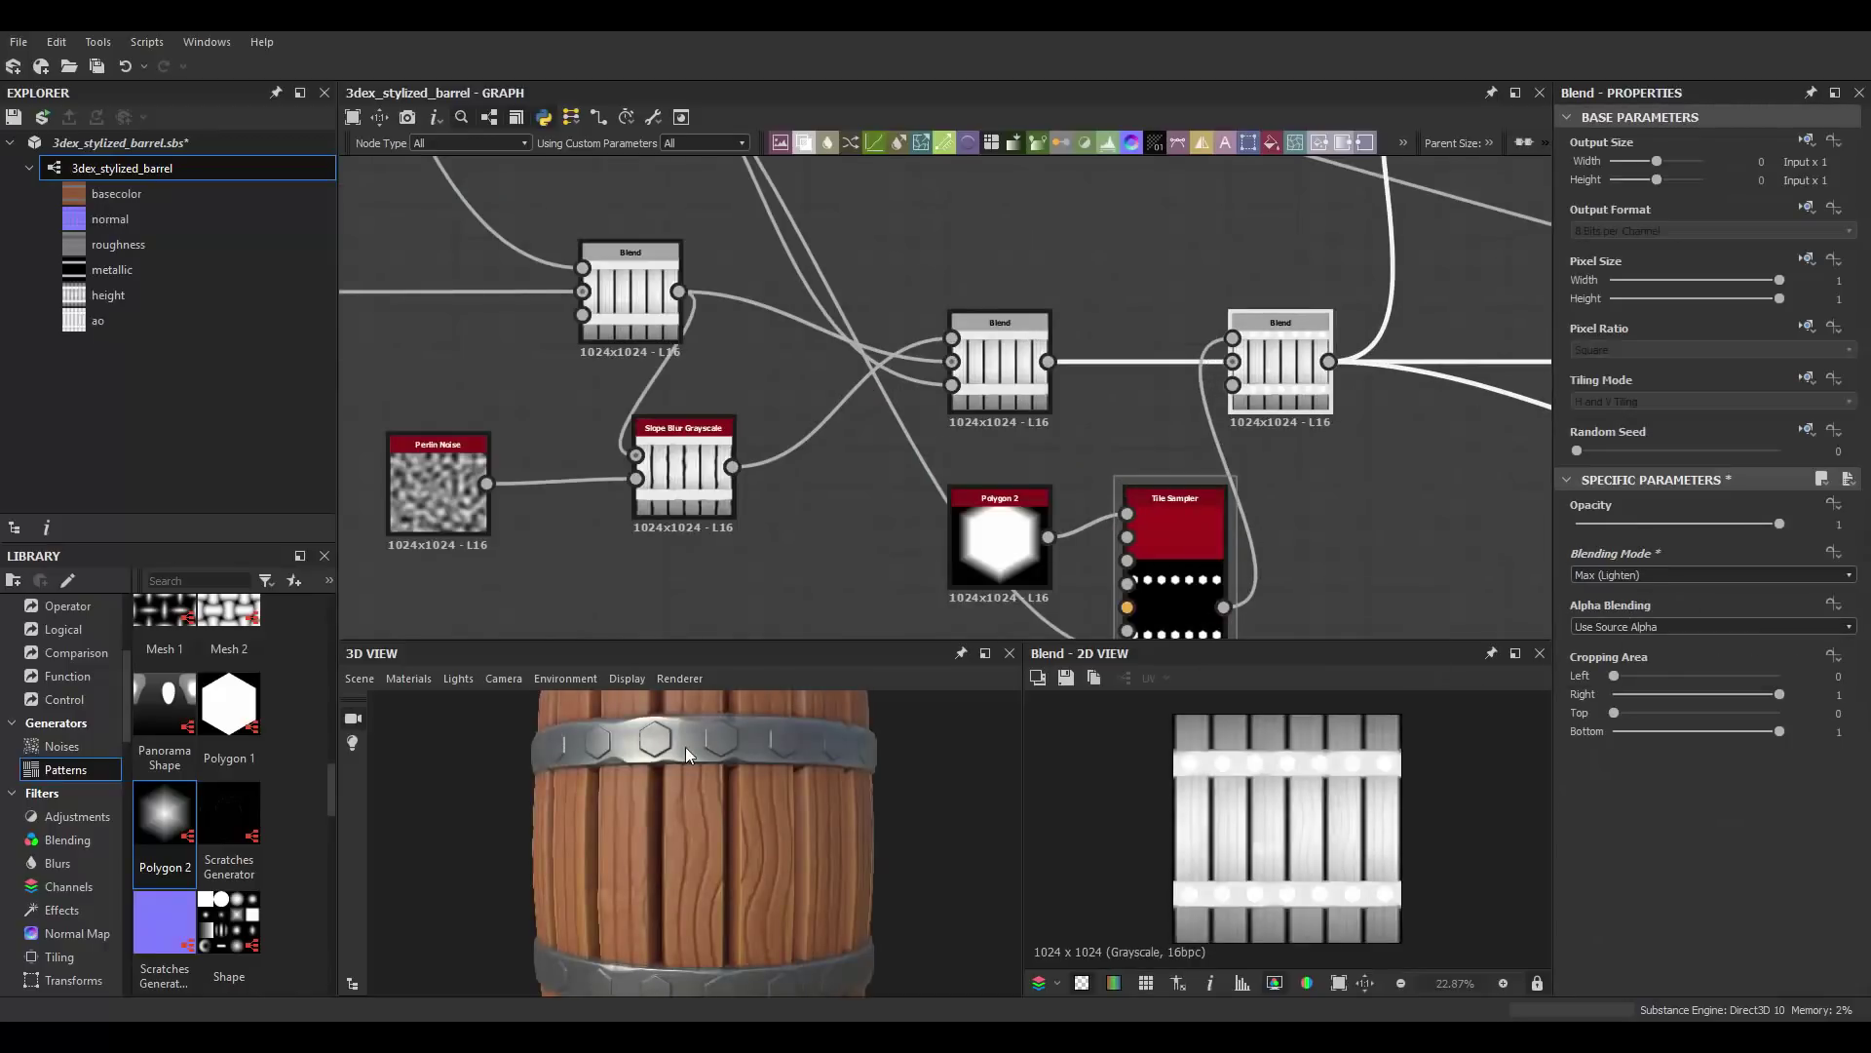
Step: Tweak the rivet Tile Sampler parameters and orbit the barrel to check the rivets
scroll(1072, 439, up, 2)
click(1191, 500)
scroll(1678, 781, down, 3)
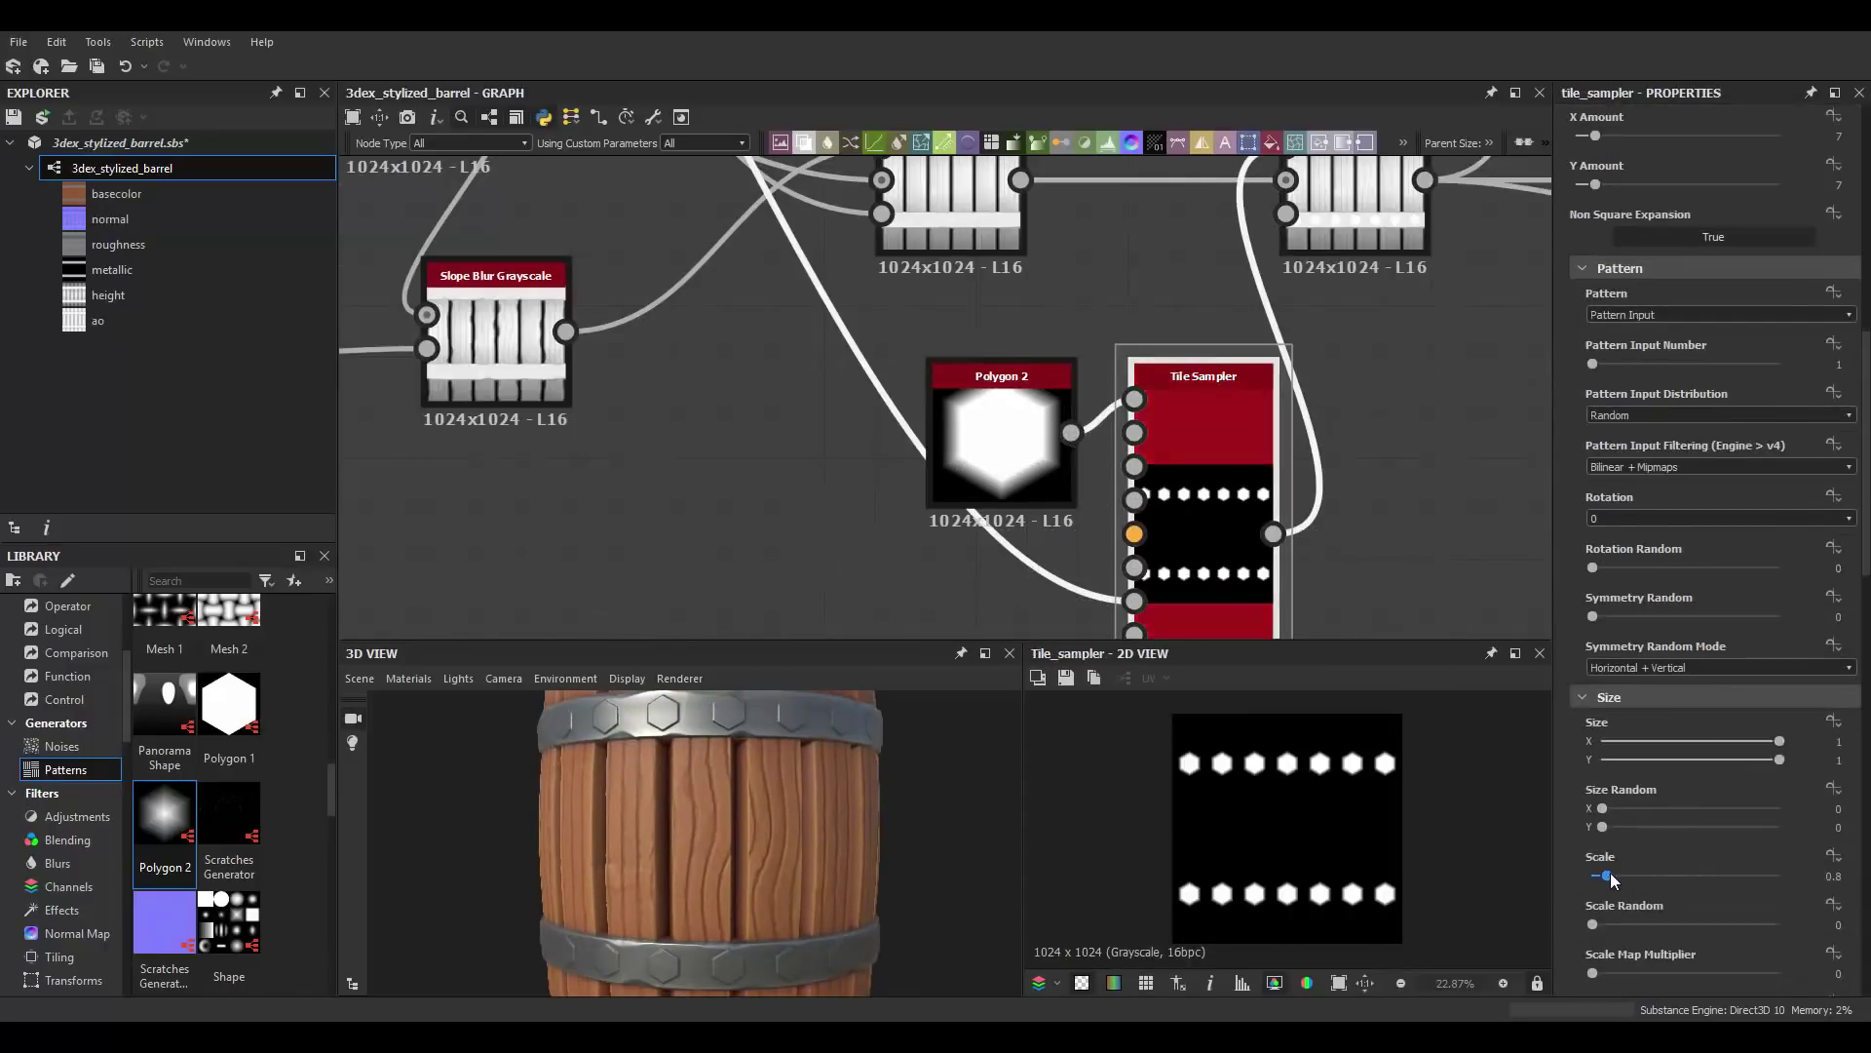
drag(1606, 874, 1599, 874)
mouse_move(710, 853)
mouse_down()
mouse_move(798, 754)
mouse_move(726, 759)
mouse_up()
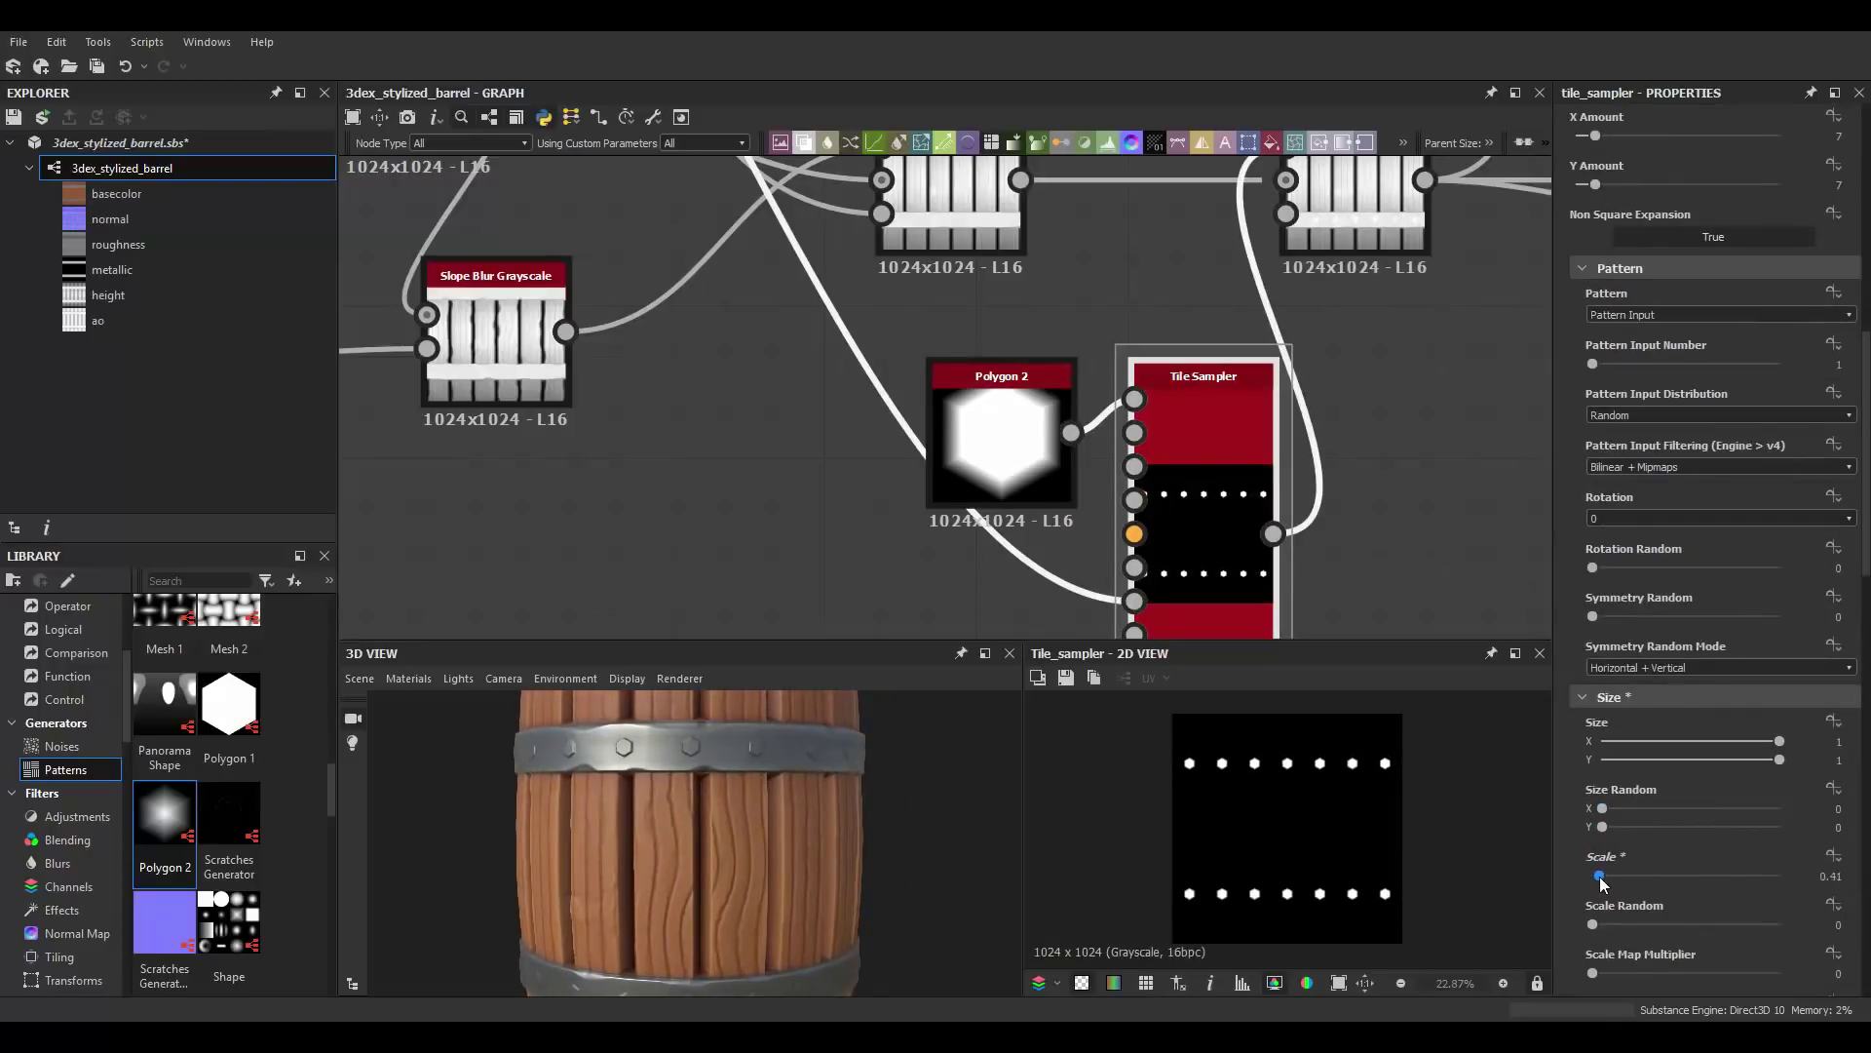
drag(1602, 880, 1610, 875)
scroll(1606, 873, up, 3)
drag(1596, 428, 1596, 437)
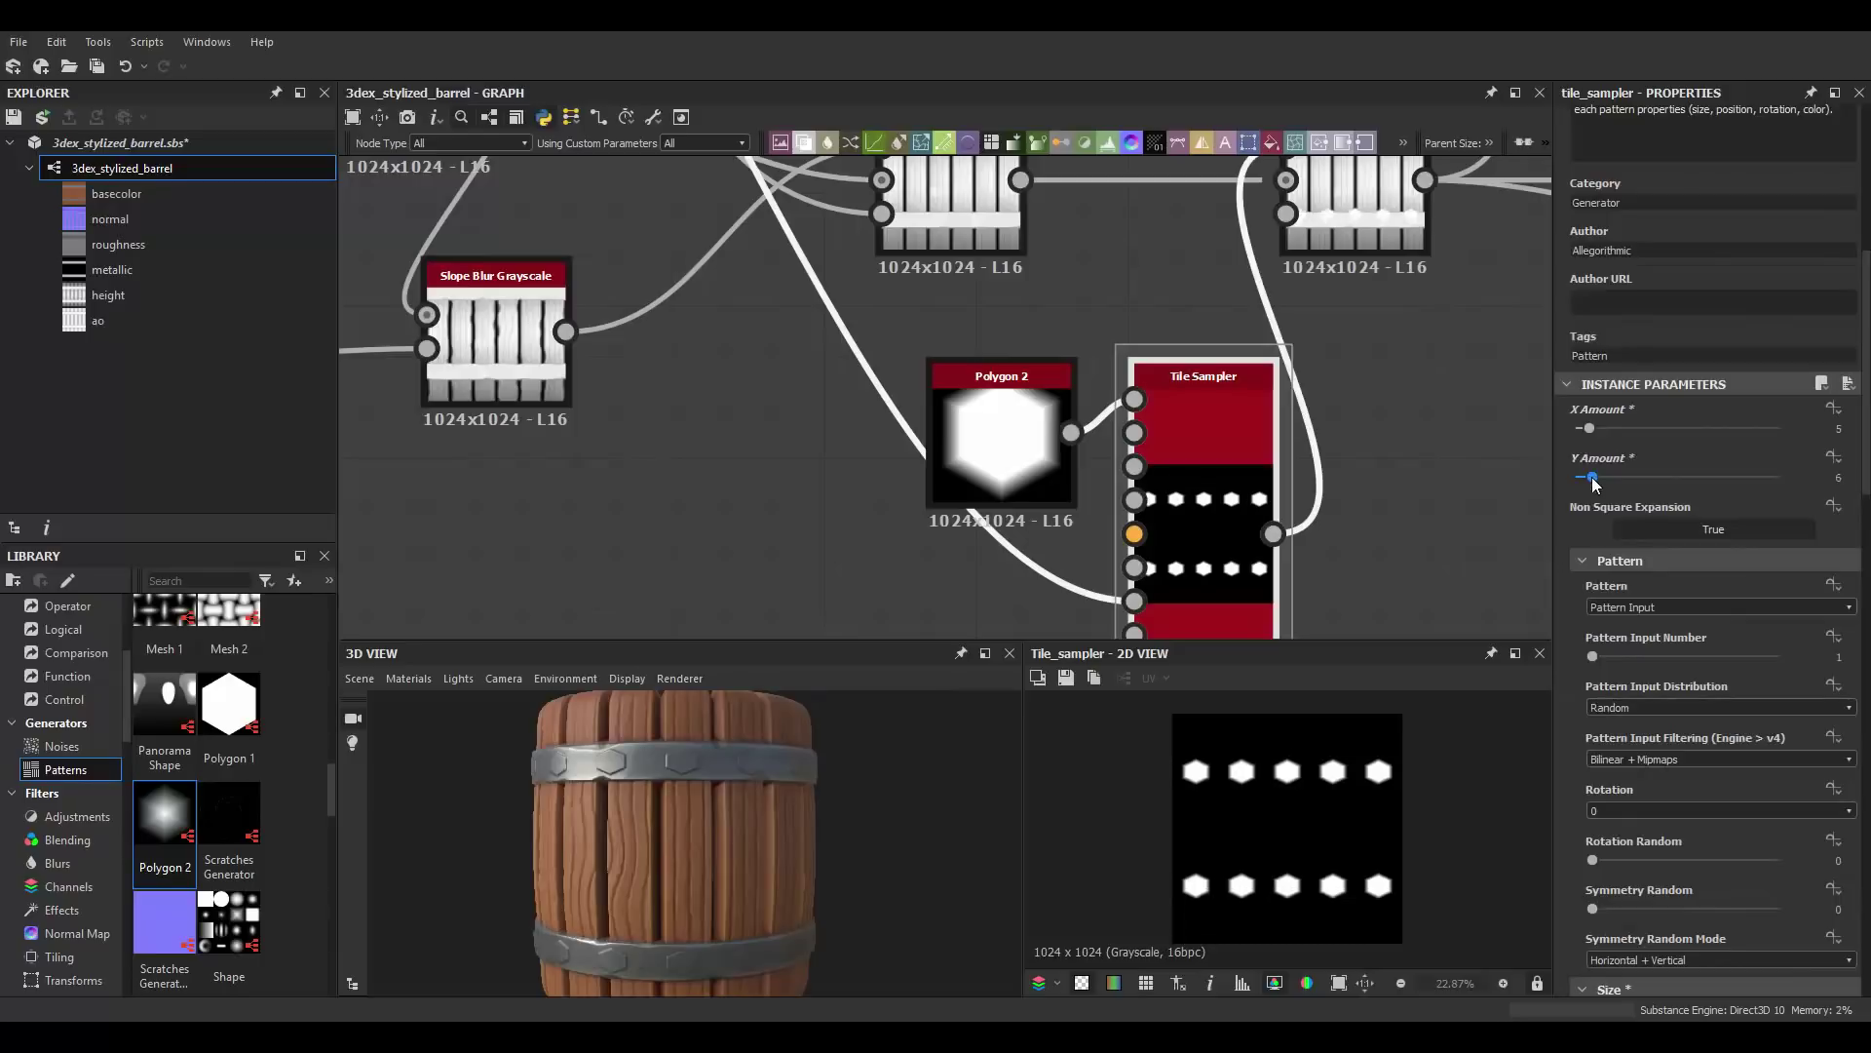
scroll(1609, 878, down, 3)
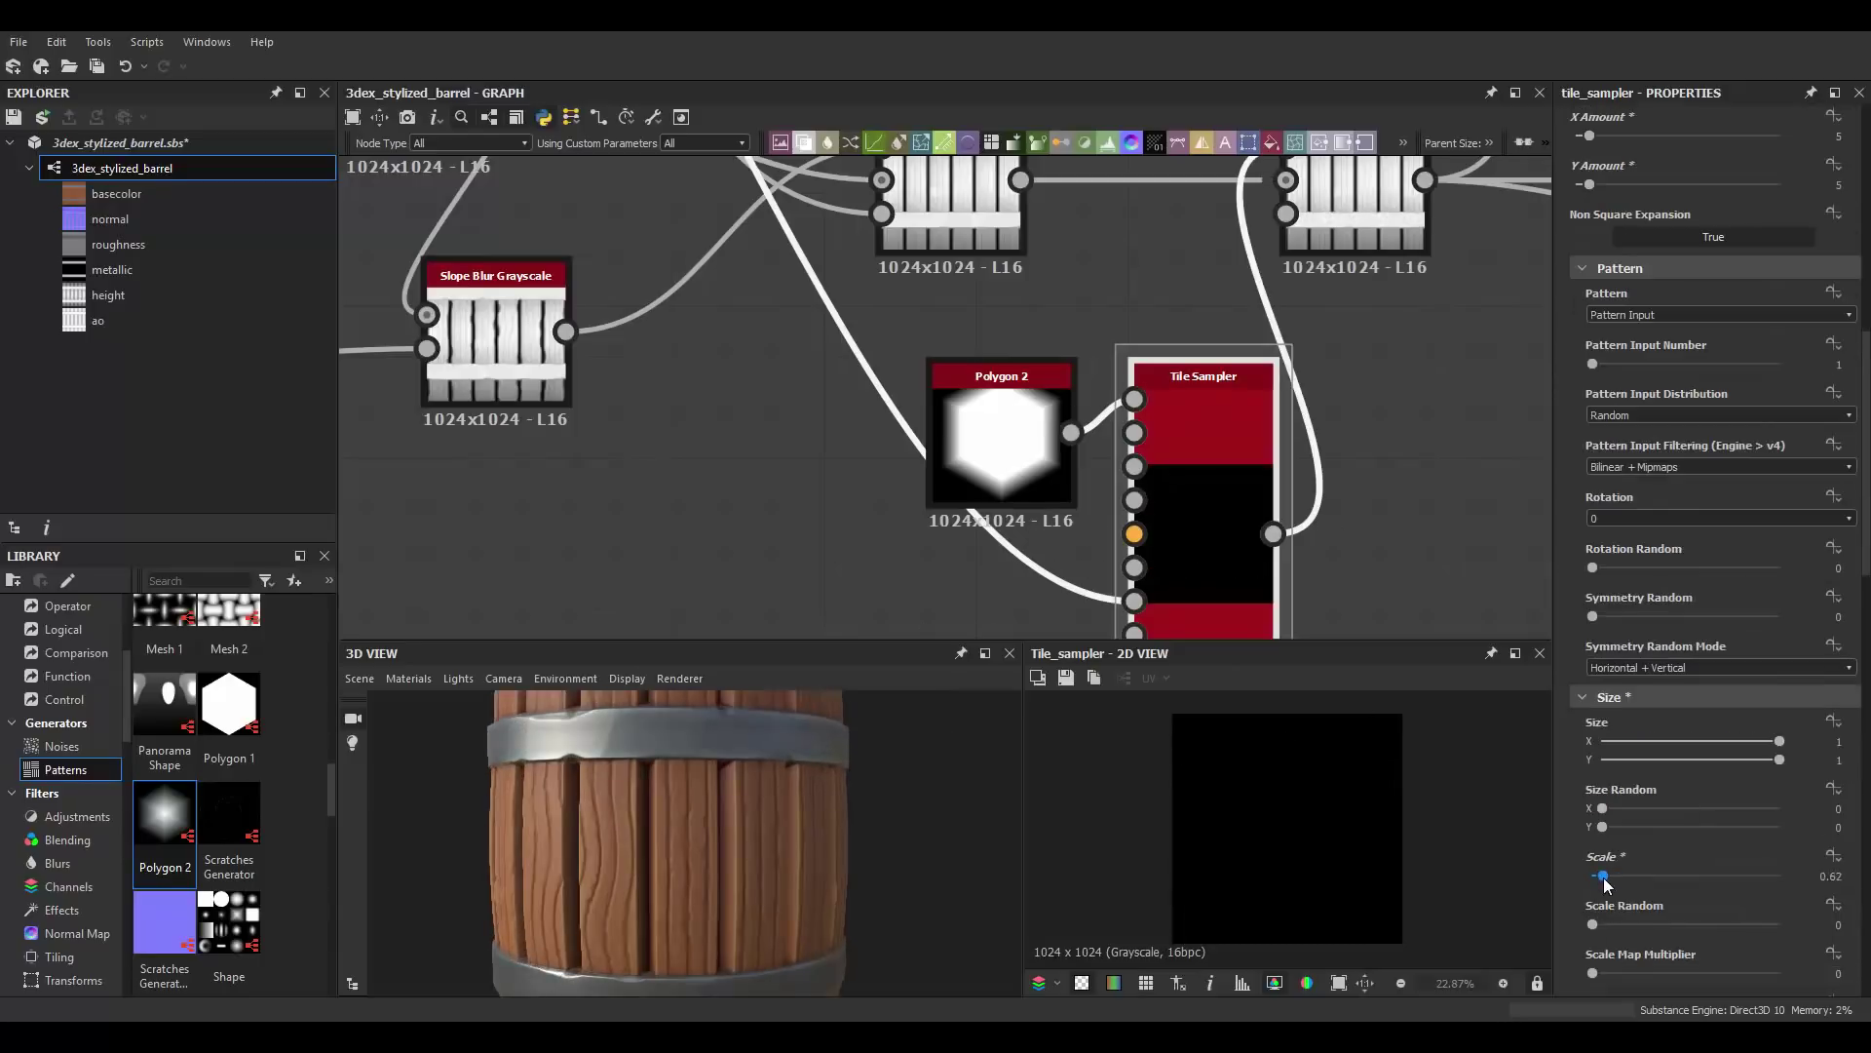
drag(1606, 882, 1610, 882)
scroll(1618, 867, down, 5)
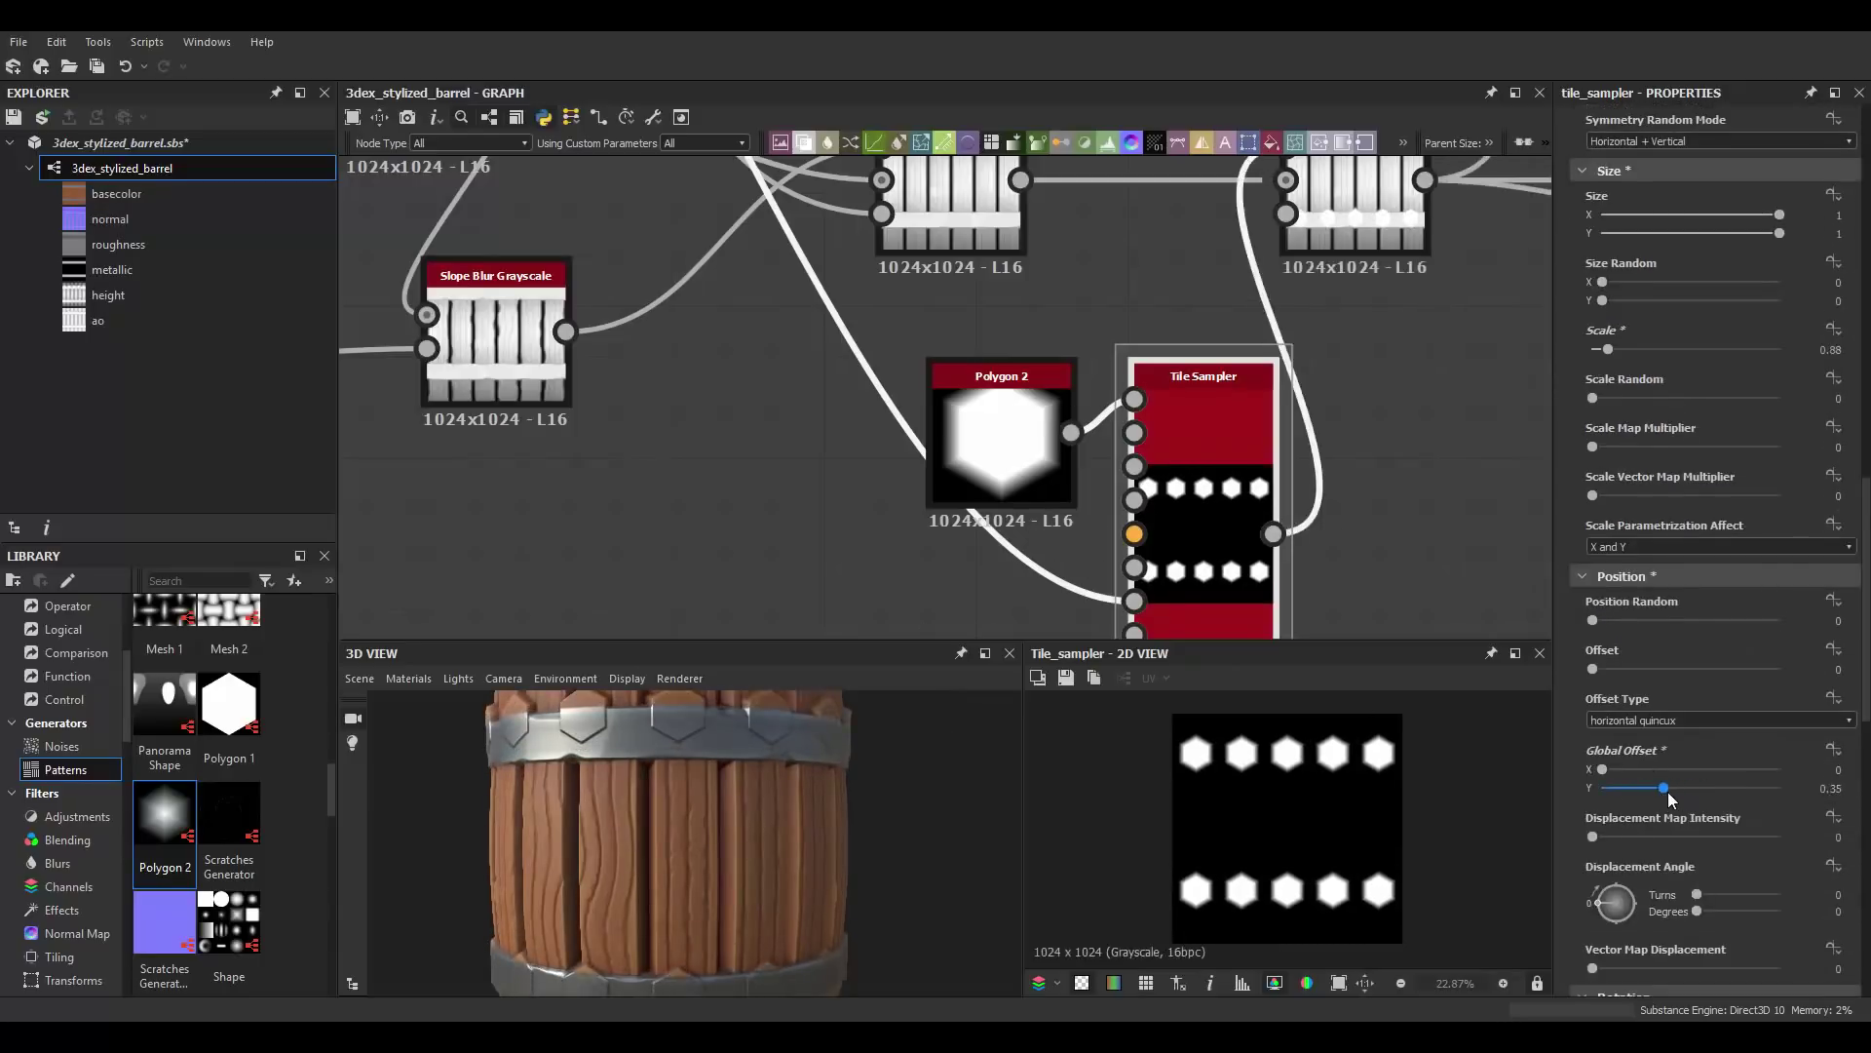
scroll(1654, 541, up, 2)
drag(1609, 524, 1603, 527)
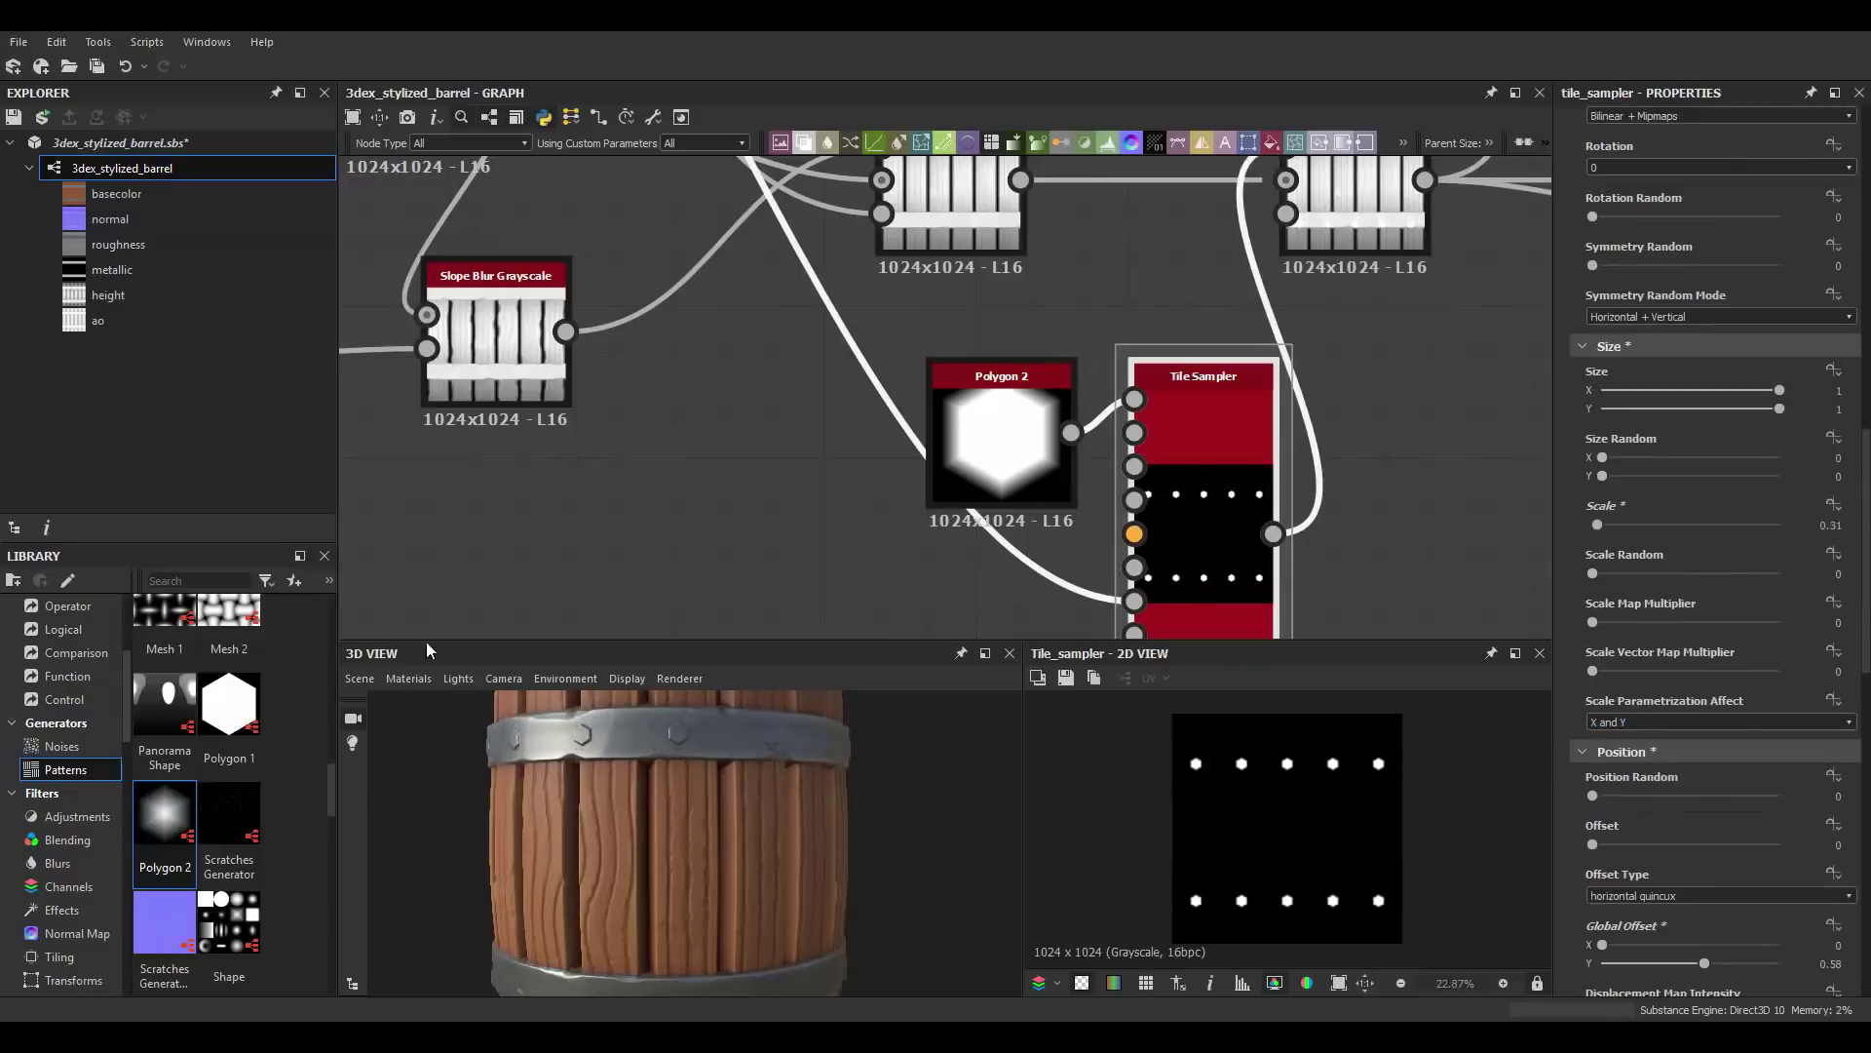
mouse_move(585, 721)
mouse_down()
mouse_move(731, 797)
mouse_move(692, 775)
mouse_move(712, 792)
mouse_up()
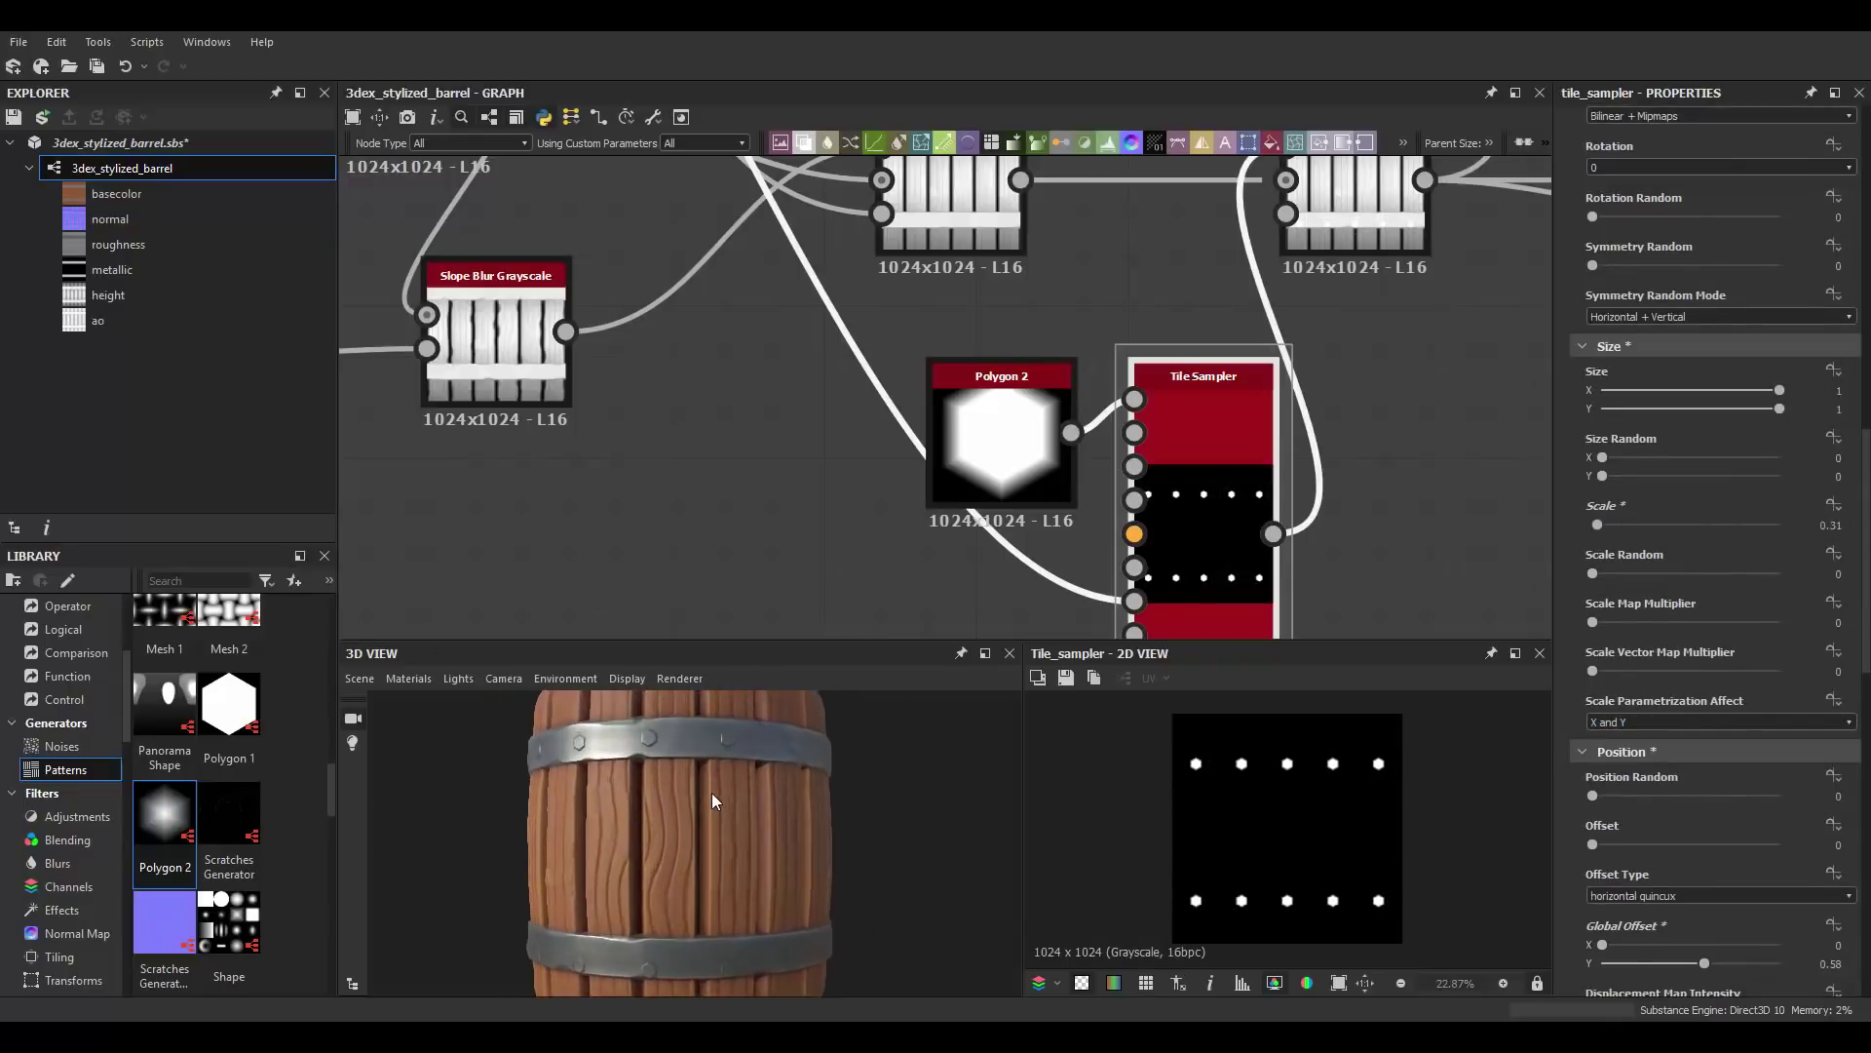
Step: Set the rivet Tile Sampler Global Offset Y to 0.81, lifting the row onto the top band
scroll(1126, 388, down, 3)
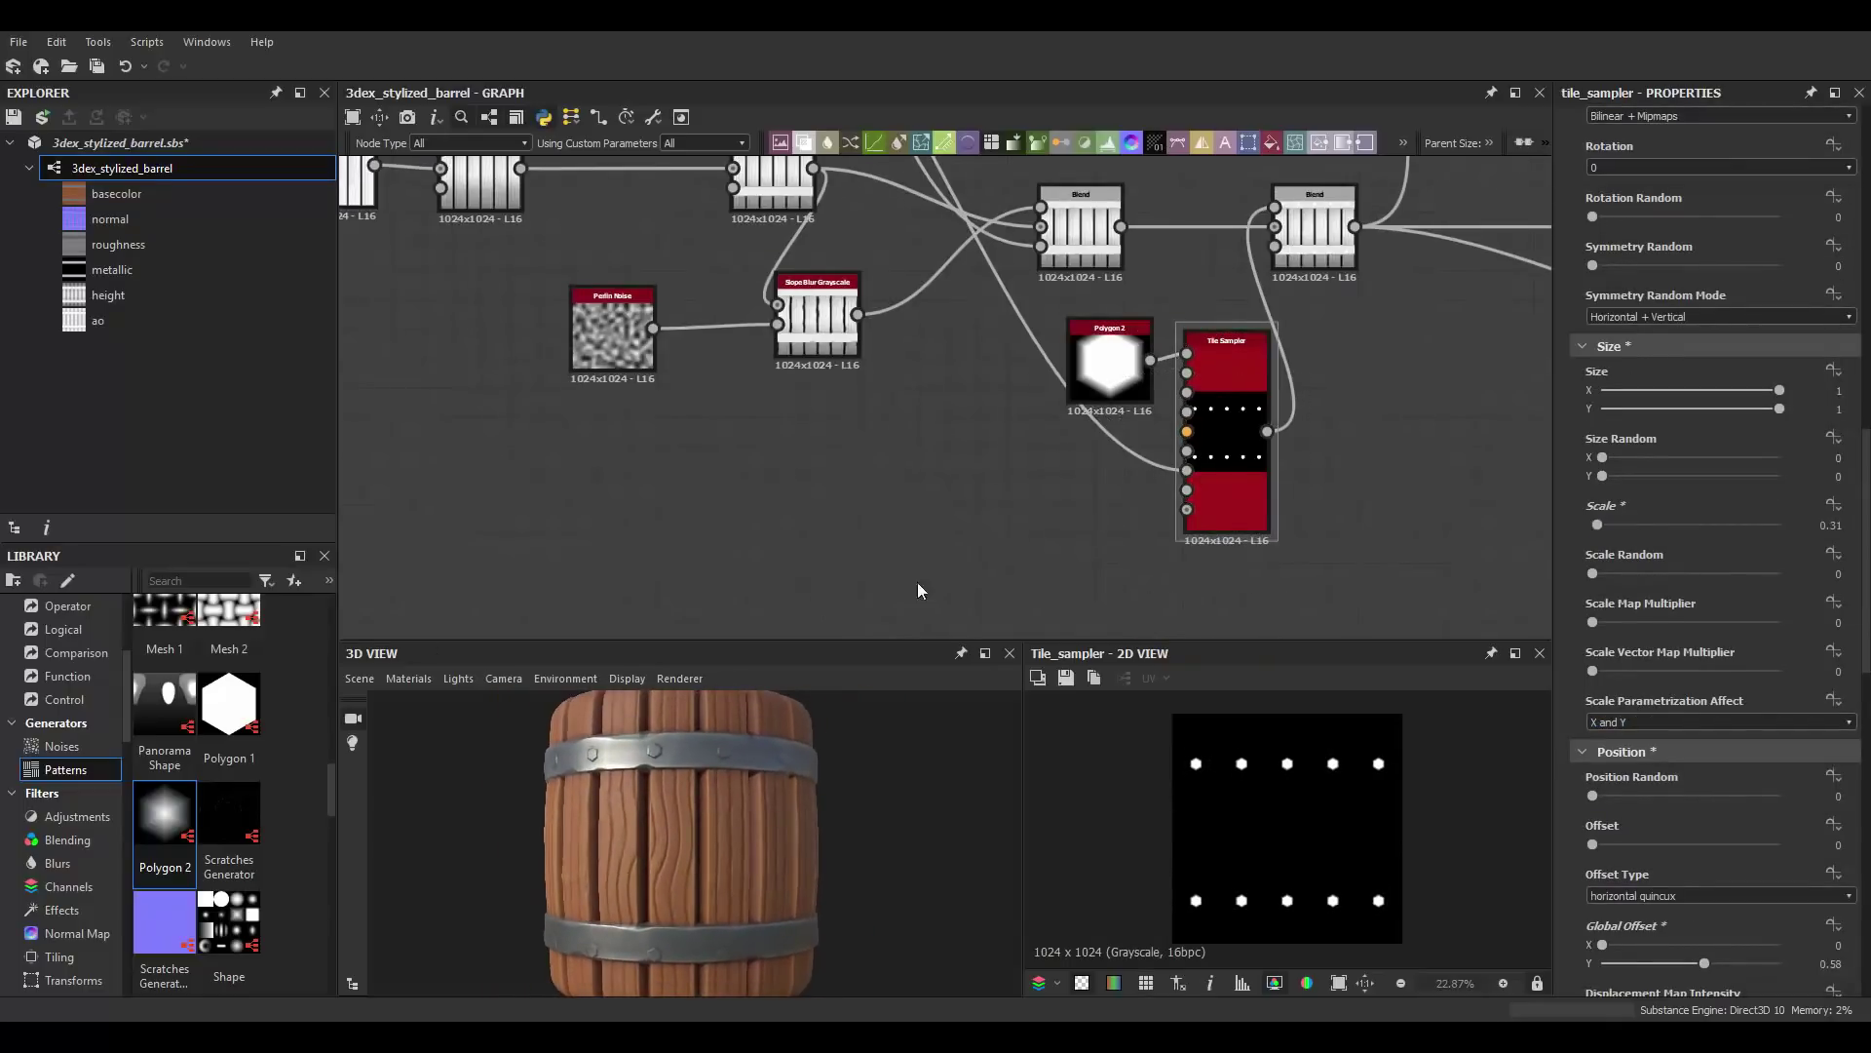
scroll(1108, 394, down, 3)
scroll(1137, 413, up, 4)
scroll(1681, 431, up, 3)
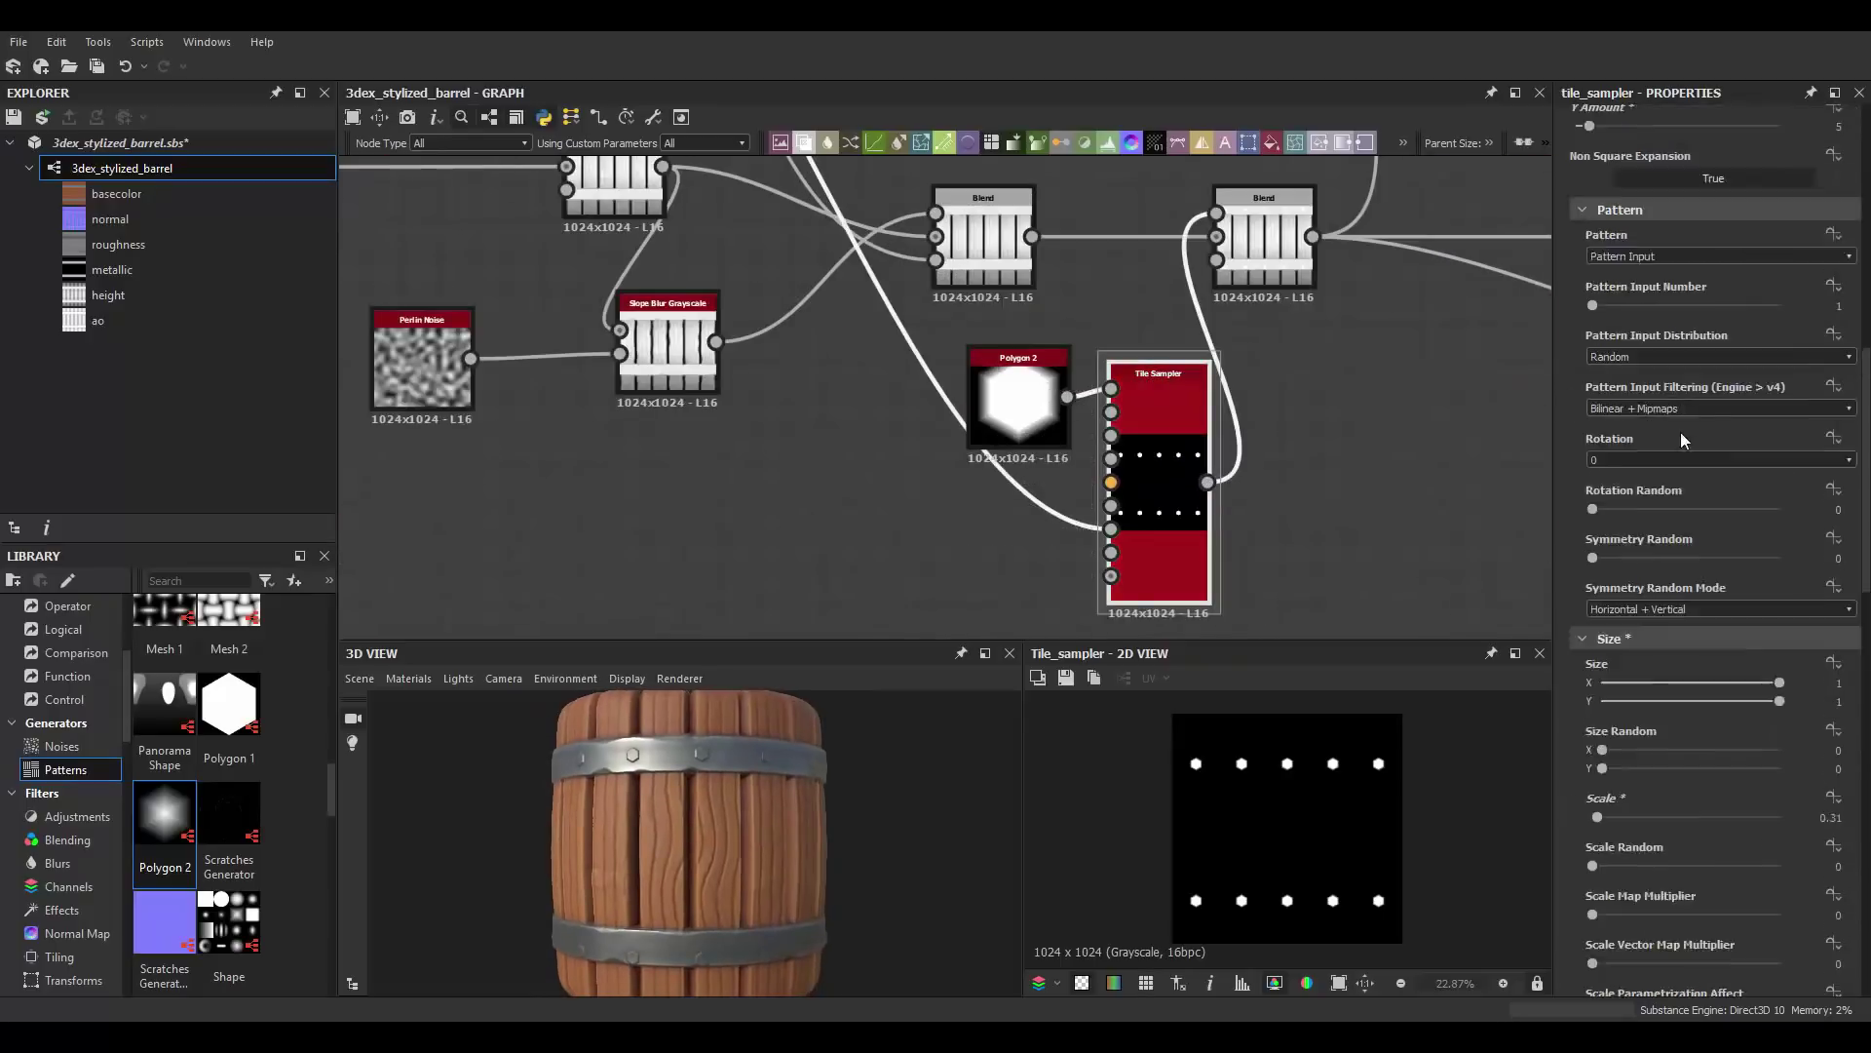
scroll(1681, 431, up, 3)
drag(1590, 359, 1594, 355)
scroll(1686, 756, down, 5)
click(1688, 904)
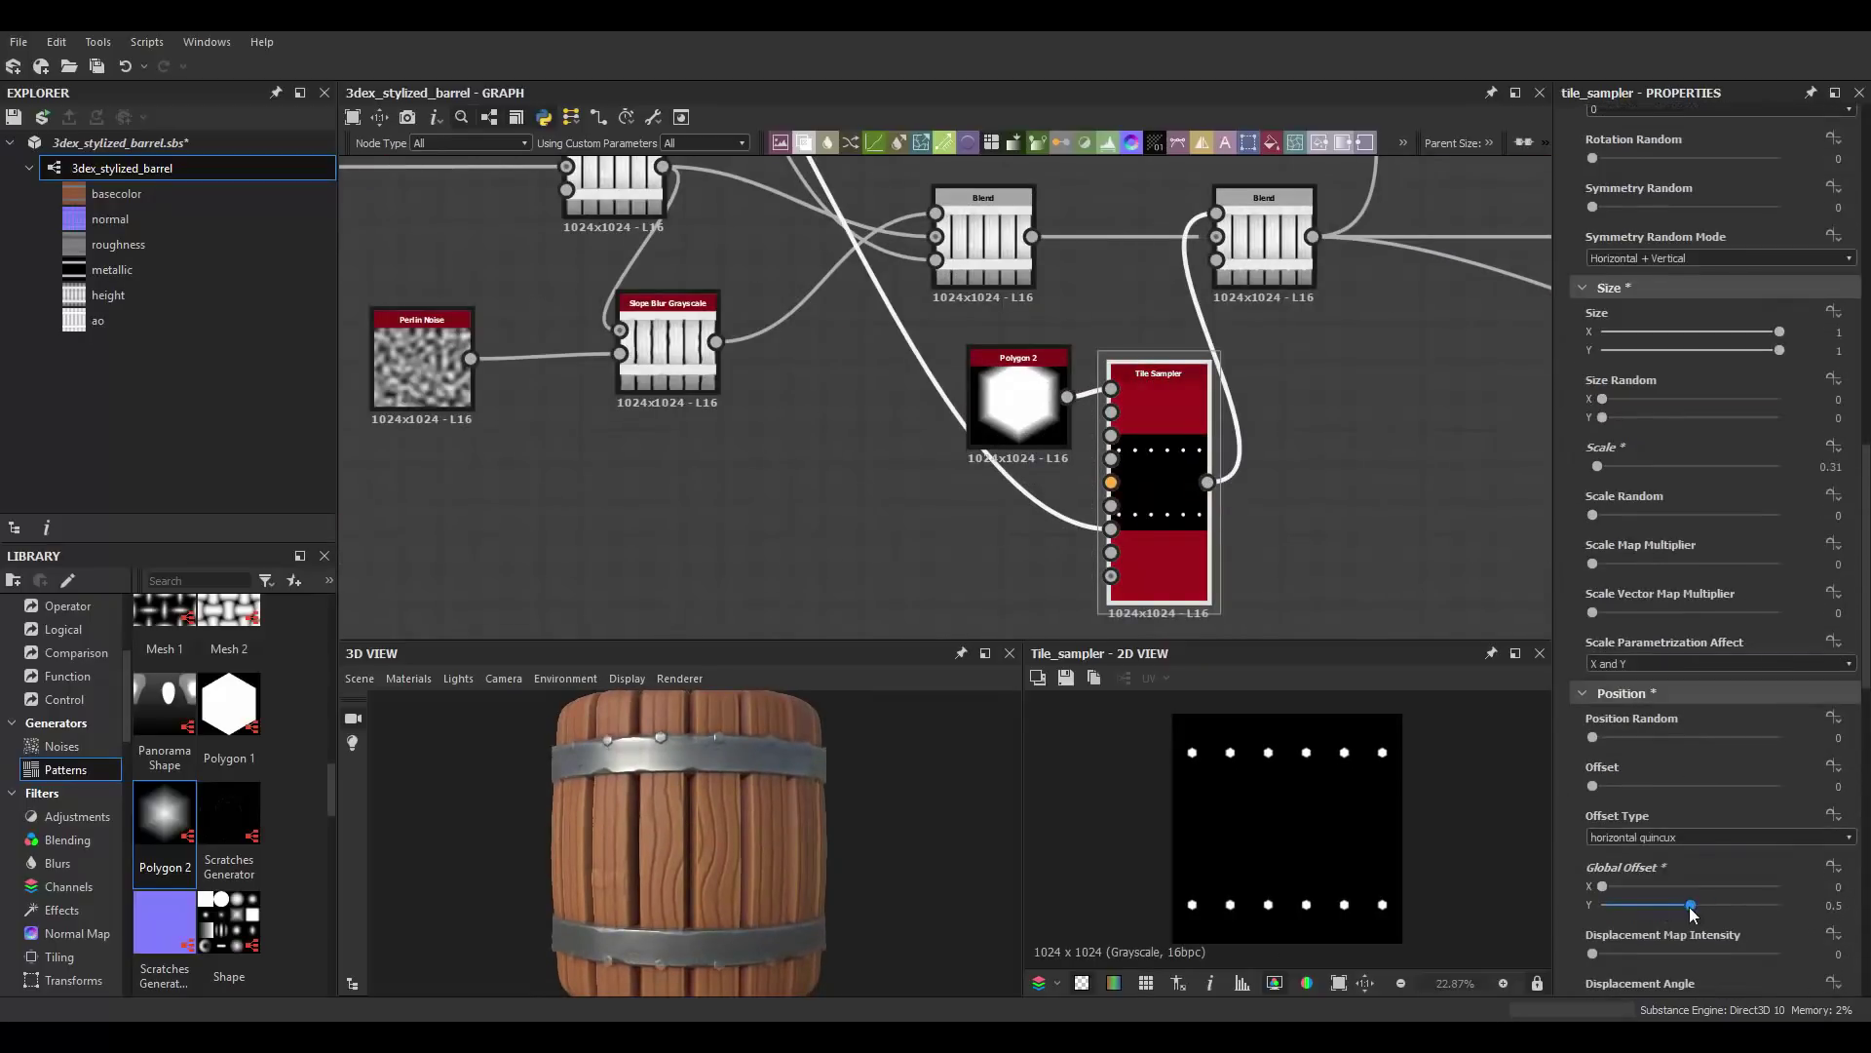
drag(1715, 905, 1746, 905)
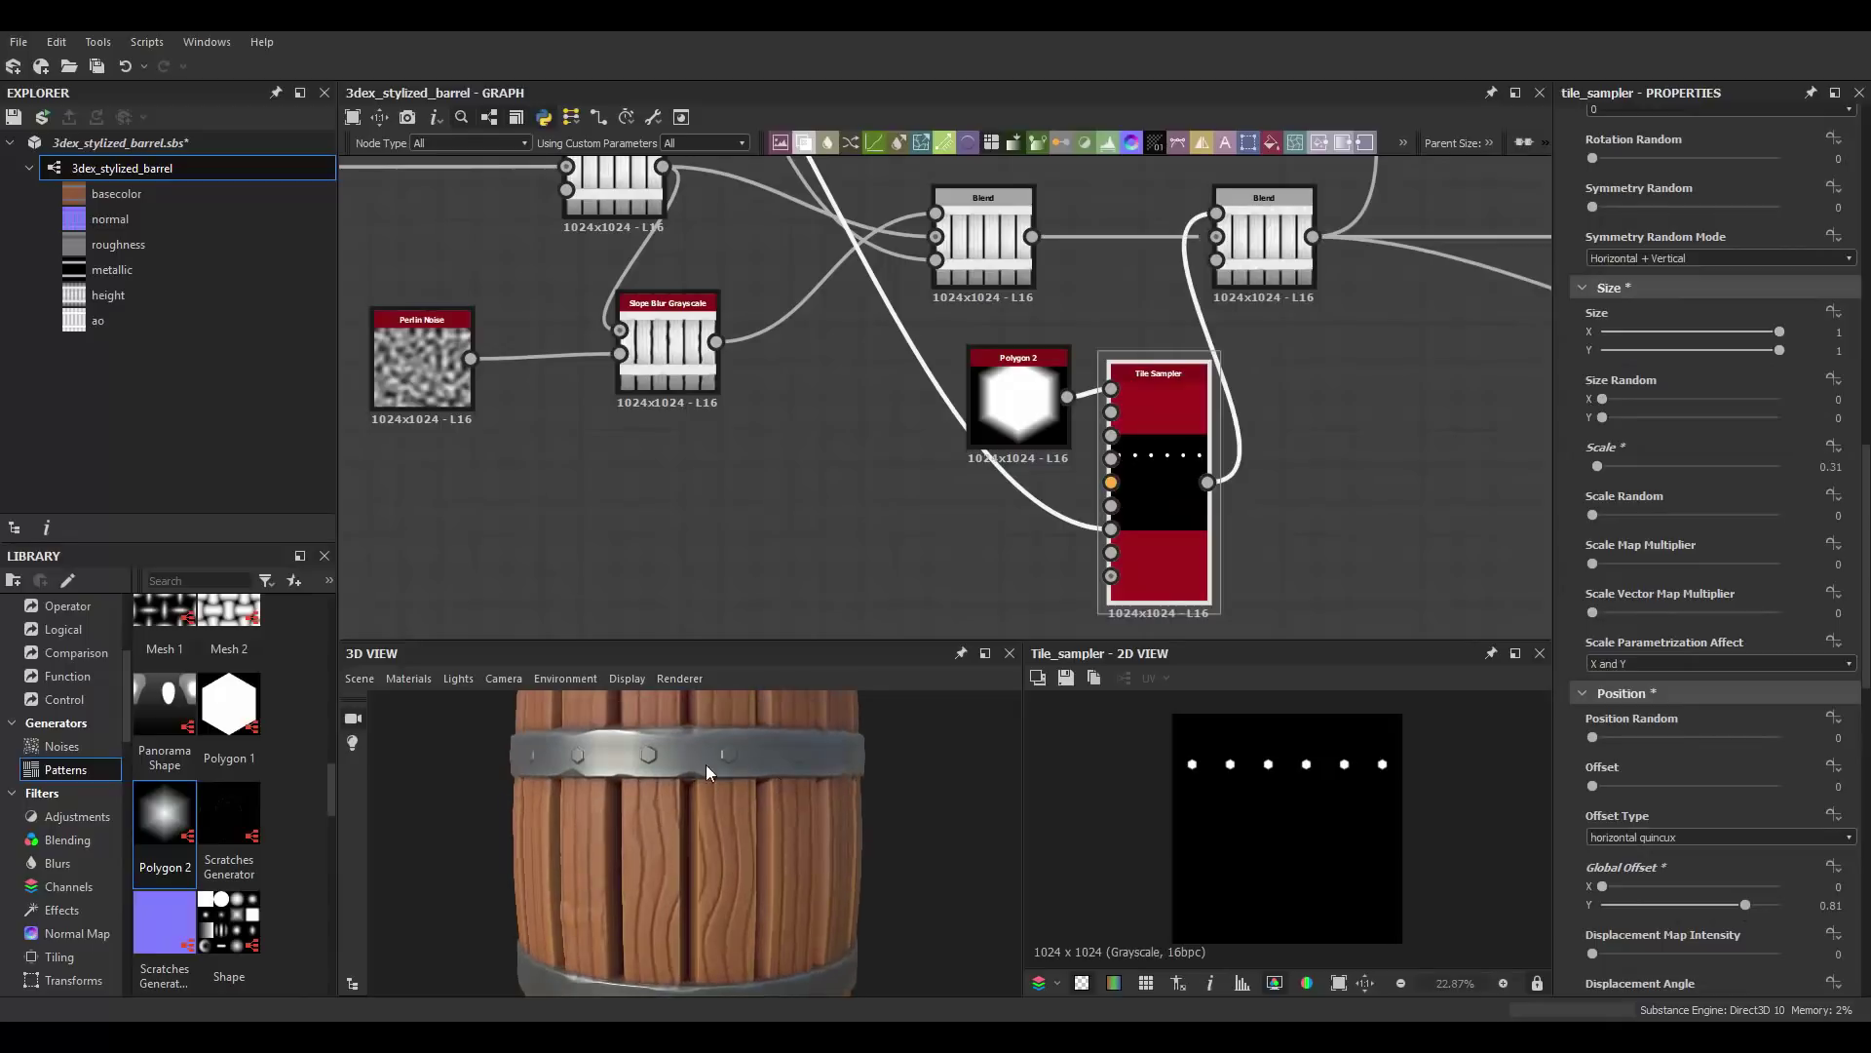
Step: Duplicate the rivet Tile Sampler and move the copy's row to the lower band (Y 0.18)
scroll(874, 533, down, 3)
drag(1149, 362, 1251, 362)
middle_drag(1251, 362, 1245, 307)
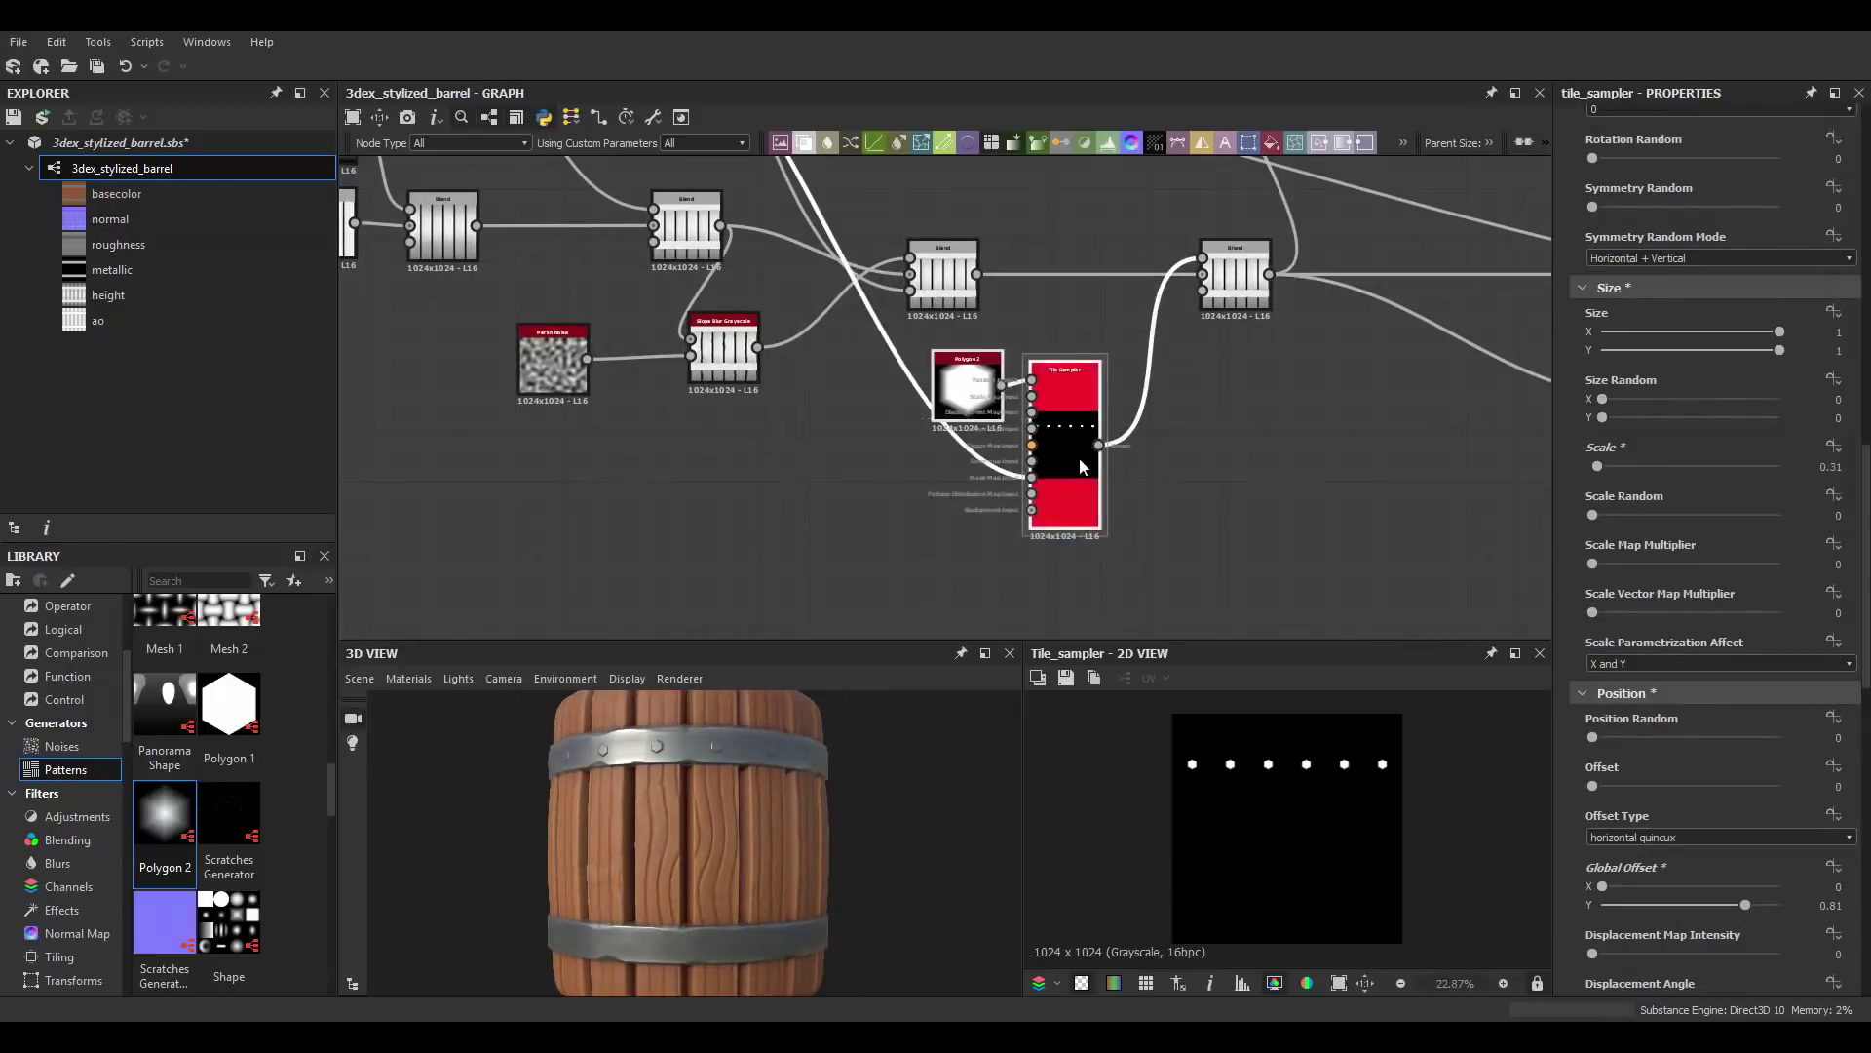
drag(1079, 465, 1011, 502)
drag(1166, 508, 1153, 533)
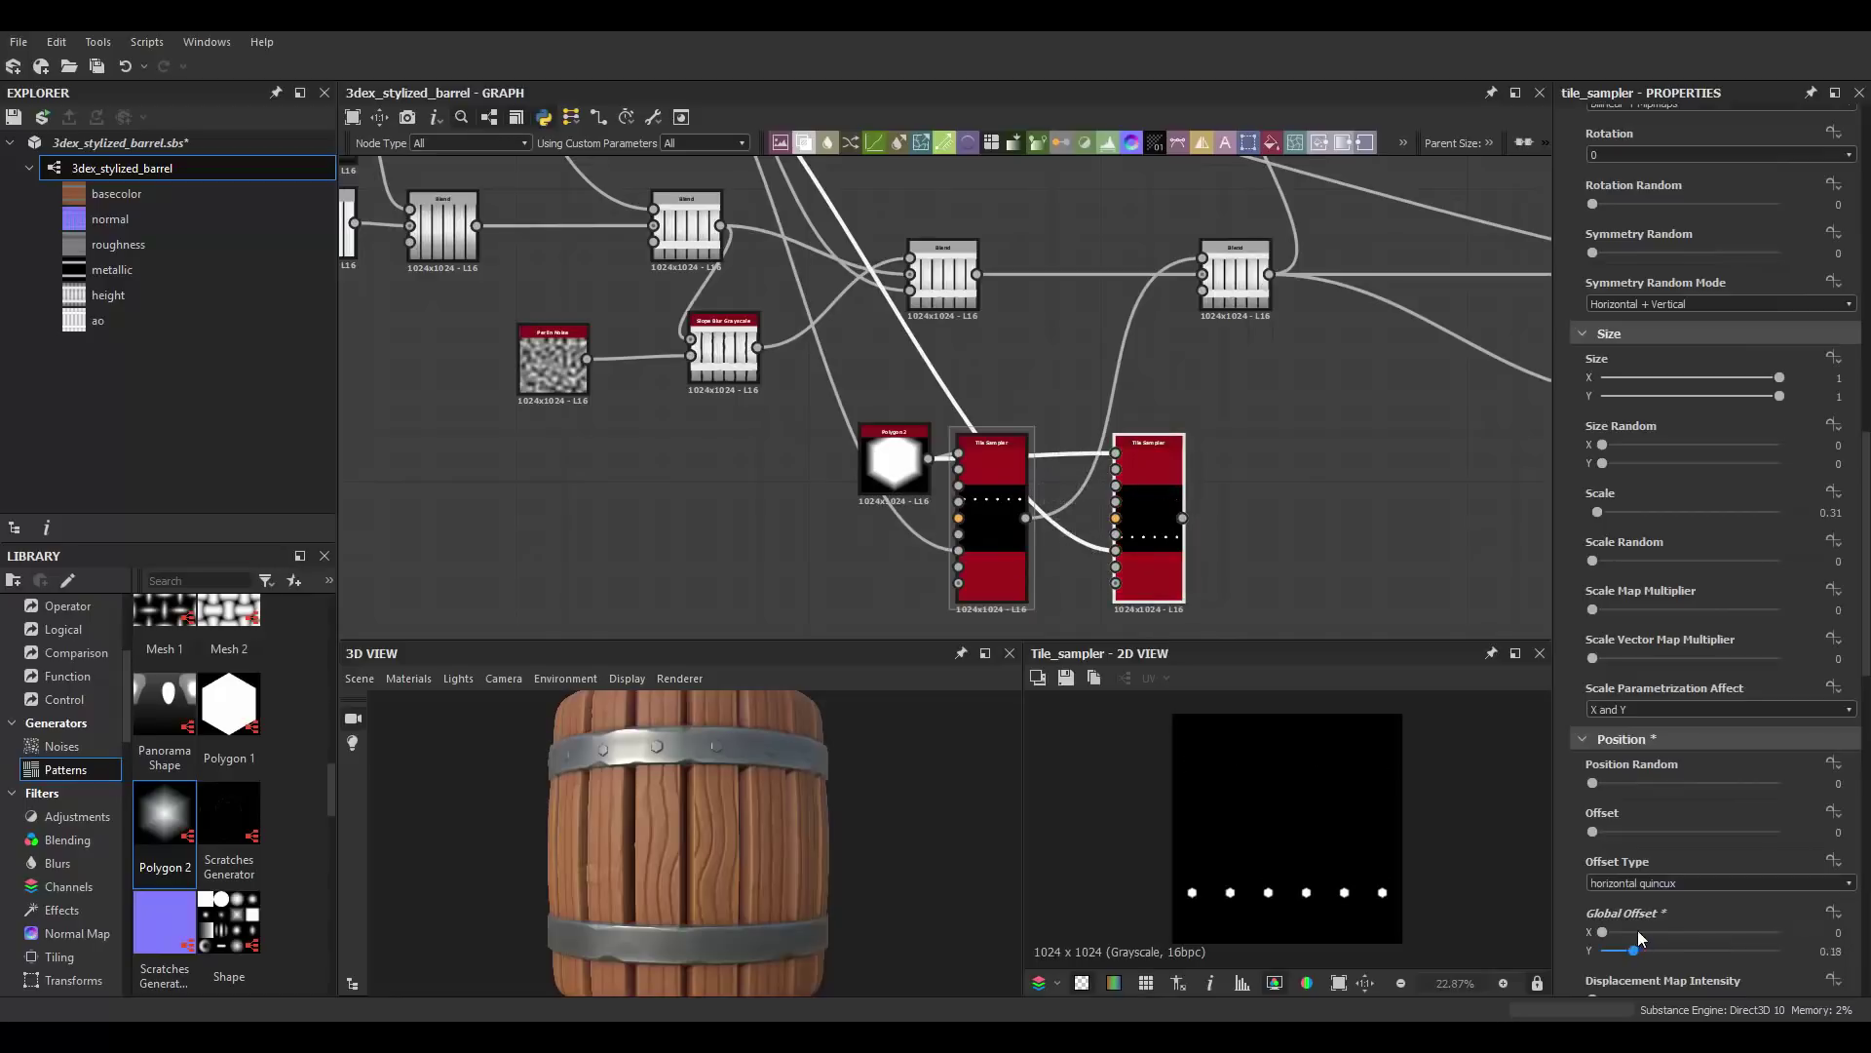
middle_drag(1160, 546, 1065, 580)
Step: Insert a new Blend combining both rivet rows in Max (Lighten) mode
key(space)
click(1092, 376)
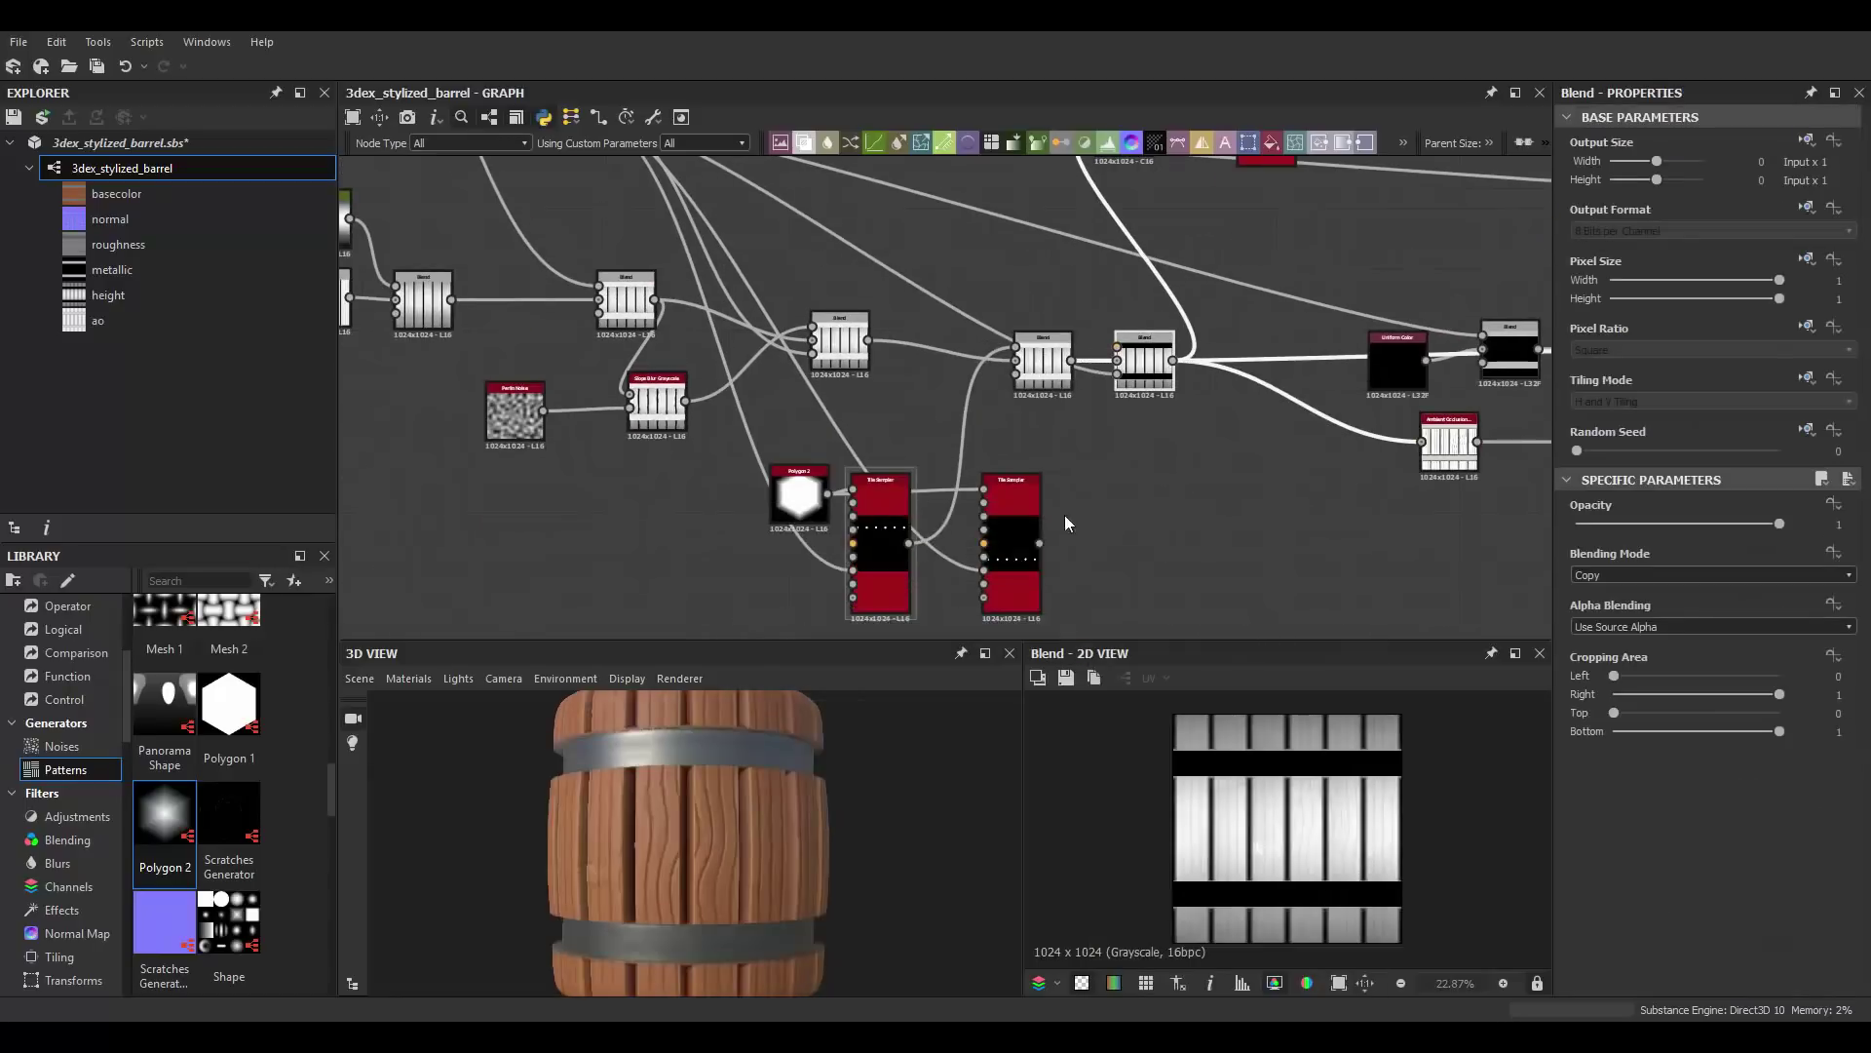
click(1713, 575)
click(1618, 651)
Step: Wrap the shared mask node in a frame titled Mask
scroll(751, 814, up, 3)
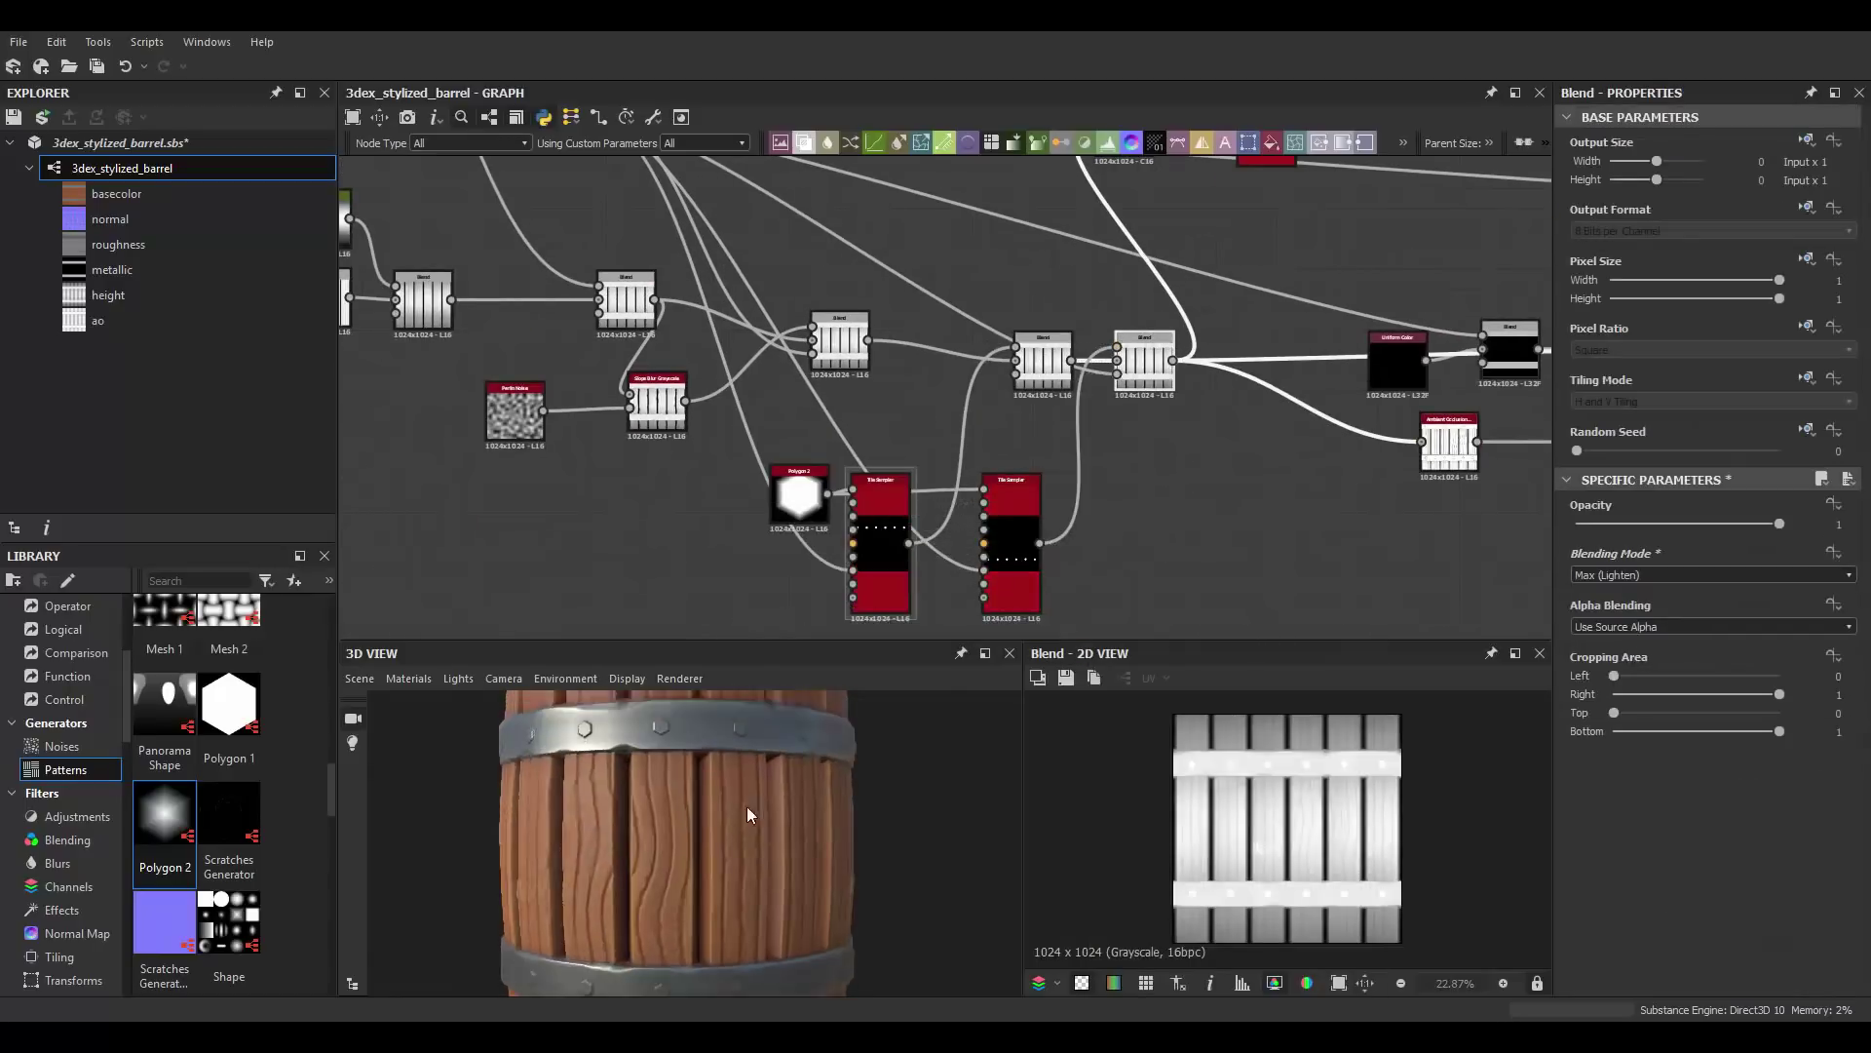
scroll(972, 358, down, 5)
scroll(972, 359, up, 2)
scroll(972, 358, up, 2)
middle_drag(616, 200, 740, 346)
right_click(741, 346)
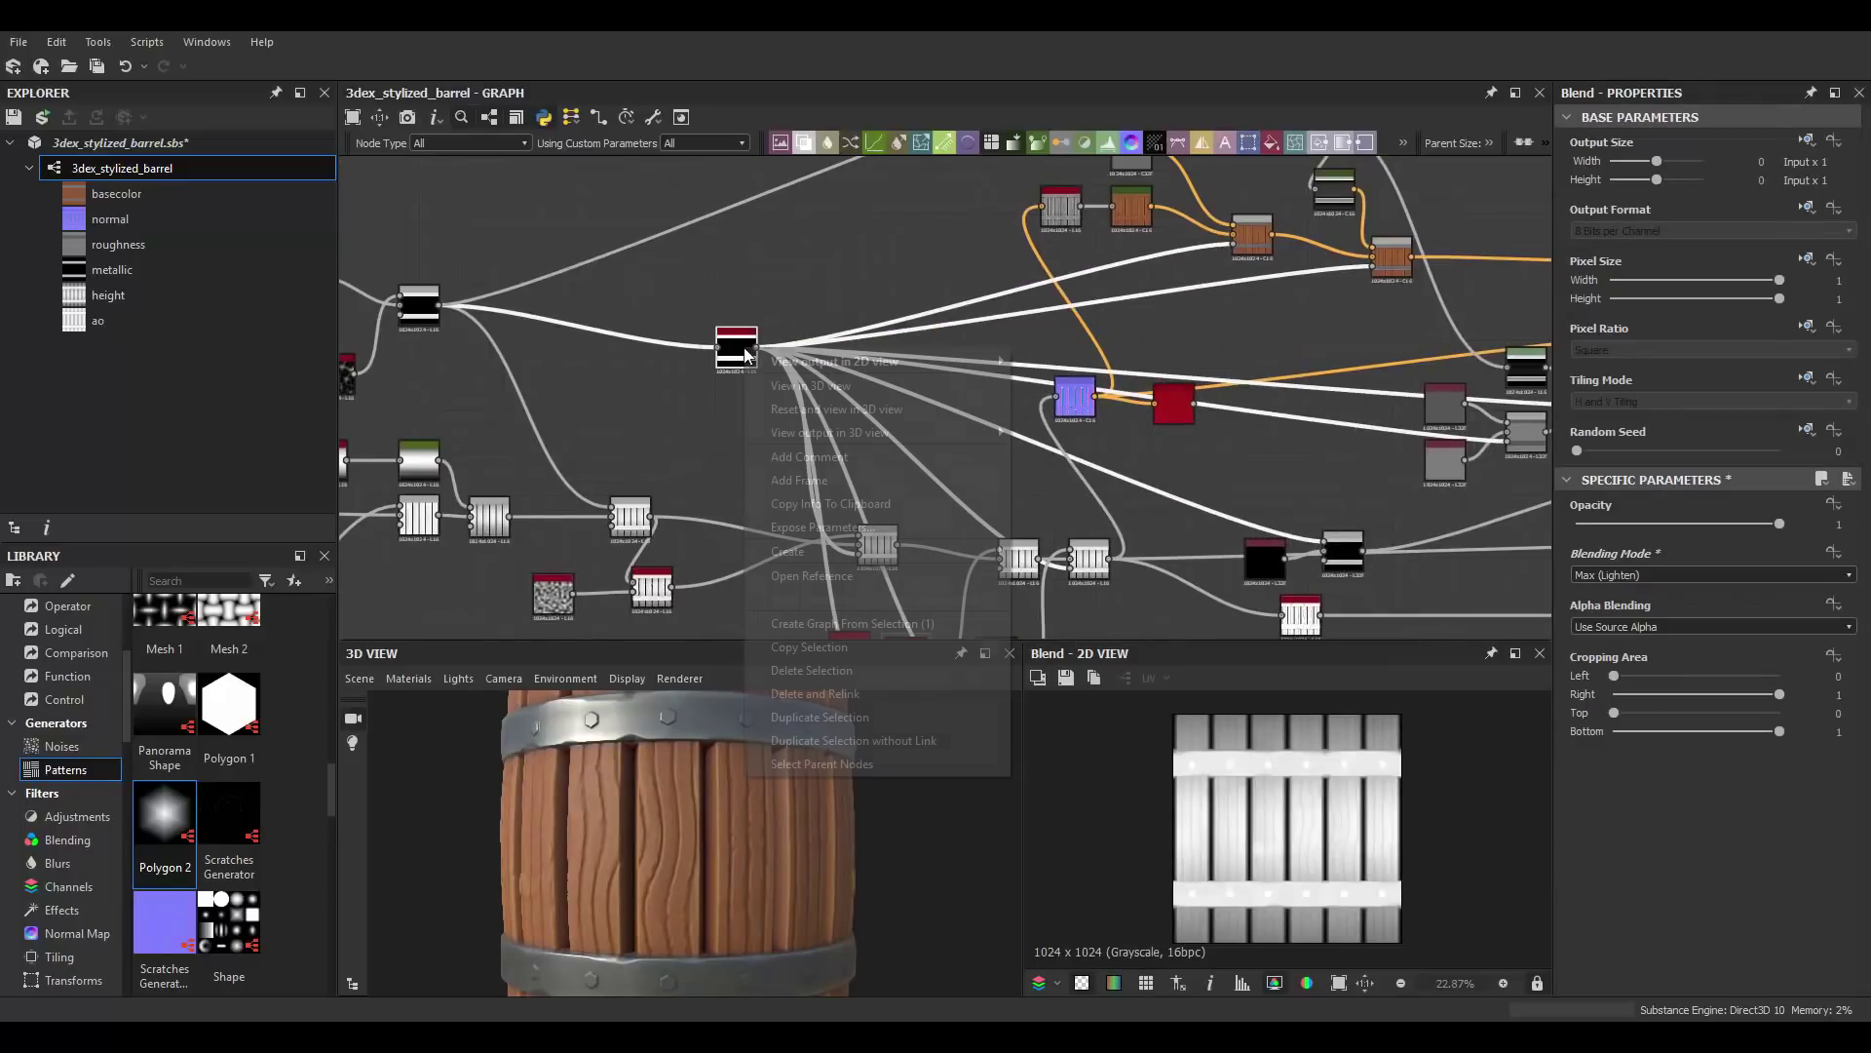
click(867, 421)
text(sk)
Step: Inspect the curvature and ambient occlusion nodes in the graph
scroll(952, 397, up, 2)
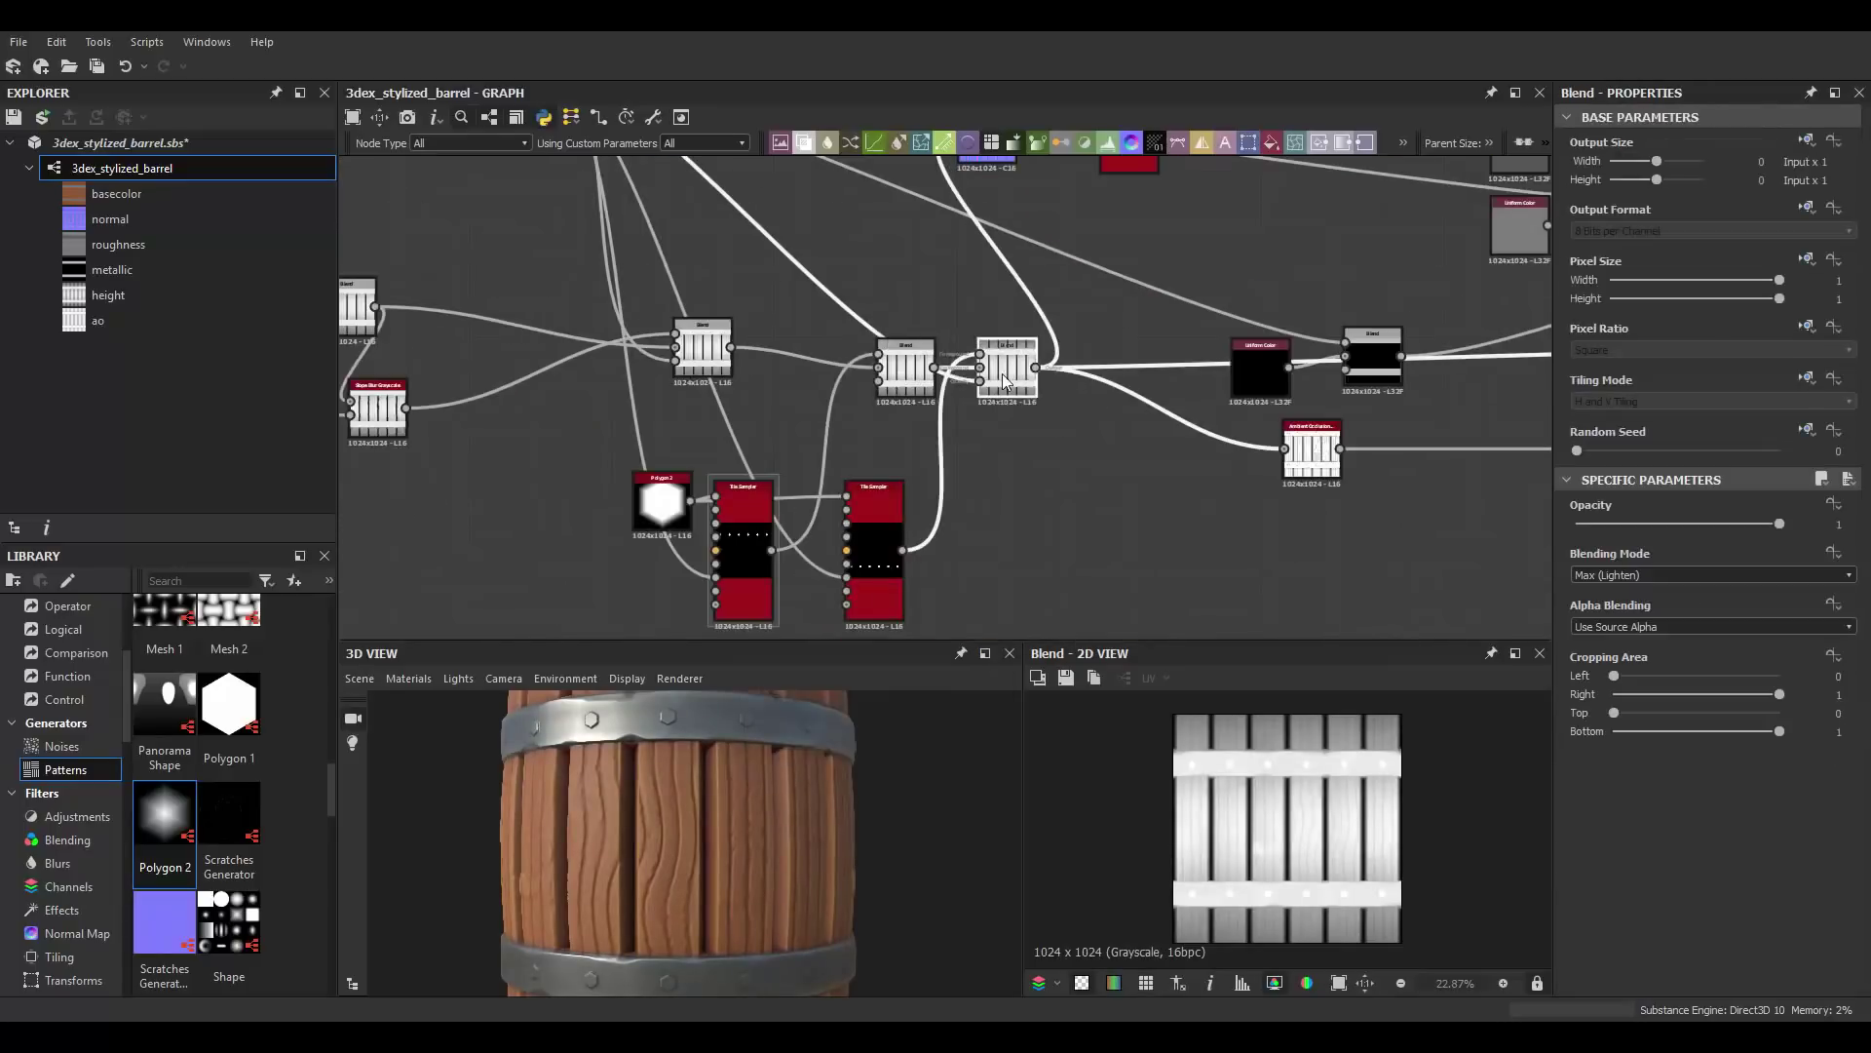
click(1030, 269)
middle_drag(1033, 273, 1086, 535)
scroll(1130, 458, down, 2)
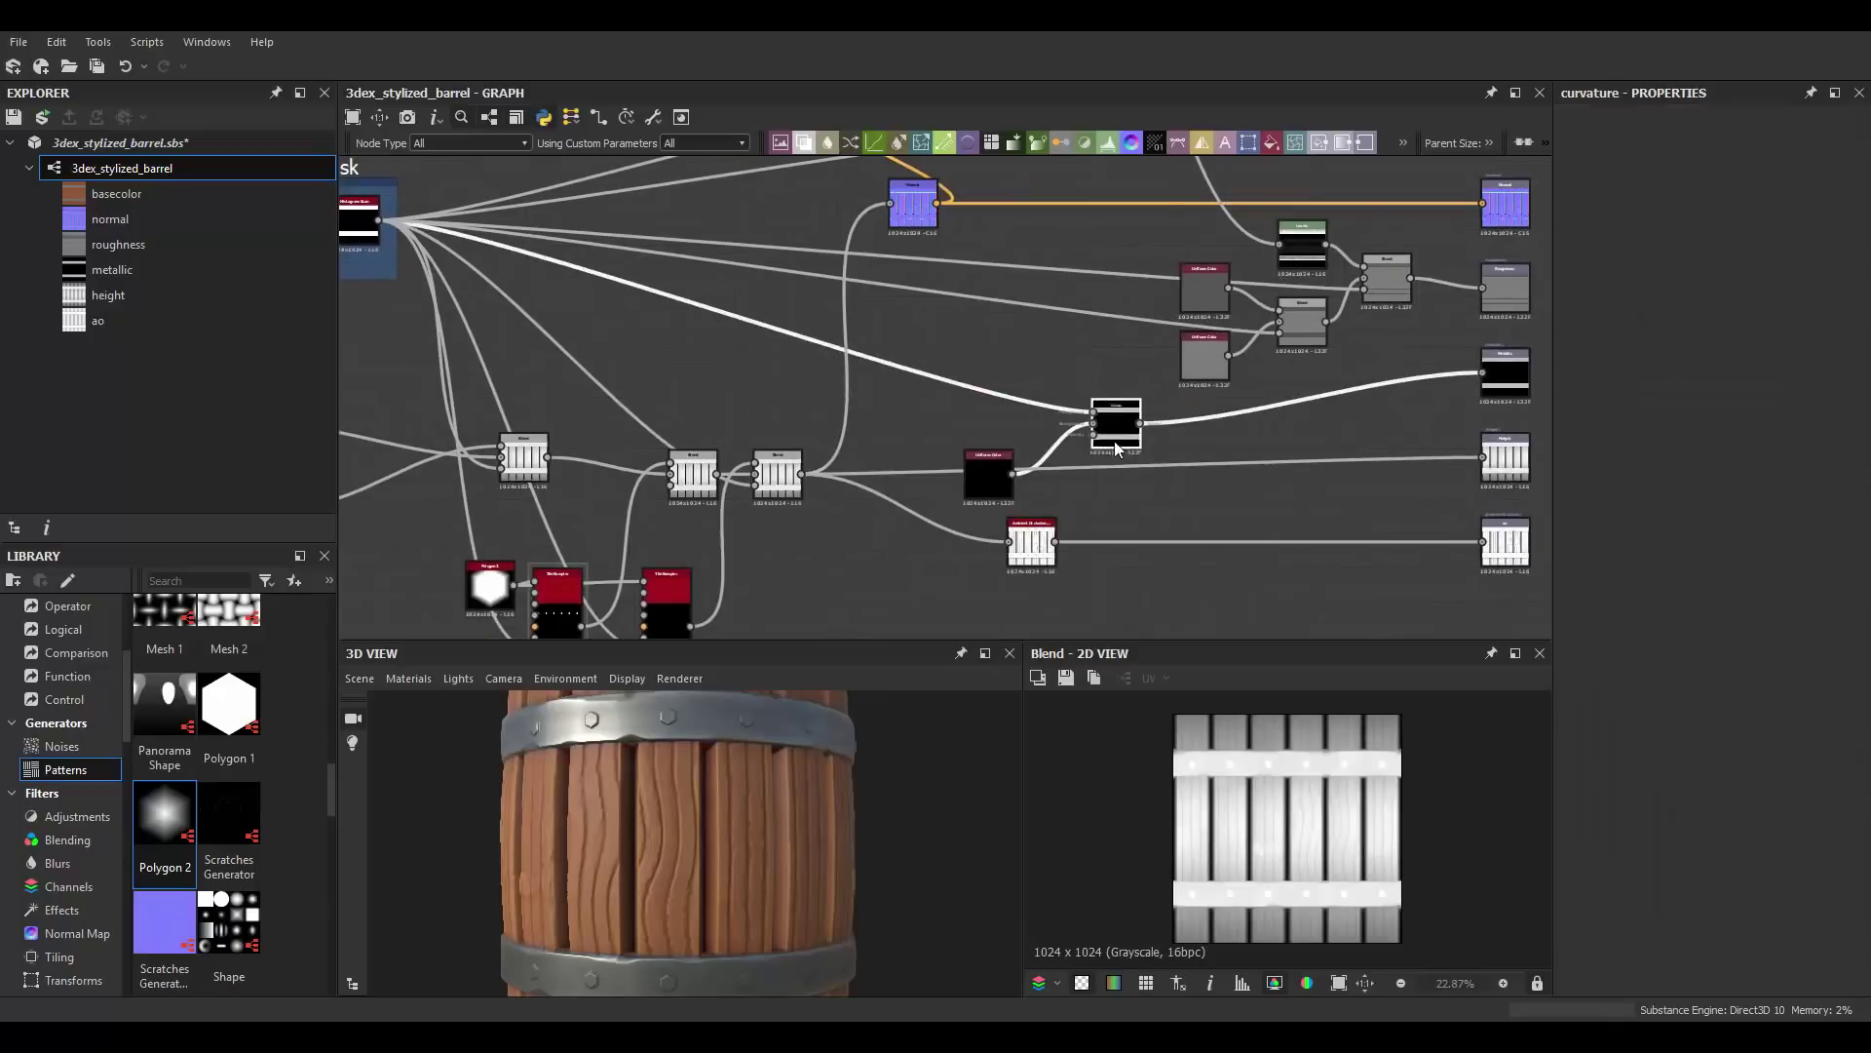
scroll(1255, 511, up, 1)
click(1255, 512)
scroll(717, 798, down, 3)
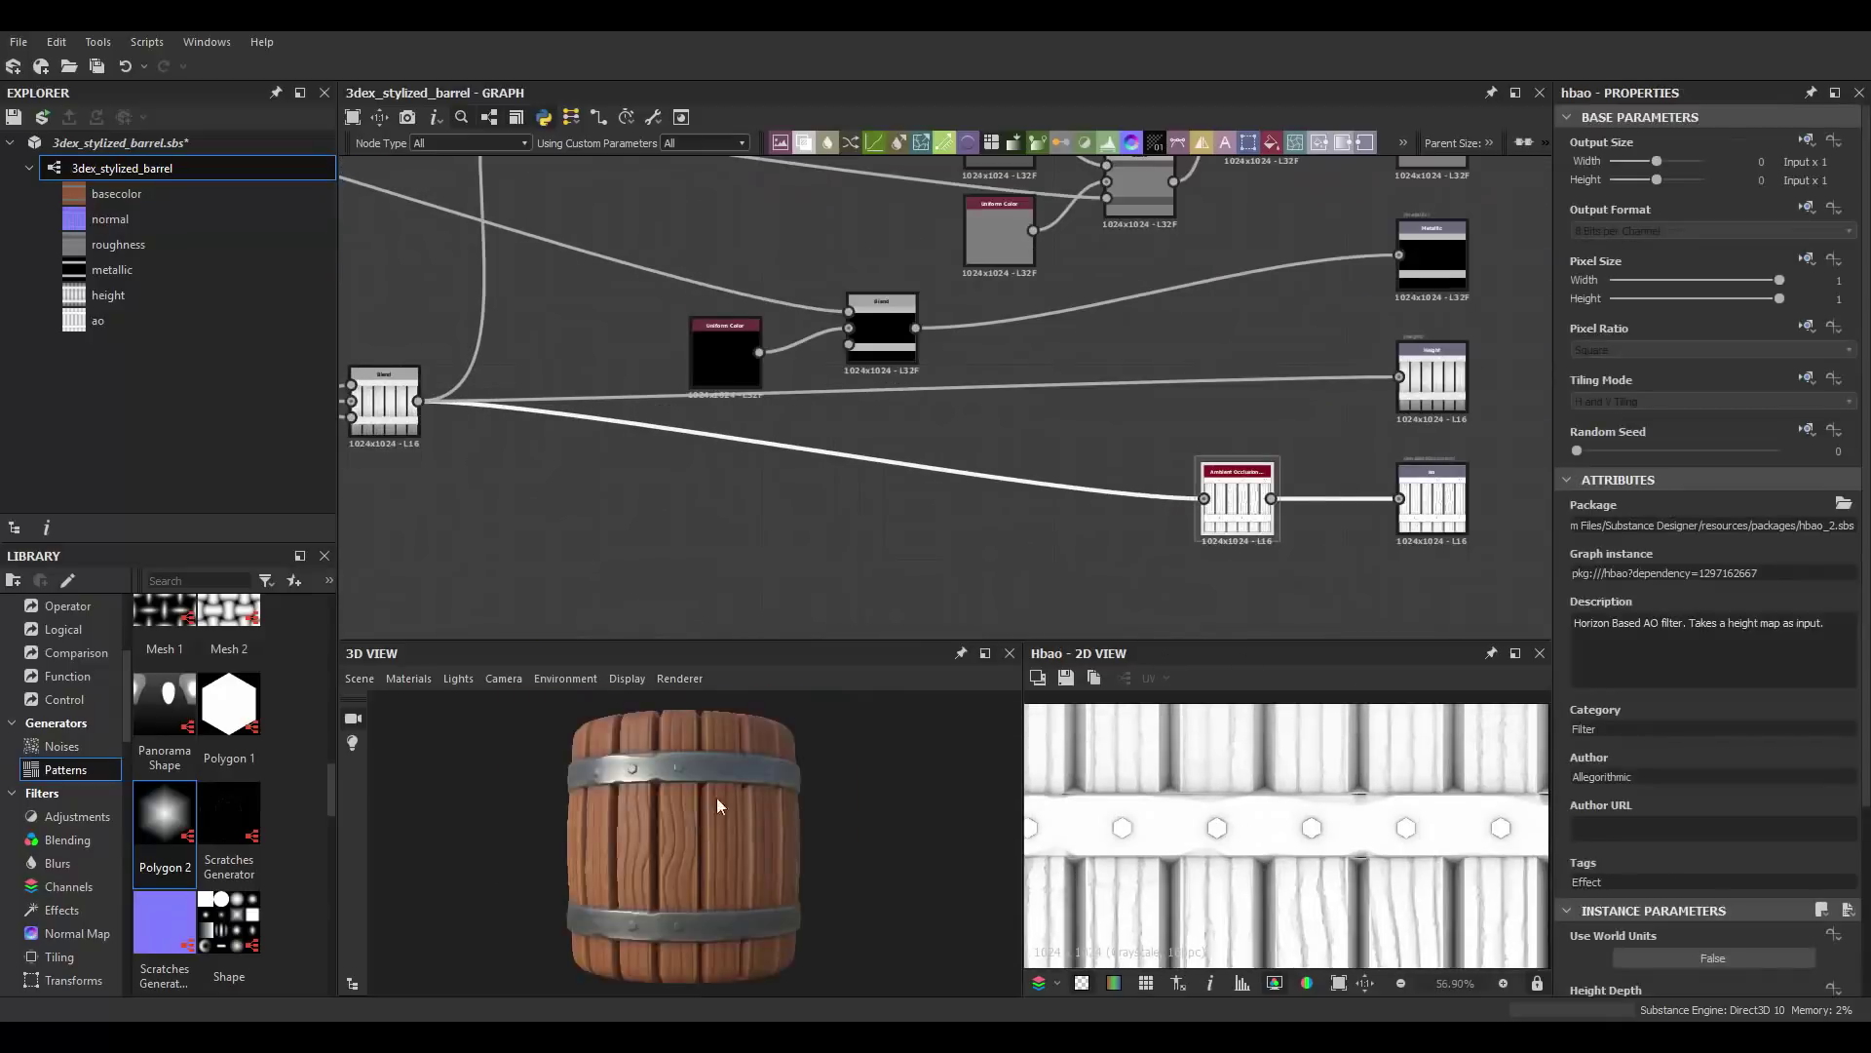
scroll(1152, 400, up, 2)
Step: Duplicate the wood Gradient Map and lighten the copy's right key, moved to 0.774
scroll(1166, 465, up, 2)
double_click(1165, 465)
scroll(784, 428, up, 2)
double_click(784, 429)
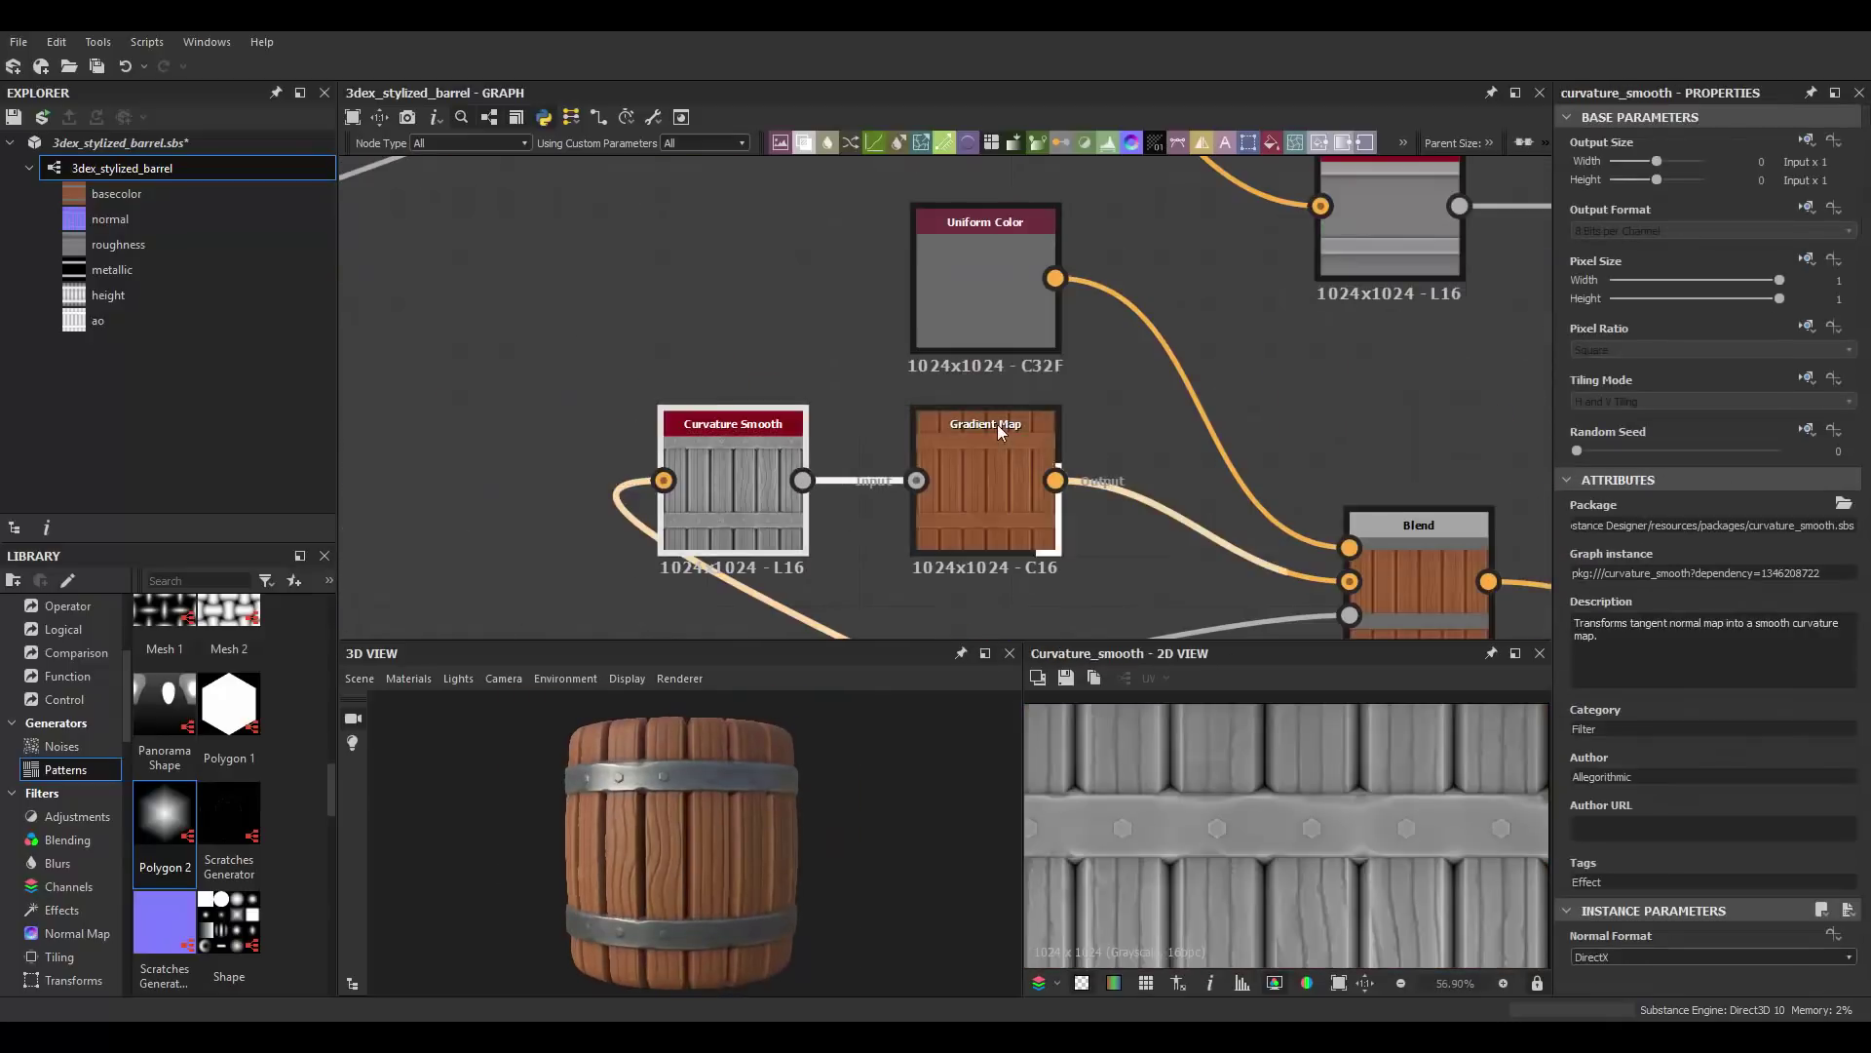
click(997, 424)
key(ctrl+d)
double_click(1135, 322)
click(1805, 636)
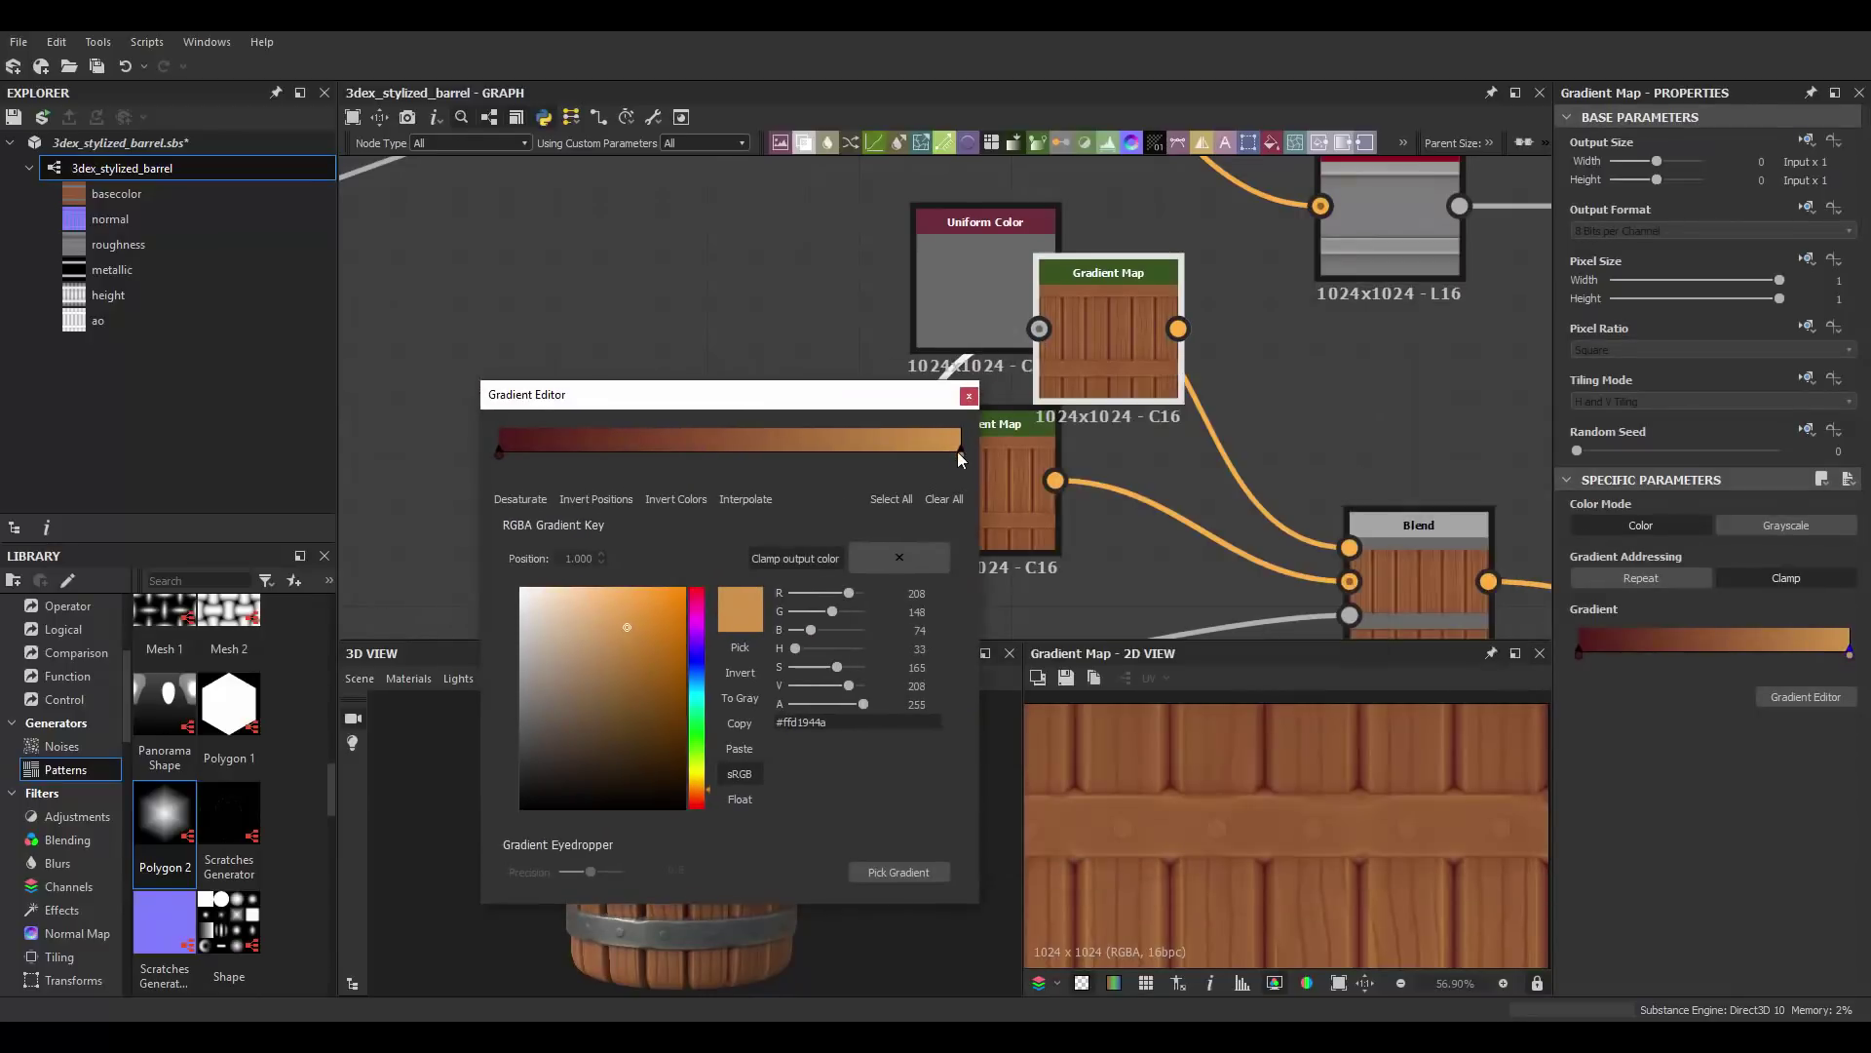
drag(558, 653, 558, 648)
drag(961, 451, 856, 451)
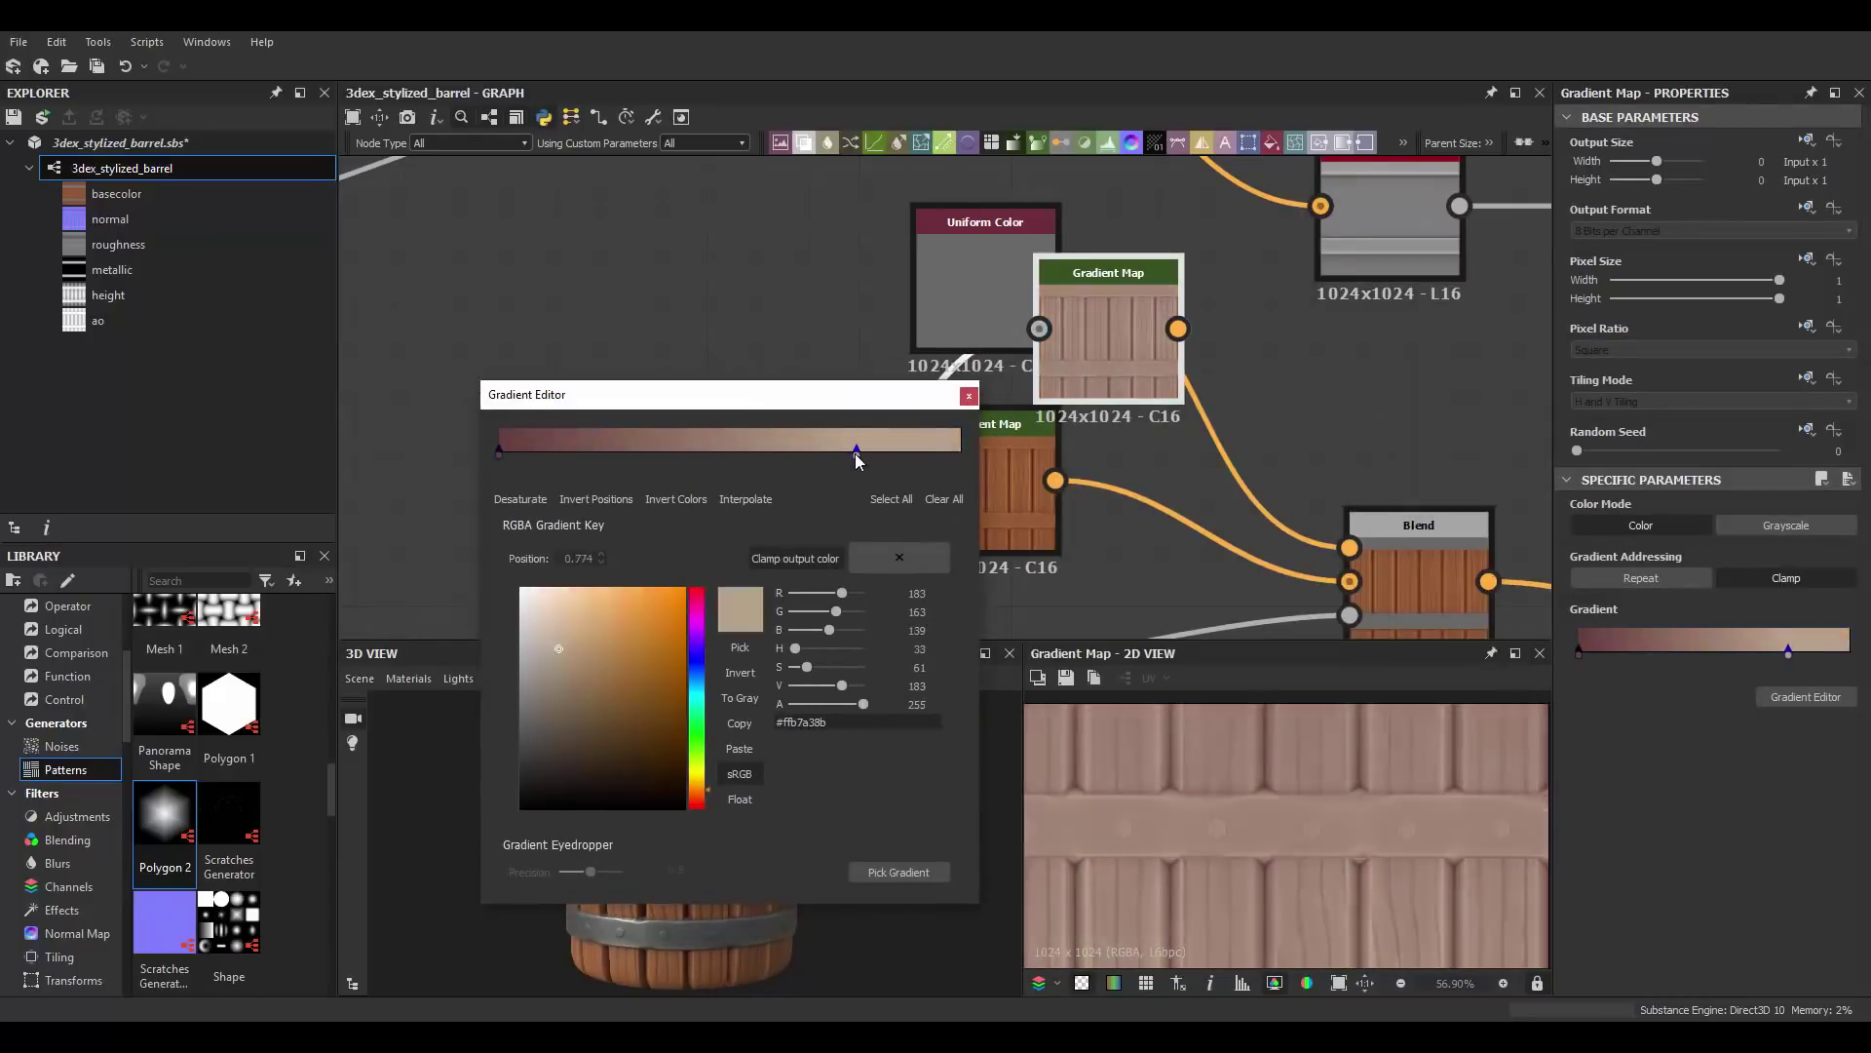
click(968, 394)
Step: Delete Uniform Color, put the gradient copy in its place, and tint its right key pale green
middle_drag(780, 293, 704, 287)
click(936, 273)
key(Delete)
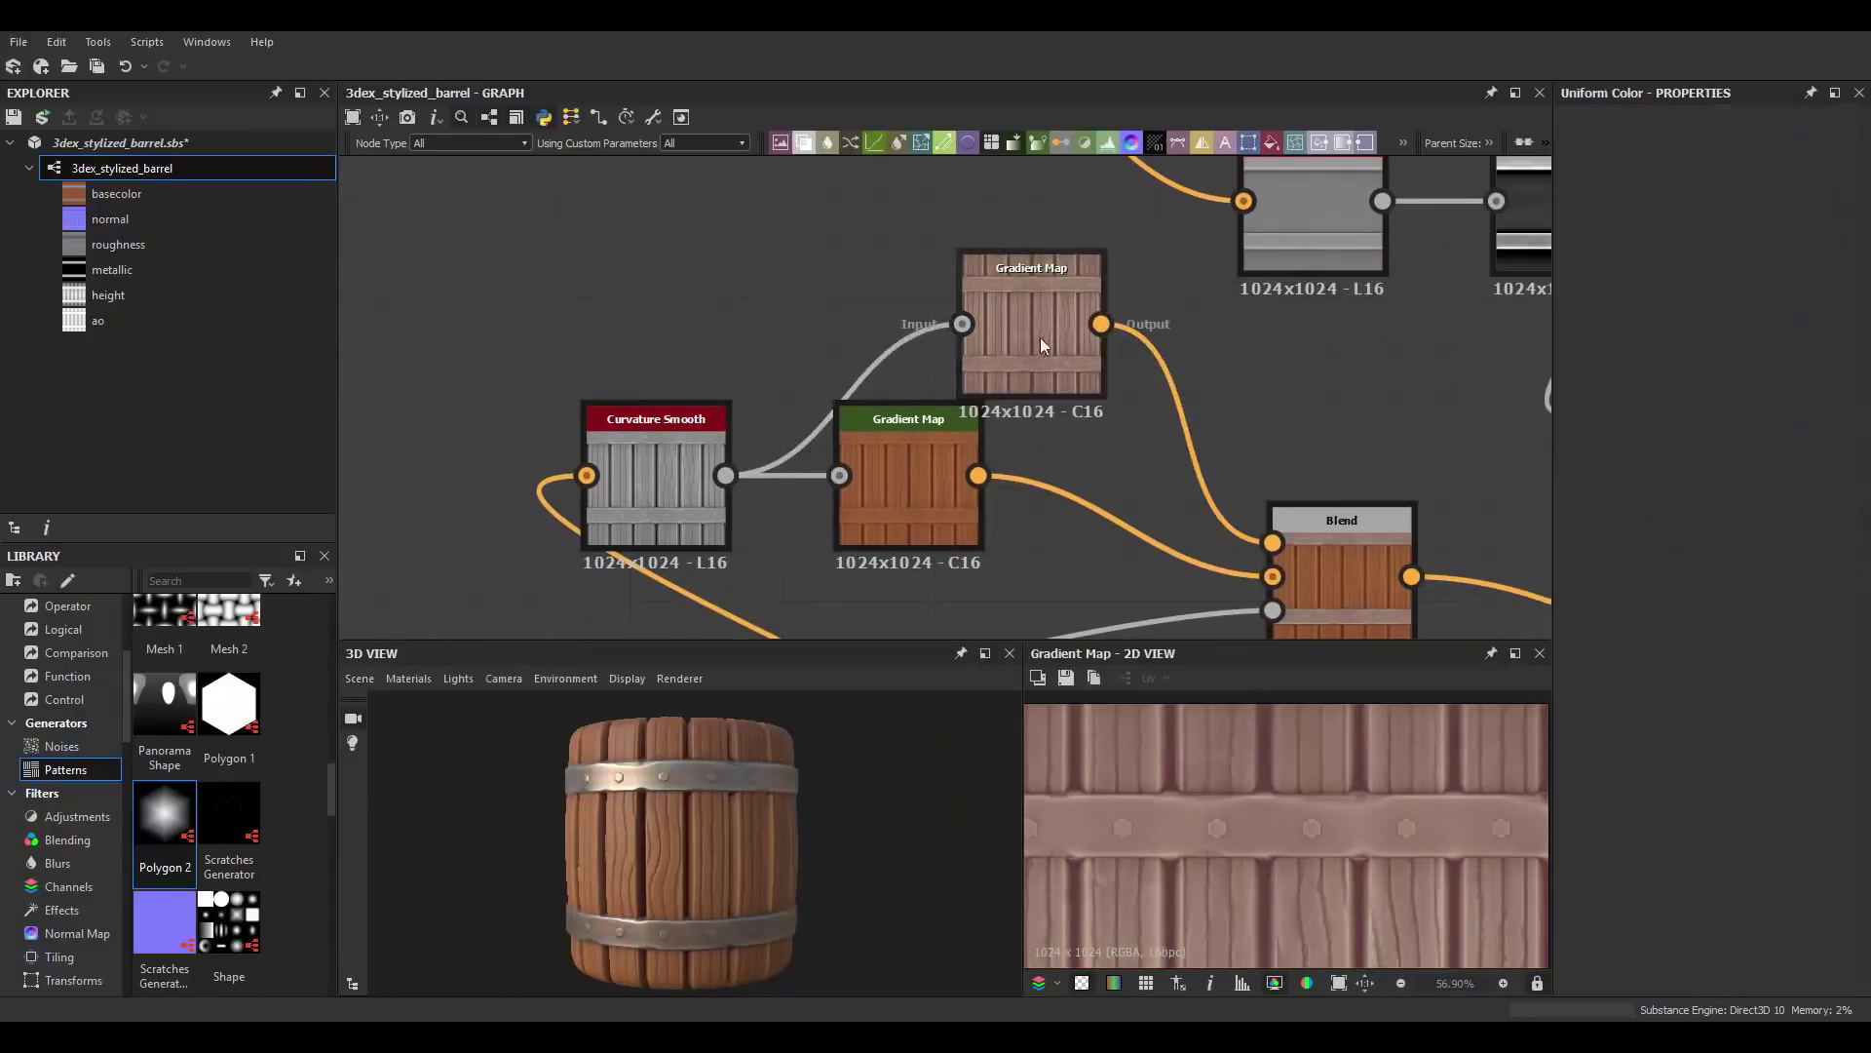
drag(1039, 337, 960, 302)
click(1805, 696)
drag(682, 389, 340, 347)
drag(354, 561, 358, 712)
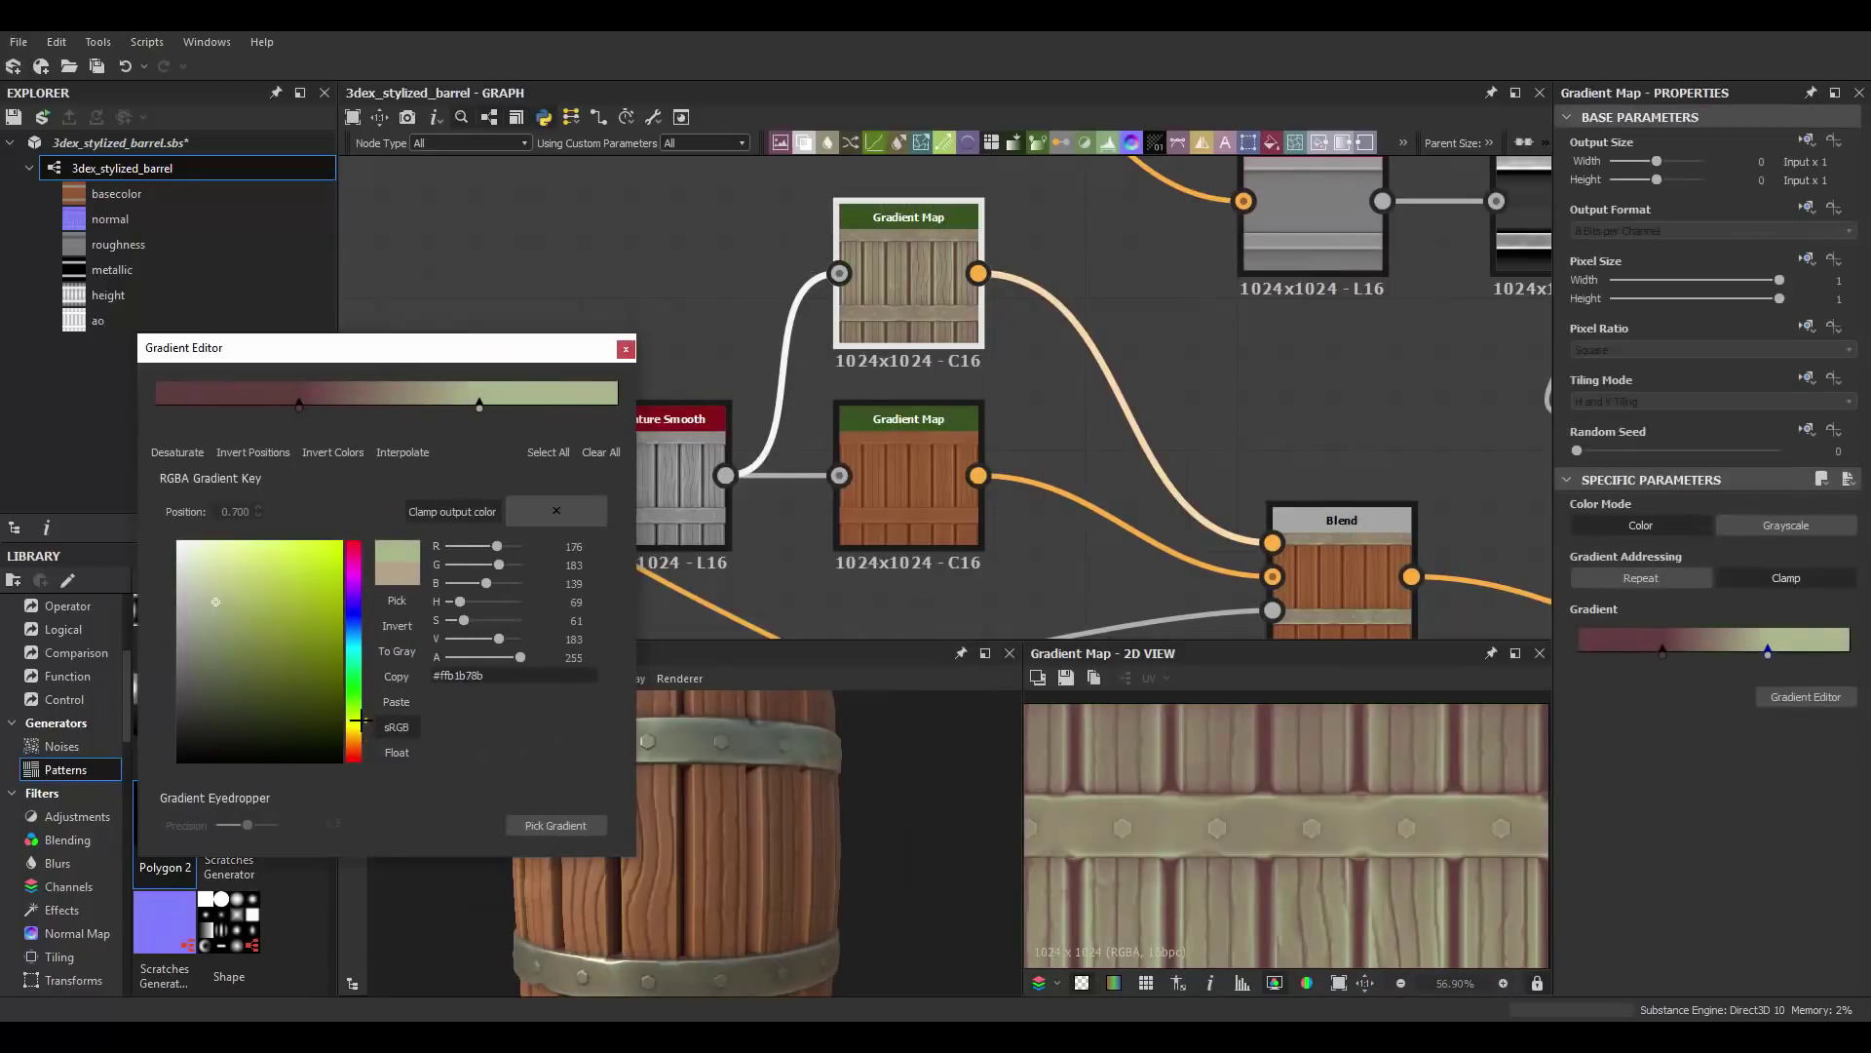
Step: Nudge the wood gradient's dark red key slightly left
click(865, 445)
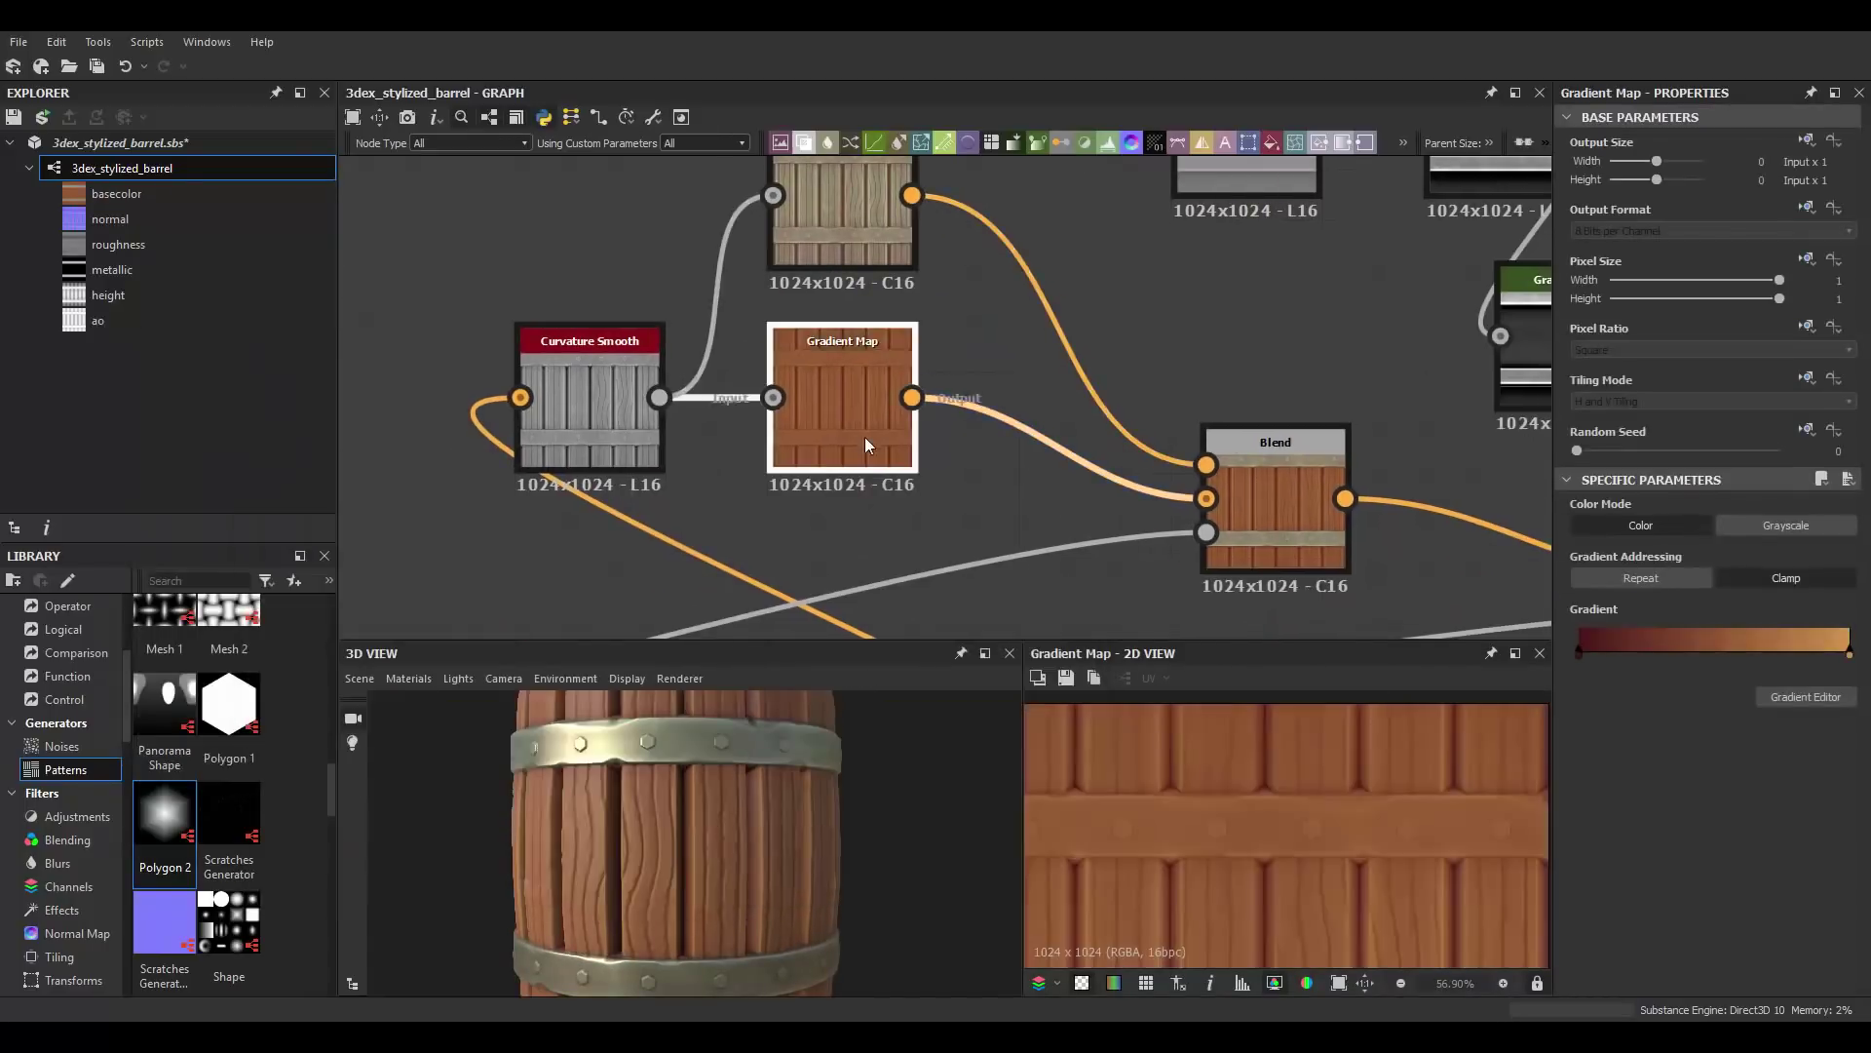
click(1806, 696)
drag(974, 368, 1253, 332)
click(1073, 390)
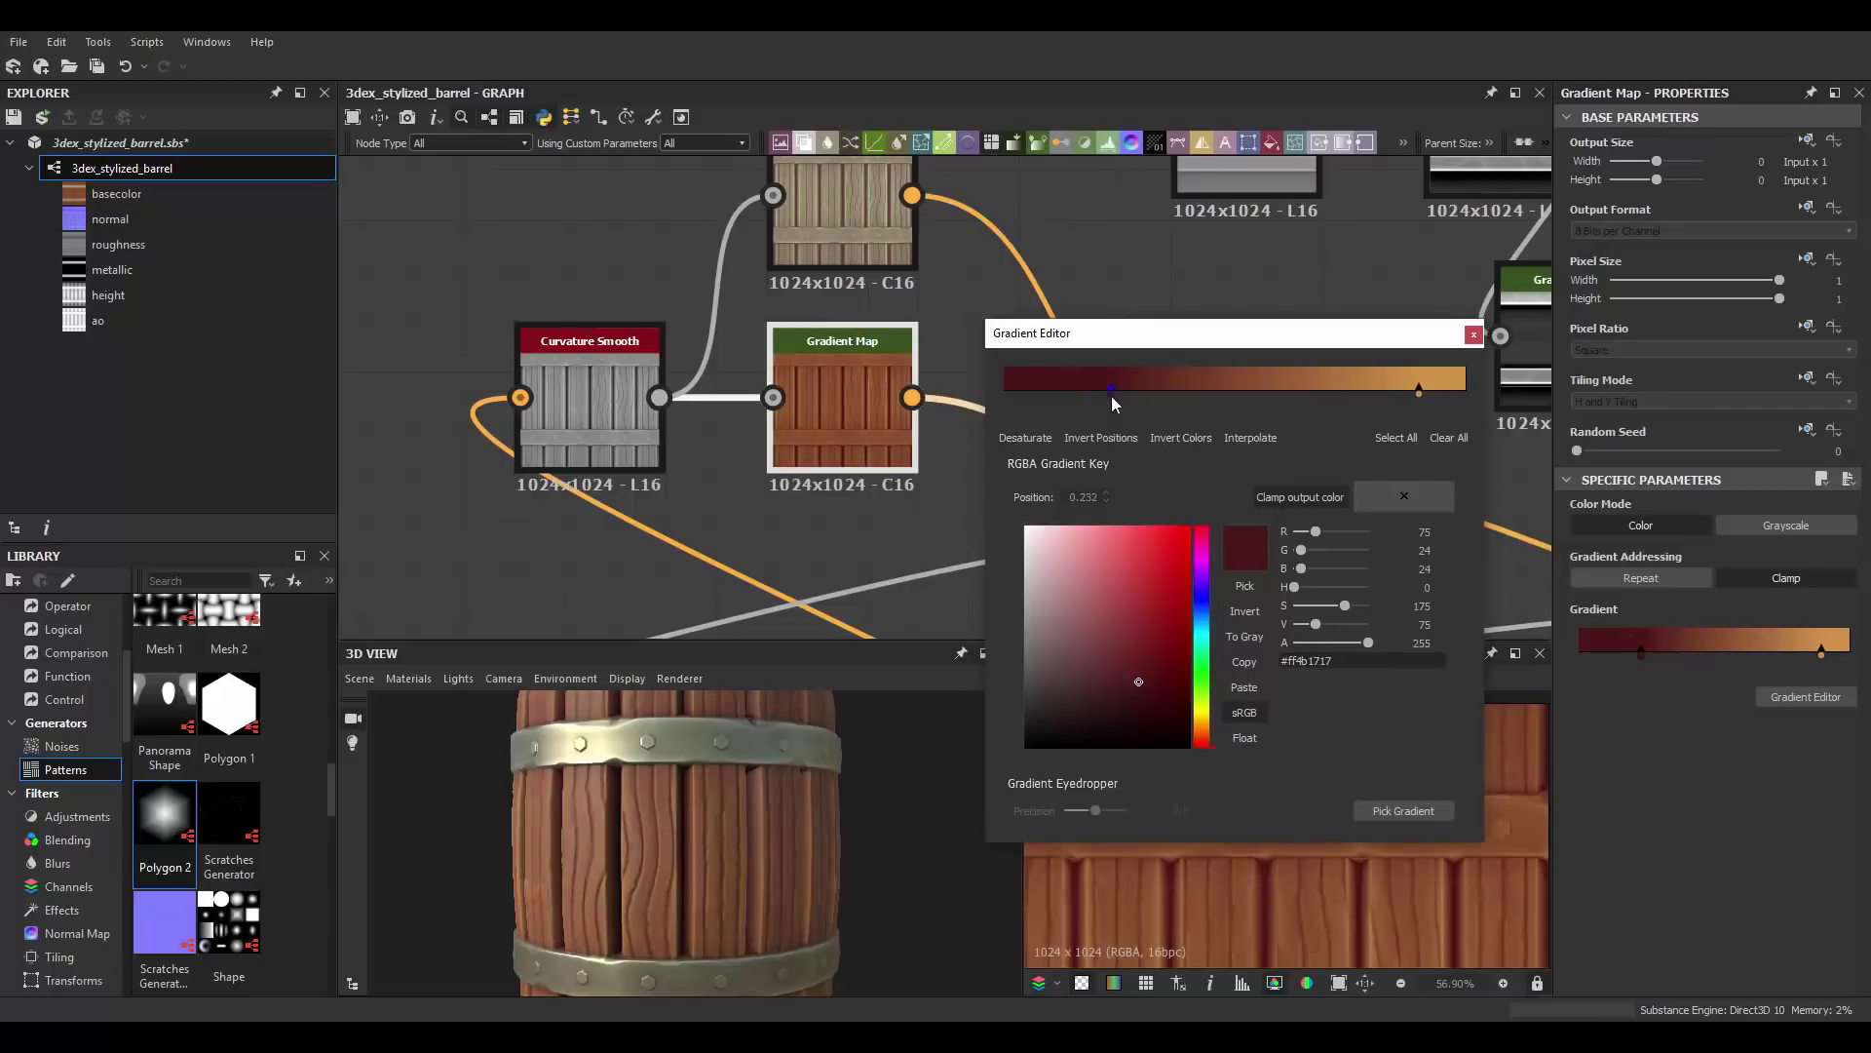
drag(1114, 403, 1110, 402)
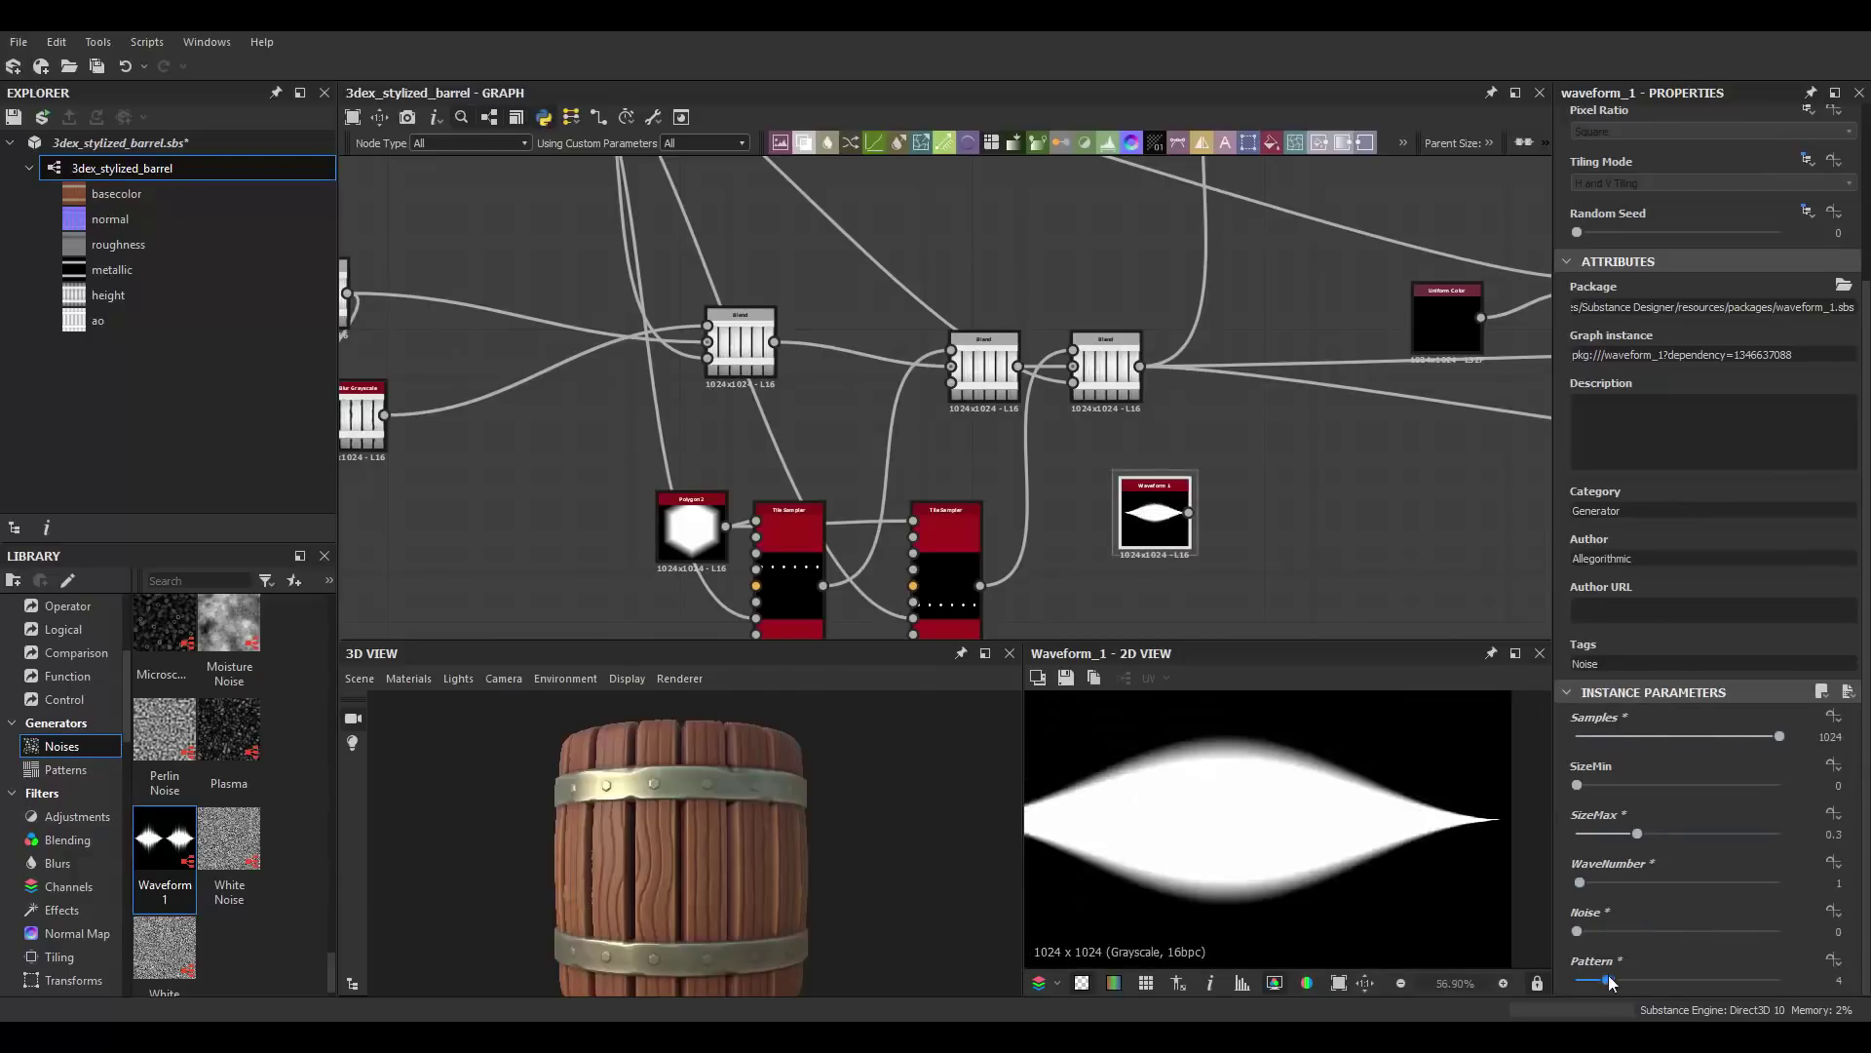
Step: Chain a Bevel (distance -0.13) and a Tile Sampler with an Invert Grayscale mask after Waveform 1
text(bevel)
key(Return)
drag(1664, 740, 1661, 733)
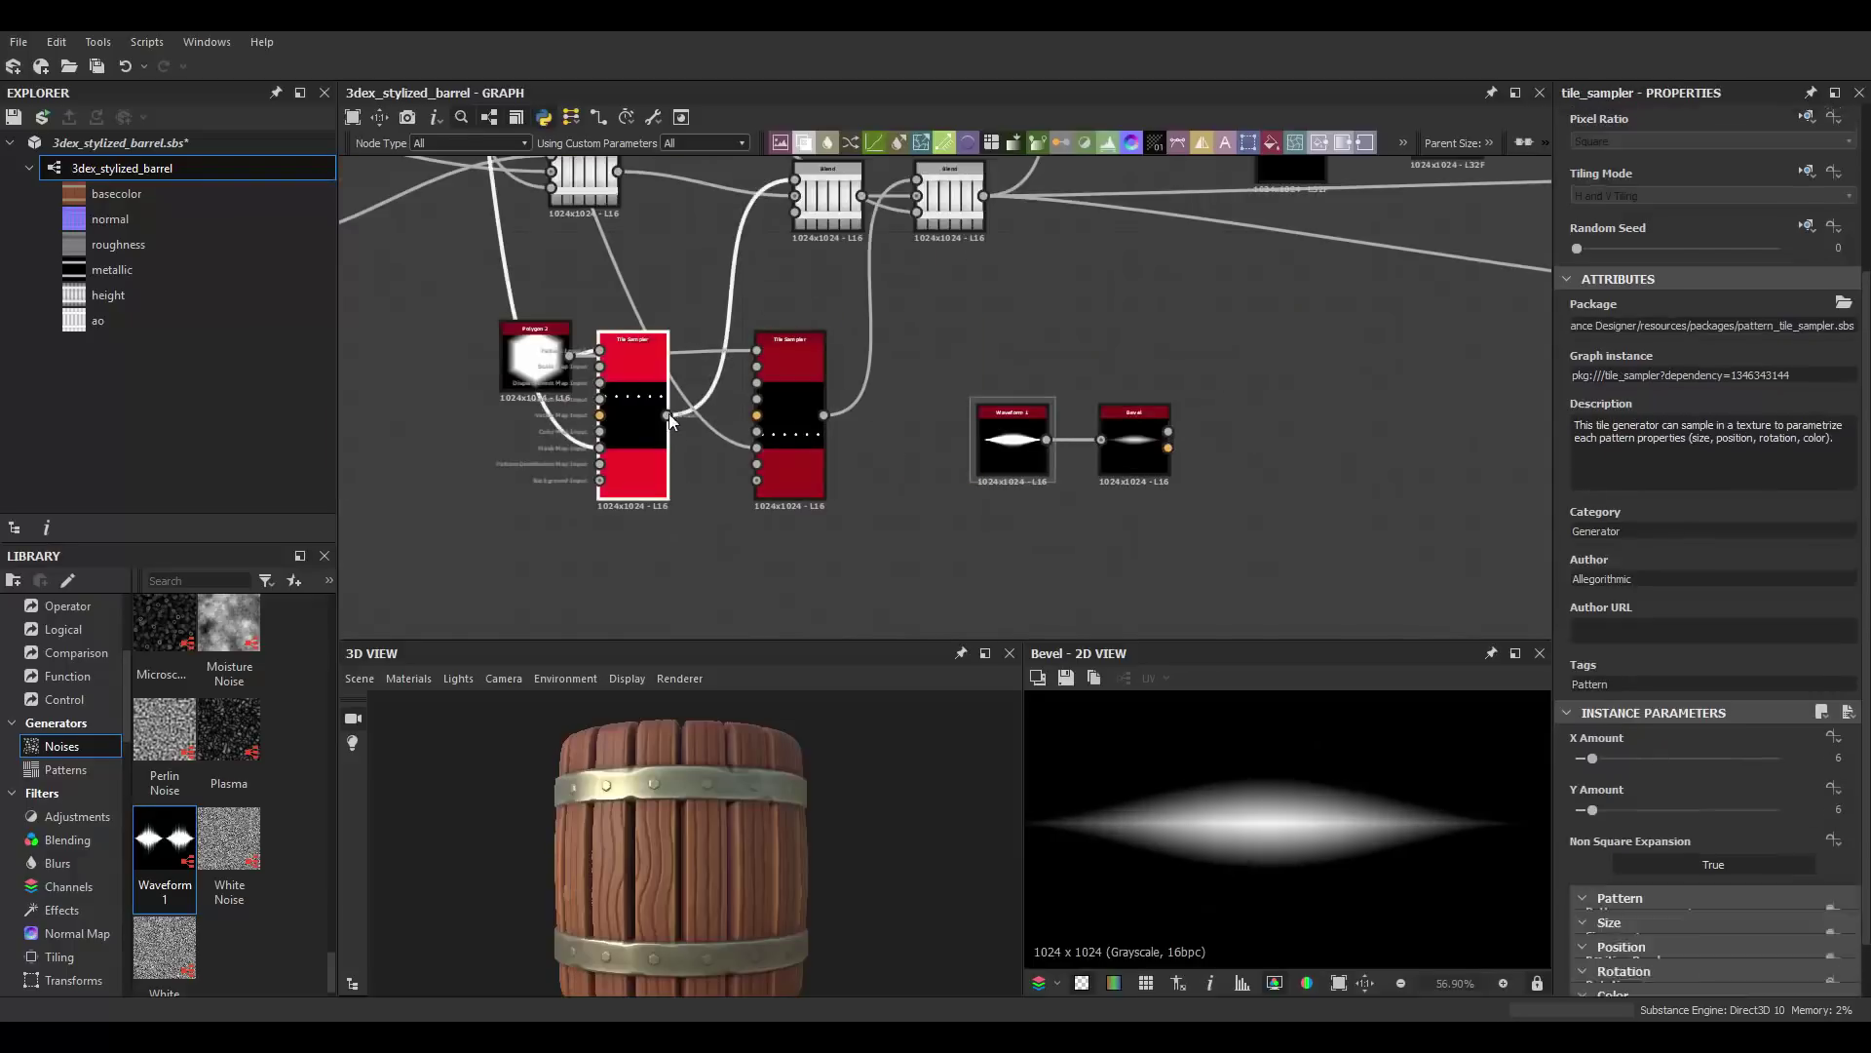
mouse_move(1292, 468)
mouse_down()
mouse_move(1424, 483)
mouse_move(1296, 519)
mouse_up()
click(1306, 443)
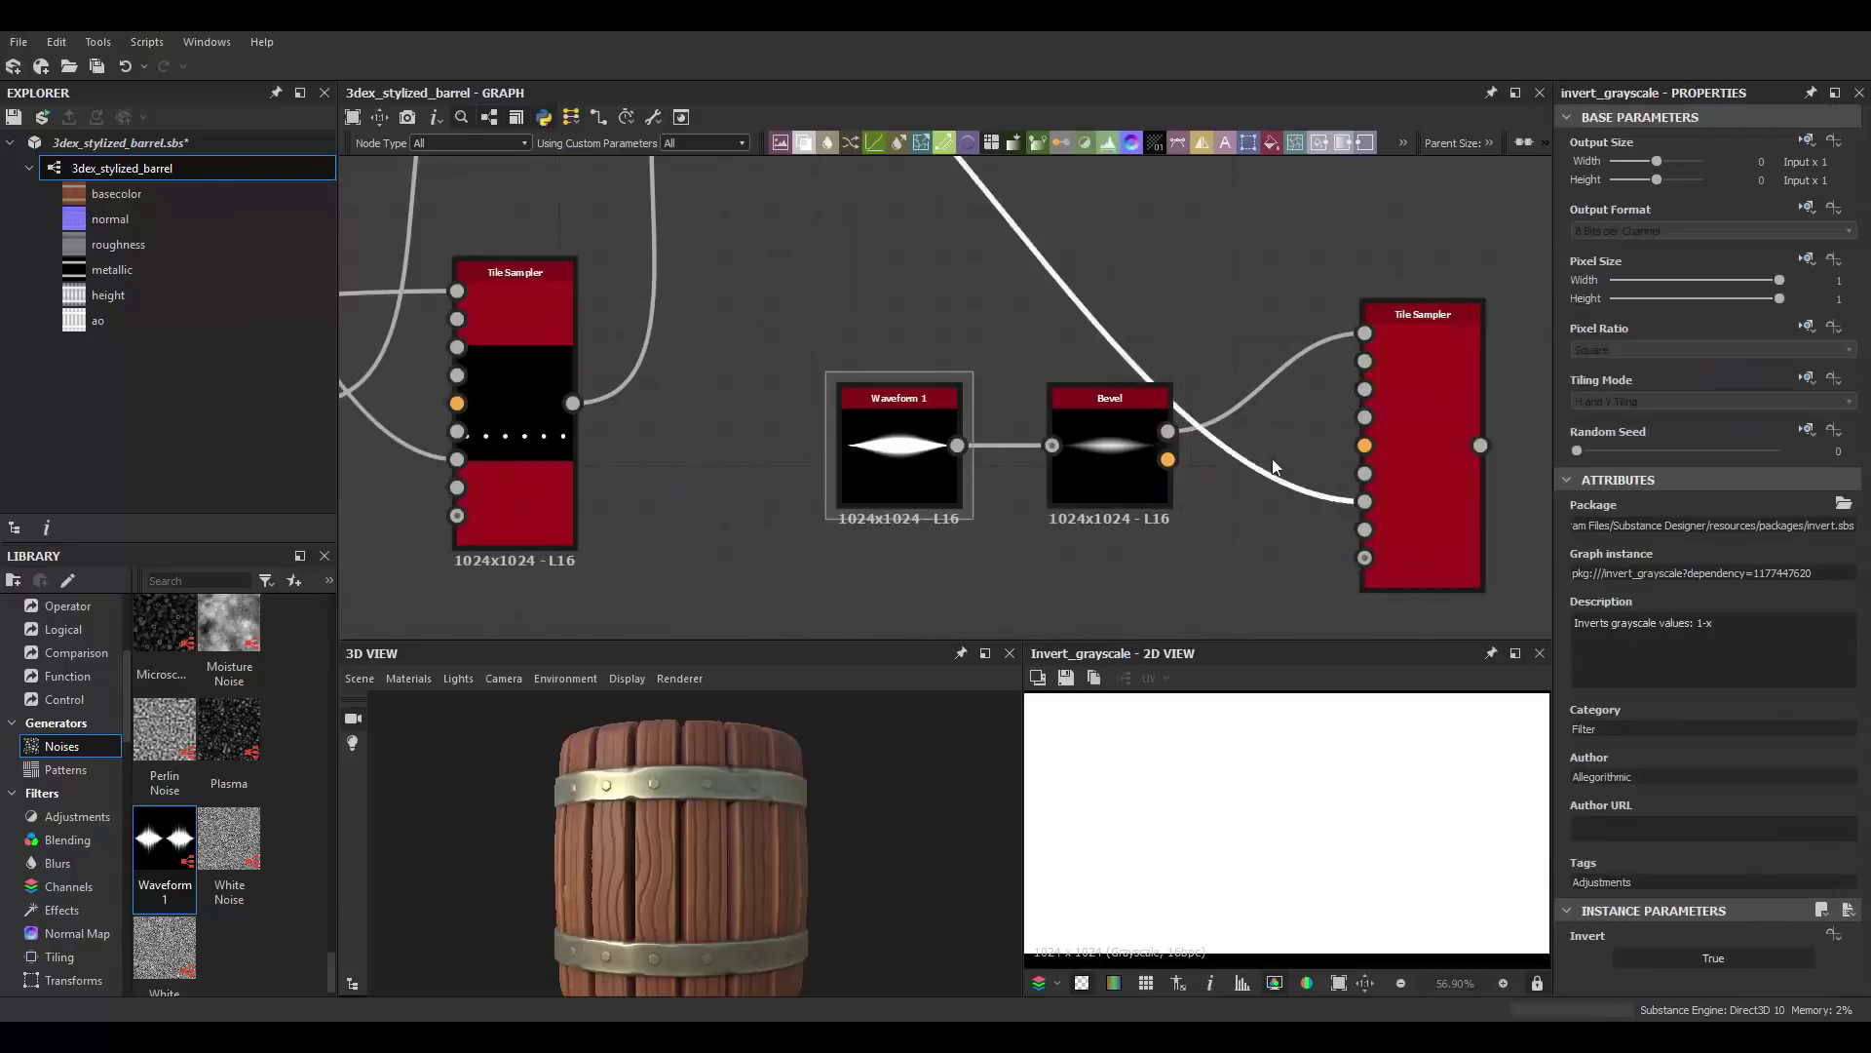
drag(1269, 357, 1234, 427)
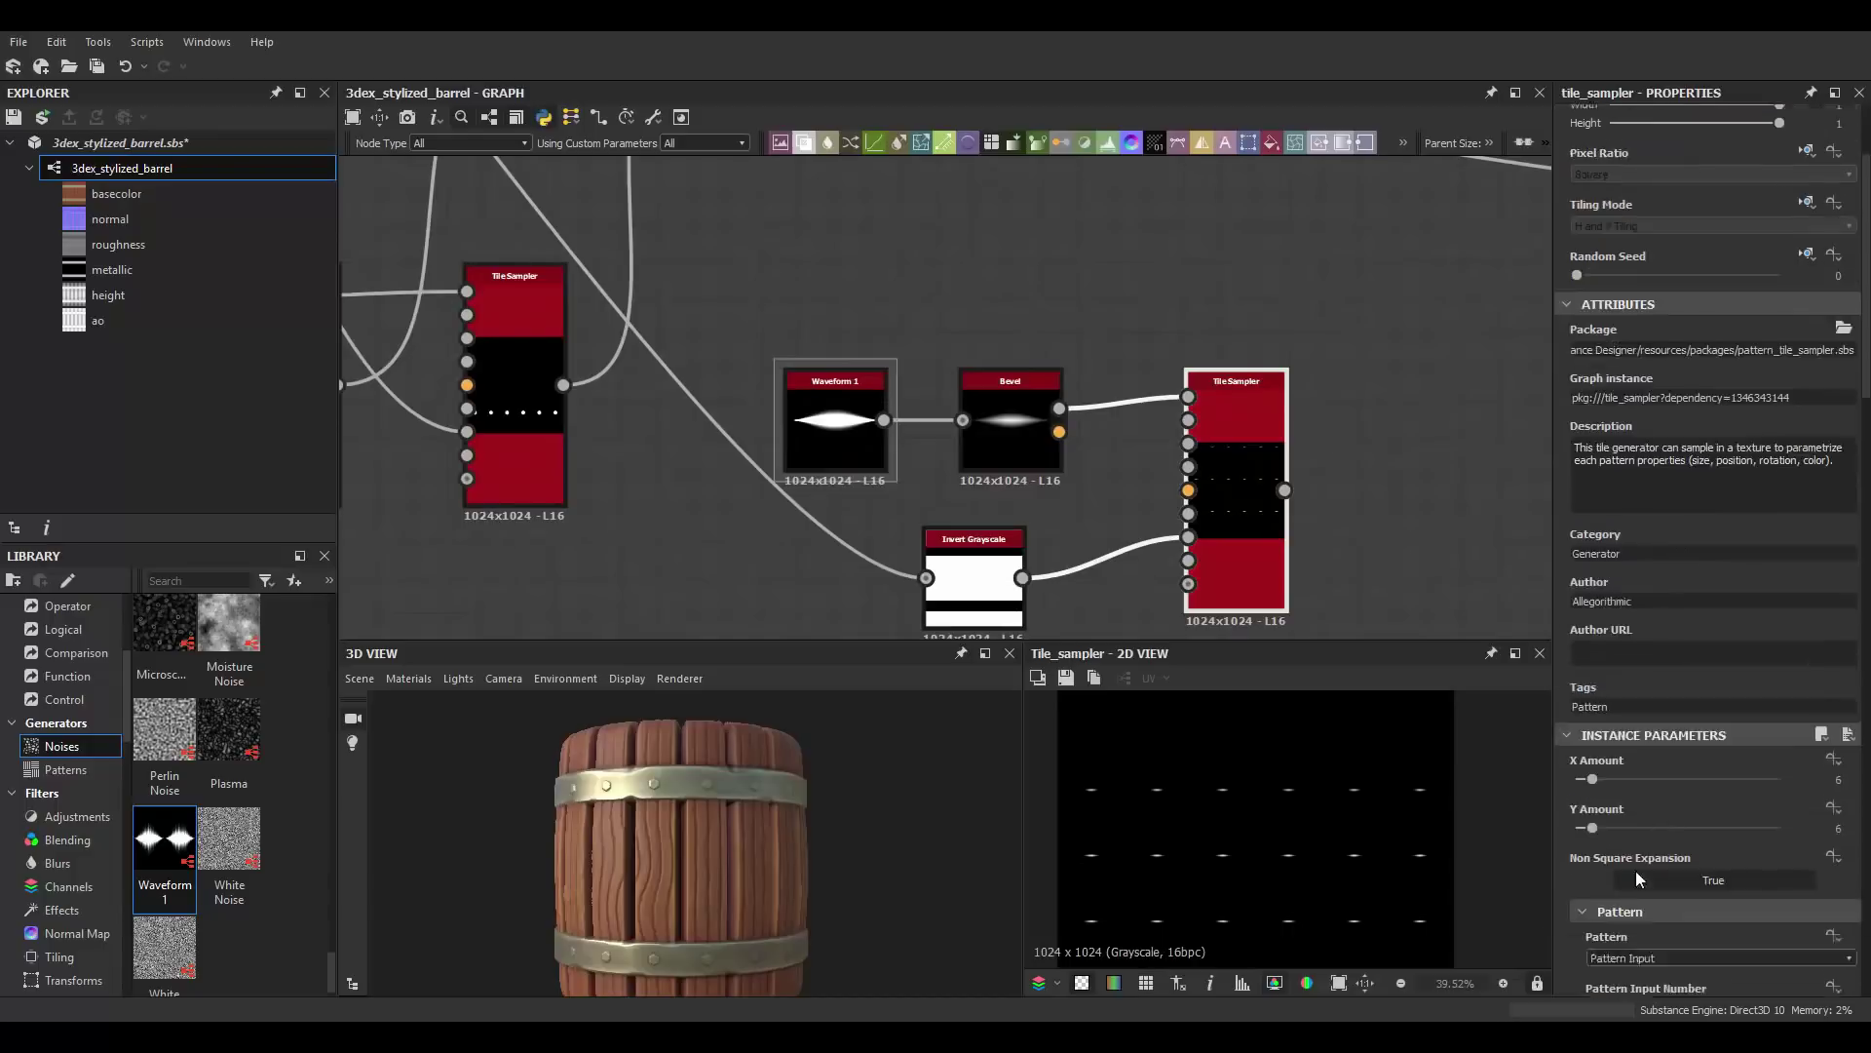
Step: Raise the Tile Sampler's Rotation, Scale and Position Random values to scatter the streaks
scroll(1684, 864, down, 3)
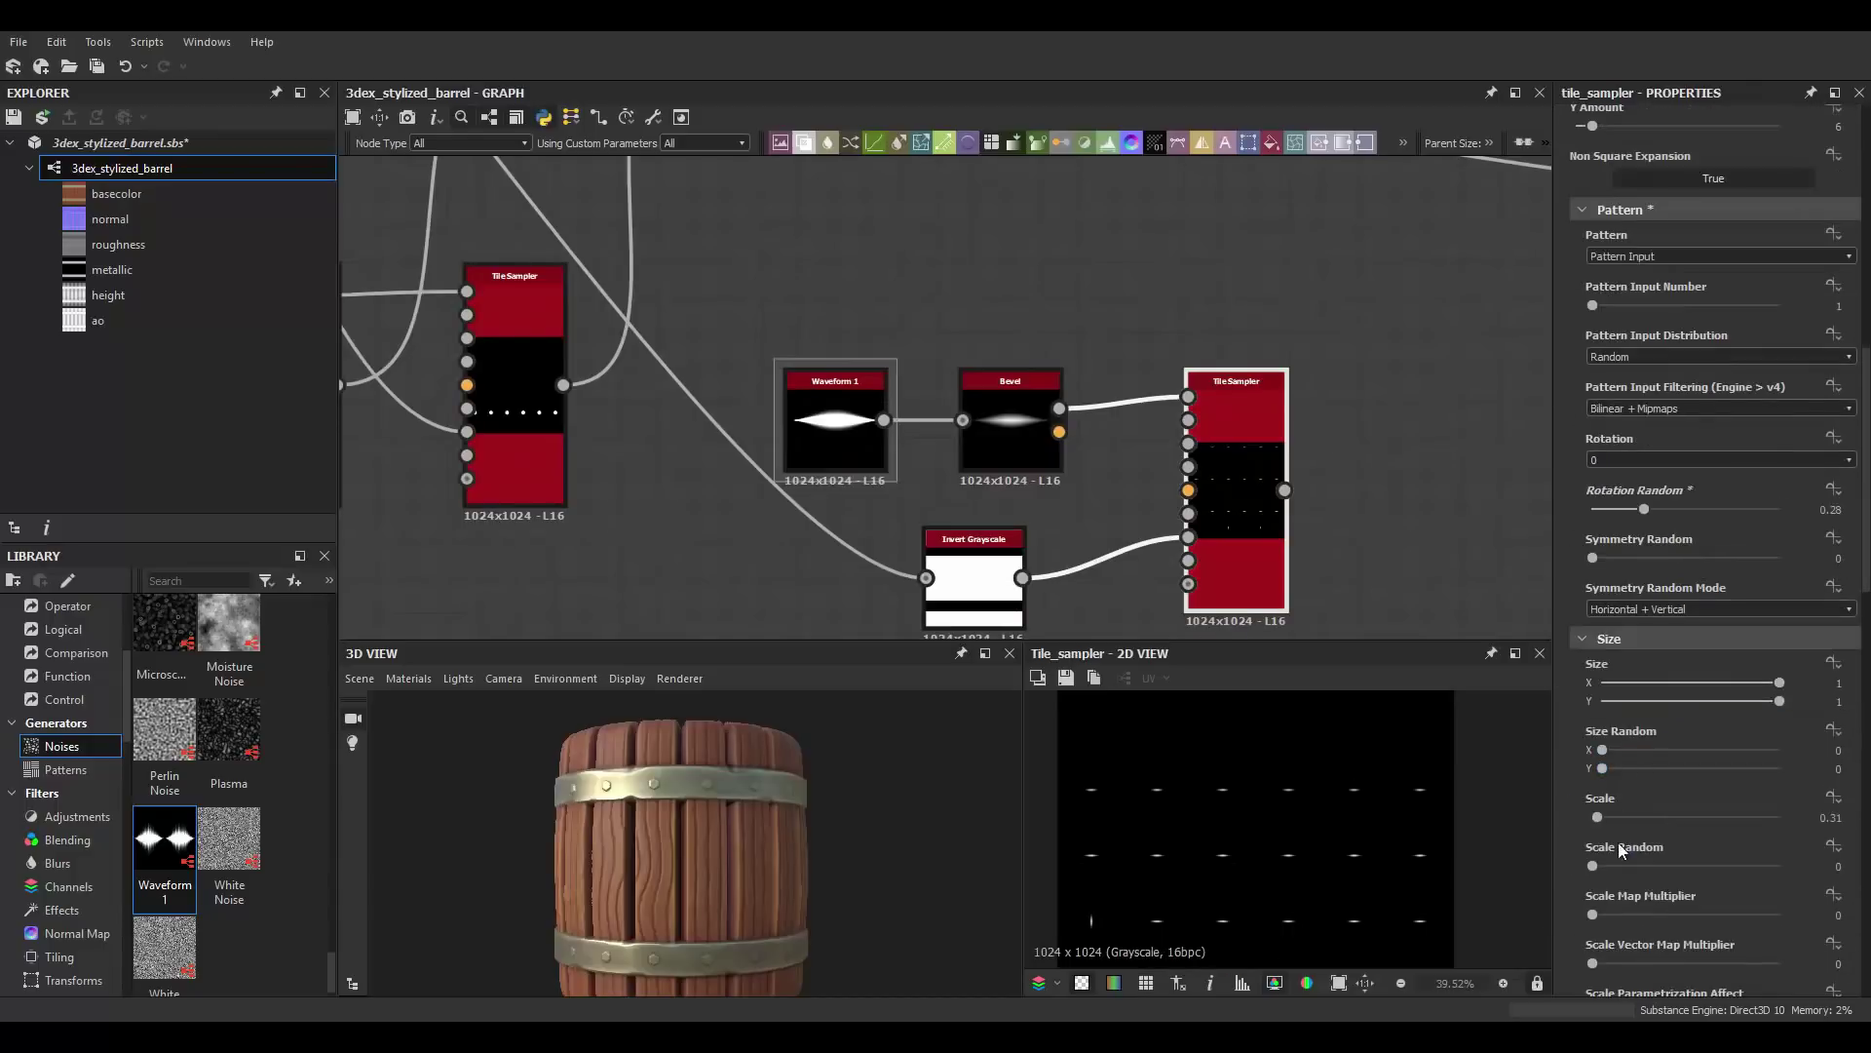
scroll(1664, 834, down, 1)
mouse_move(1693, 775)
mouse_down()
mouse_move(1628, 770)
mouse_move(1684, 749)
mouse_move(1607, 738)
mouse_up()
scroll(1657, 751, down, 2)
scroll(1600, 738, down, 3)
drag(1645, 891, 1721, 891)
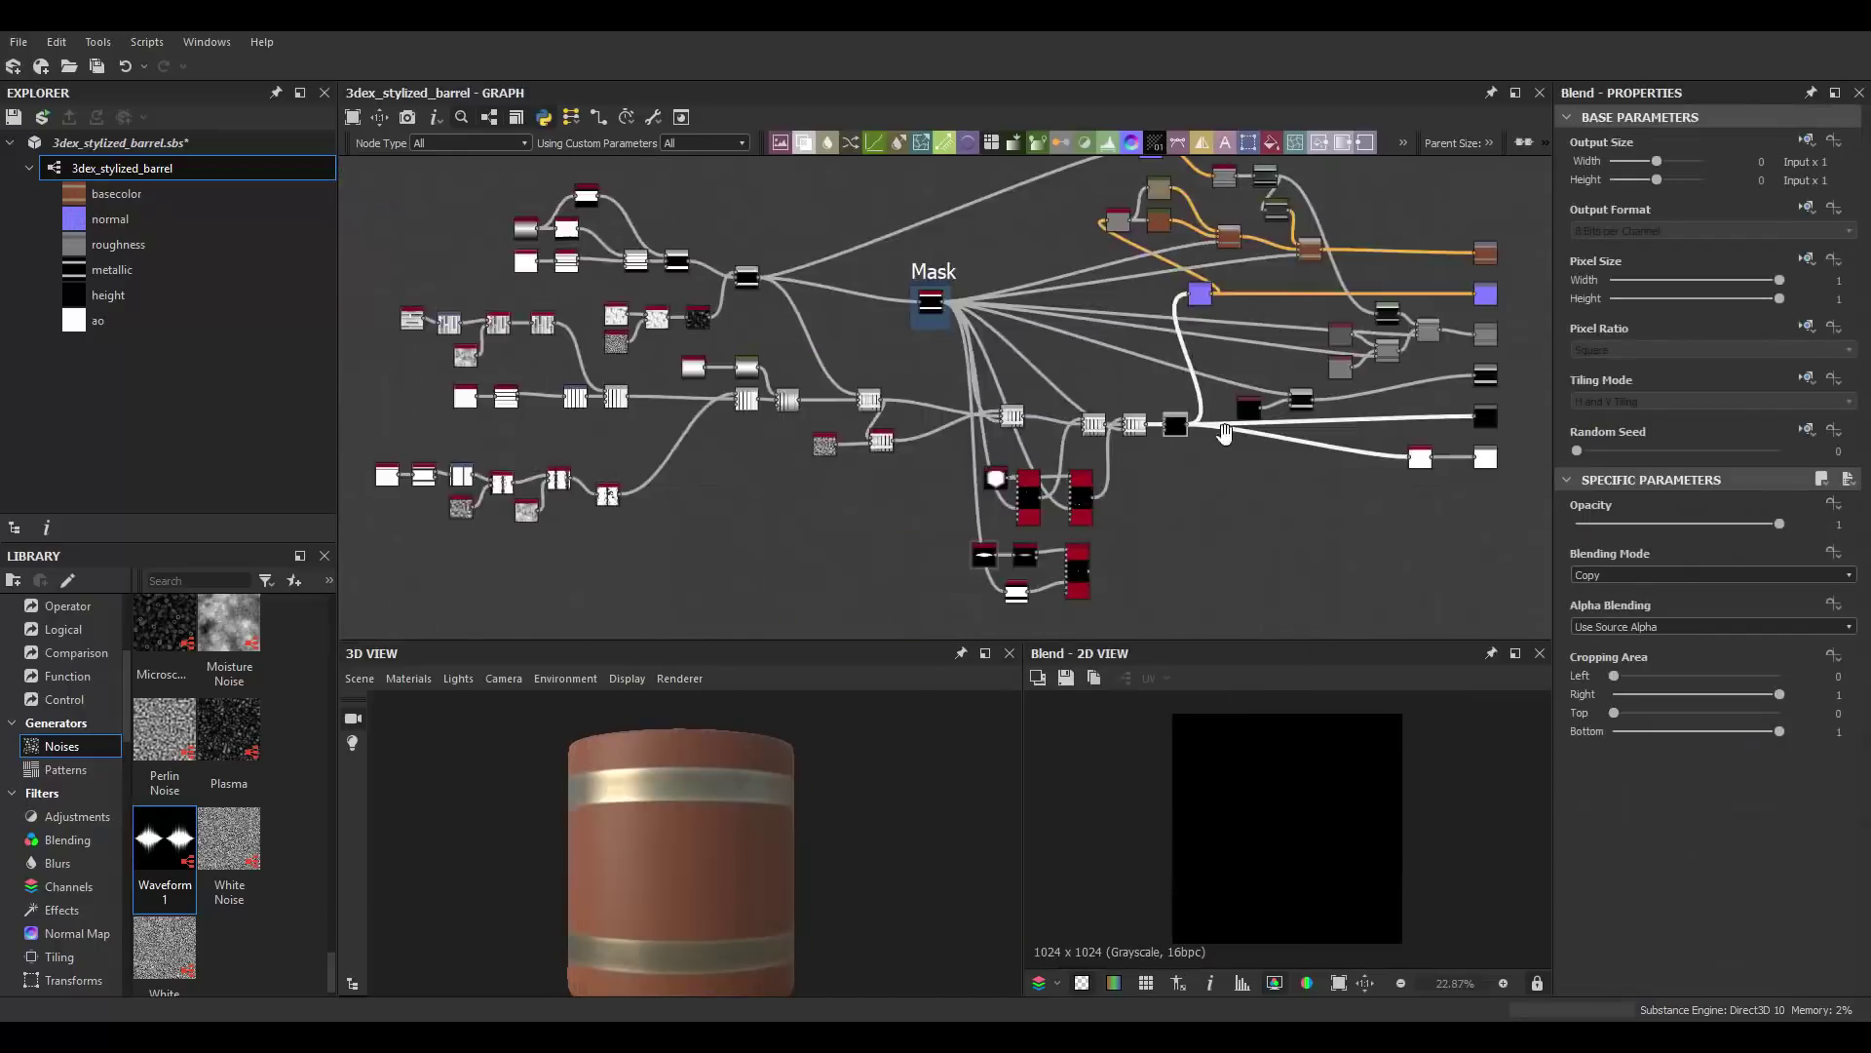
Step: Switch the scratch Blend to Subtract at 0.1 opacity so streaks cut faintly into the wood
scroll(1168, 502, up, 2)
scroll(1608, 575, down, 1)
scroll(731, 826, up, 3)
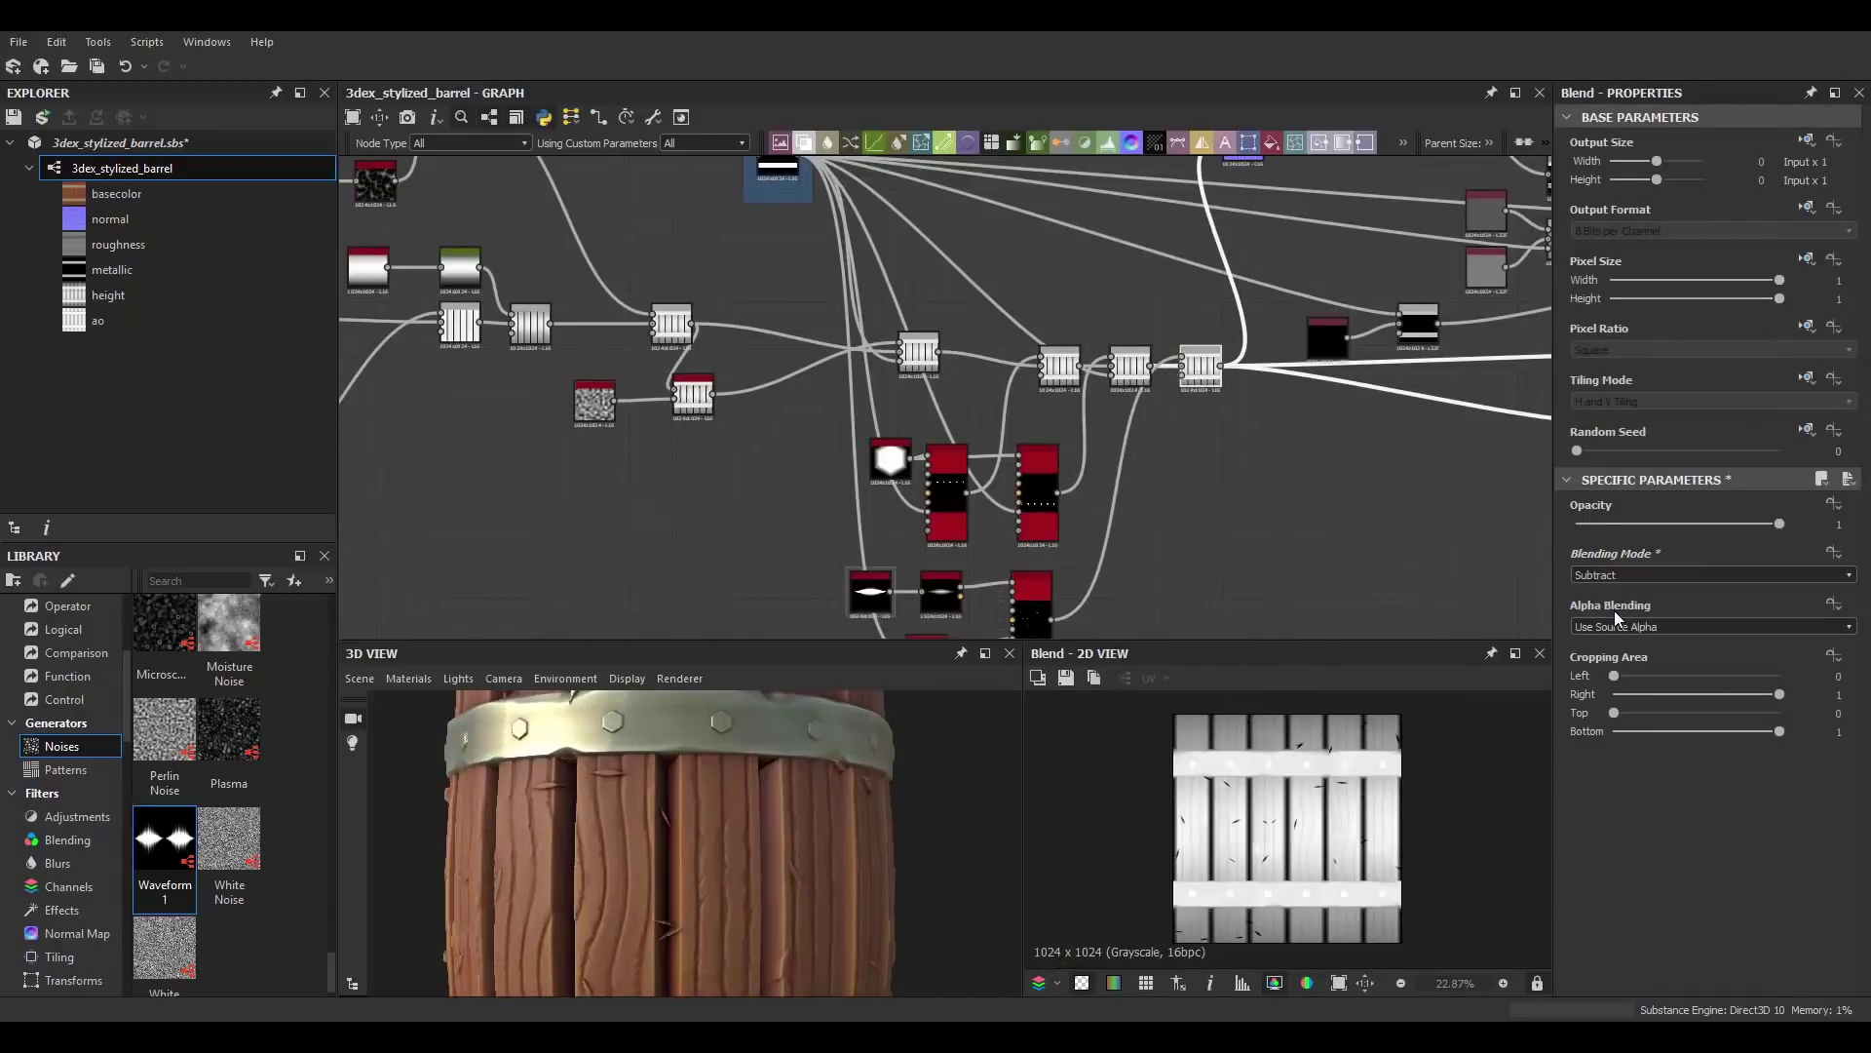
click(1614, 575)
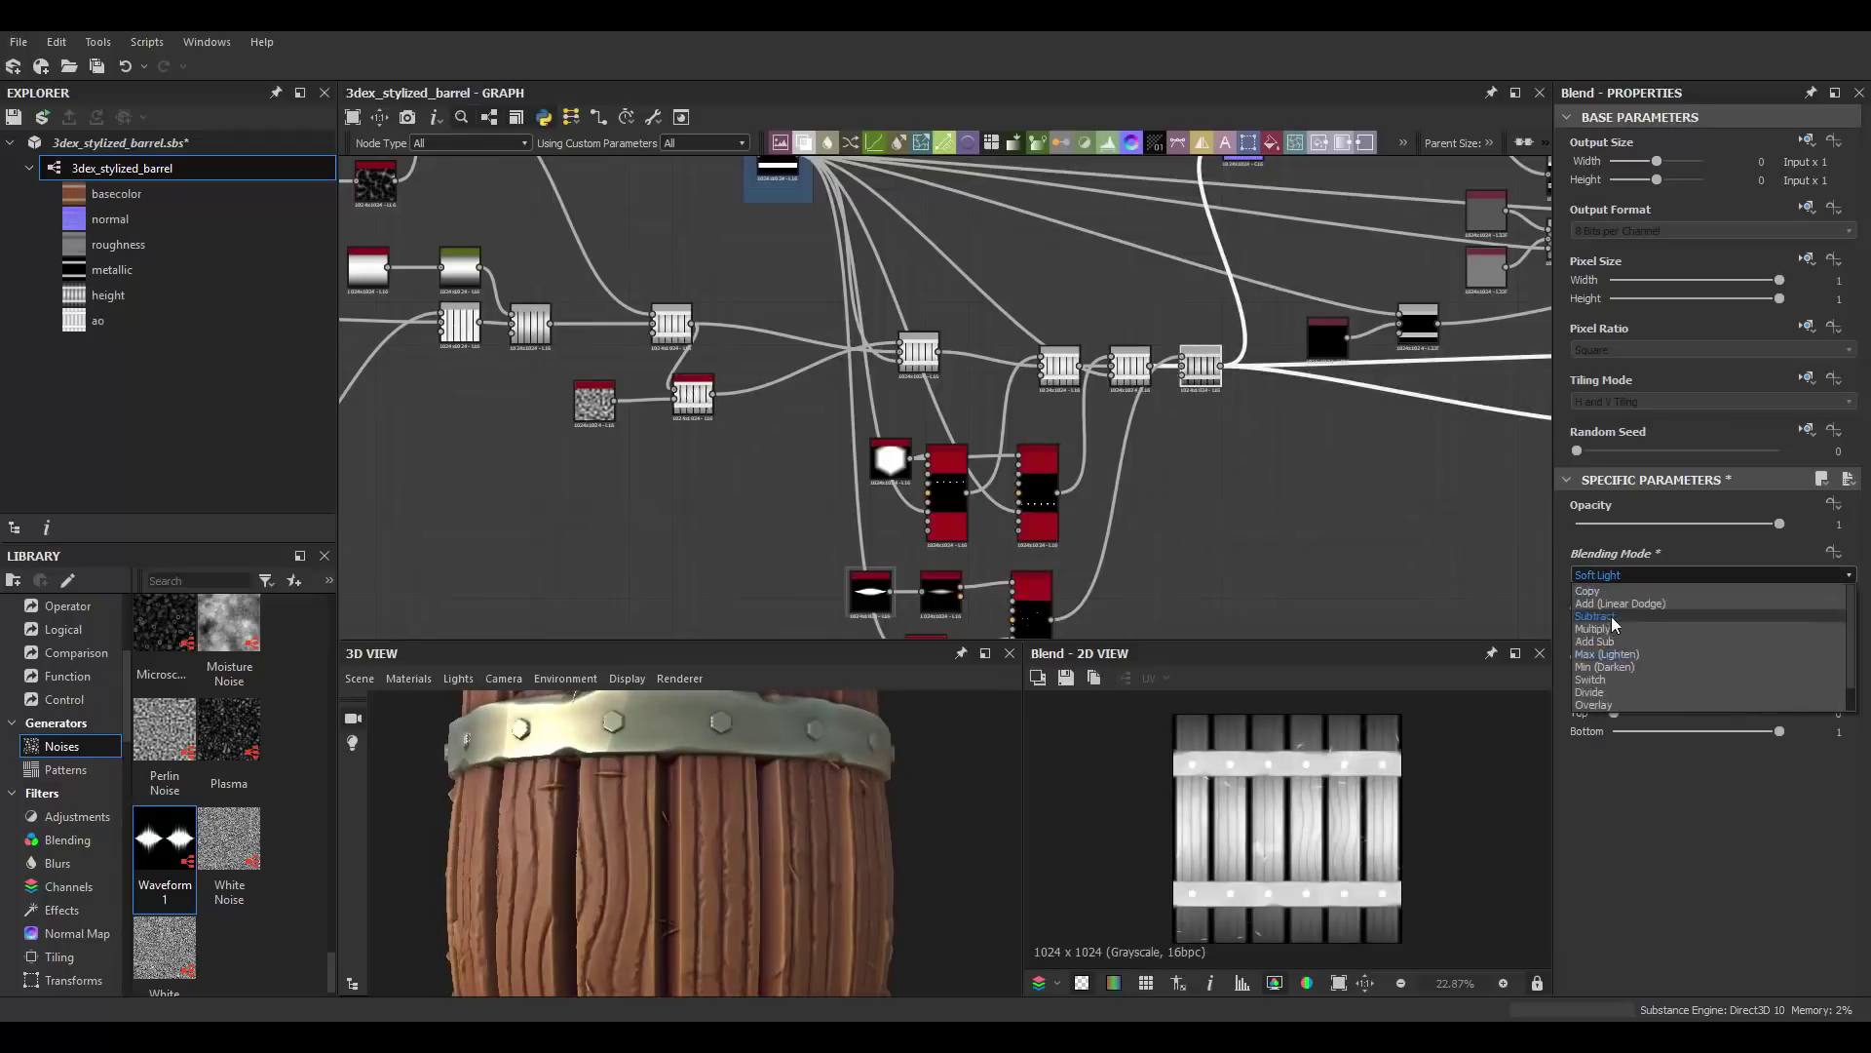
click(1611, 616)
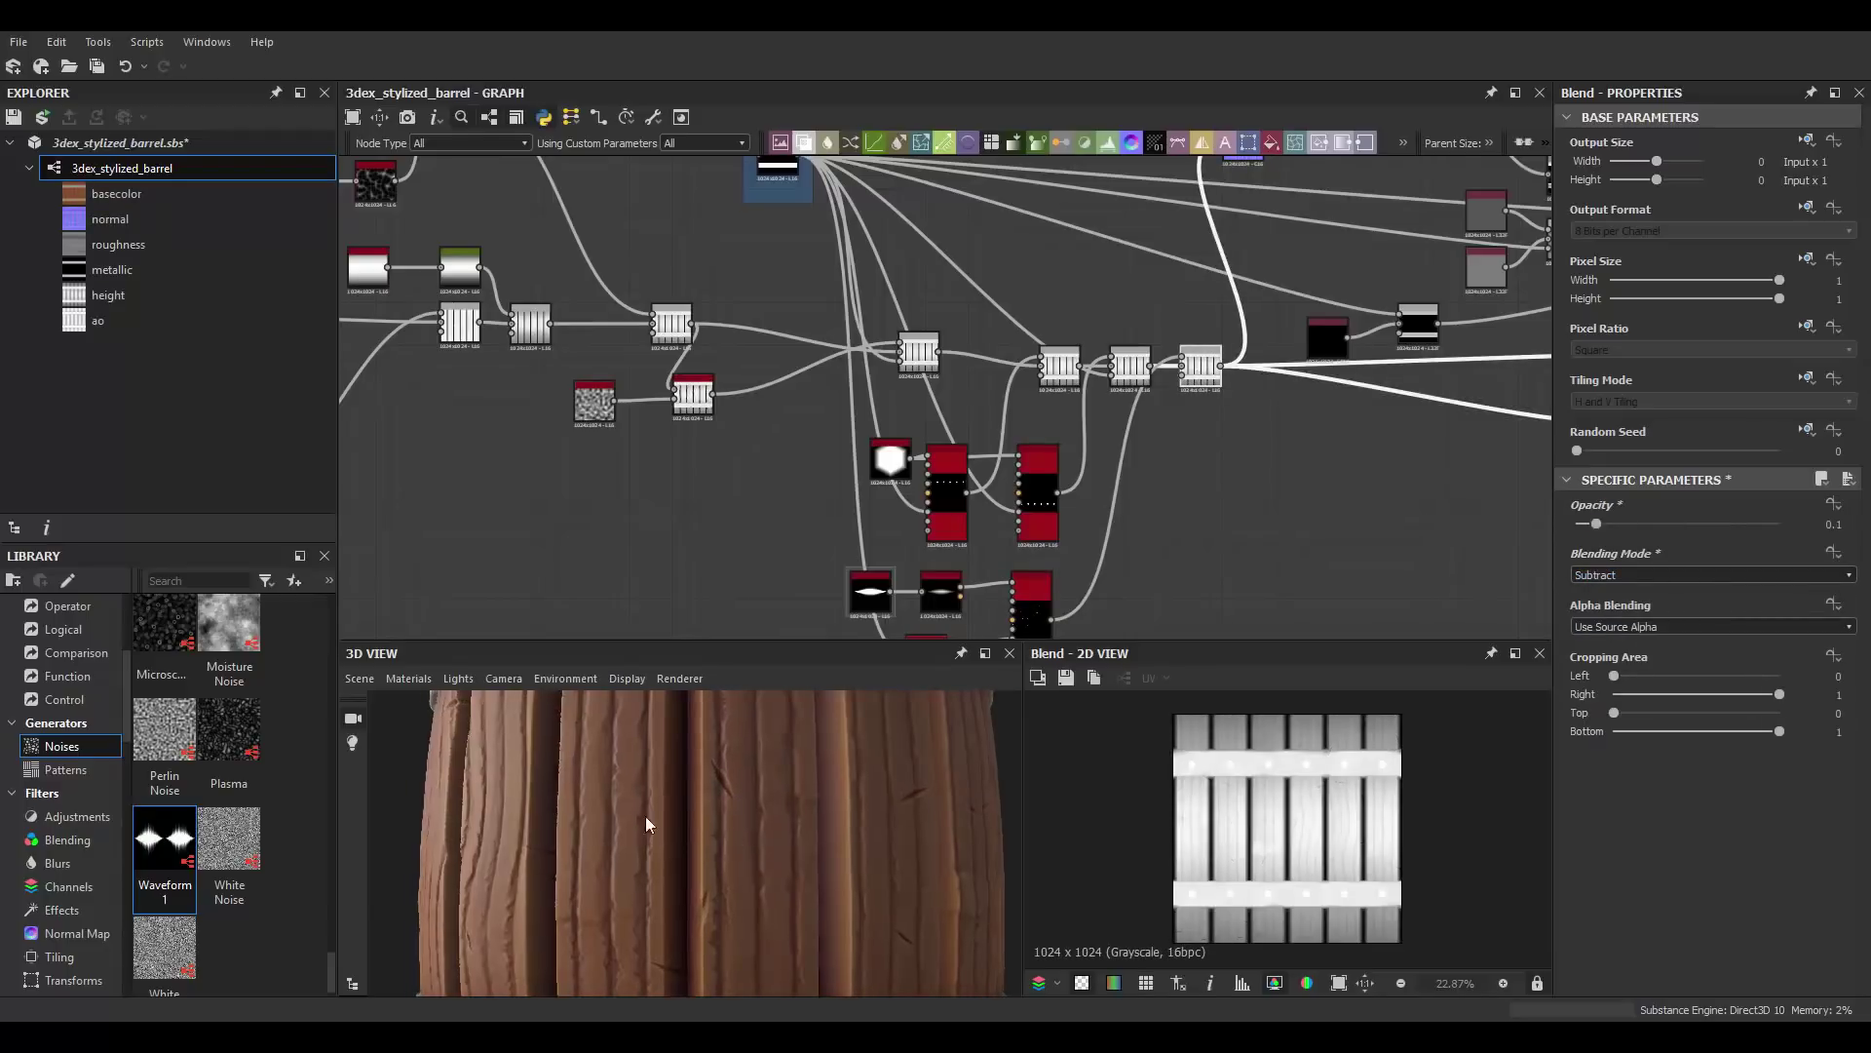
Step: Enlarge the scratch strokes by adjusting the Tile Sampler size settings
scroll(1676, 648, down, 5)
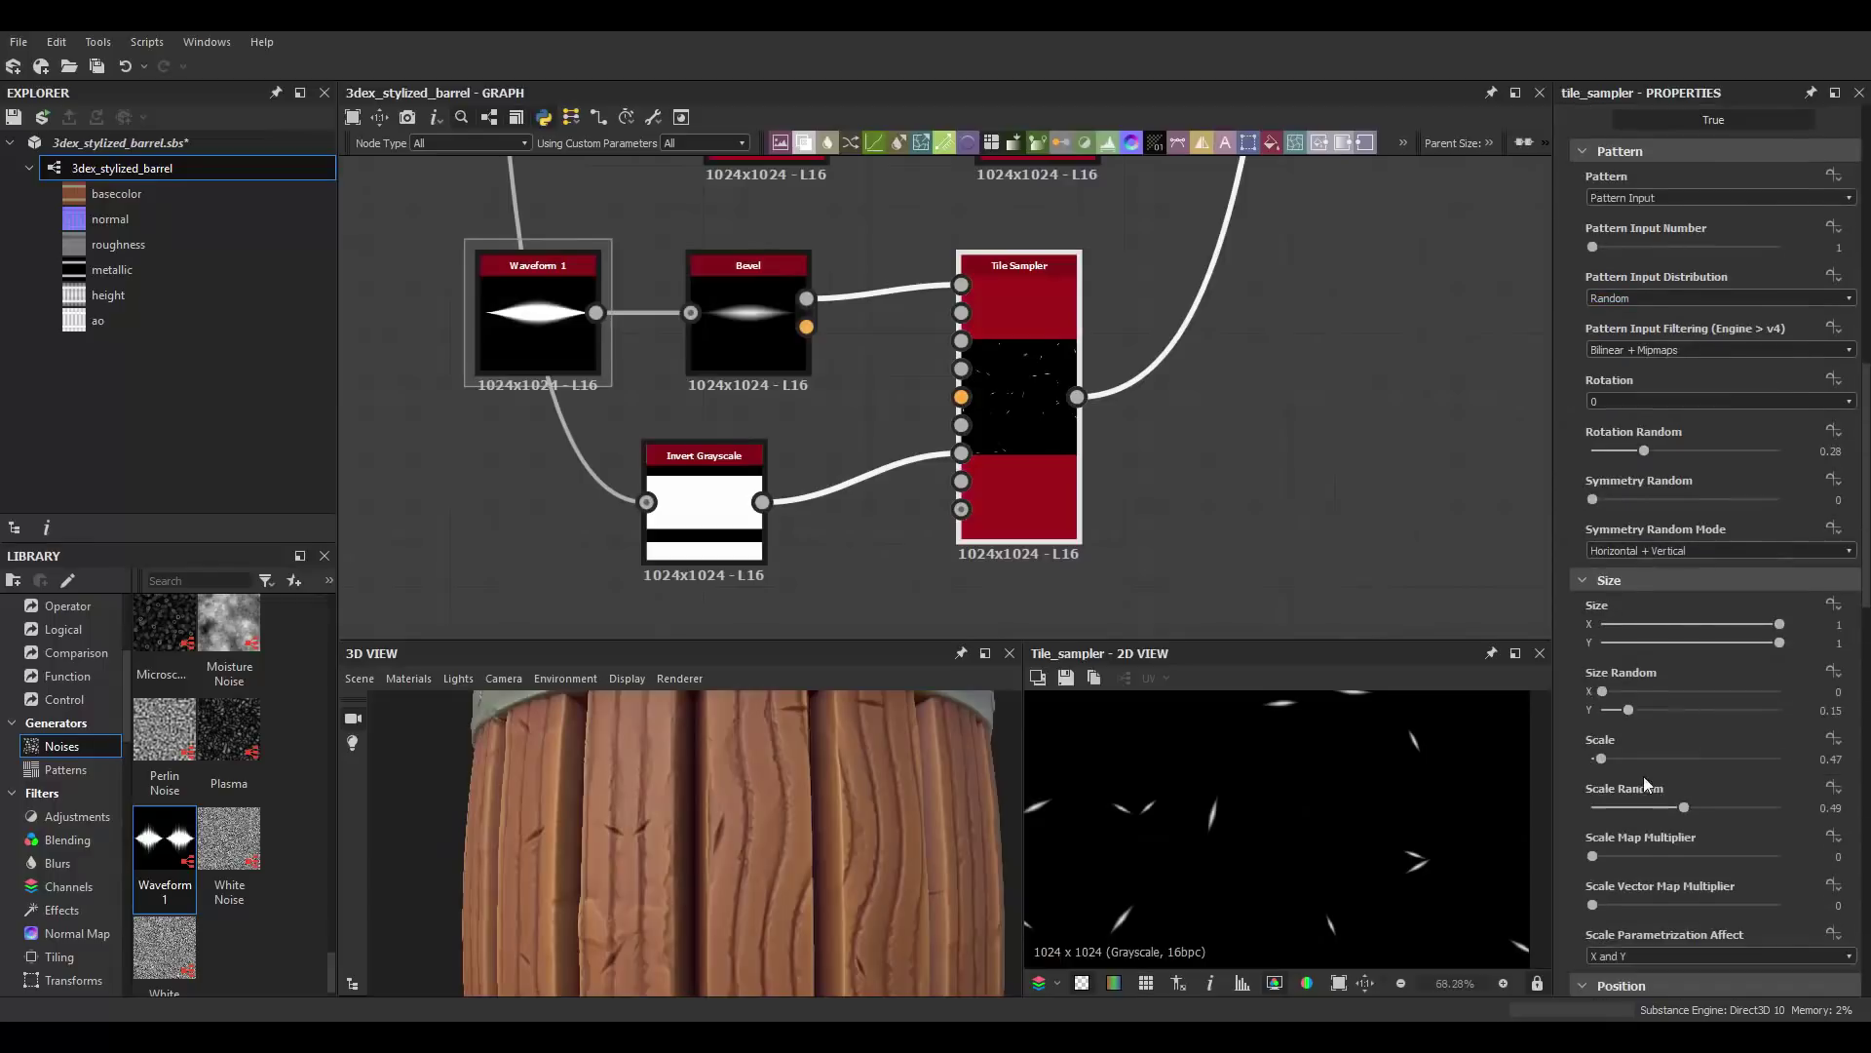
drag(1603, 709, 1671, 714)
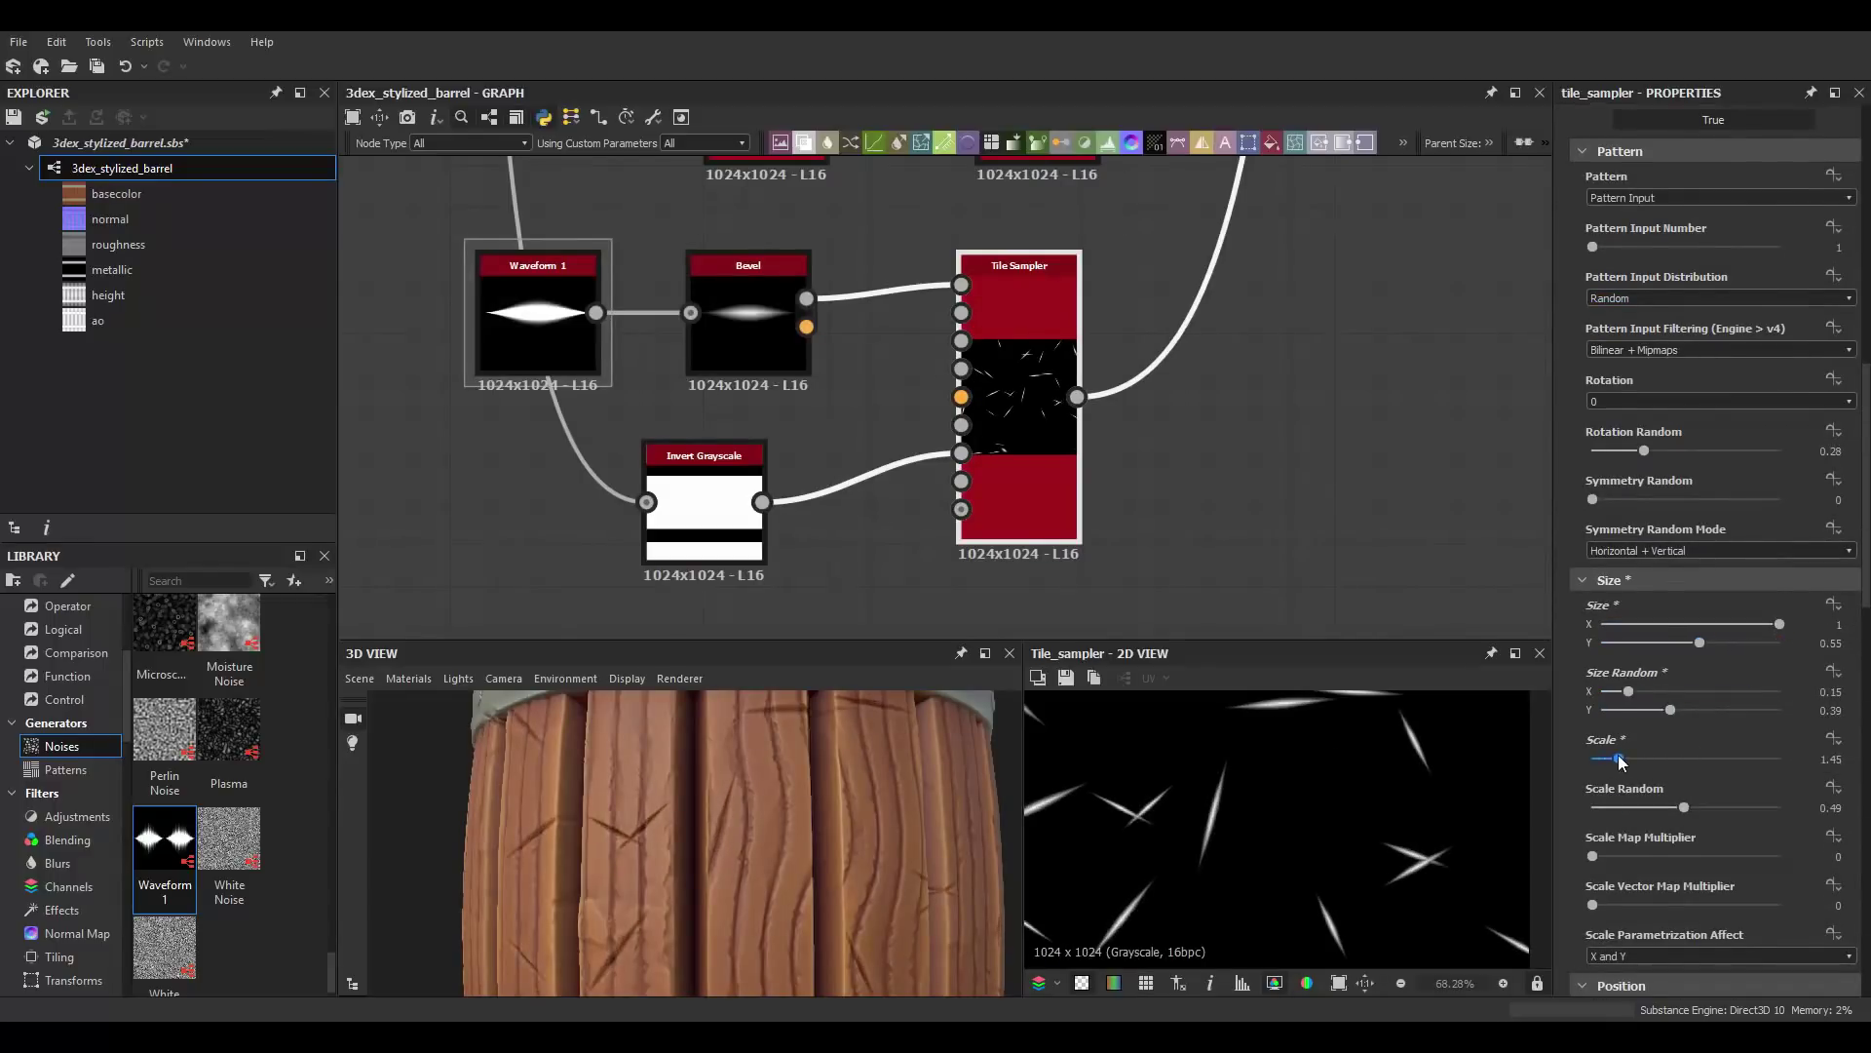
mouse_move(1620, 759)
mouse_down()
mouse_move(1693, 758)
mouse_move(1637, 758)
mouse_up()
scroll(1686, 760, down, 1)
drag(1684, 690, 1741, 692)
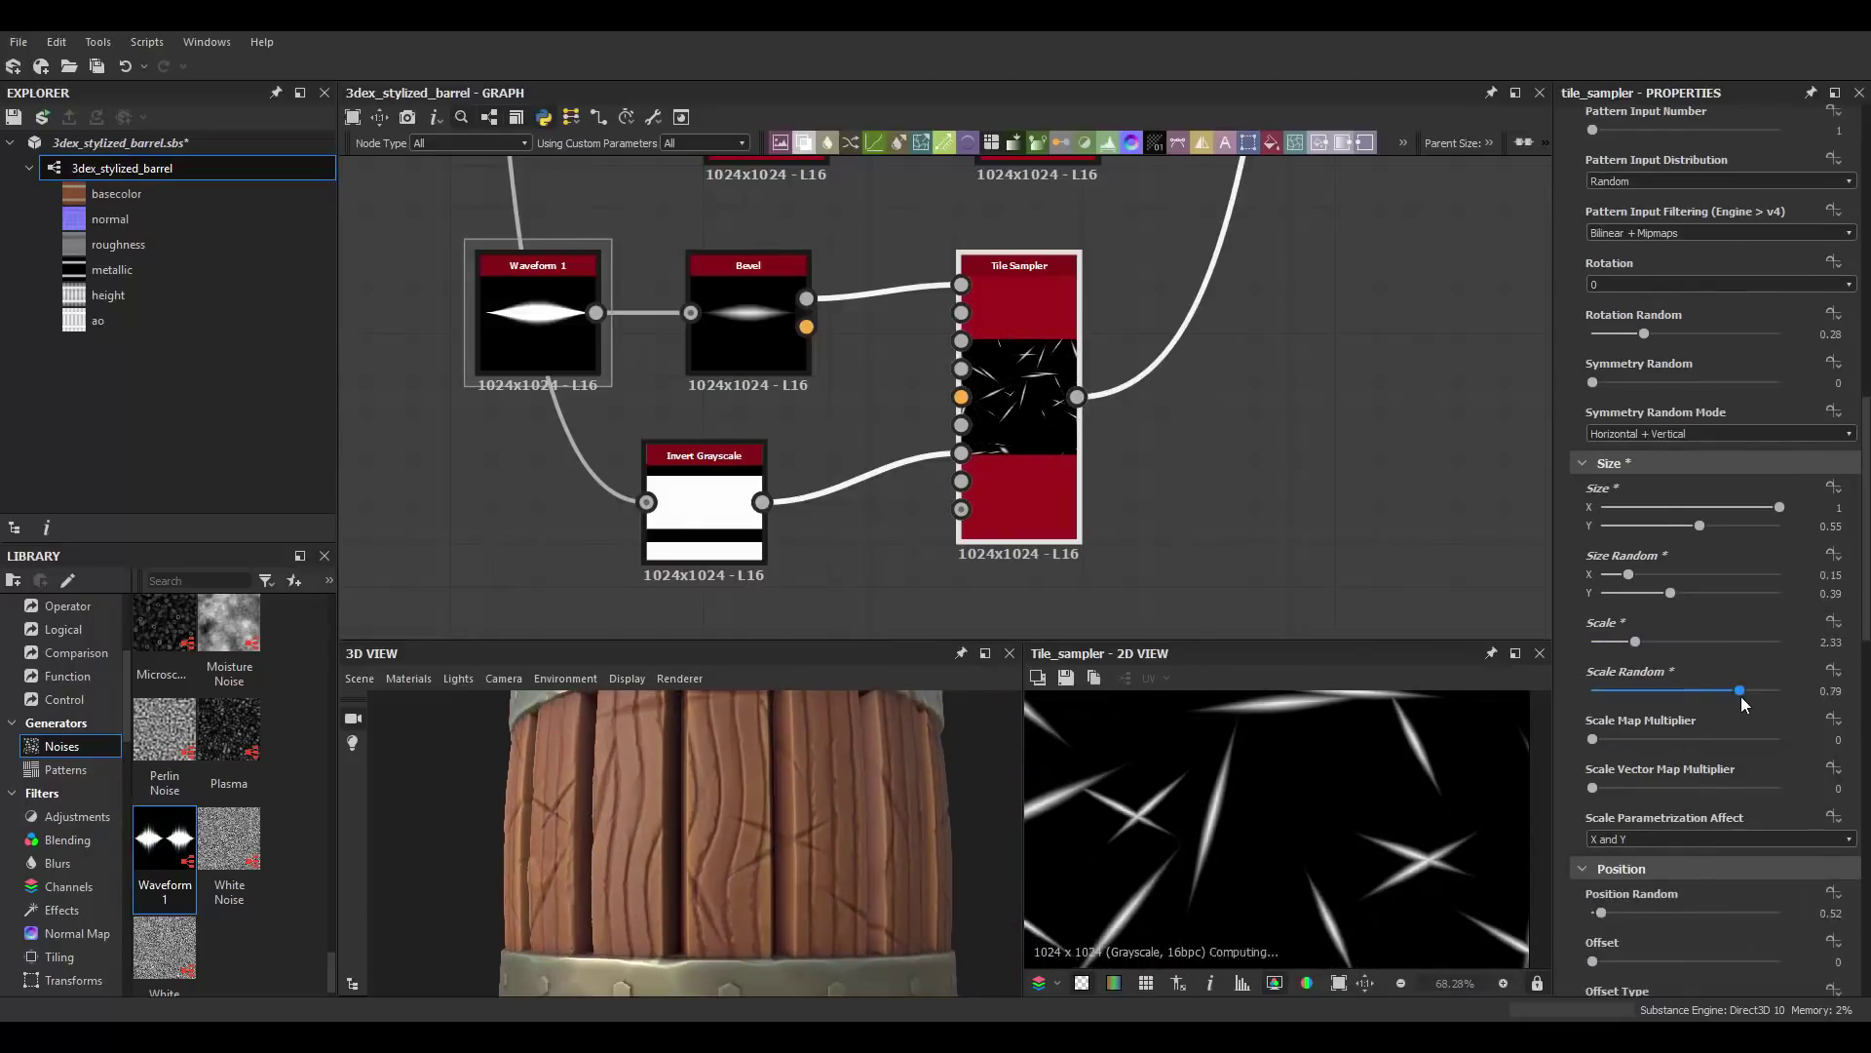
scroll(1686, 722, down, 2)
scroll(1642, 744, down, 1)
drag(1599, 738, 1603, 738)
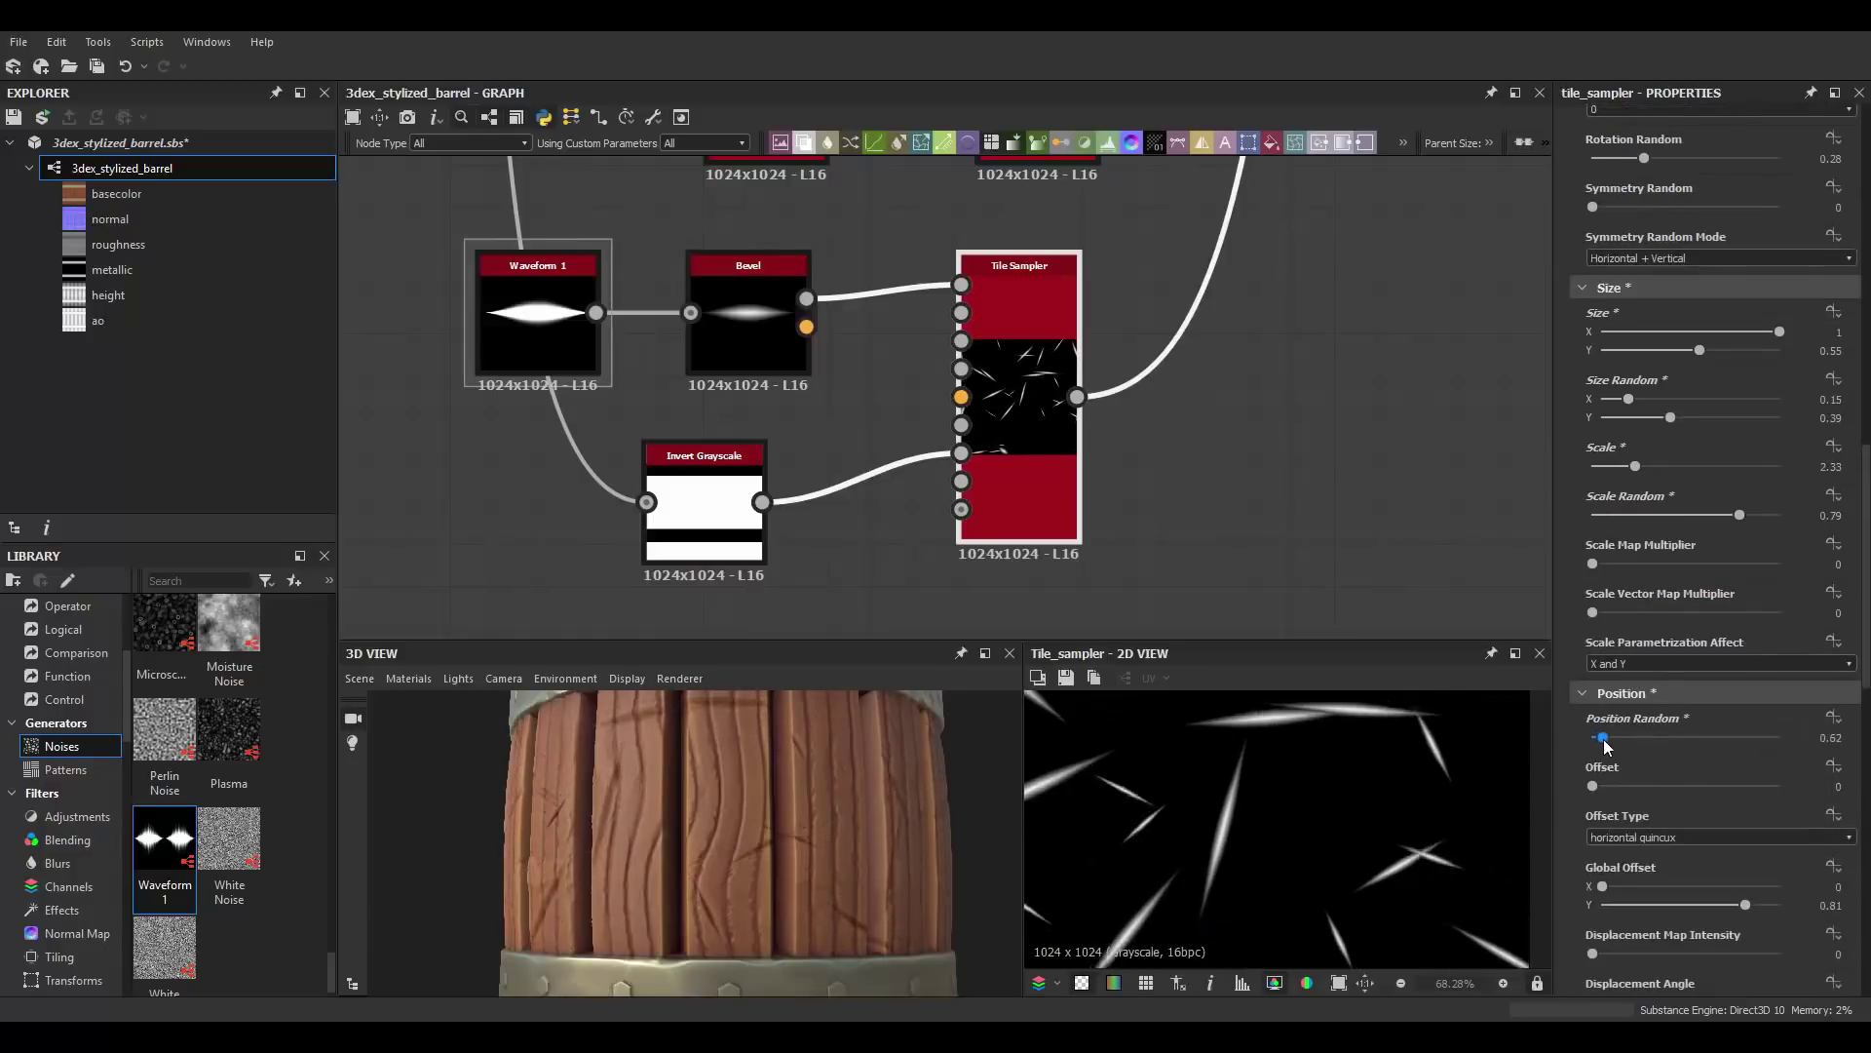
scroll(752, 829, down, 2)
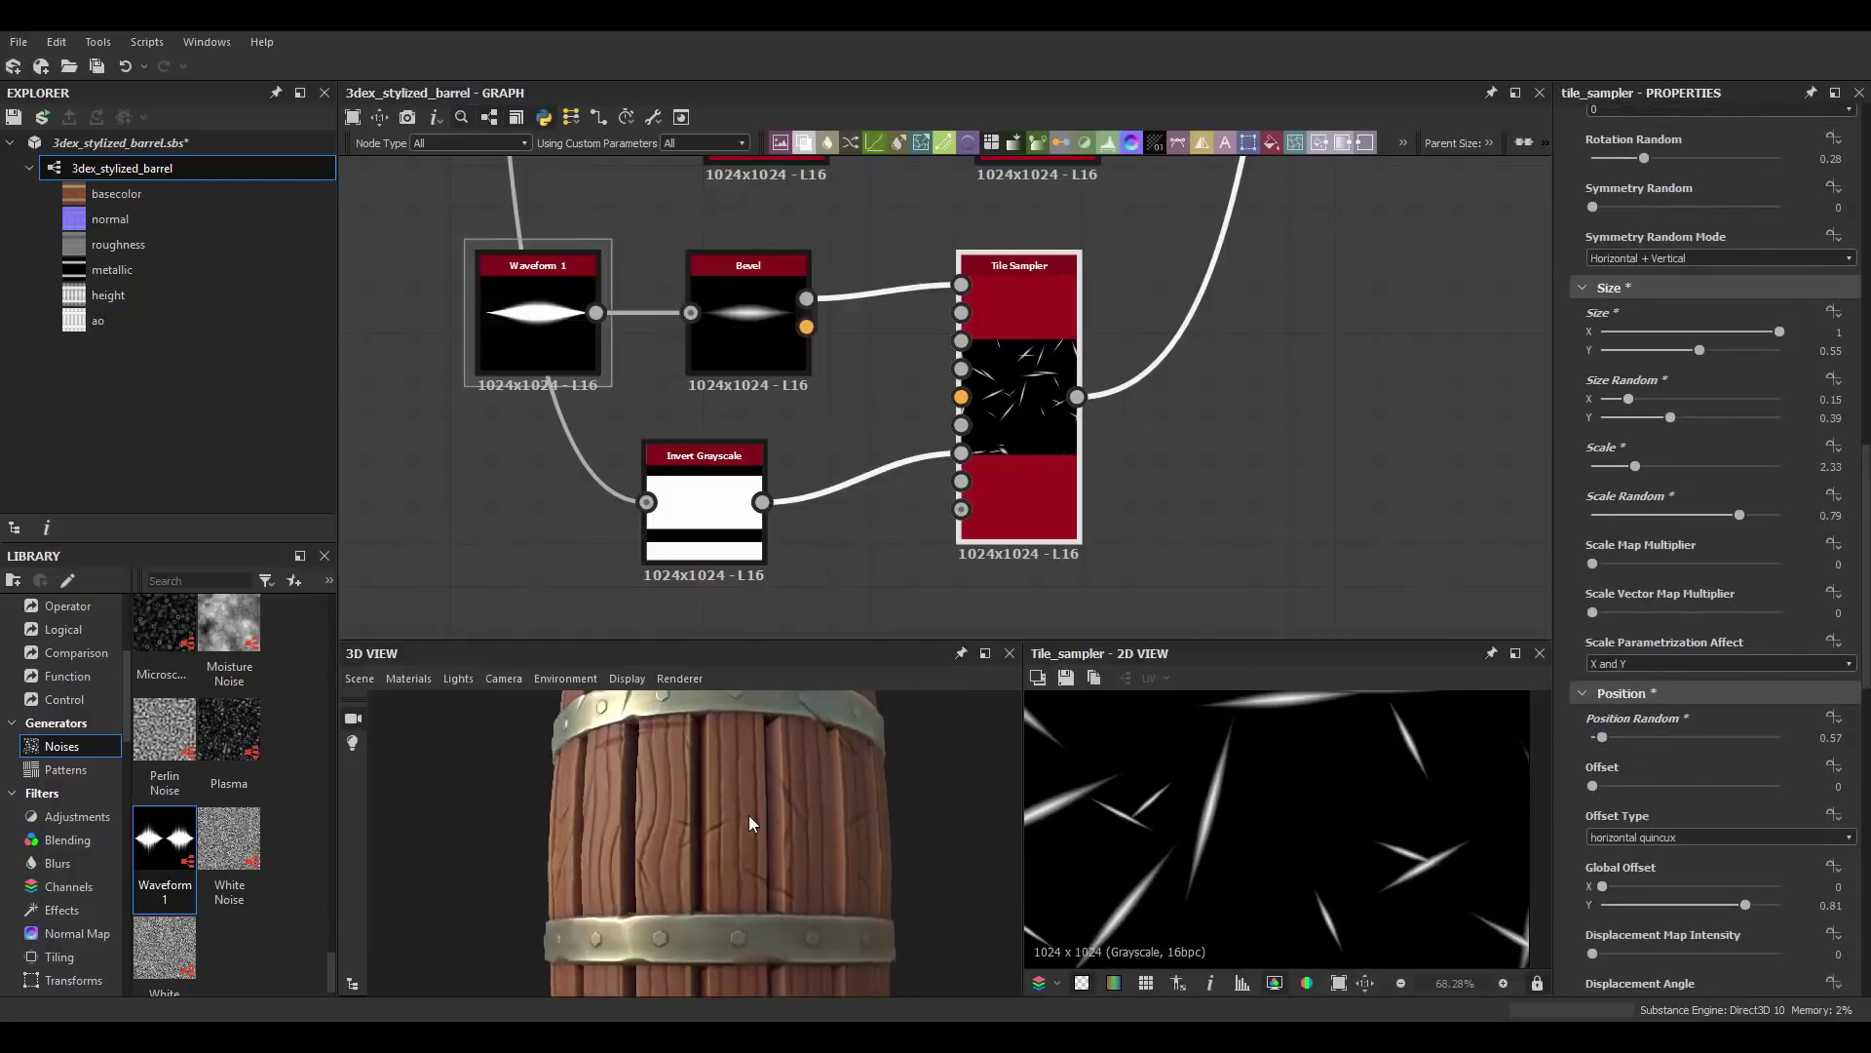
scroll(749, 814, up, 1)
drag(1019, 293, 1043, 292)
scroll(1716, 683, down, 5)
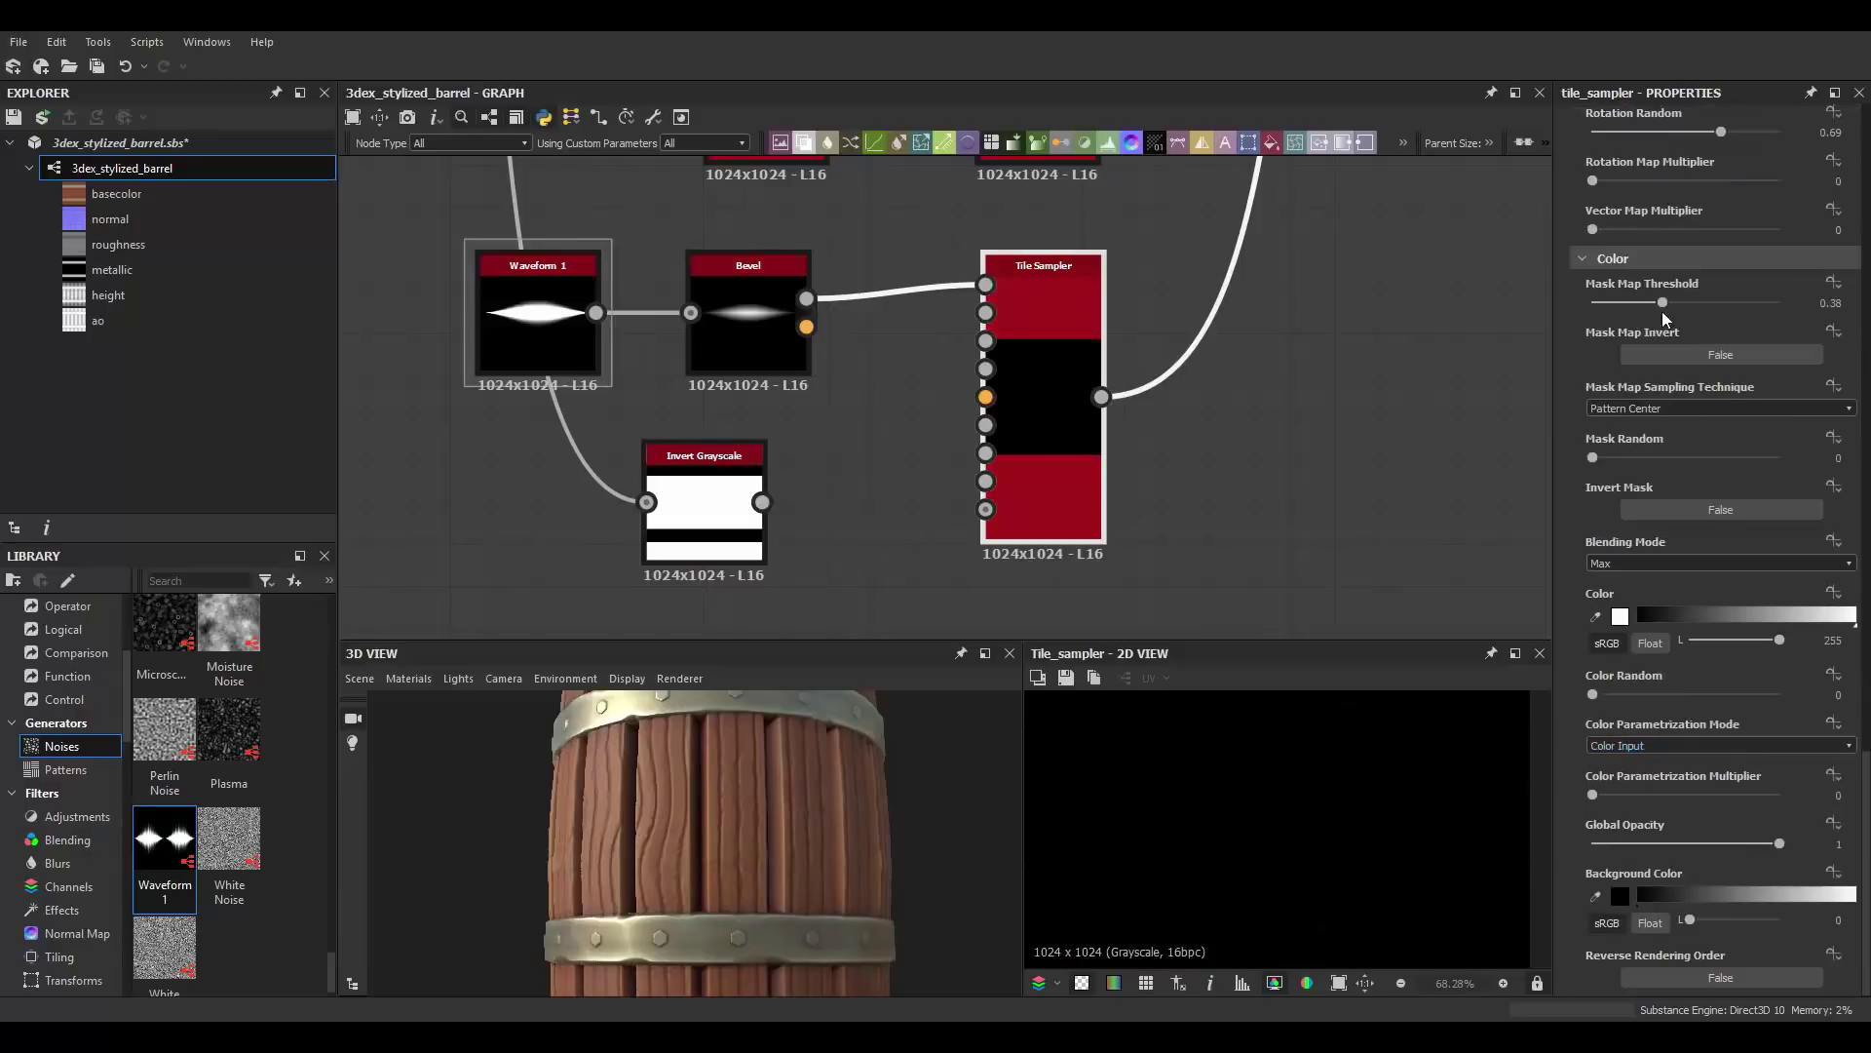
scroll(776, 787, up, 2)
scroll(776, 788, down, 2)
Step: Set Mask Random to 0.33 and Rotation Random to 0.82 on the scratch Tile Sampler
drag(1593, 457, 1654, 457)
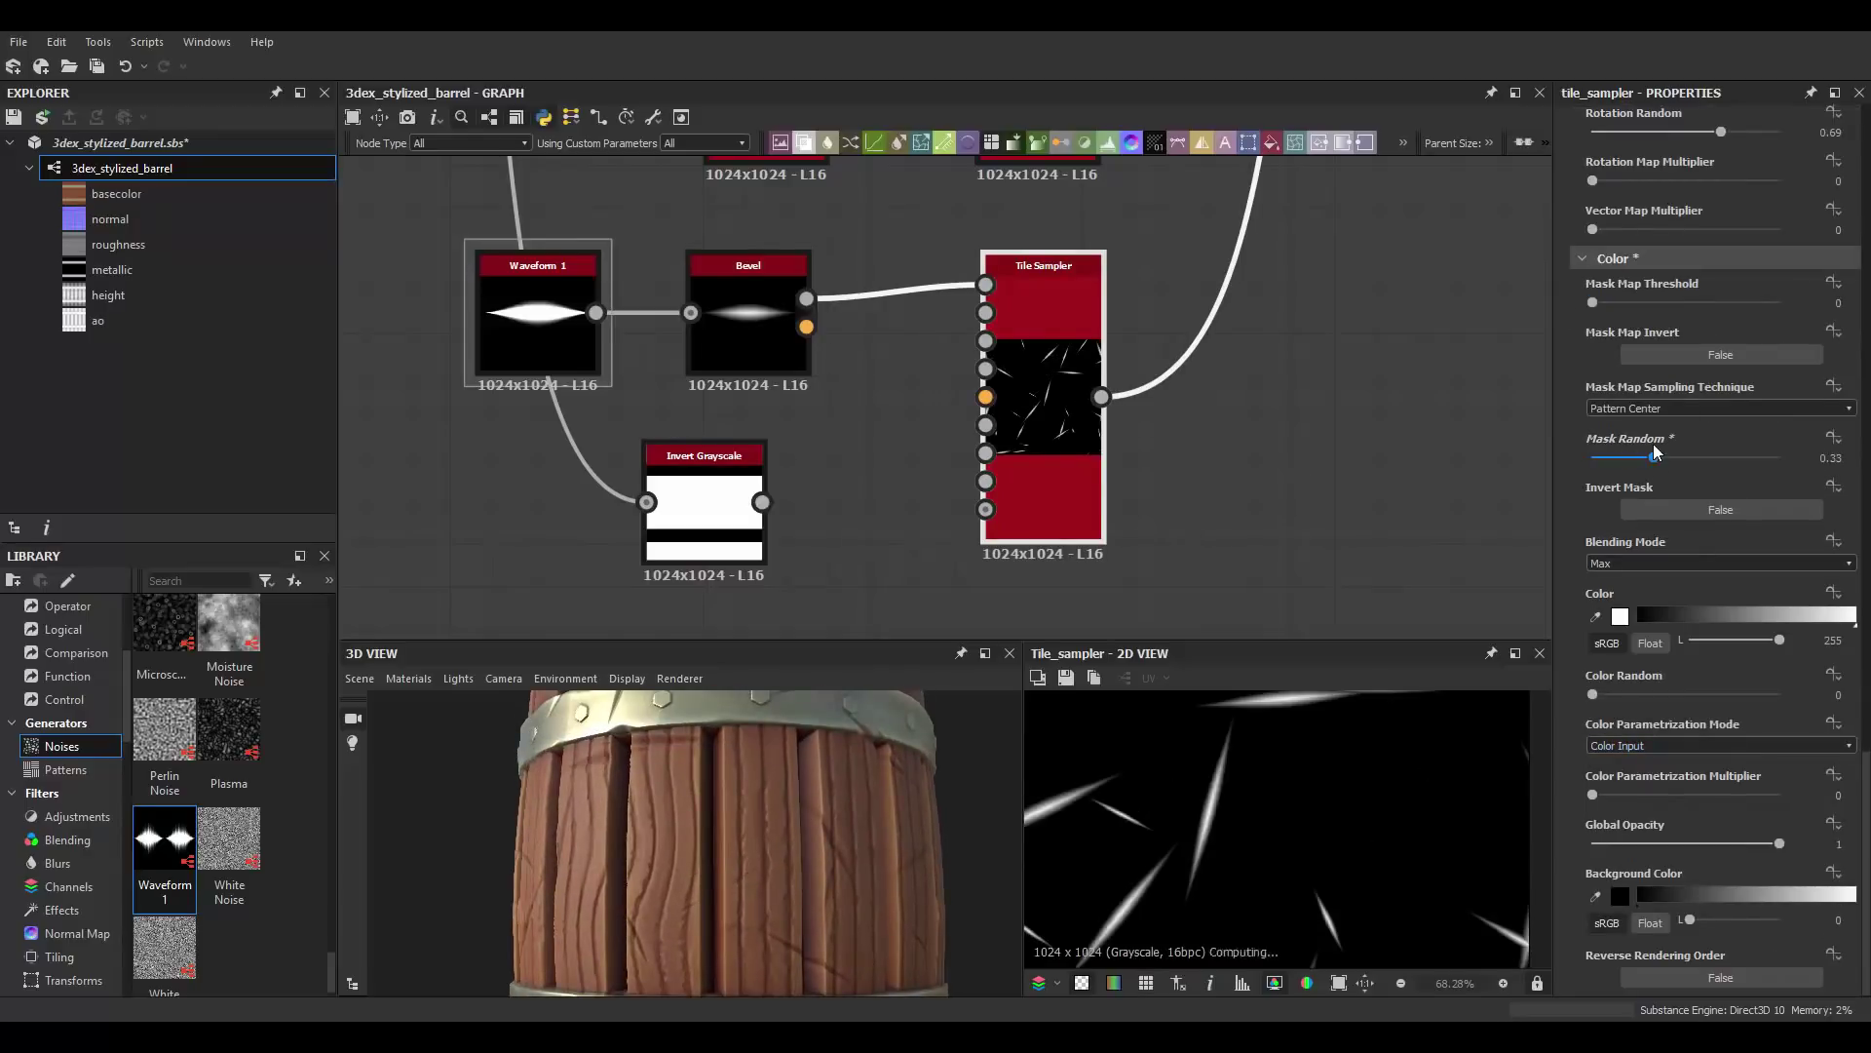
scroll(743, 826, down, 2)
scroll(743, 827, up, 2)
scroll(1709, 711, up, 3)
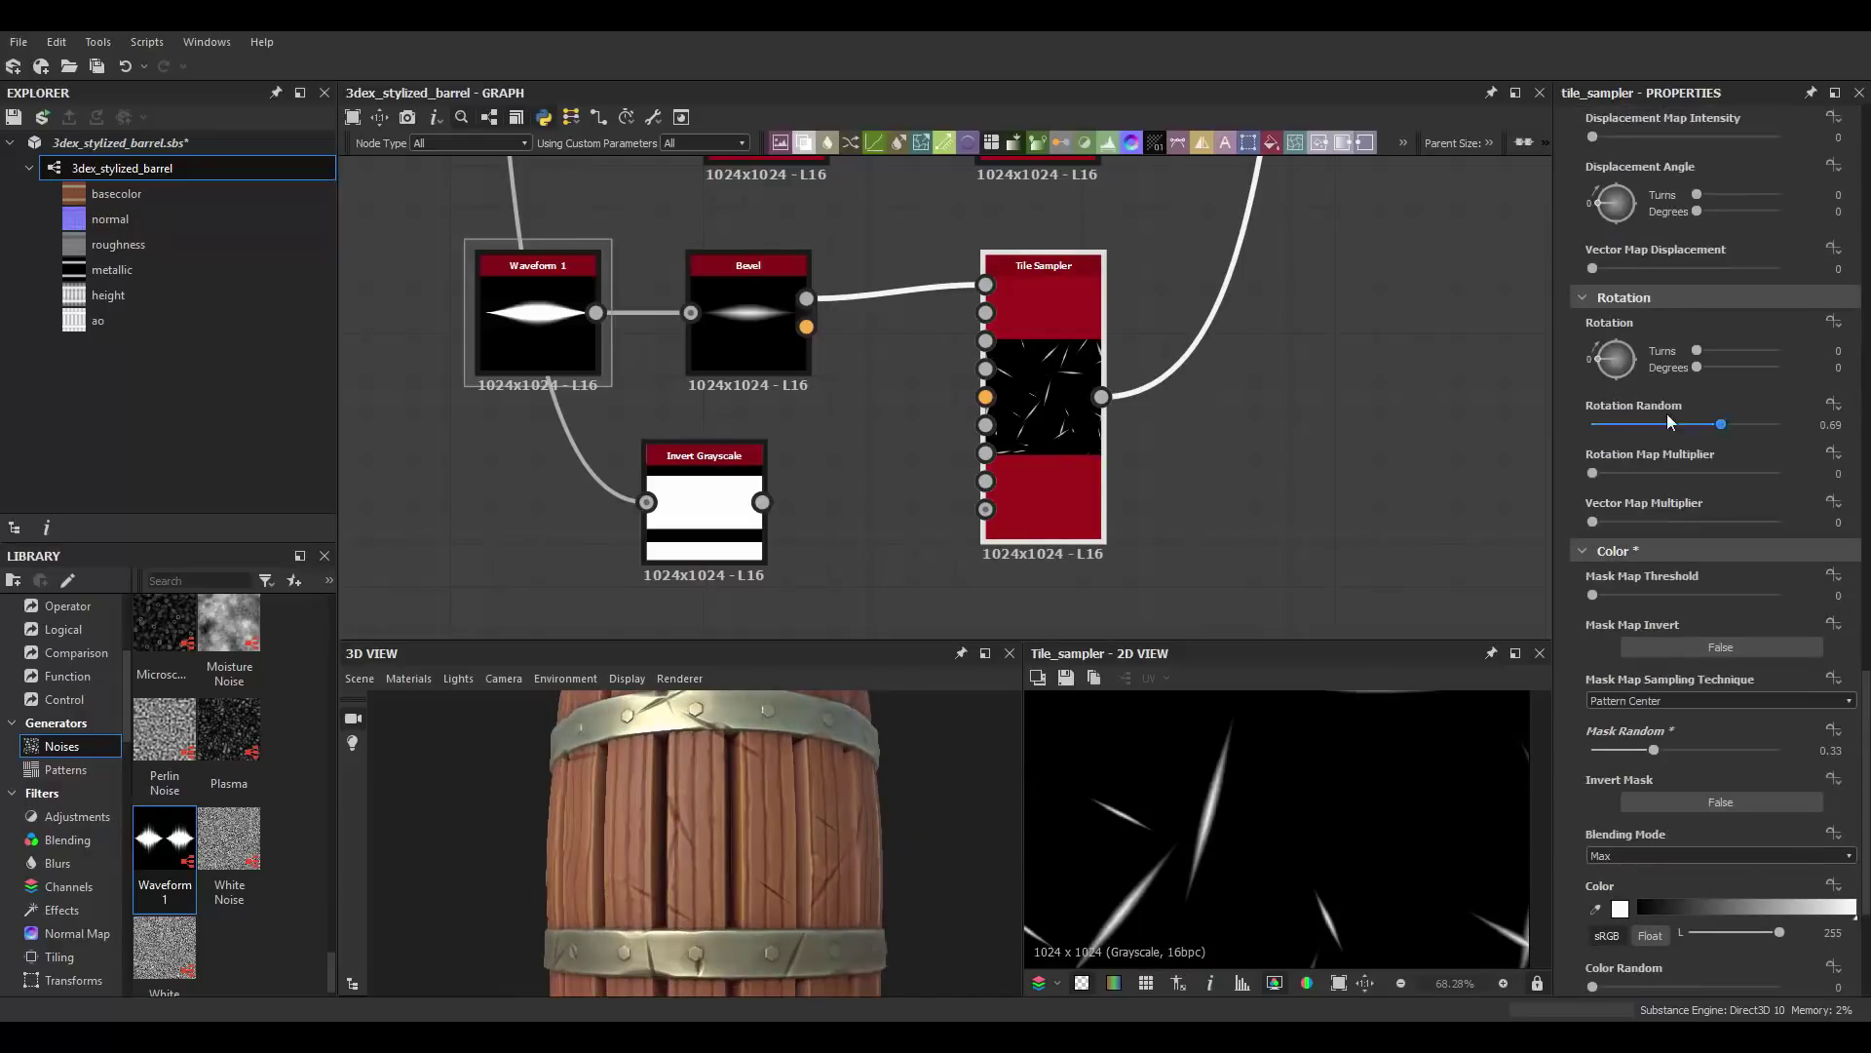
drag(1722, 424, 1746, 426)
scroll(770, 779, down, 2)
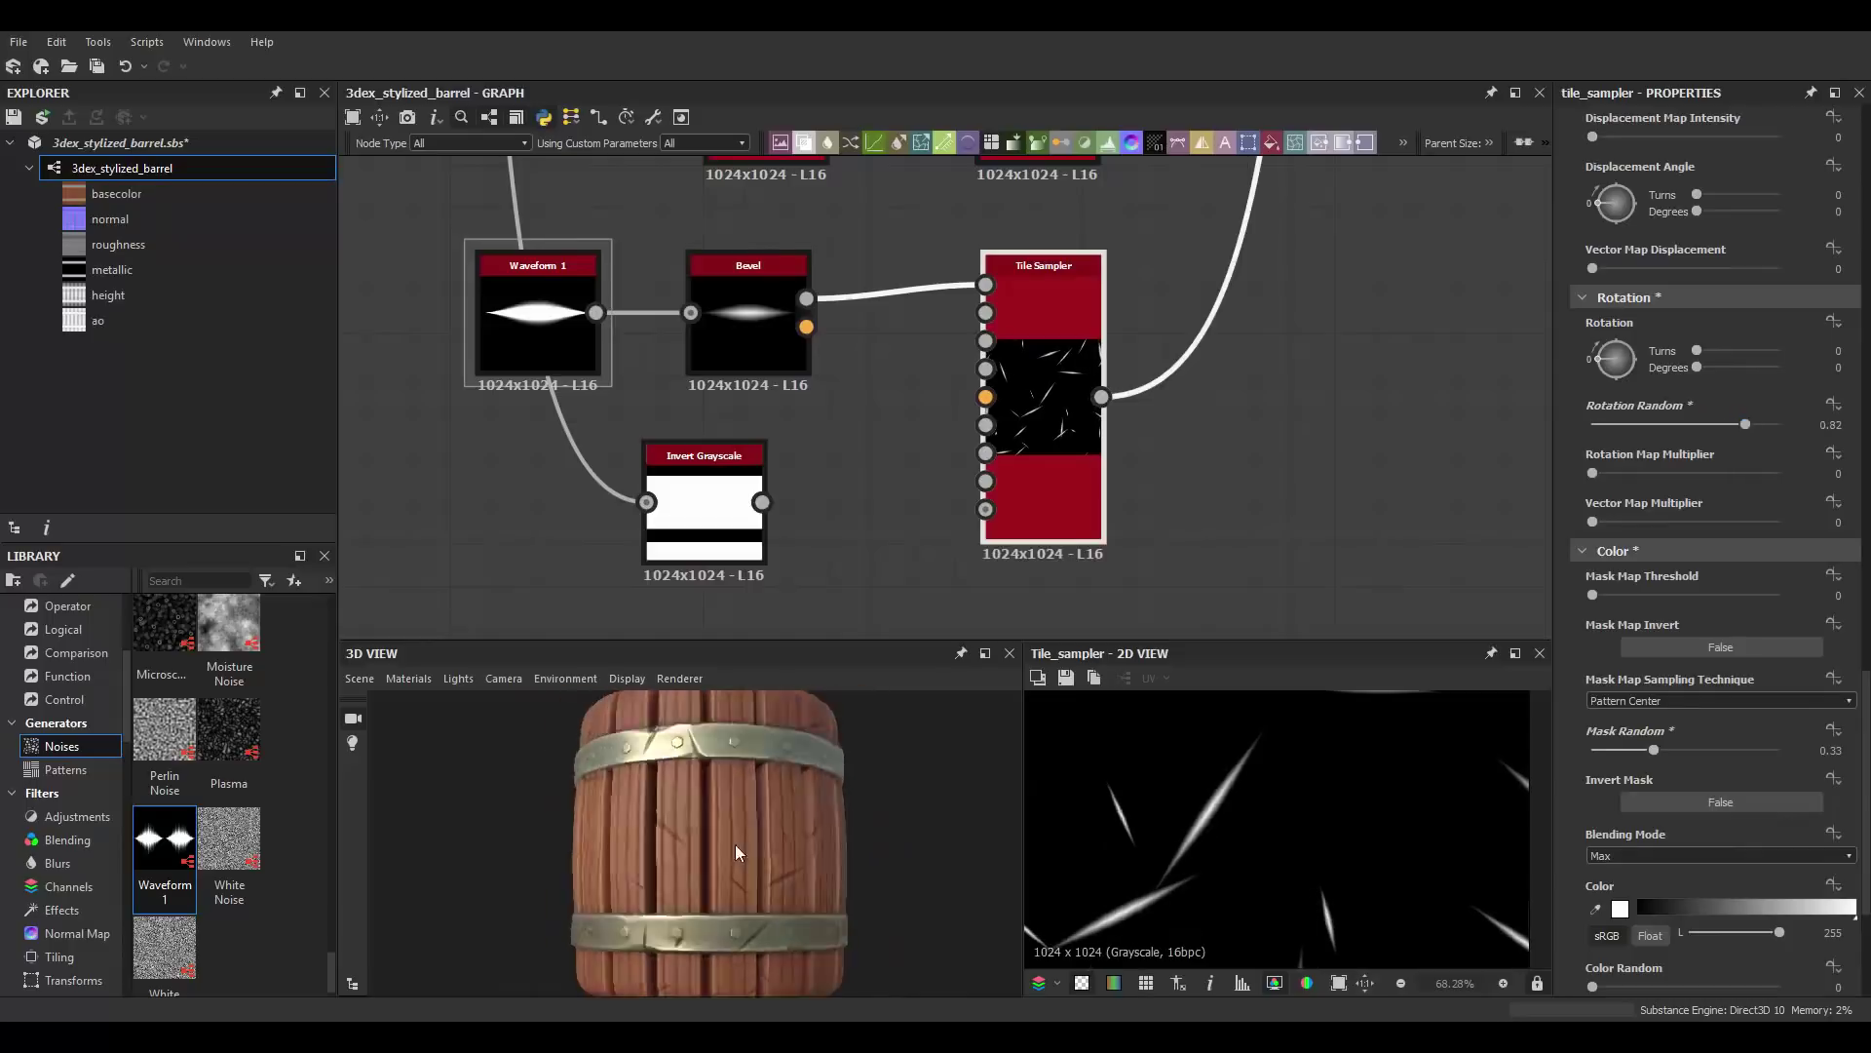
scroll(755, 784, up, 2)
scroll(1065, 370, down, 5)
middle_drag(1023, 409, 965, 507)
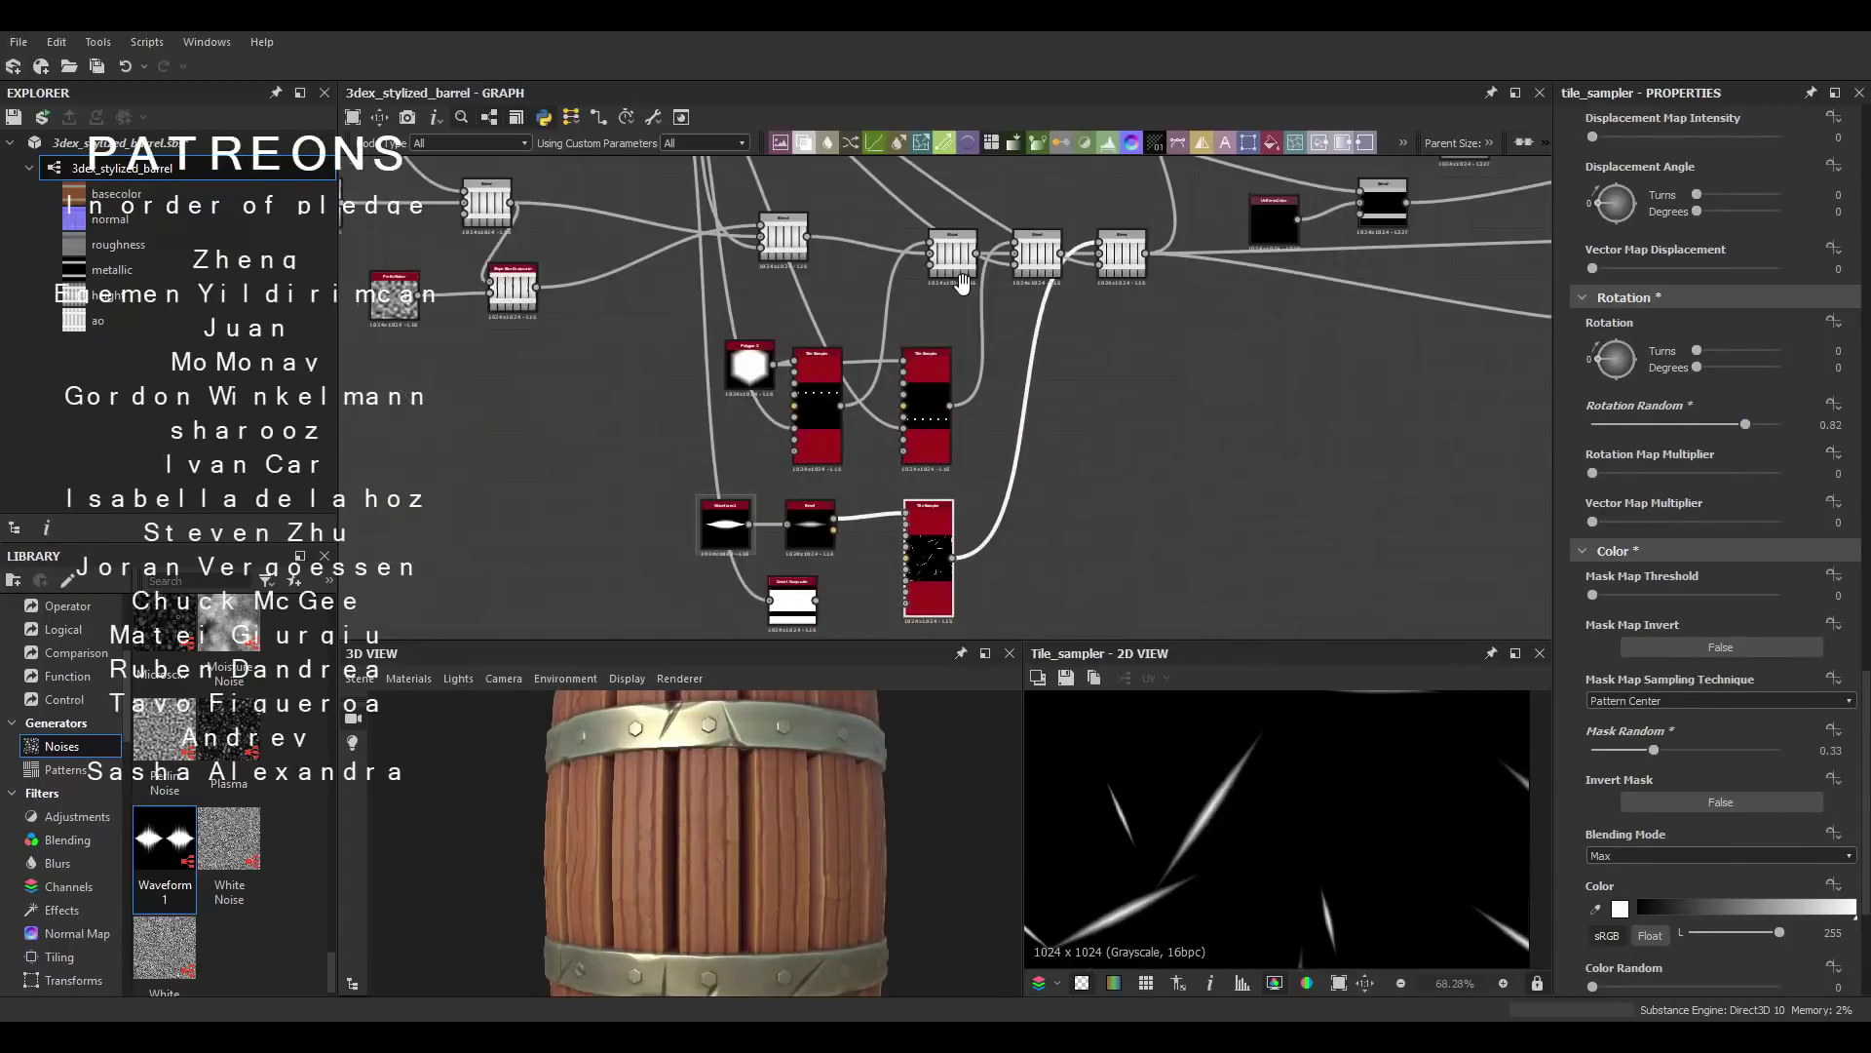
scroll(955, 531, up, 2)
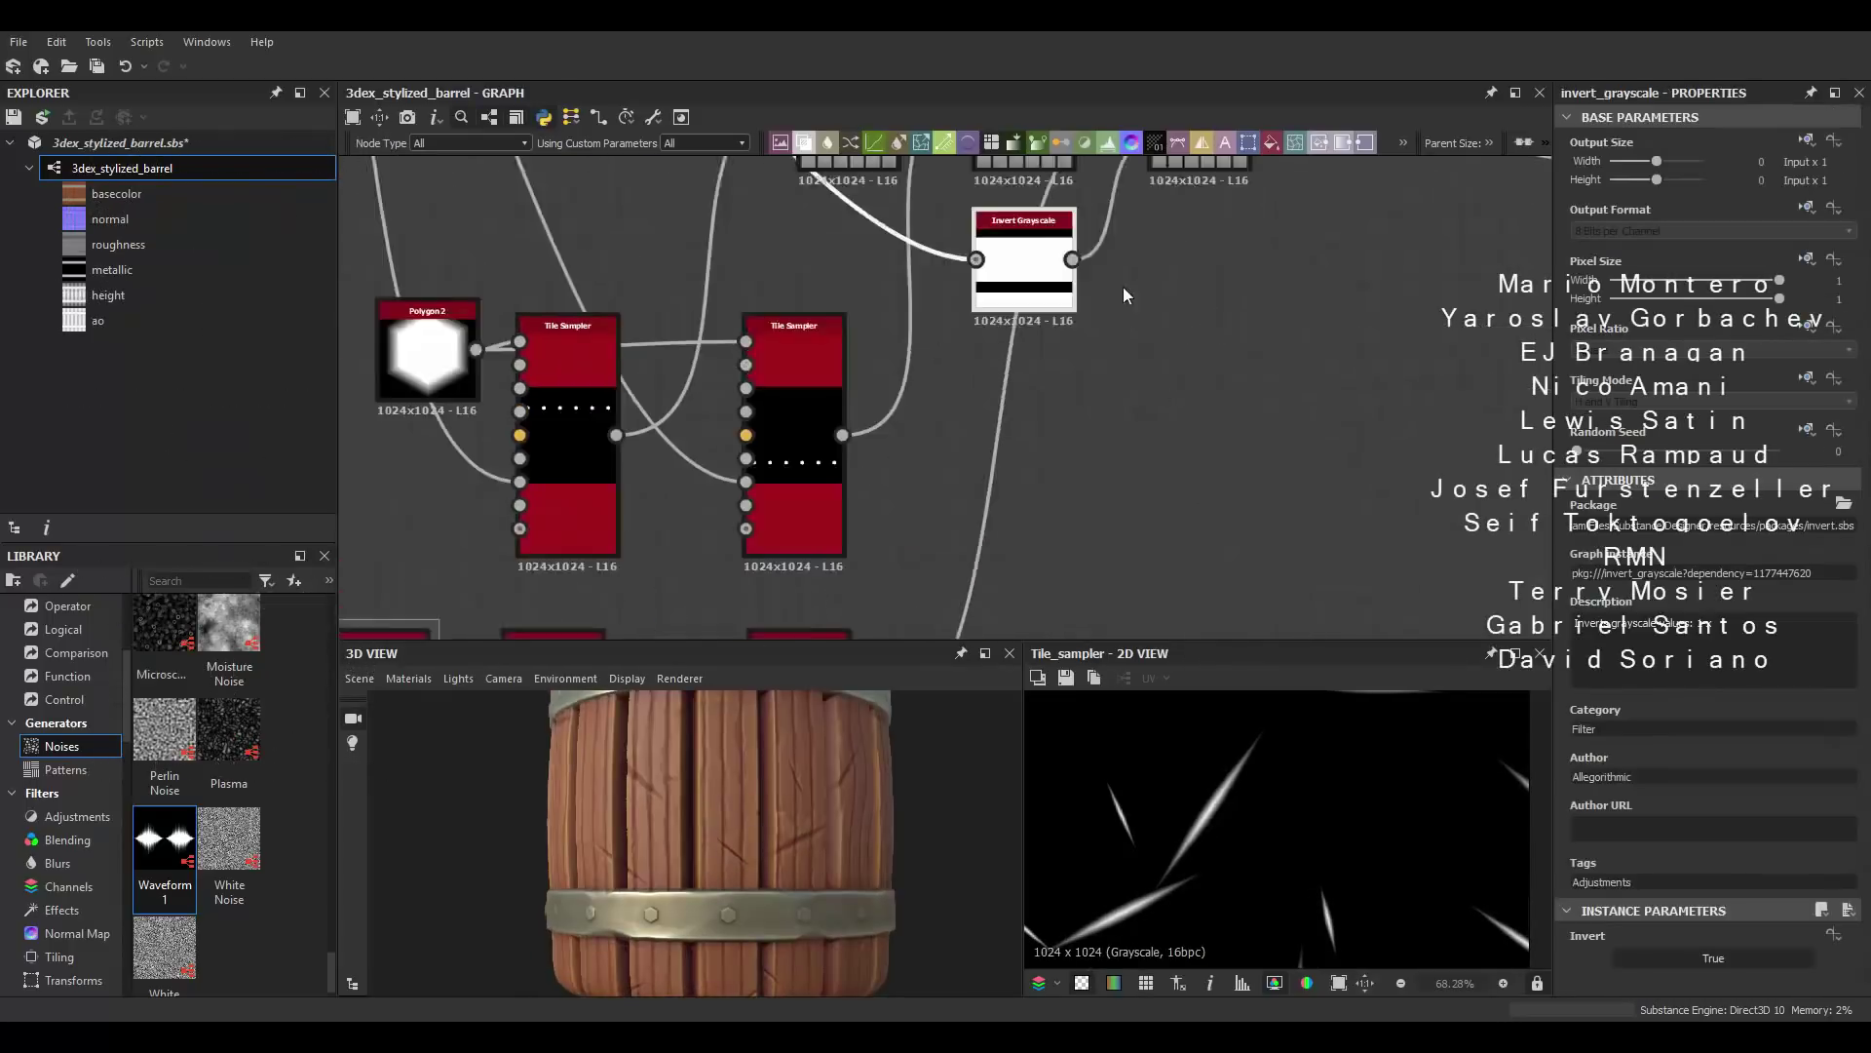
Step: Raise Y Amount from 8 to 12, add a Flood Fill, and tune Histogram Scan position and contrast
scroll(1708, 779, down, 5)
drag(1600, 419, 1614, 419)
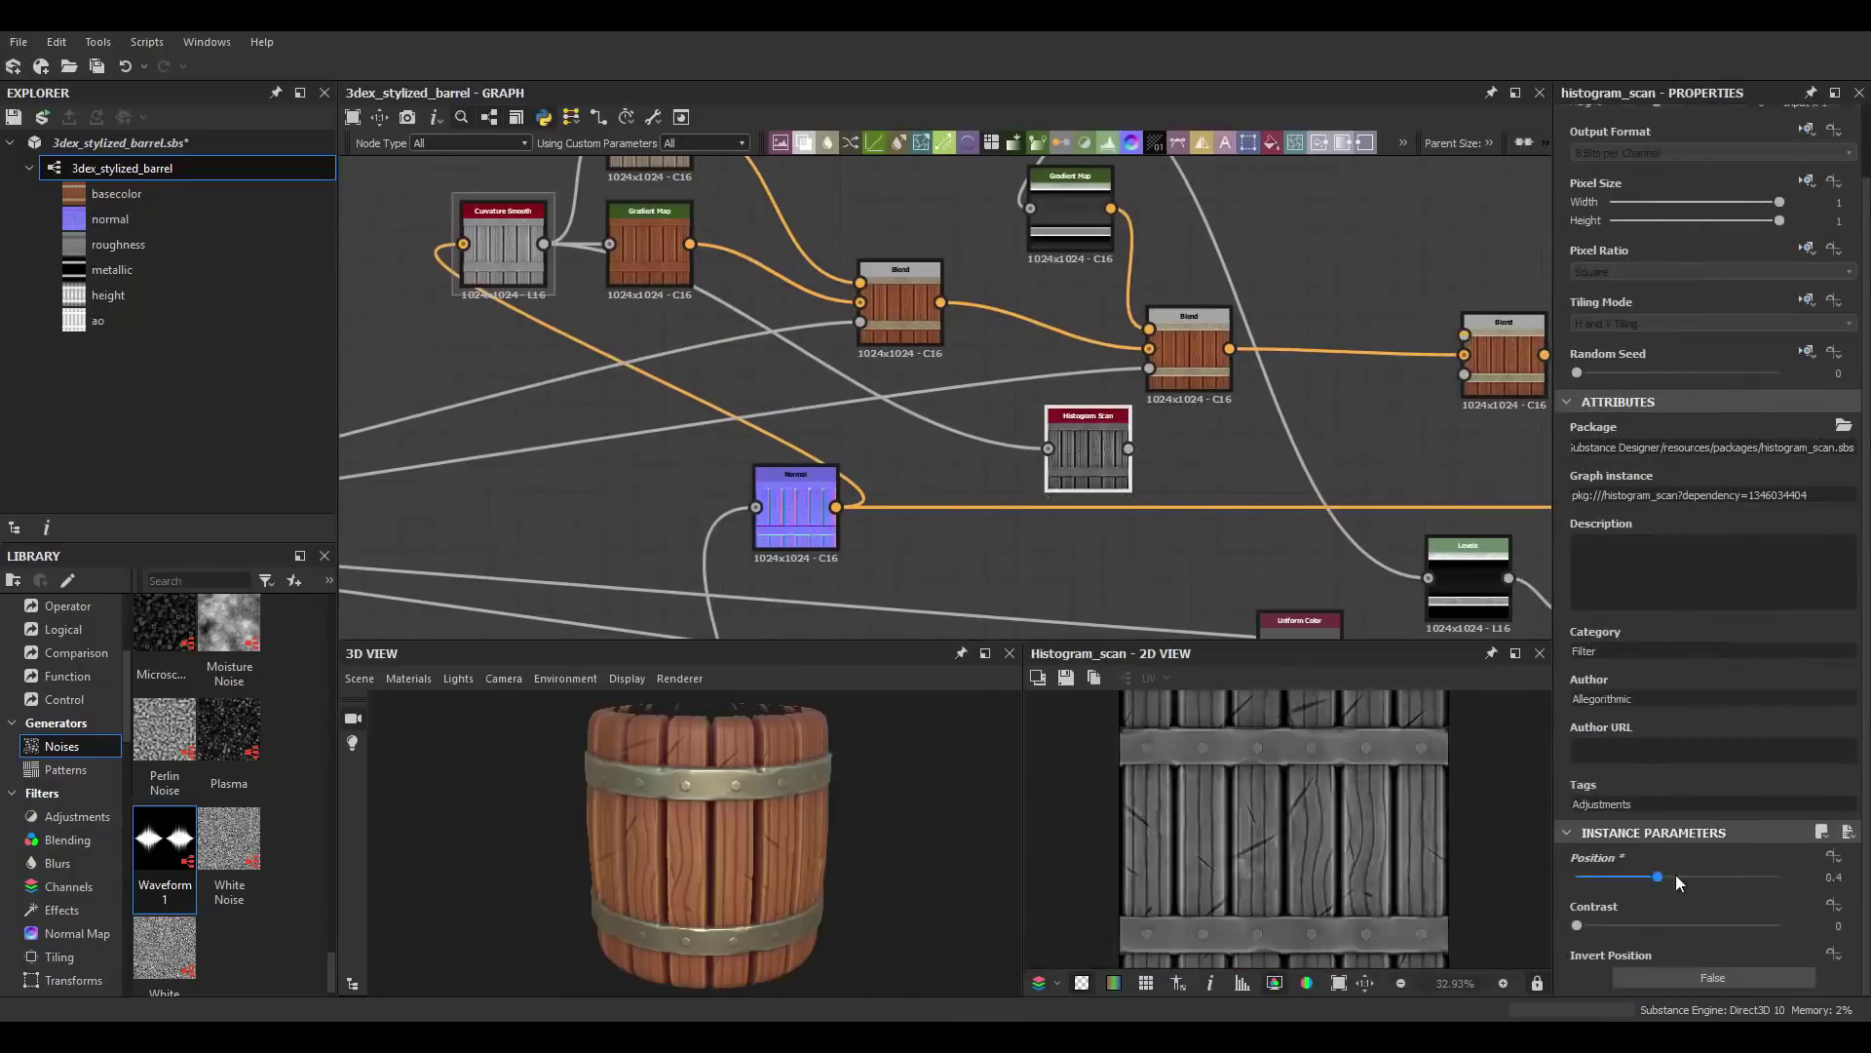
key(Return)
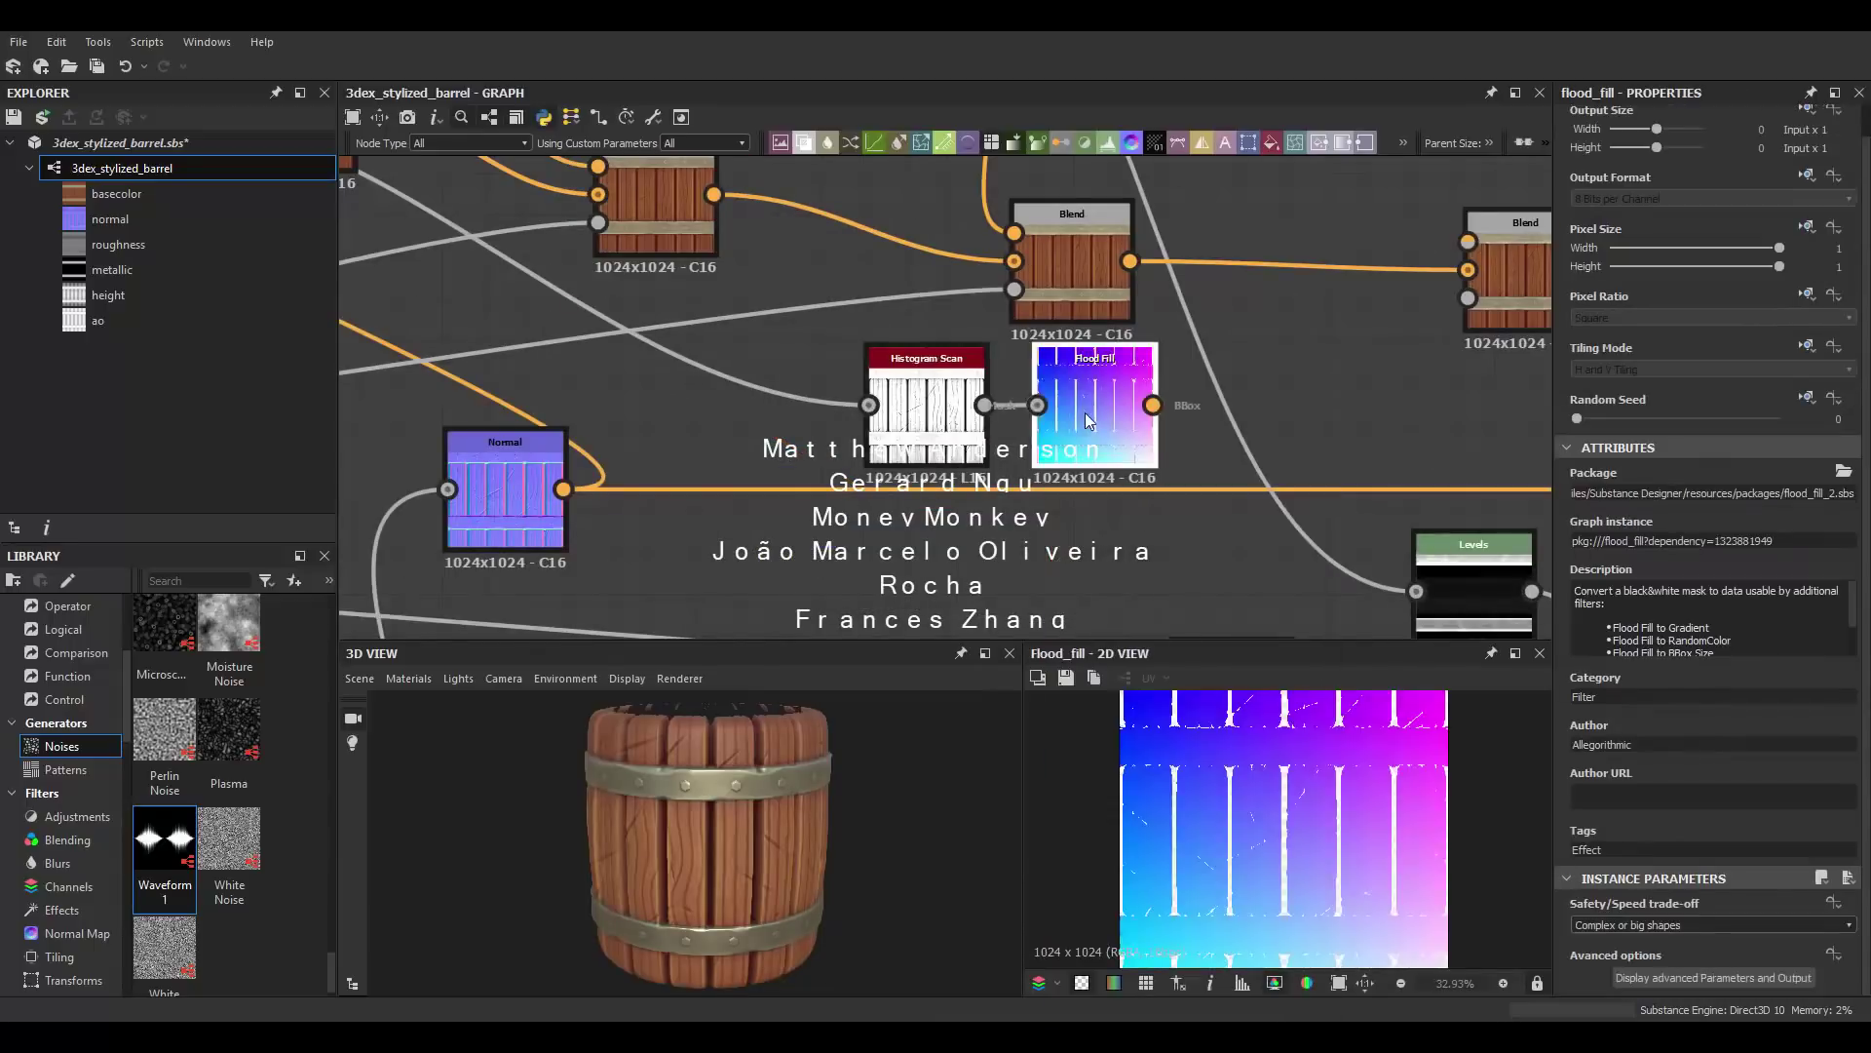
click(926, 419)
mouse_move(1698, 922)
mouse_down()
mouse_move(1643, 973)
mouse_move(1689, 971)
mouse_up()
drag(1693, 923, 1679, 918)
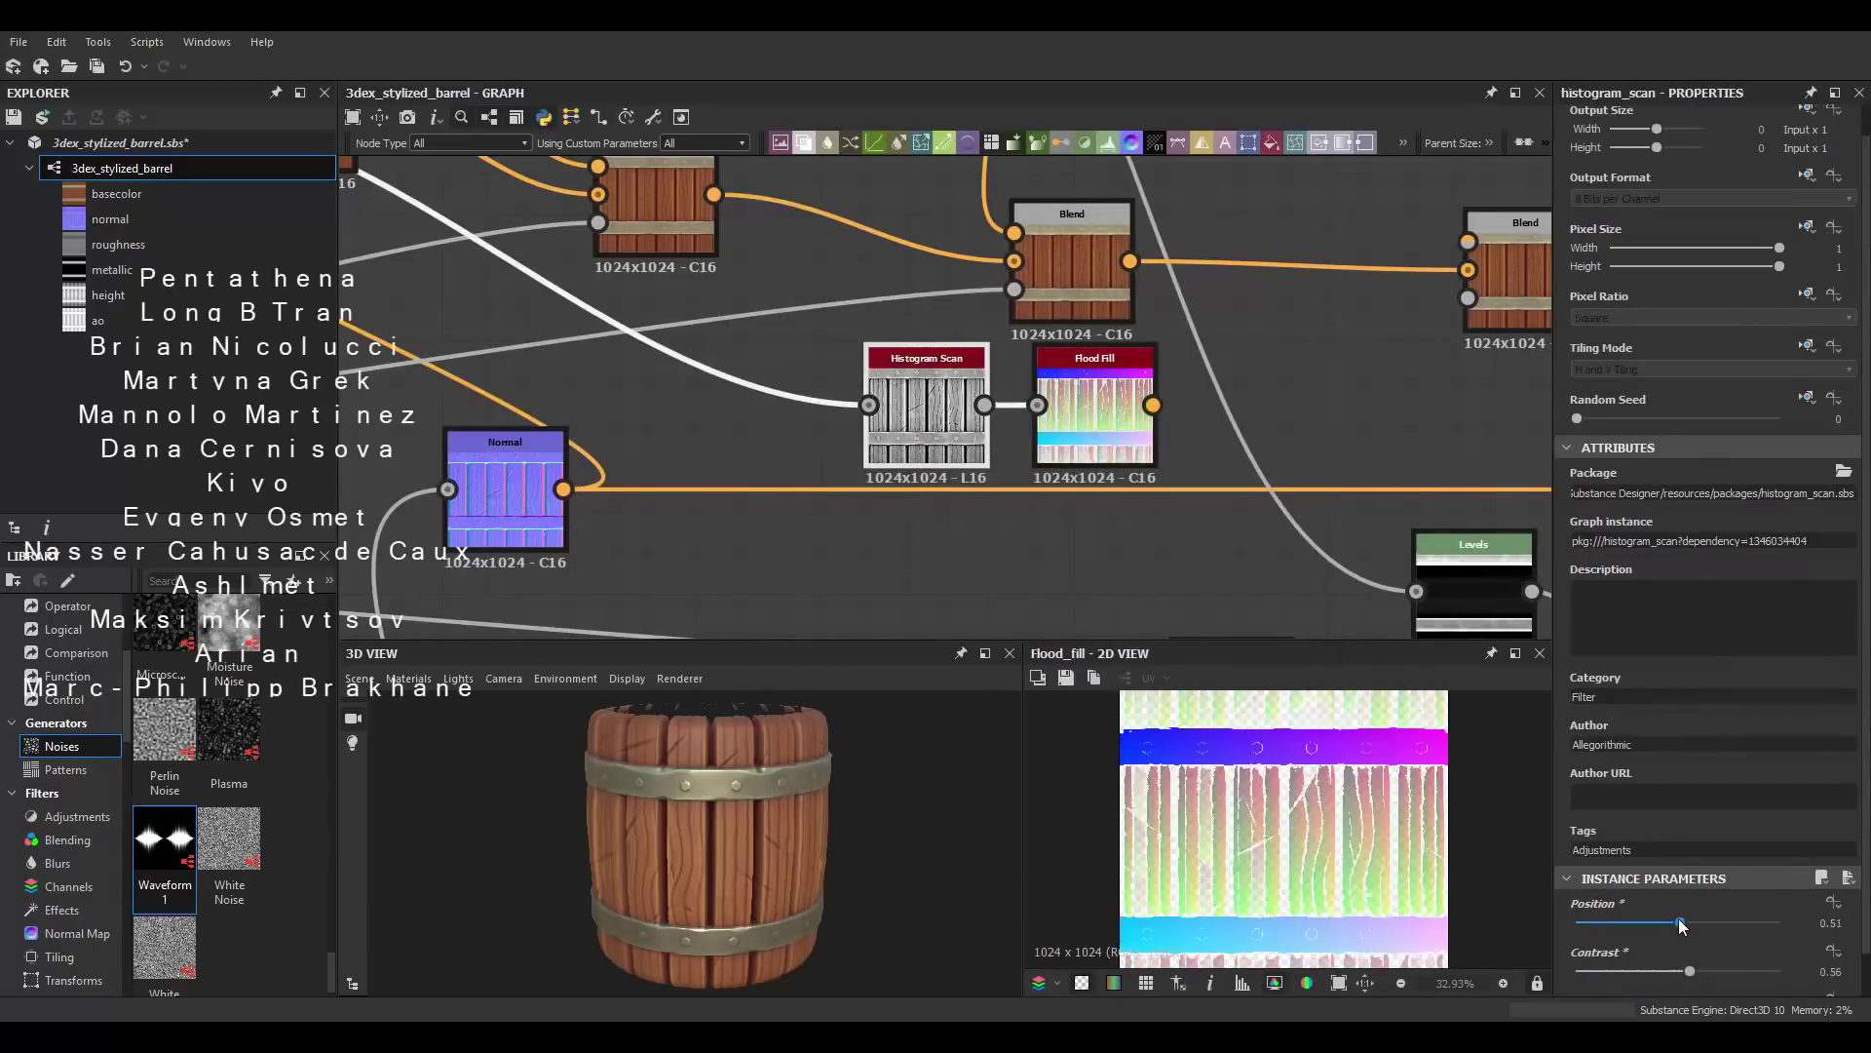
Step: Add Flood Fill to Random Color and feed it into the base colour Blend's Foreground
drag(1152, 404, 1130, 397)
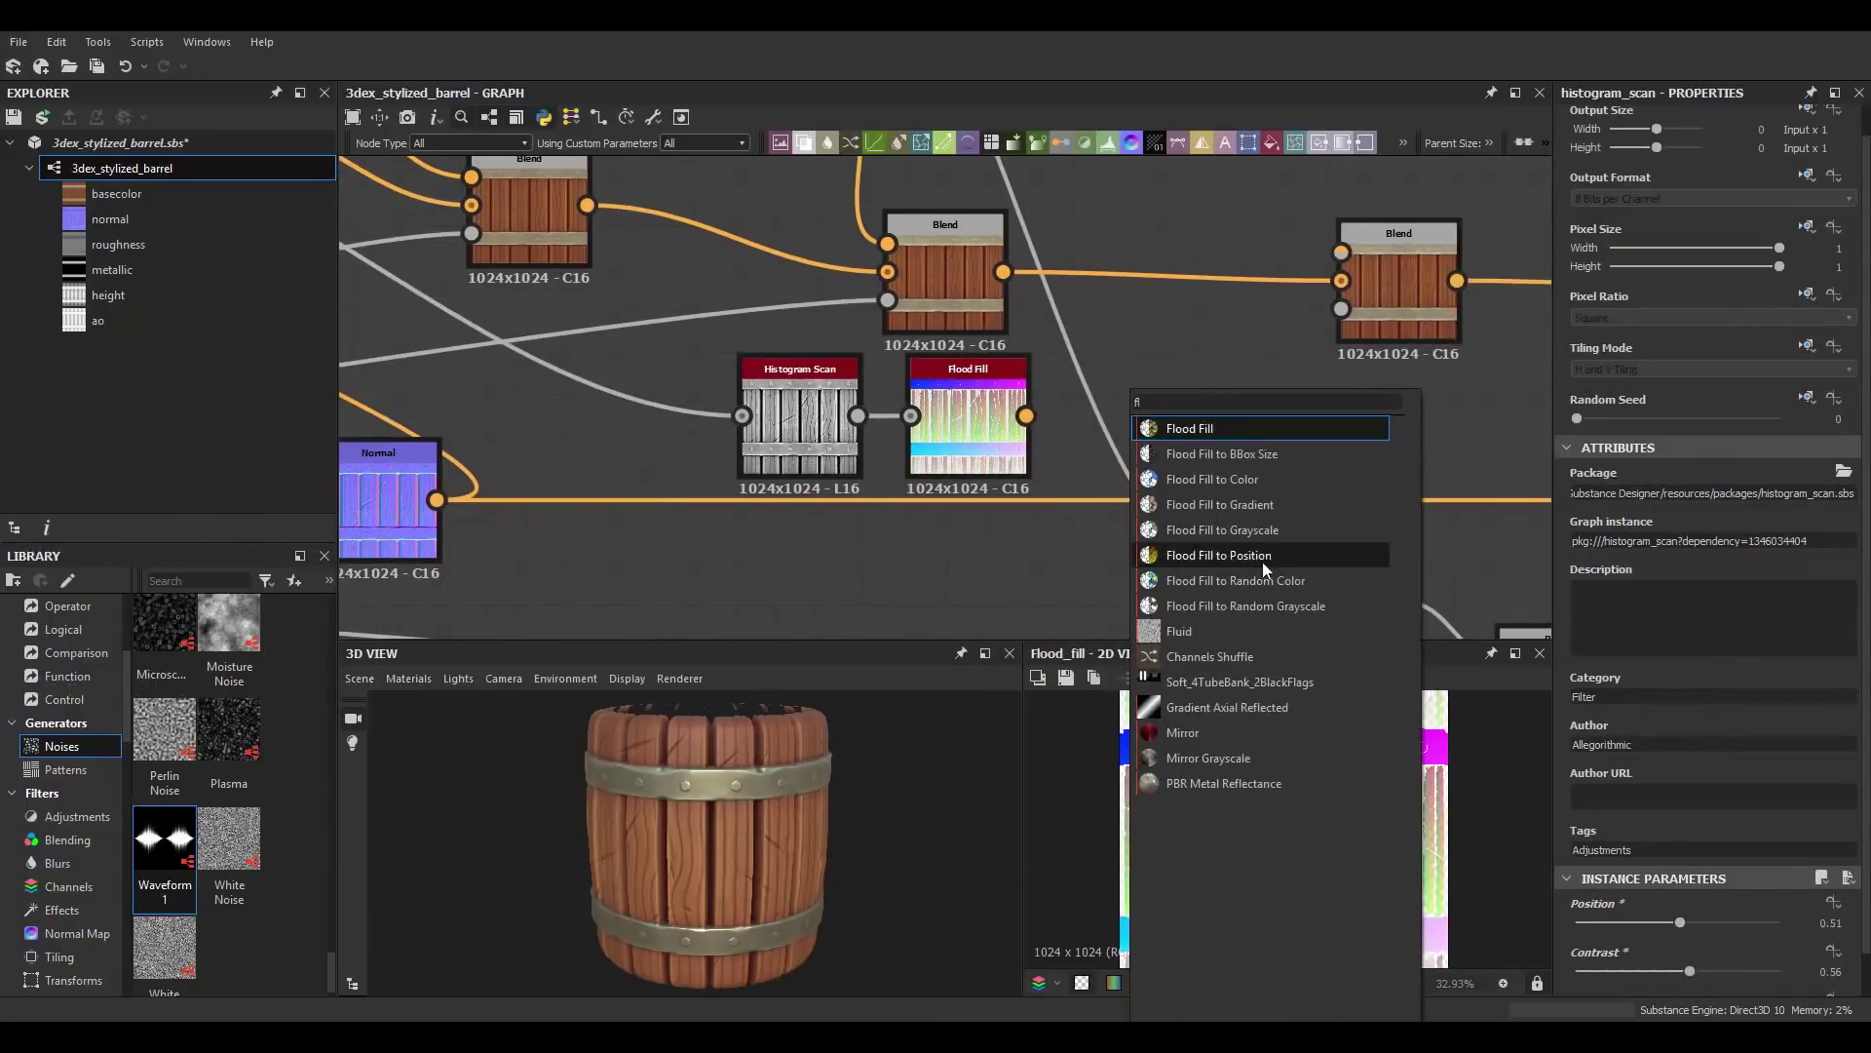
click(1170, 526)
middle_drag(1516, 331, 1324, 400)
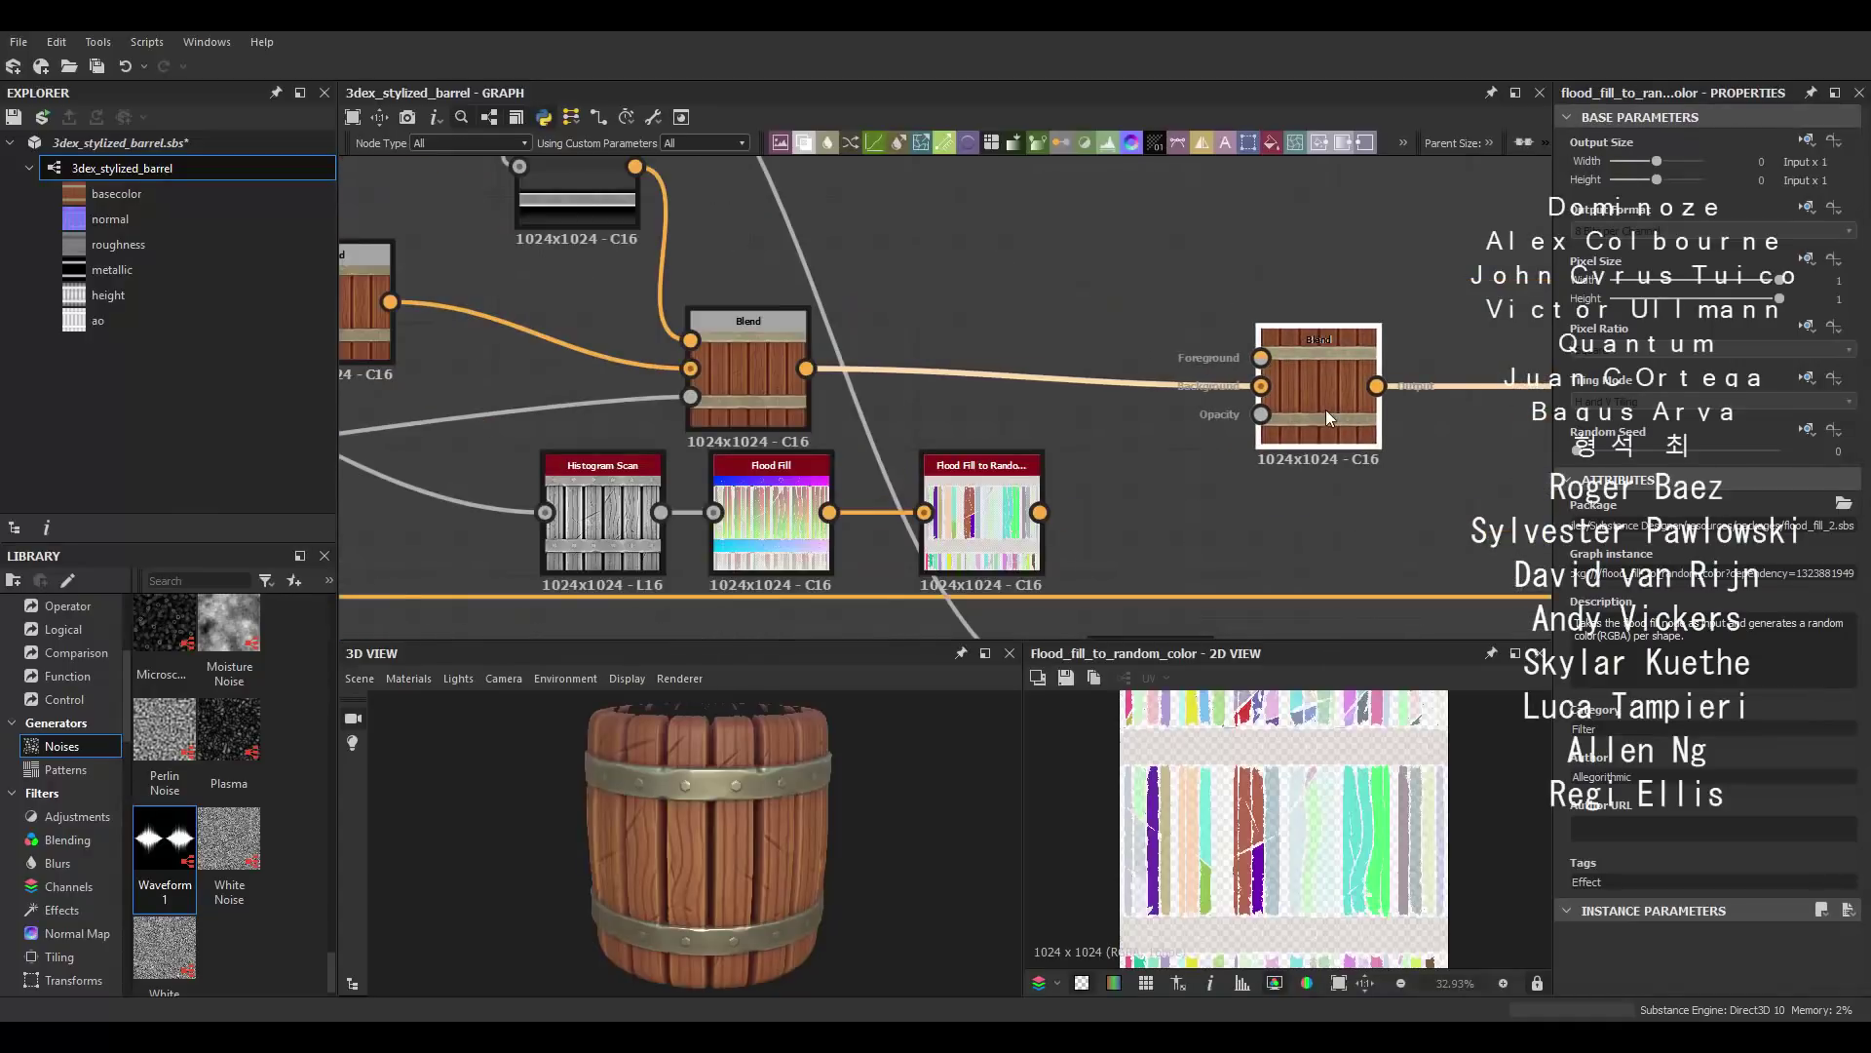
double_click(1327, 417)
drag(1039, 512, 1261, 358)
middle_drag(1374, 418, 1201, 412)
scroll(710, 797, up, 2)
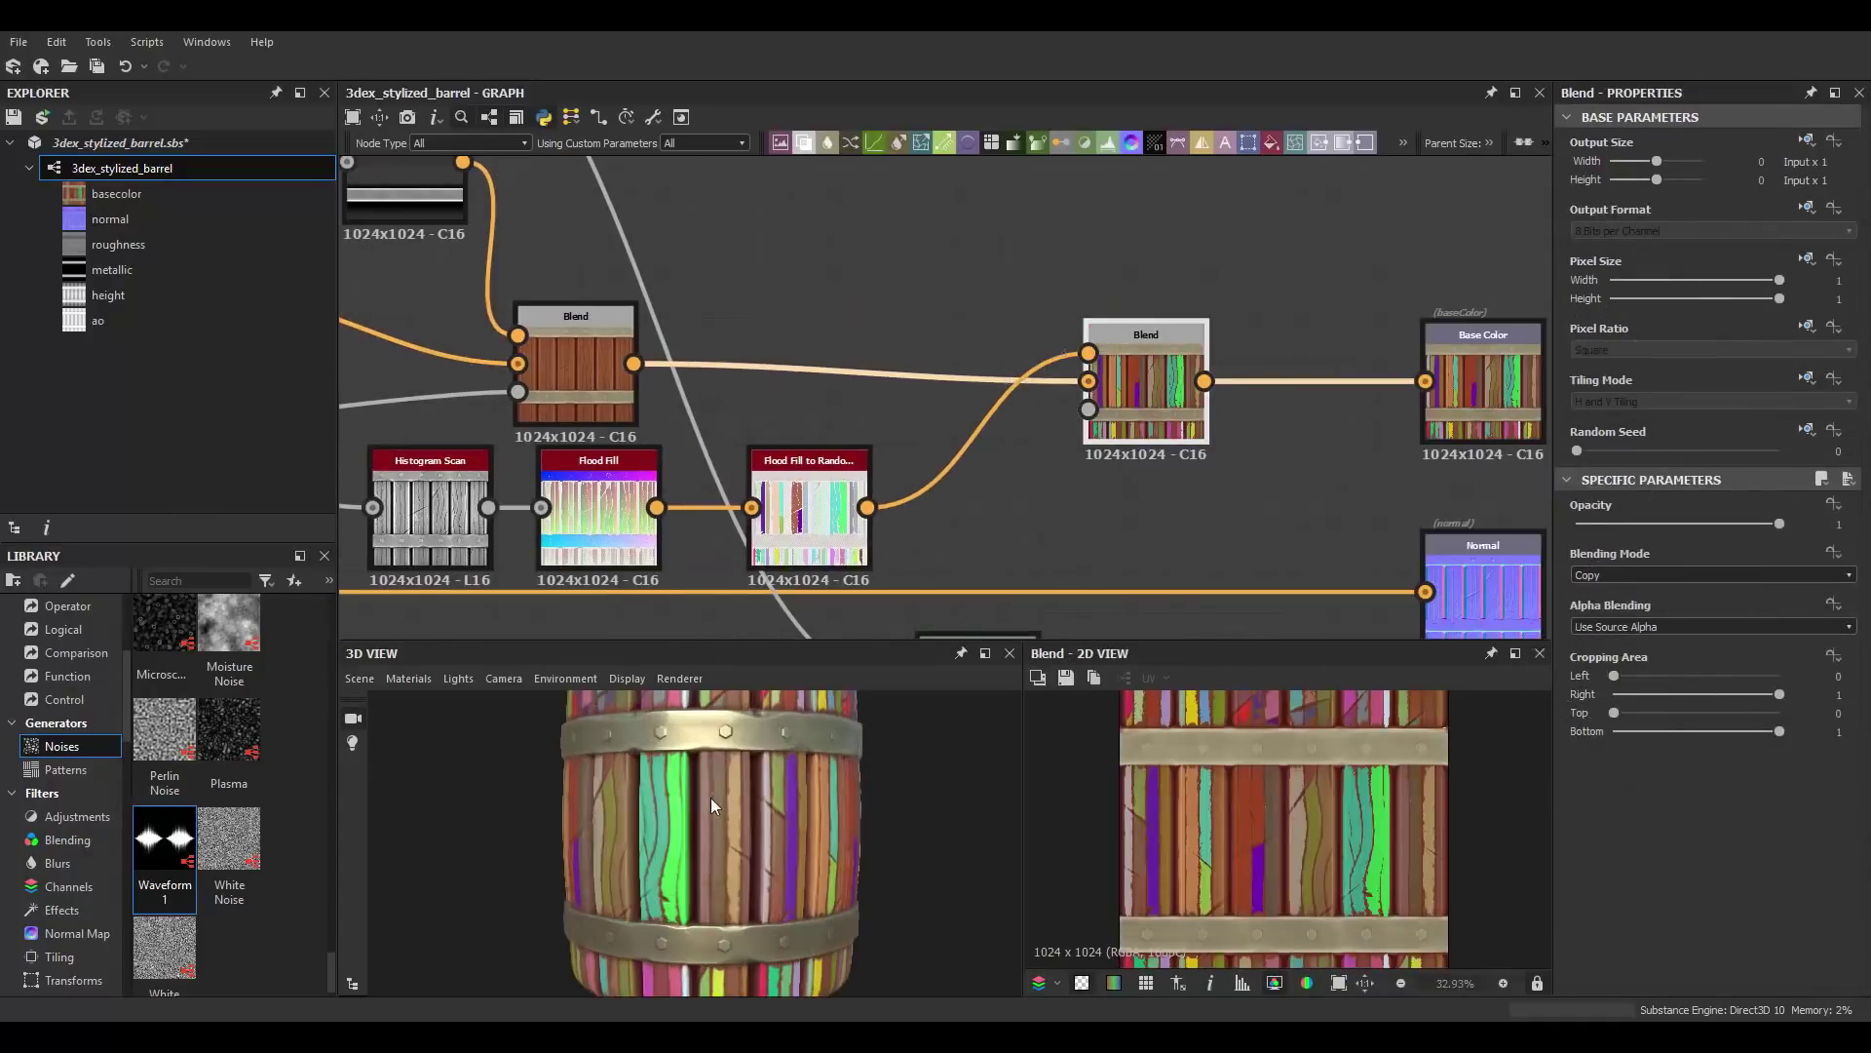
Step: Feed a red Uniform Color into Blend Foreground and an HSL of the random plank colours into Blend opacity
click(1605, 581)
click(994, 605)
drag(993, 258, 1088, 355)
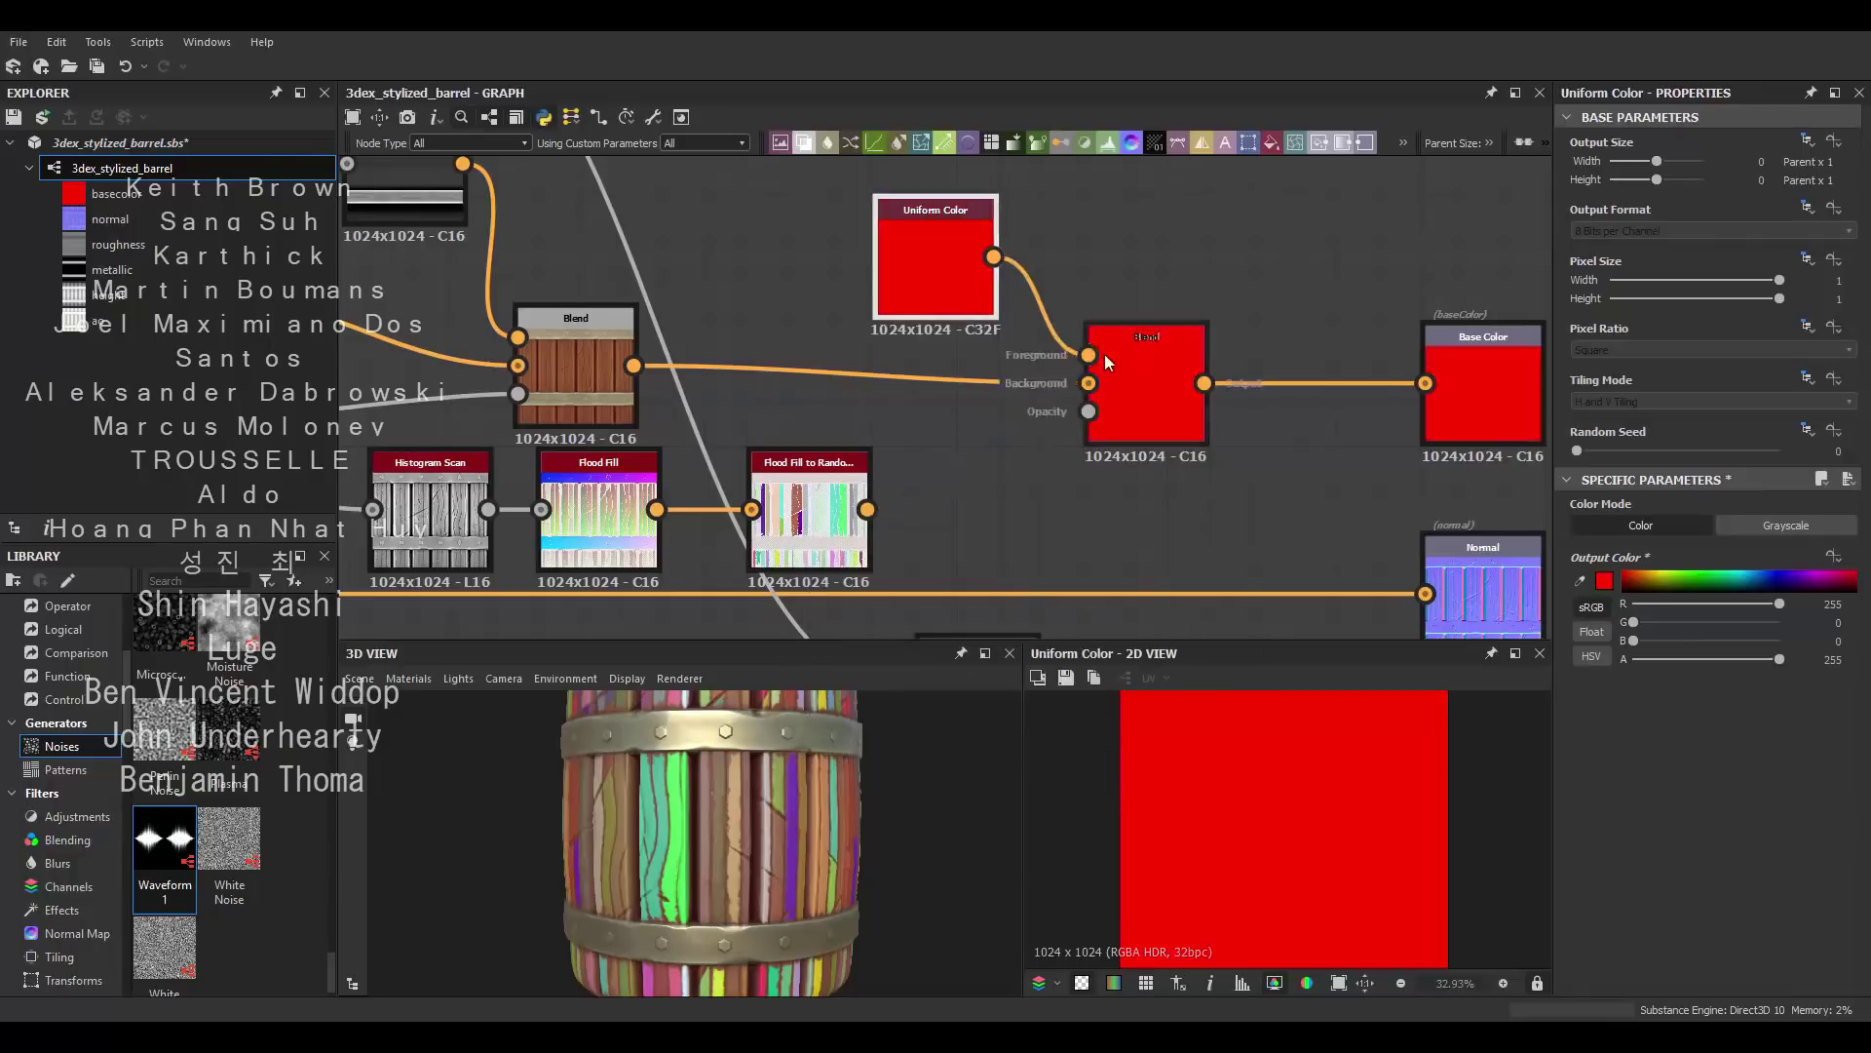
double_click(809, 512)
mouse_move(866, 509)
mouse_down()
mouse_move(1000, 527)
mouse_move(1091, 412)
mouse_up()
click(1086, 441)
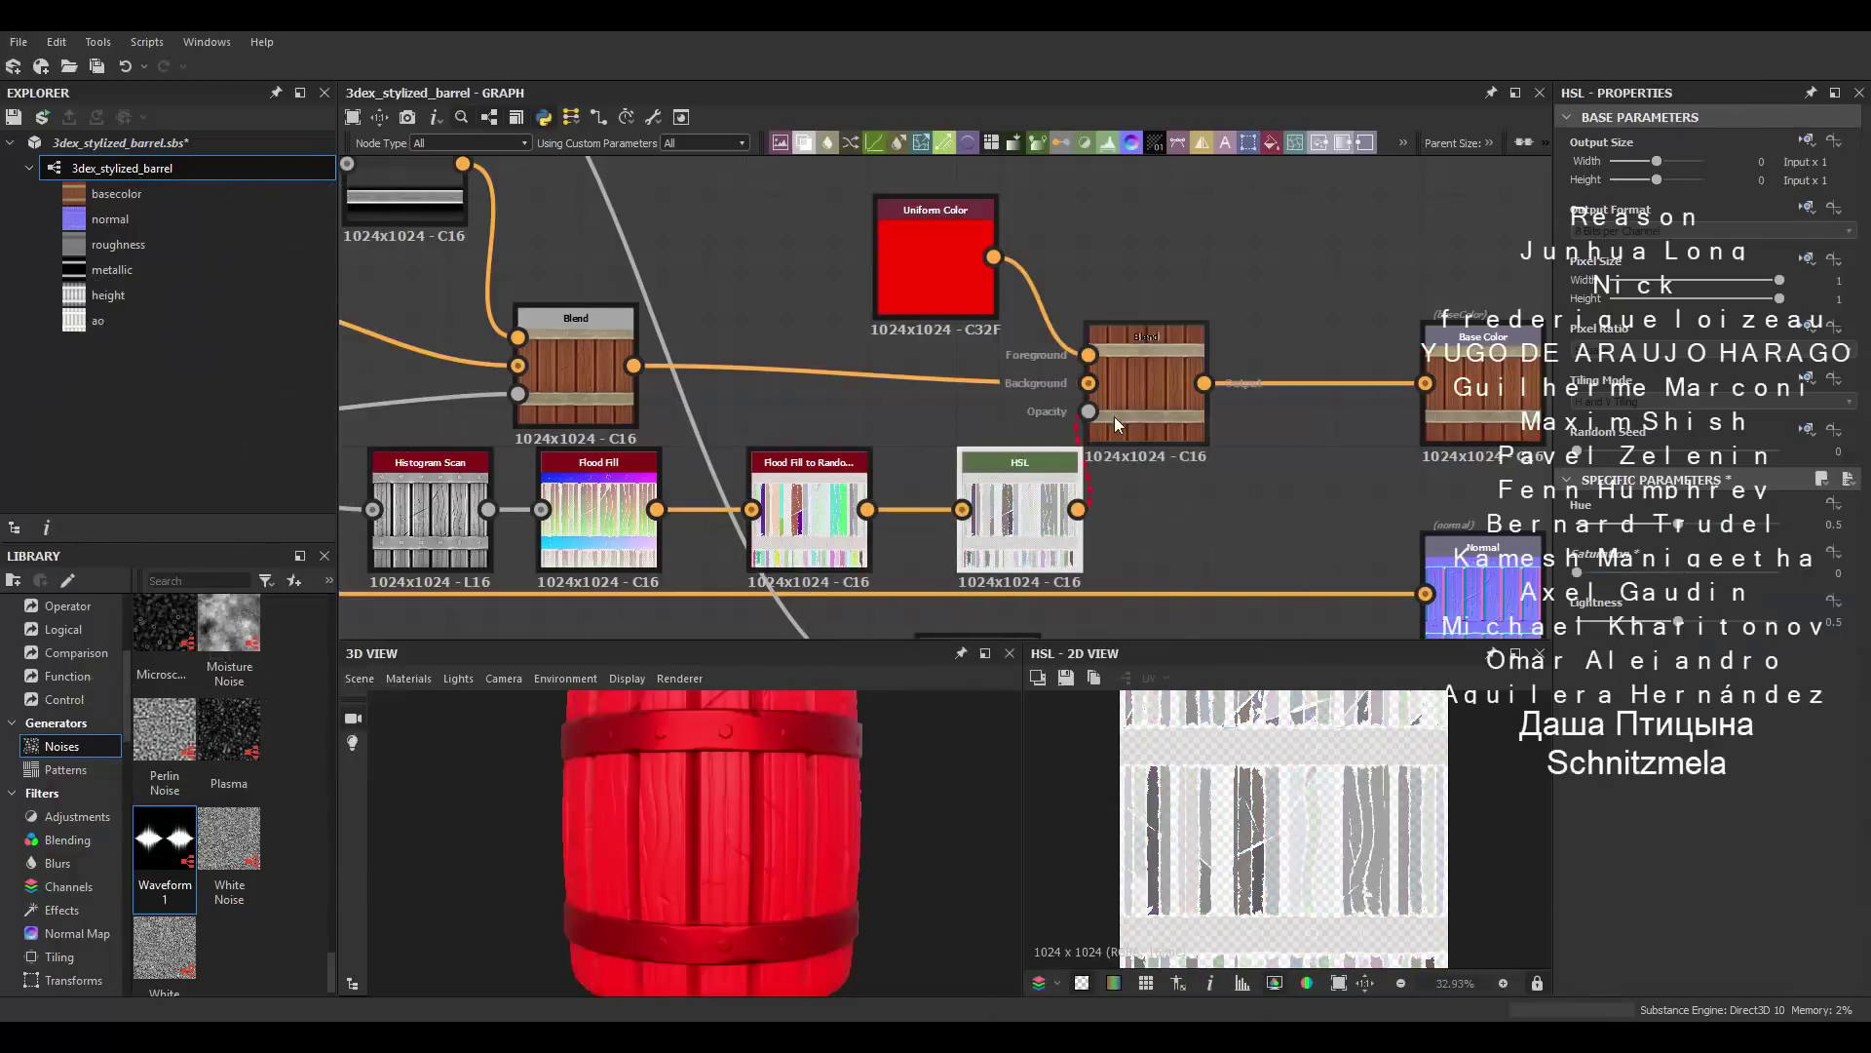
Step: Insert a Grayscale Conversion node between the HSL and the Blend opacity, undoing a misplaced Levels node
key(space)
click(1165, 445)
key(space)
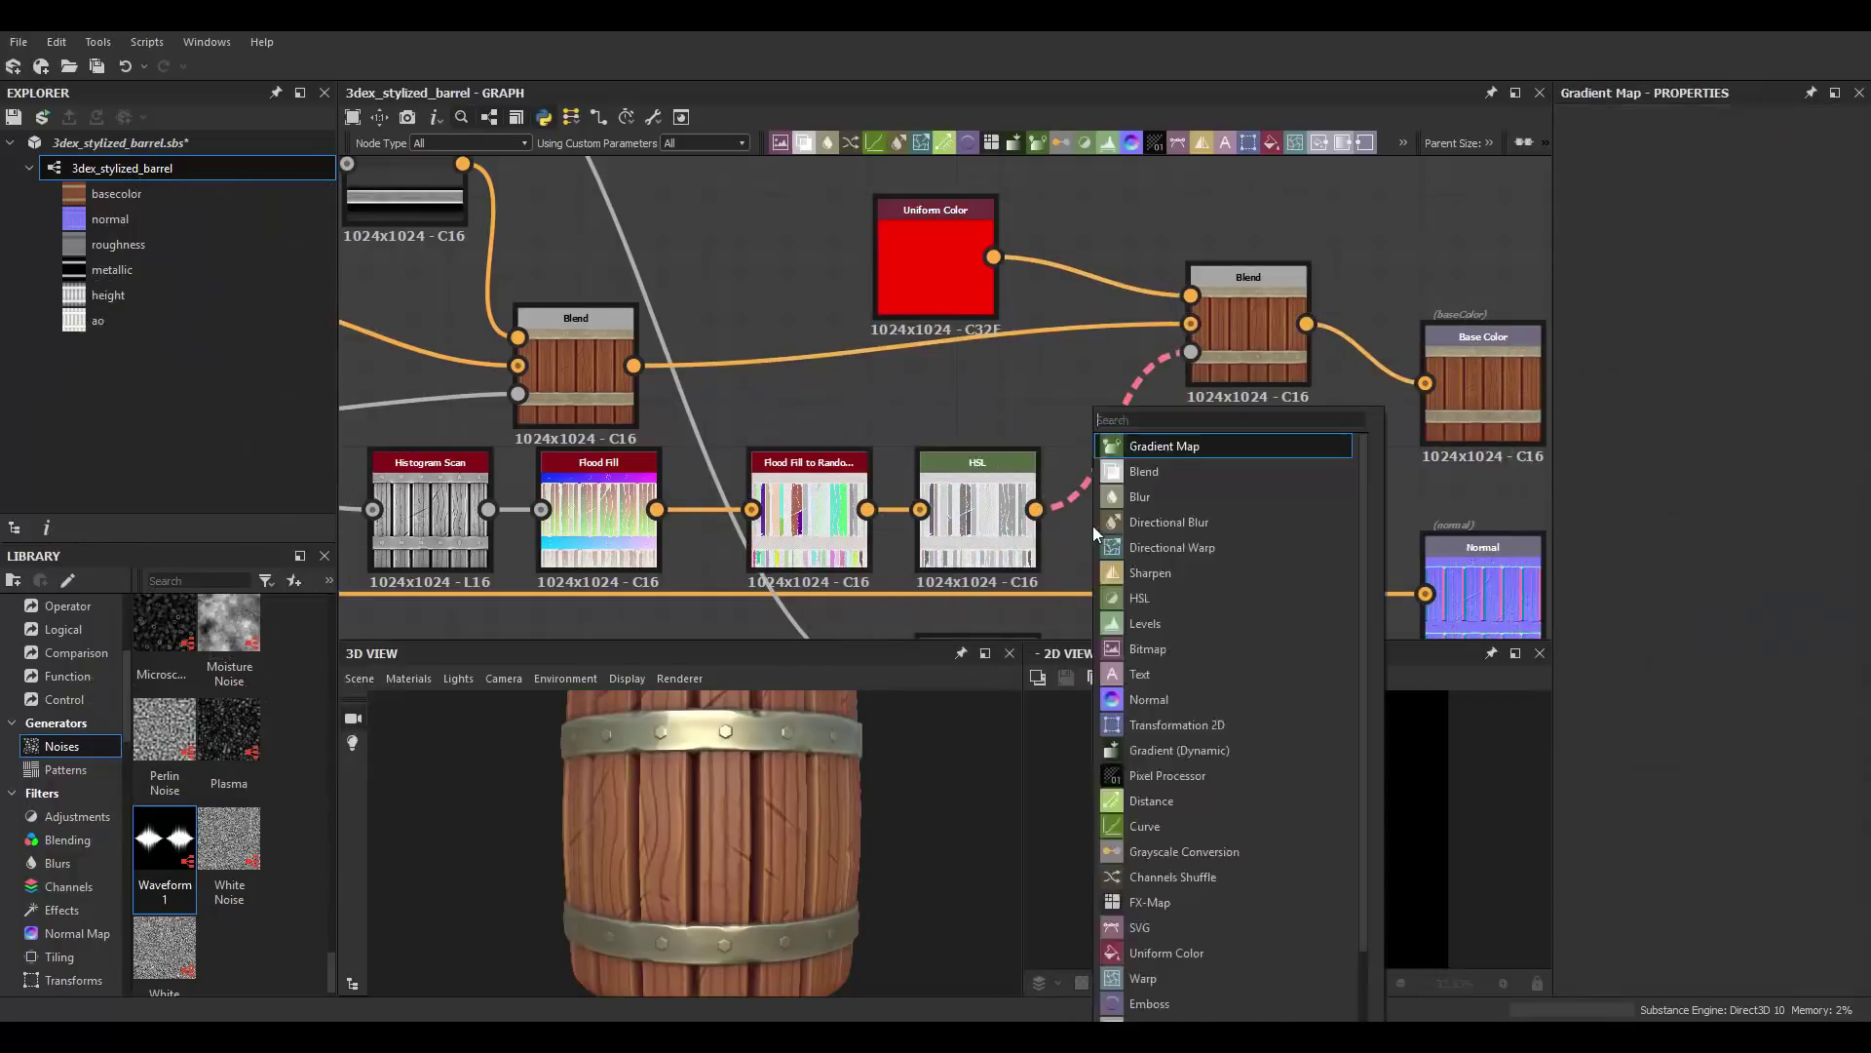
click(1145, 623)
key(ctrl+z)
key(space)
text(co)
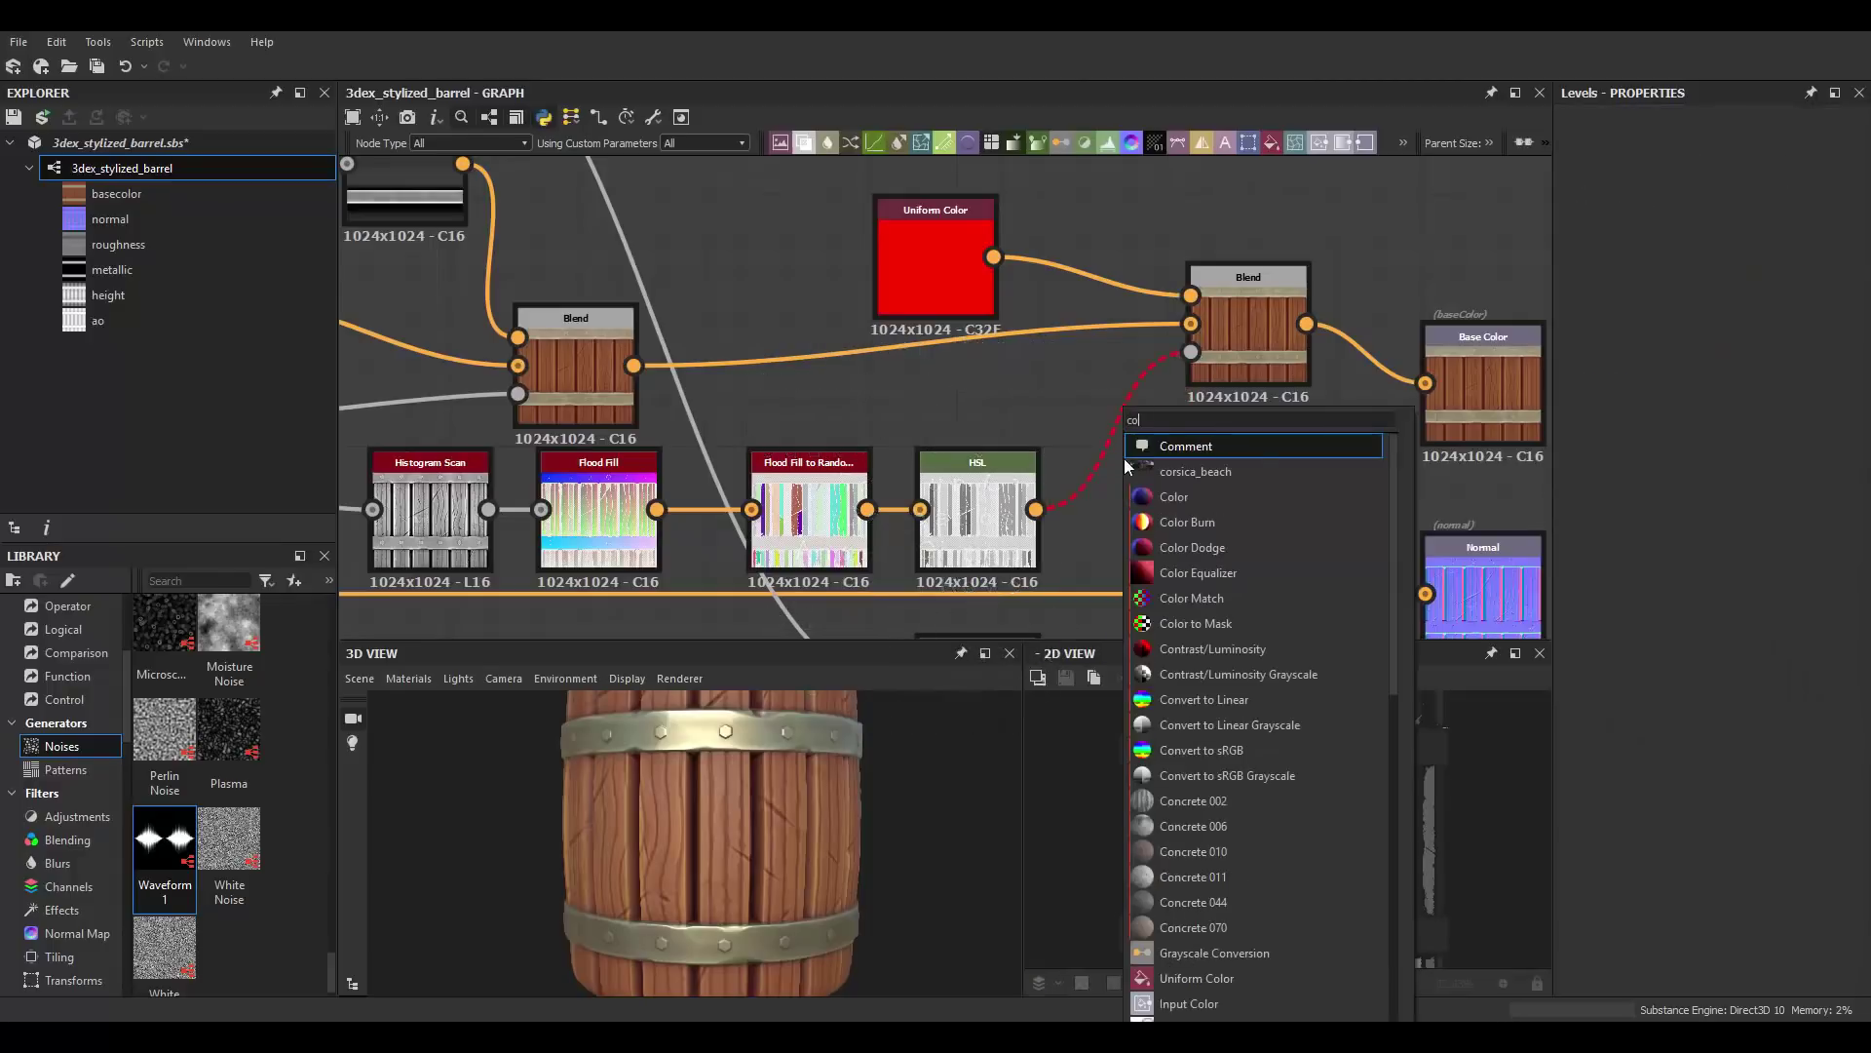
text(gra)
click(1183, 497)
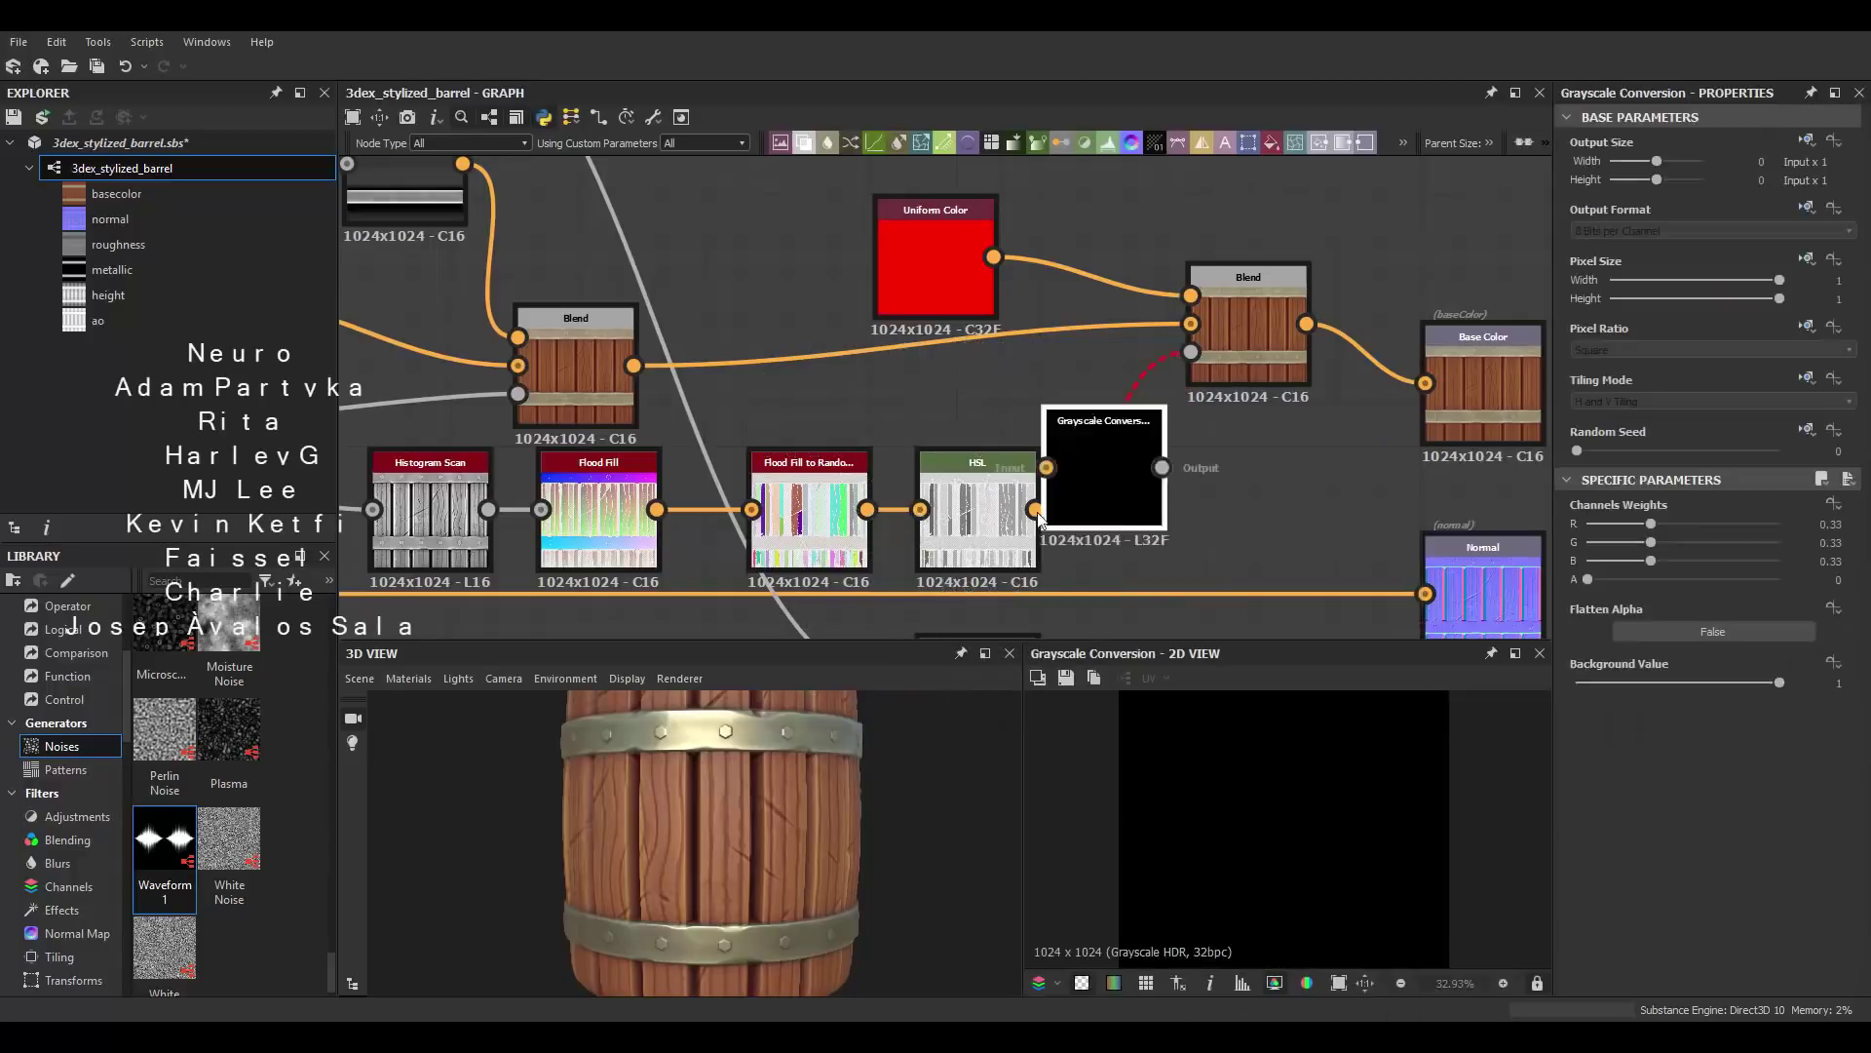
click(1215, 376)
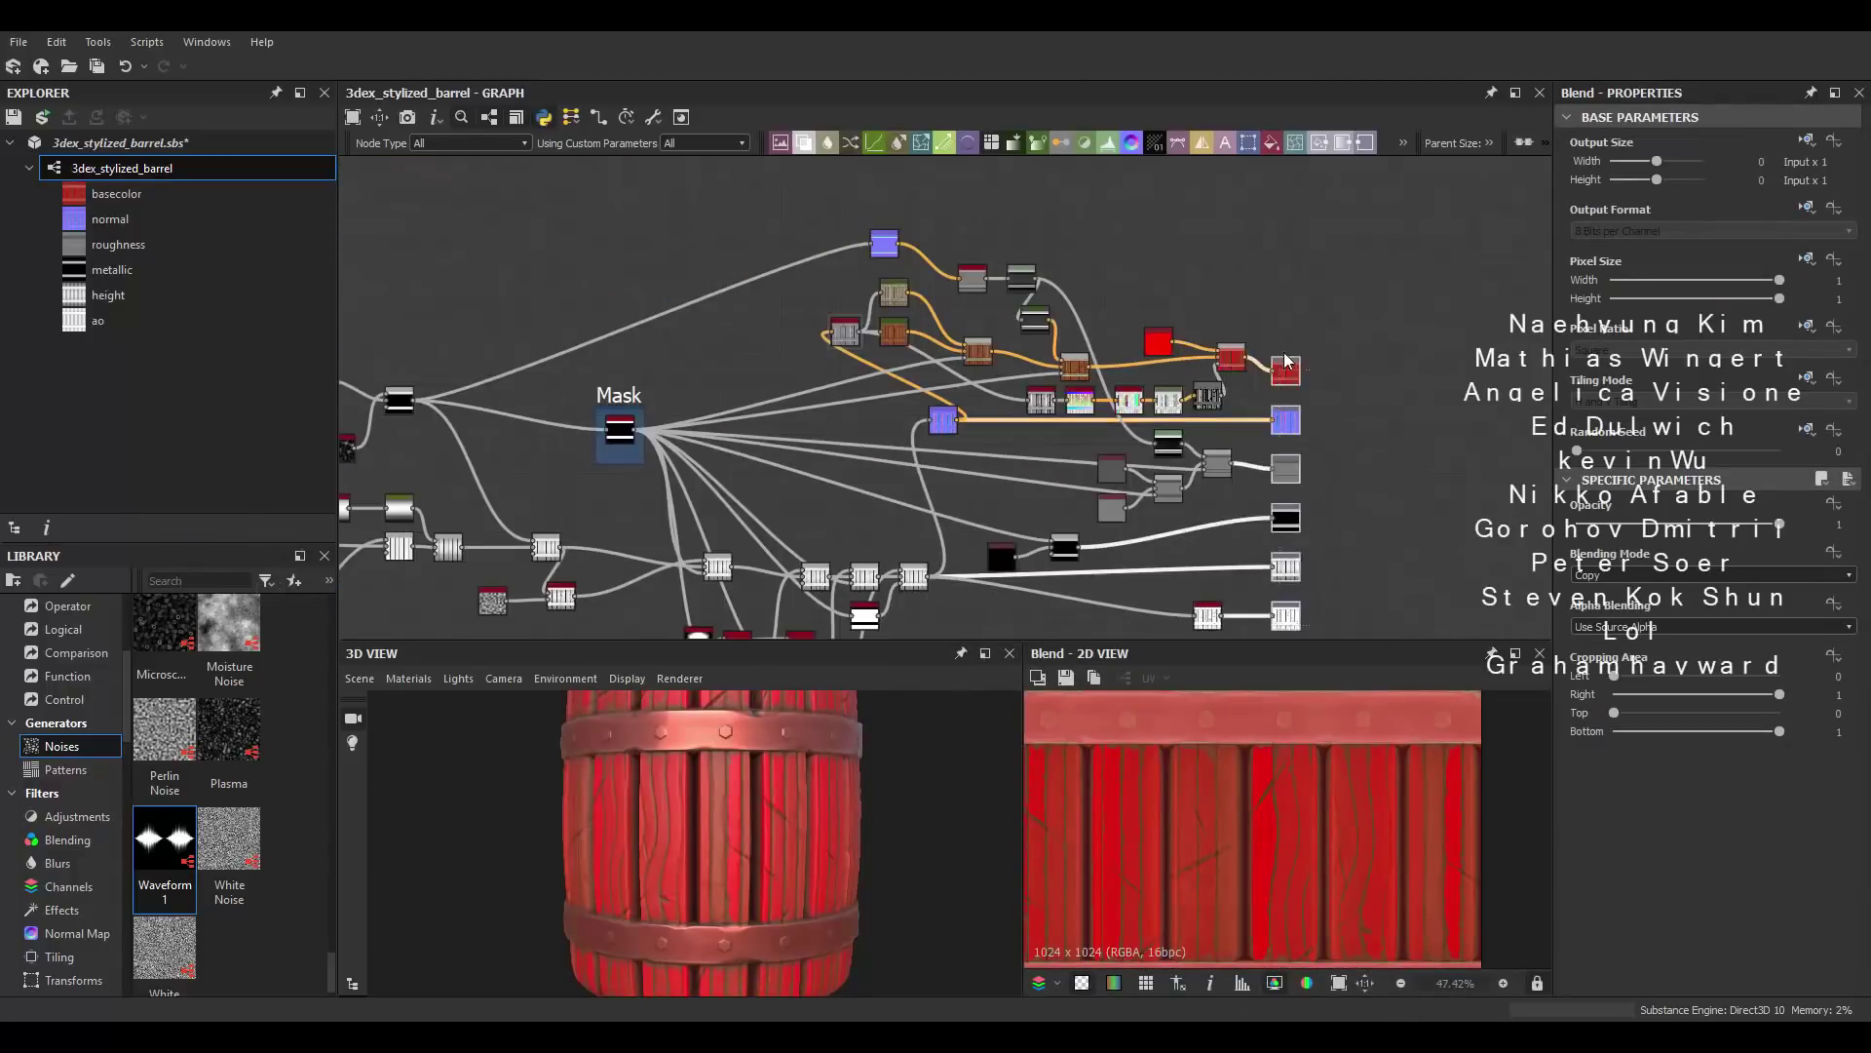
text(l)
Step: Add a Levels node after Grayscale Conversion and pull in the white point for a high-contrast plank mask
key(Return)
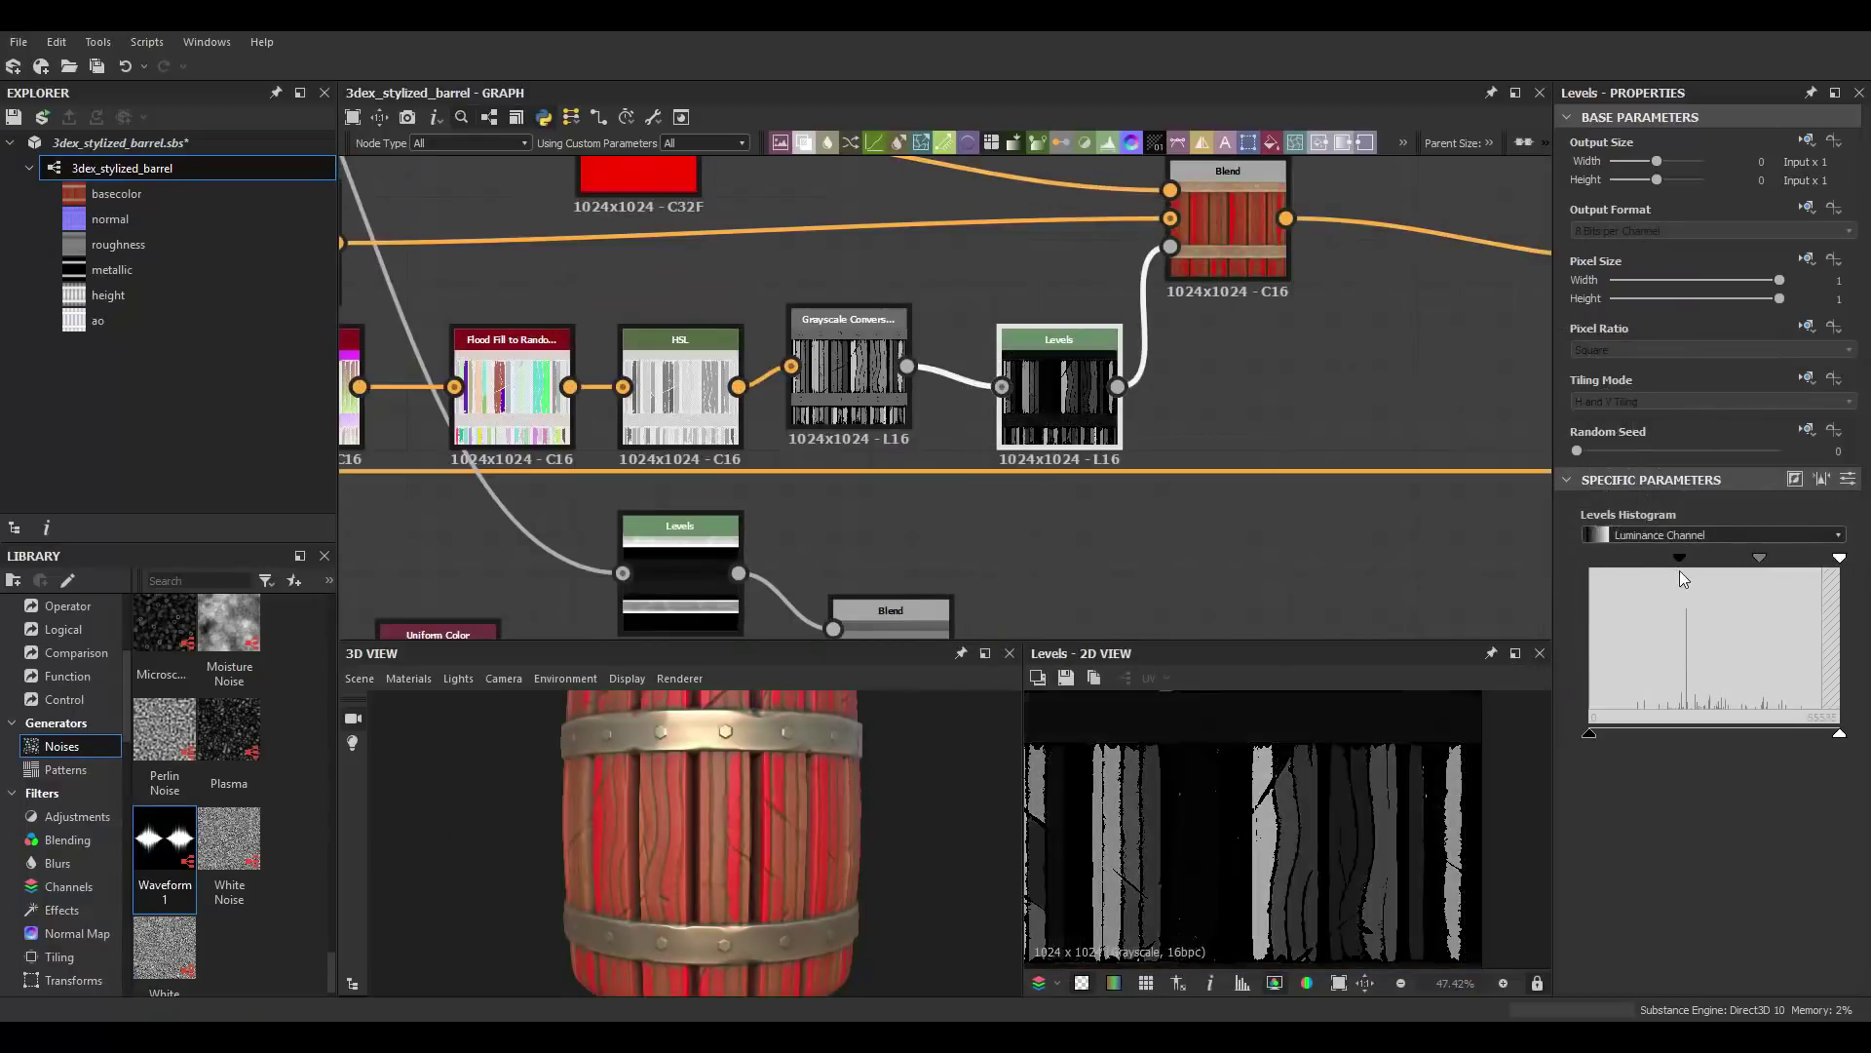
drag(1799, 564, 1673, 559)
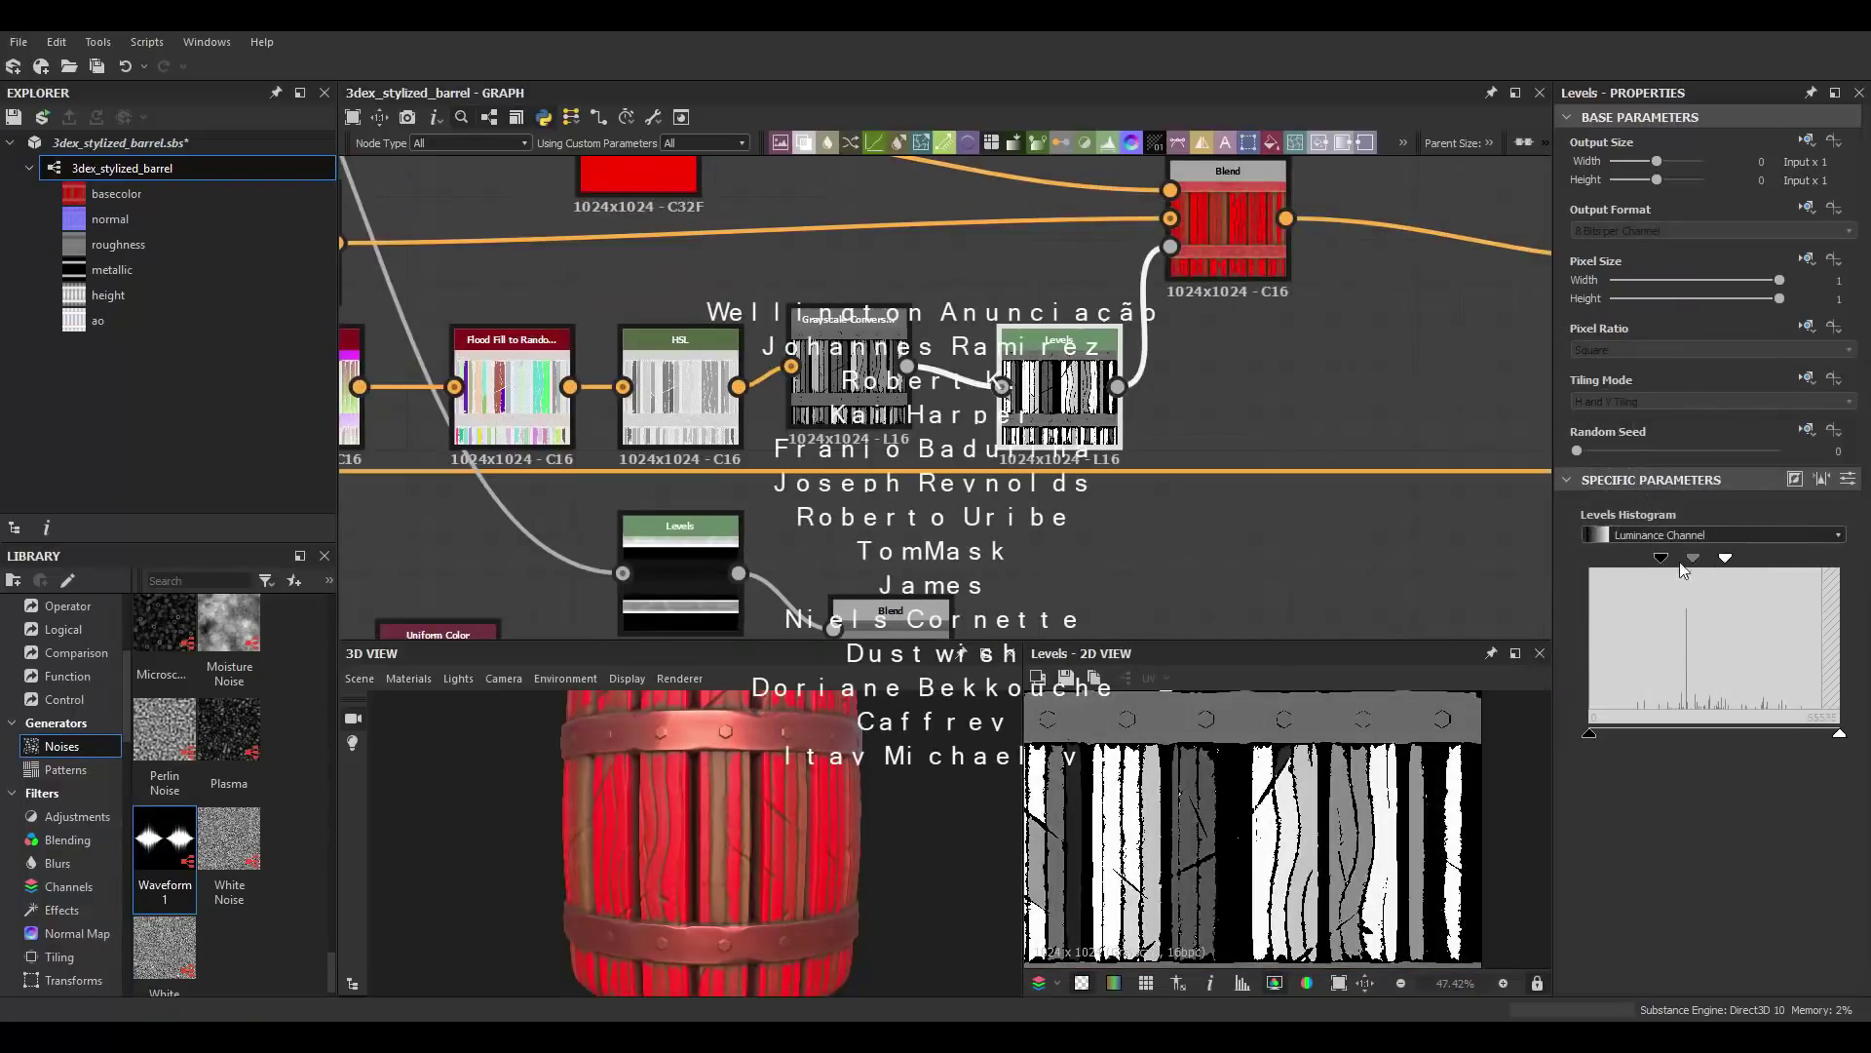
drag(635, 874, 711, 911)
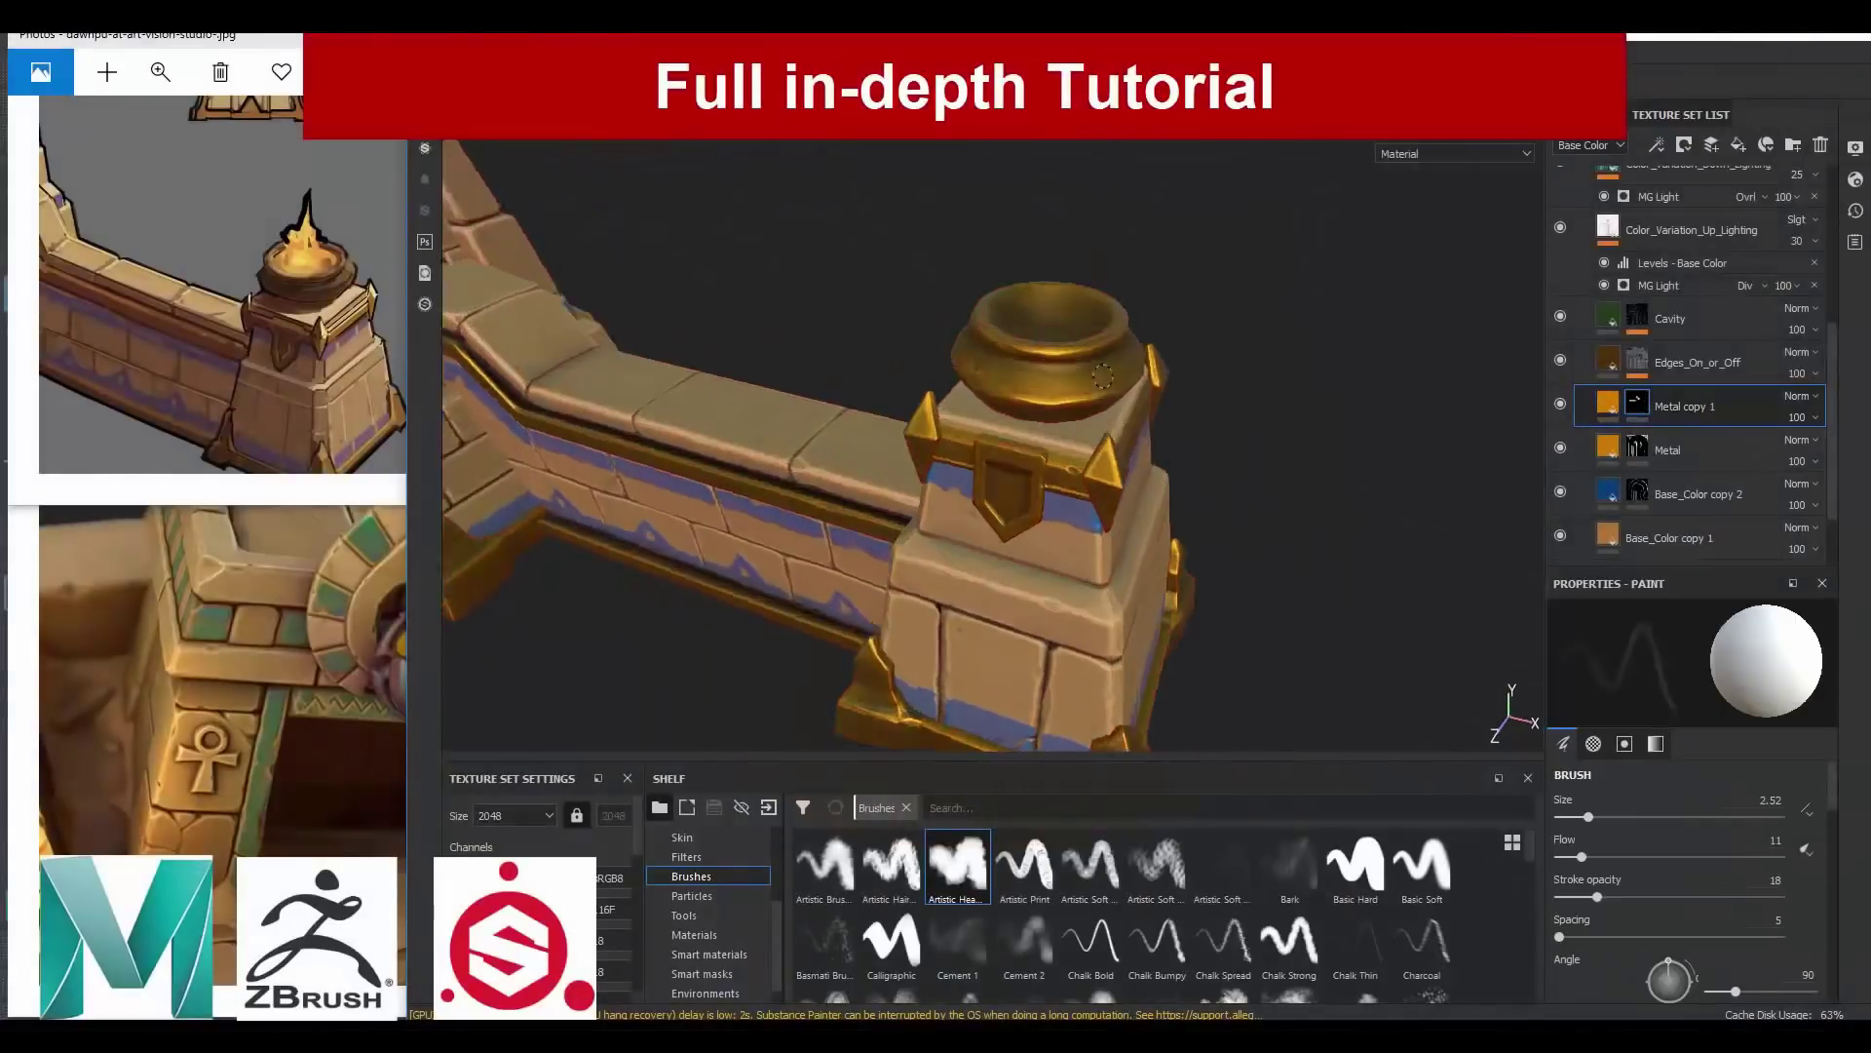
Step: Raise the pot's roughness to 0.568 and darken its base colour to brown
drag(1662, 907, 1697, 901)
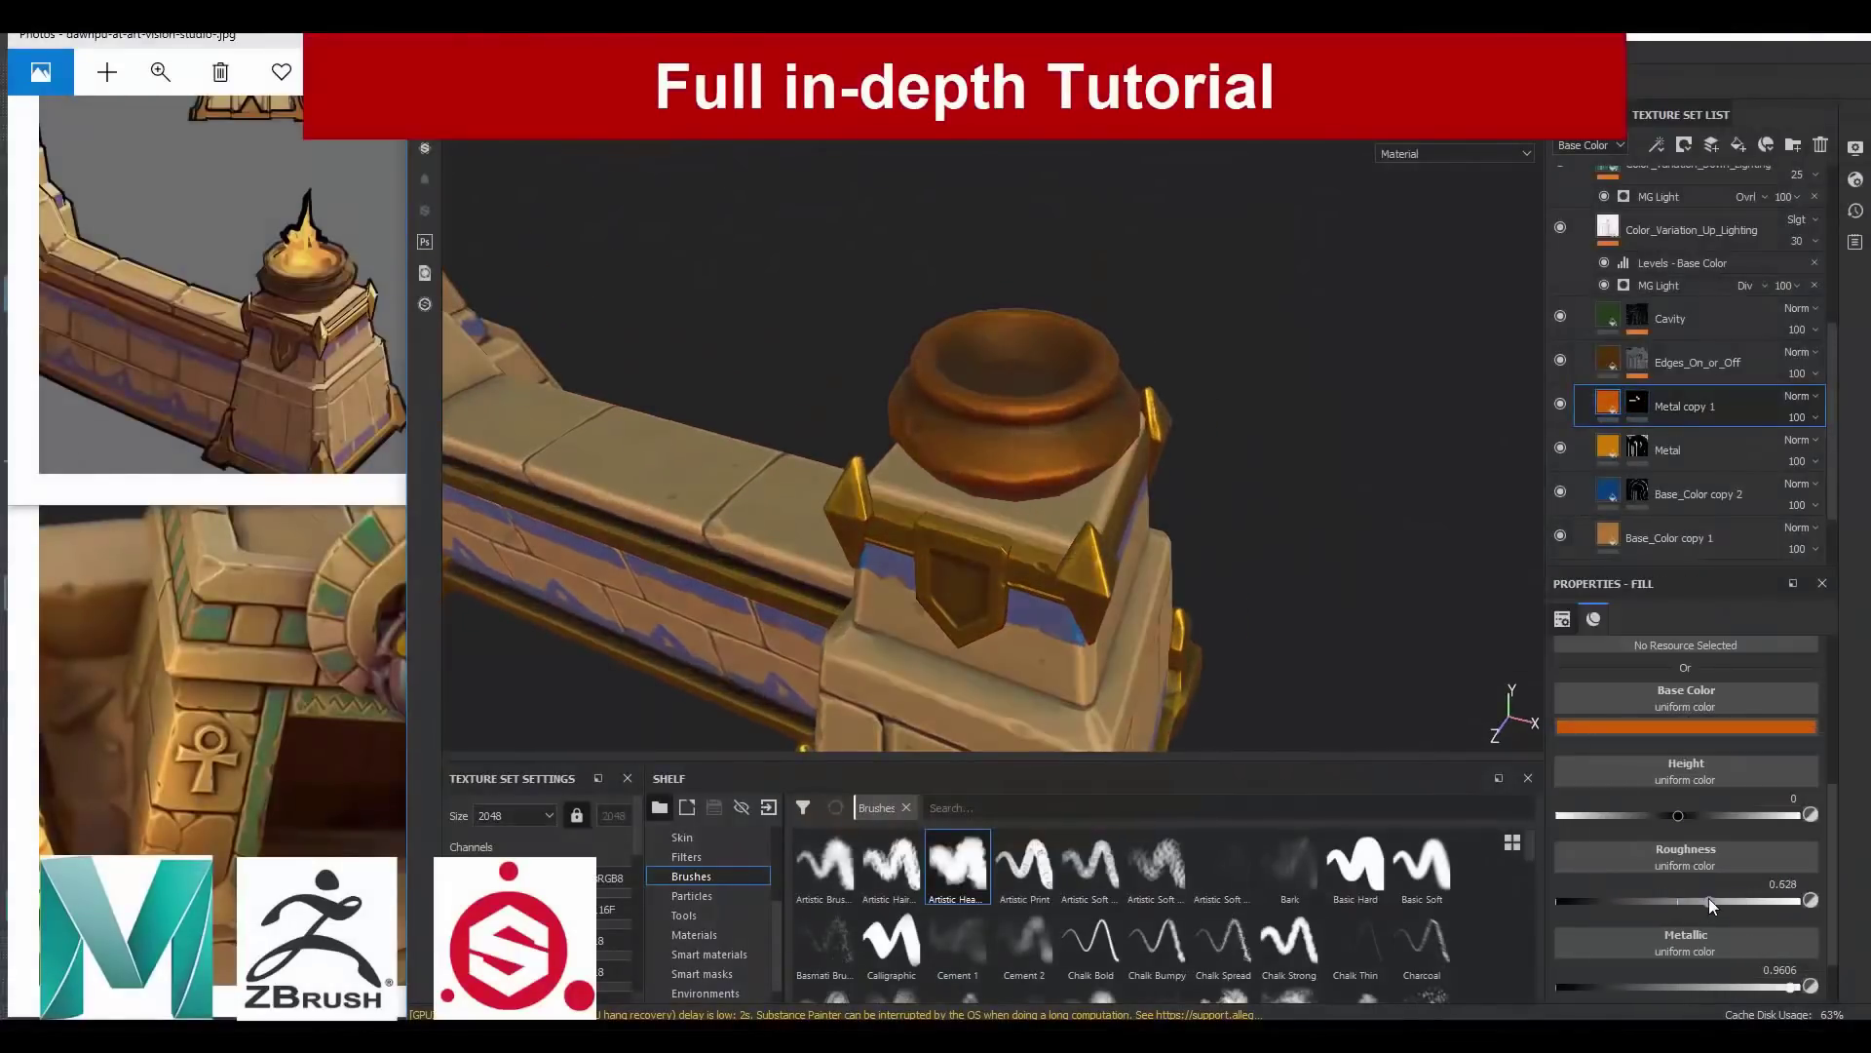
alt+drag(1267, 439, 1520, 507)
scroll(1715, 903, down, 2)
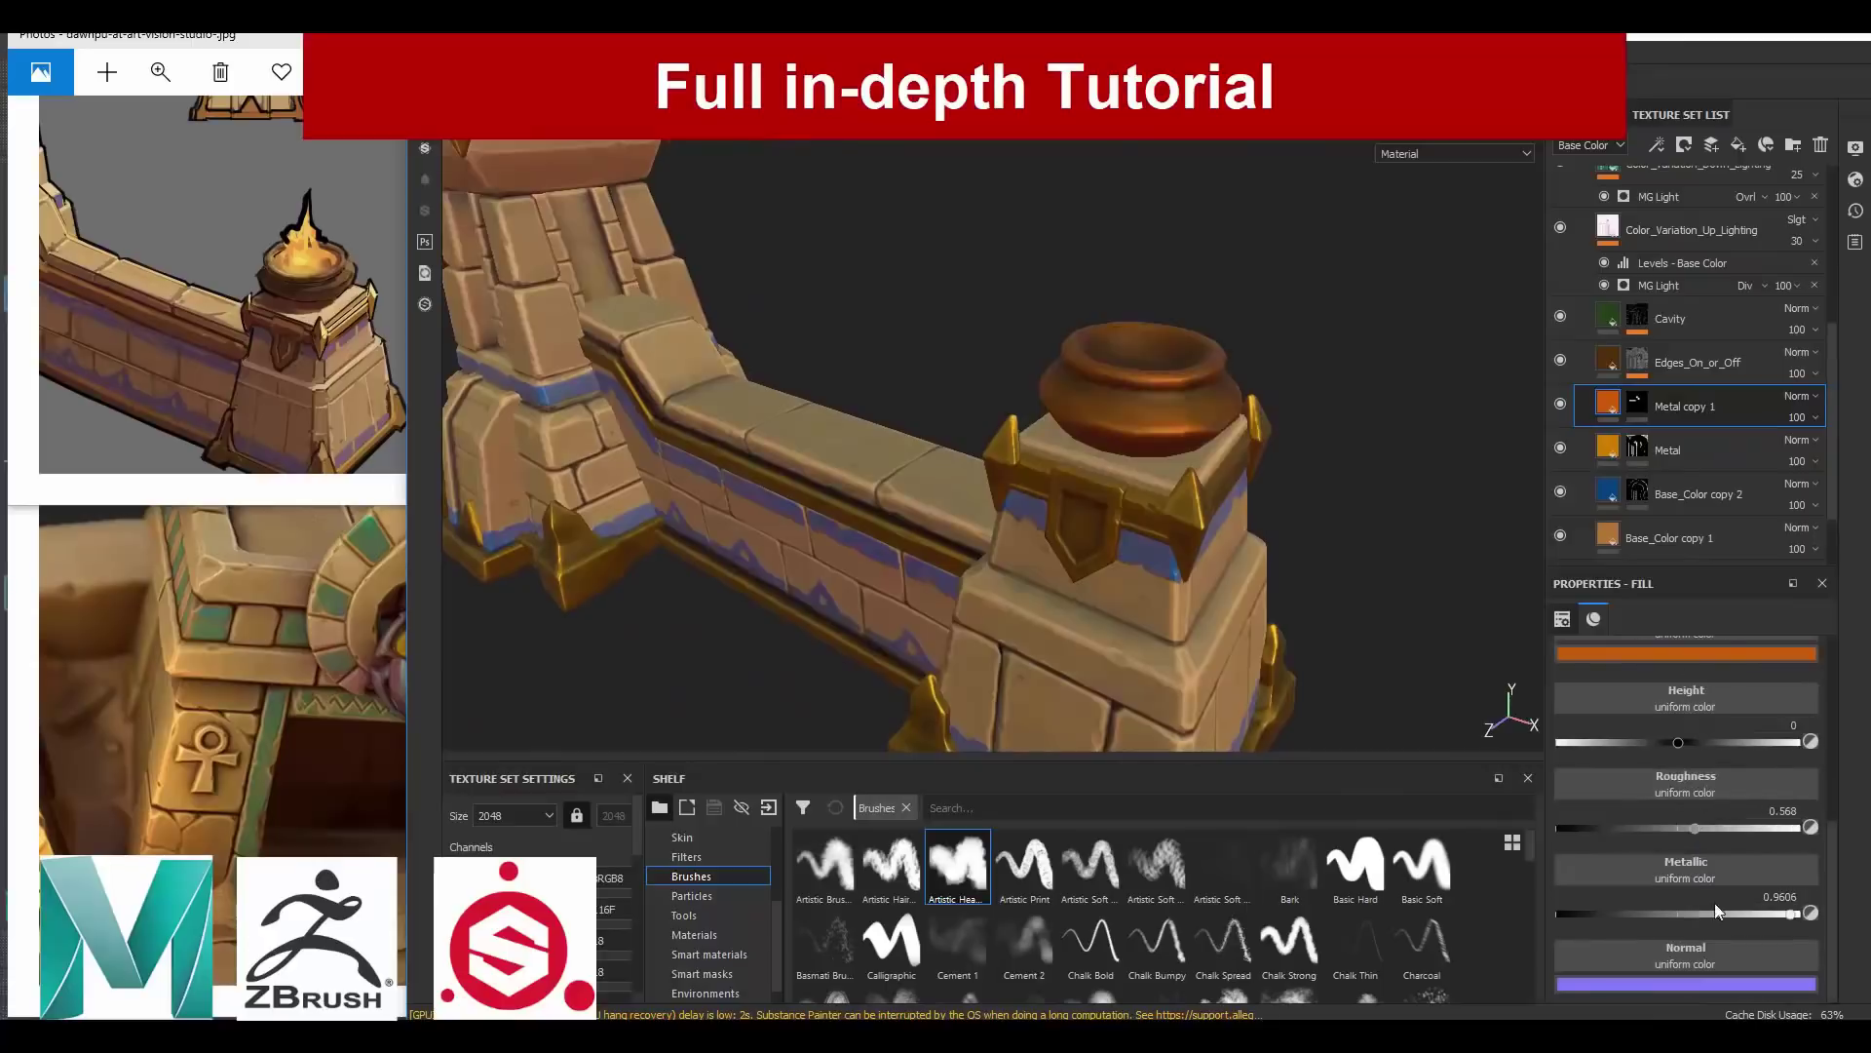
click(1686, 651)
drag(1652, 712, 1736, 812)
scroll(1216, 380, down, 3)
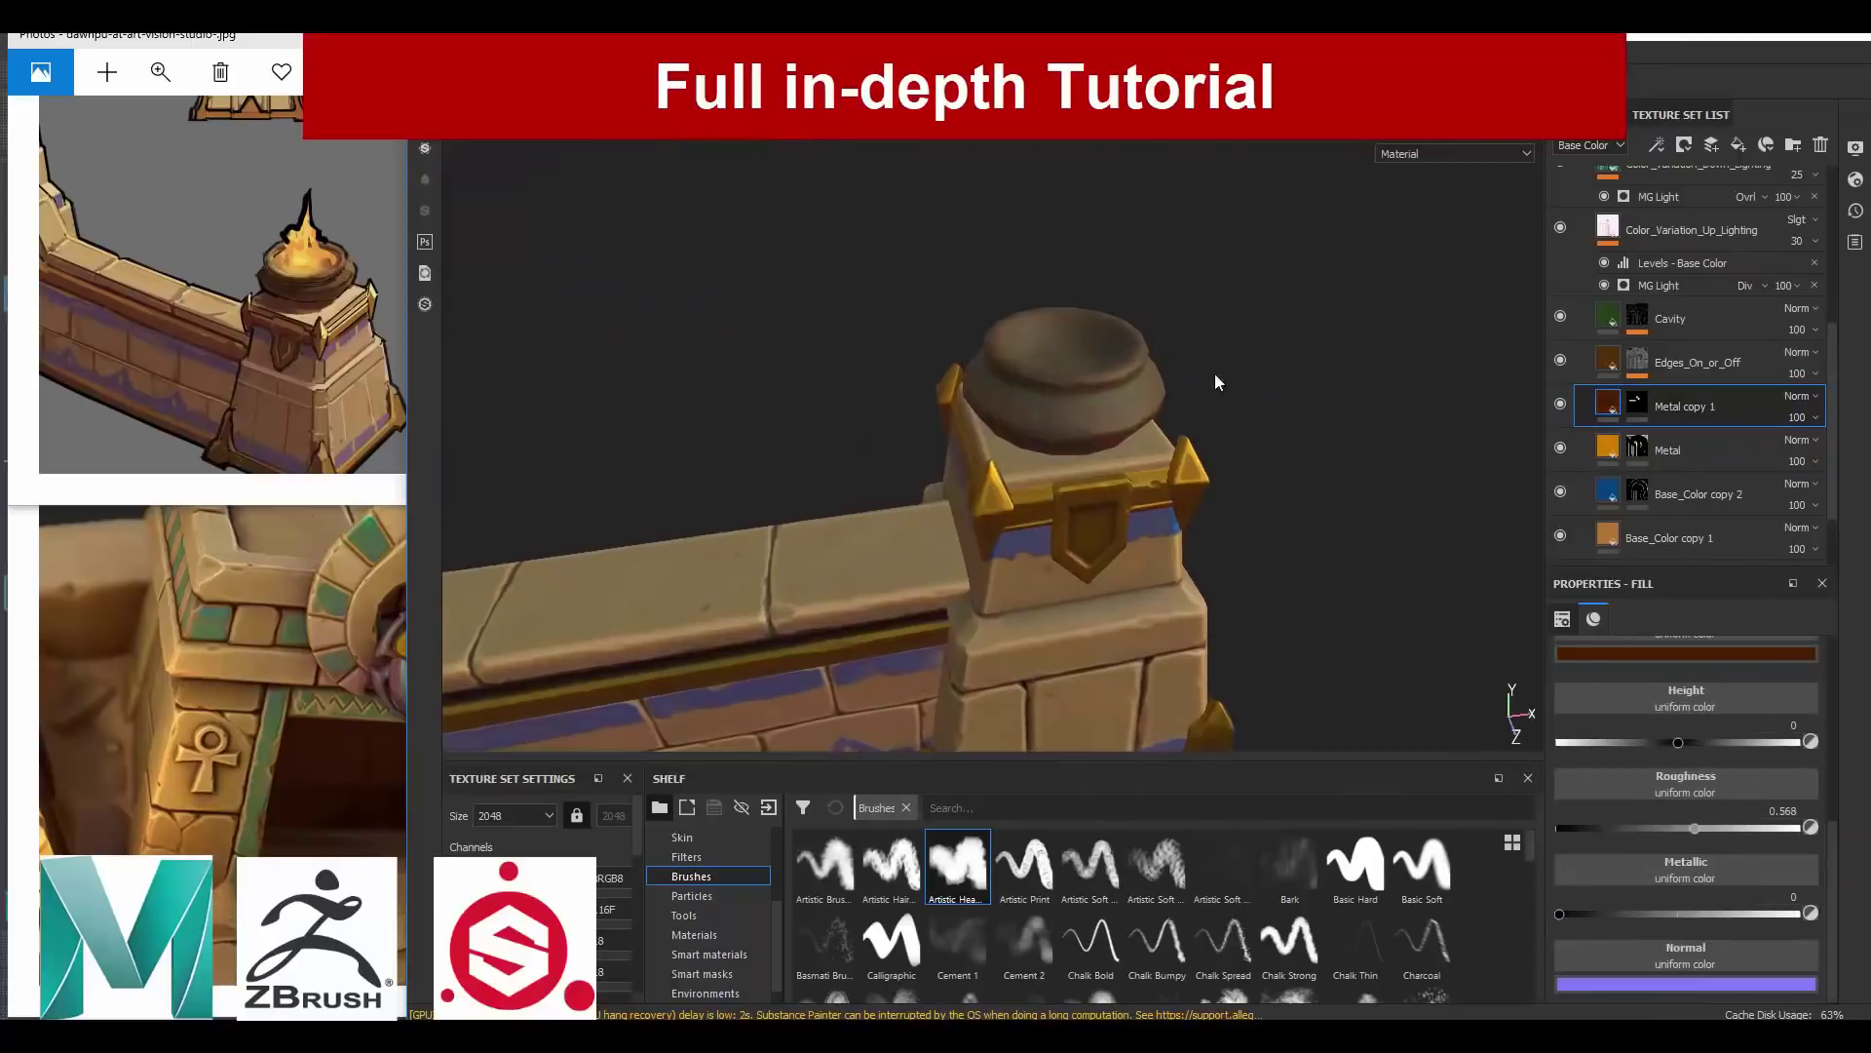
Step: Duplicate the Metal layer as Metal copy 2 and colour the tower gem light blue
mouse_move(1216, 380)
alt+mouse_down()
mouse_move(1116, 456)
mouse_move(975, 439)
alt+mouse_up()
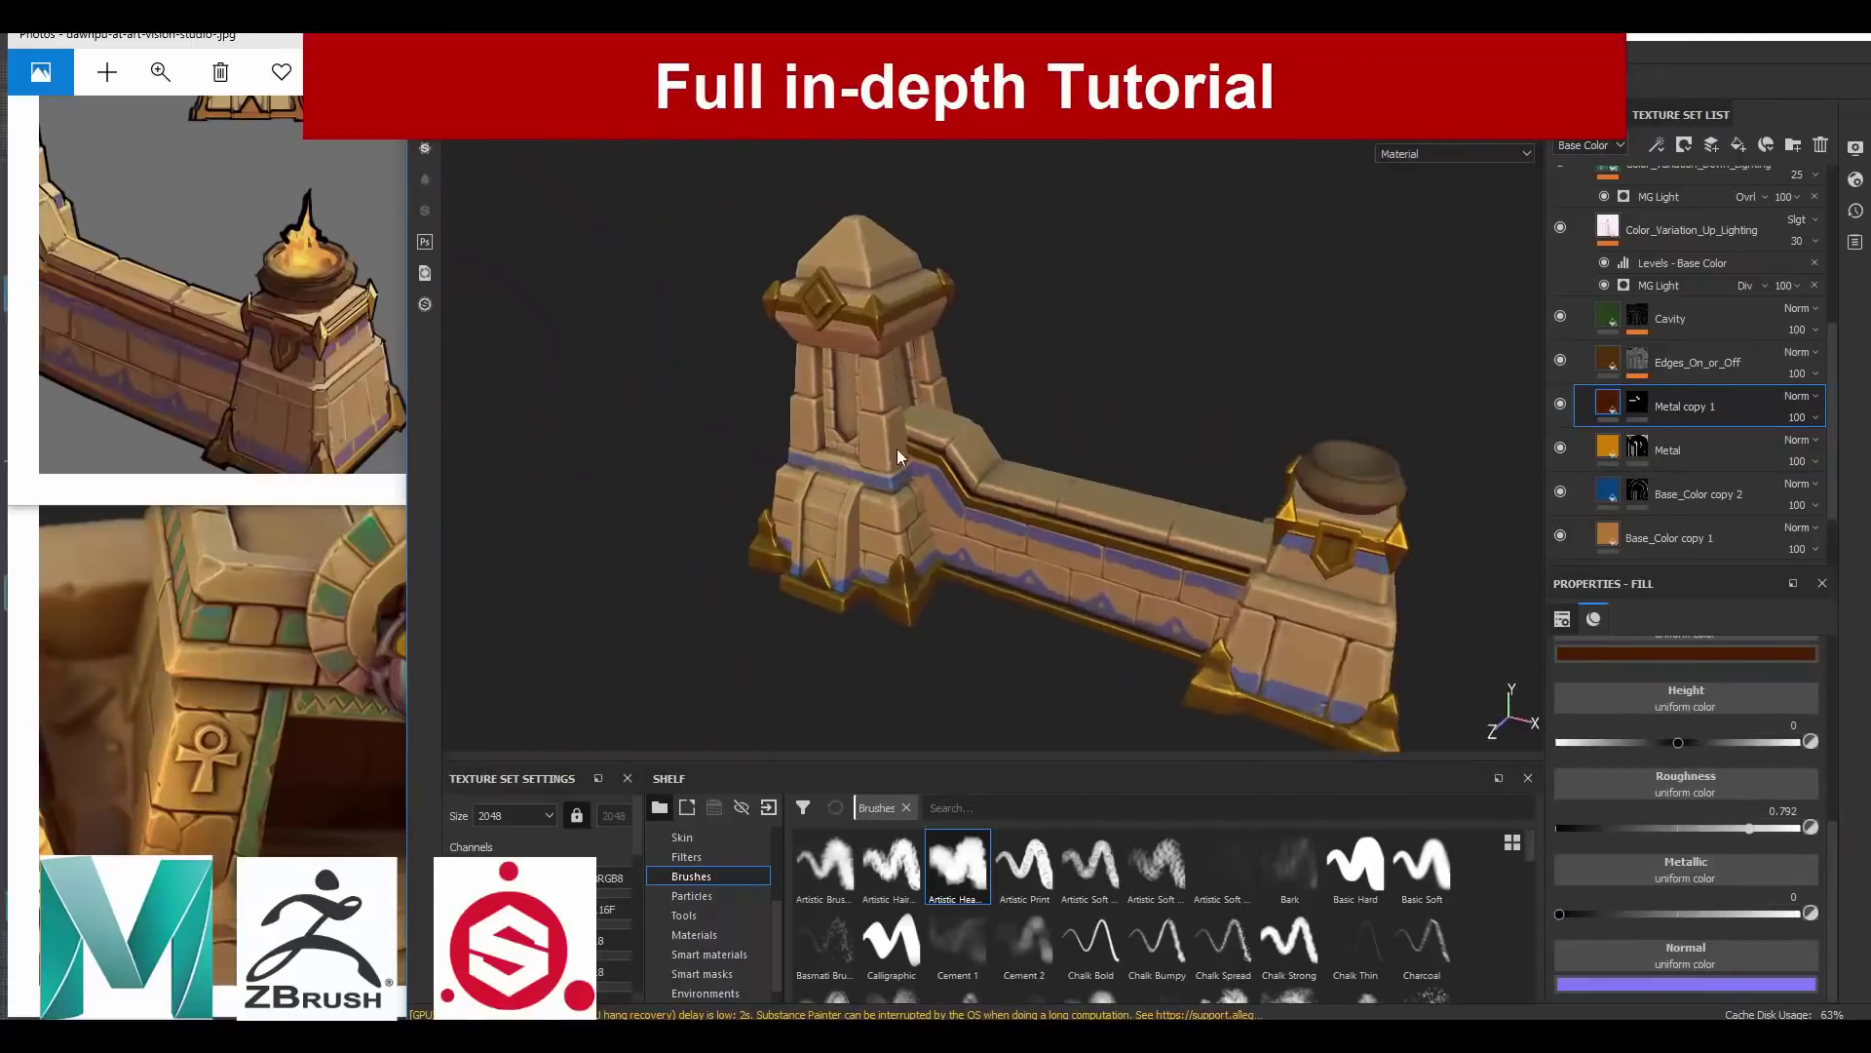
scroll(975, 439, up, 3)
click(1668, 449)
key(ctrl+d)
click(1679, 653)
click(1660, 731)
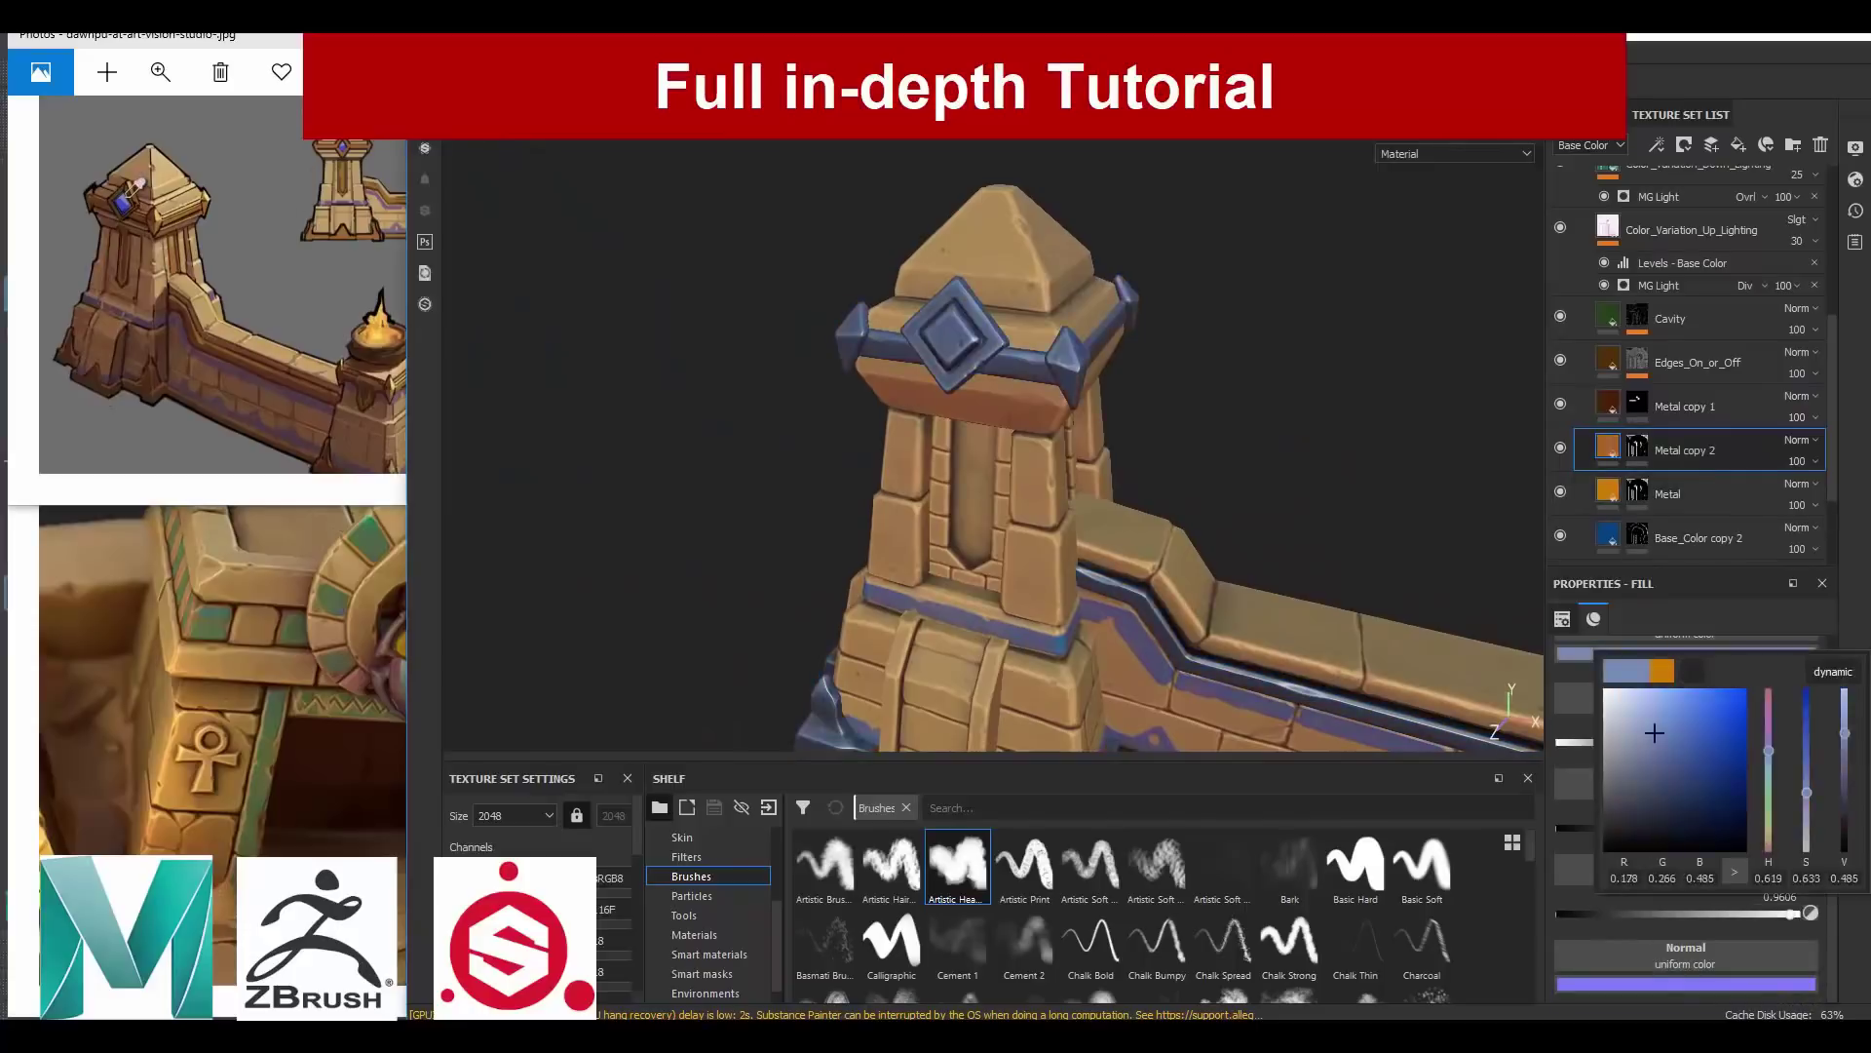